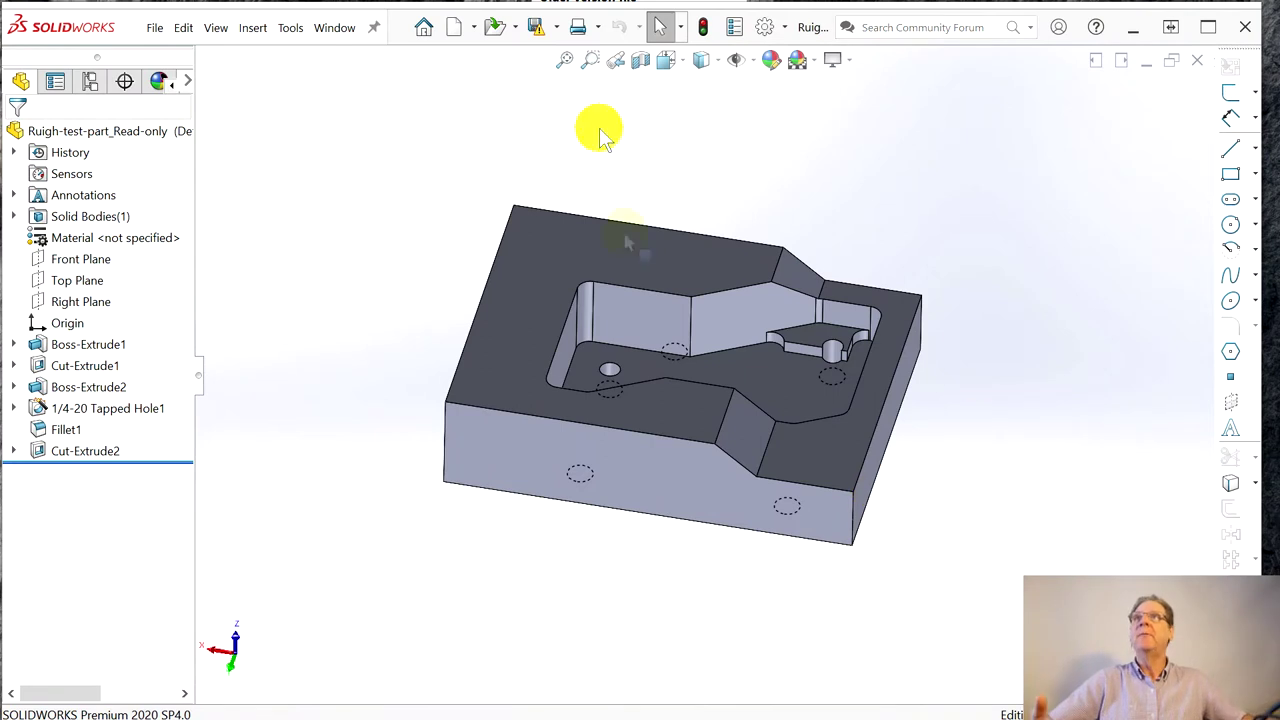
click(334, 27)
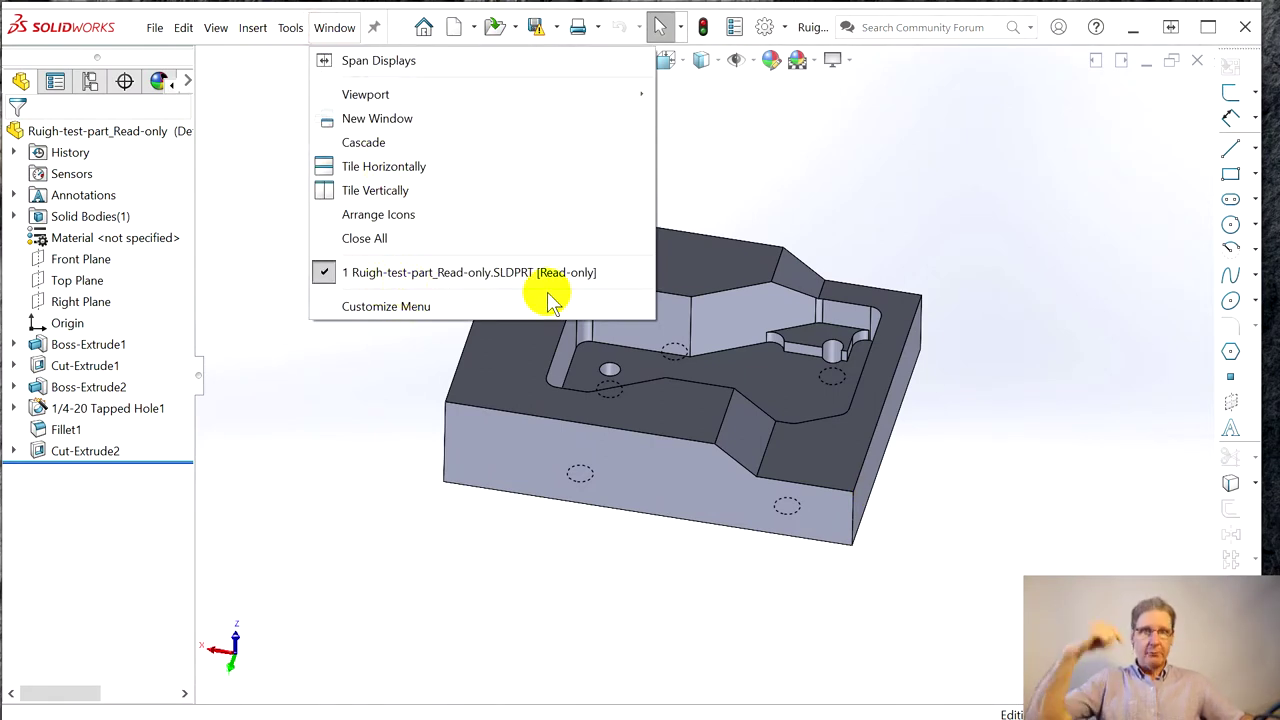
key(Escape)
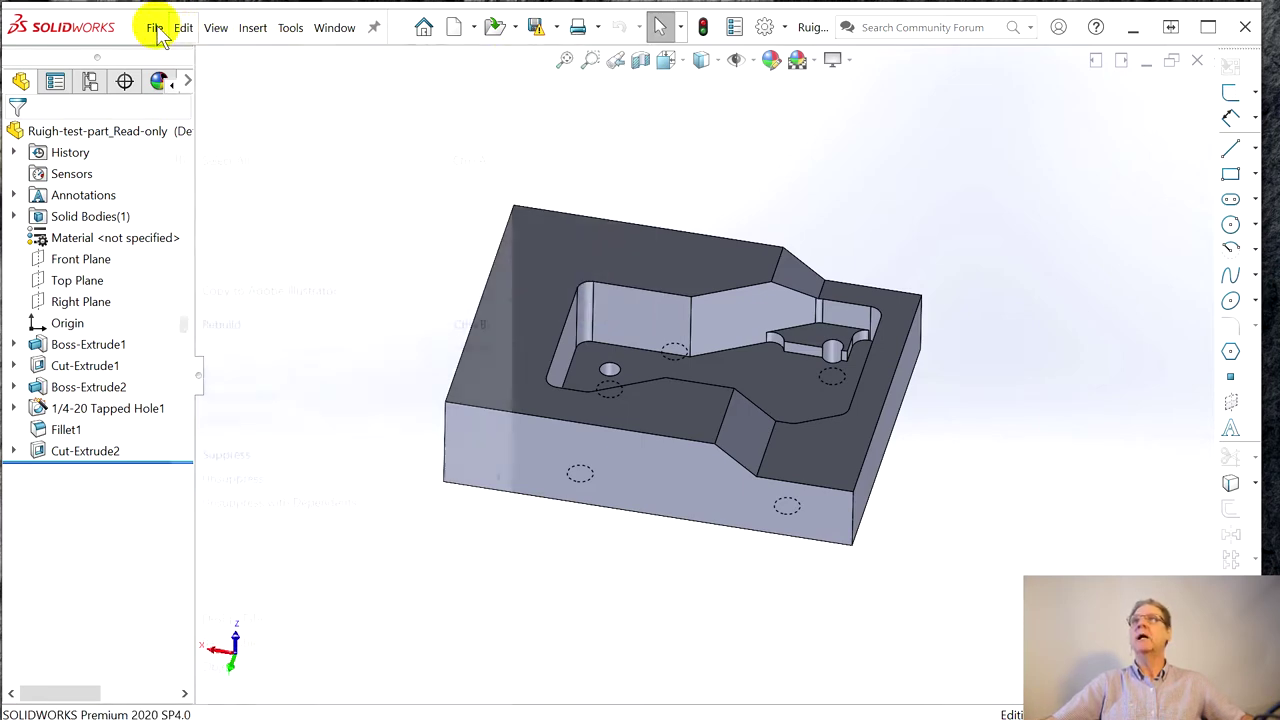
- Save the part as a copy and open it, overwriting BobCAM-fast-as-I-can.SLDPRT, and close the original document
click(155, 28)
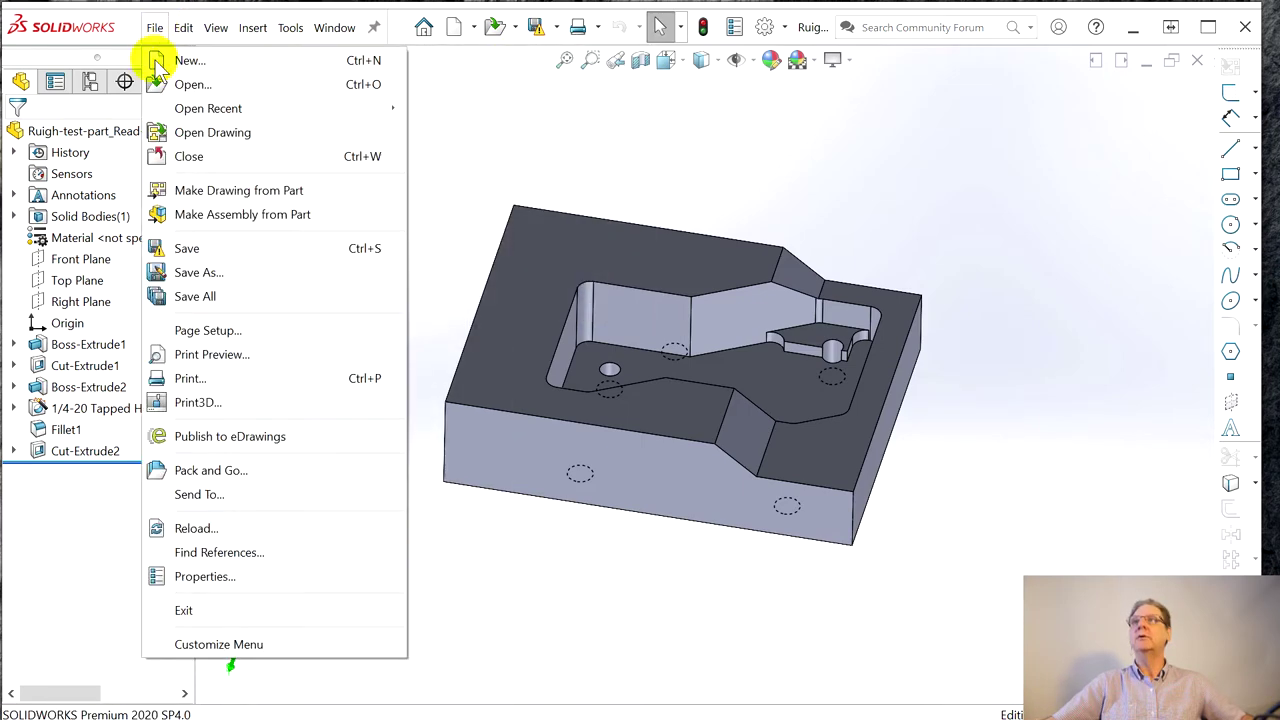
click(200, 273)
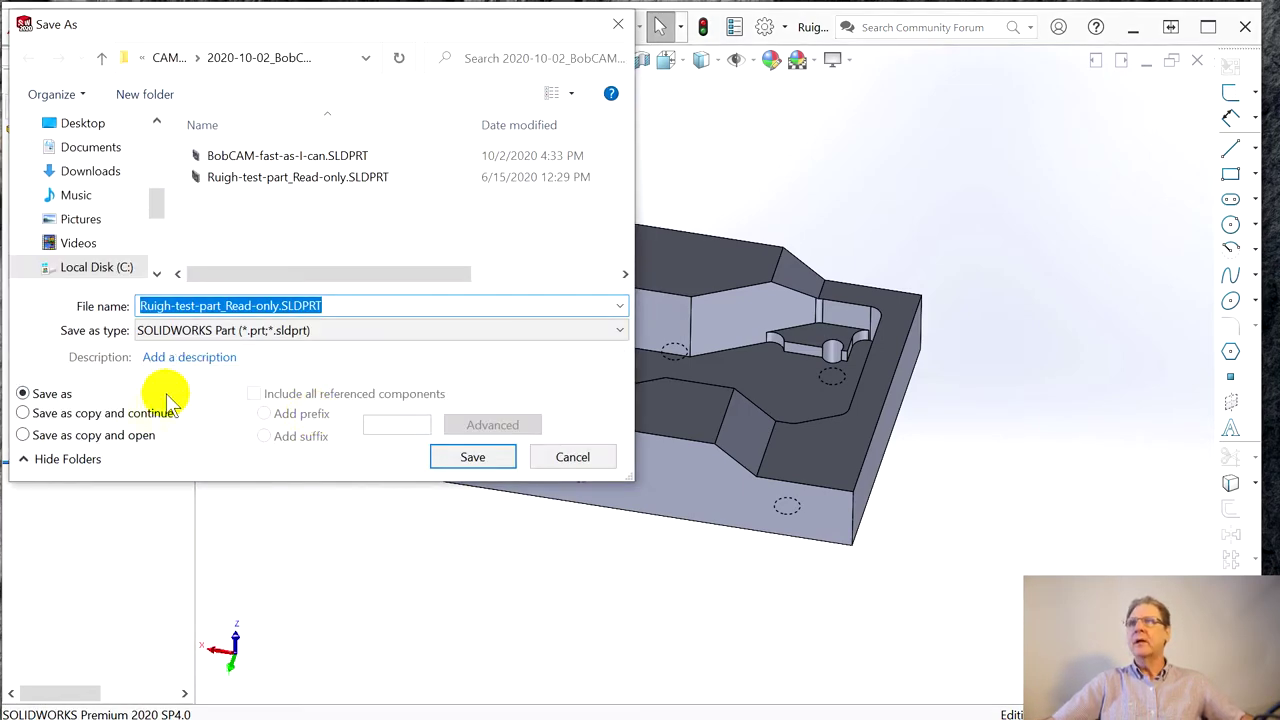
click(40, 436)
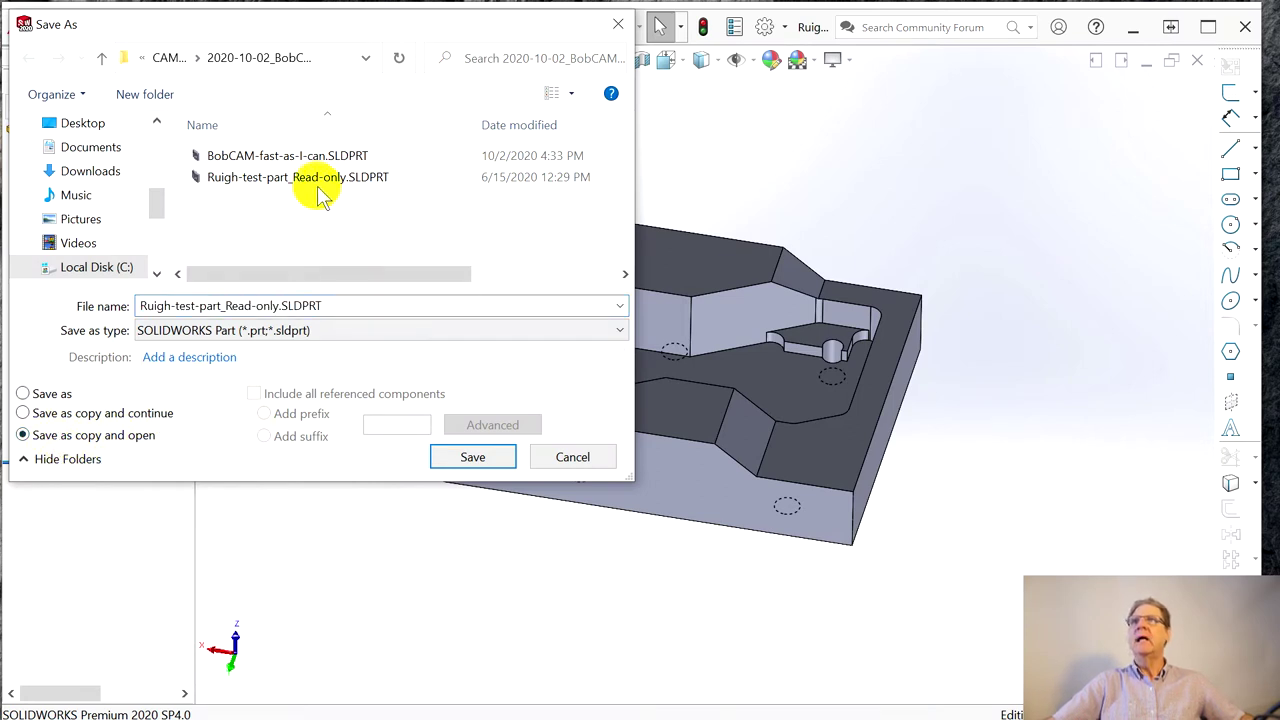
click(253, 160)
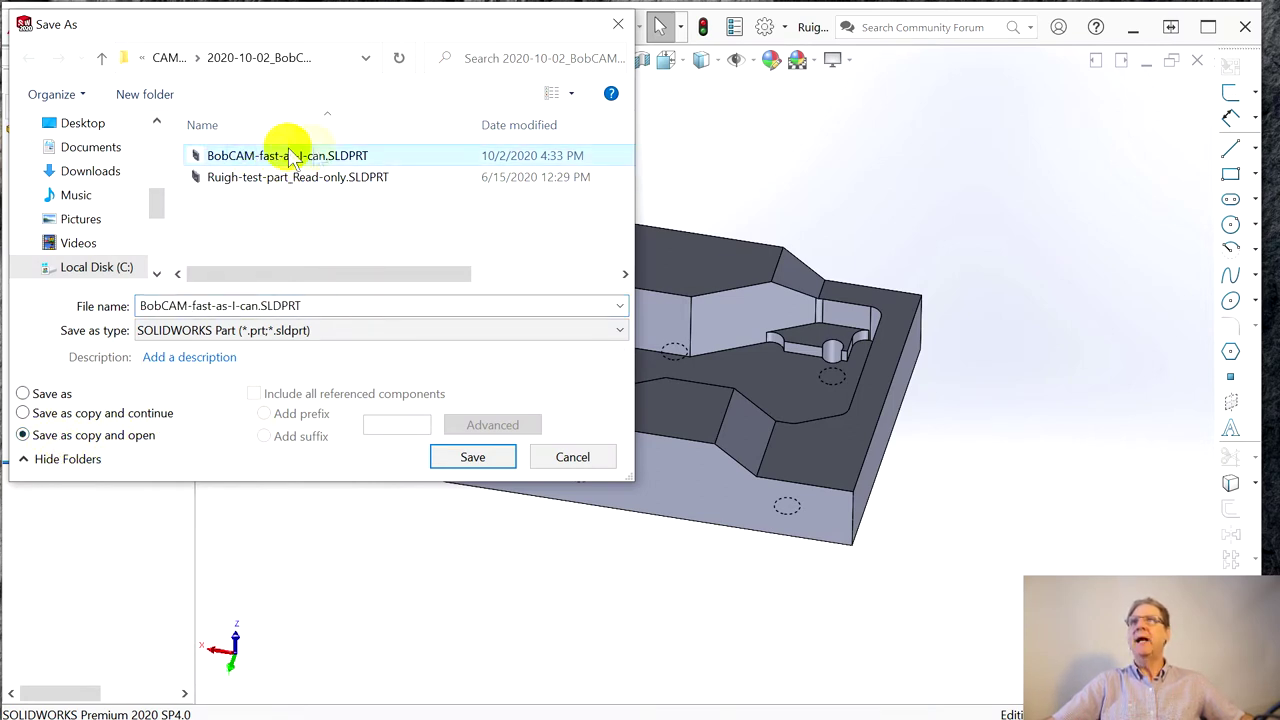
click(472, 457)
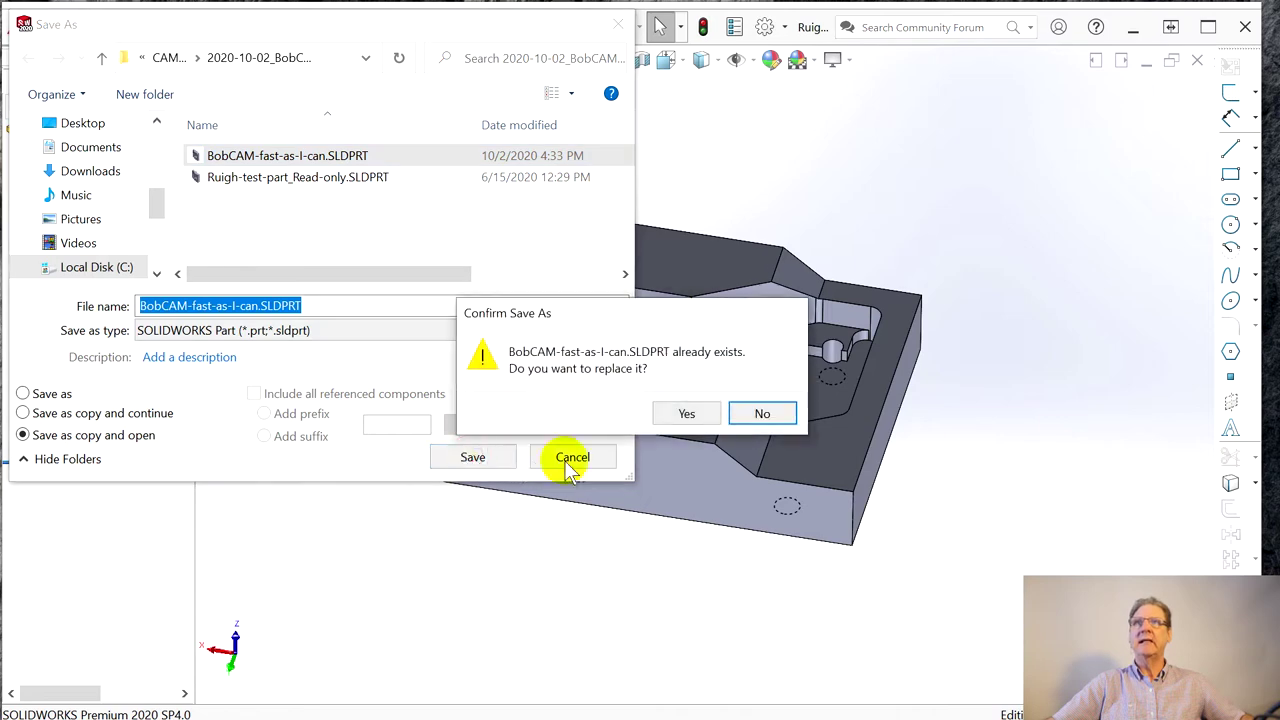
click(686, 412)
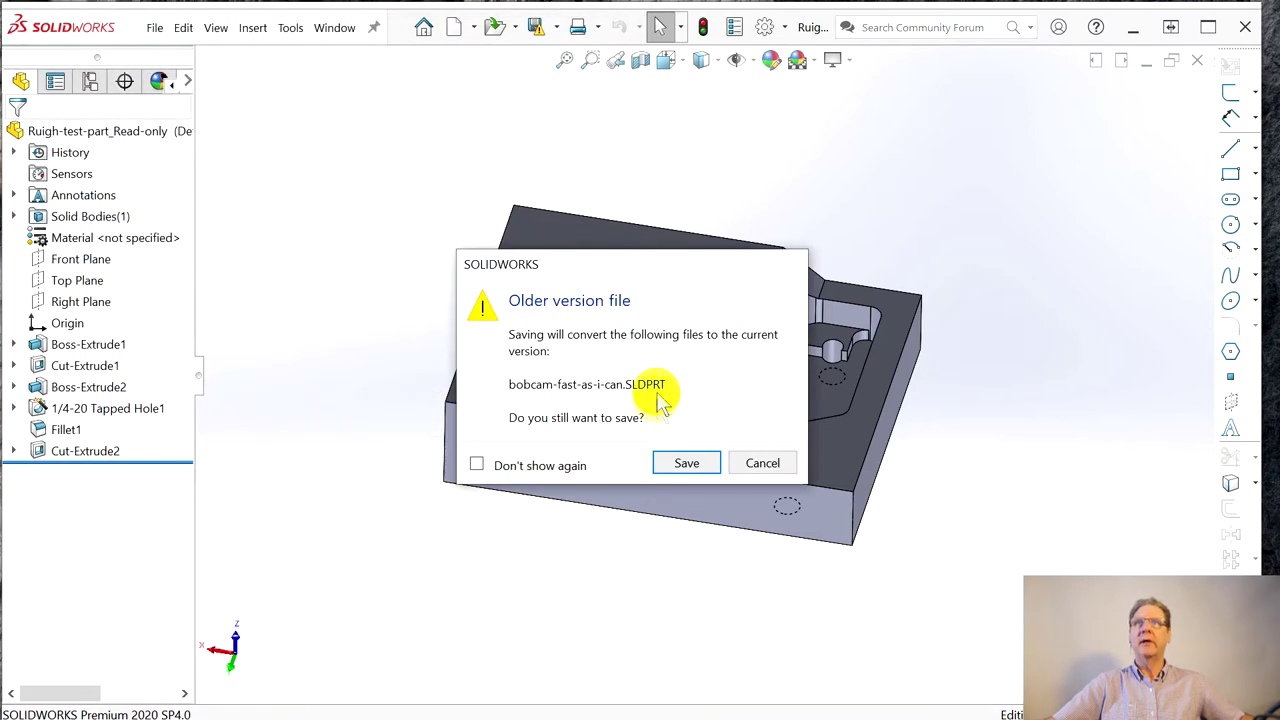
click(682, 468)
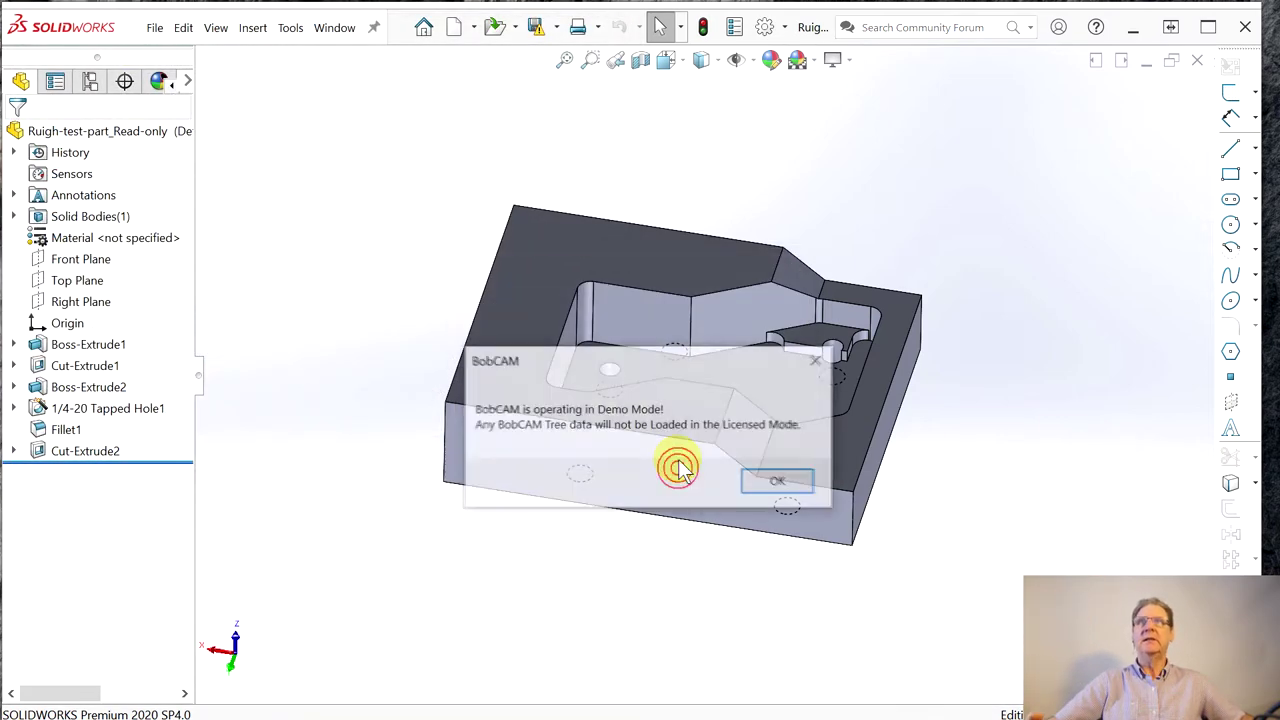
click(780, 483)
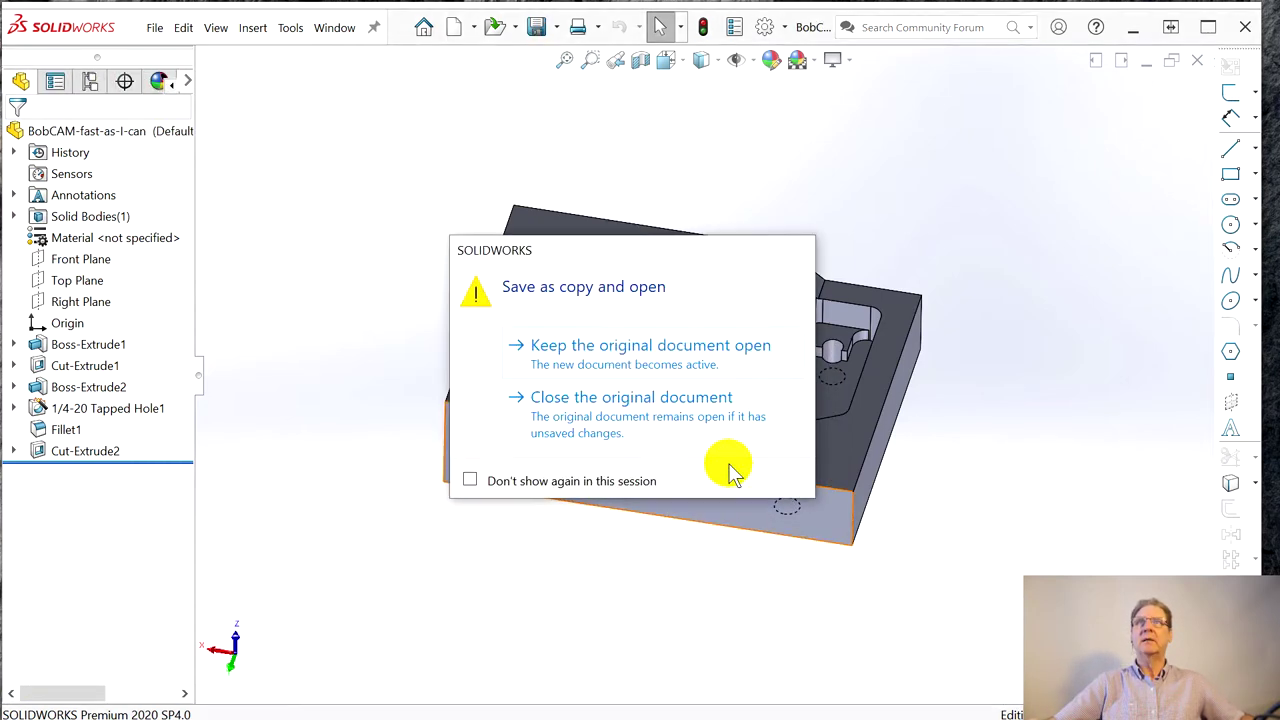
click(590, 418)
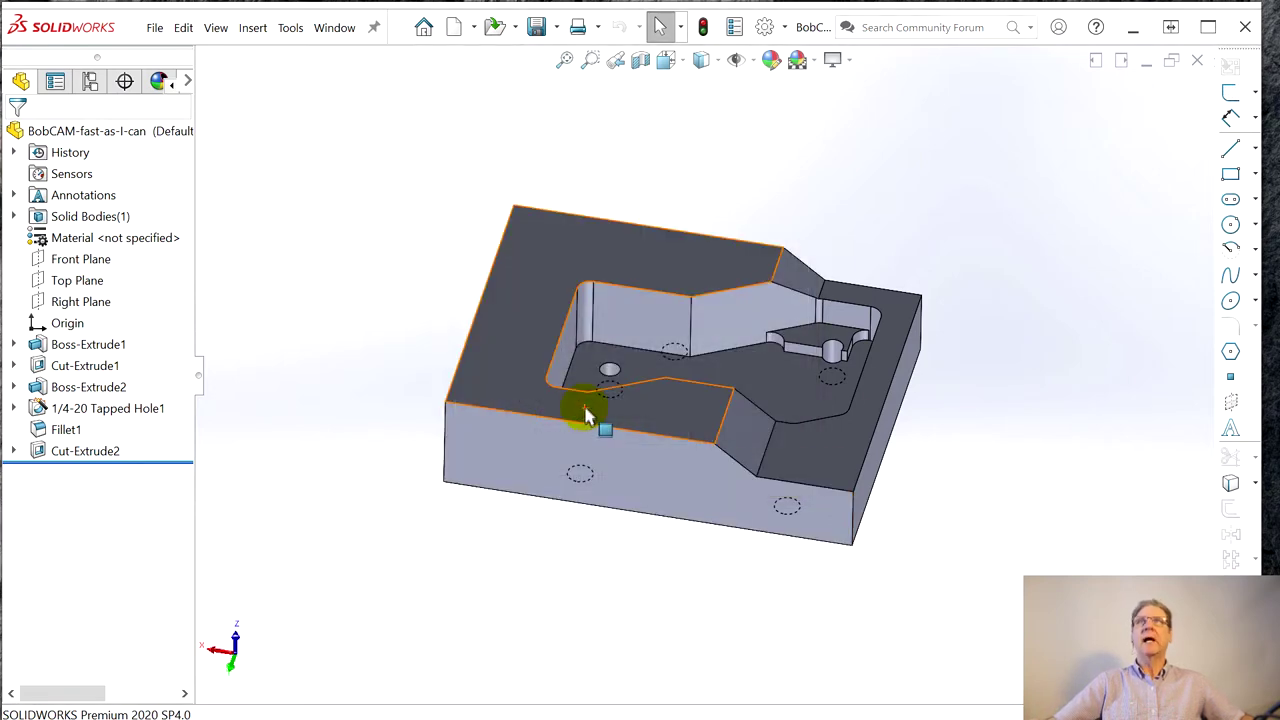
click(335, 32)
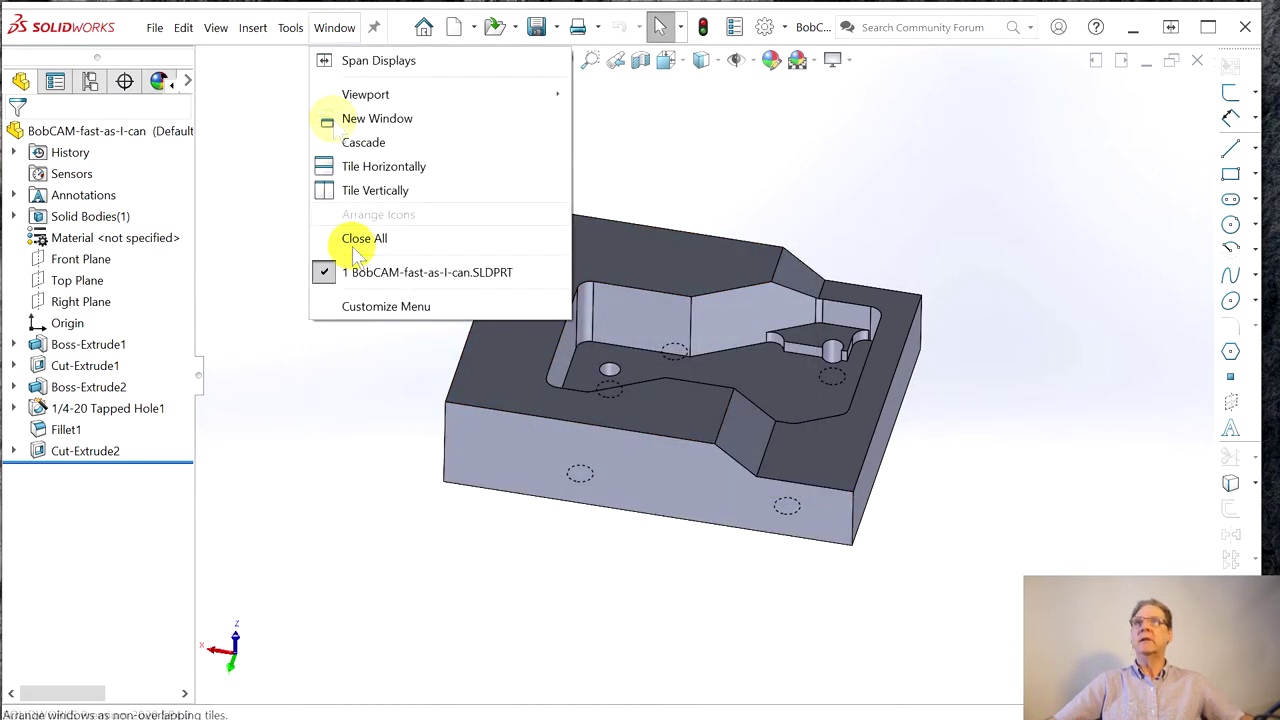
click(478, 285)
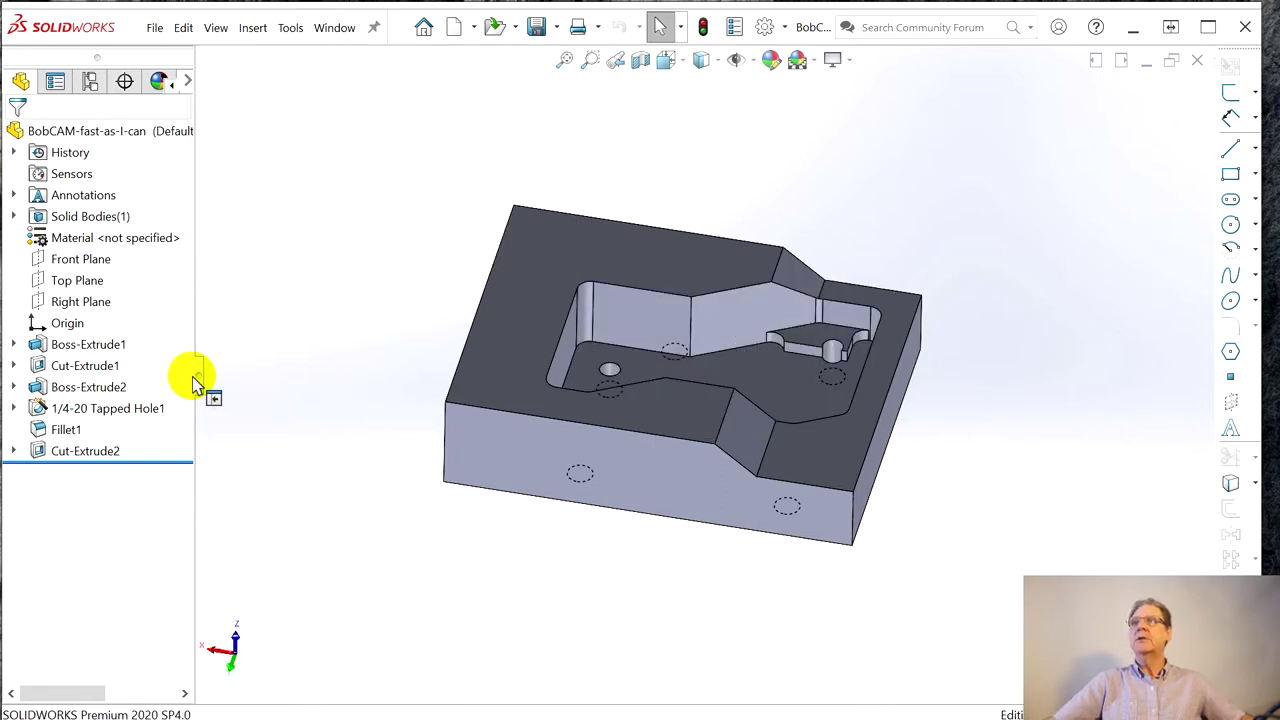
- Create a new milling job for the BC_3x_Mill machine with the System Default template, and assign the part's solid body as workpiece
drag(199, 383, 311, 386)
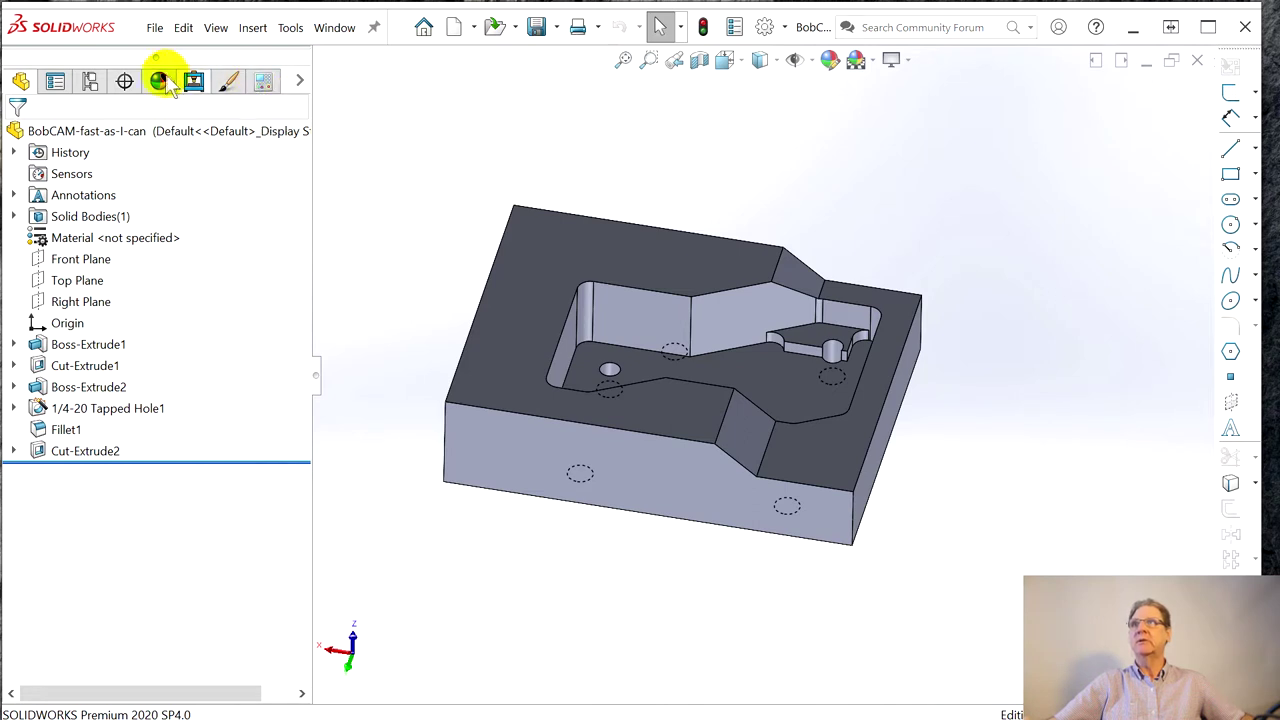
click(194, 82)
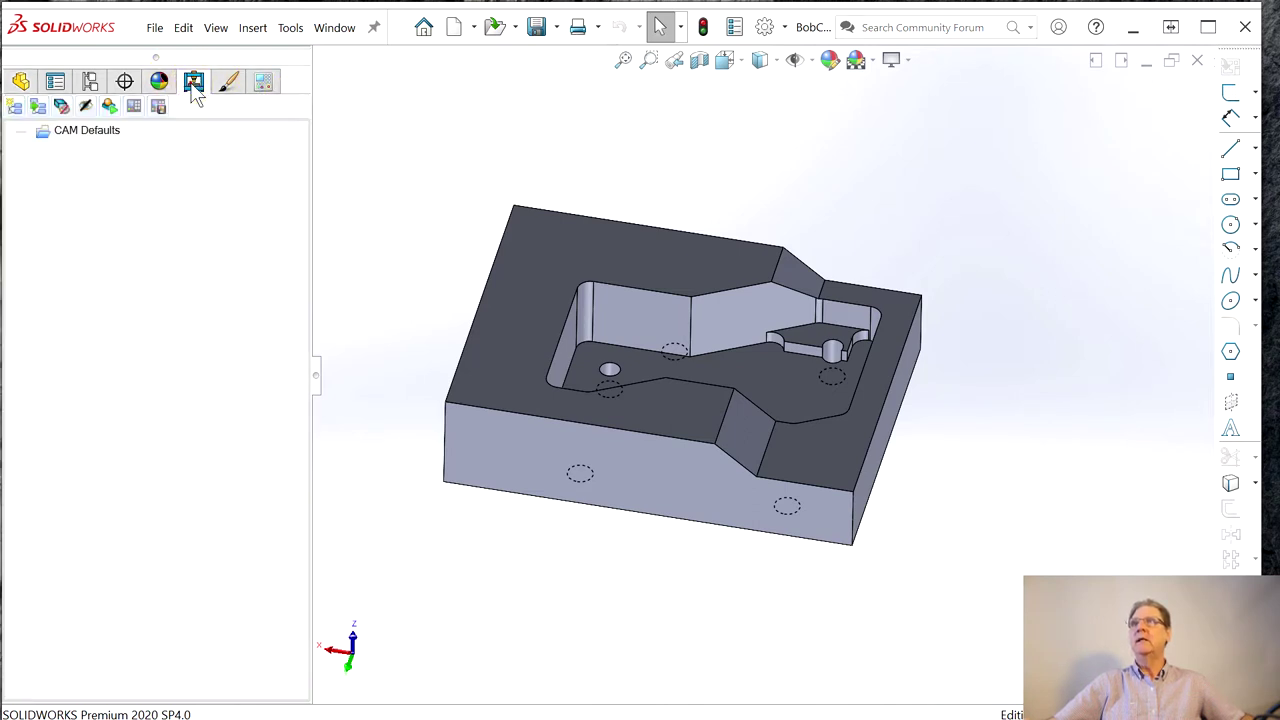
right_click(60, 140)
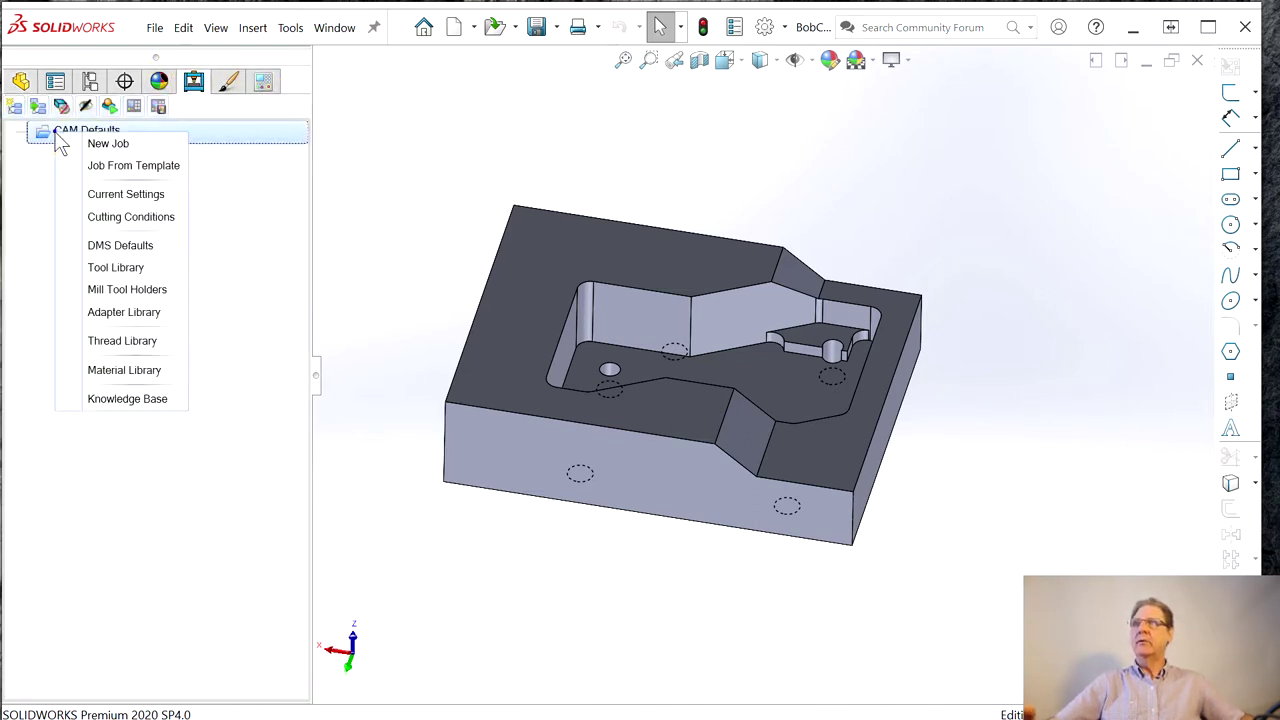
click(95, 146)
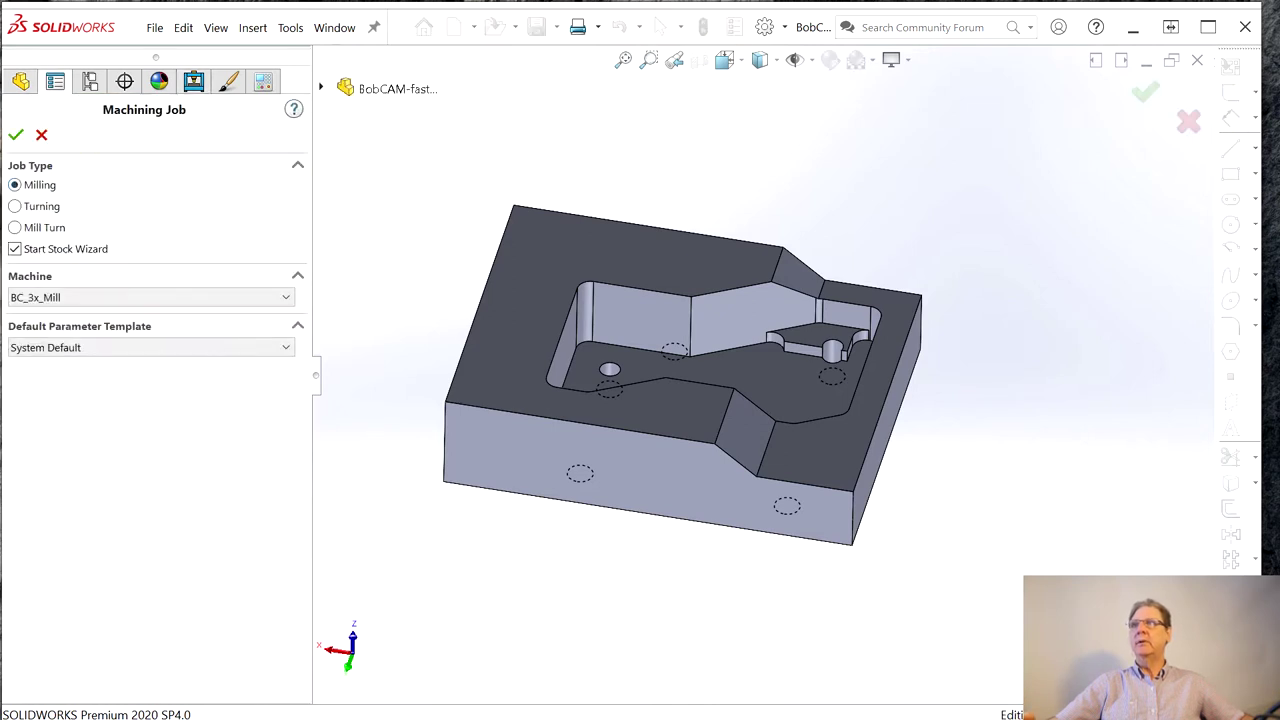
click(16, 134)
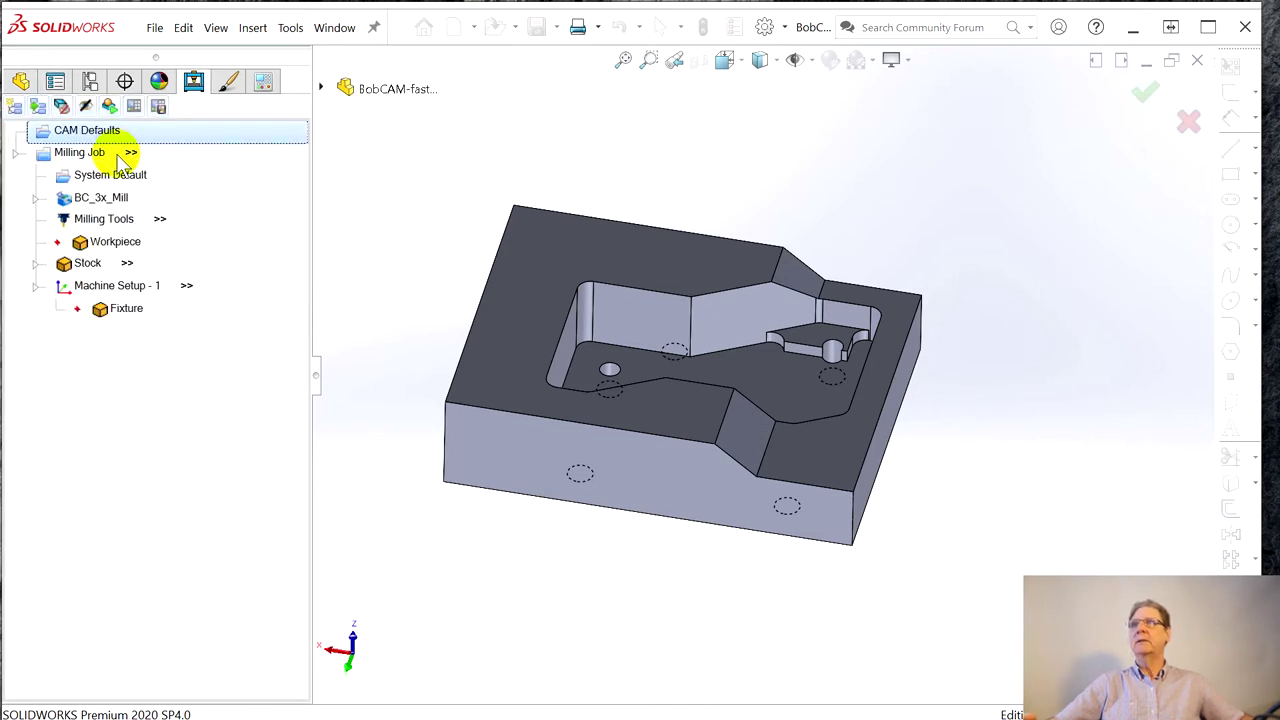
click(563, 247)
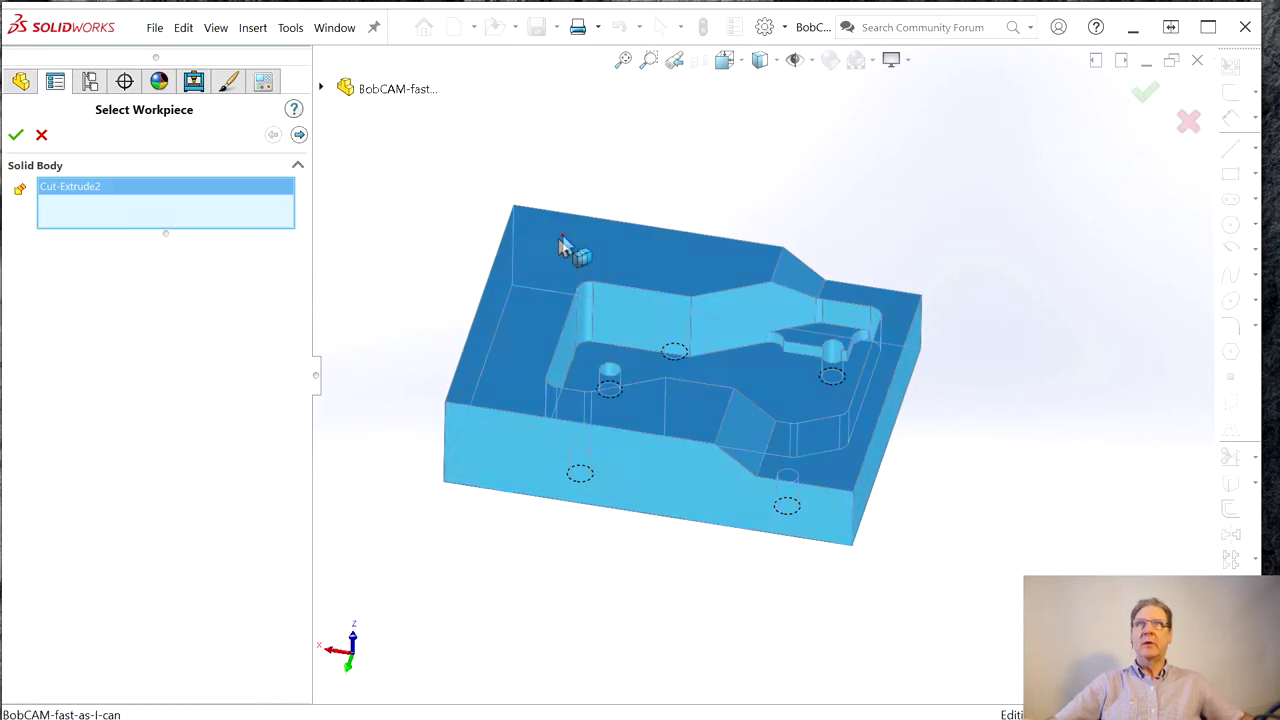
click(14, 137)
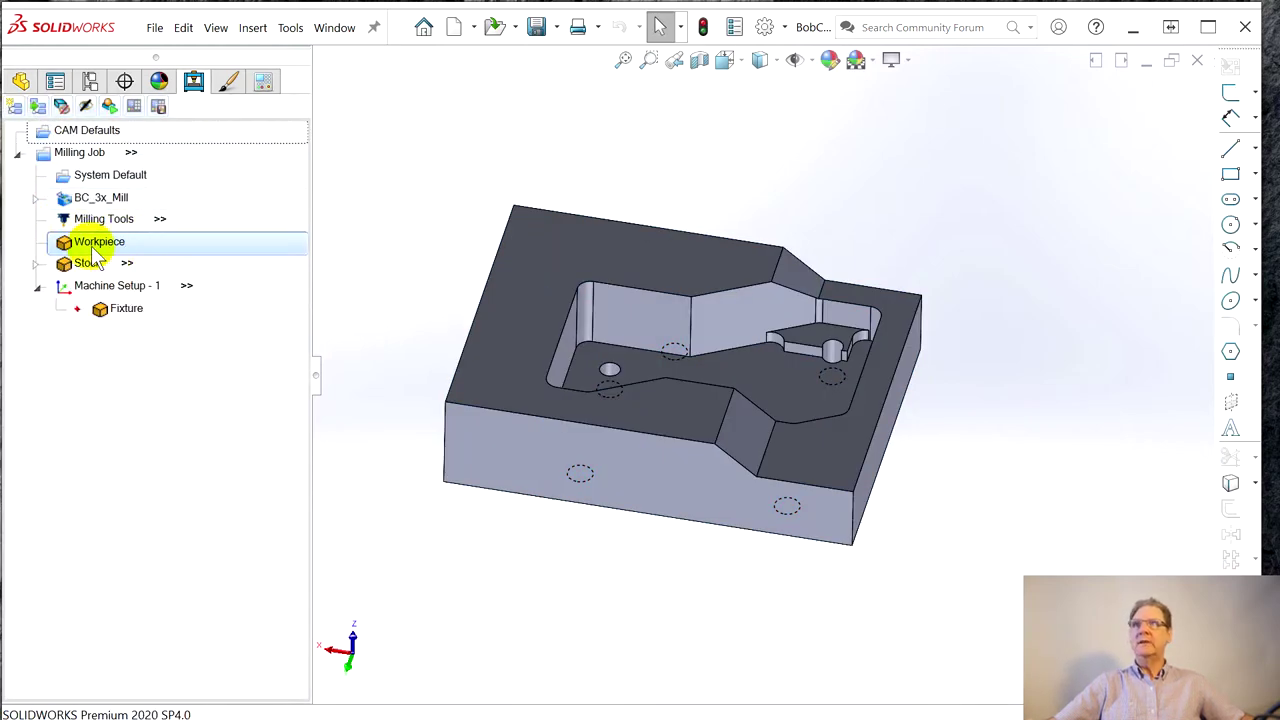
- Start the Stock Wizard, switch the block stock to entered dimensions, and reduce its Z size to 0.90 in
right_click(65, 268)
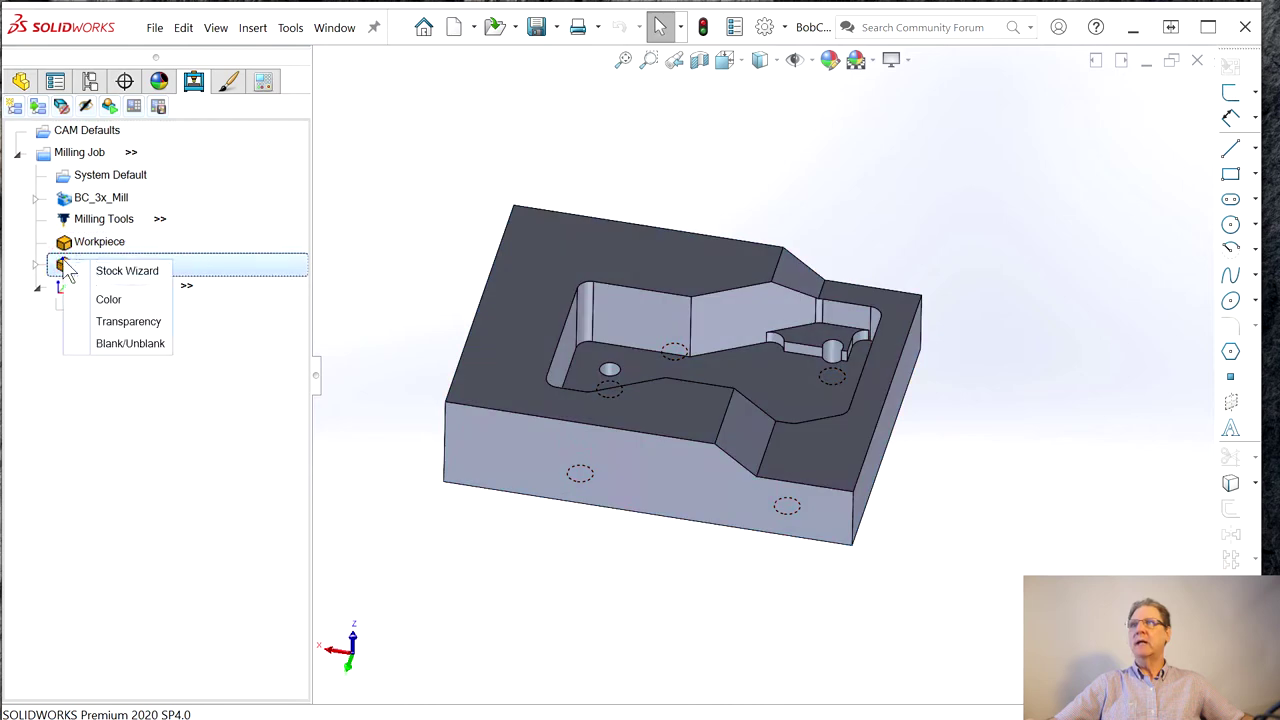
click(120, 275)
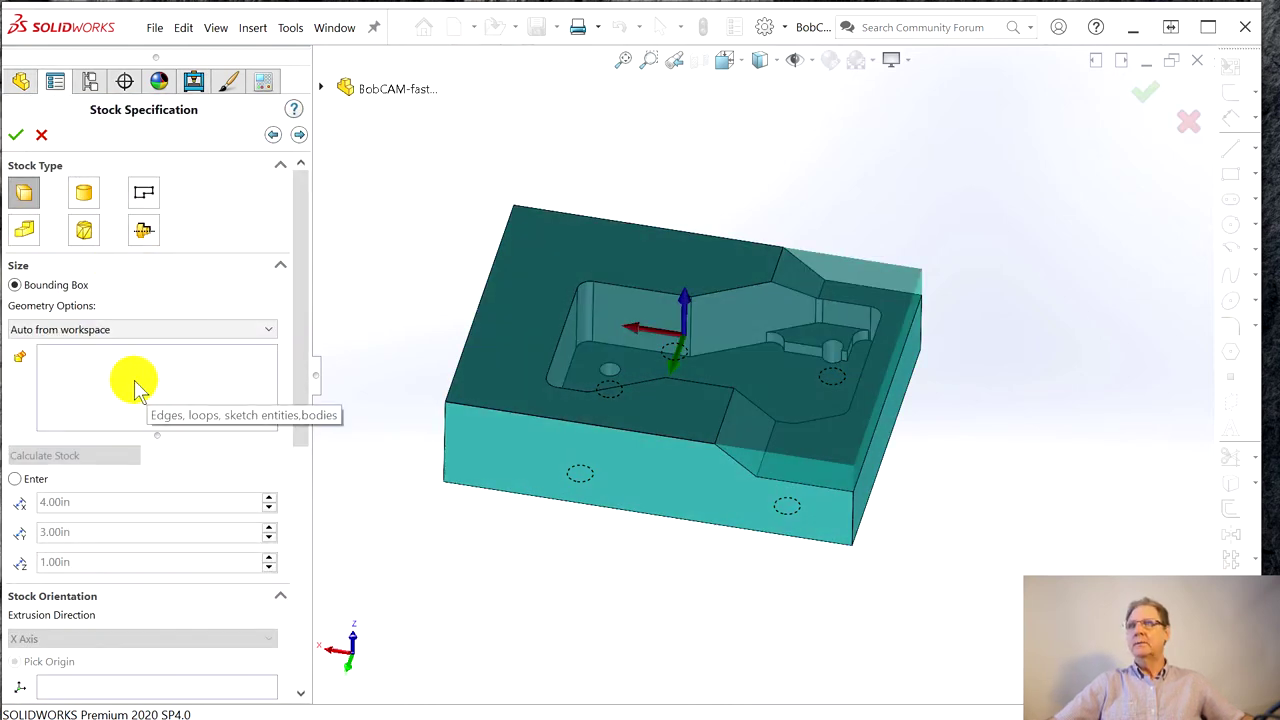
click(15, 479)
scroll(268, 428, down, 3)
click(268, 419)
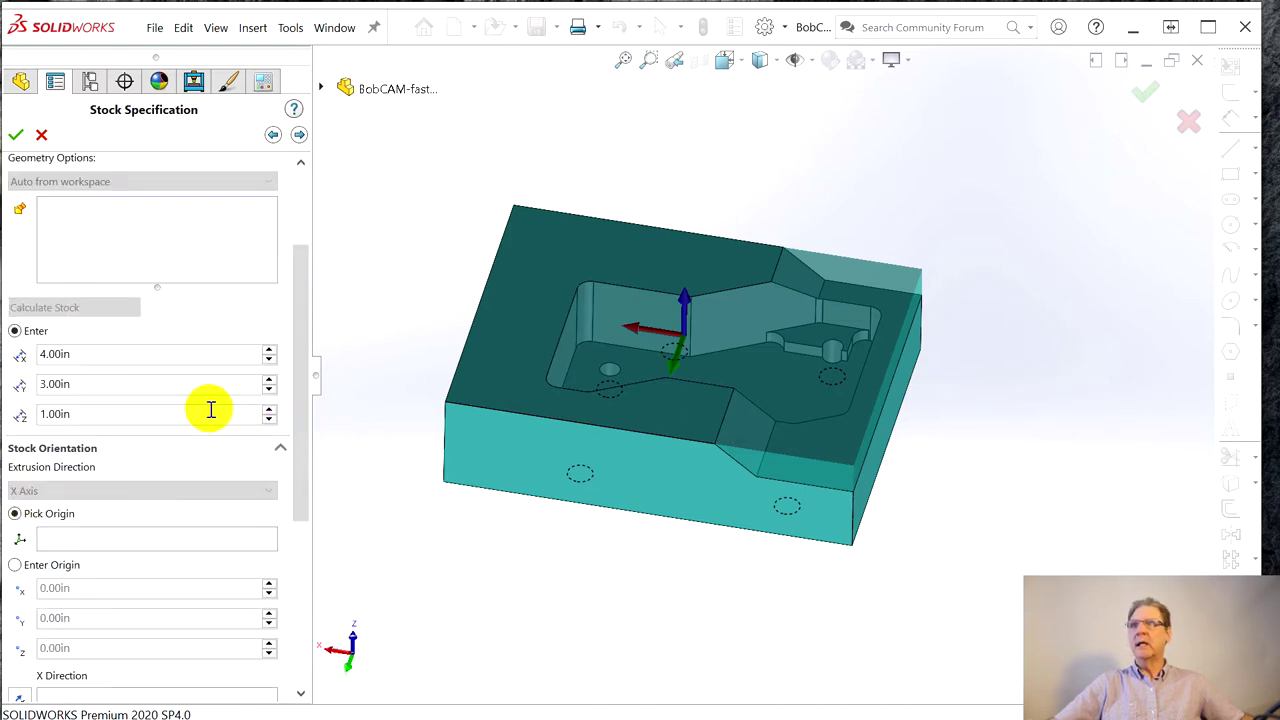
- Set the block stock's X size to 4.5 in and its Y size to 3.5 in
double_click(93, 363)
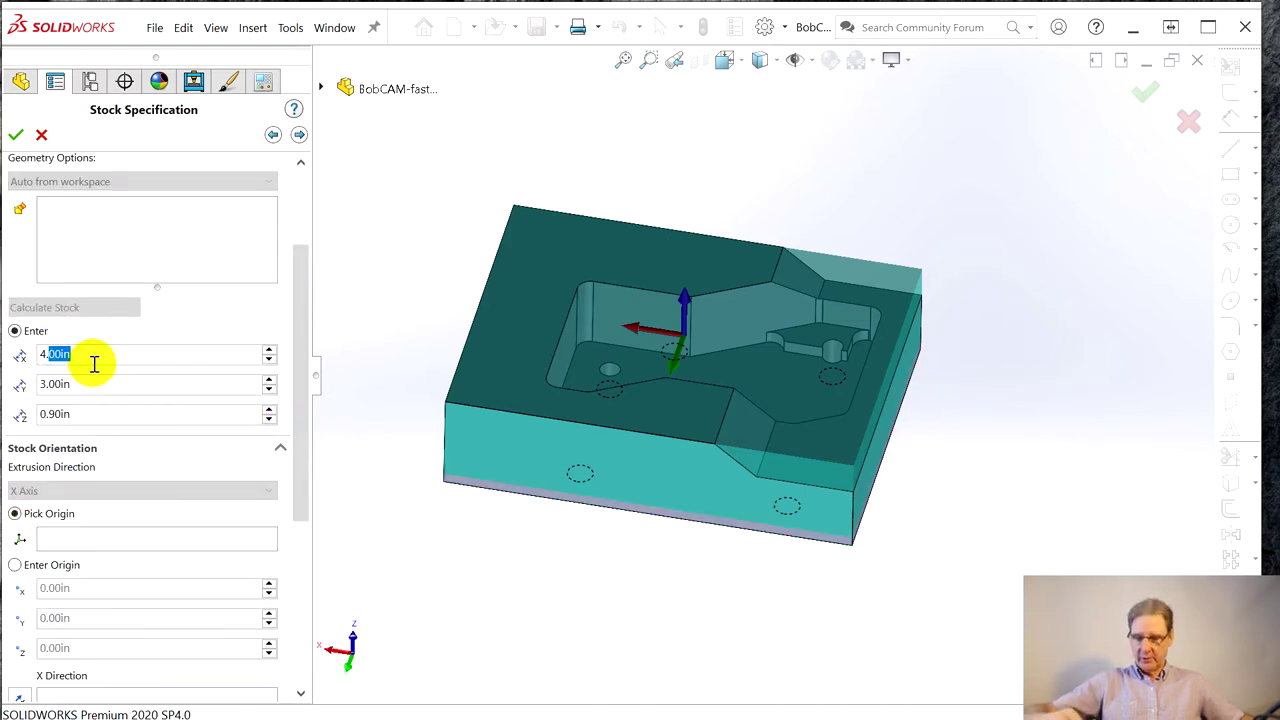
text(4.5)
drag(61, 393, 50, 396)
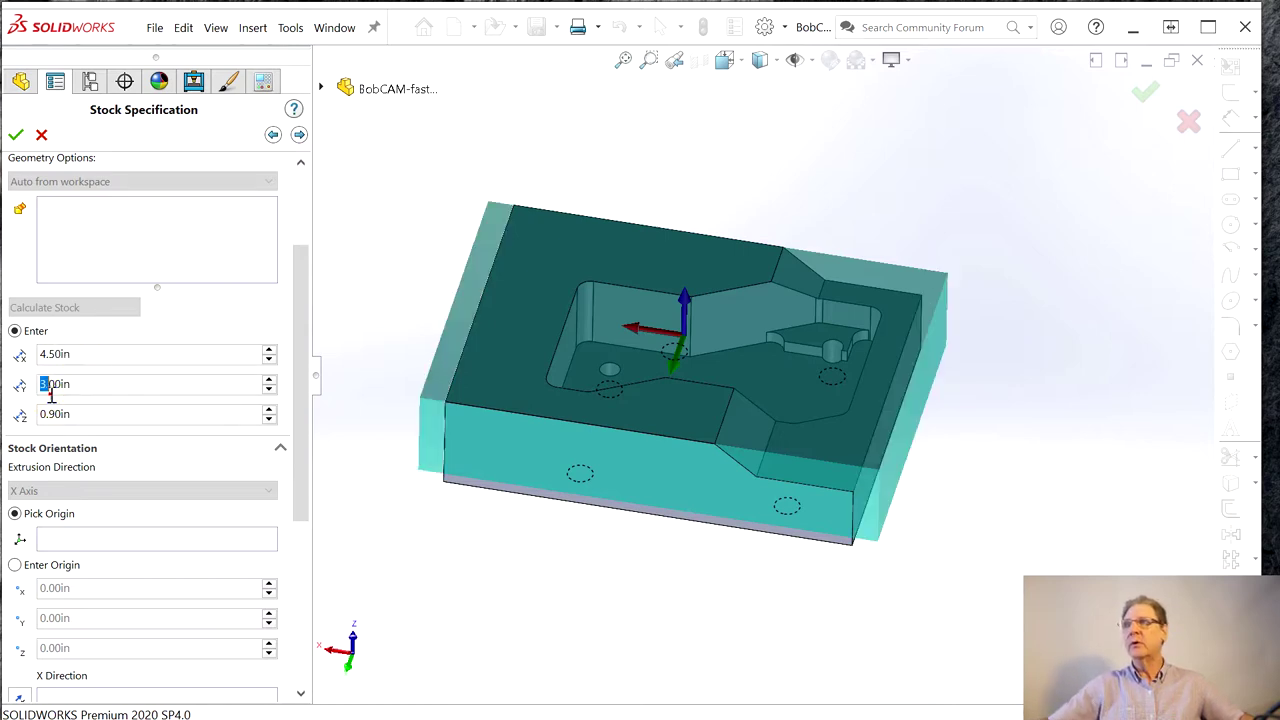
text(5)
click(75, 450)
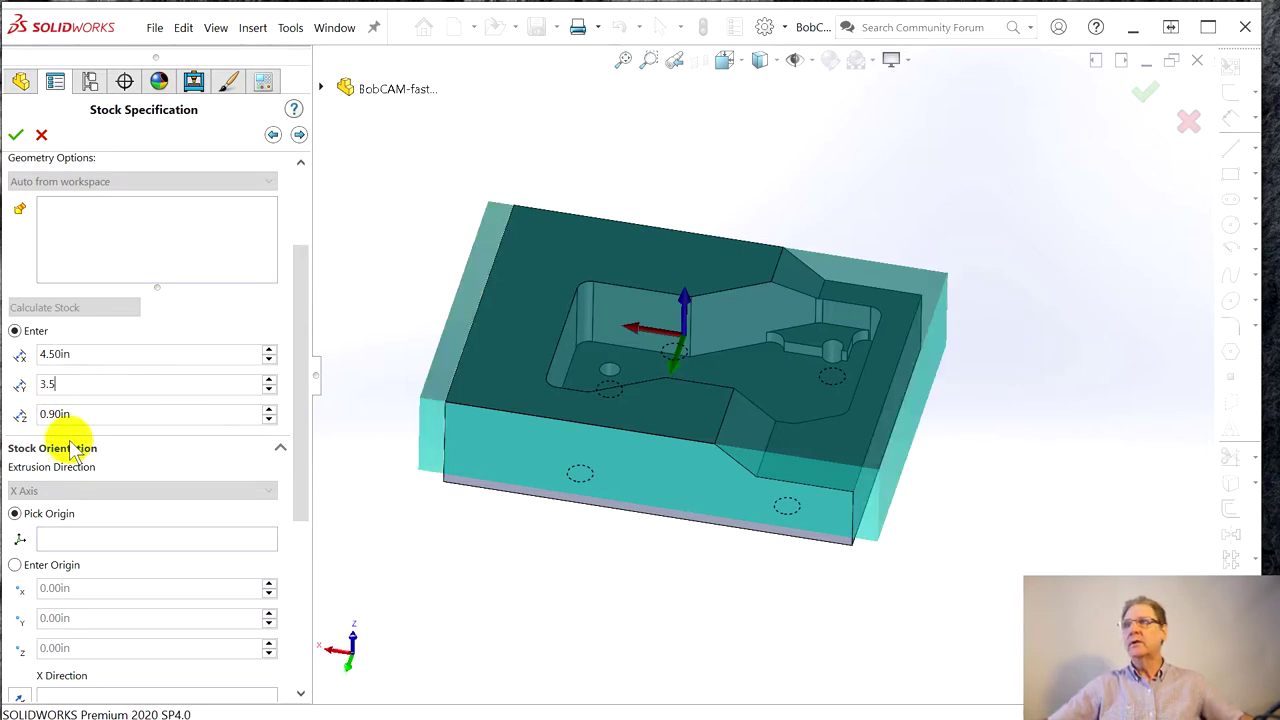
- Set the block stock's Z size to 1.5 in so it extends below the part
double_click(49, 412)
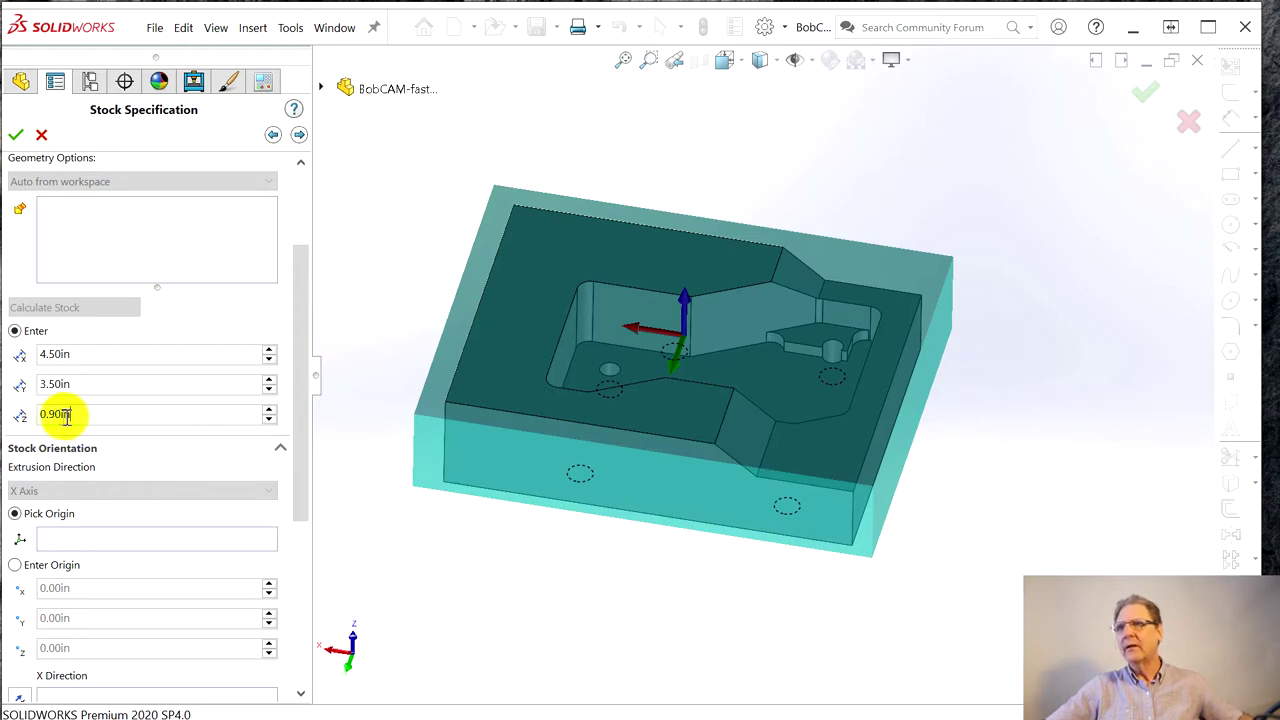
middle_drag(654, 423, 578, 338)
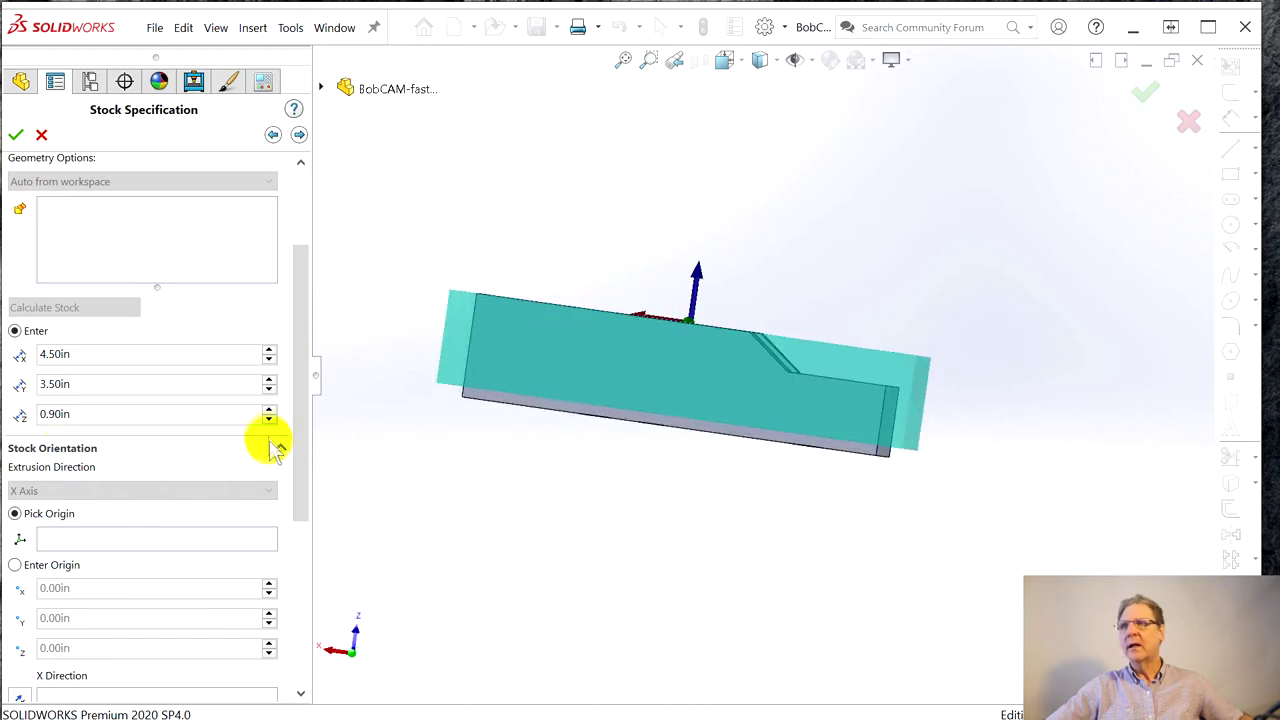
click(268, 409)
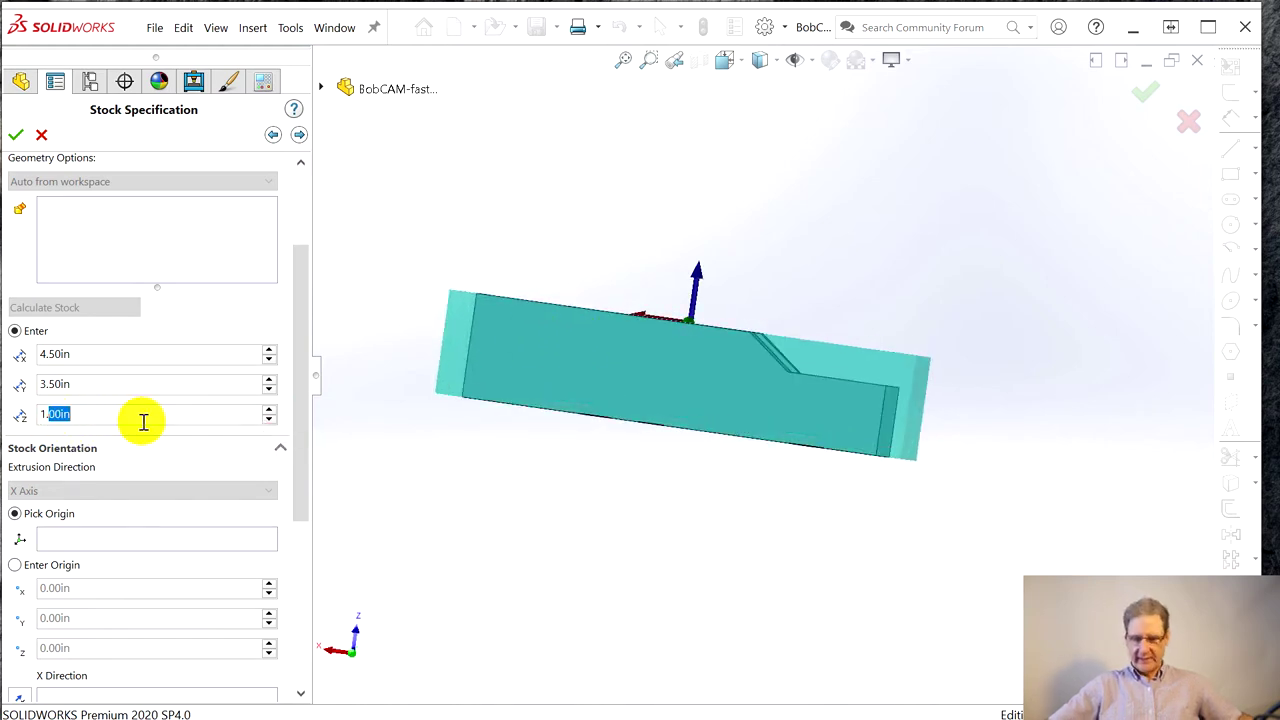
text(1.5)
click(114, 374)
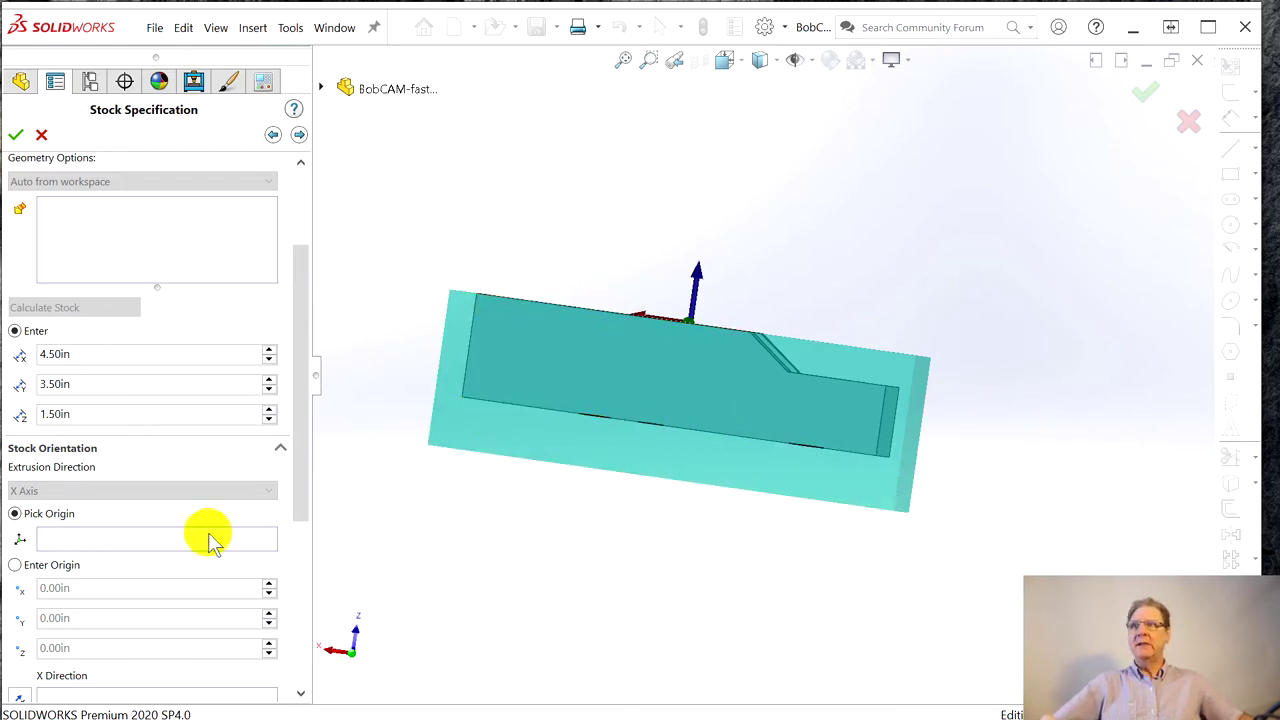
- Add a 0.10 in stock offset in +Z and reduce the stock's Z size to 1.40 in
drag(304, 477, 285, 649)
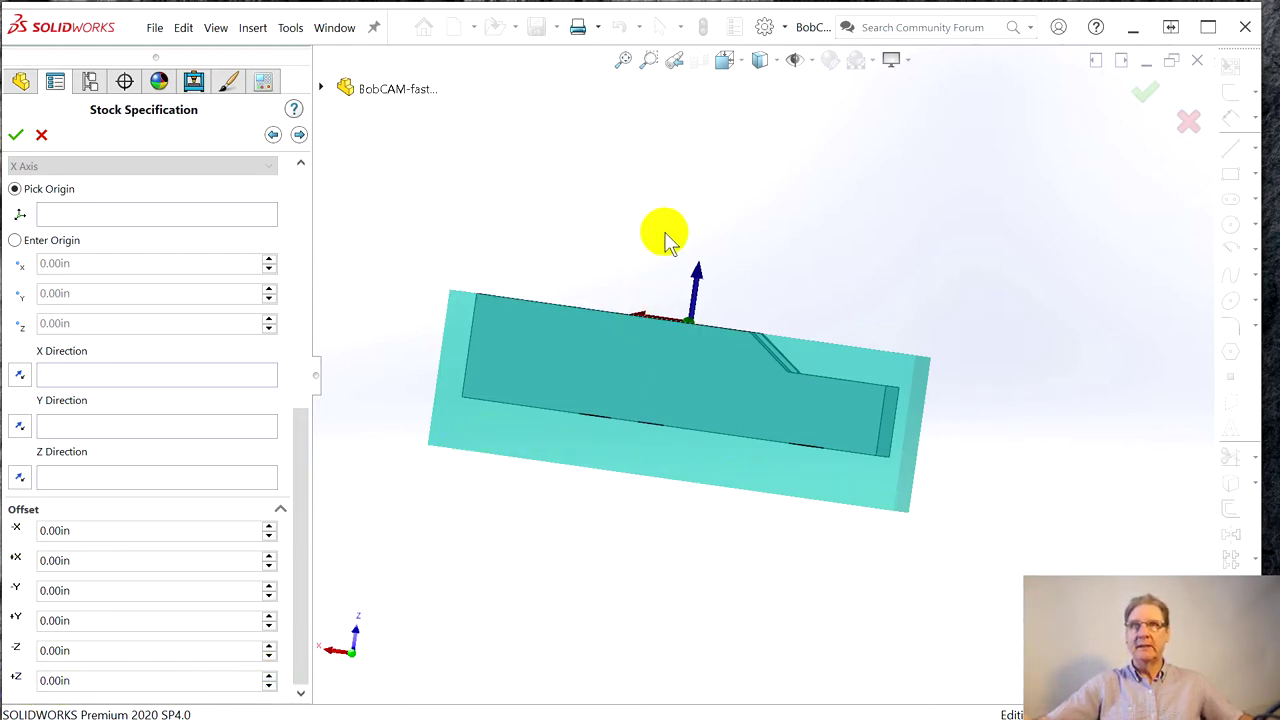
click(268, 676)
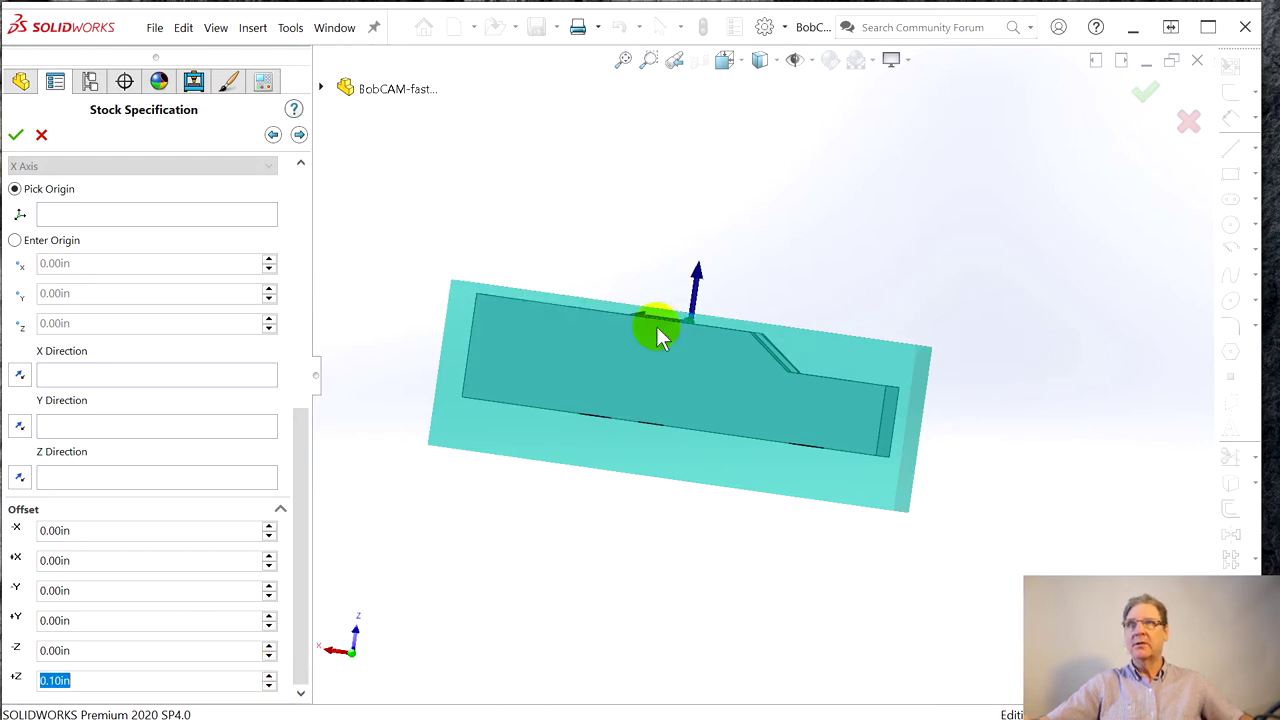
click(298, 258)
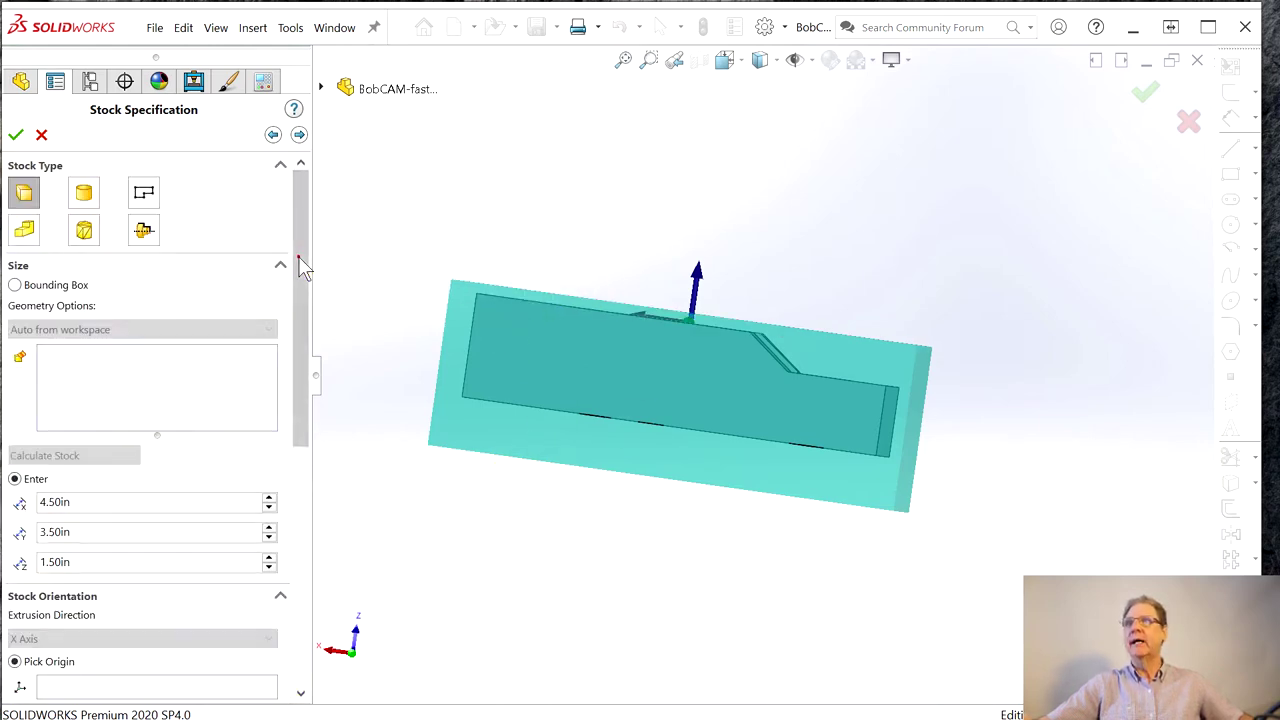
click(268, 568)
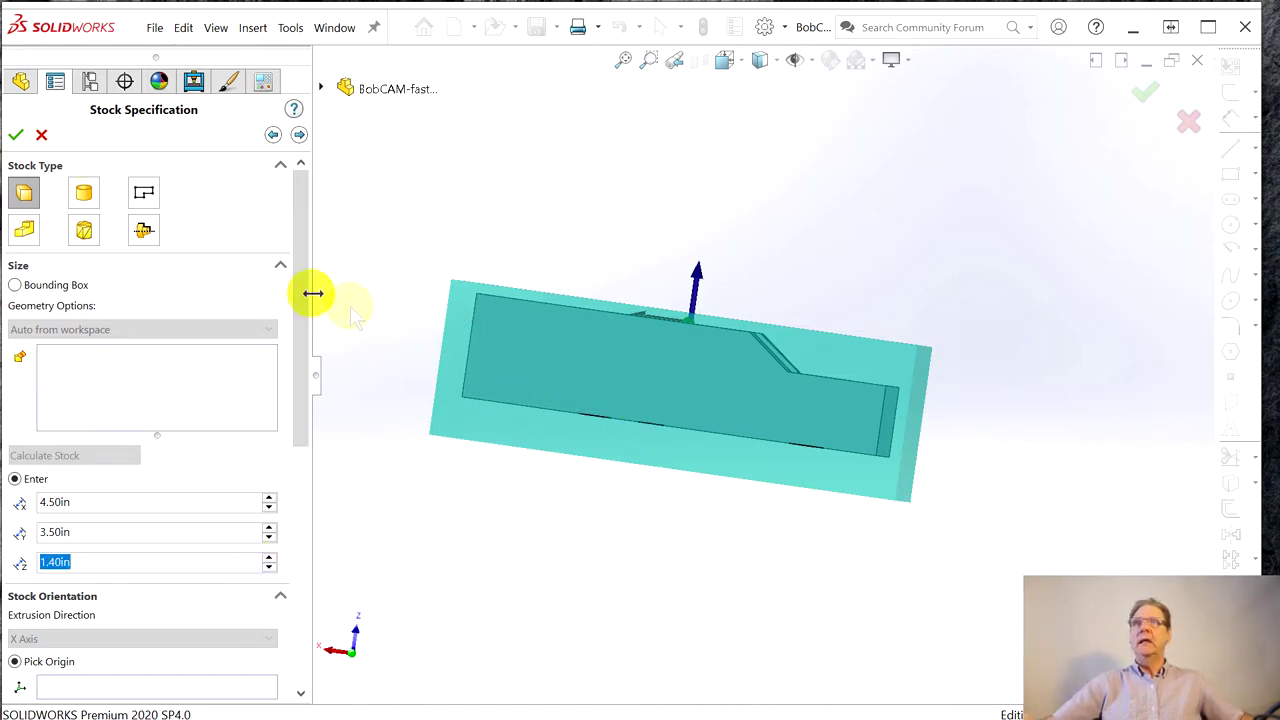
middle_drag(466, 494, 452, 619)
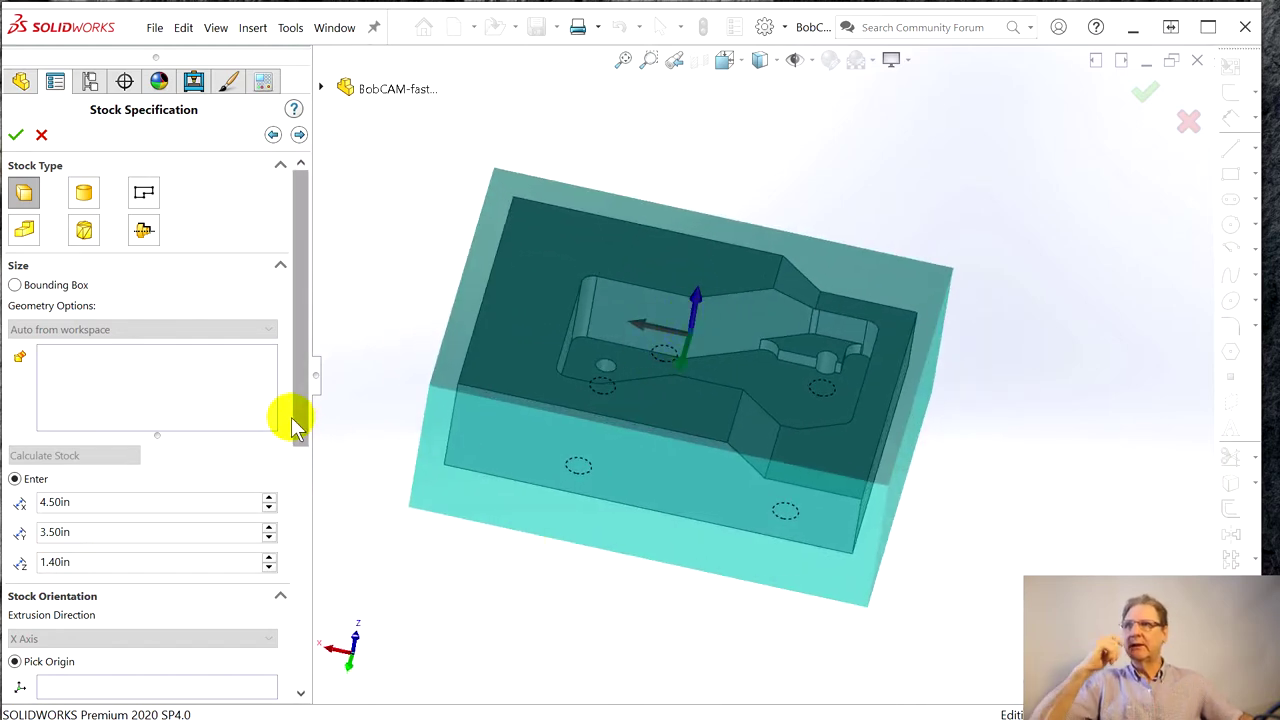
- Reverse the stock's X direction and accept the stock specification
scroll(295, 415, down, 5)
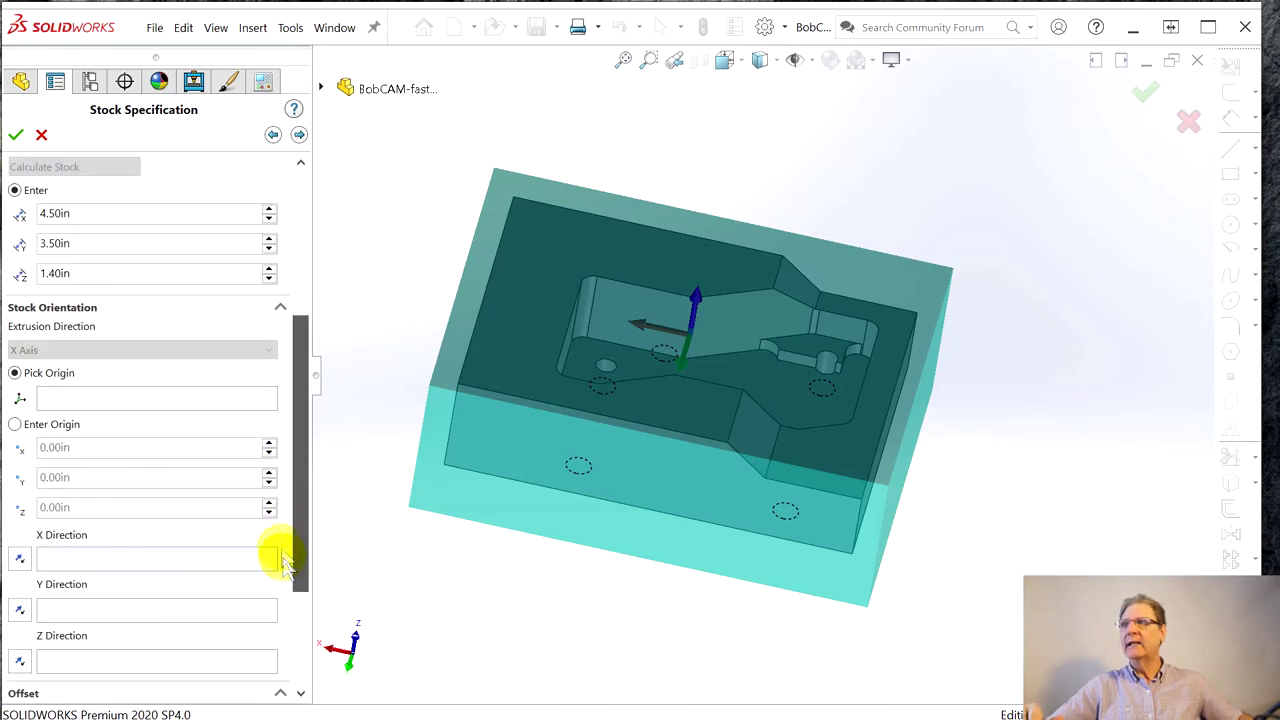
click(447, 478)
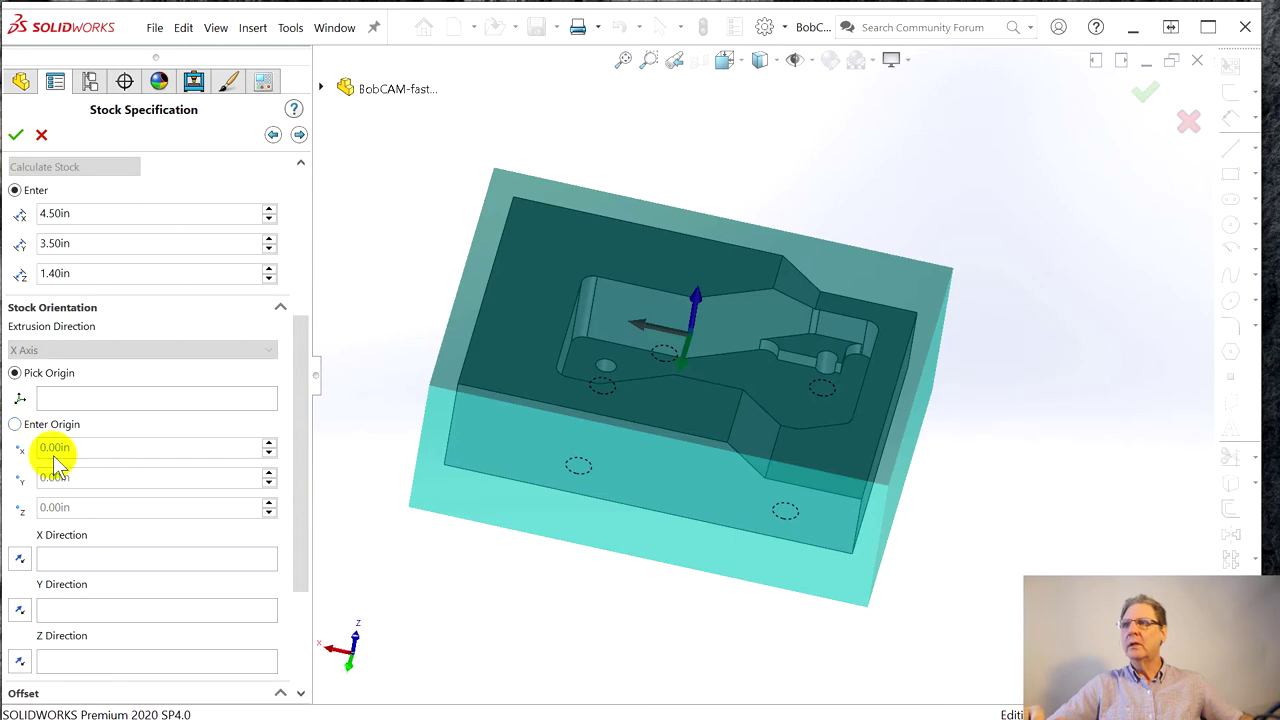
click(20, 558)
mouse_move(597, 470)
middle_down()
mouse_move(526, 460)
mouse_move(614, 429)
mouse_move(597, 458)
middle_up()
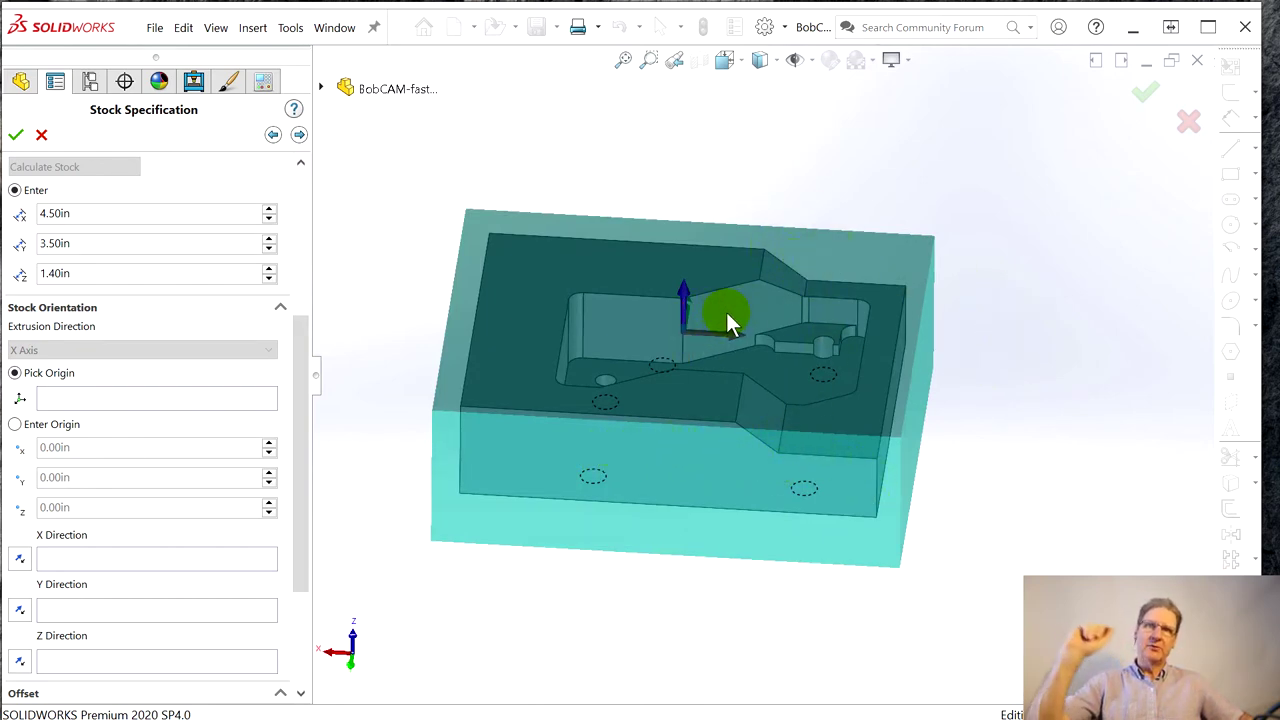
click(16, 134)
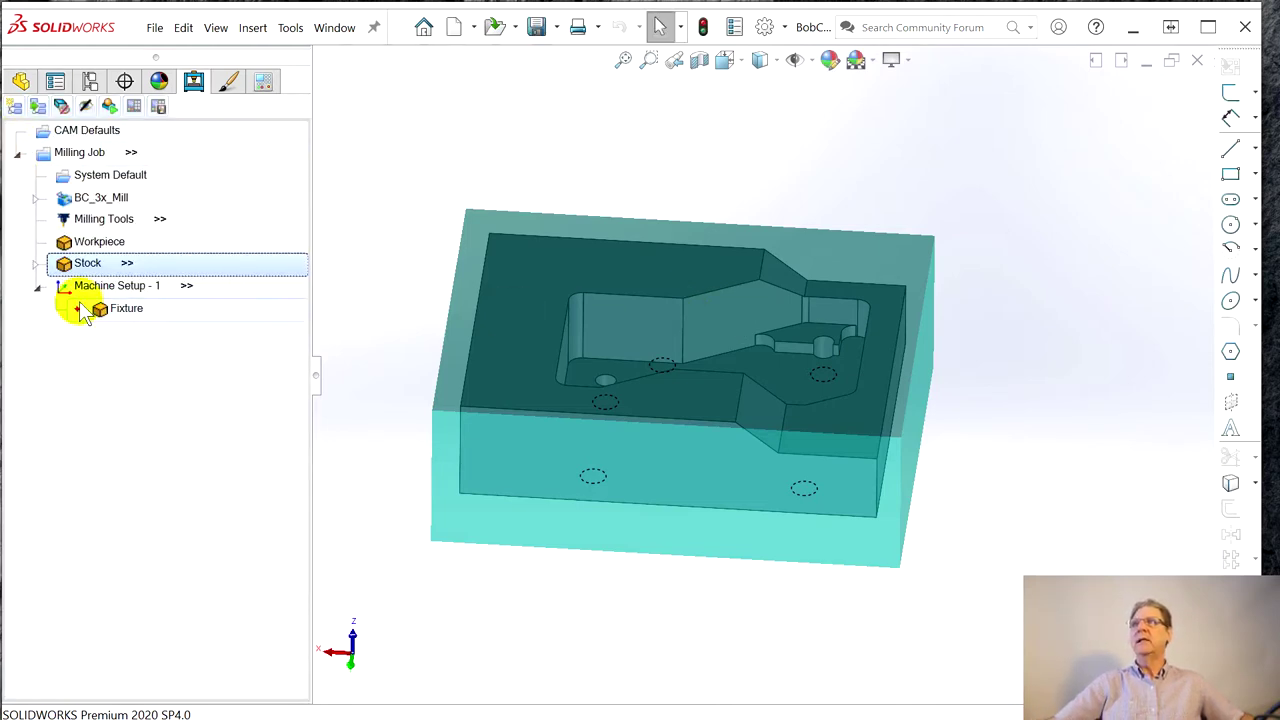
- Assign Wrought Alum 6061-T6, T651 (95 HB) from the aluminum group as the stock material
click(36, 263)
click(120, 287)
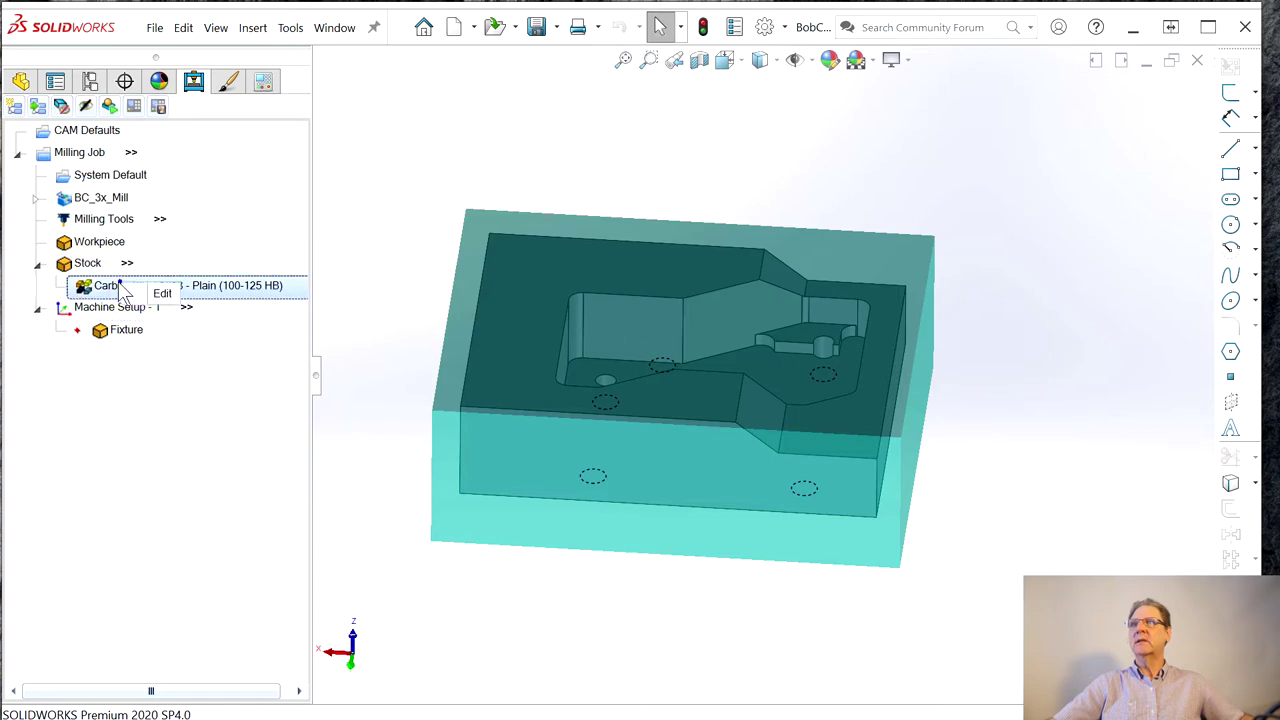
click(160, 295)
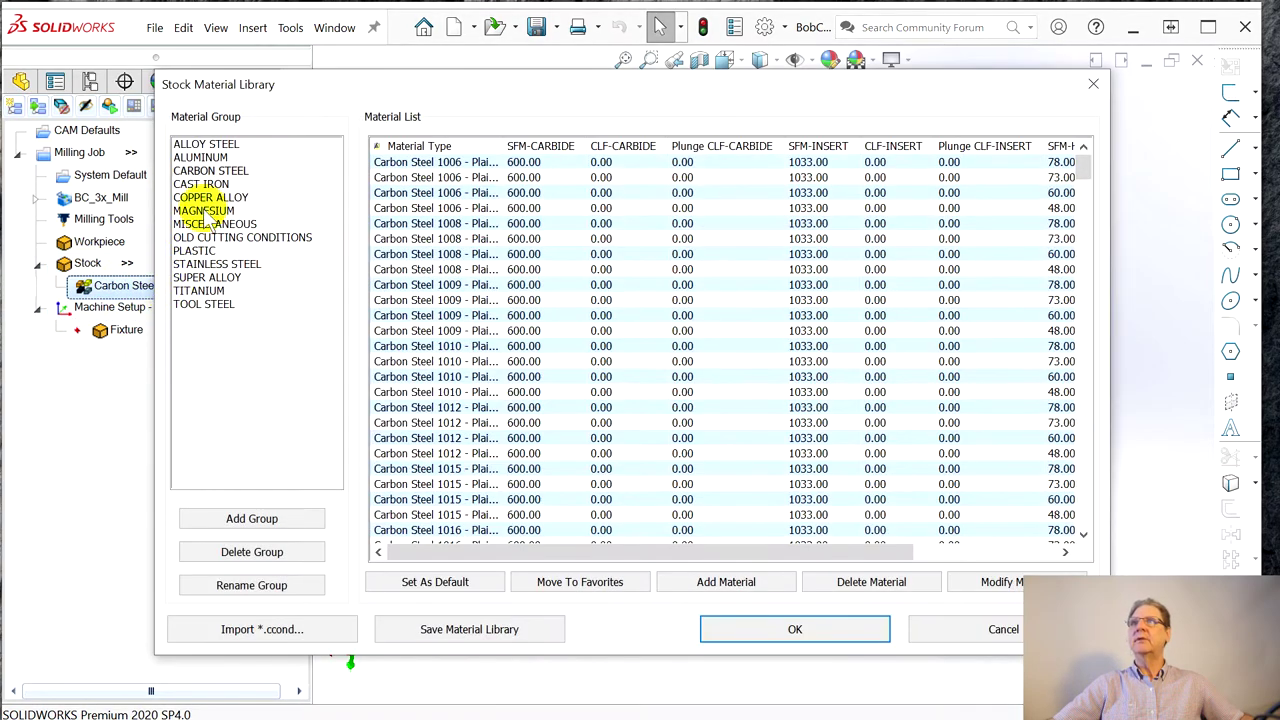
click(200, 157)
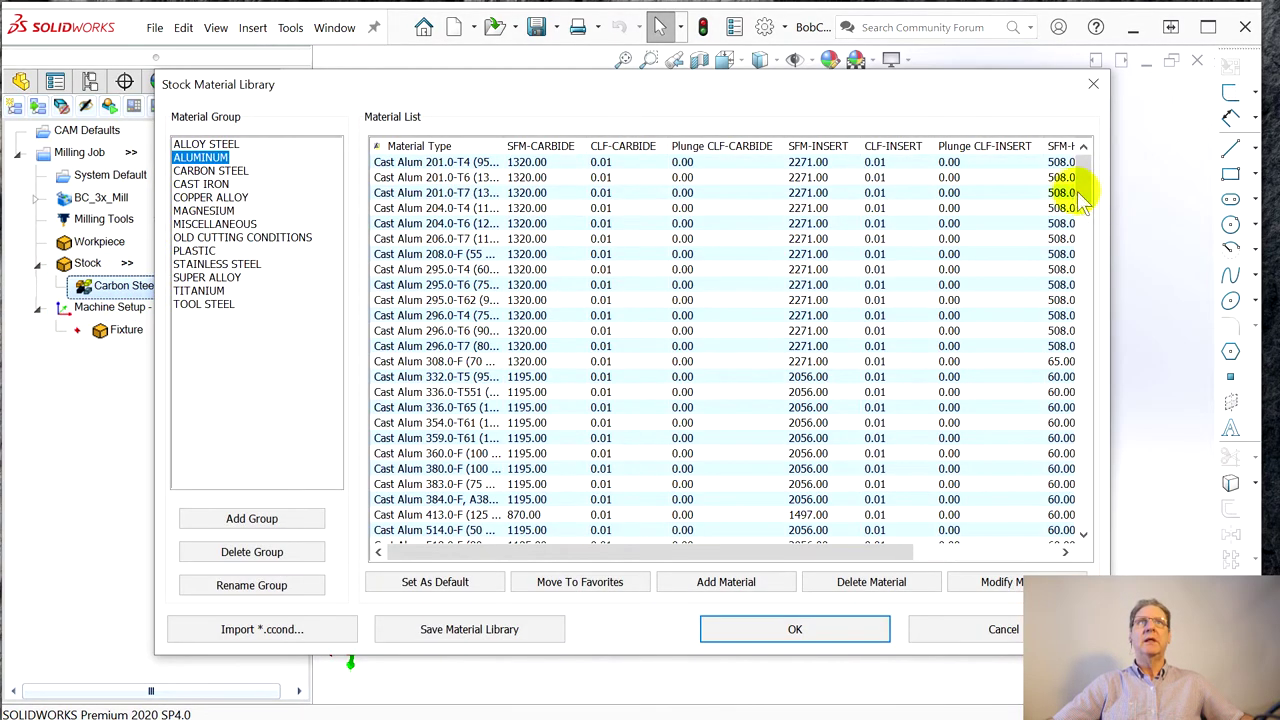
drag(1085, 195, 1058, 458)
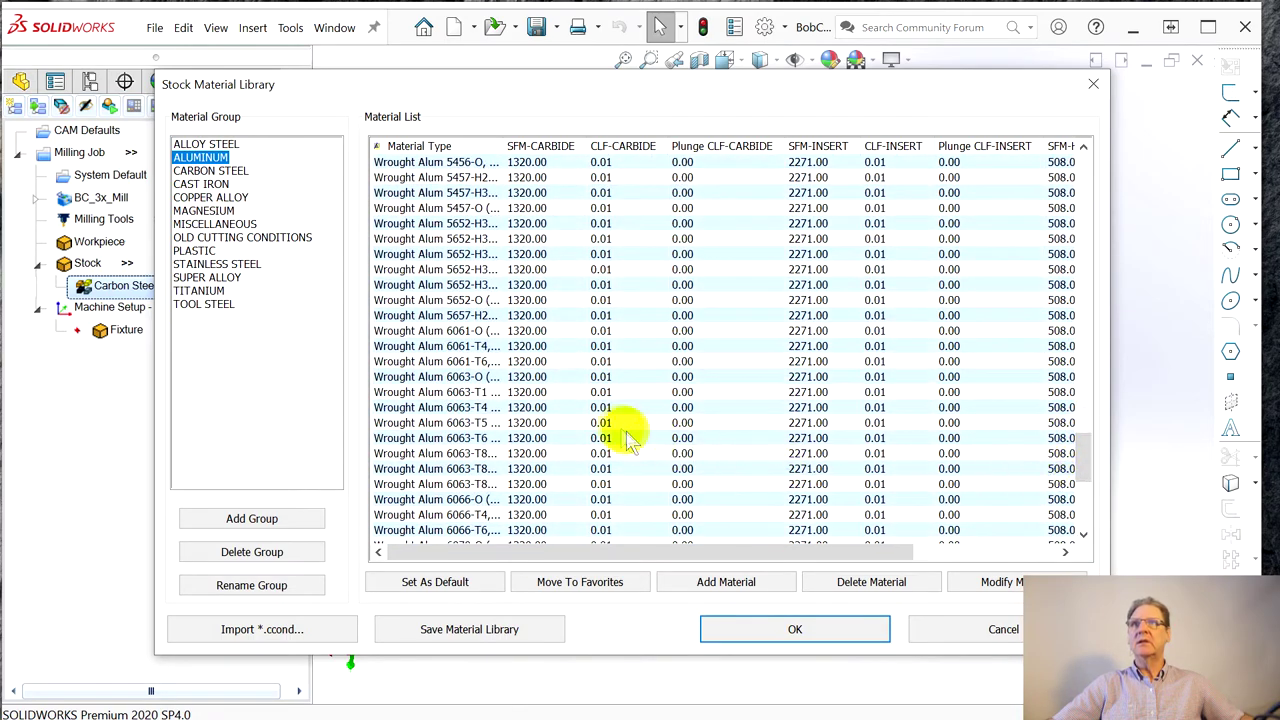
click(486, 362)
click(794, 629)
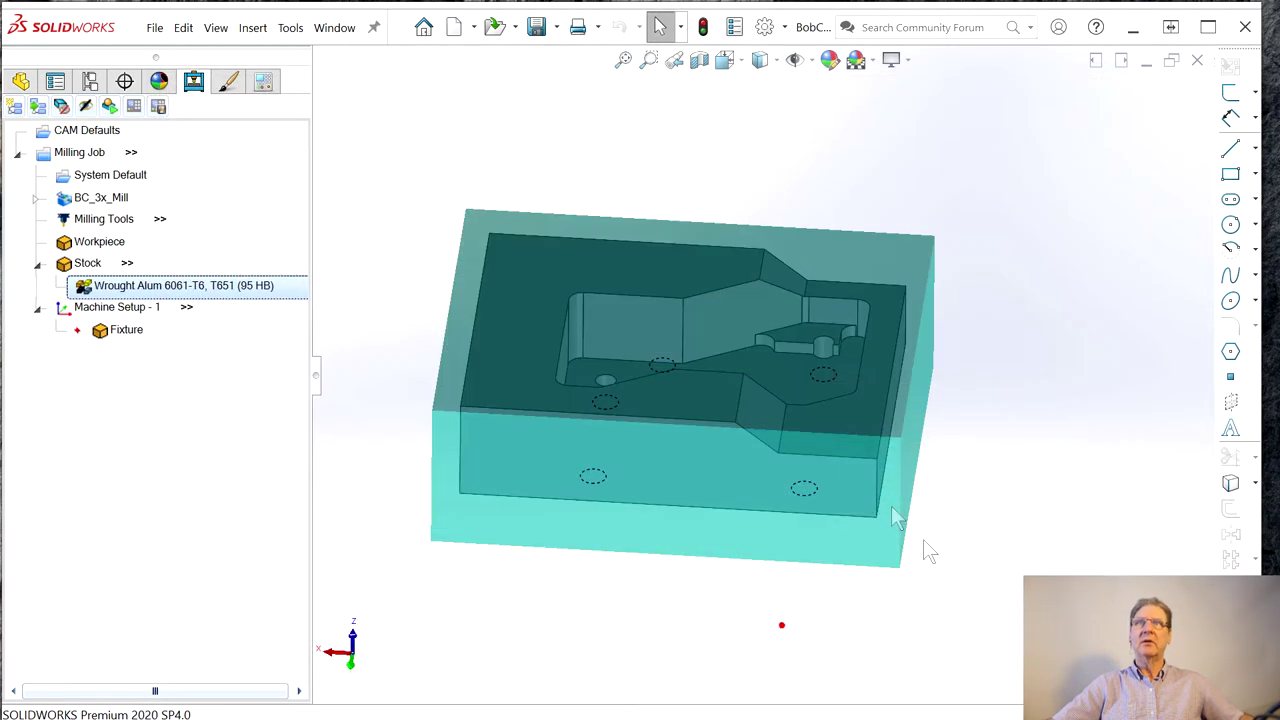
- Rename Machine Setup - 1 as Top setup
click(86, 312)
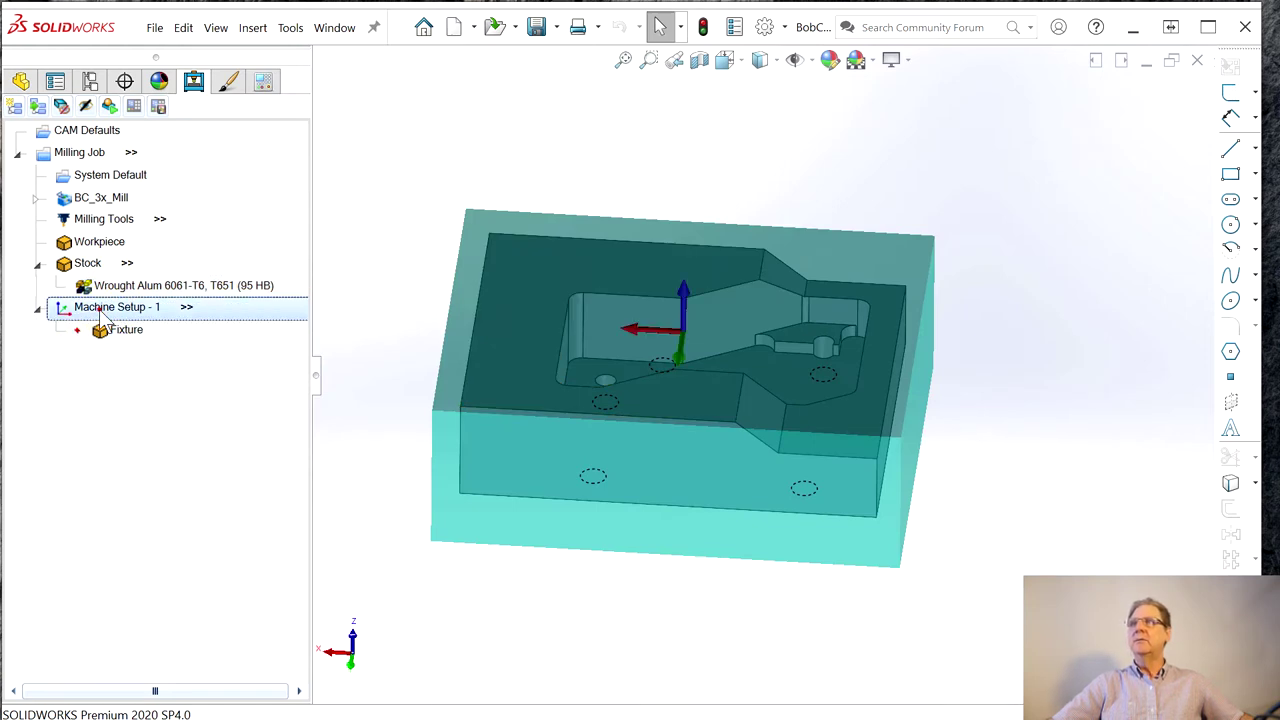
right_click(86, 312)
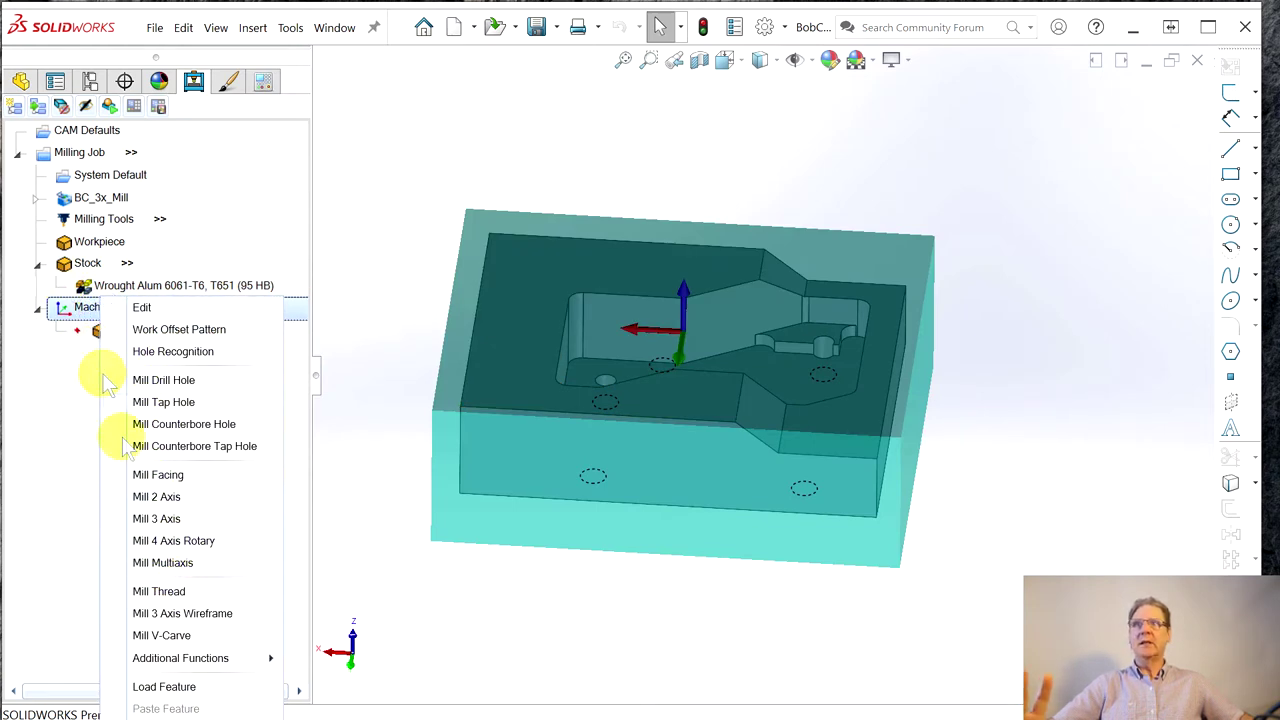
click(176, 712)
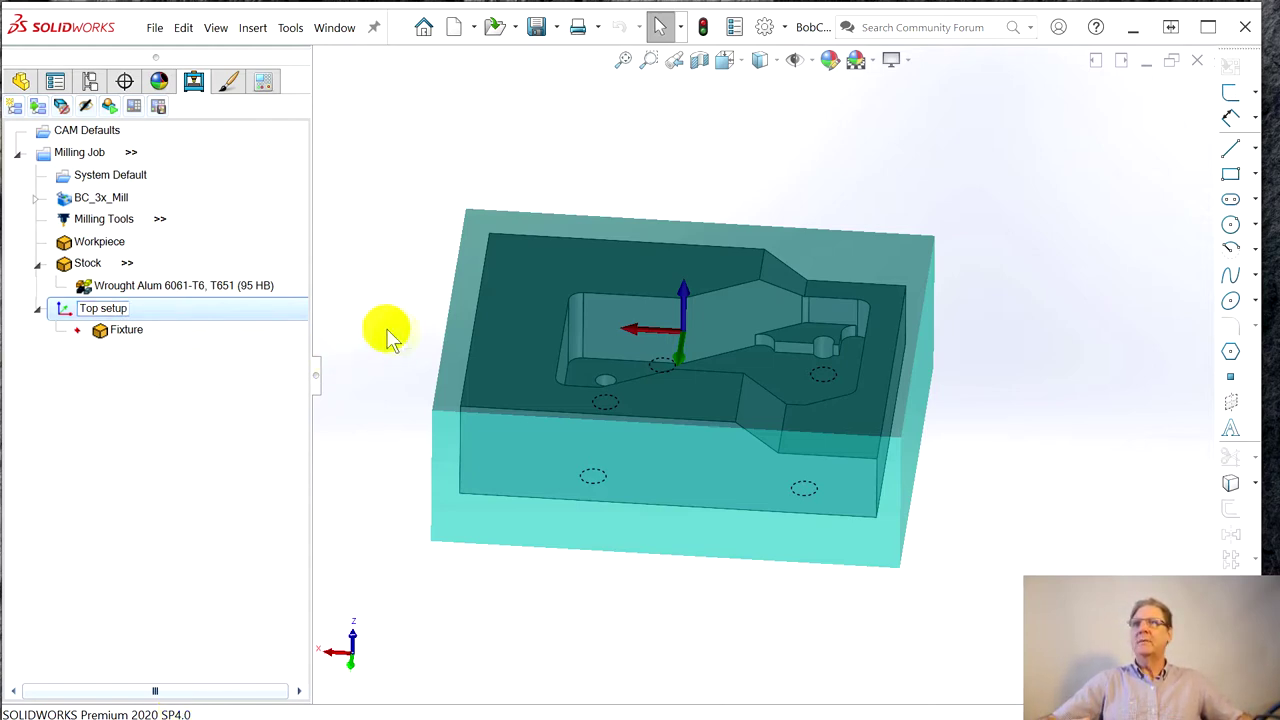
click(205, 288)
click(100, 309)
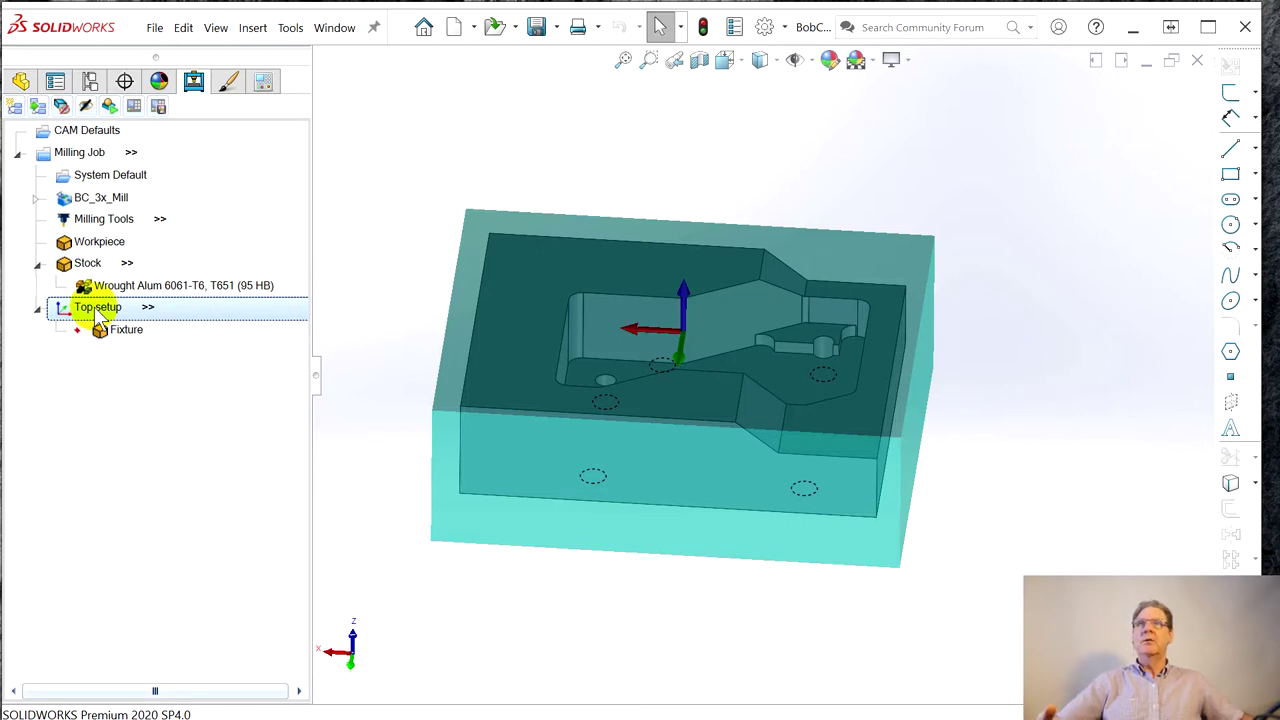
- Edit Top setup to place its origin at the stock's upper rear-left corner and reverse its X and Y axes
right_click(99, 313)
click(398, 310)
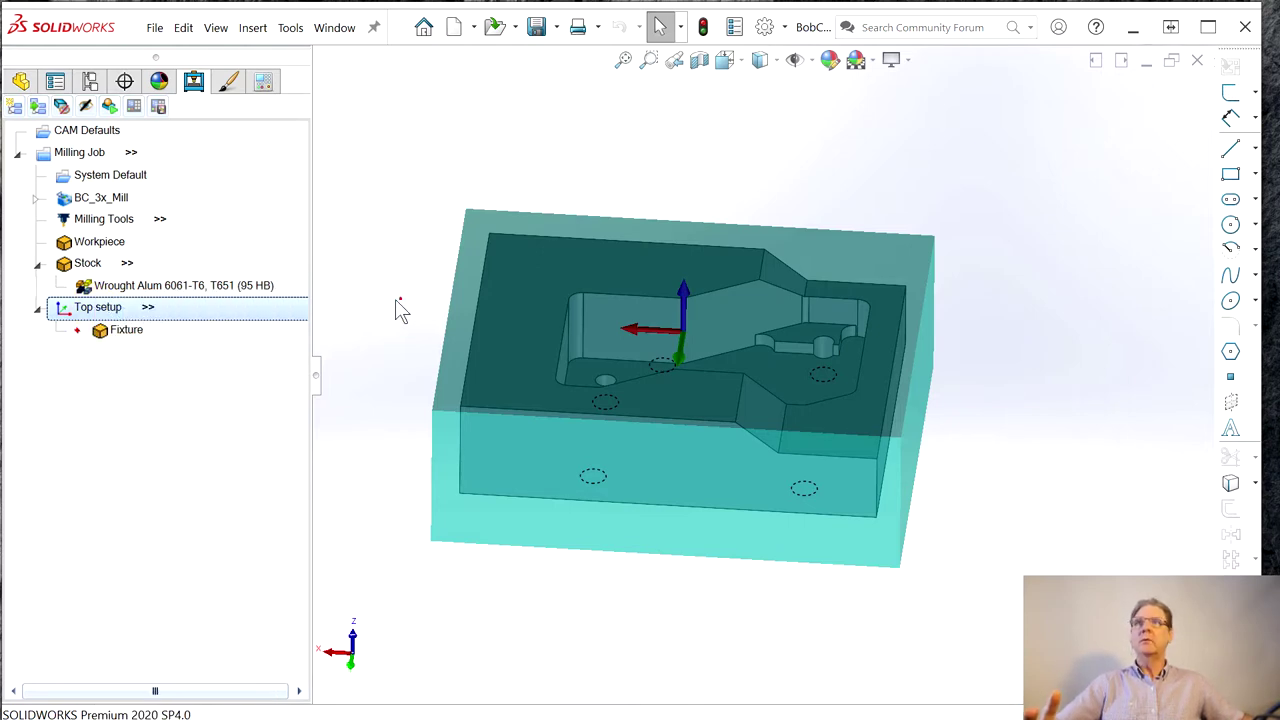
right_click(86, 314)
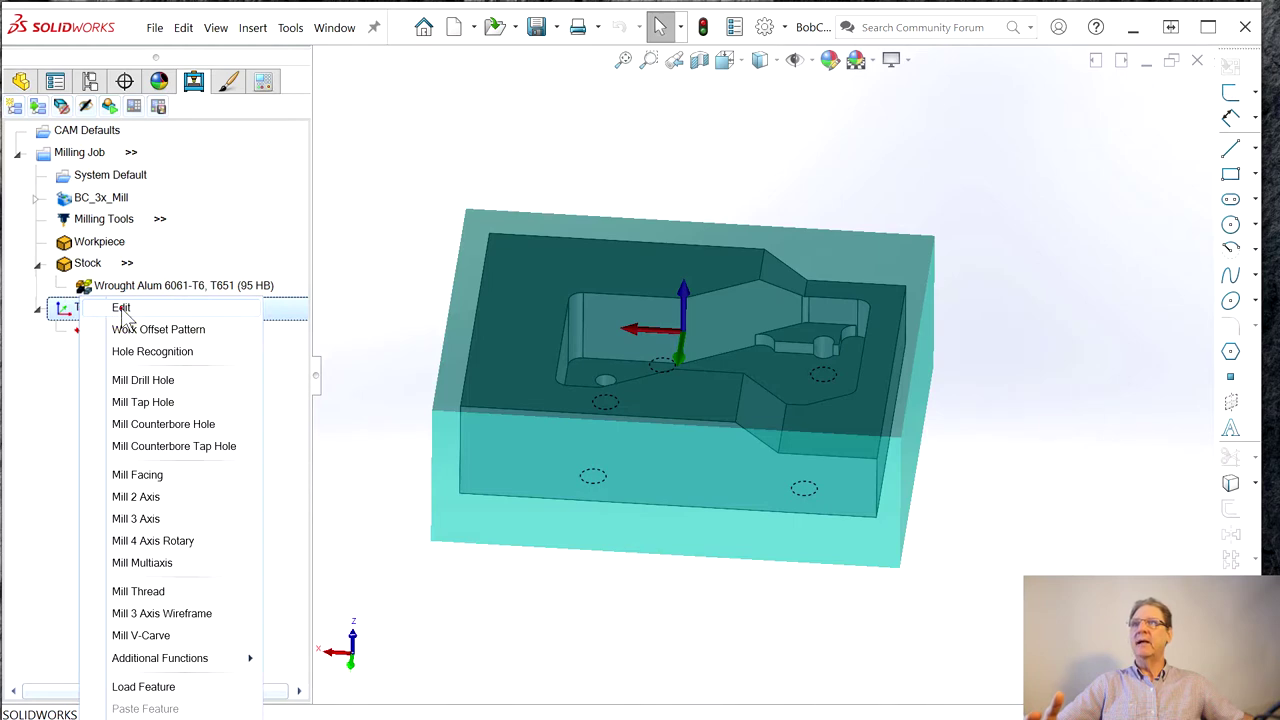
click(121, 308)
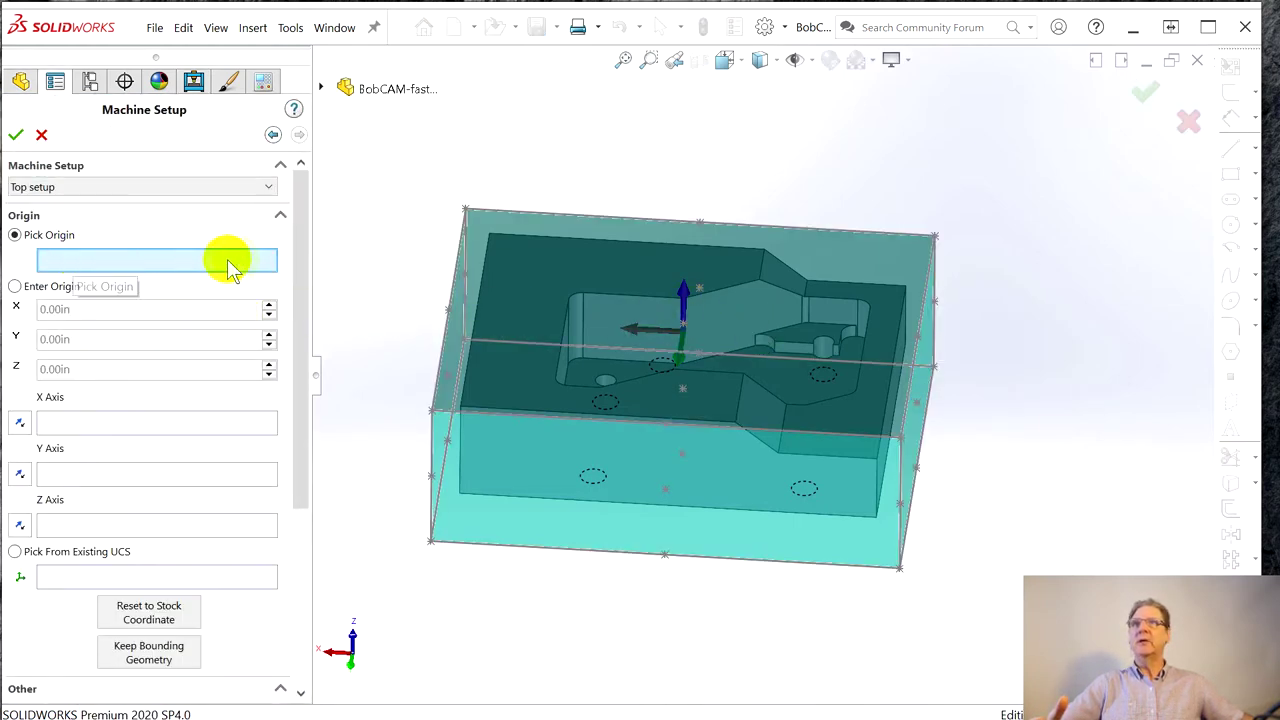
click(466, 212)
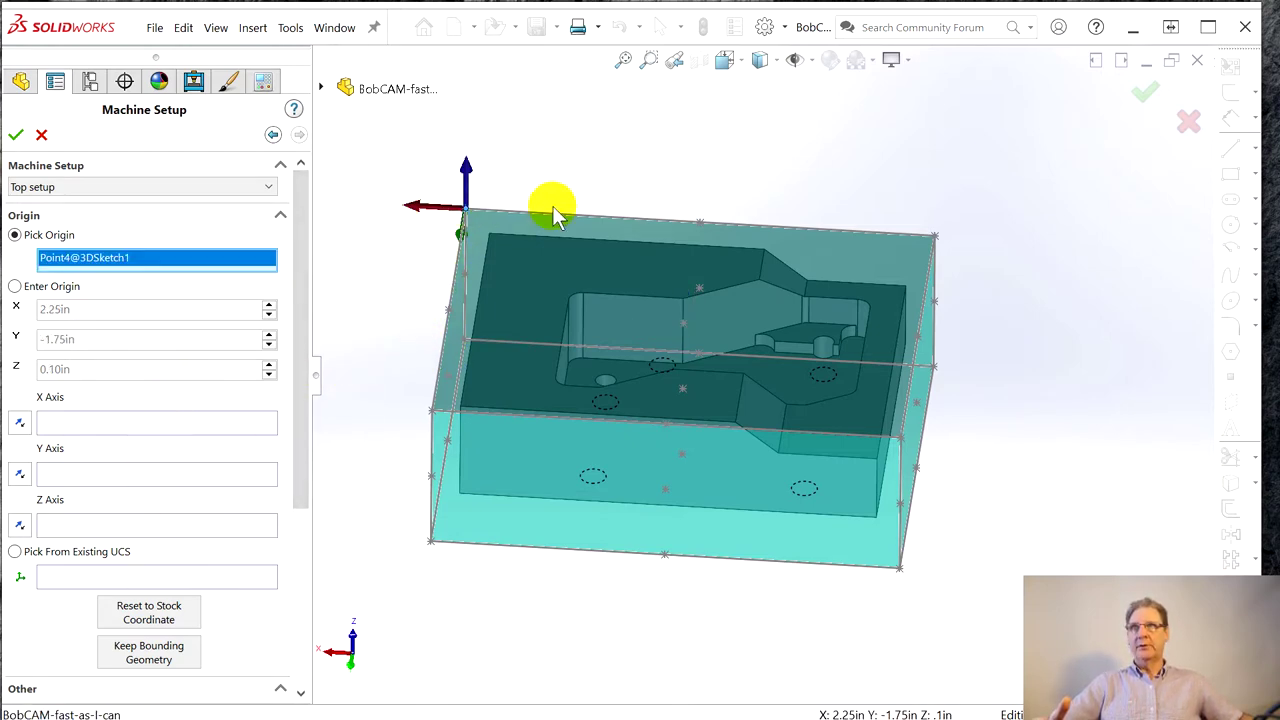
click(22, 422)
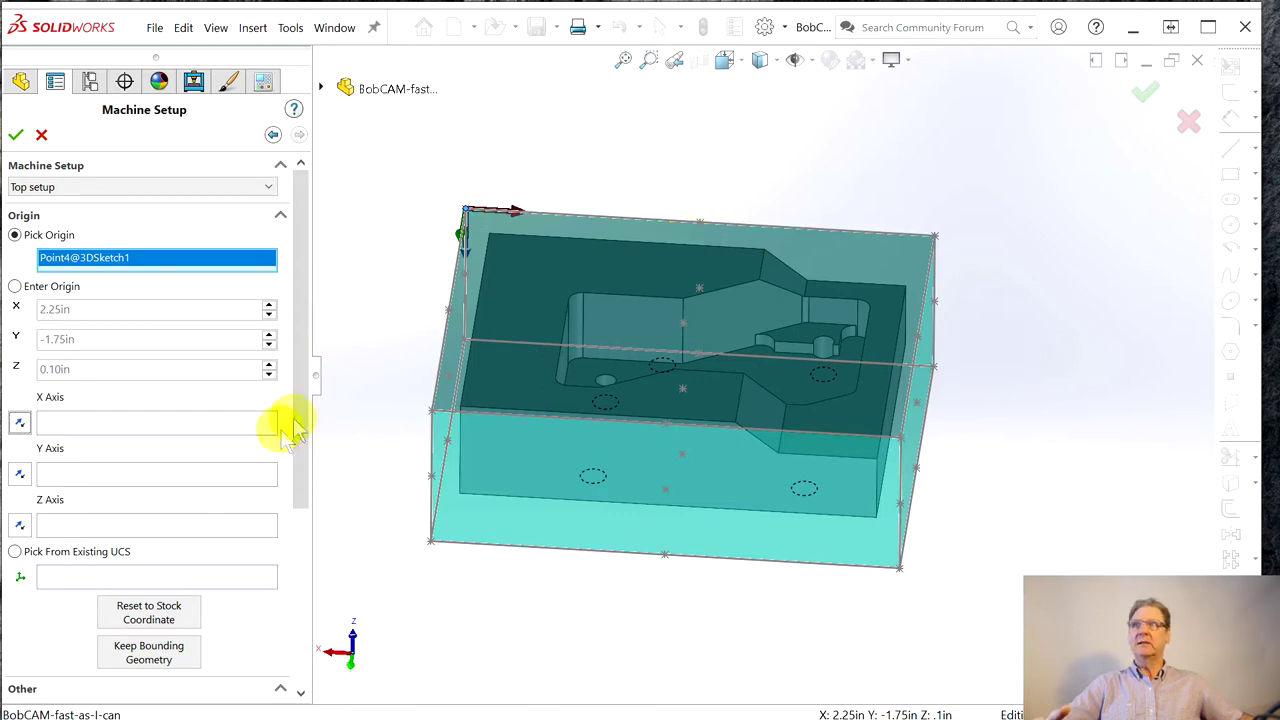
click(21, 473)
middle_drag(366, 426, 487, 397)
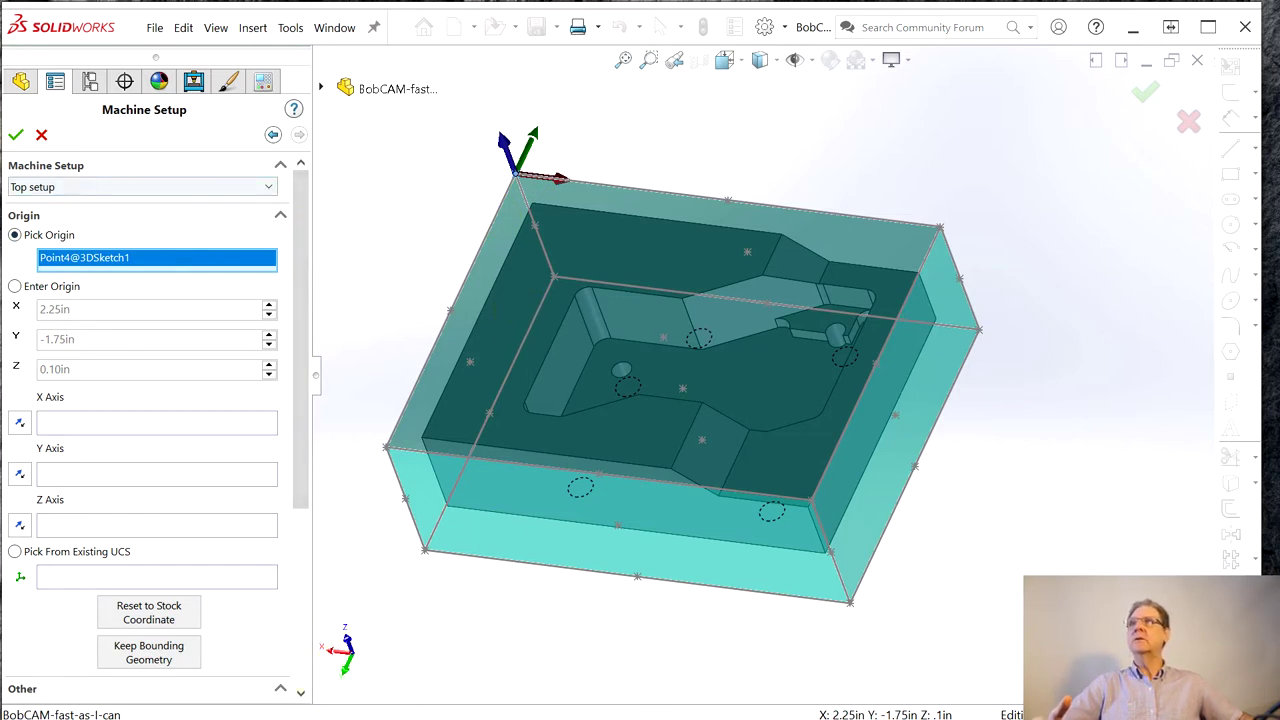
right_click(510, 437)
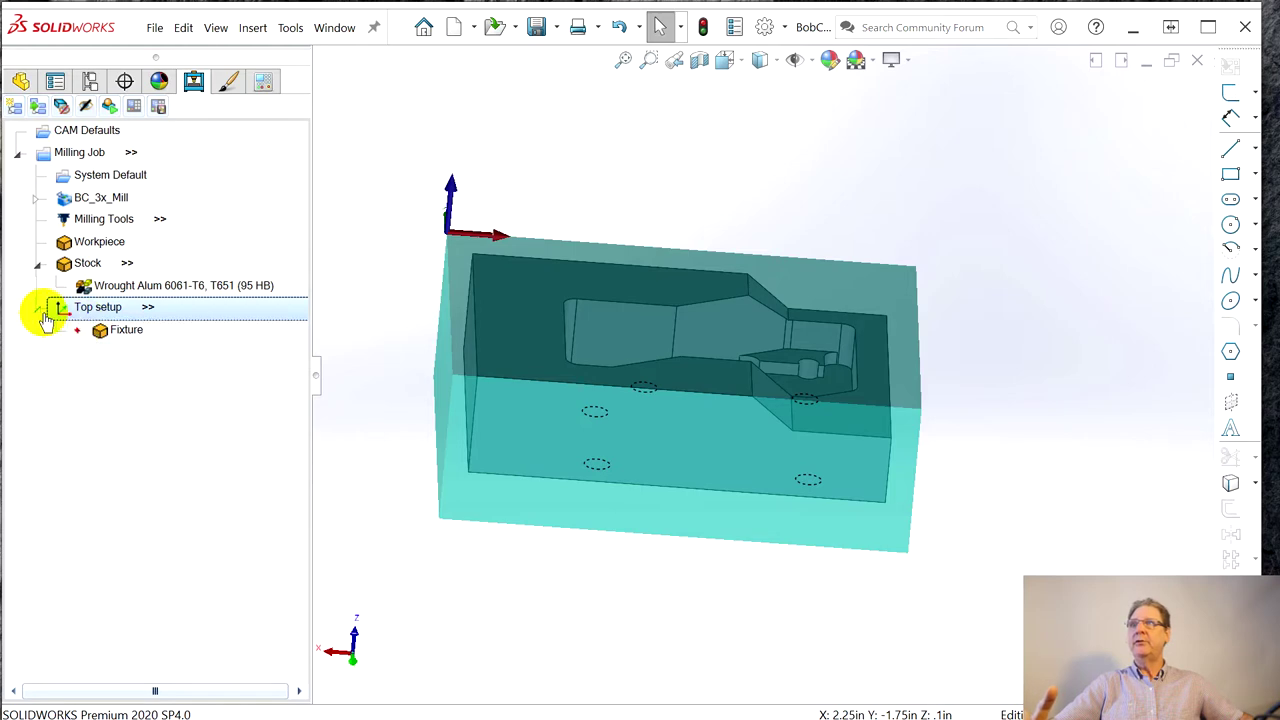
- Start a Mill Facing feature under Top setup, keeping the automatic geometry from the stock and workpiece
right_click(89, 308)
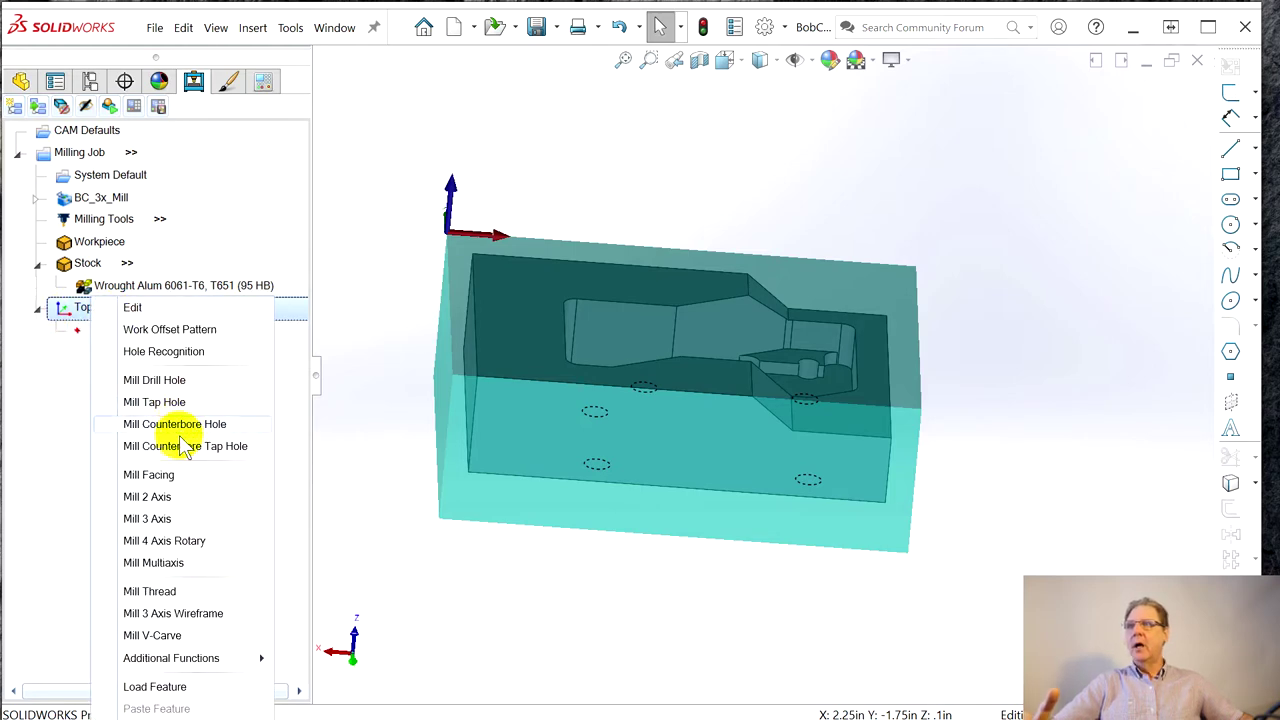
click(160, 478)
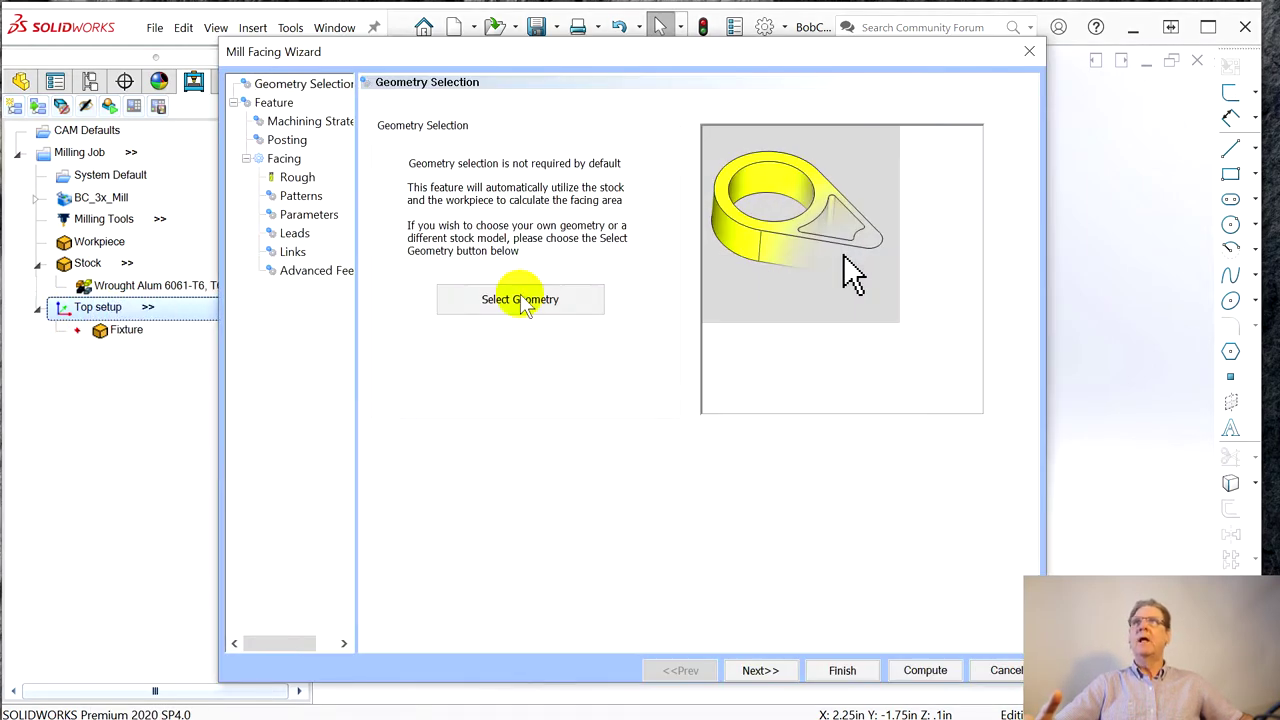
click(520, 300)
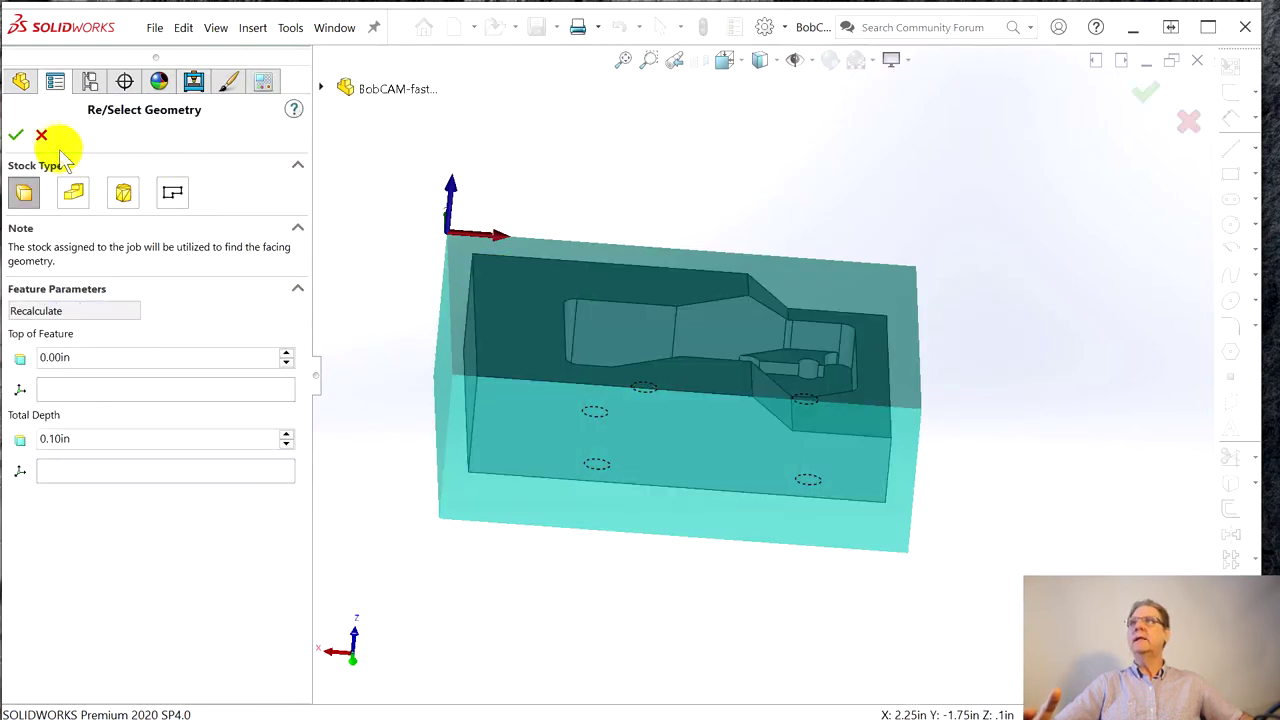
click(43, 137)
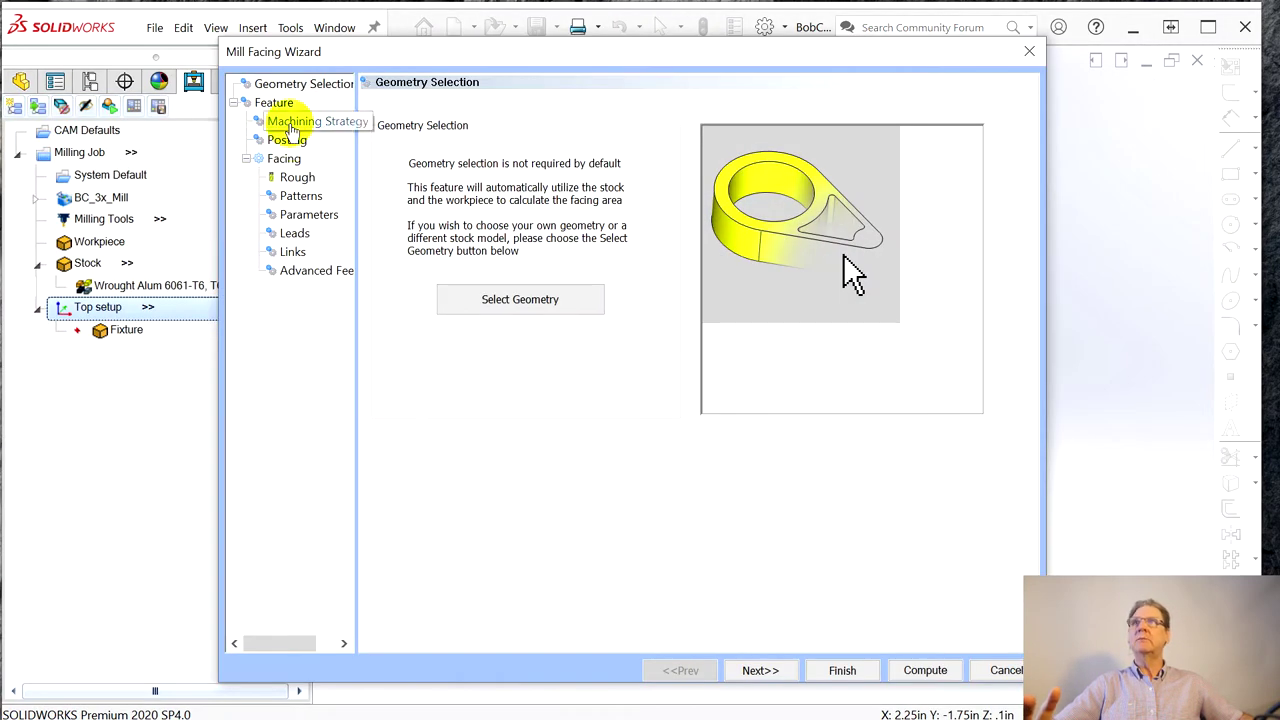
- Accept the facing feature's default depth parameters, Facing strategy and work offset 1, continuing to the Rough tool settings
click(760, 671)
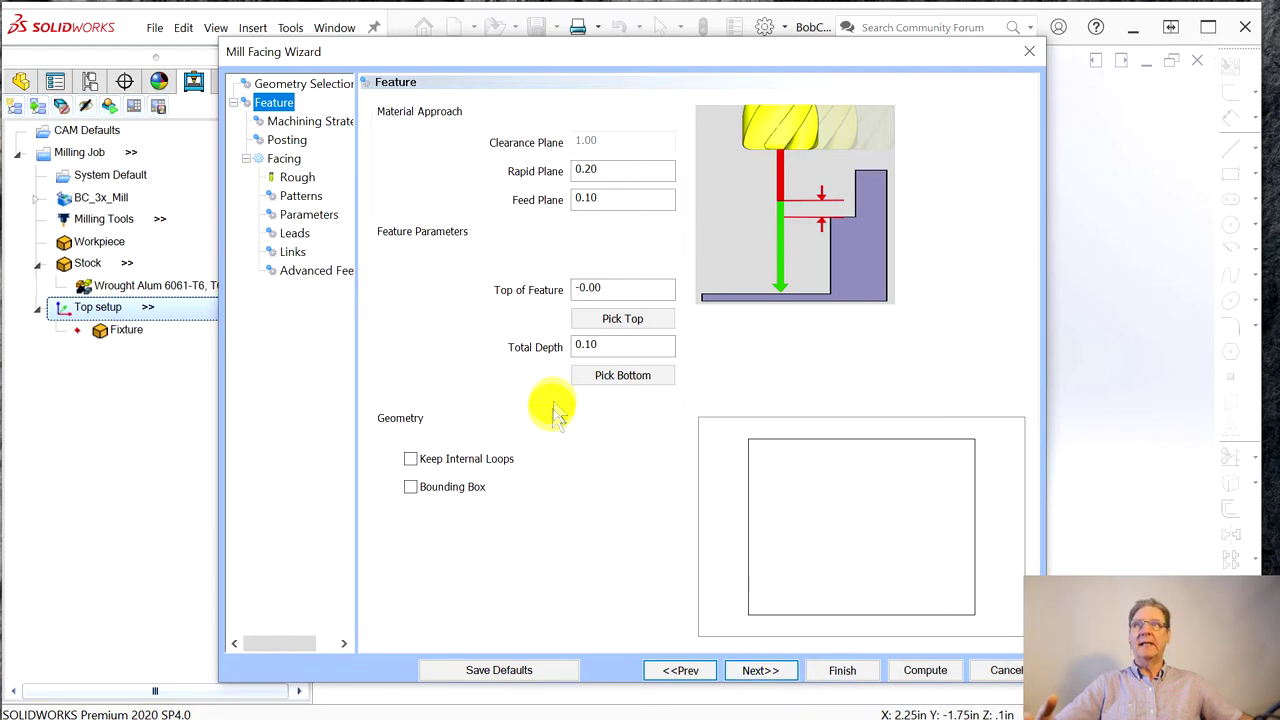
click(775, 676)
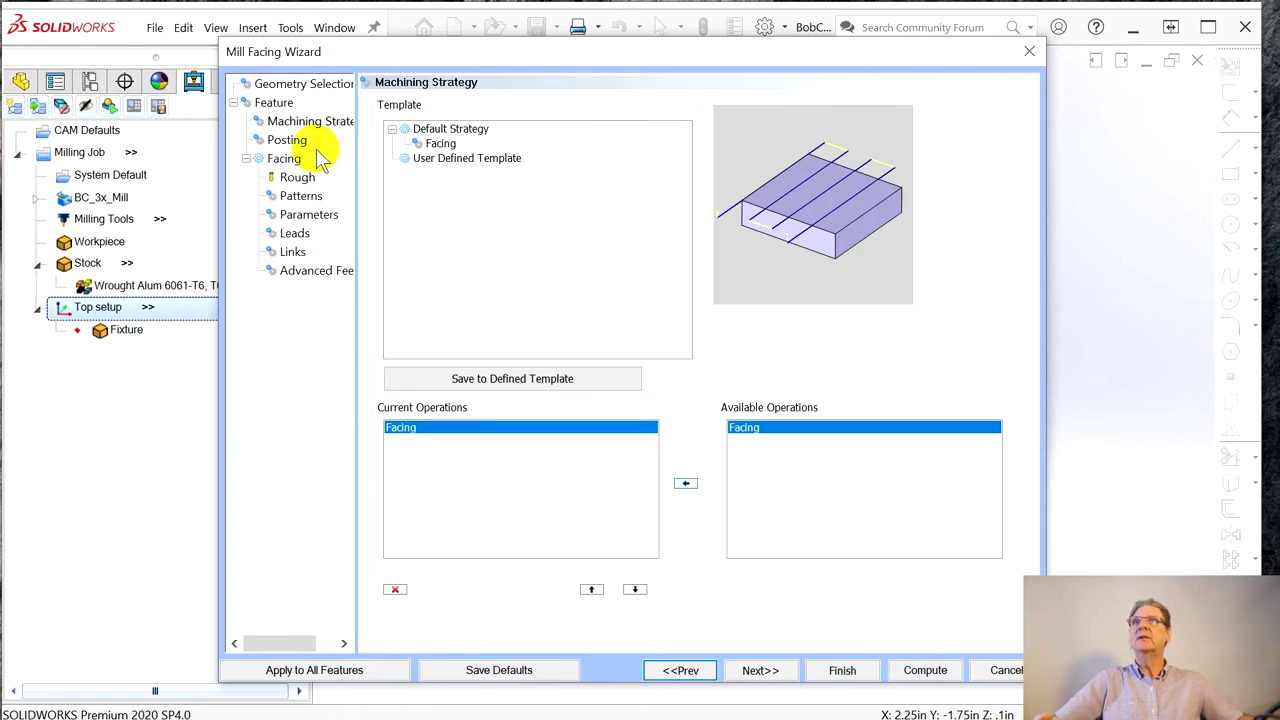
click(753, 670)
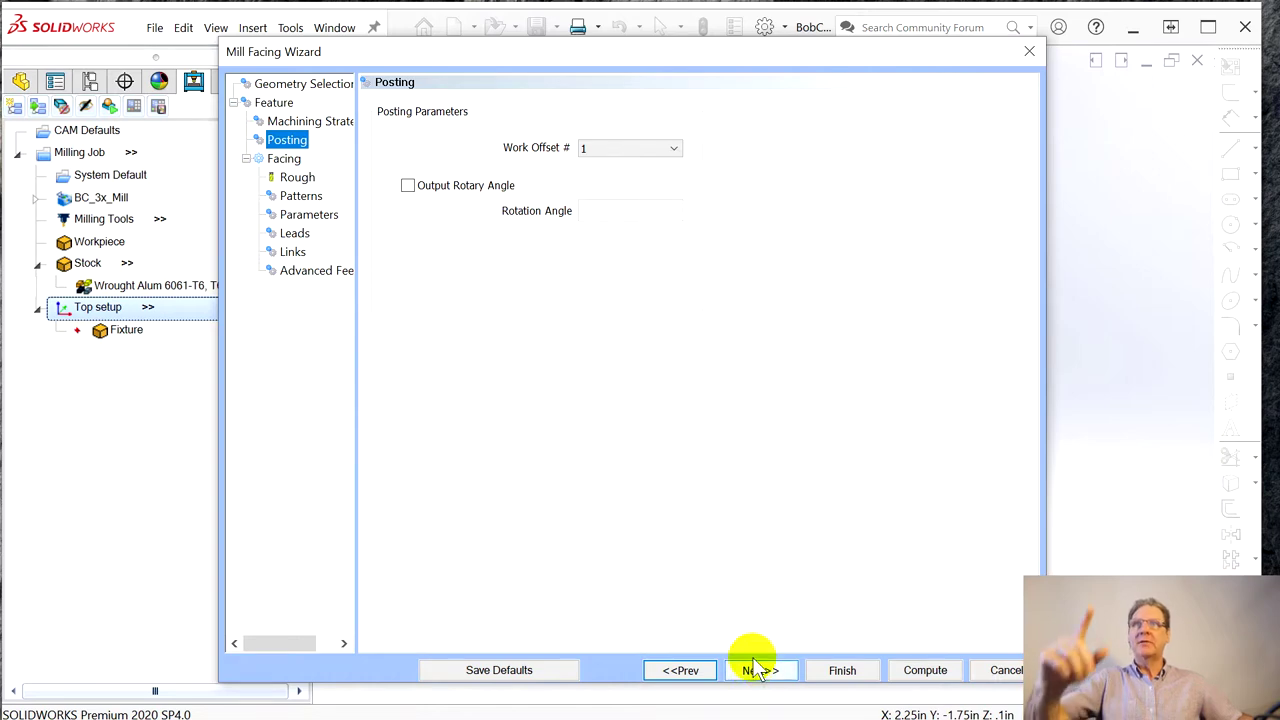
click(763, 676)
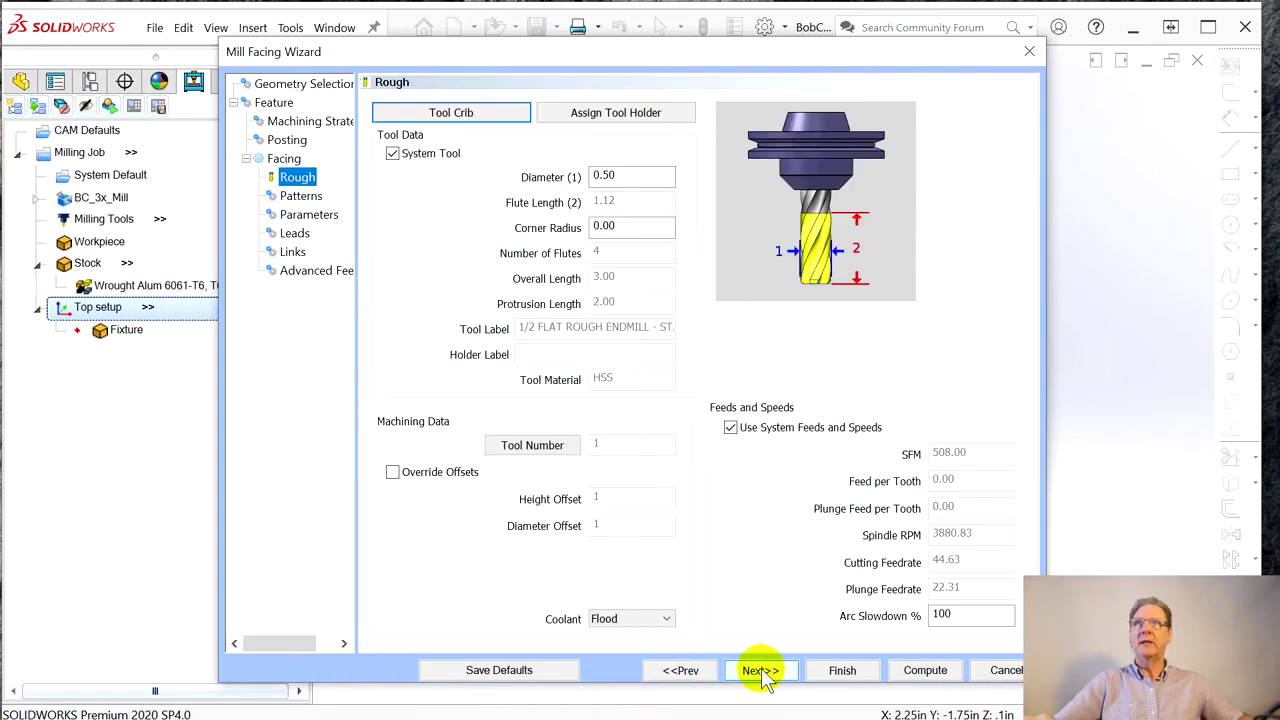
- Add the 1/4 FLAT ENDMILL - STANDARD from the tool library to the tool crib and use it for rough facing
click(407, 113)
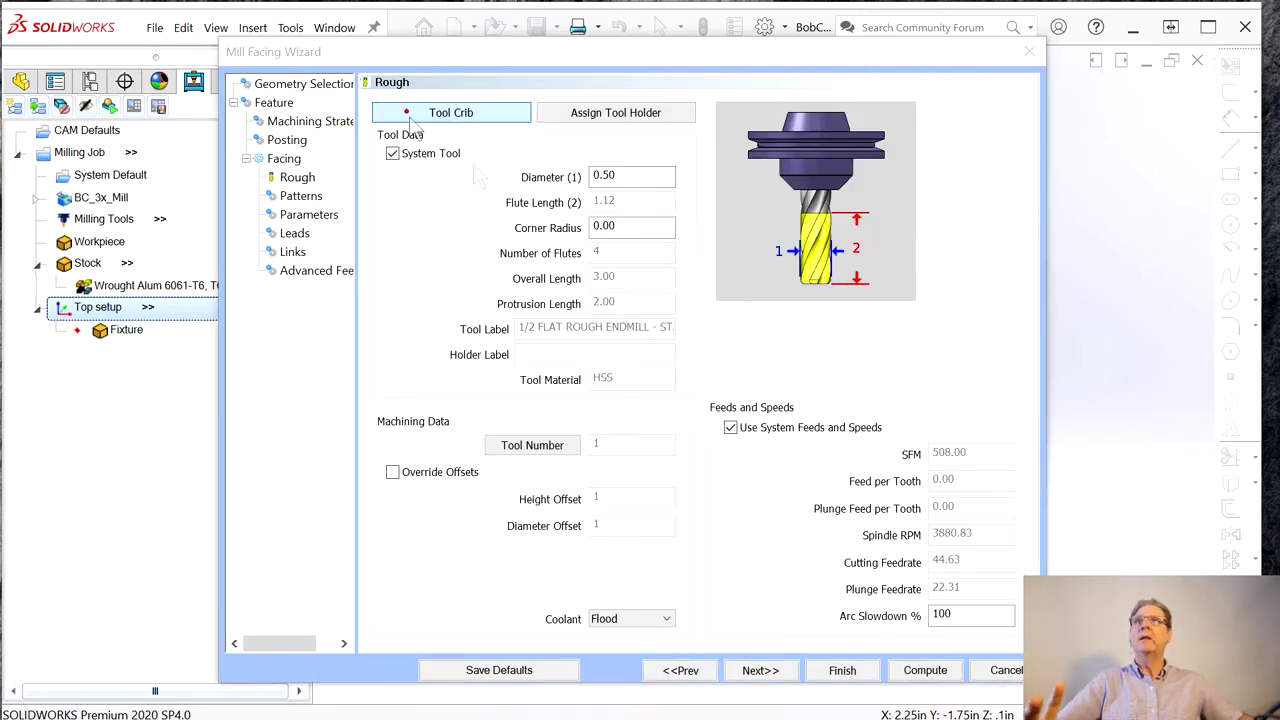
click(290, 159)
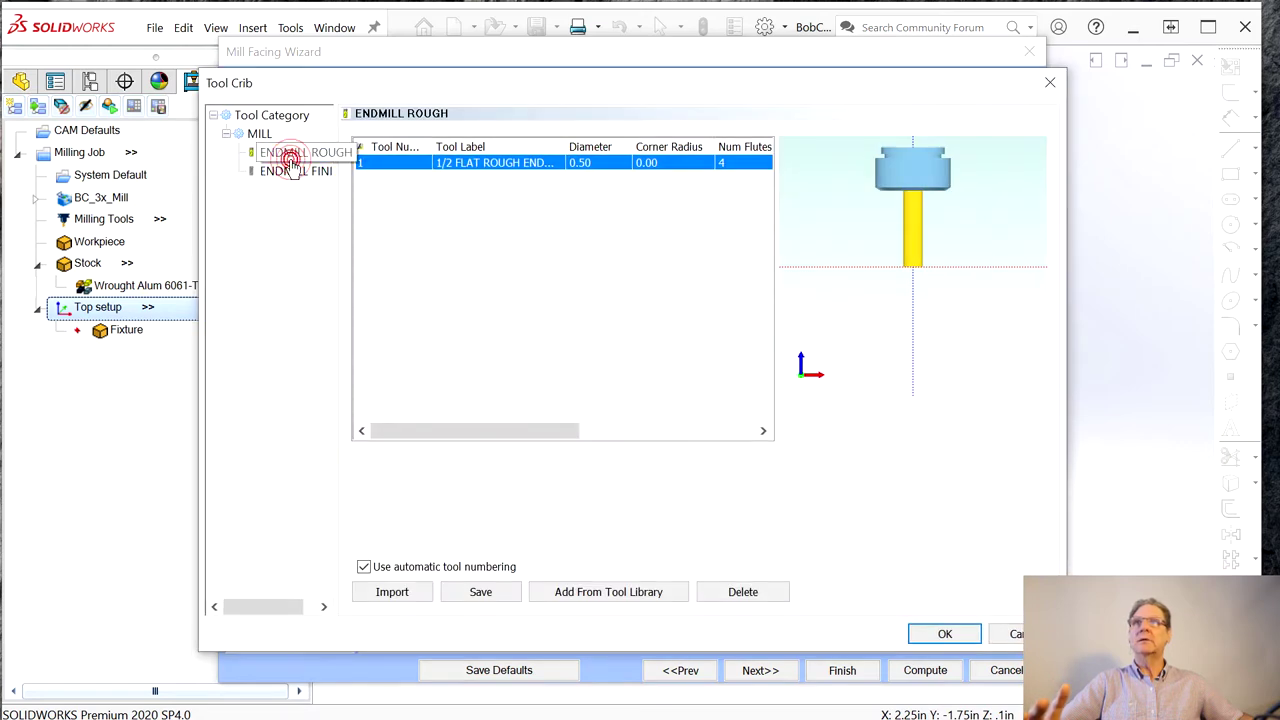
click(622, 591)
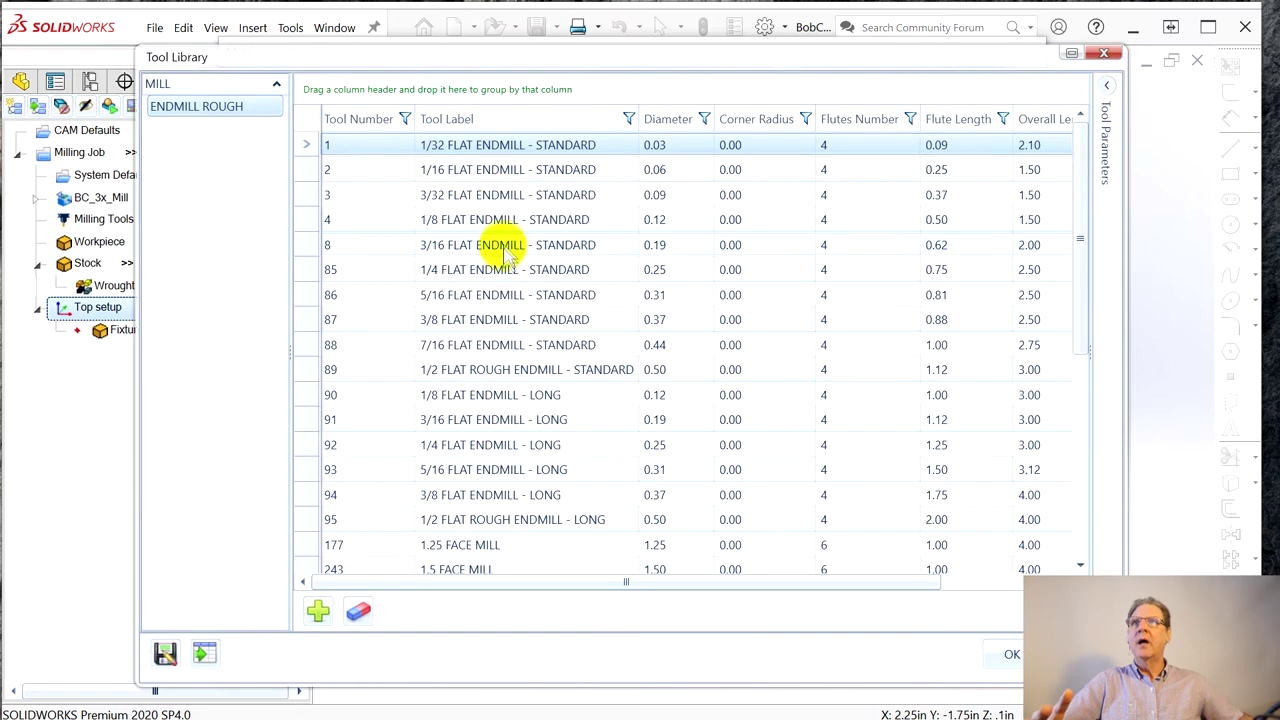
click(495, 273)
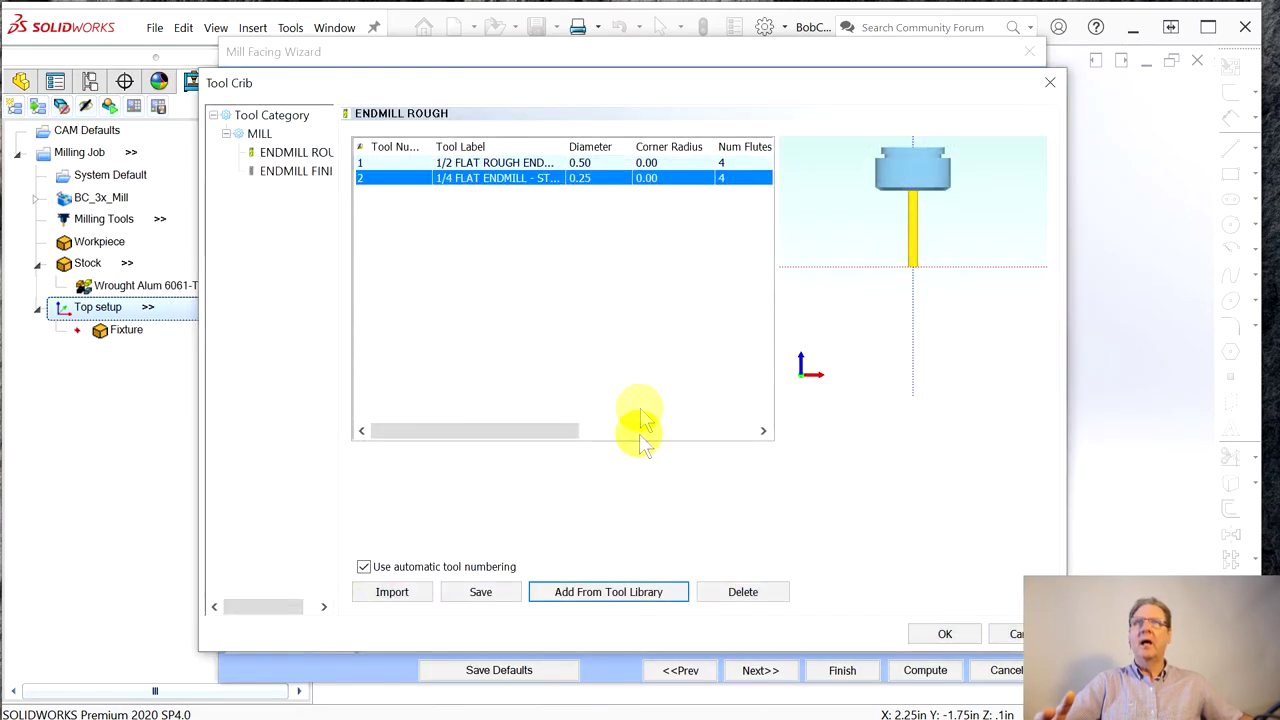
click(950, 634)
- Customize the facing end mill with a 1.20 flute length, 2 flutes and an overall length of 3, and continue past the tool settings
double_click(617, 259)
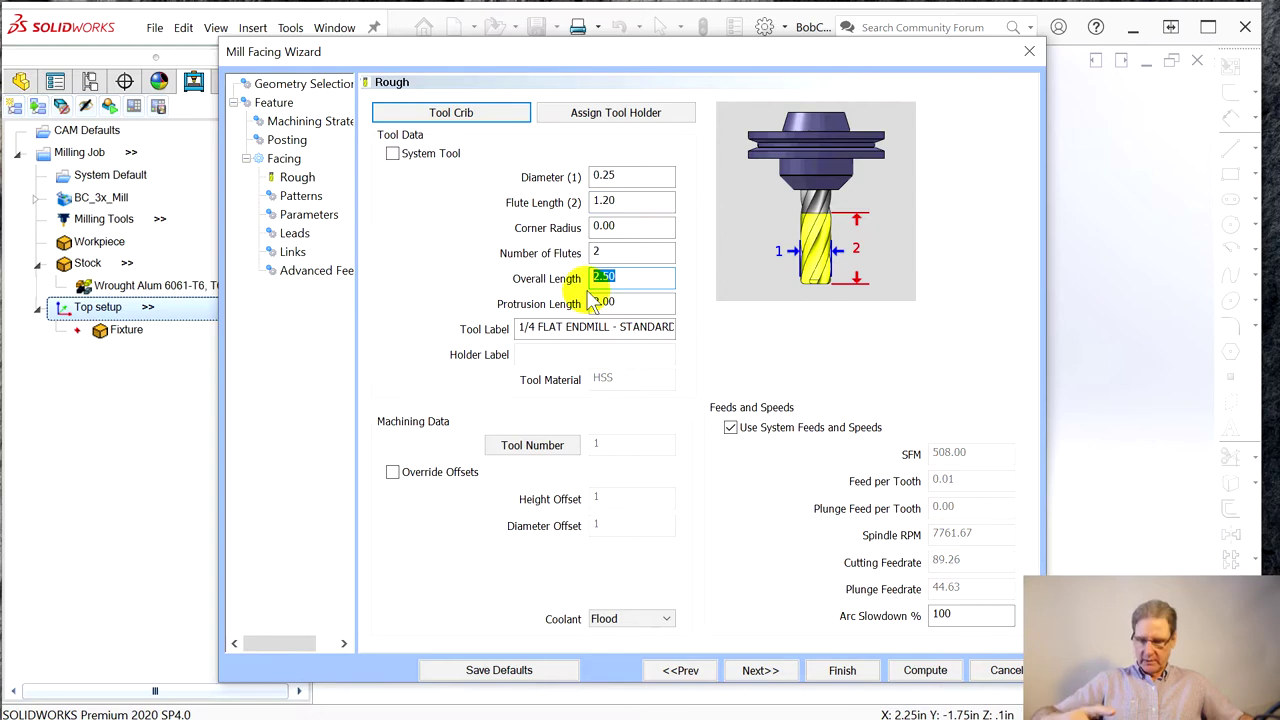
text(3)
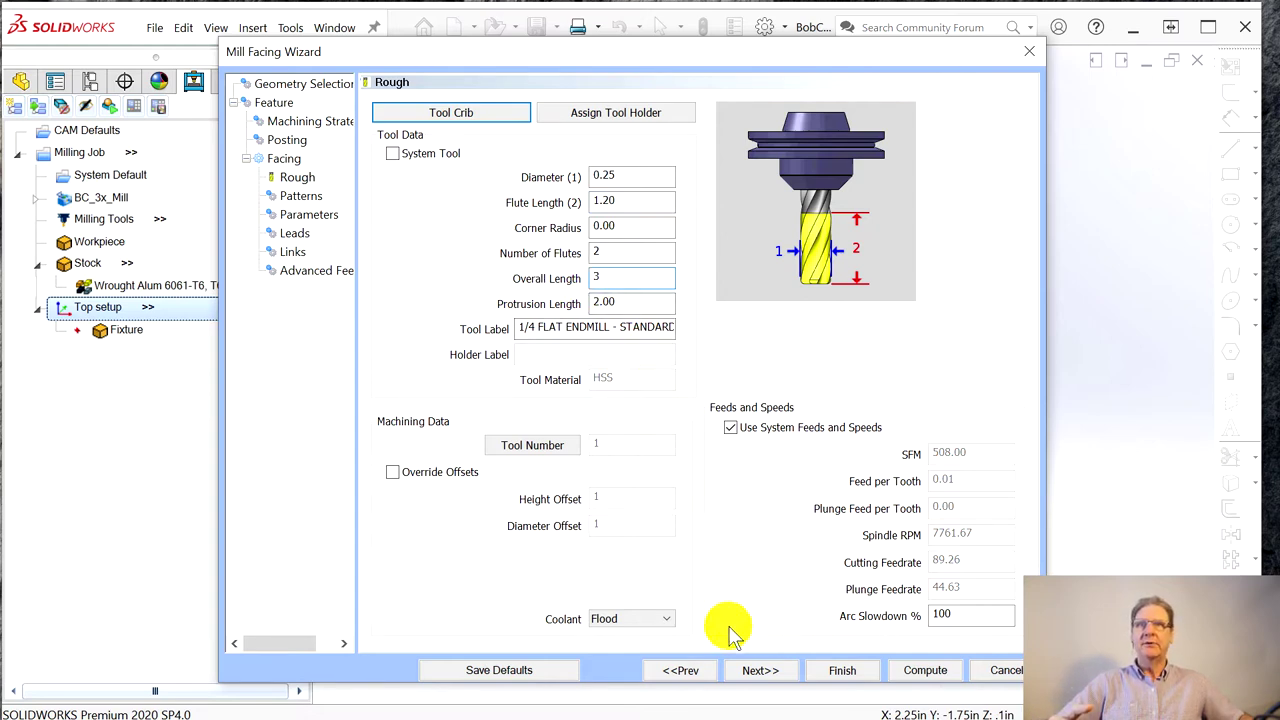
click(772, 675)
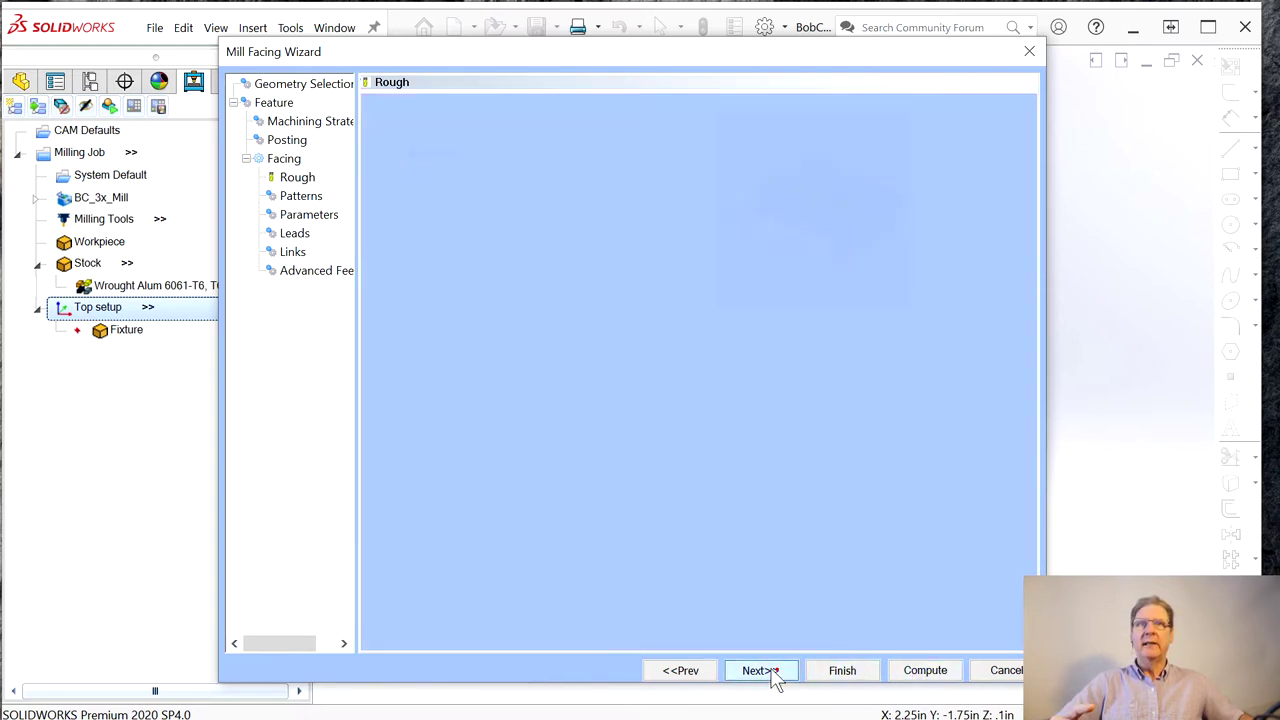
- Delete the duplicate 4-flute 1/4 FLAT ENDMILL from the tool crib, keeping the 2-flute end mill for the facing operation
click(681, 670)
click(455, 115)
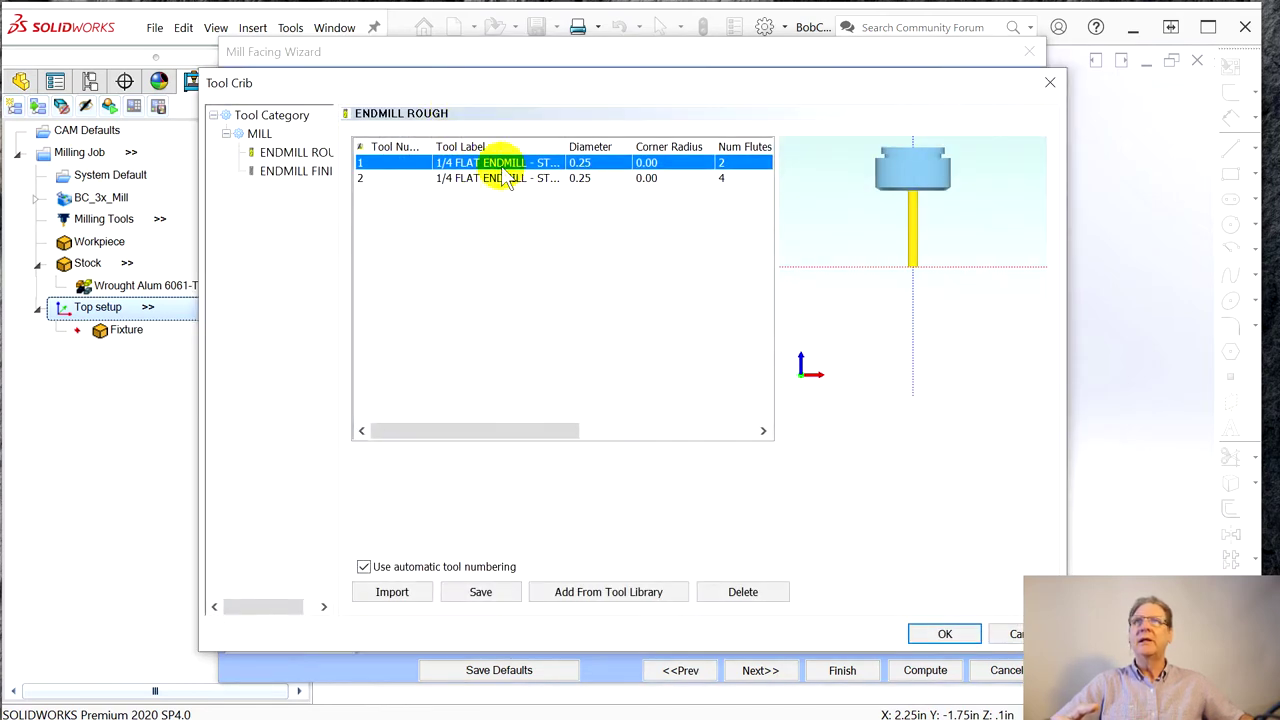
click(498, 178)
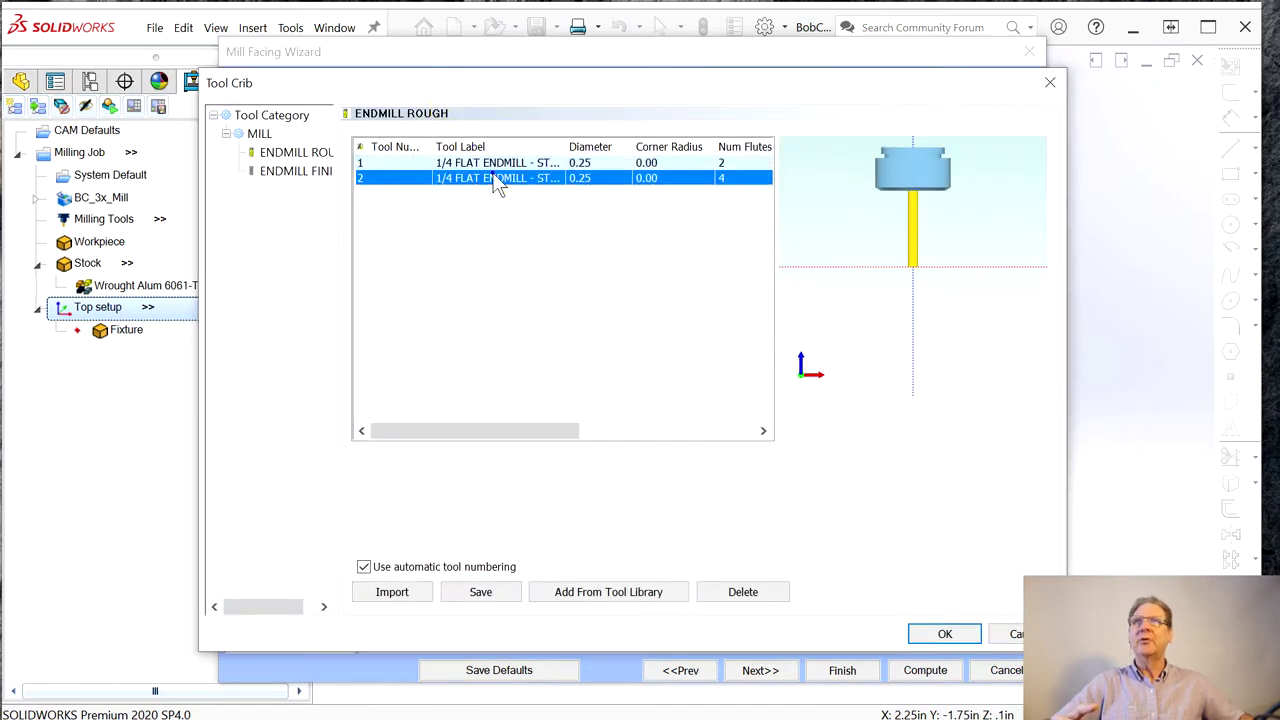
click(748, 594)
click(680, 490)
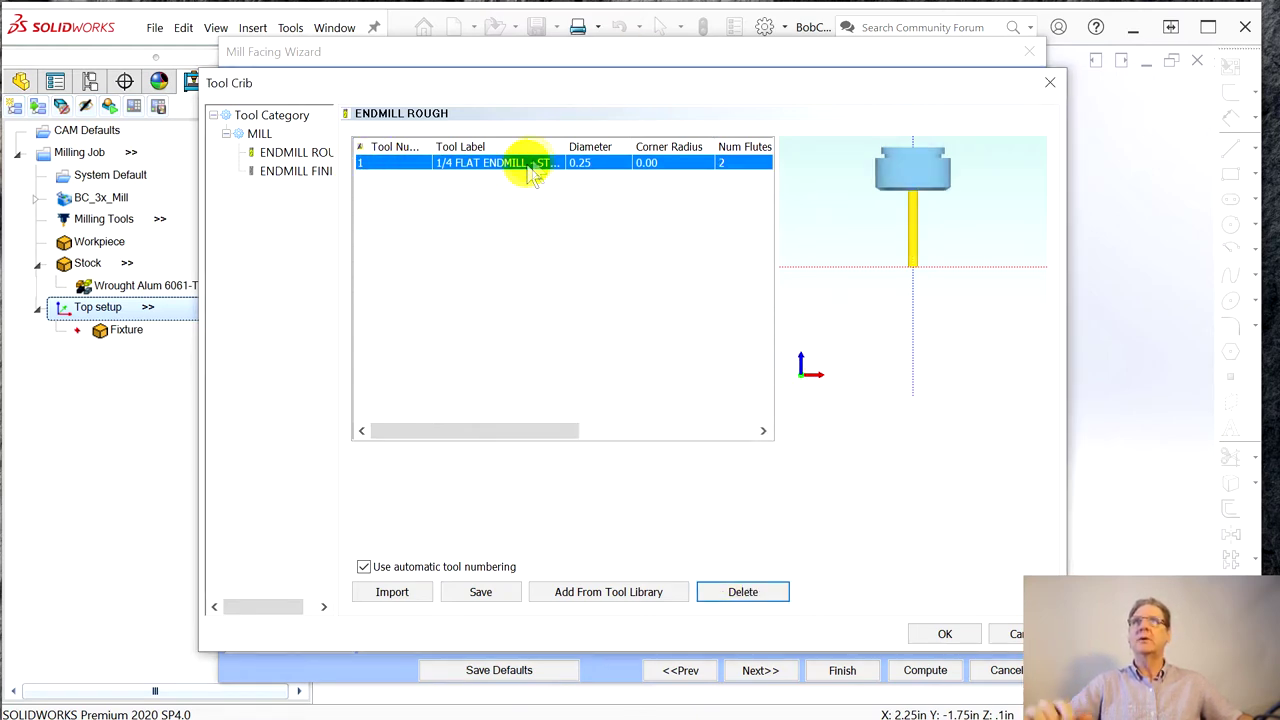
click(945, 636)
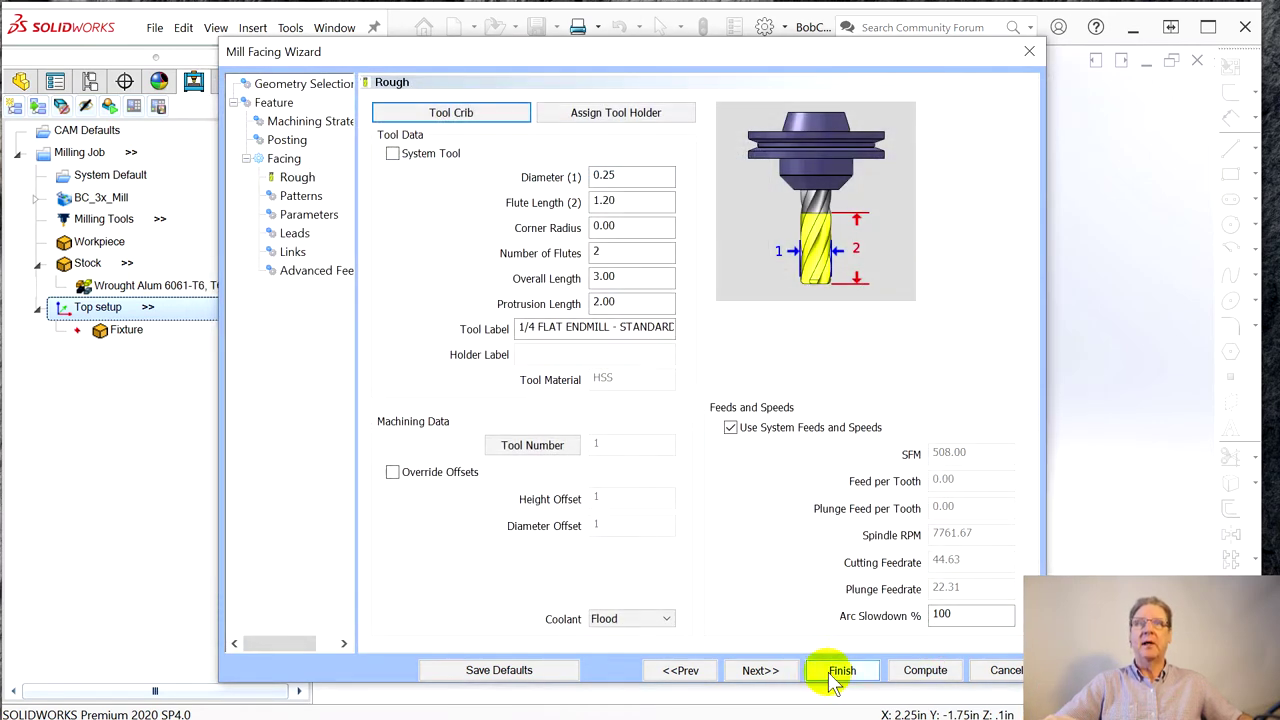
- Choose the Adaptive facing pattern, keep the single-step depth and vertical leads, and compute the facing toolpath
click(758, 672)
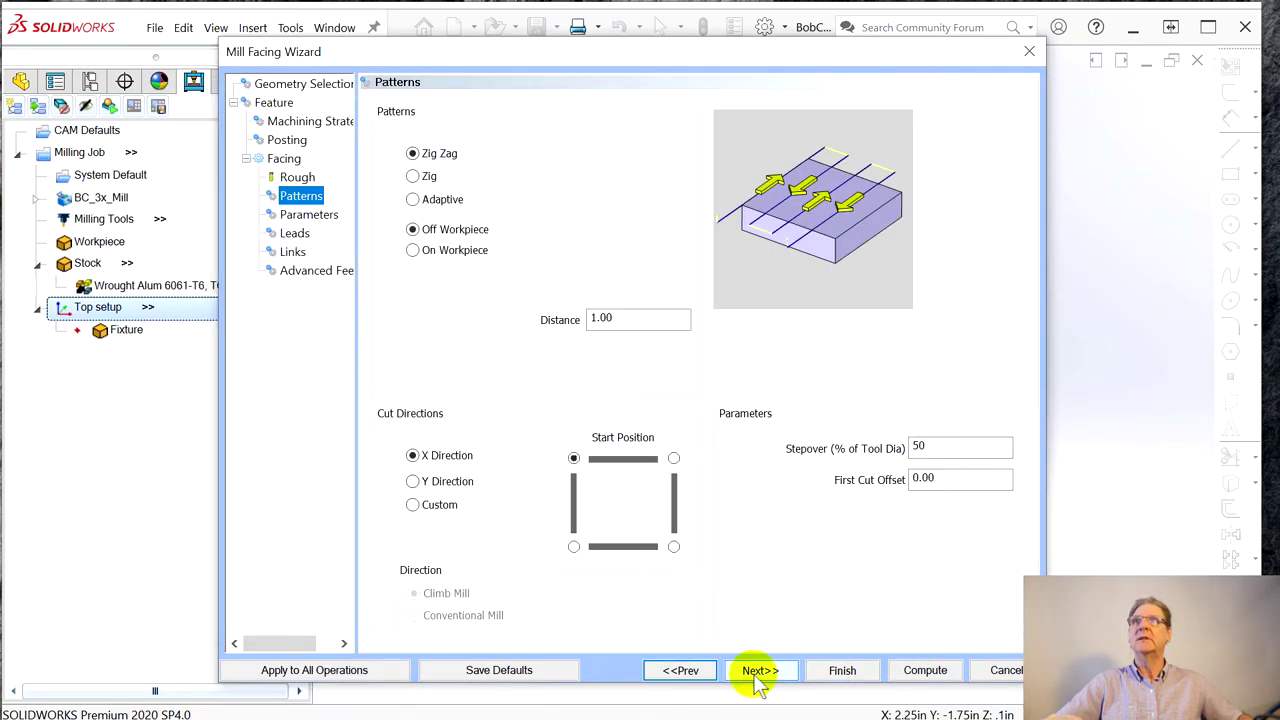
click(423, 200)
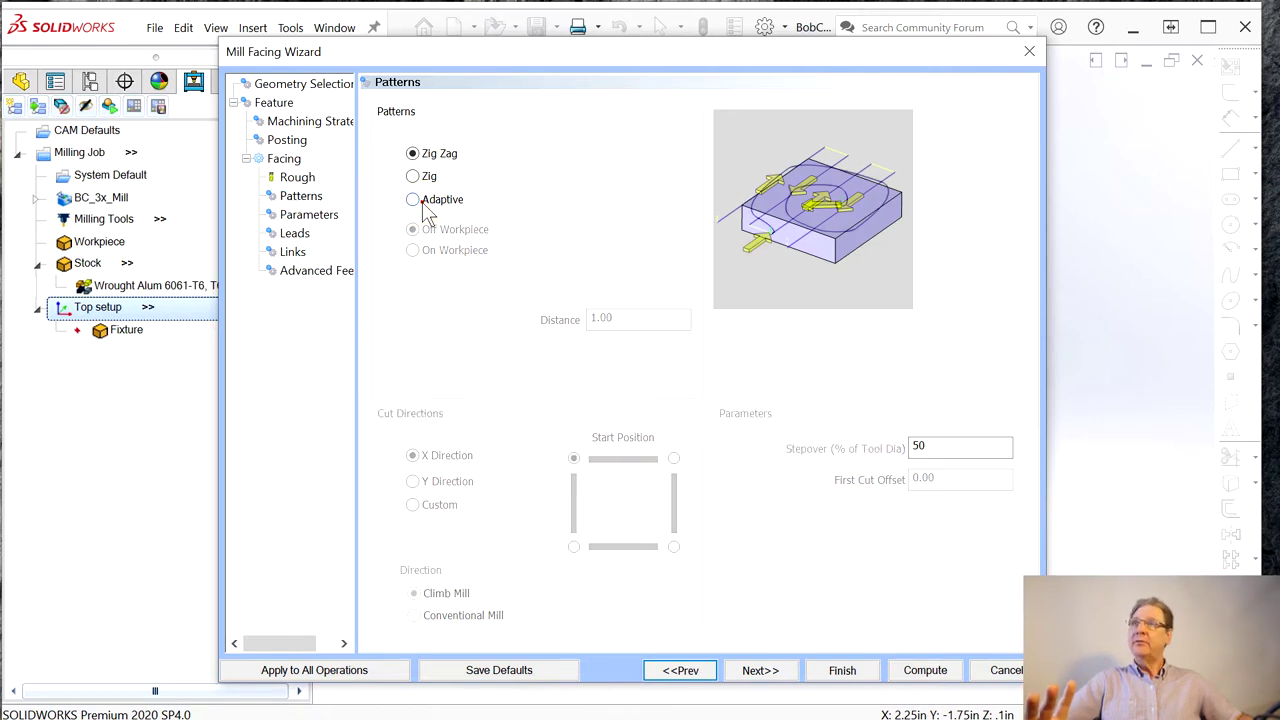
click(423, 200)
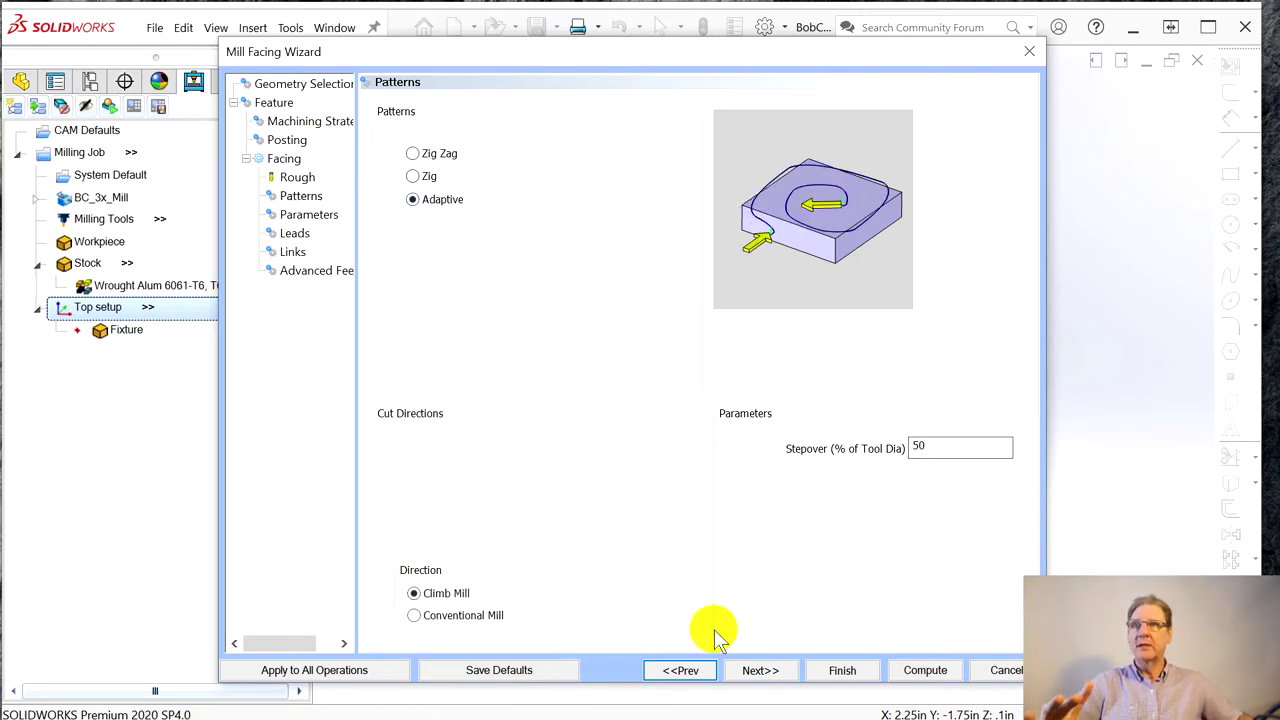
click(758, 672)
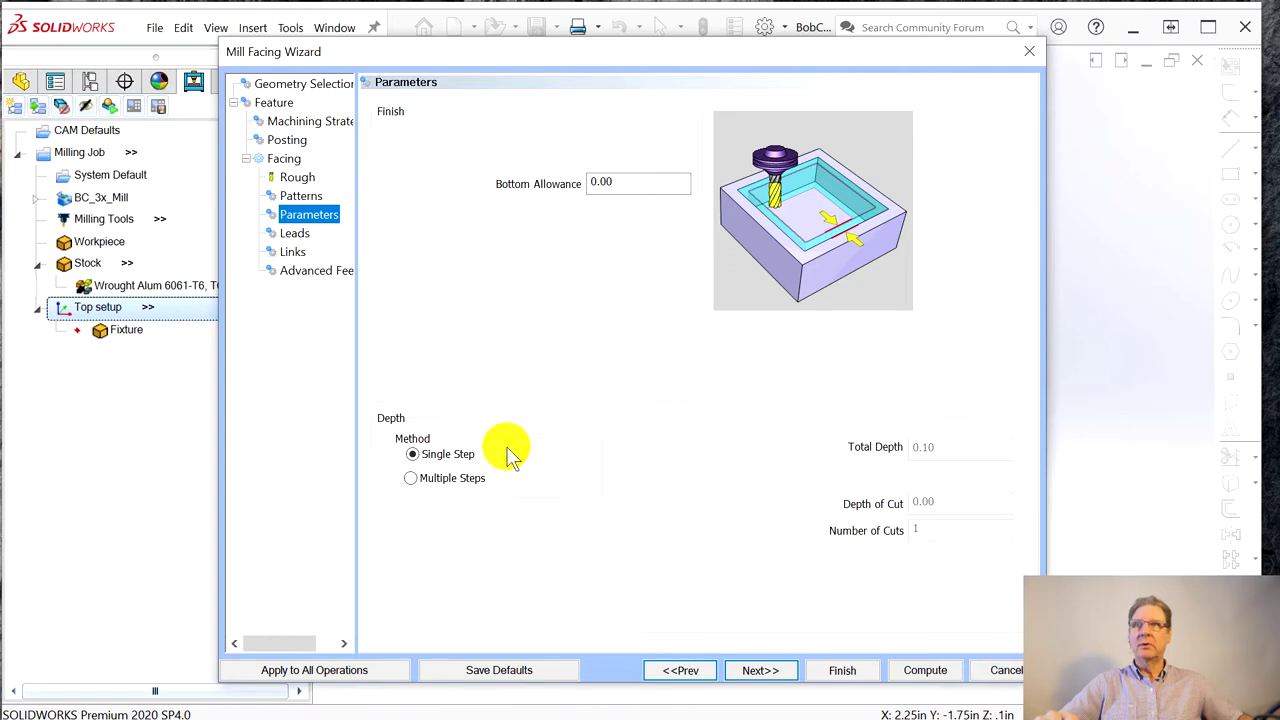
click(762, 678)
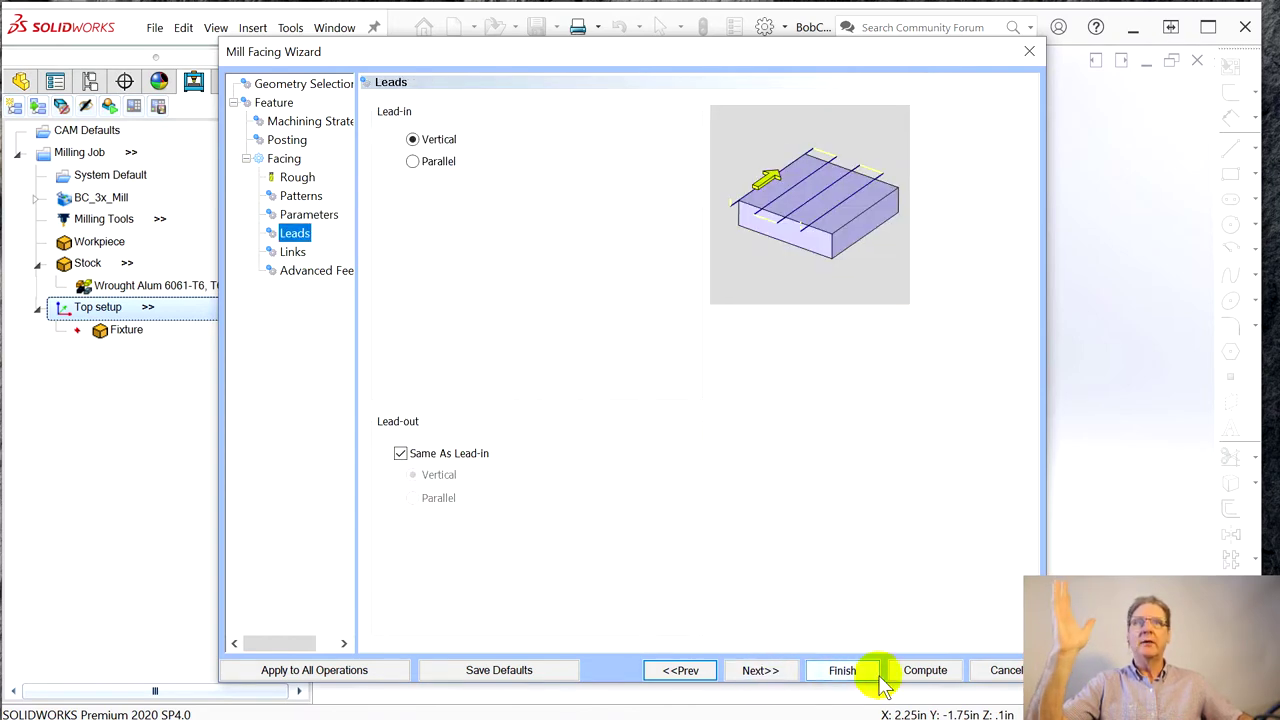
click(926, 670)
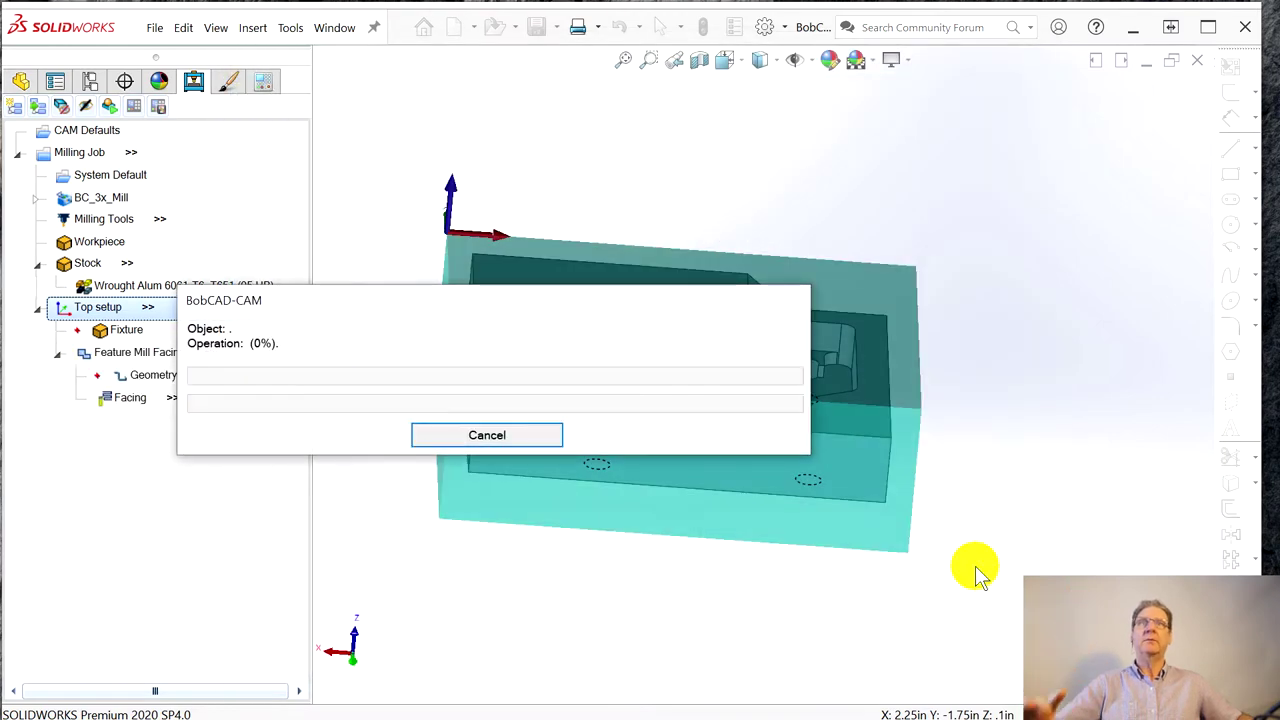
- Rename the Mill Facing feature under Top setup as "Face top"
middle_drag(540, 387, 470, 340)
right_click(102, 353)
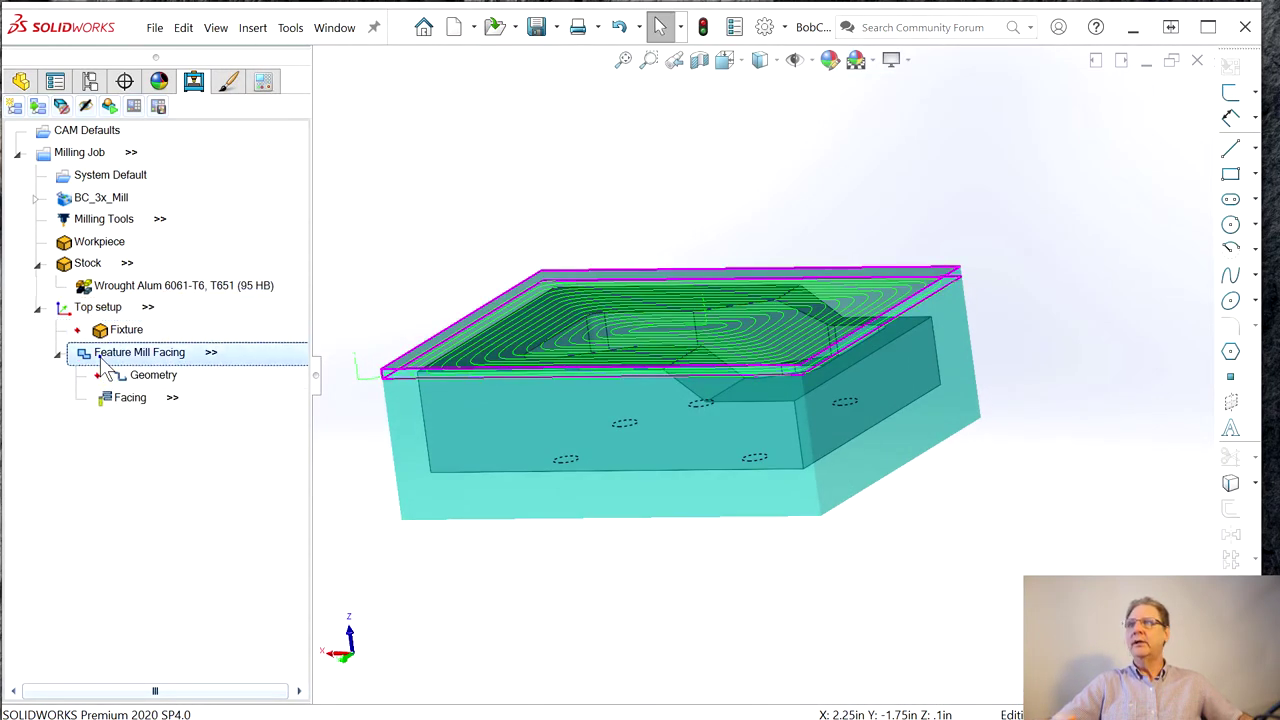
click(175, 716)
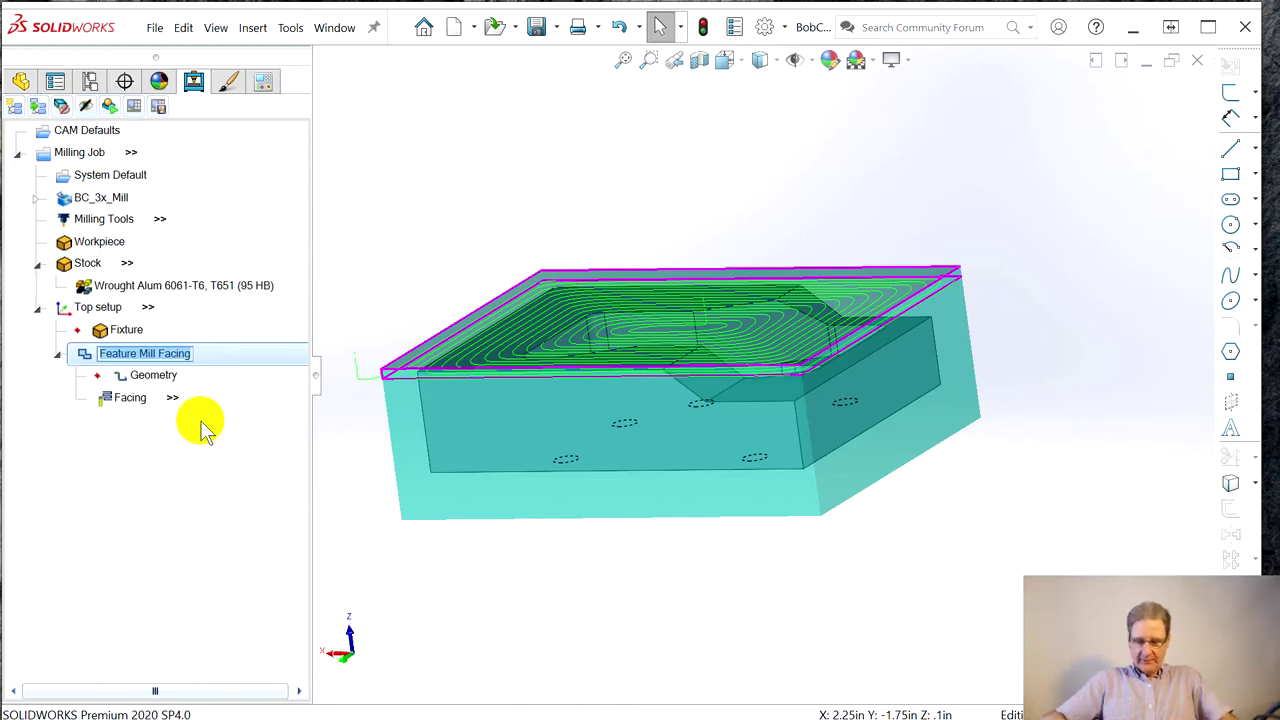
text(Face top)
key(Return)
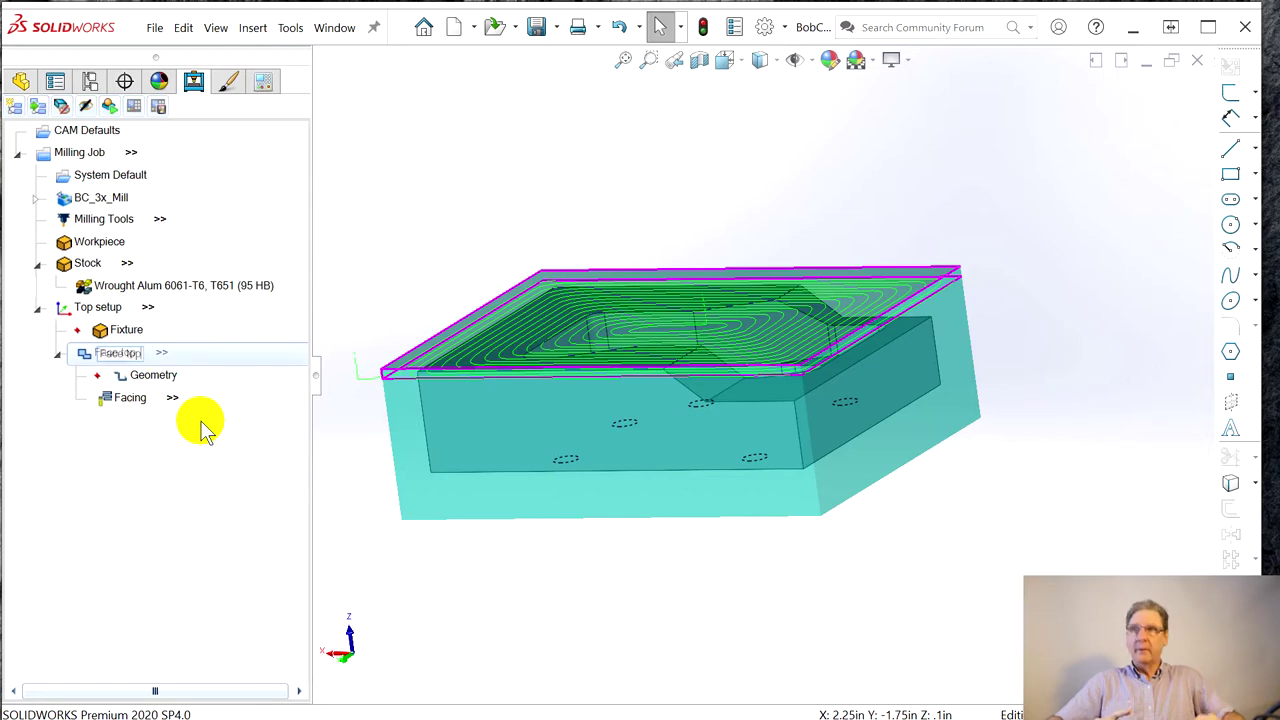
- Blank the Face top feature's toolpath and collapse the feature in the CAM tree
right_click(113, 357)
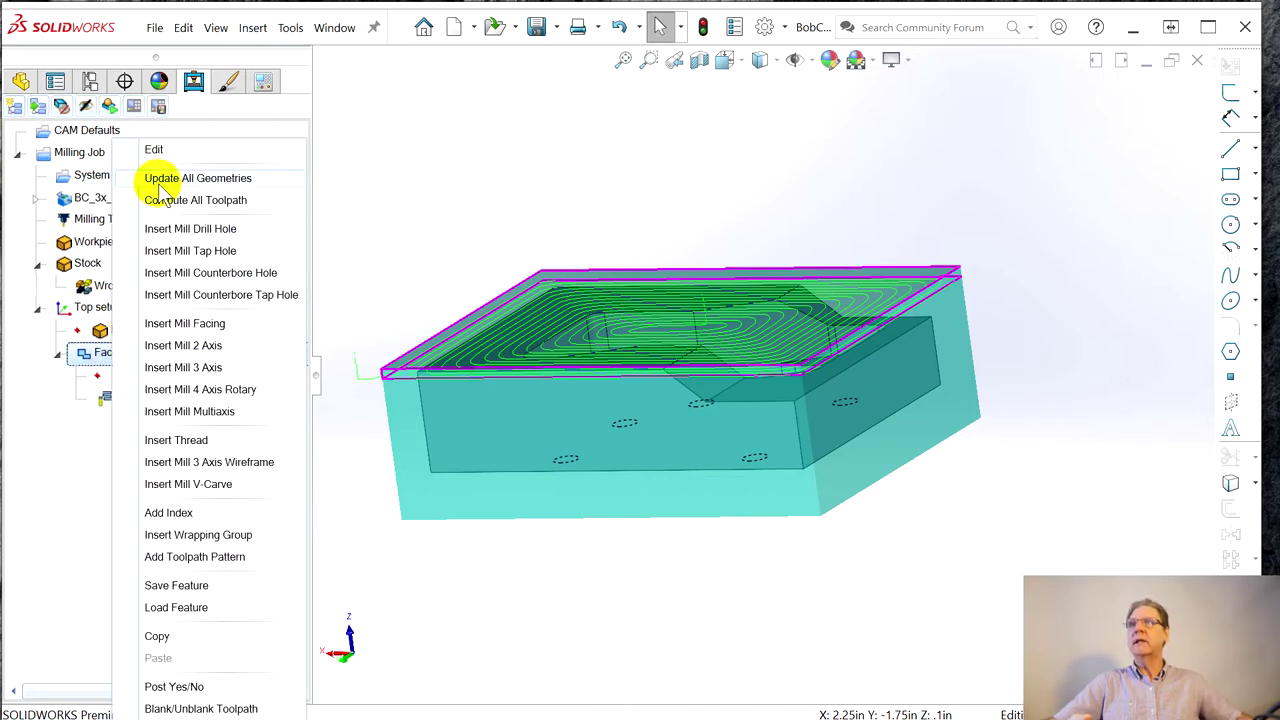
click(200, 708)
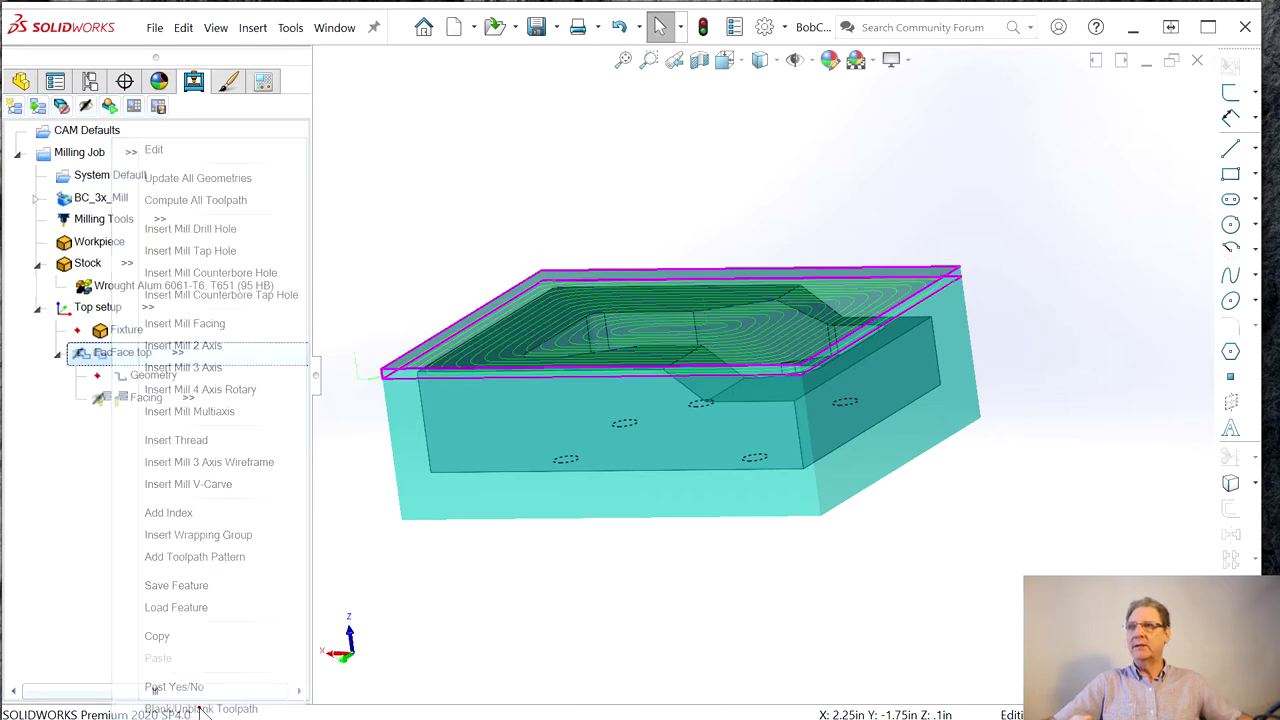
click(56, 354)
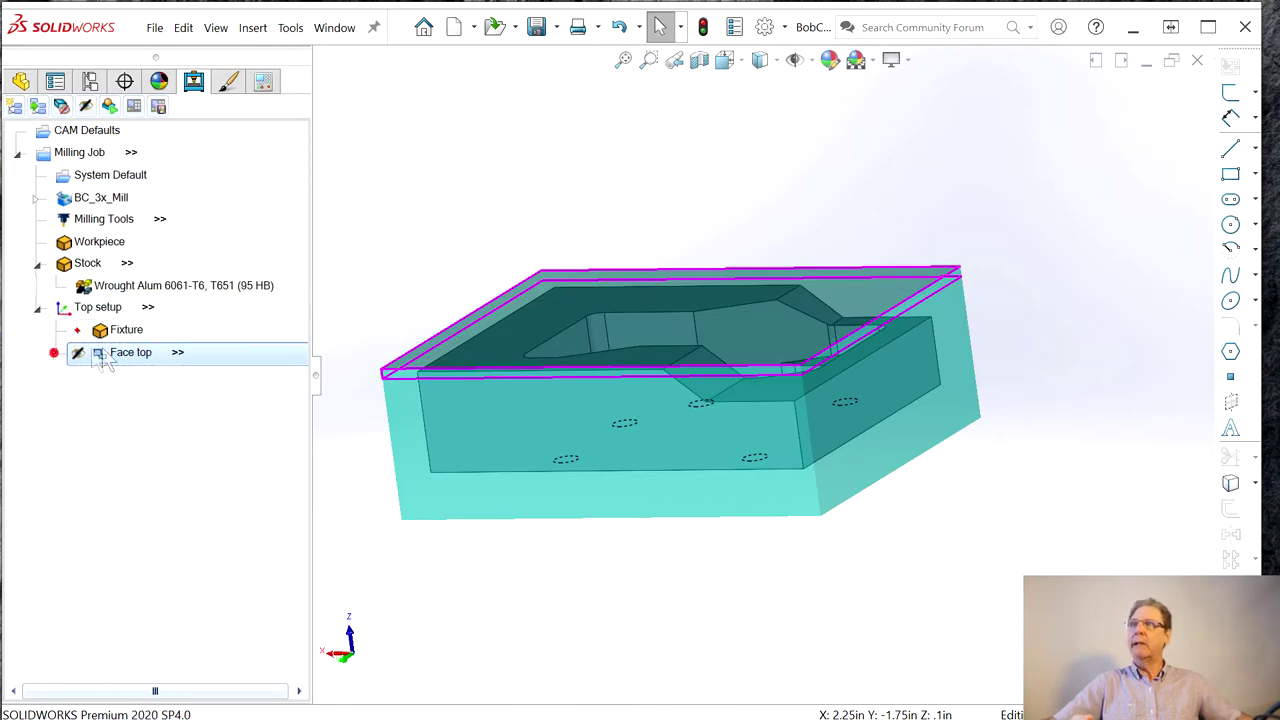
- Insert a Mill 2 Axis feature after Face top, using the four outer edges of the part's bottom face as its geometry
right_click(127, 358)
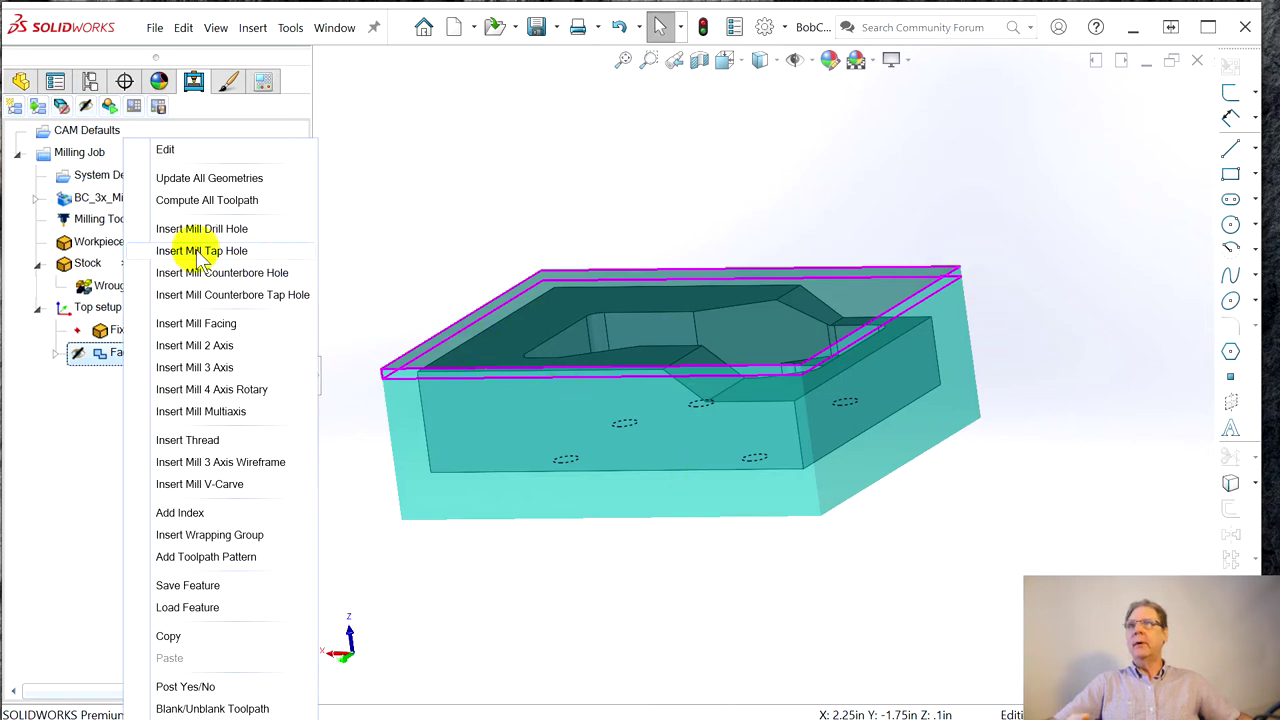
click(209, 349)
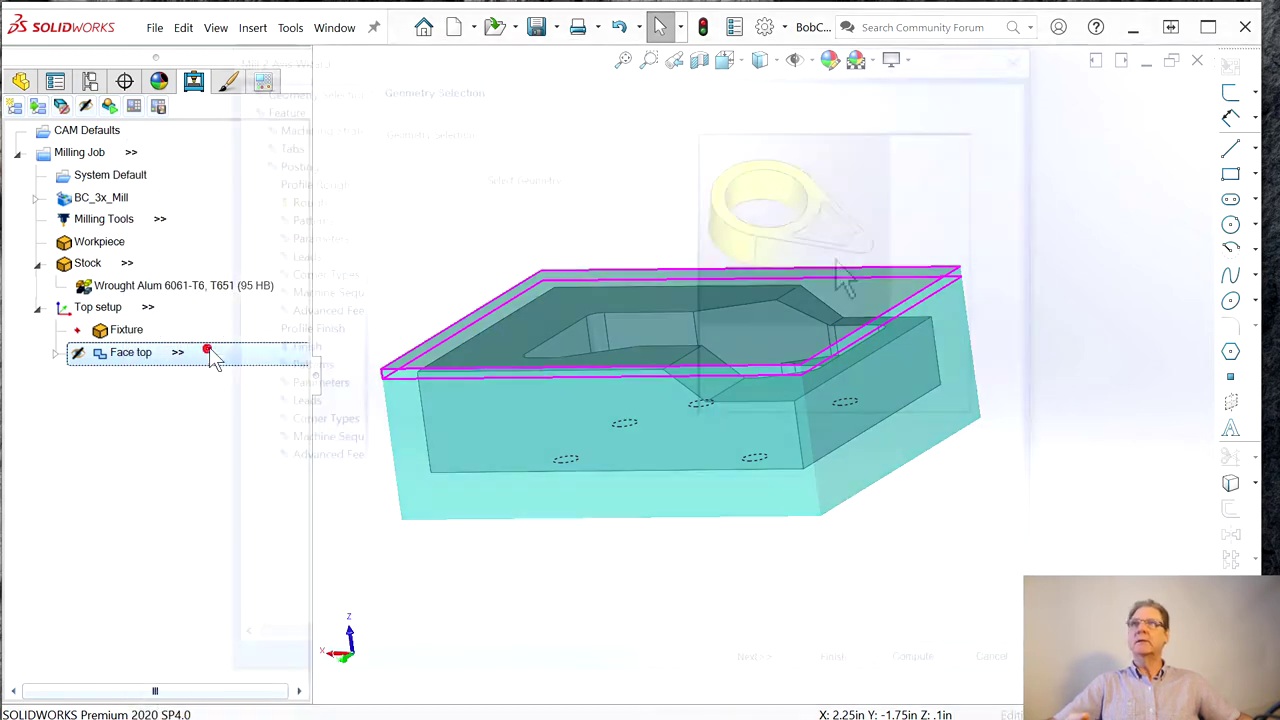
click(480, 173)
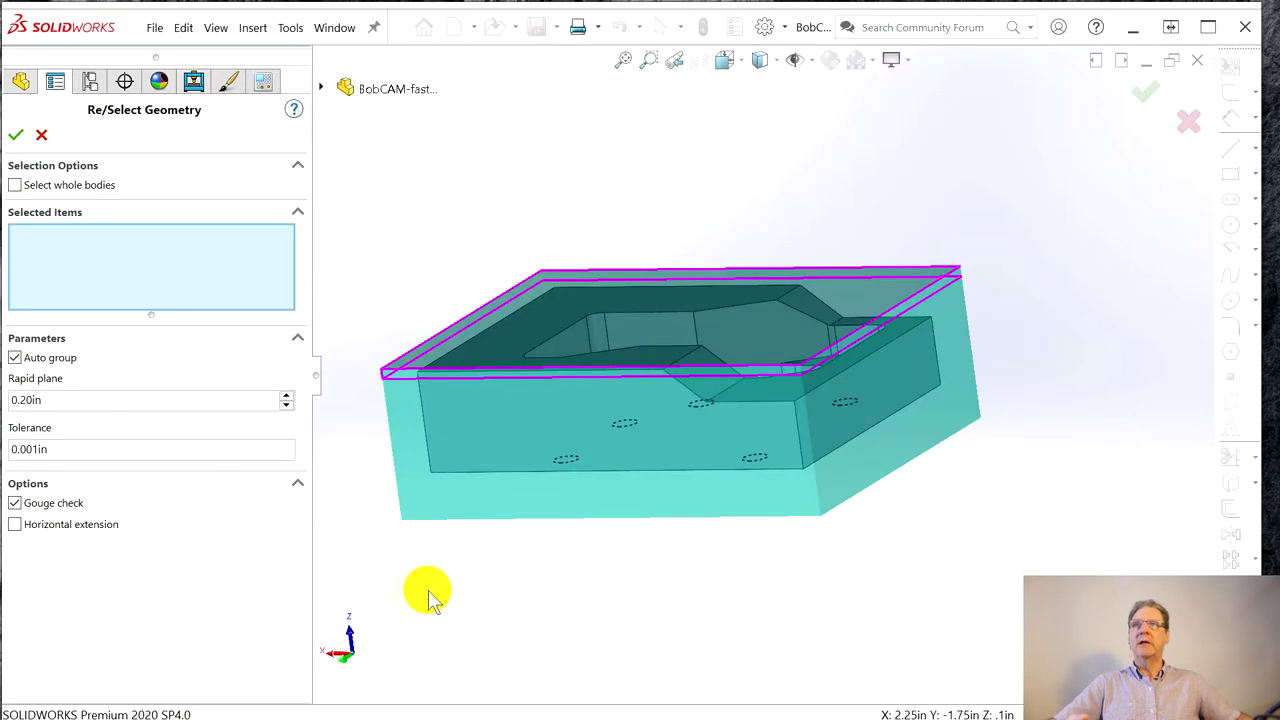
middle_drag(428, 597, 523, 349)
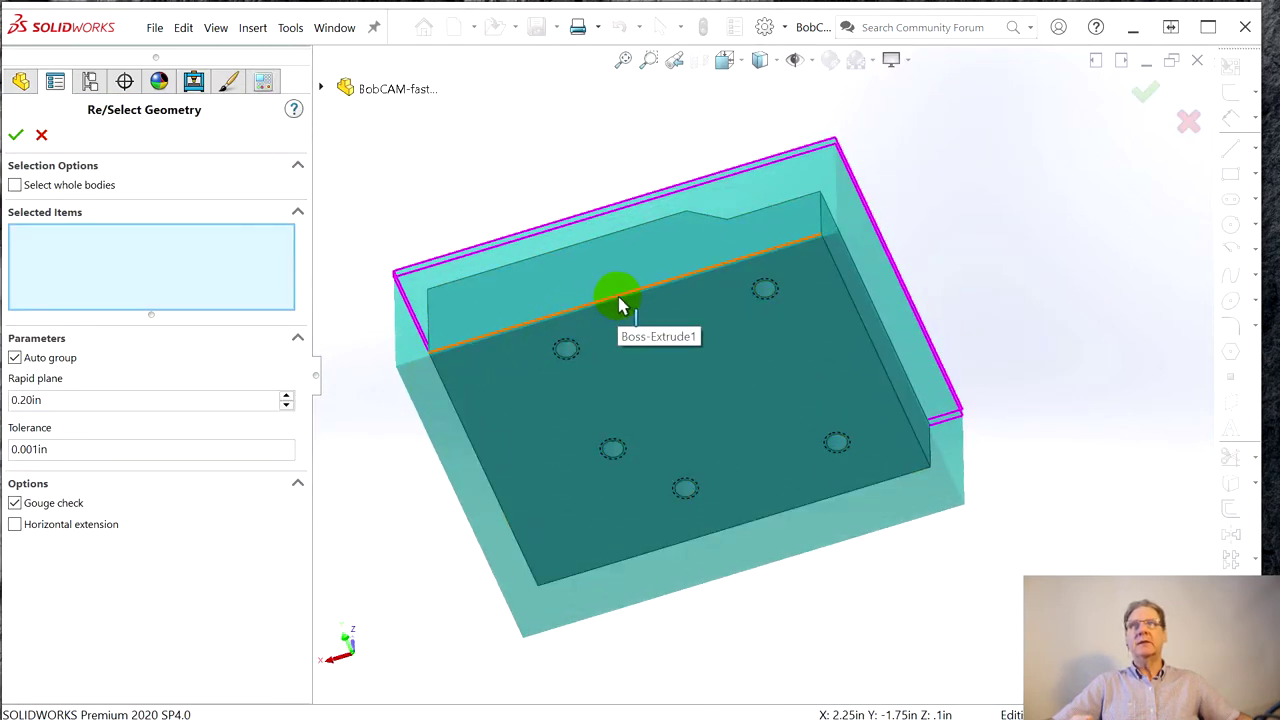
click(769, 256)
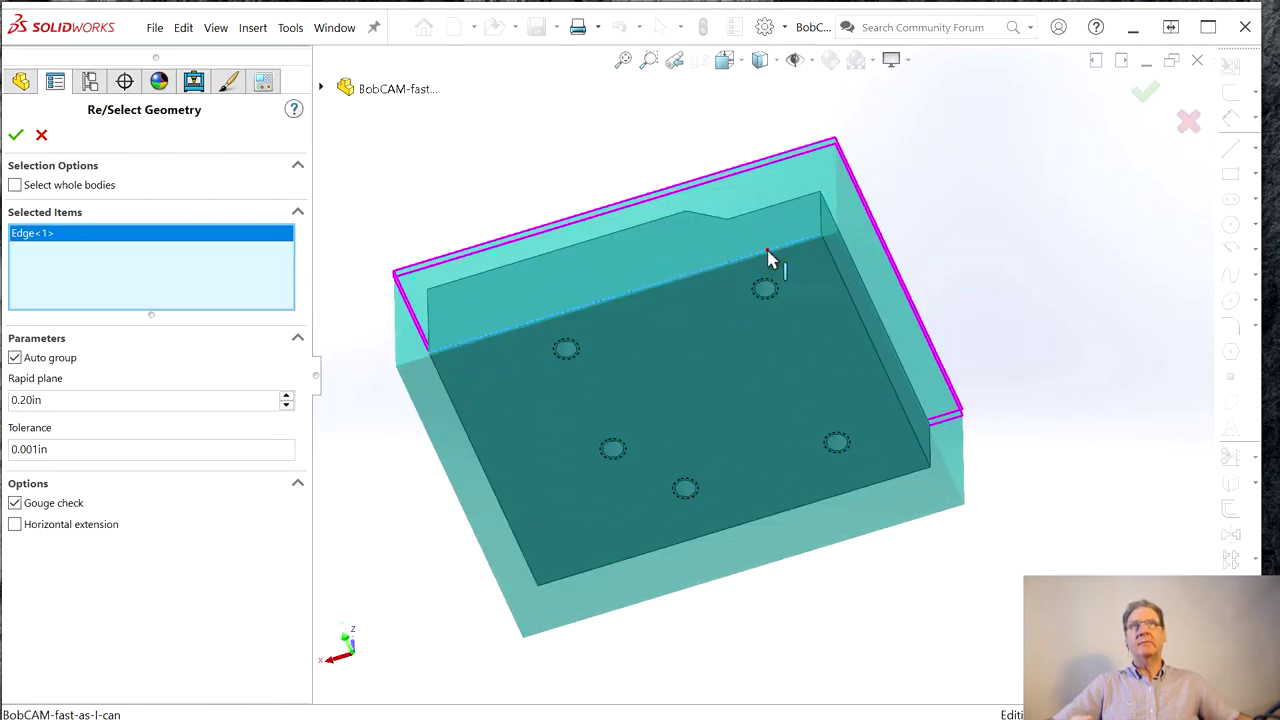
click(448, 397)
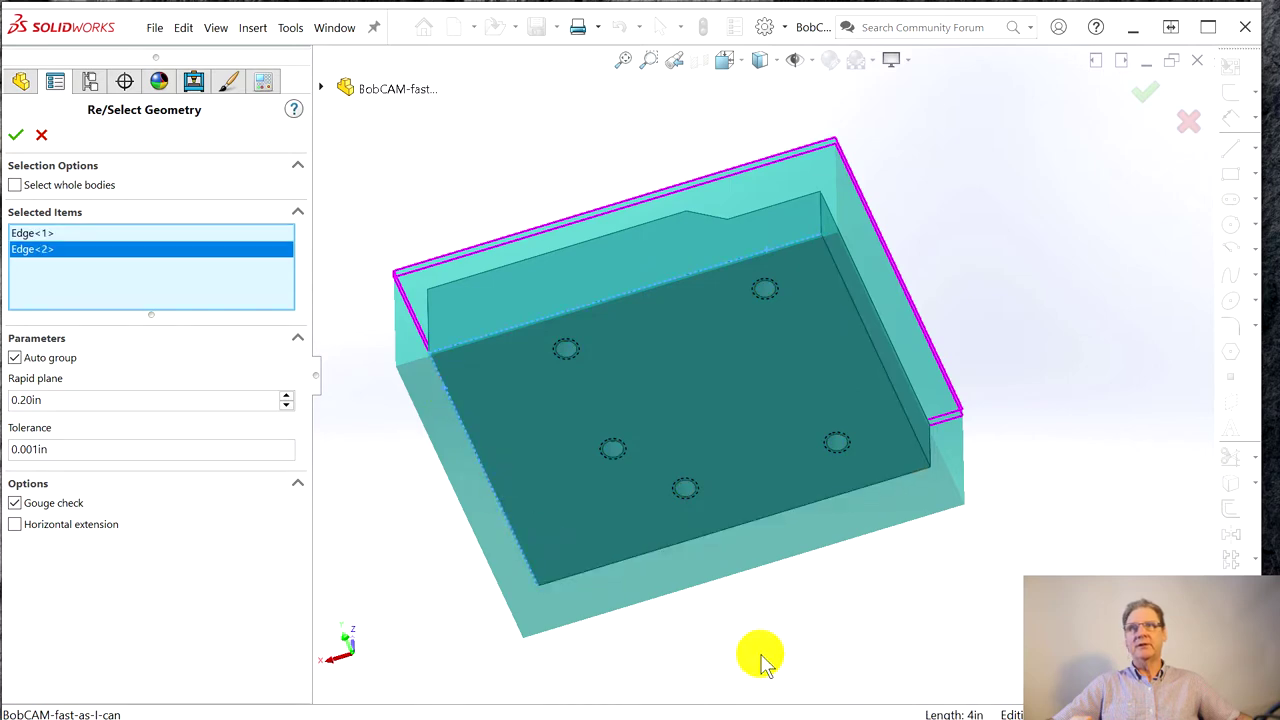
click(613, 568)
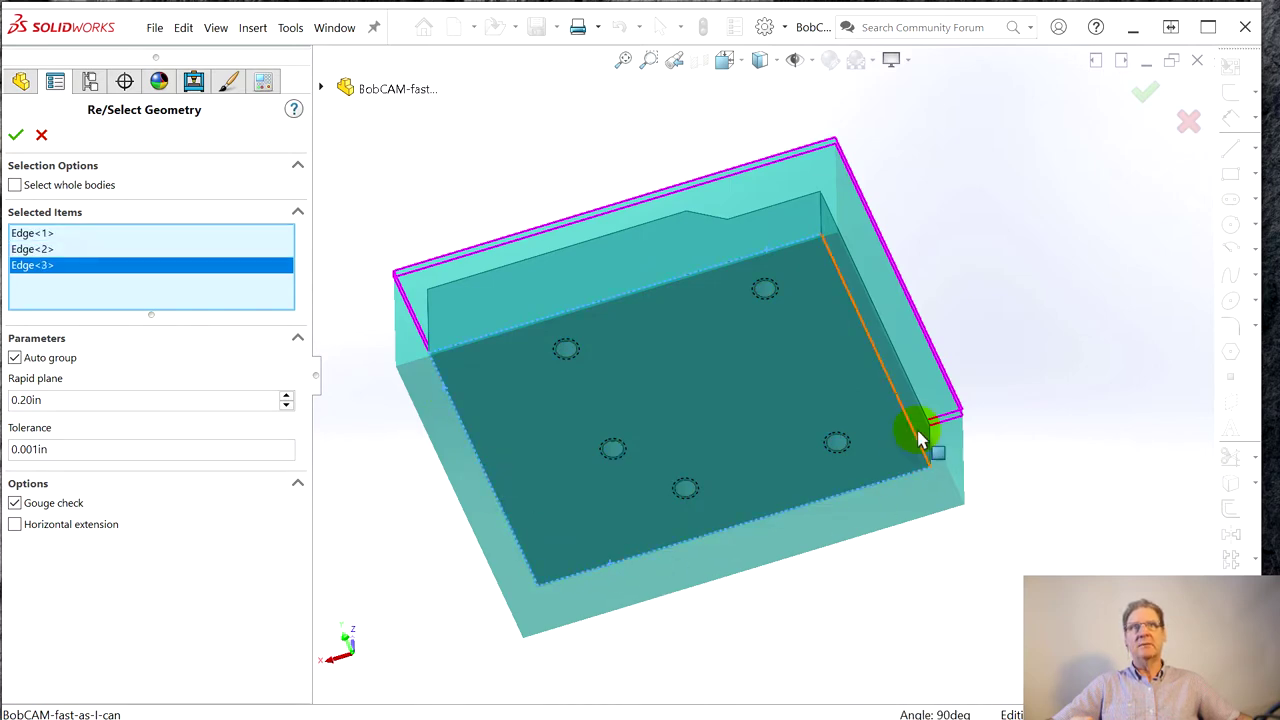
click(908, 431)
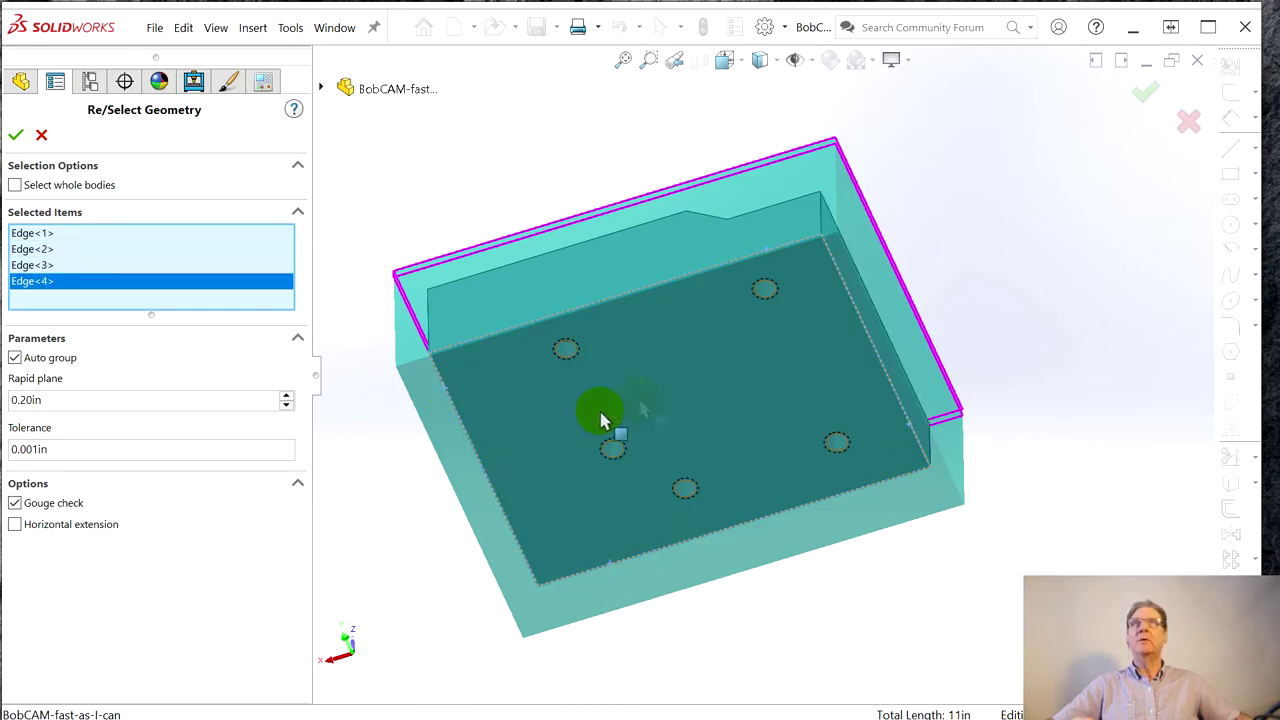
middle_drag(600, 420, 557, 580)
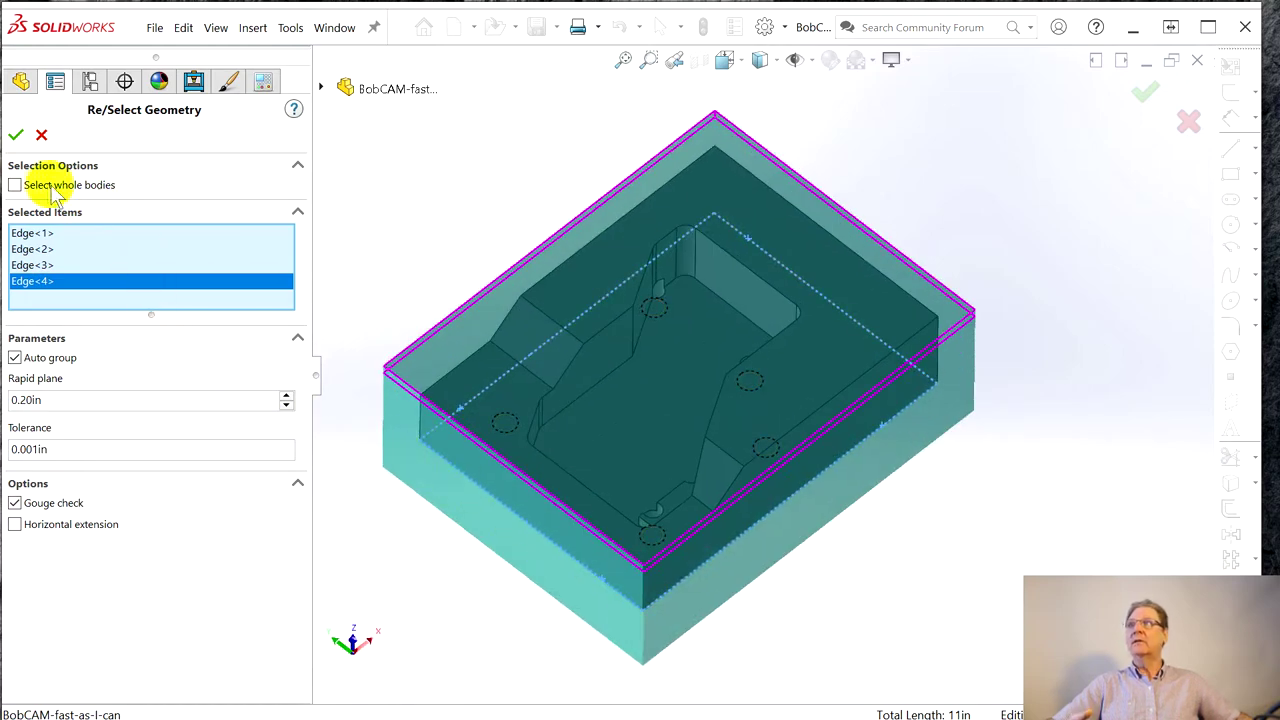
click(16, 135)
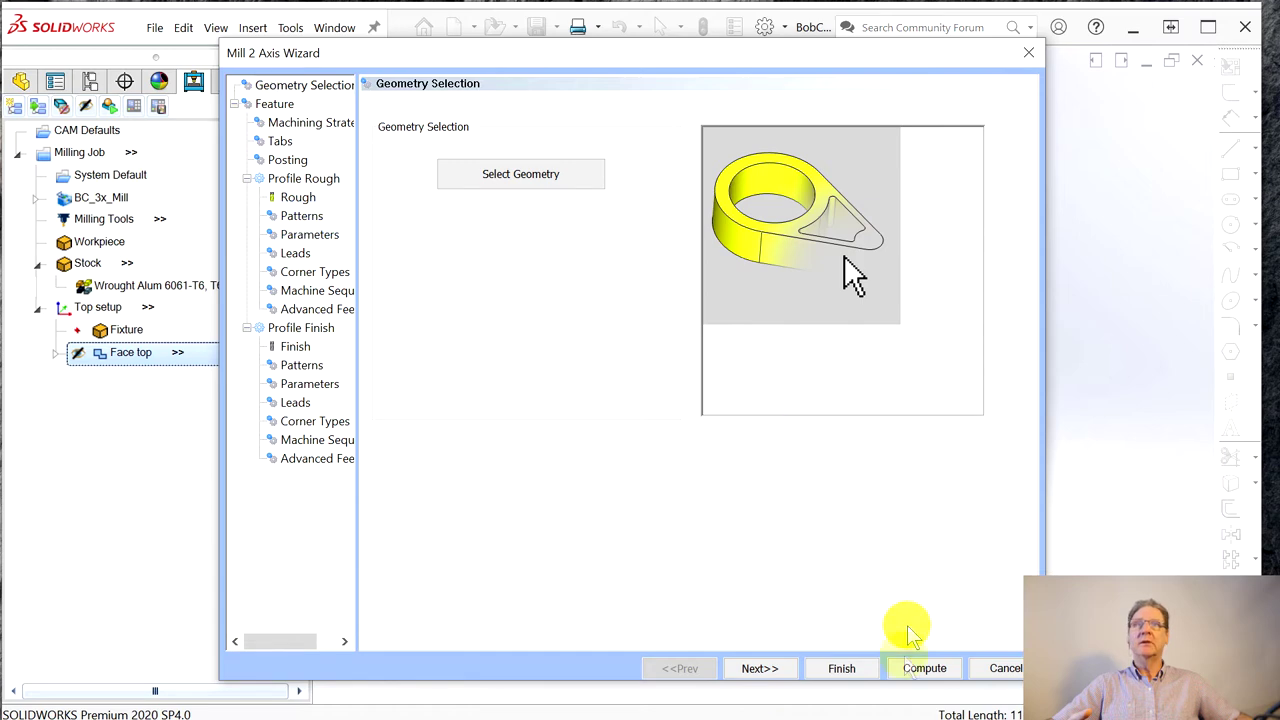
- Set the 2-axis feature's total depth to 1.02 and continue to the machining strategy
click(773, 668)
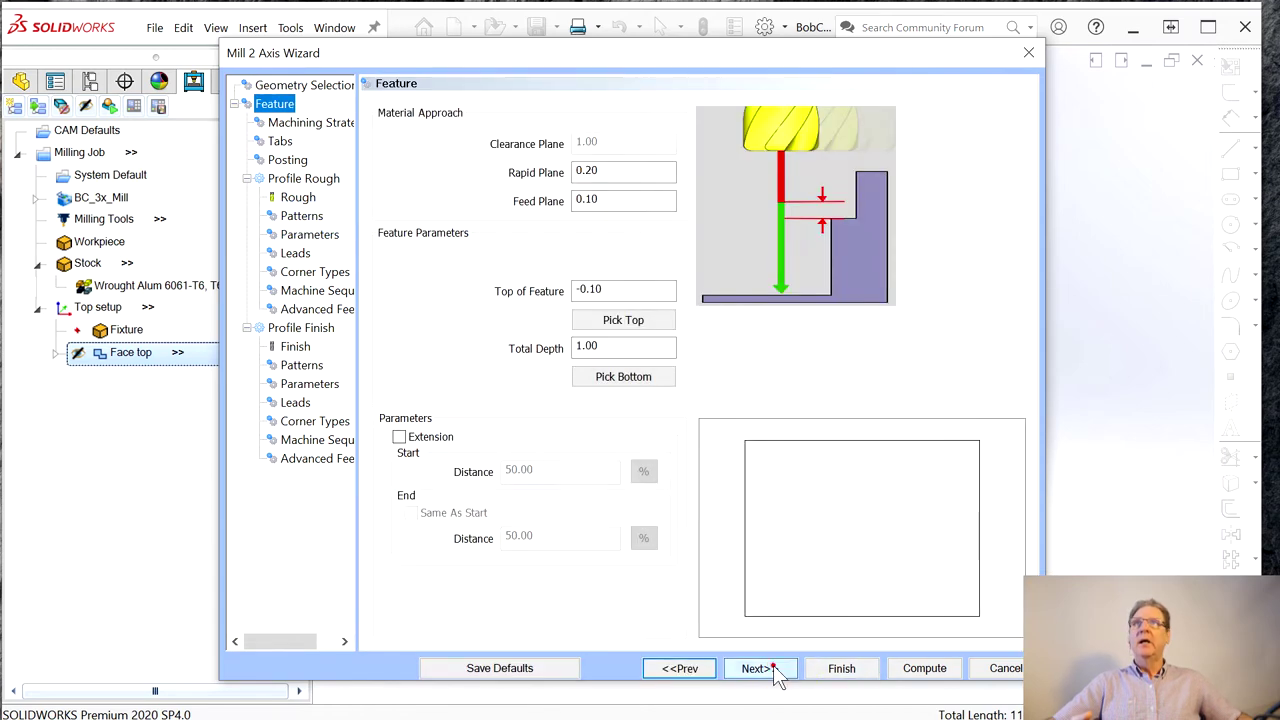
click(587, 349)
drag(591, 346, 671, 350)
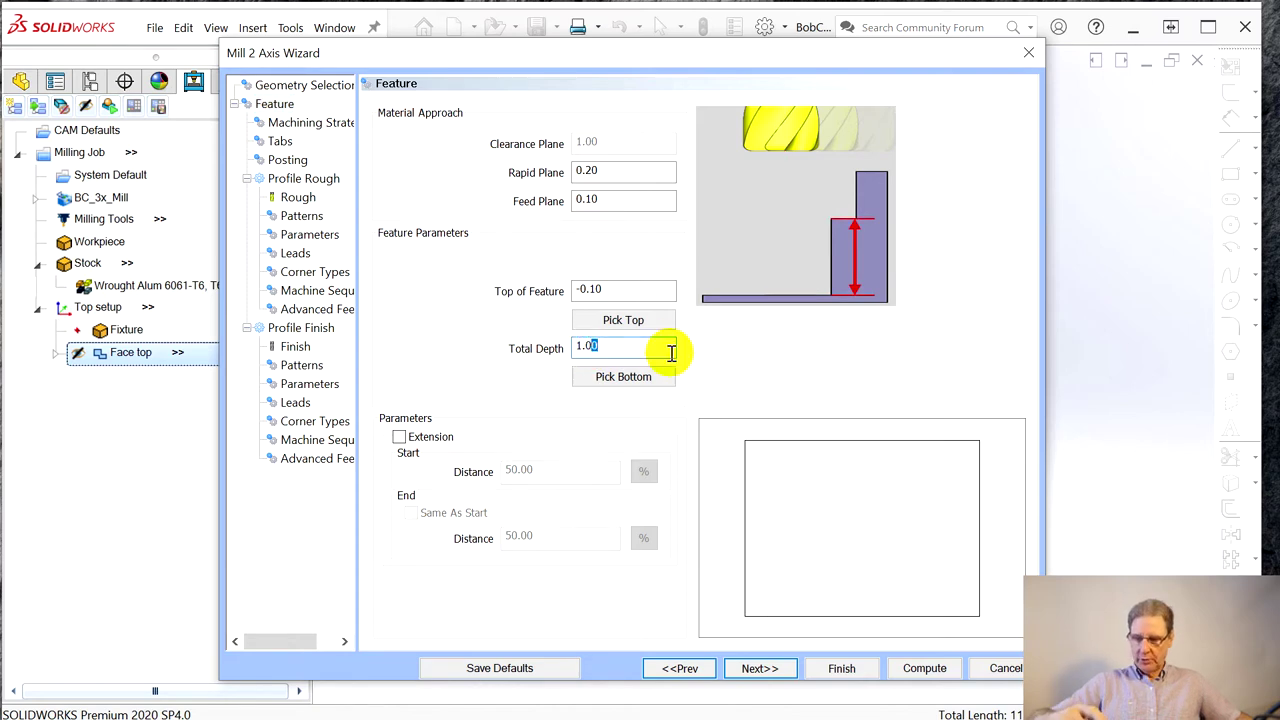
text(2)
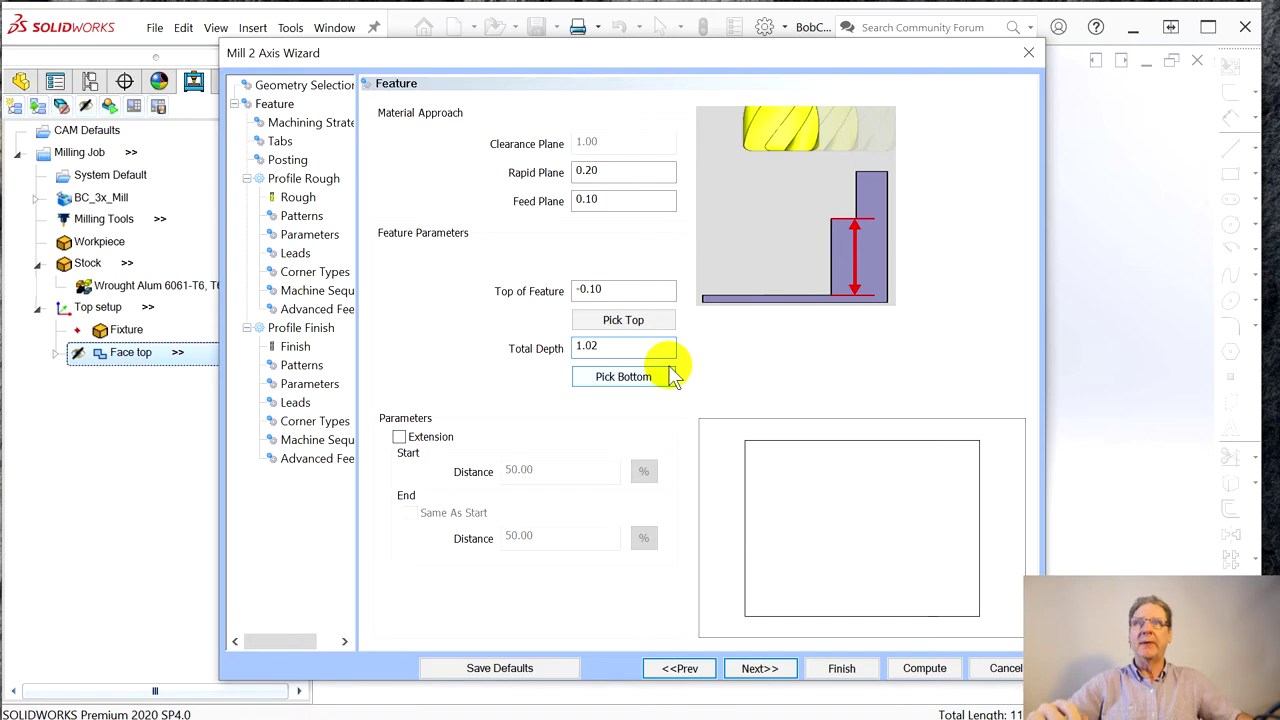
click(770, 674)
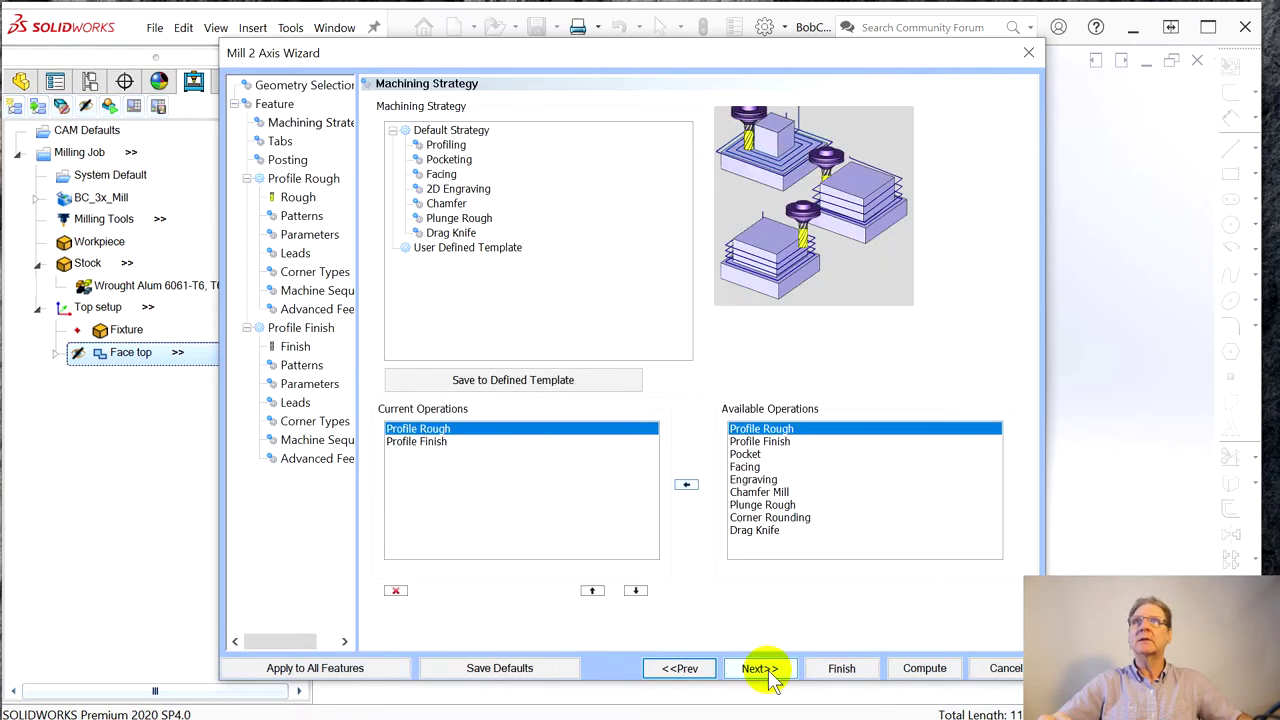
- Remove Profile Finish from the current operations and continue past the default Tabs and Posting settings to the Rough tool
click(431, 443)
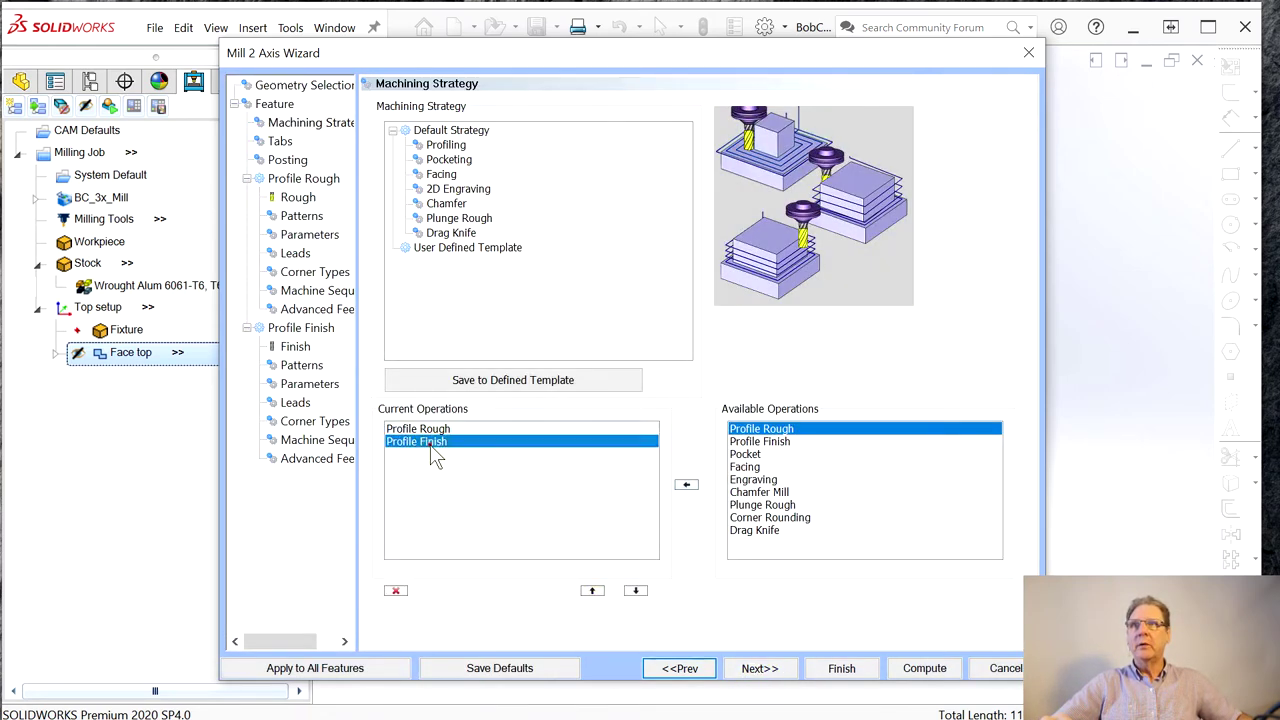
click(395, 590)
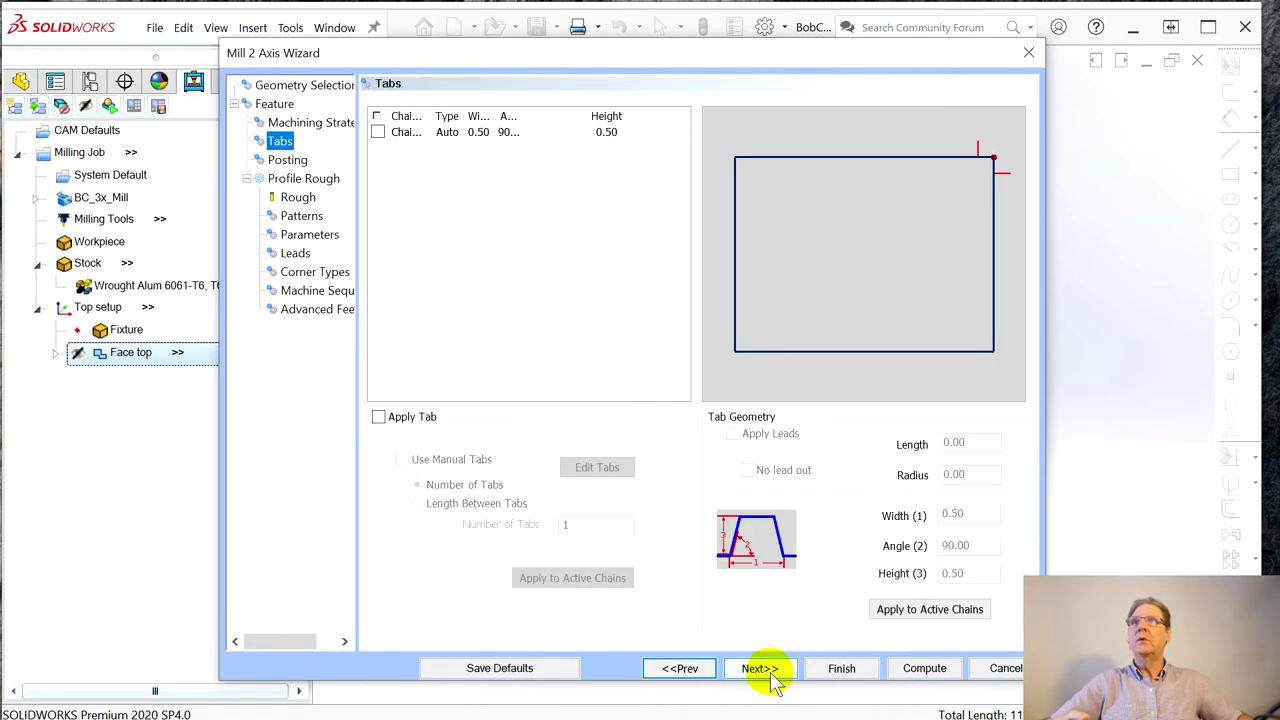
click(770, 678)
click(770, 675)
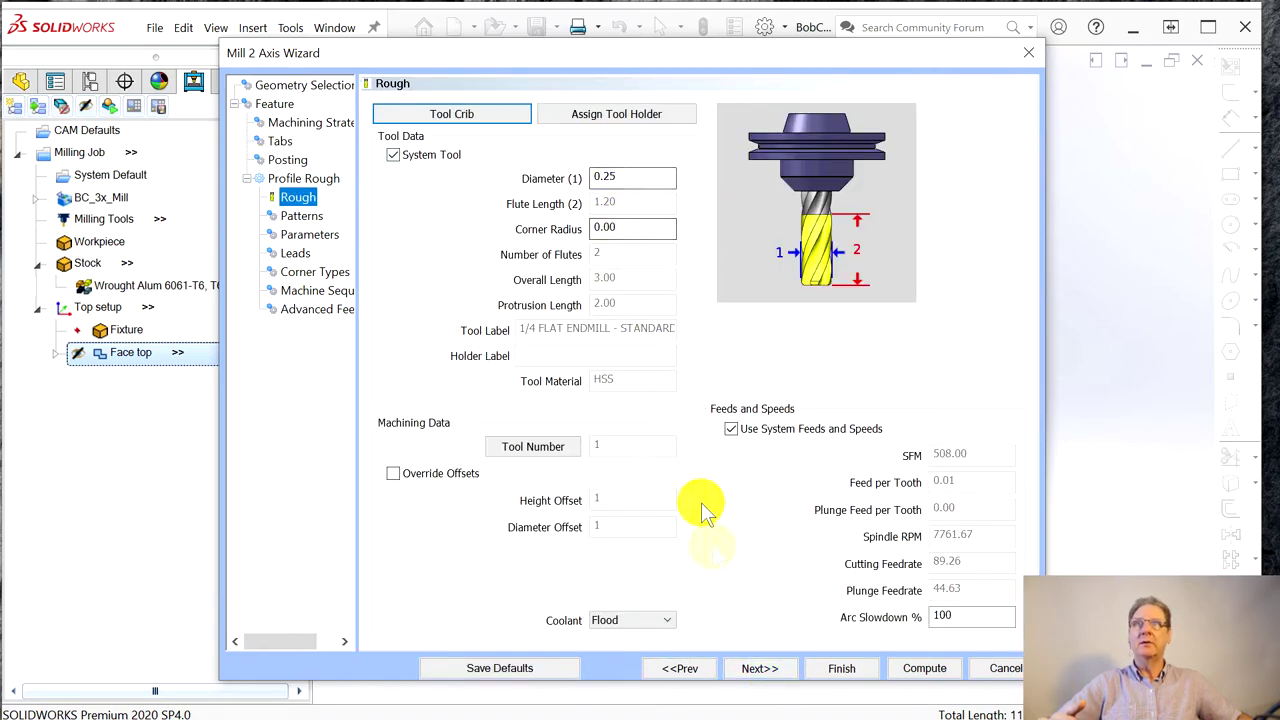
- Keep the 0.25 system end mill for the profile rough and choose the Side Roughing pattern
click(757, 670)
click(757, 670)
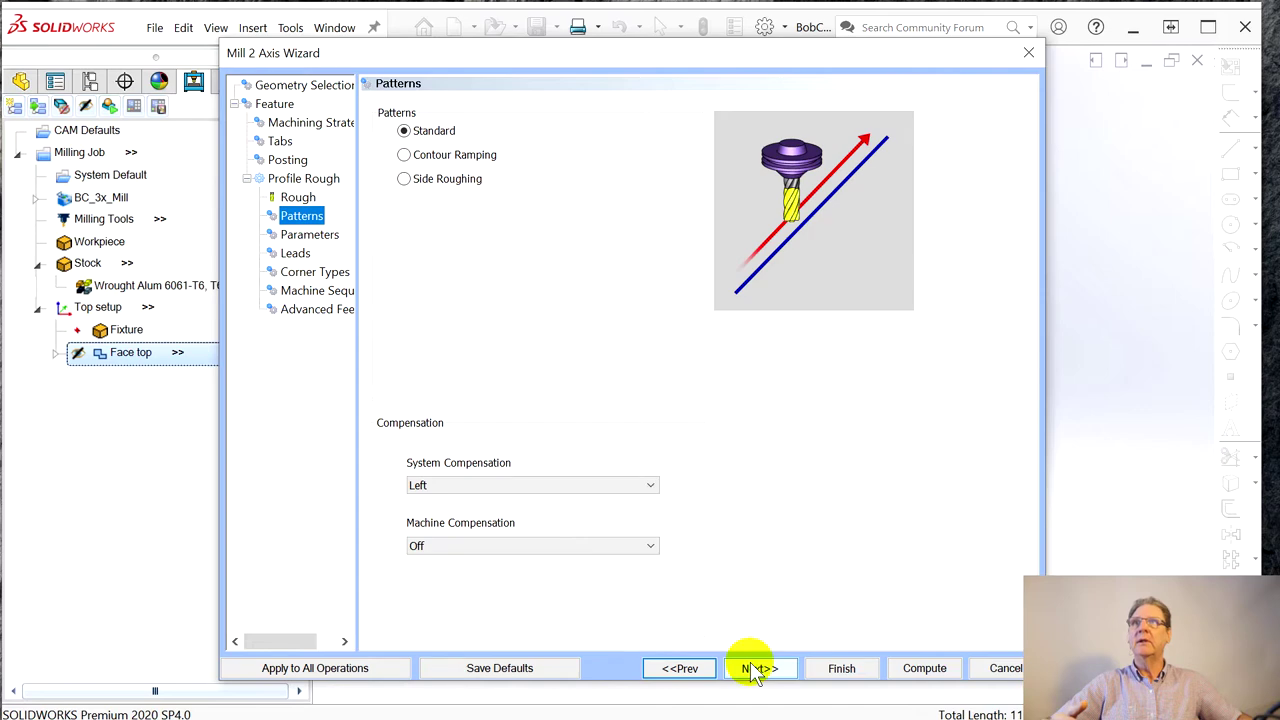
click(404, 178)
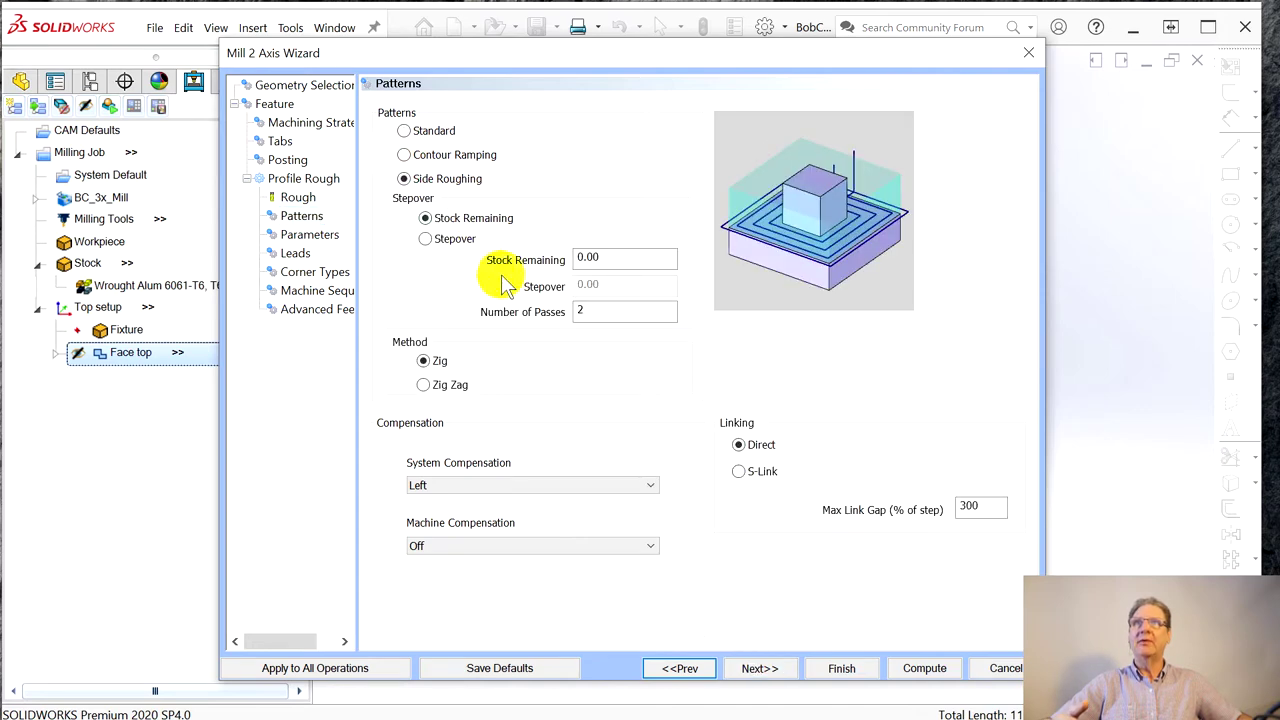
- Define the side roughing by stepover, setting it to 0.125 and keeping 2 passes
click(590, 259)
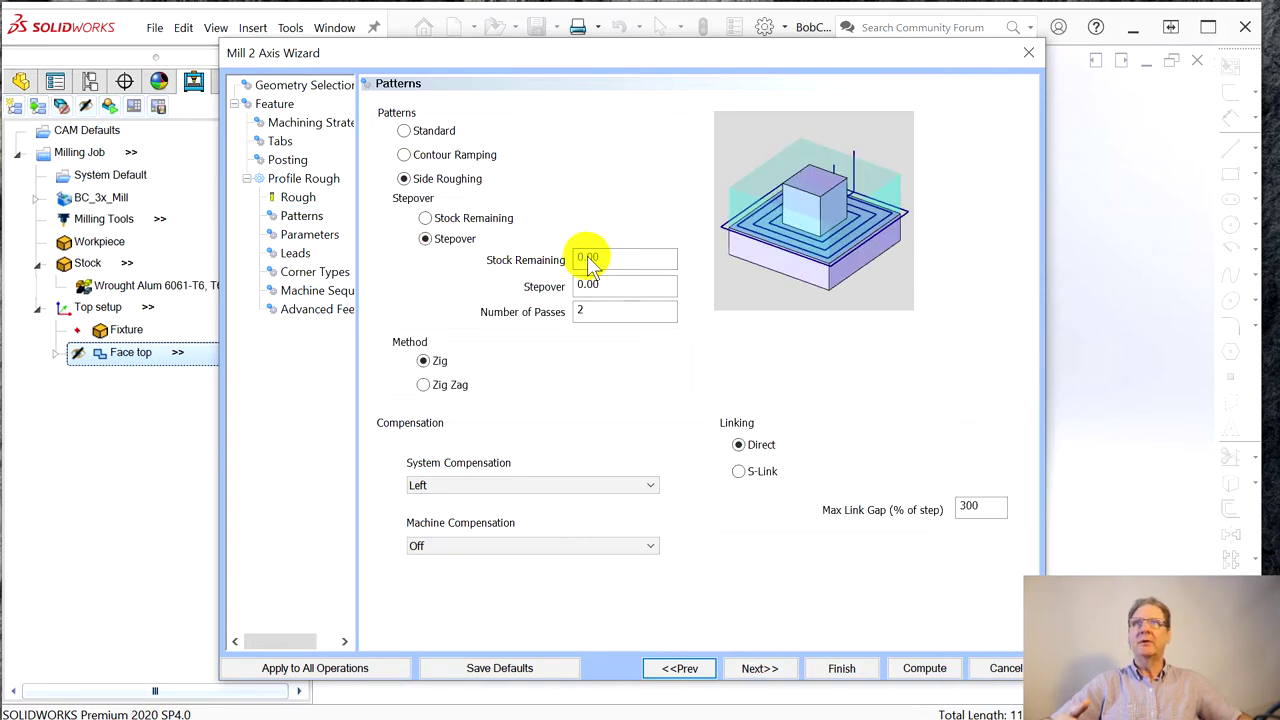
drag(586, 286, 645, 293)
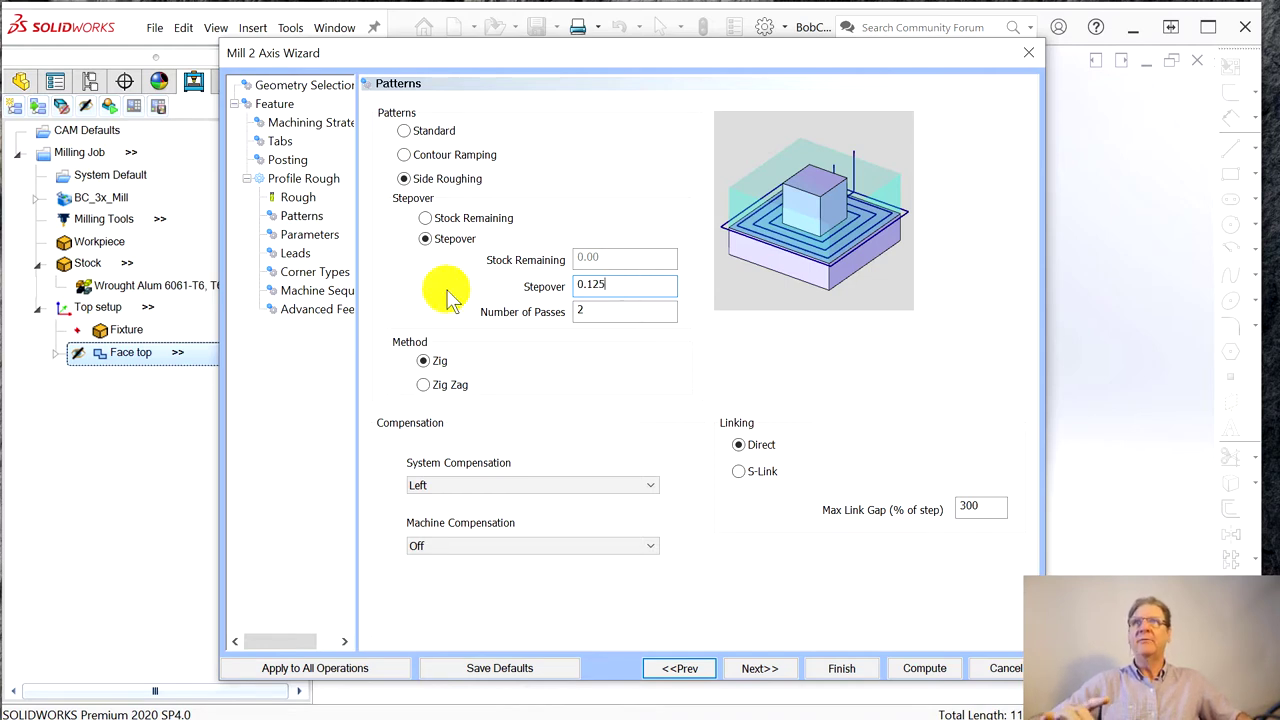
click(593, 315)
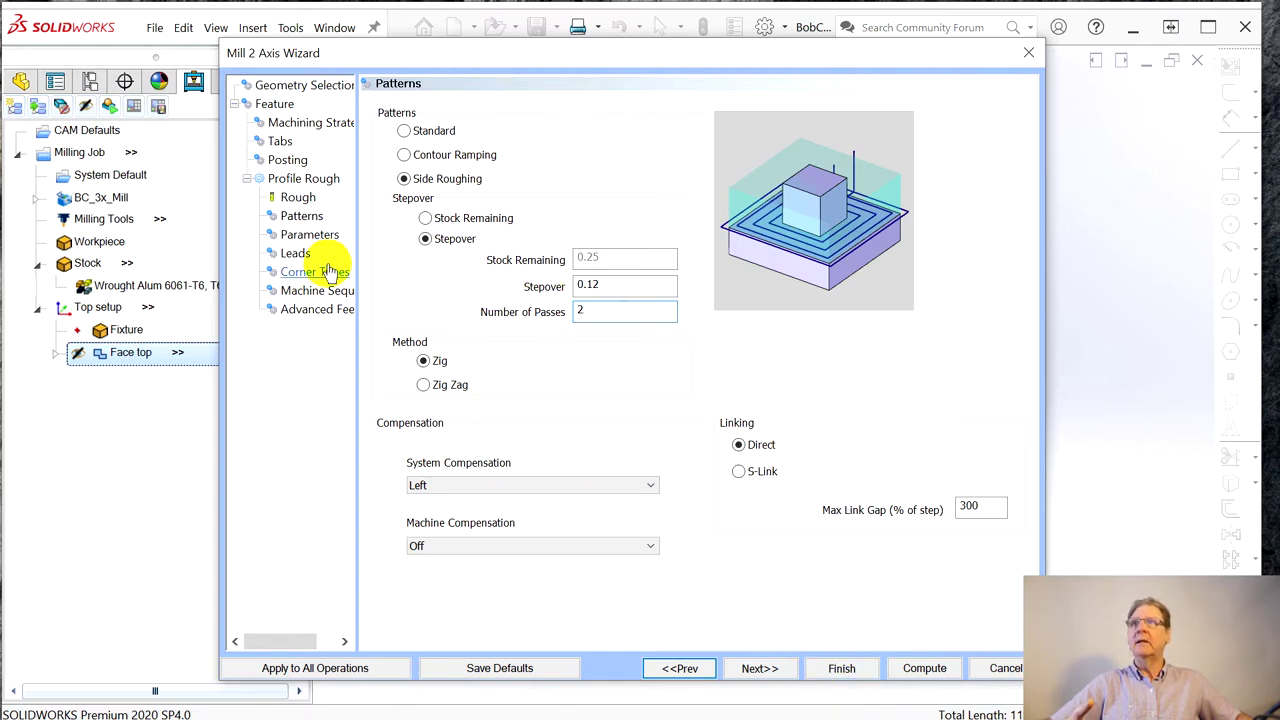
- Set the profile rough's side allowance to 0.00 in its parameters
click(305, 234)
click(614, 153)
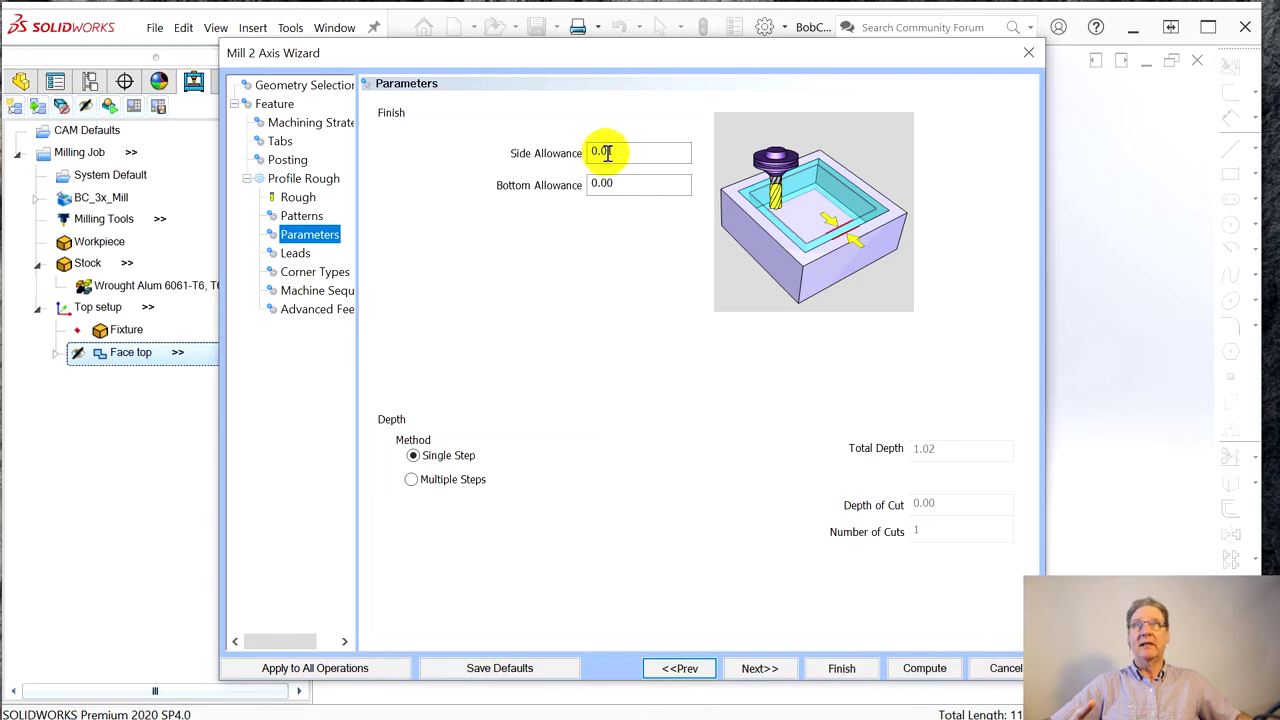
drag(607, 153, 652, 154)
text(0)
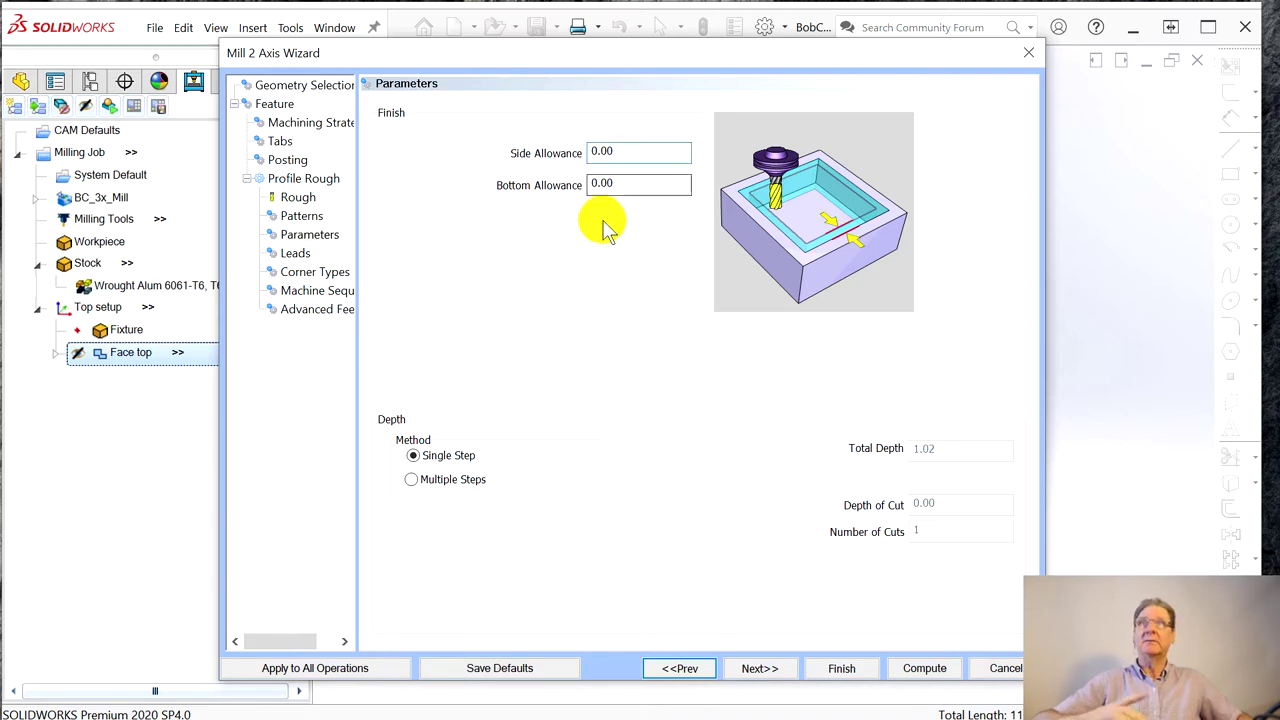
- Rough the profile in multiple even depth steps with a 0.125 depth of cut, and compute the feature
click(411, 480)
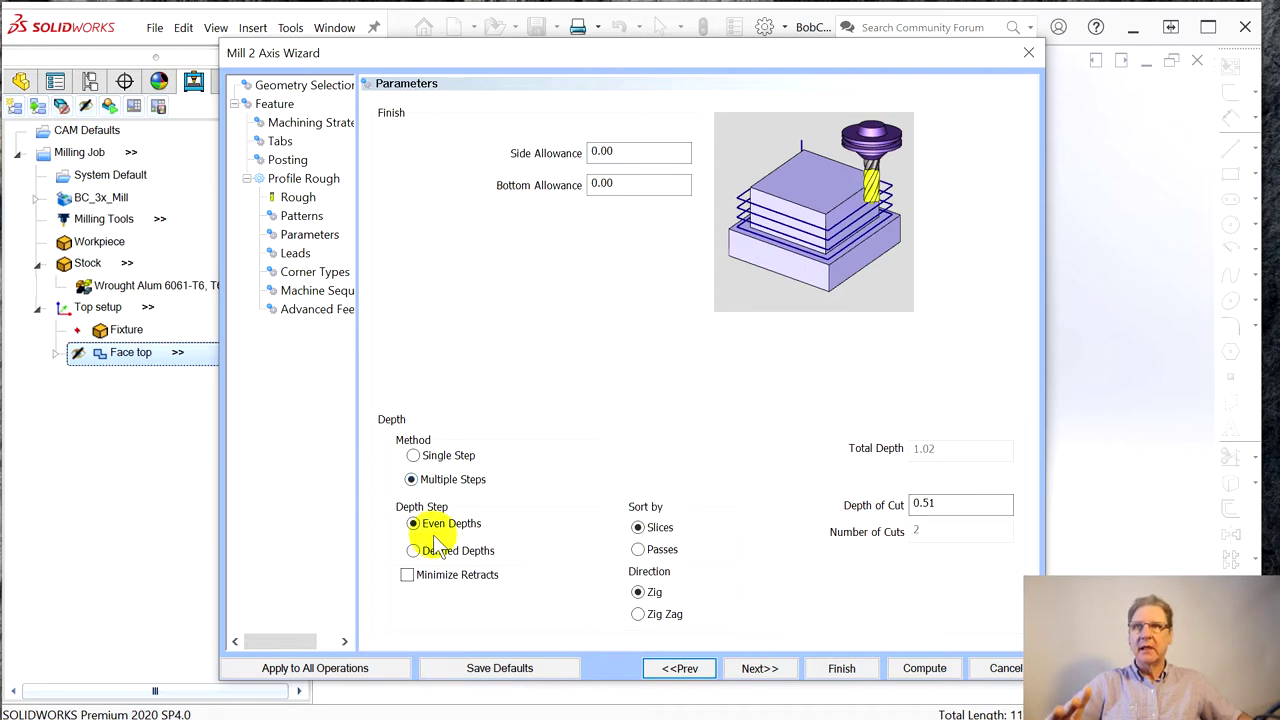
click(933, 507)
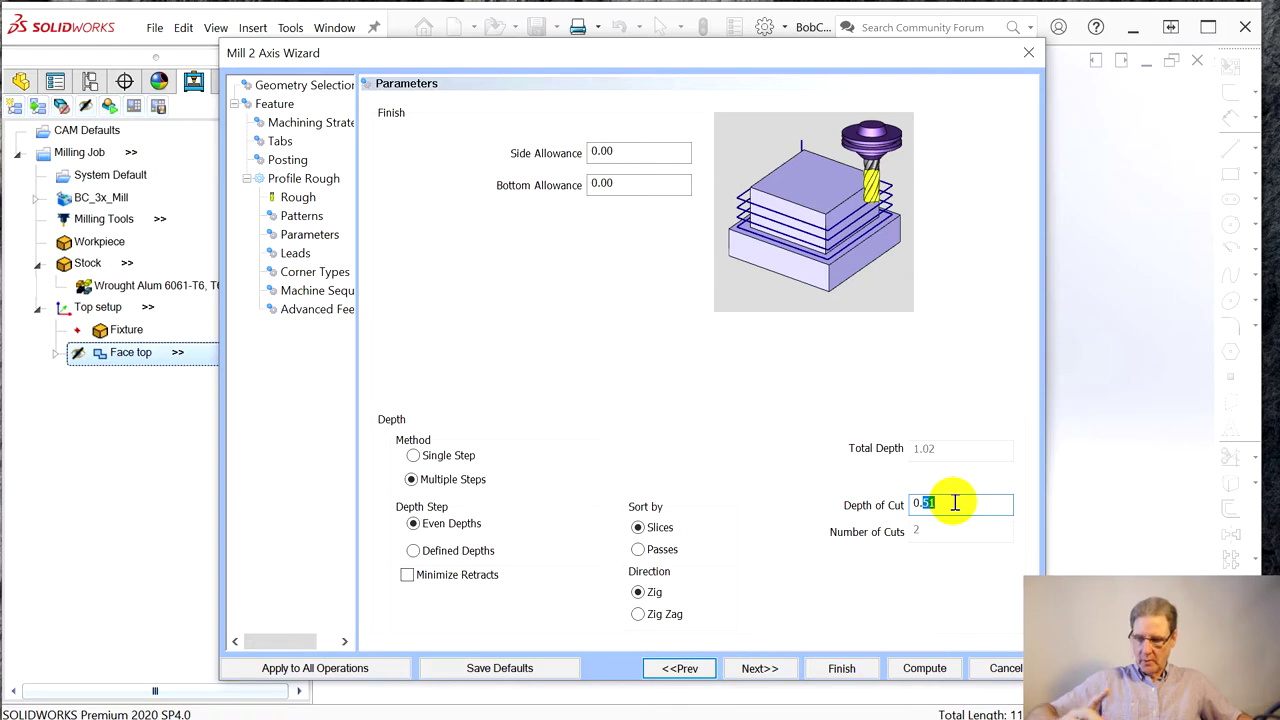
text(125)
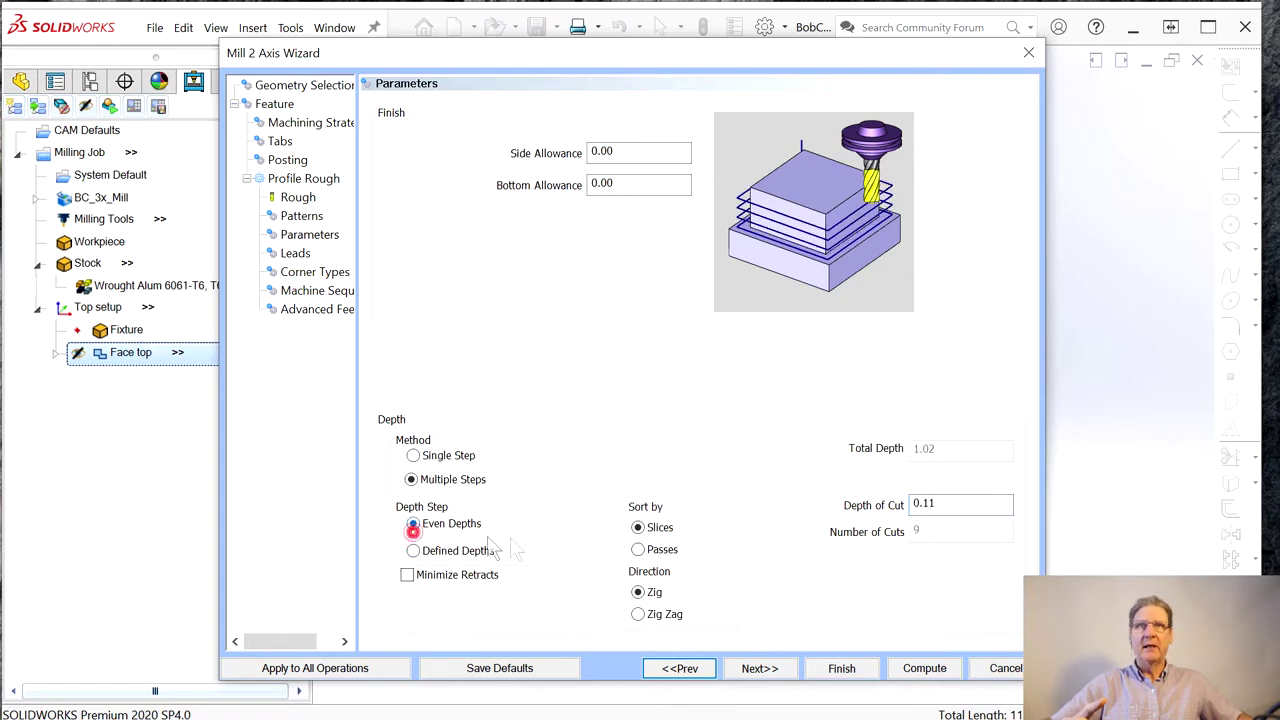
click(926, 668)
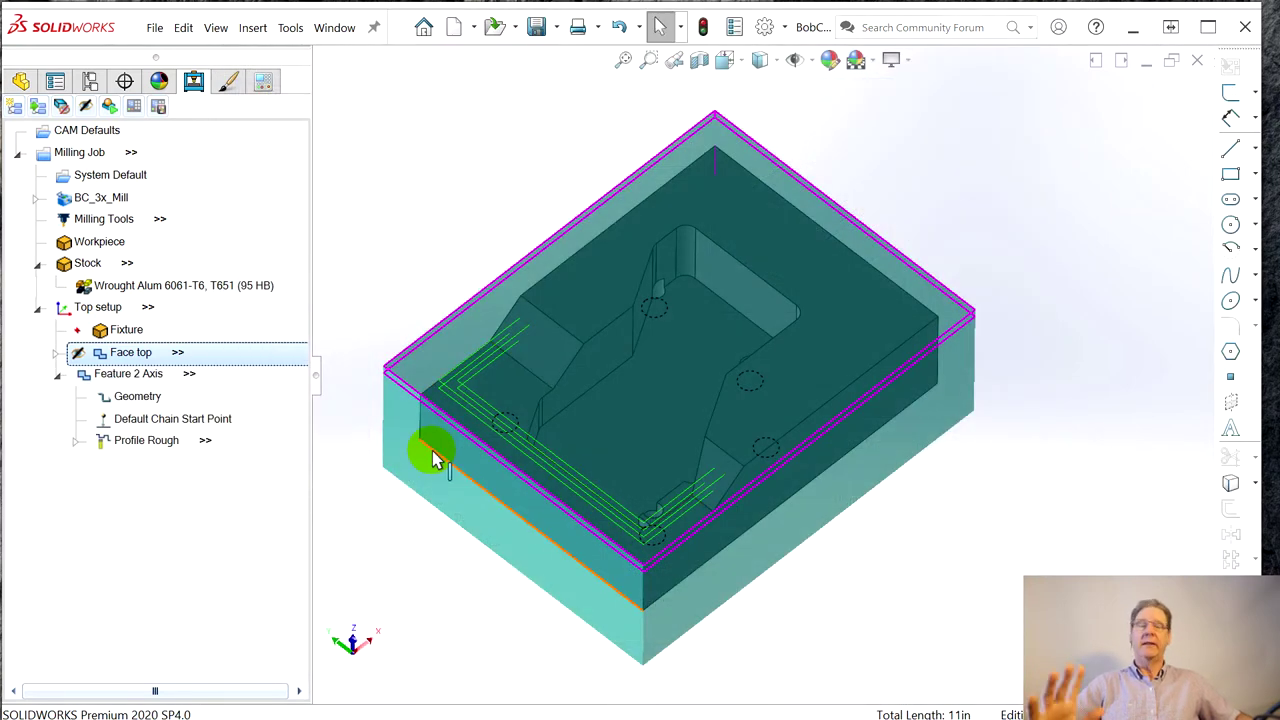
- Reverse the direction of the 2-axis feature's default chain start point and recompute all its toolpaths
right_click(155, 425)
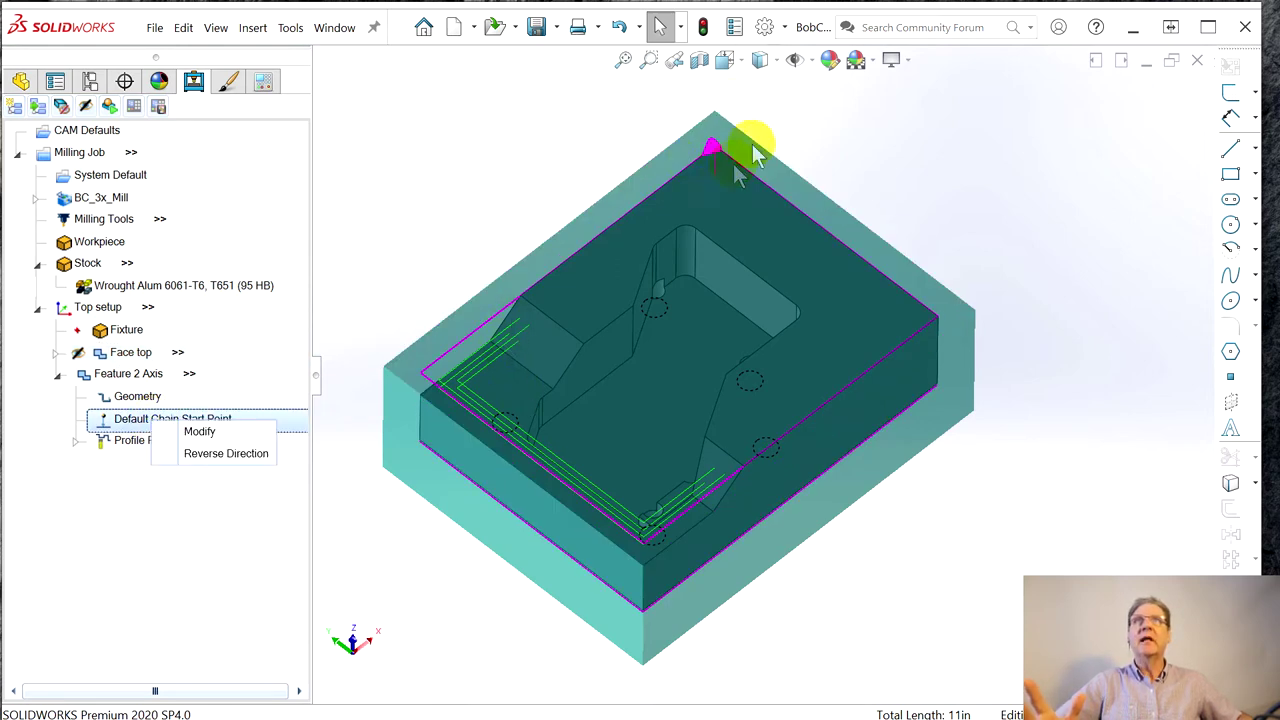
click(205, 455)
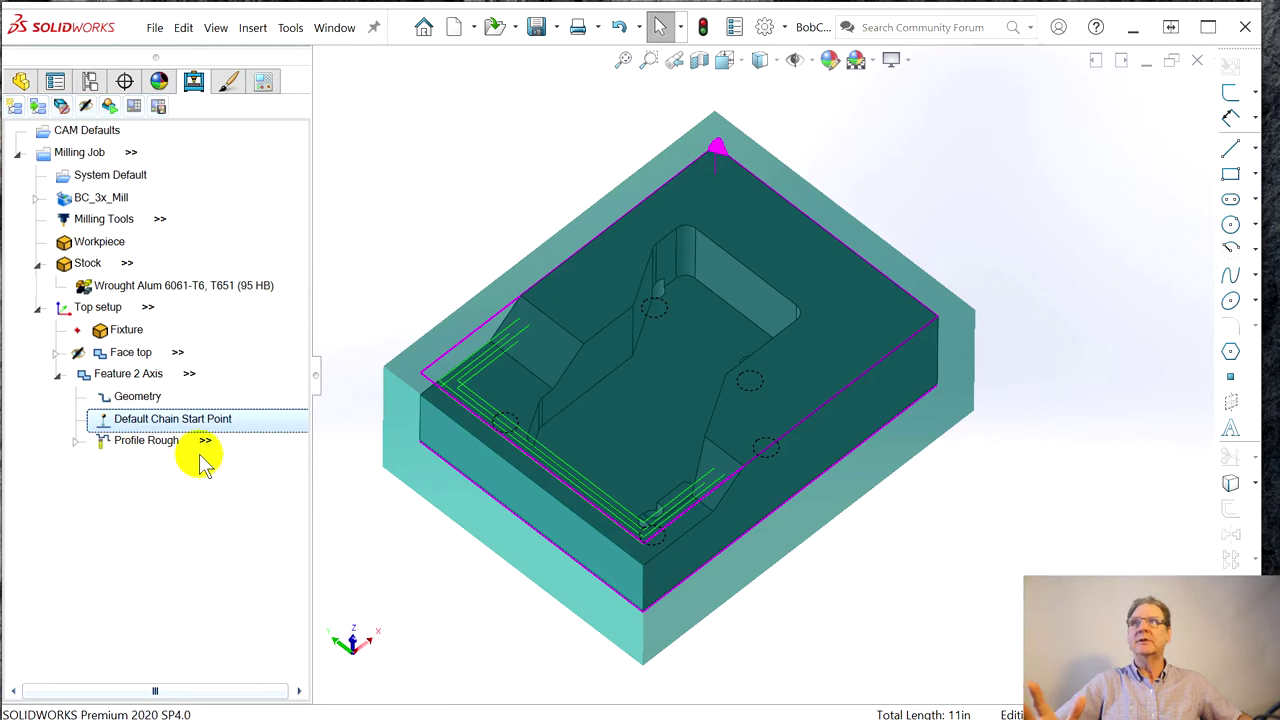
right_click(110, 374)
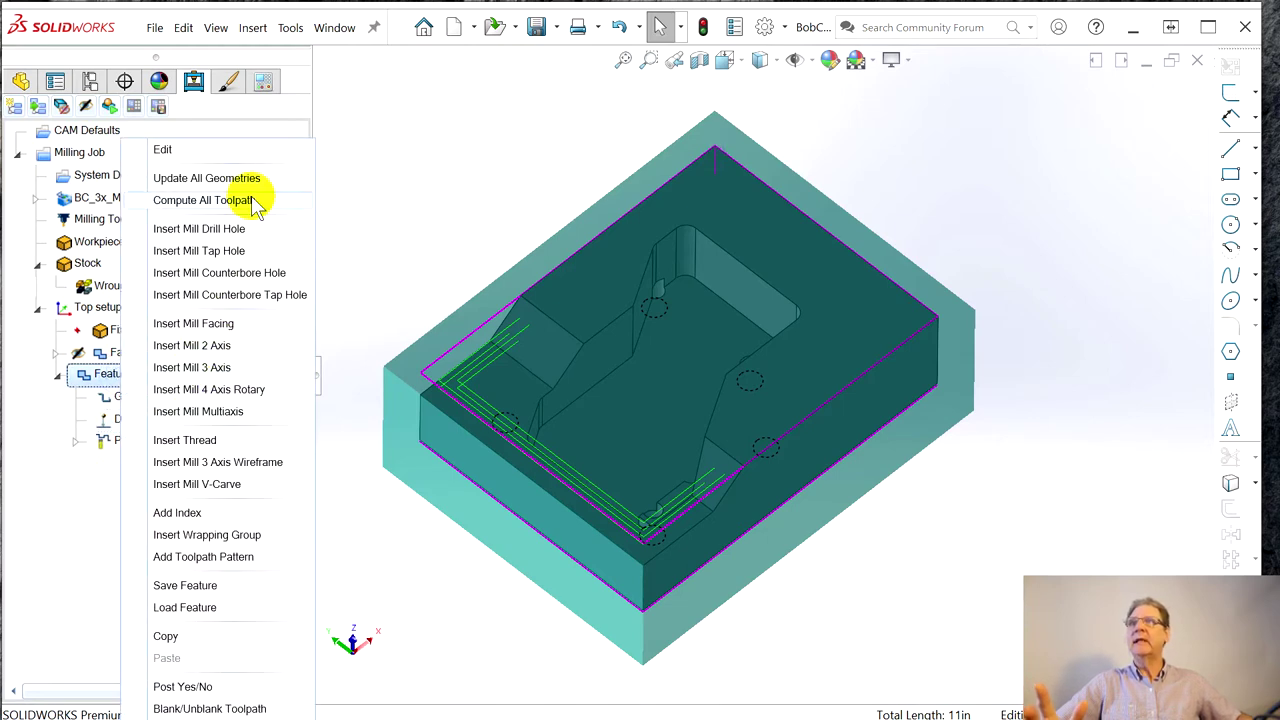
click(204, 200)
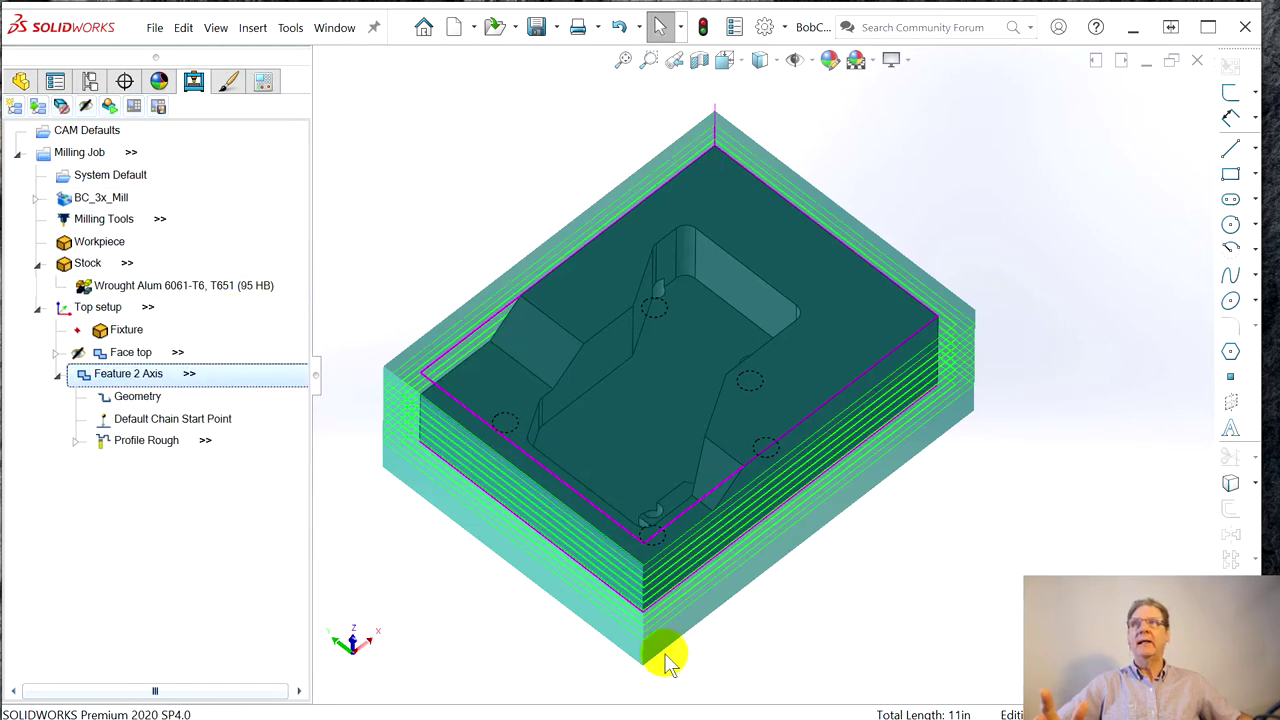
- Hide the stock so the outside roughing passes can be inspected around the part
middle_drag(668, 660, 626, 700)
click(105, 218)
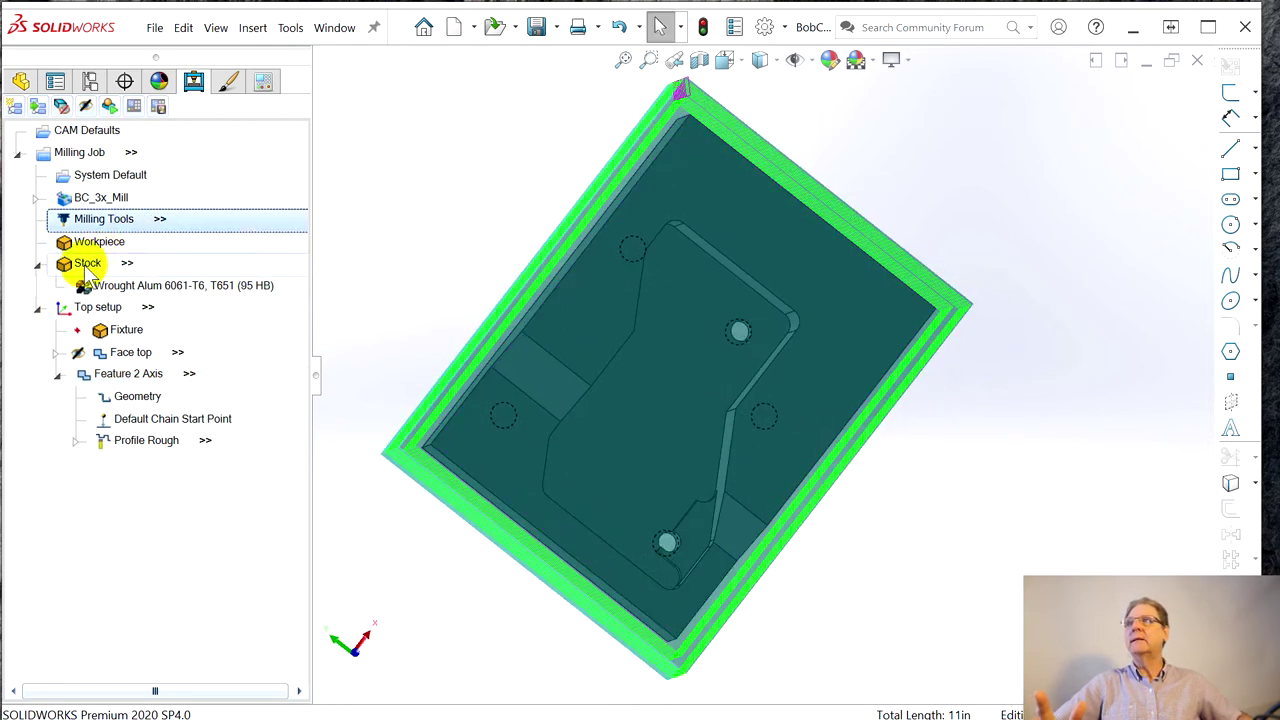
right_click(88, 270)
click(140, 349)
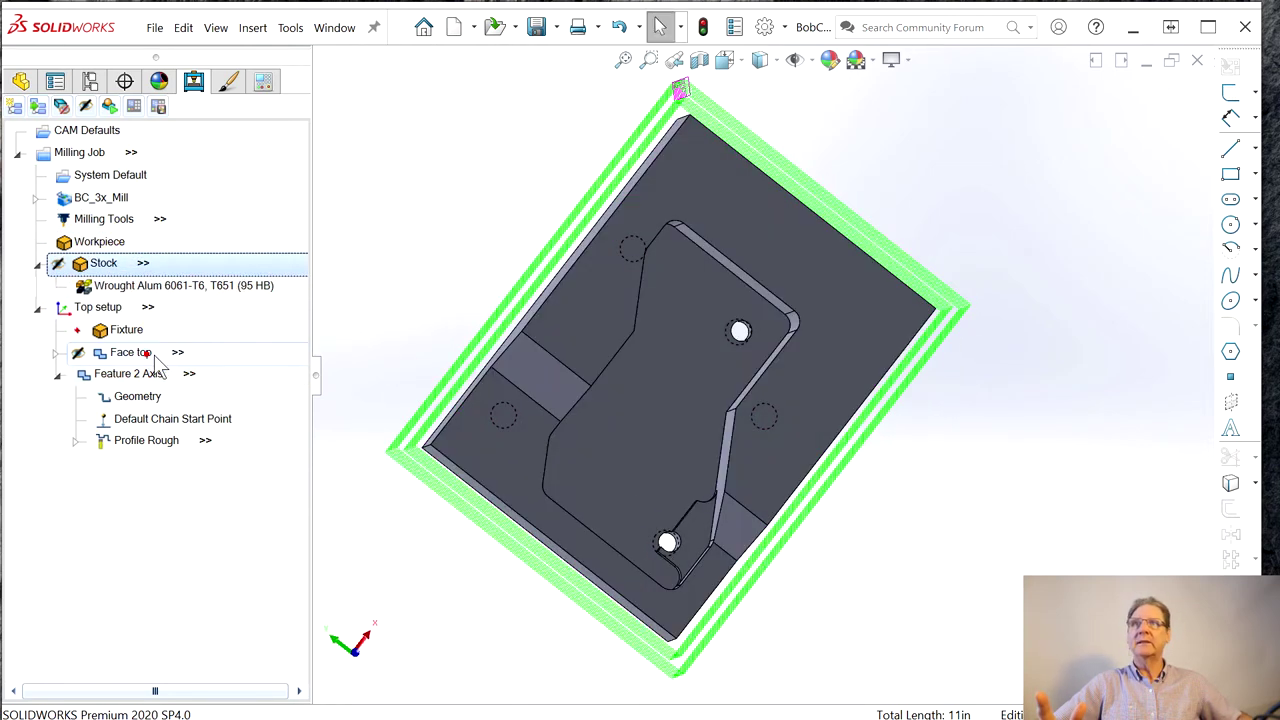
mouse_move(894, 614)
middle_down()
mouse_move(900, 603)
mouse_move(880, 621)
middle_up()
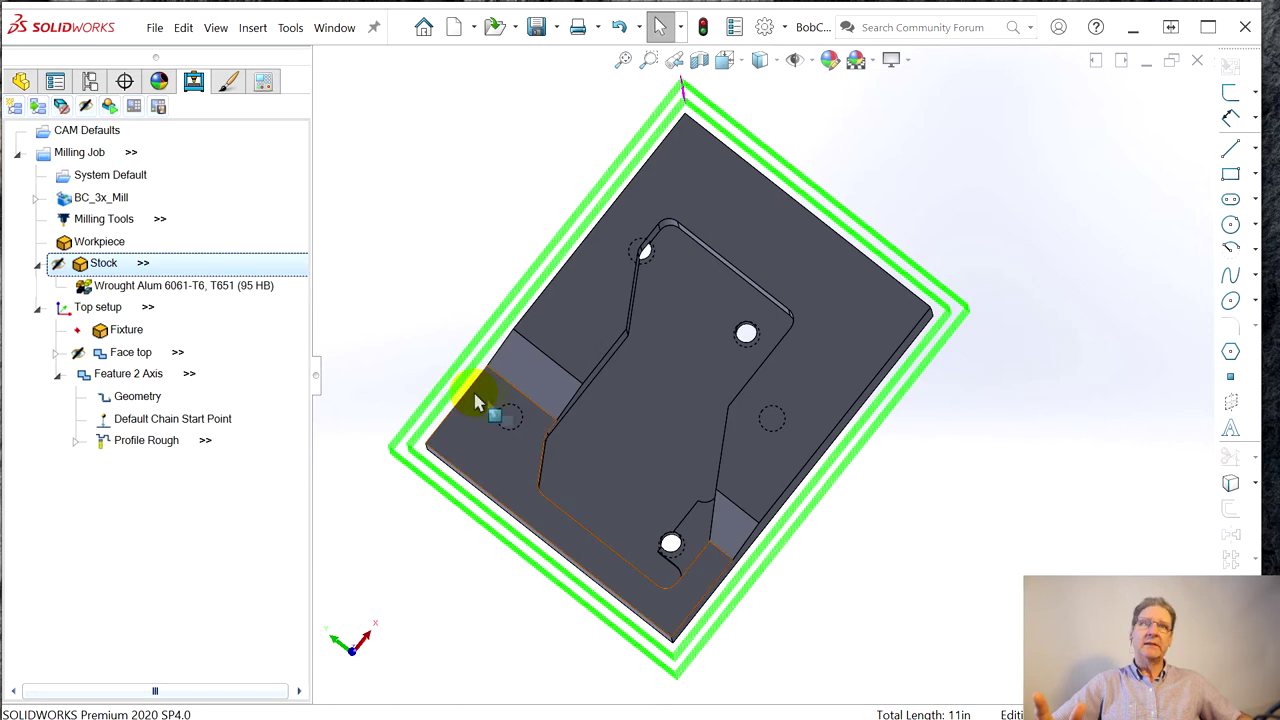
middle_drag(950, 585, 943, 529)
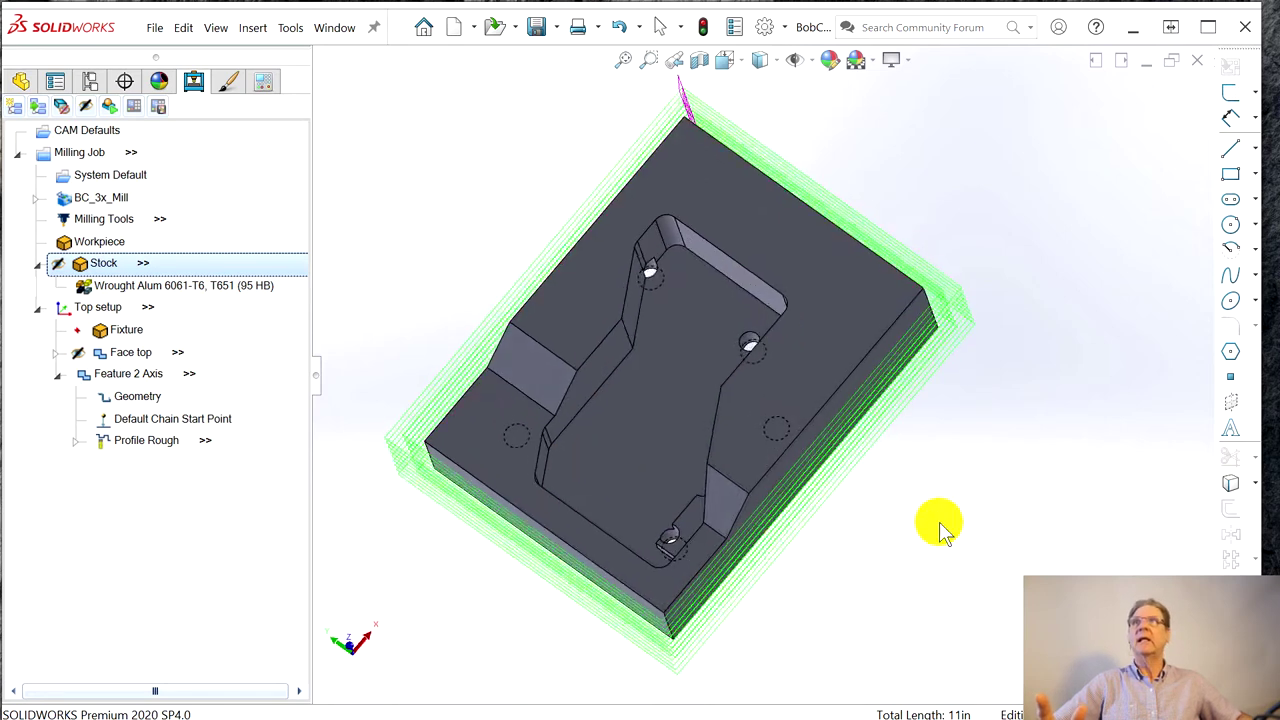
- Set the document's basic length unit to four decimal places (.1234)
click(292, 30)
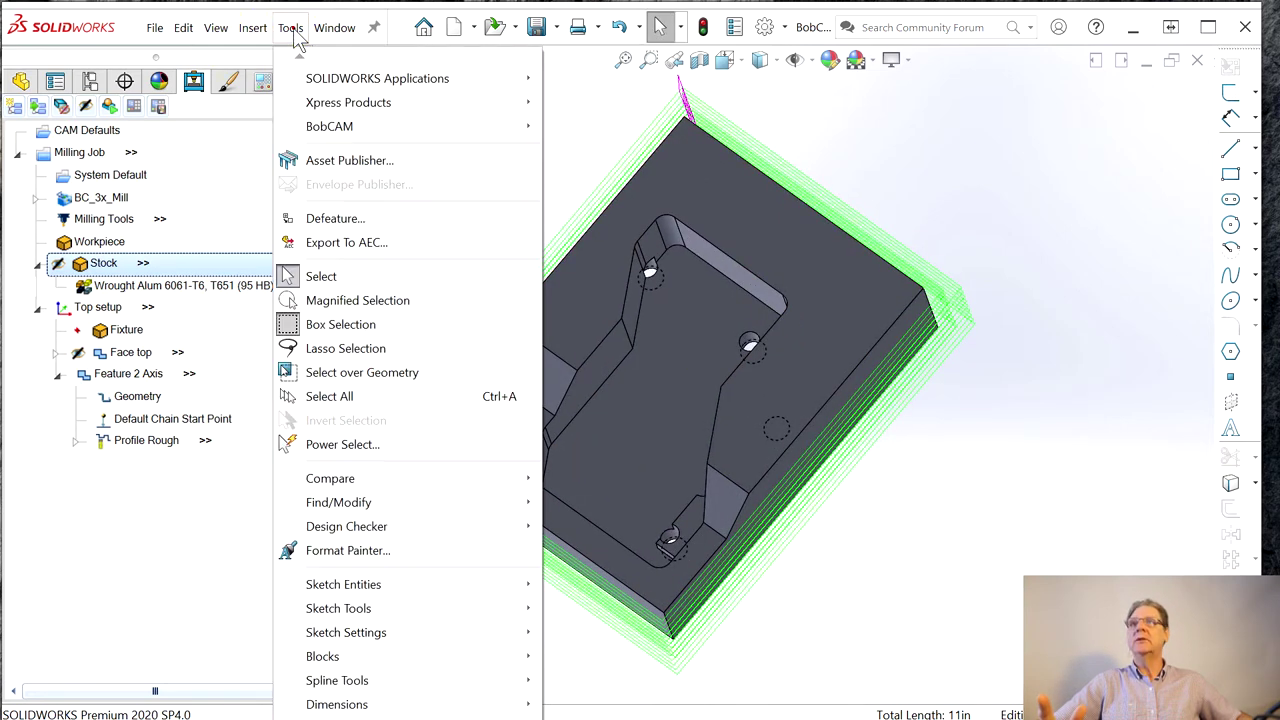
scroll(402, 380, down, 10)
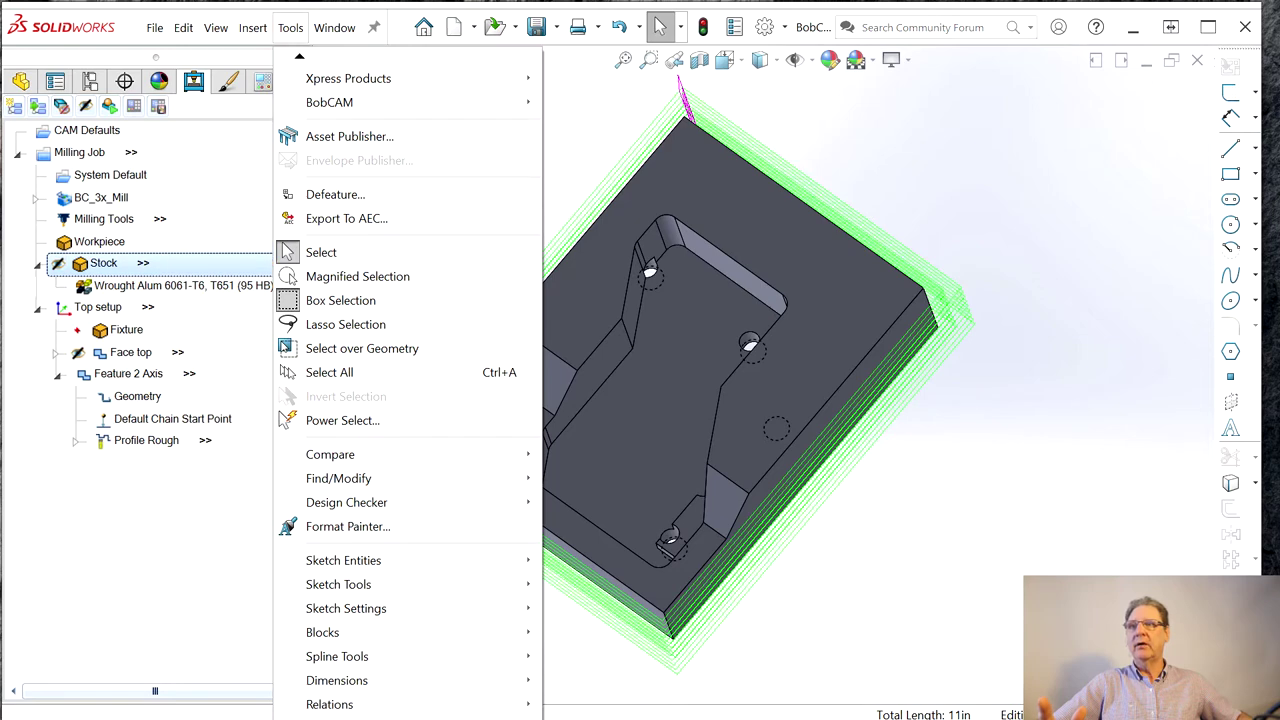
scroll(320, 690, down, 2)
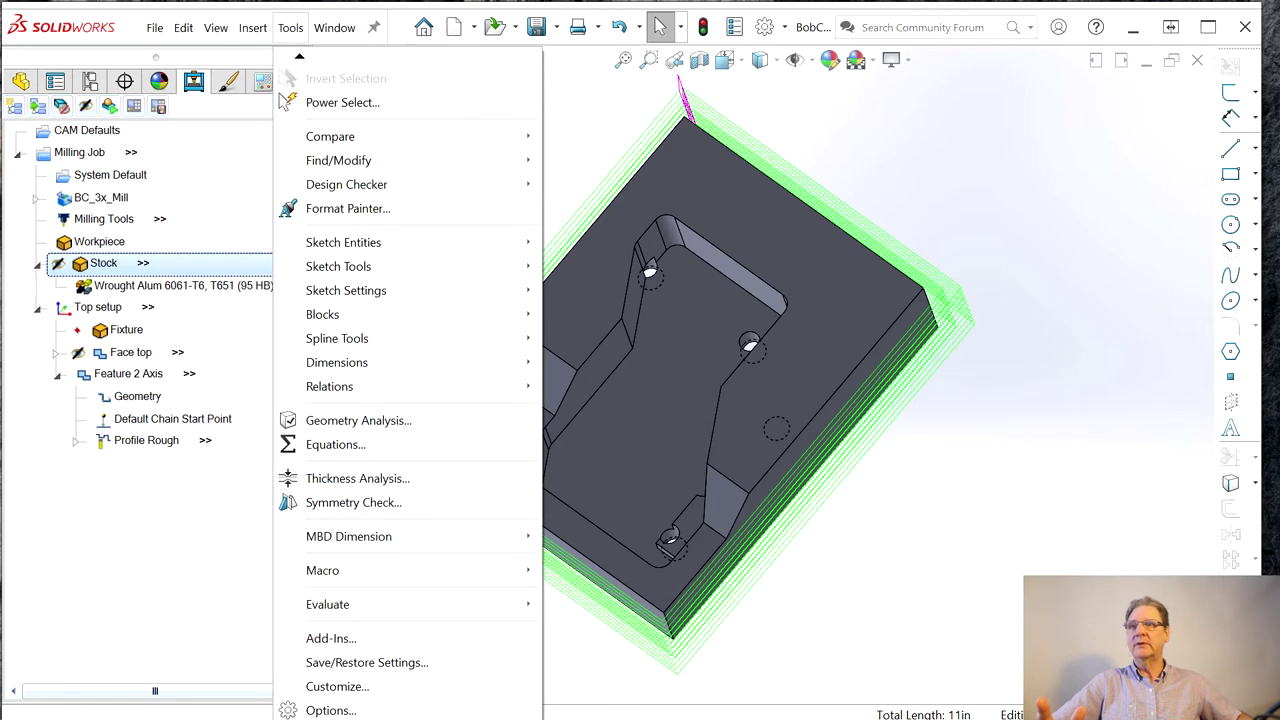
click(320, 706)
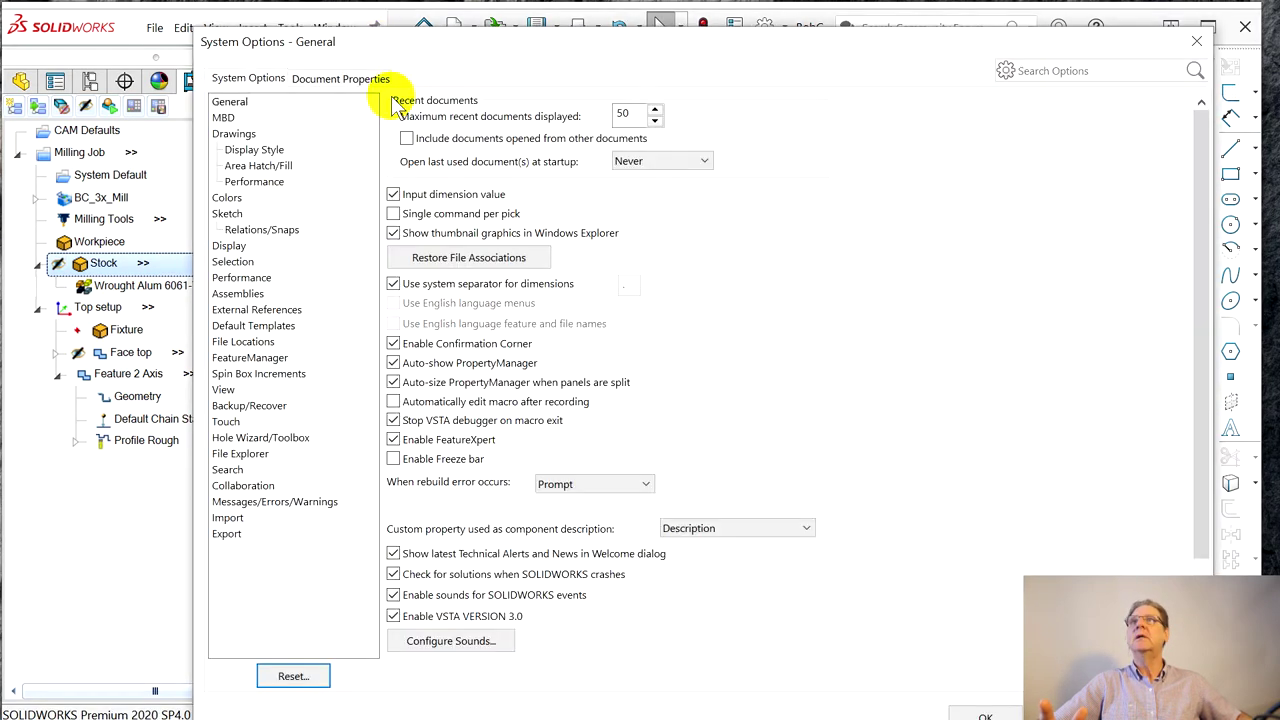
click(335, 78)
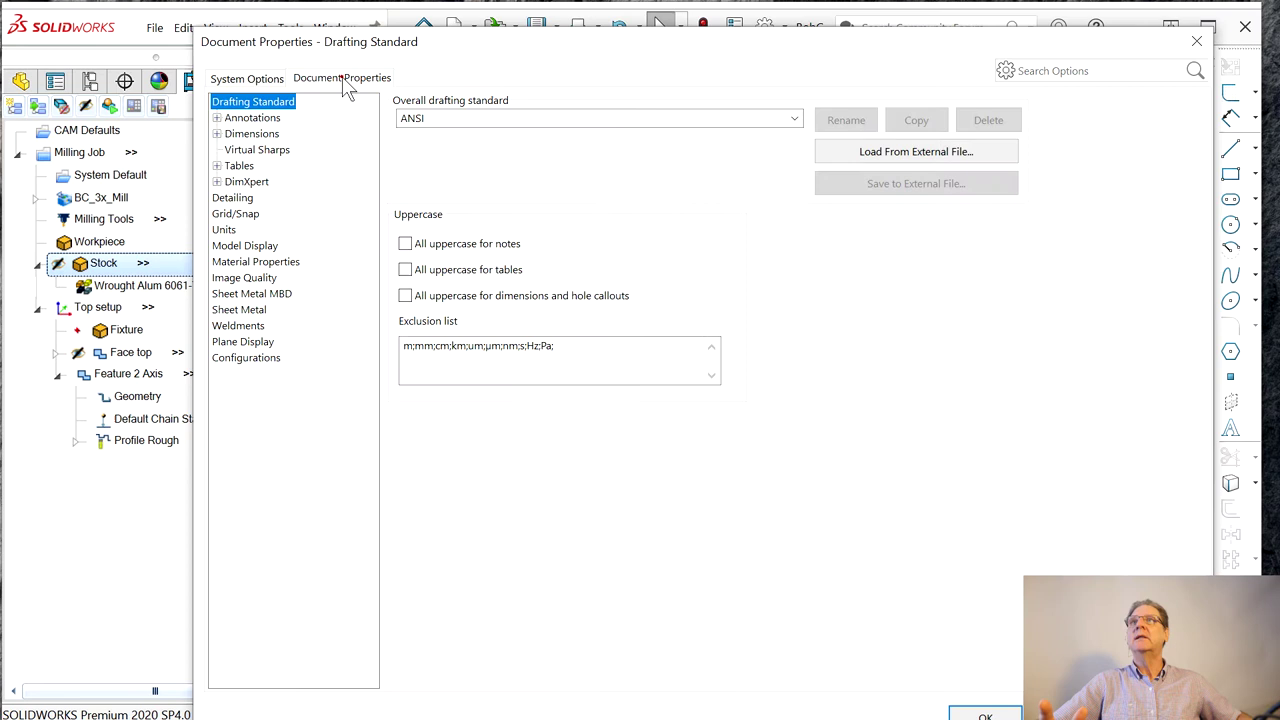
click(228, 230)
click(678, 306)
click(736, 301)
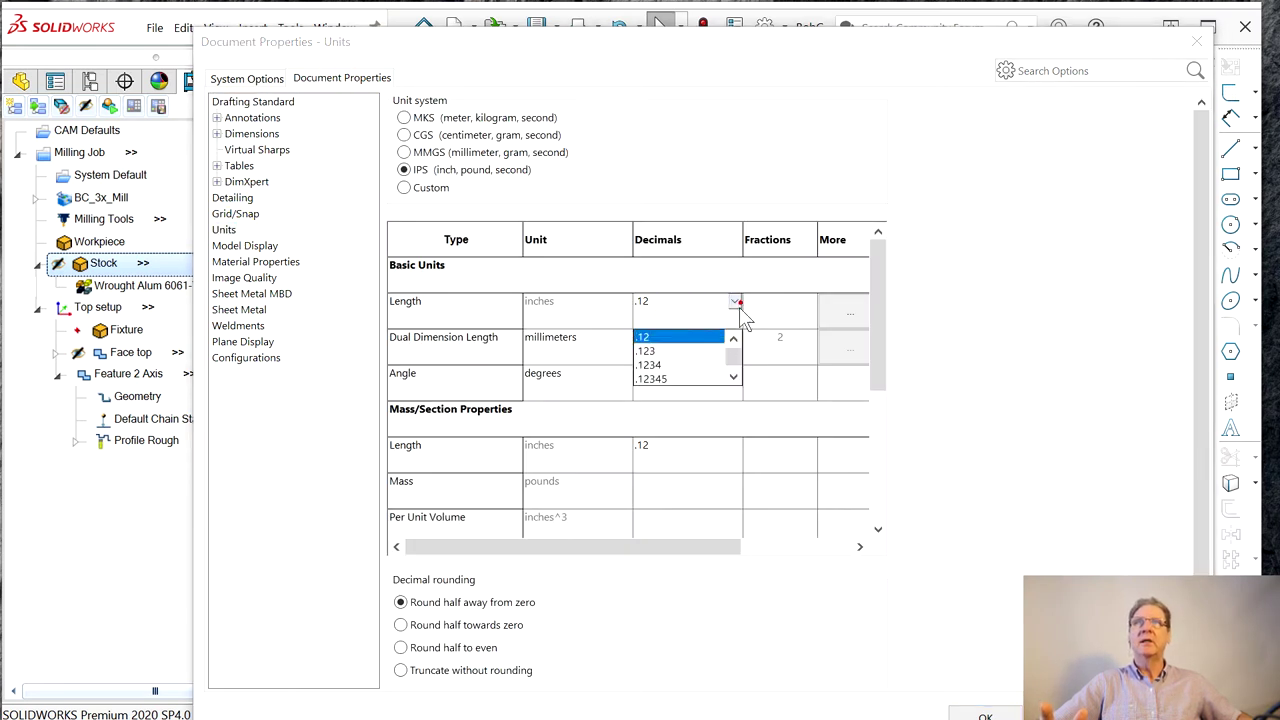
click(650, 365)
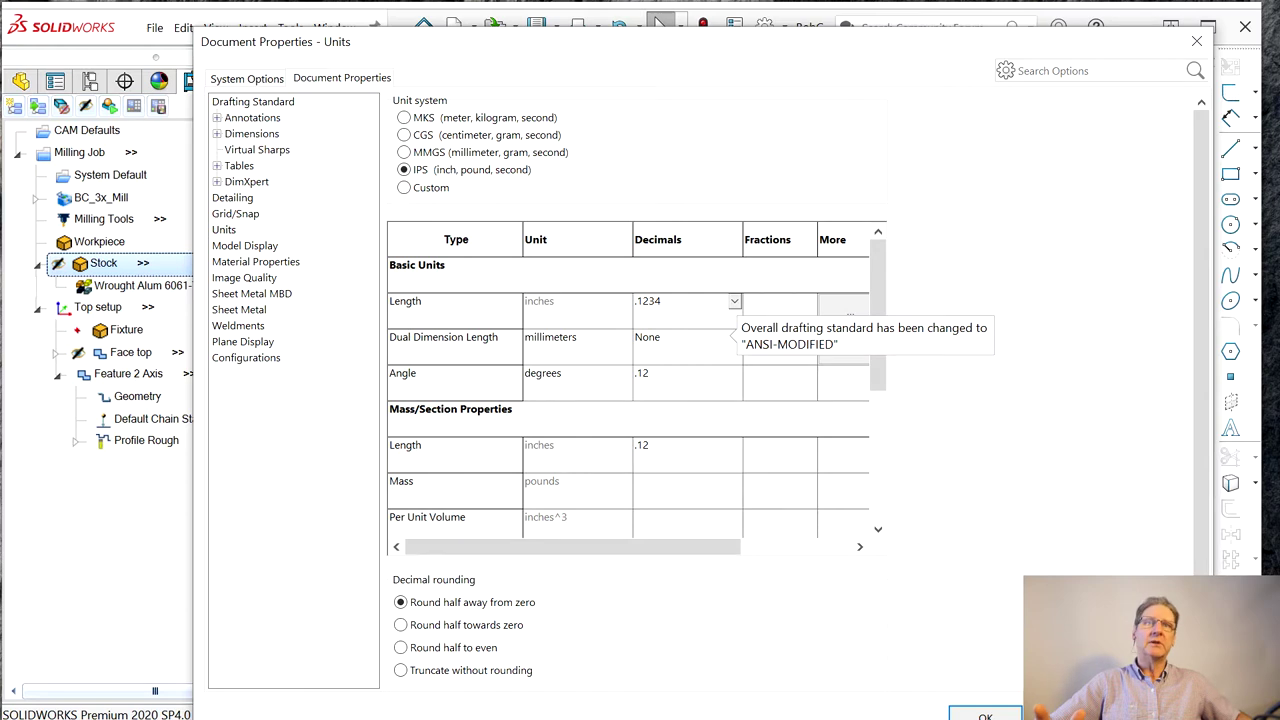
click(985, 716)
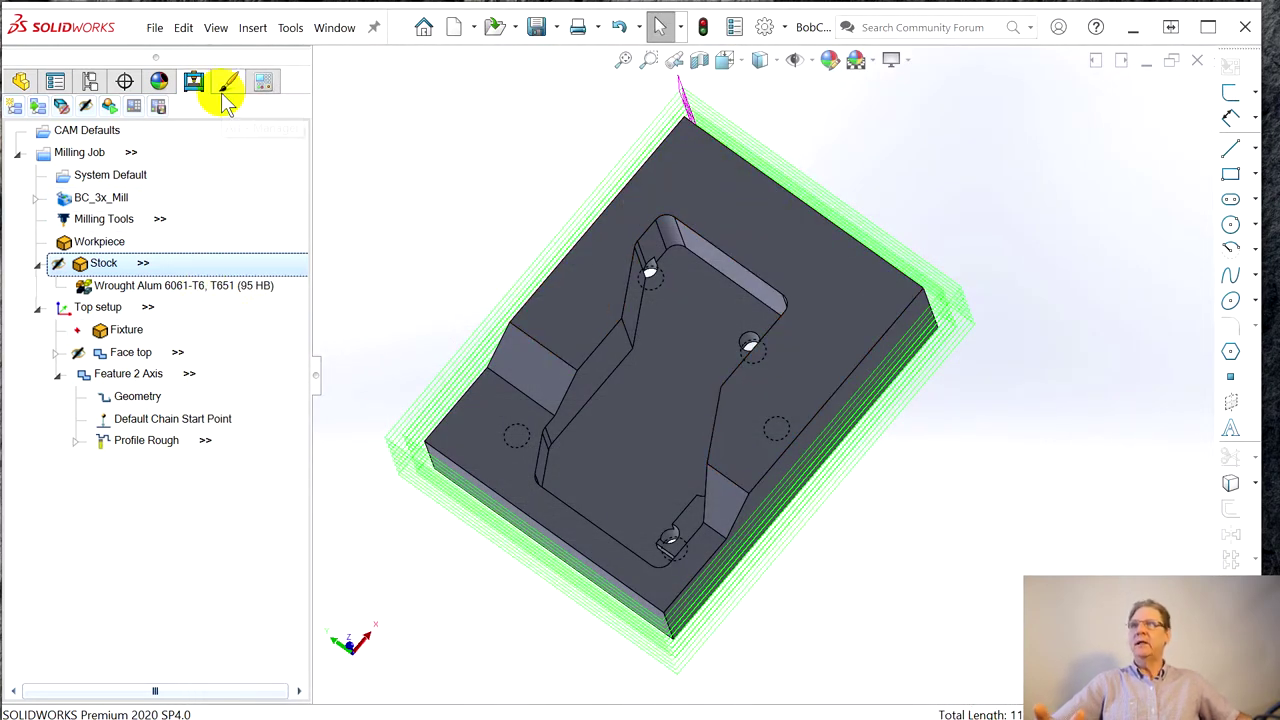
- Rename the 2-axis feature under Top setup as Perimeter and collapse its entries
click(185, 373)
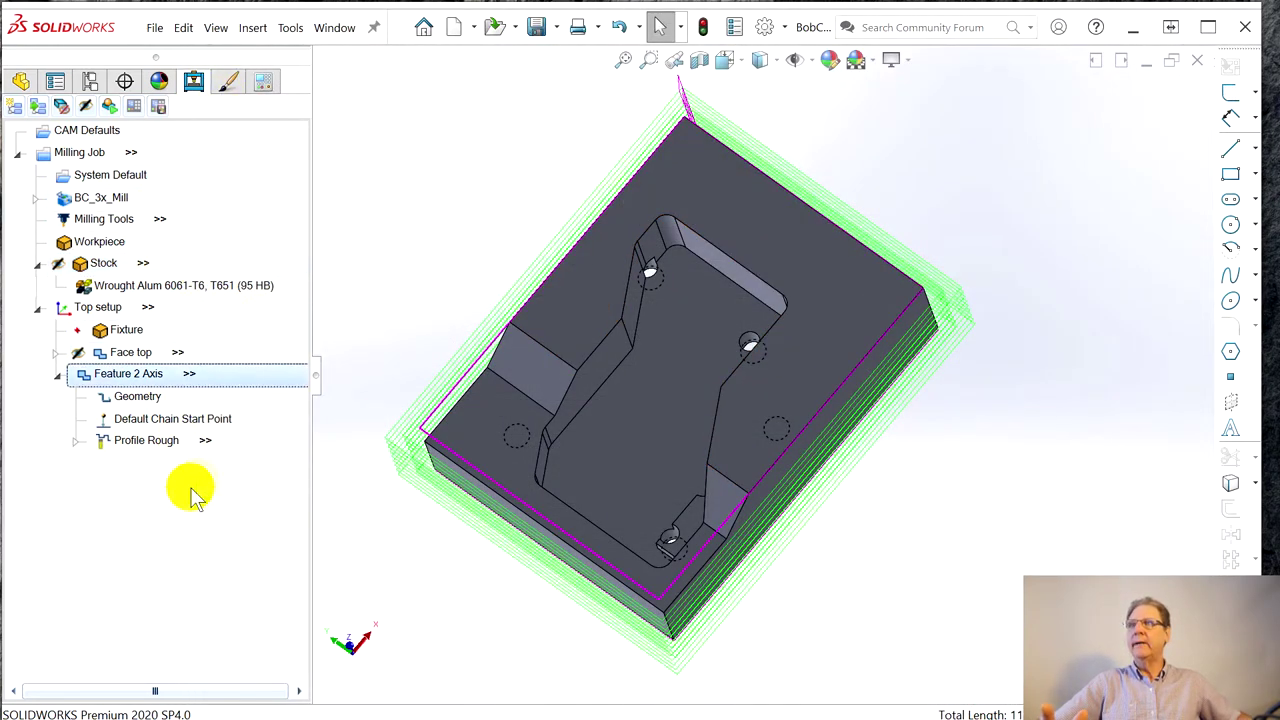
right_click(106, 370)
key(Escape)
key(F2)
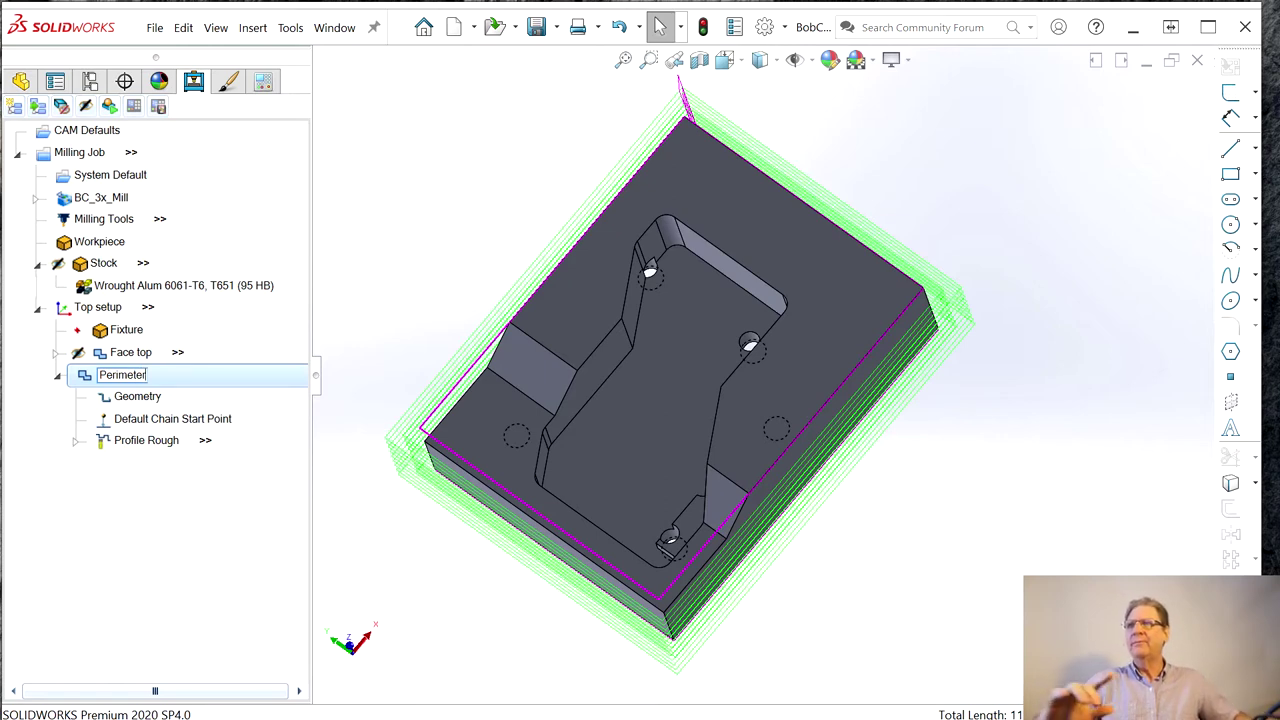
click(95, 490)
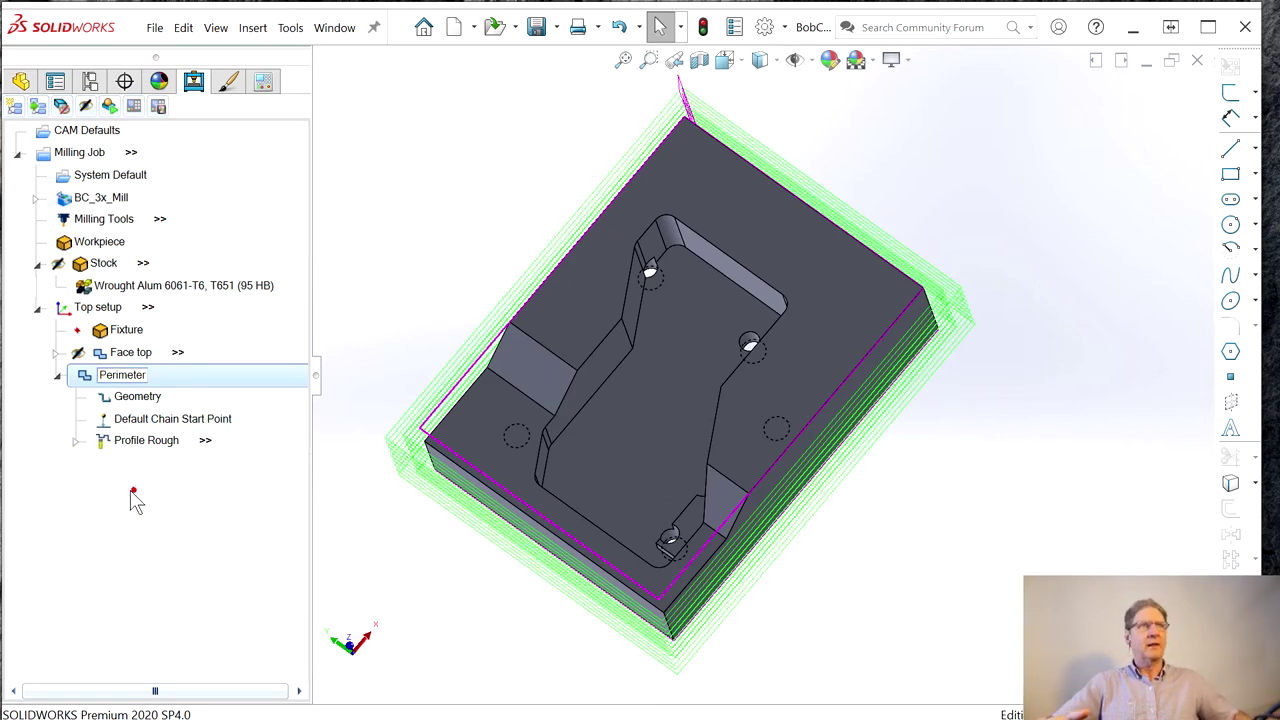
click(55, 376)
click(150, 374)
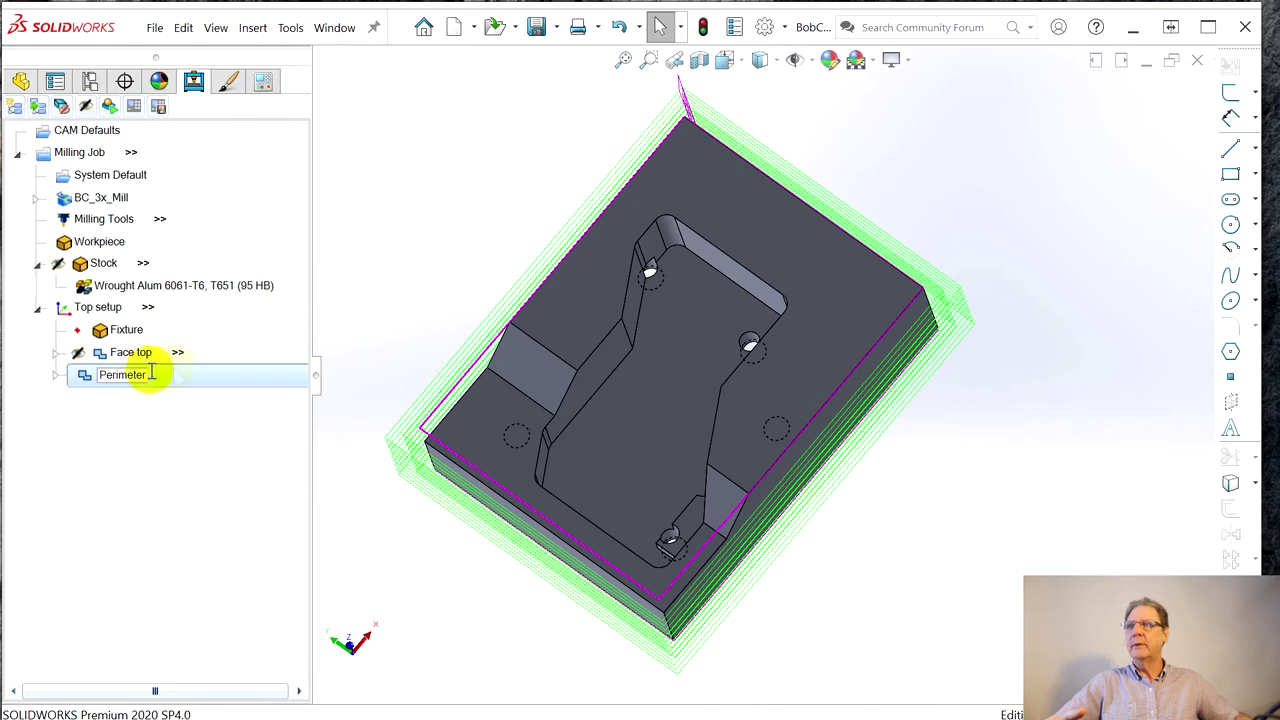
double_click(175, 376)
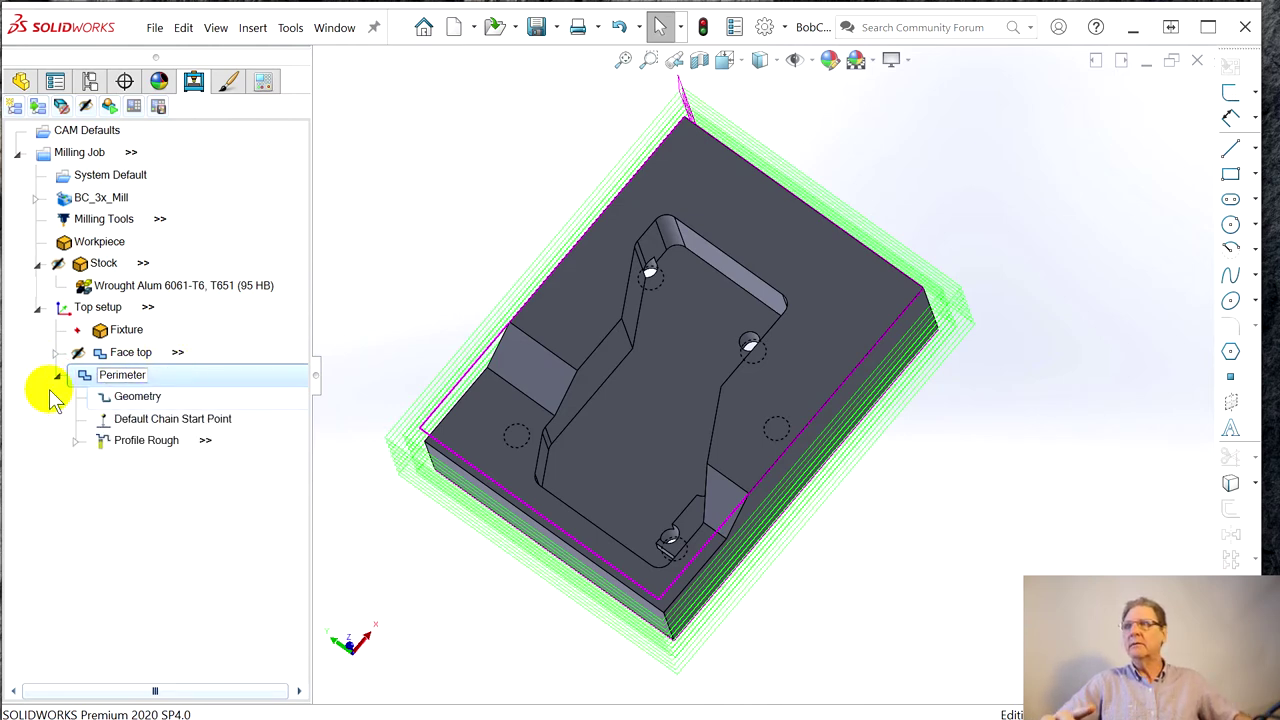
click(56, 376)
click(108, 335)
click(108, 374)
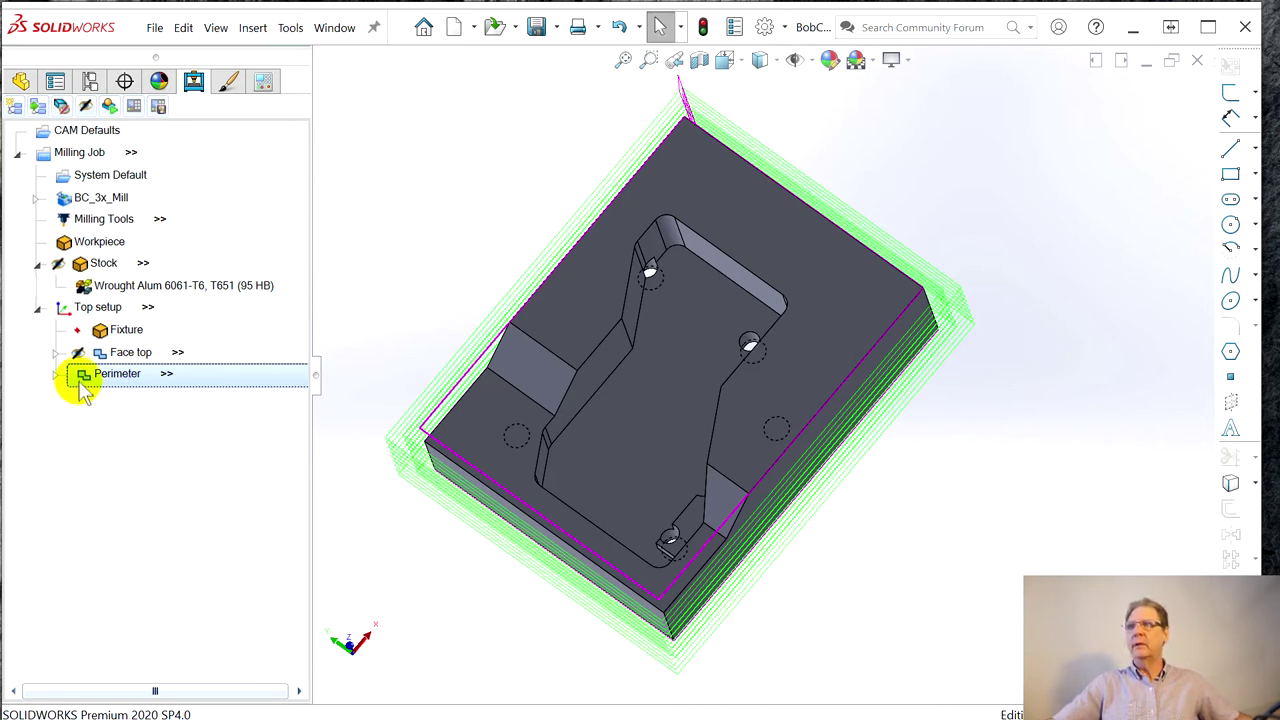
- Blank the Perimeter feature's toolpath and collapse the Face top entries
right_click(81, 382)
click(150, 708)
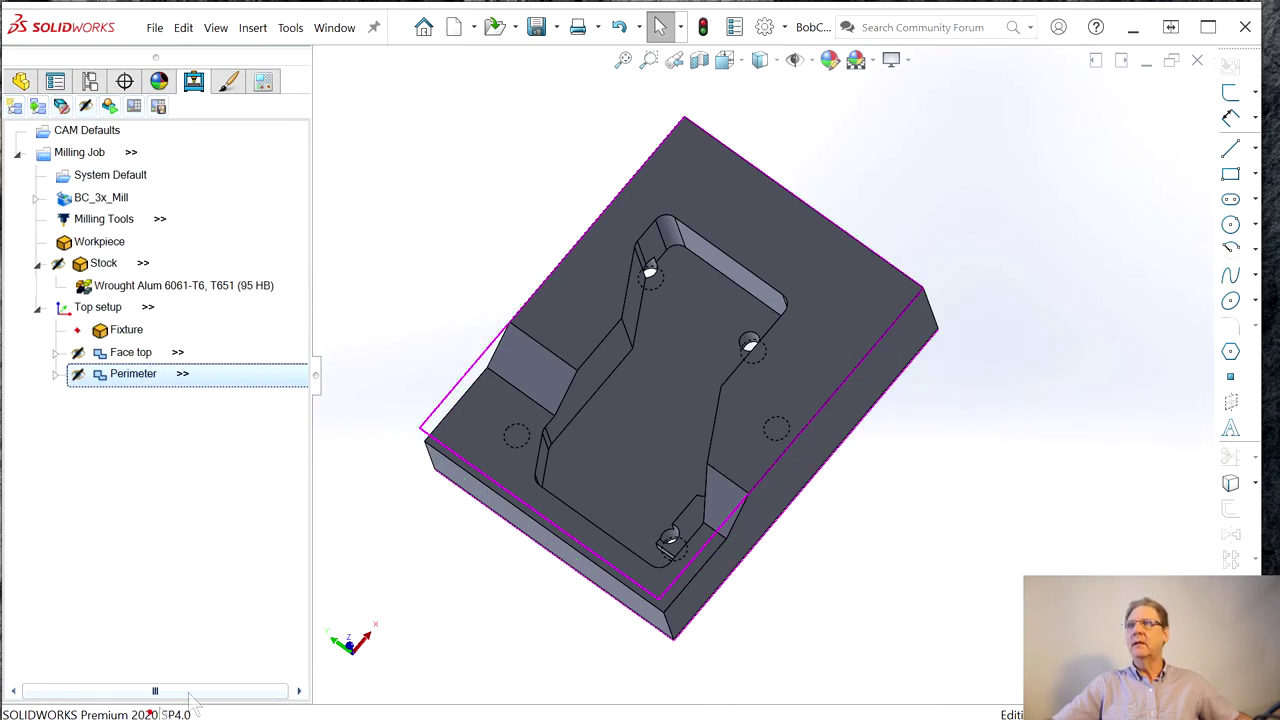
click(176, 355)
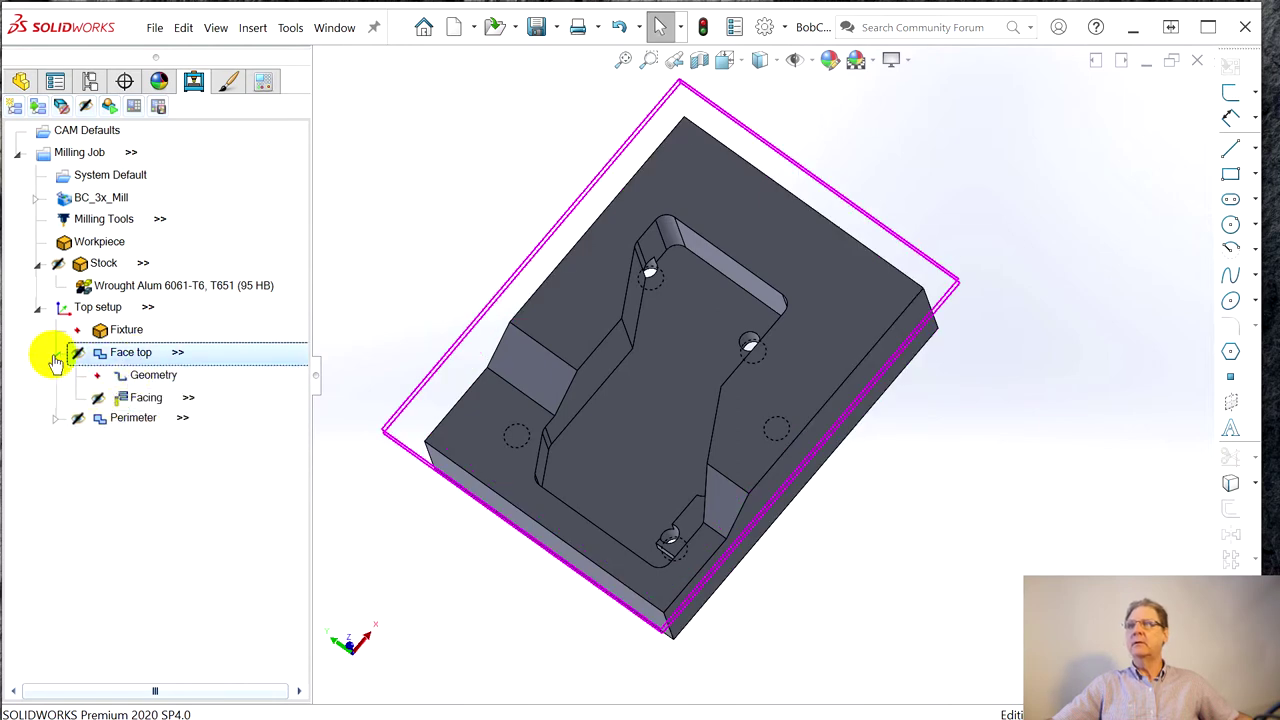
click(56, 353)
- Insert a Mill 2 Axis feature and select the upper and lower tangent edge runs around the pocket's top rim as its geometry
right_click(116, 380)
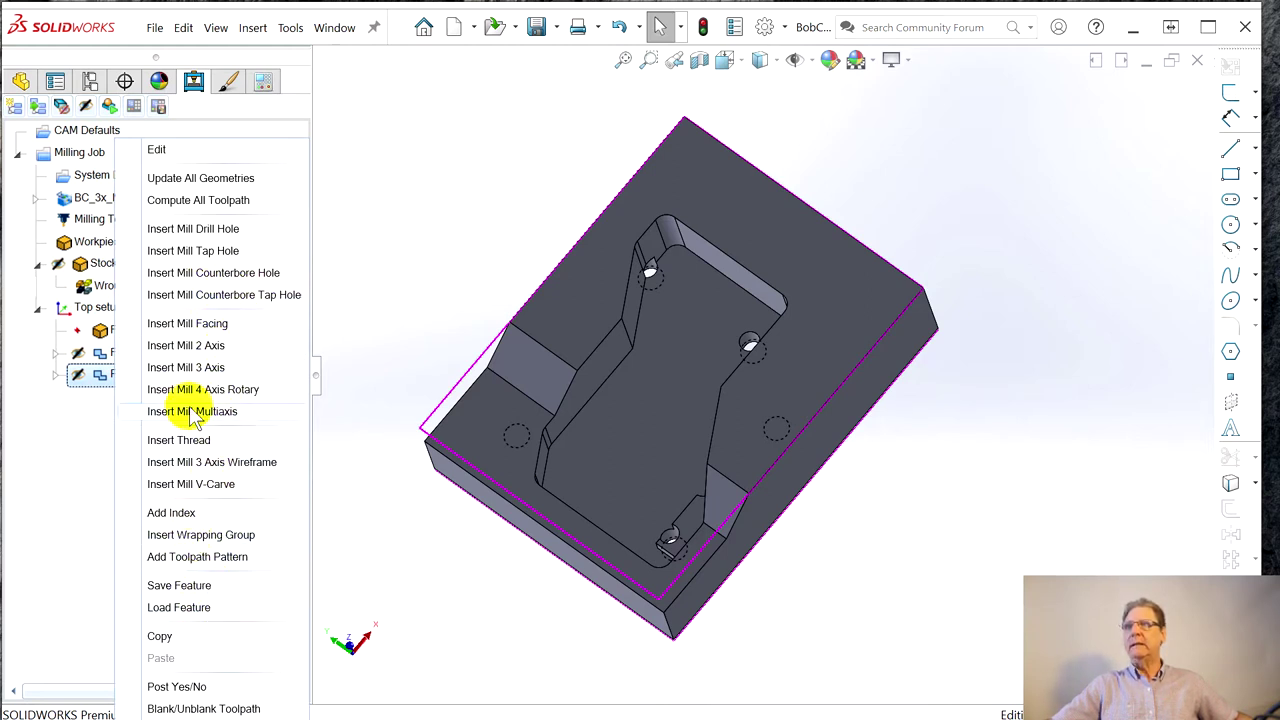
click(194, 345)
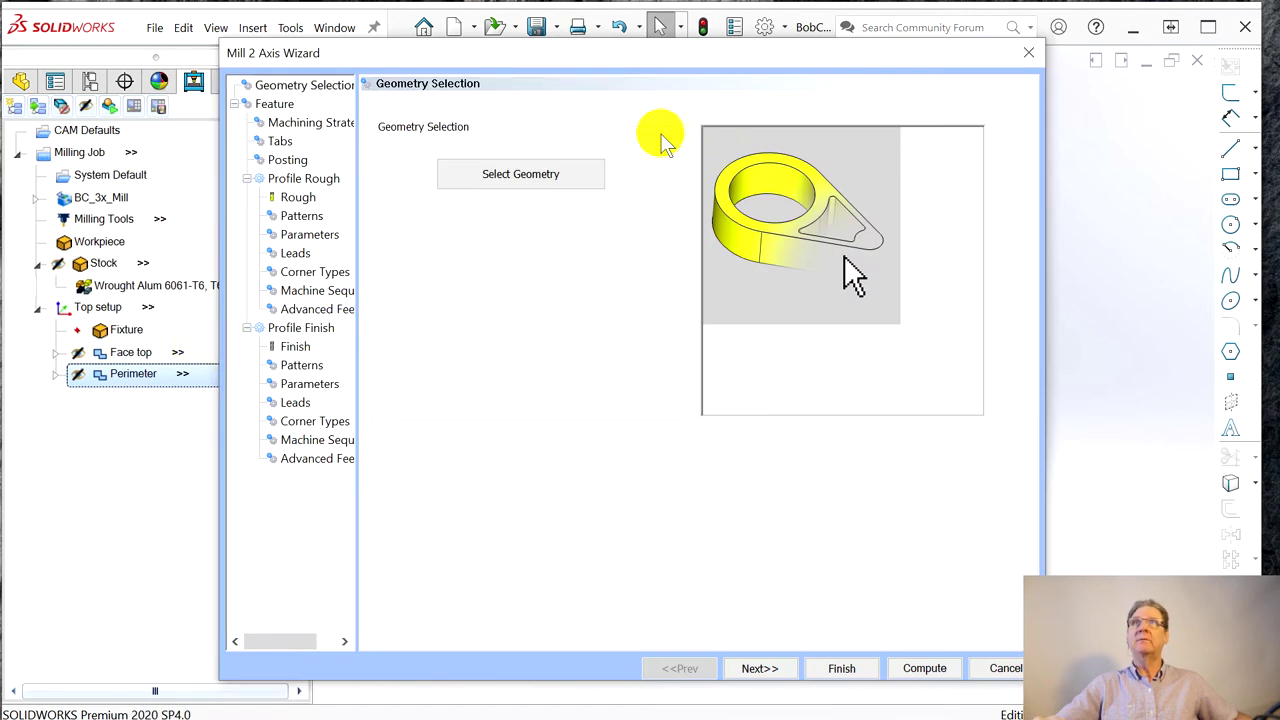
click(536, 170)
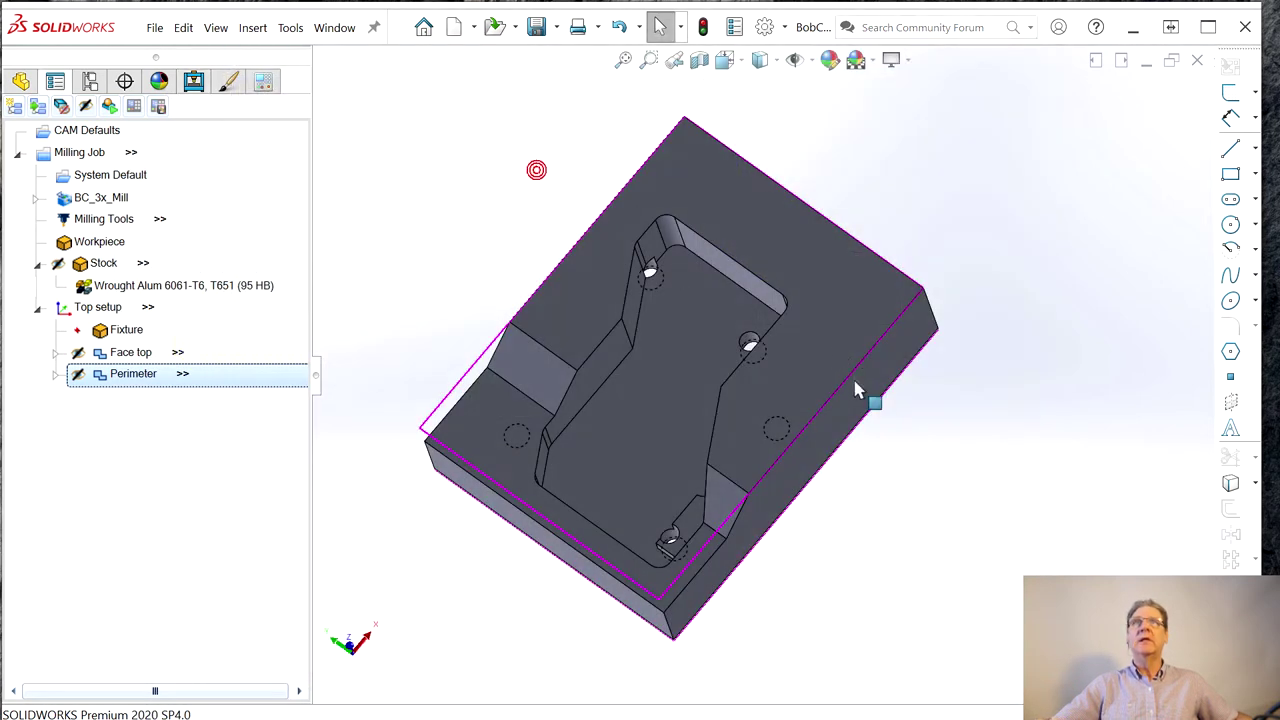
right_click(740, 271)
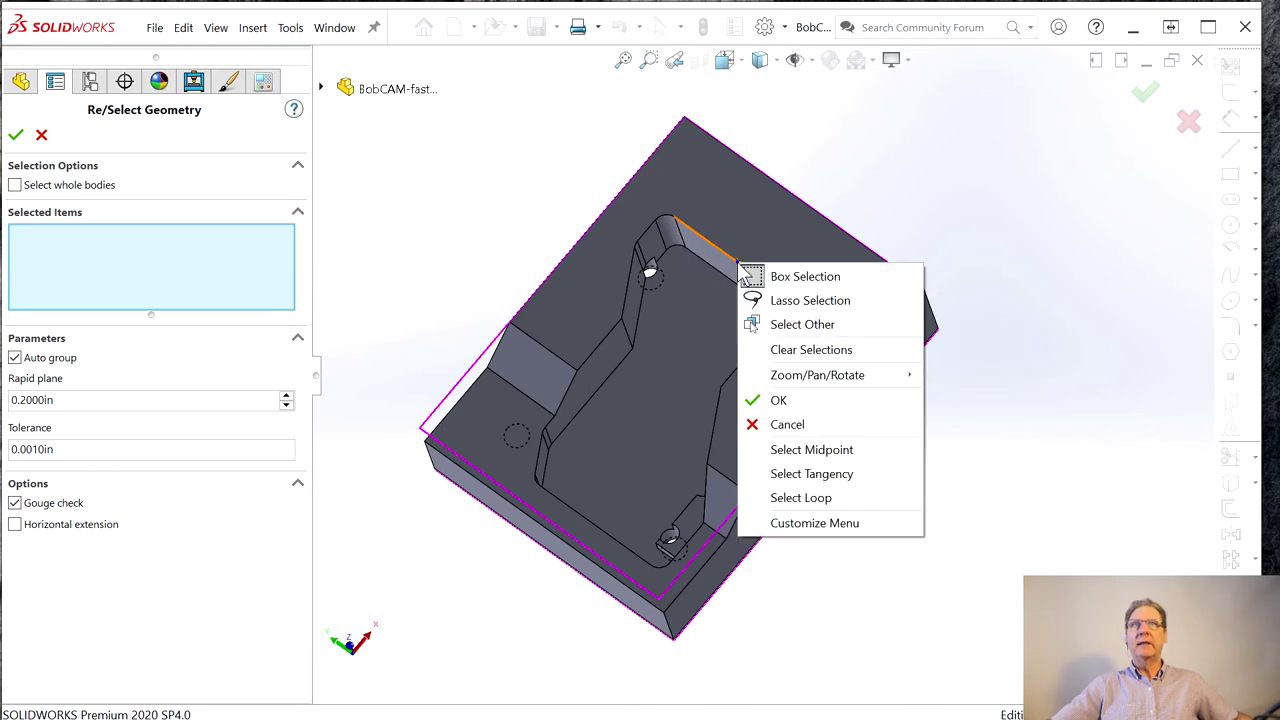
click(805, 475)
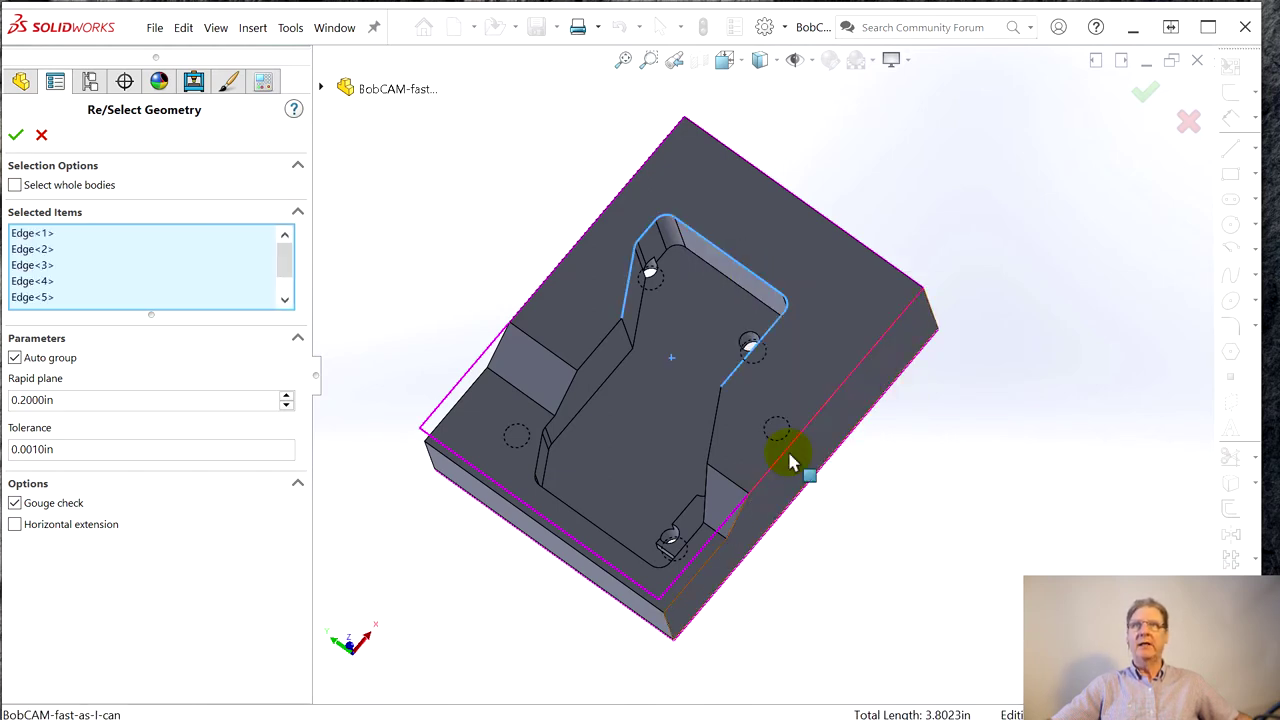
right_click(604, 540)
click(660, 469)
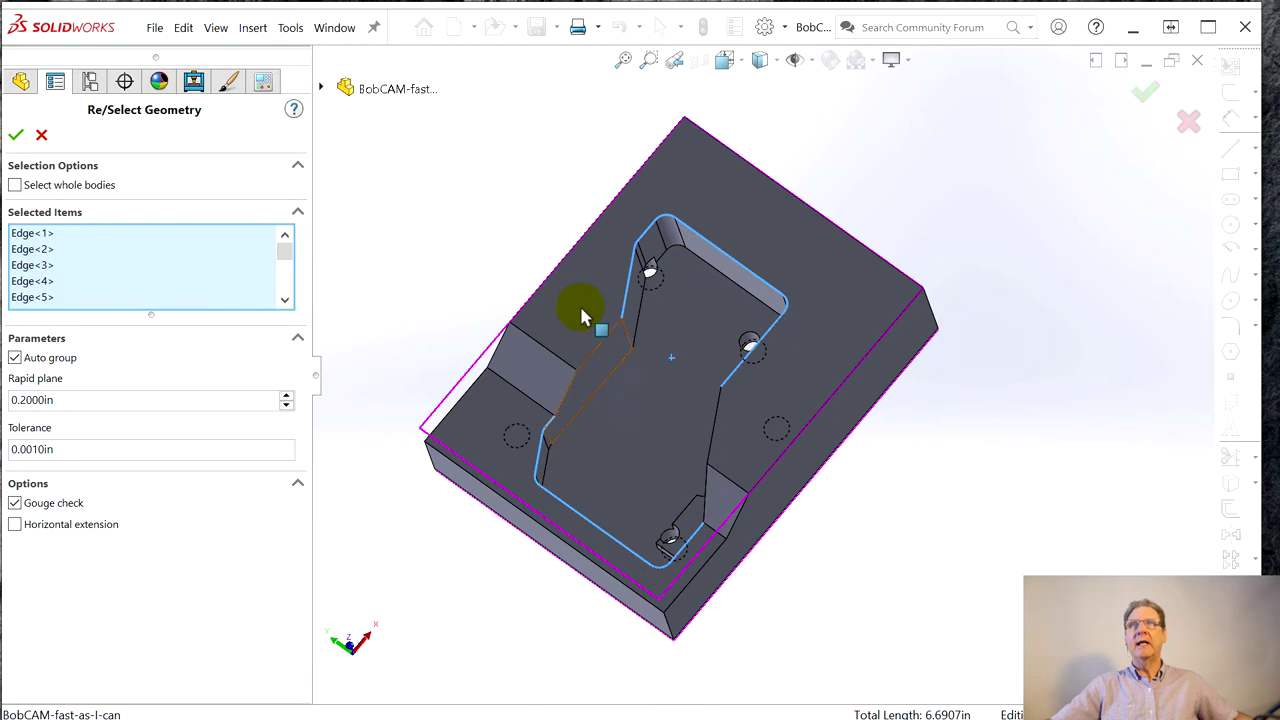
- Add the remaining pocket rim edges along both side cutouts to close the loop, and accept the geometry selection
click(606, 345)
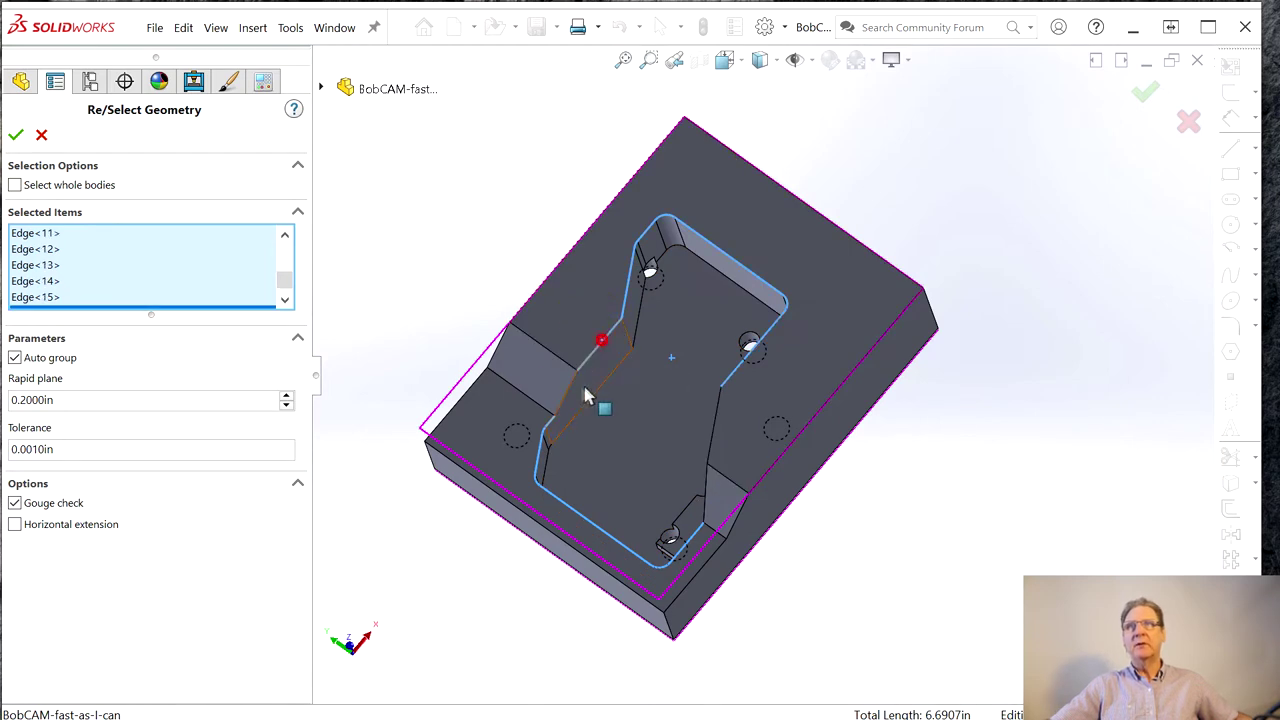
click(568, 398)
middle_drag(663, 480, 771, 551)
scroll(771, 551, down, 5)
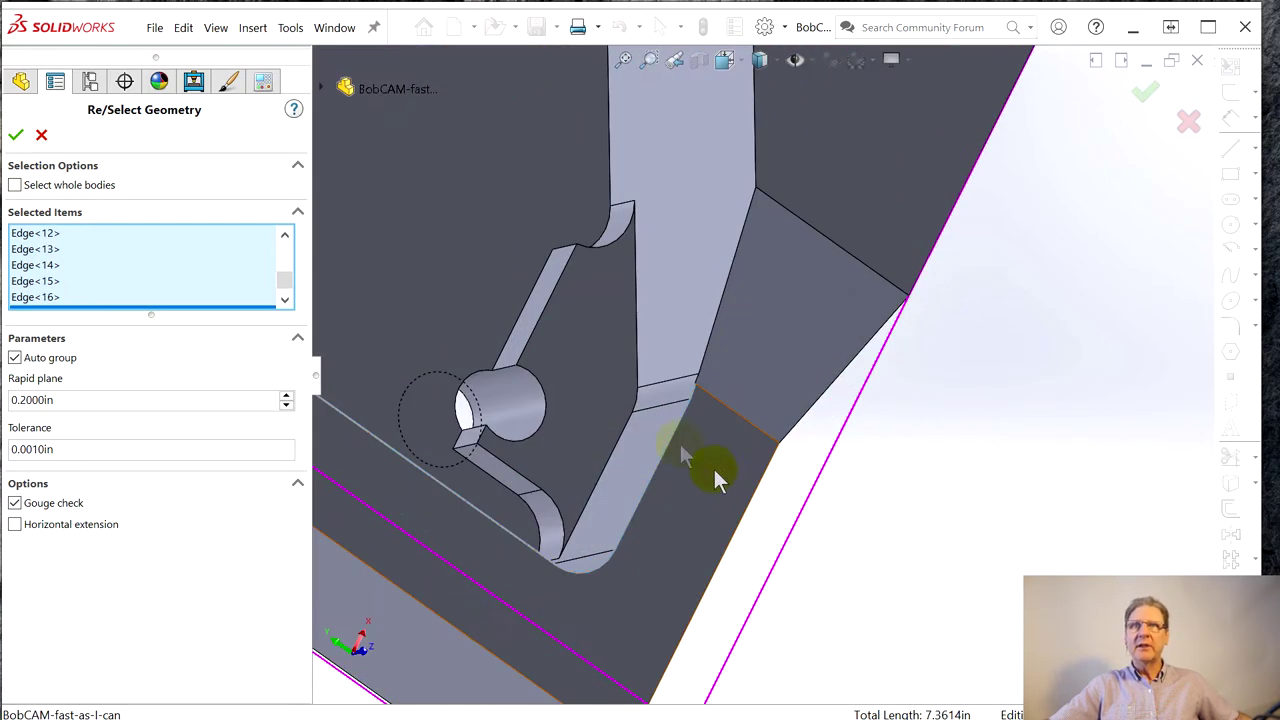
click(694, 384)
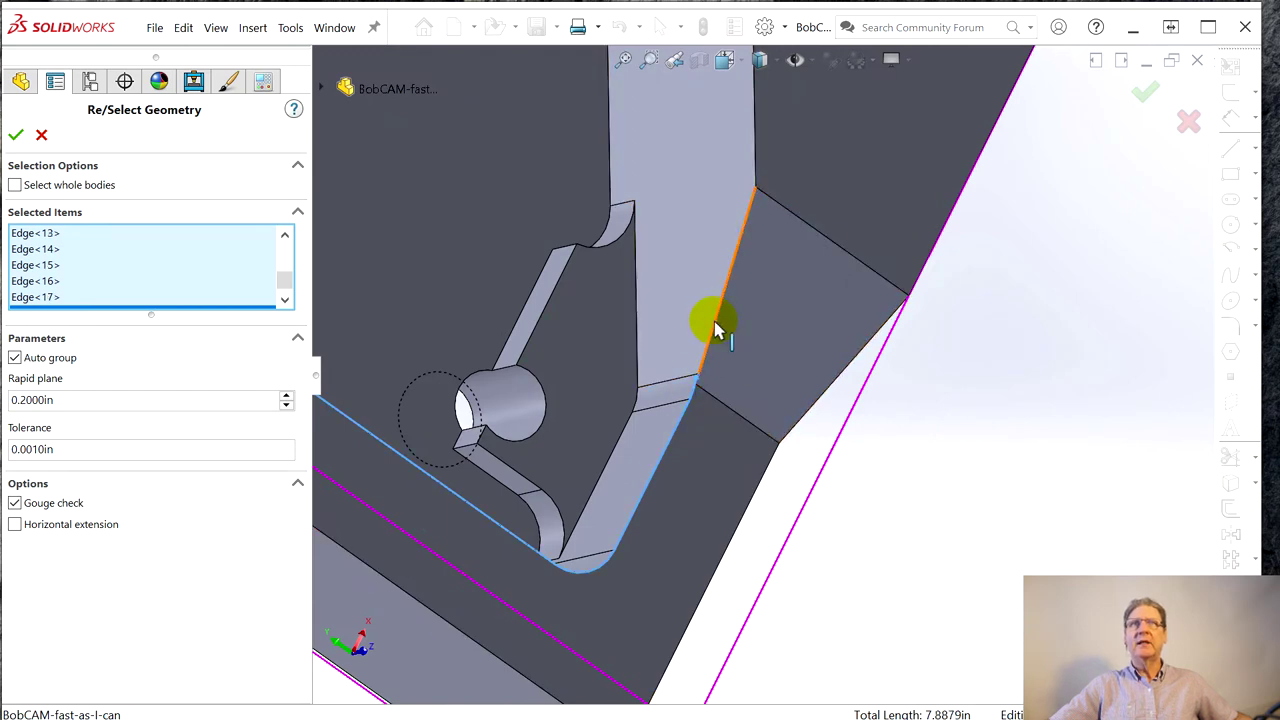
click(716, 330)
scroll(670, 125, down, 3)
click(681, 60)
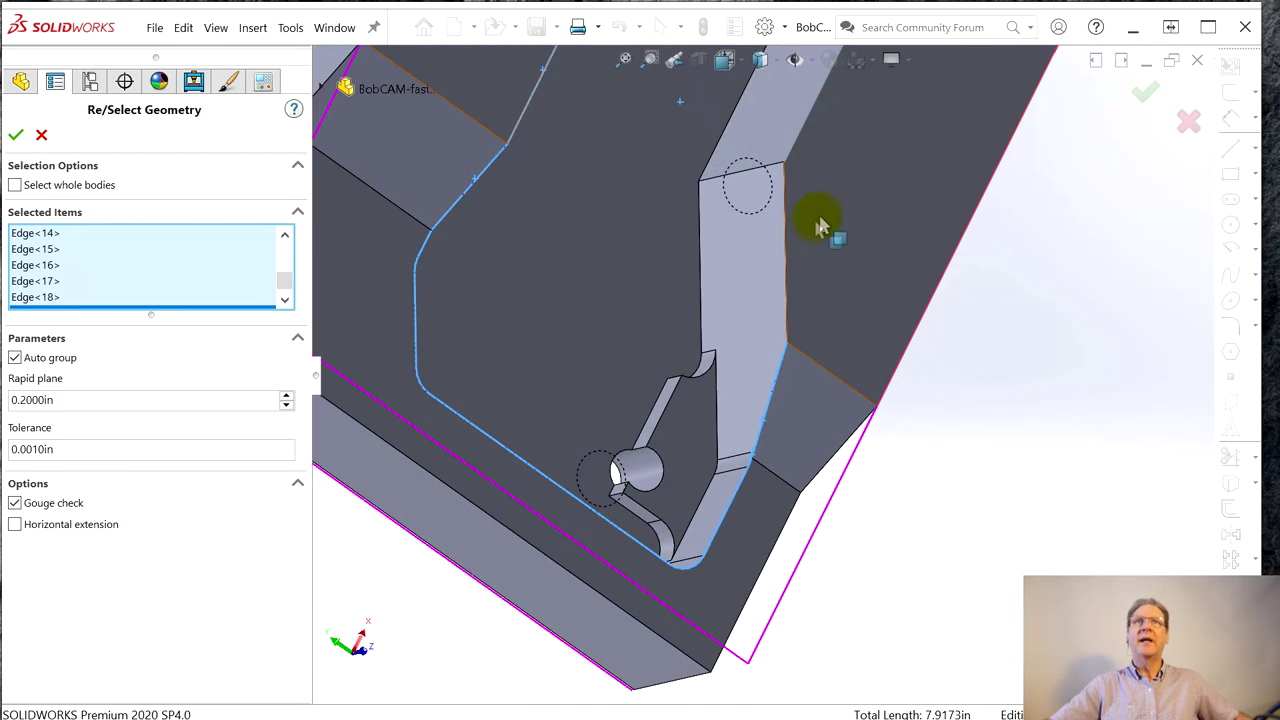
click(785, 258)
middle_drag(780, 251, 1088, 241)
scroll(1075, 231, up, 2)
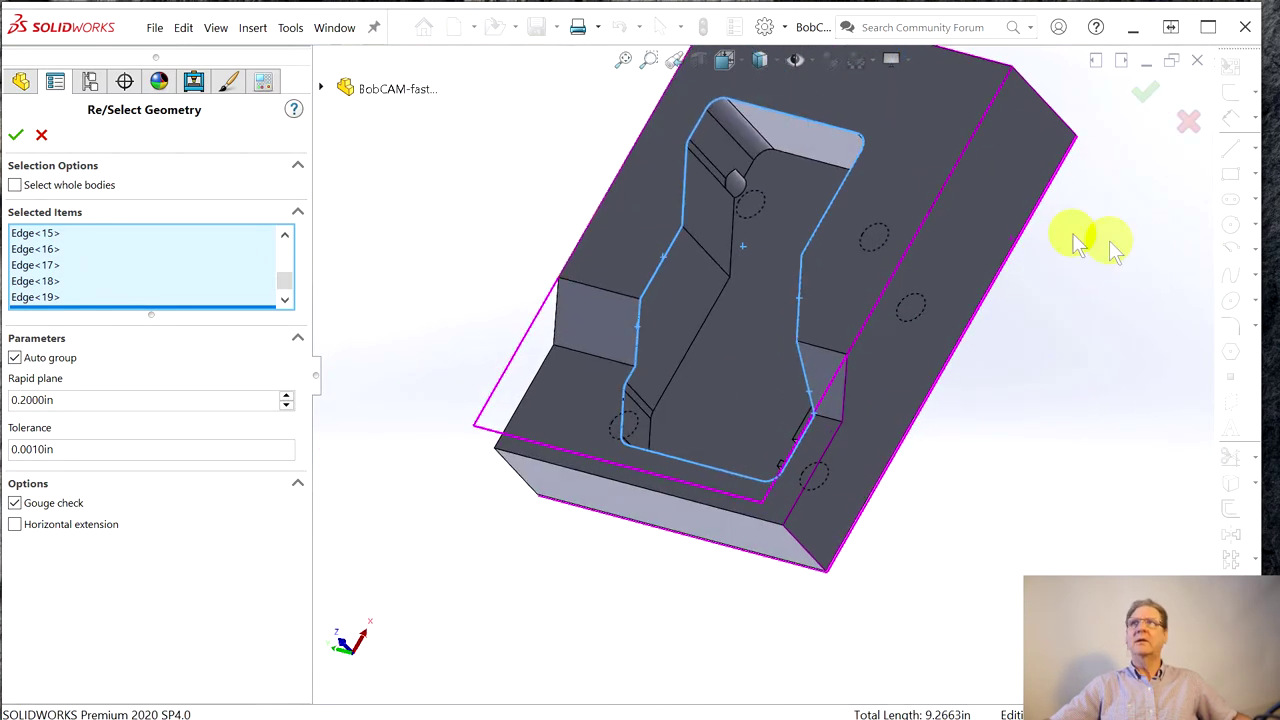
click(17, 137)
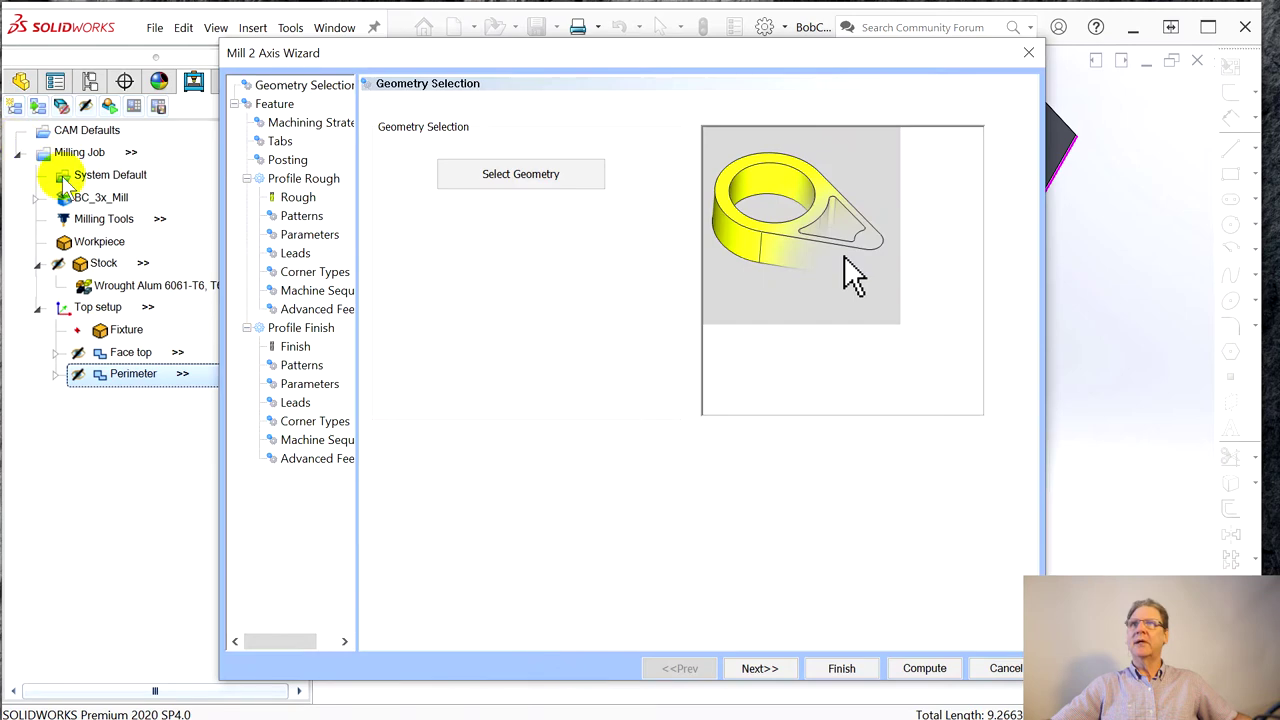
- Set the feature's total depth by picking the vertex at the notch beside the pocket's lower hole, and proceed to the machining strategy
click(759, 669)
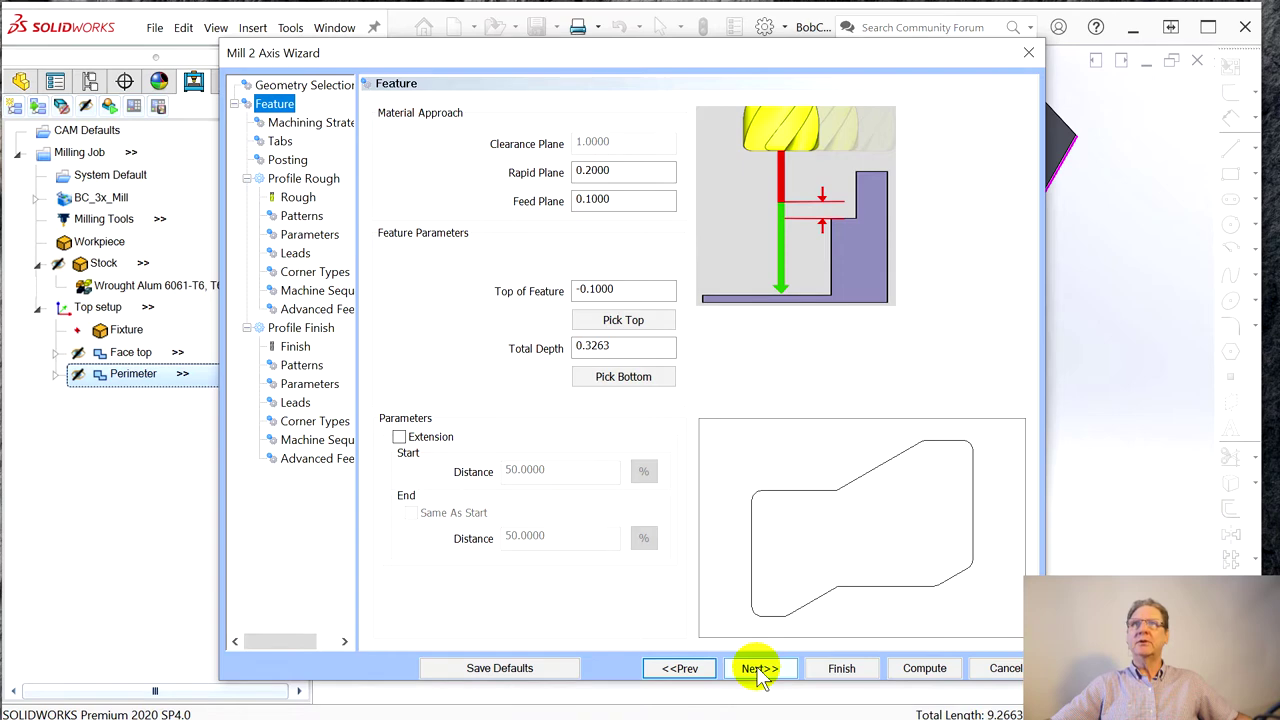
click(620, 378)
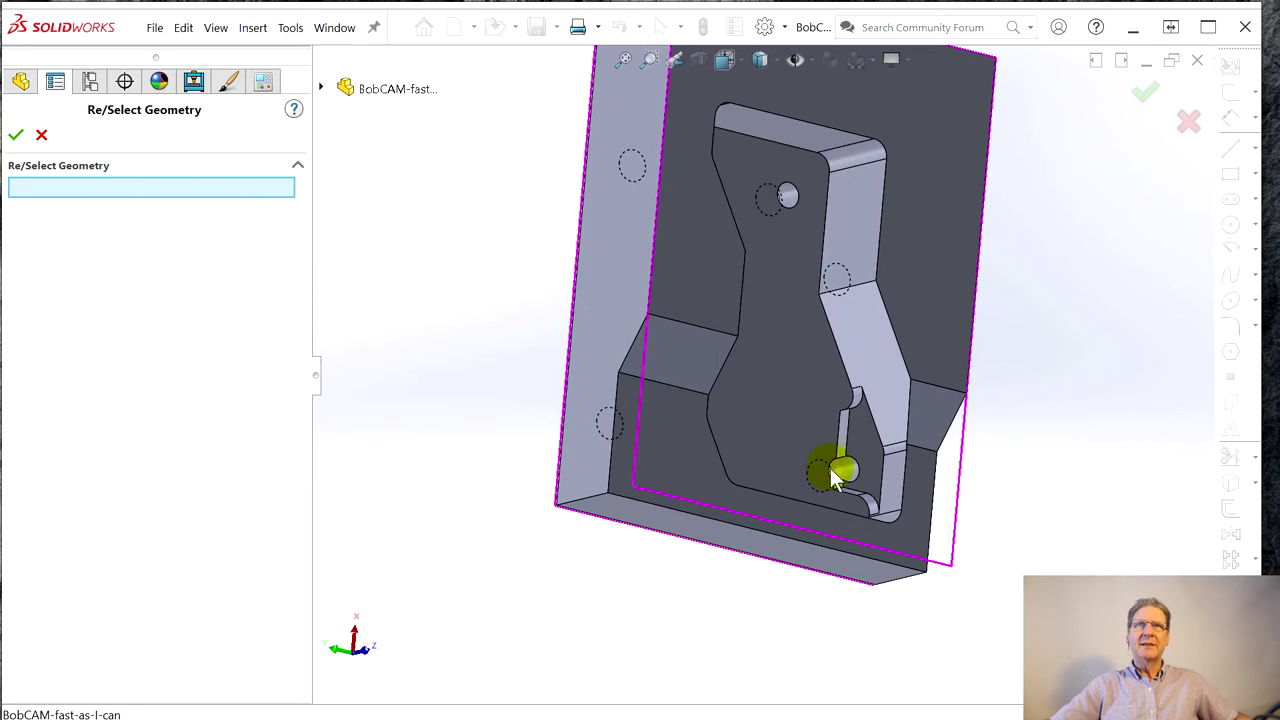
click(853, 416)
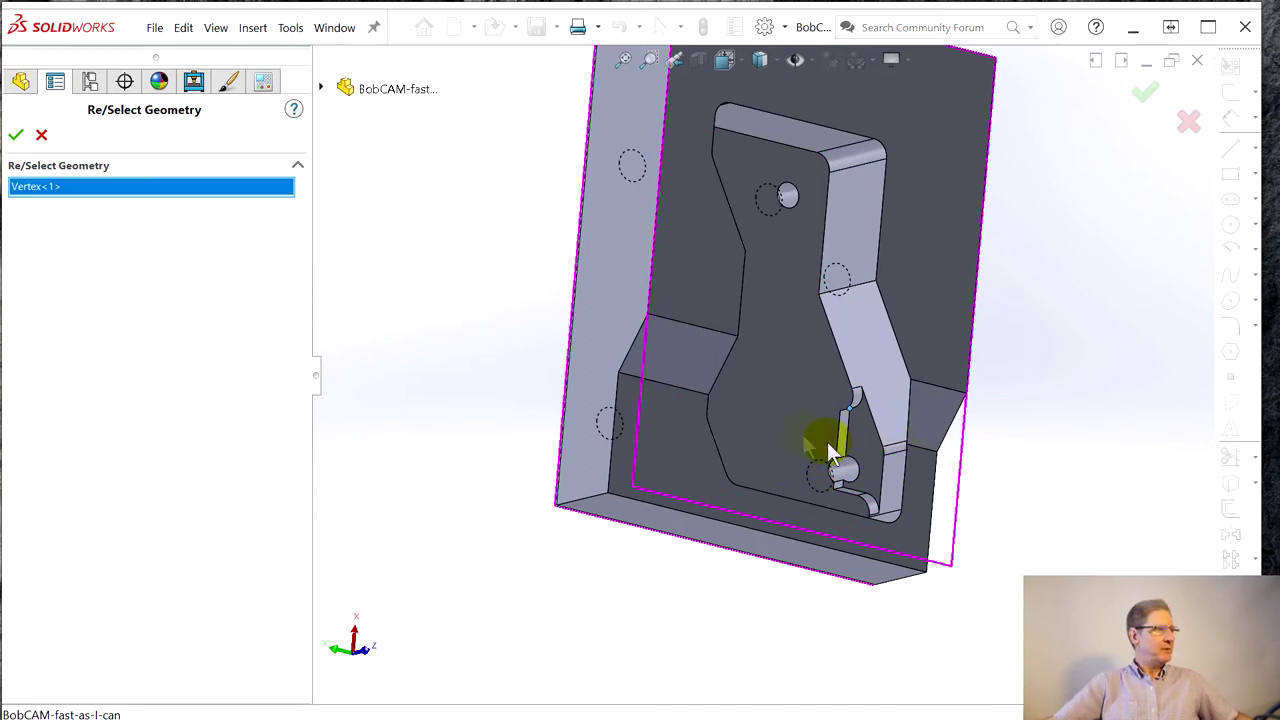
click(16, 134)
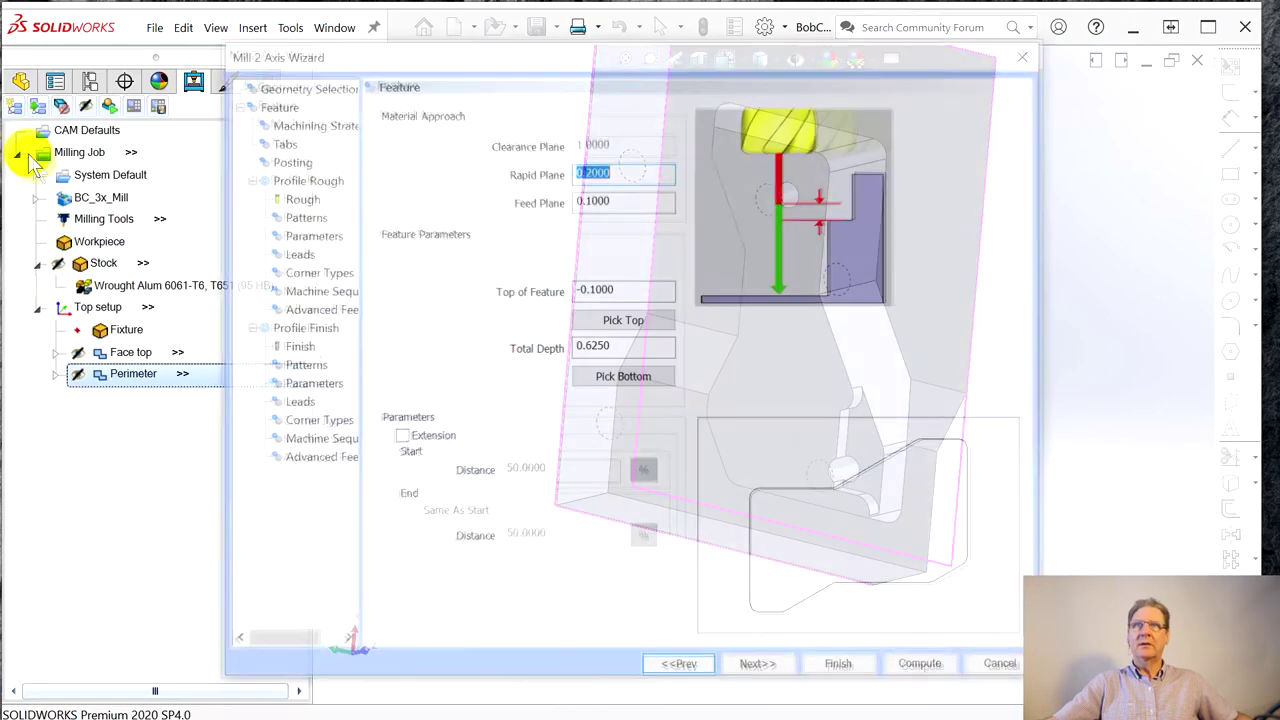
click(762, 670)
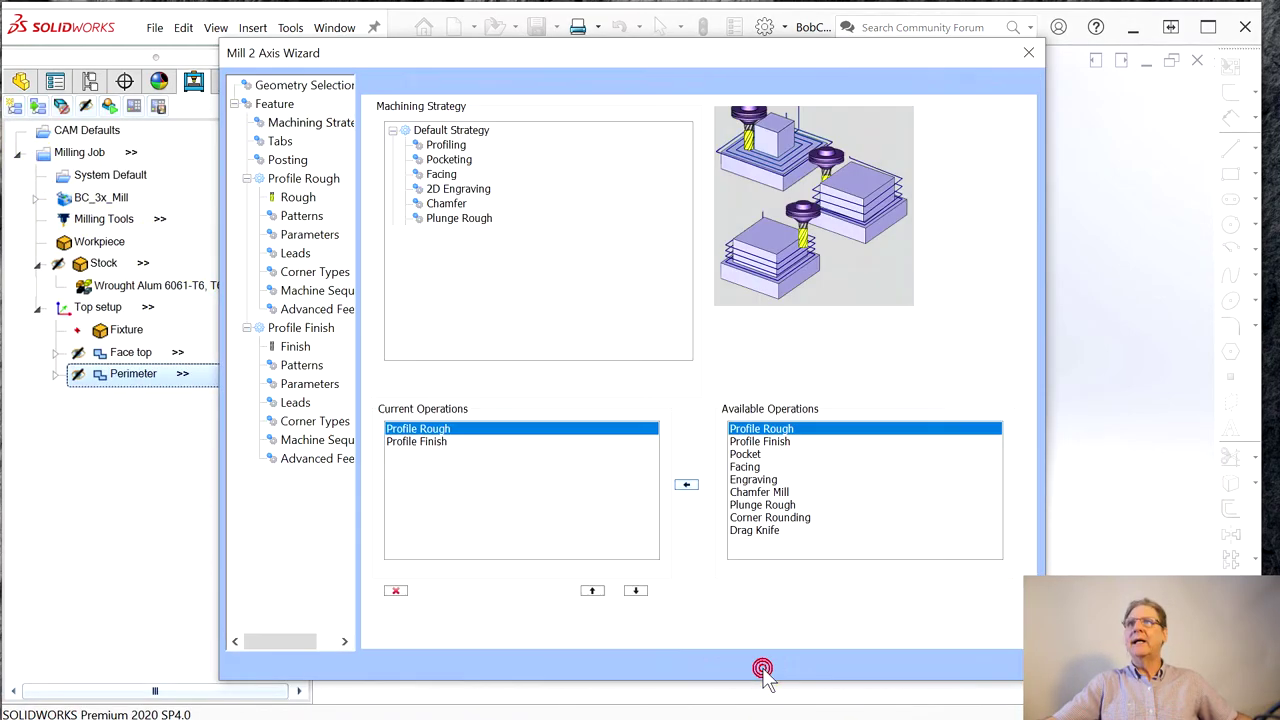
click(423, 443)
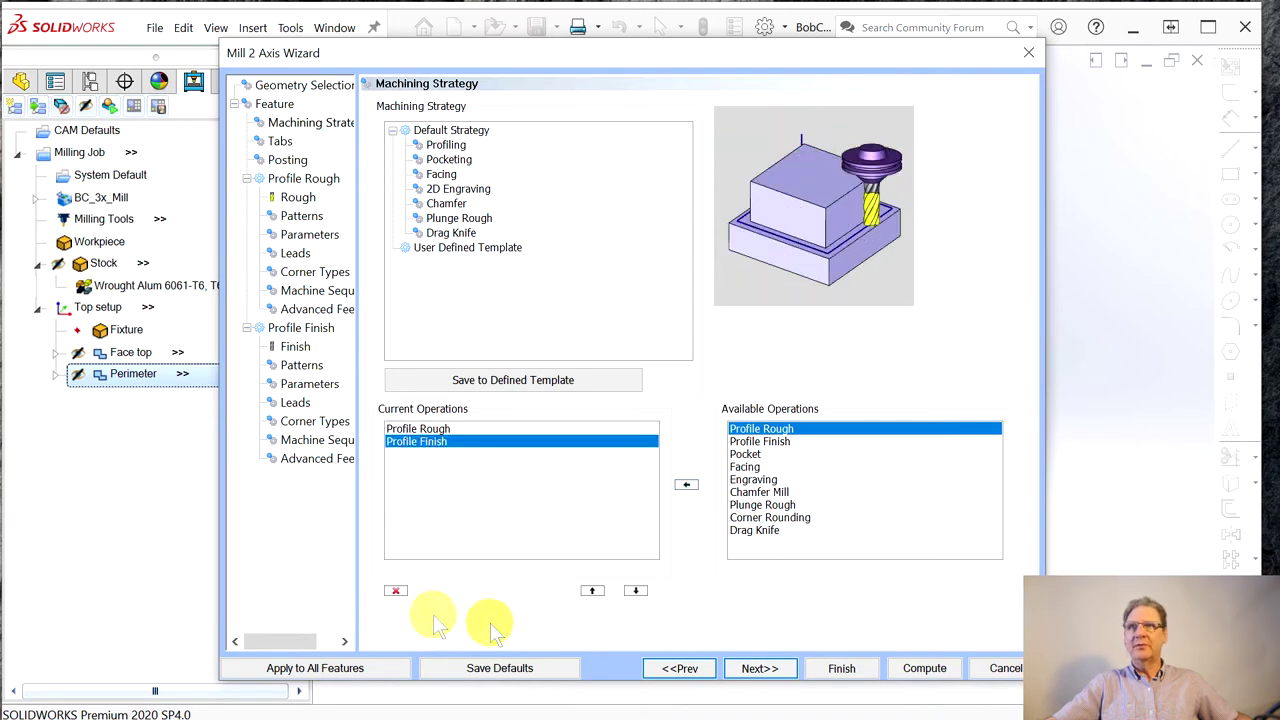
click(395, 590)
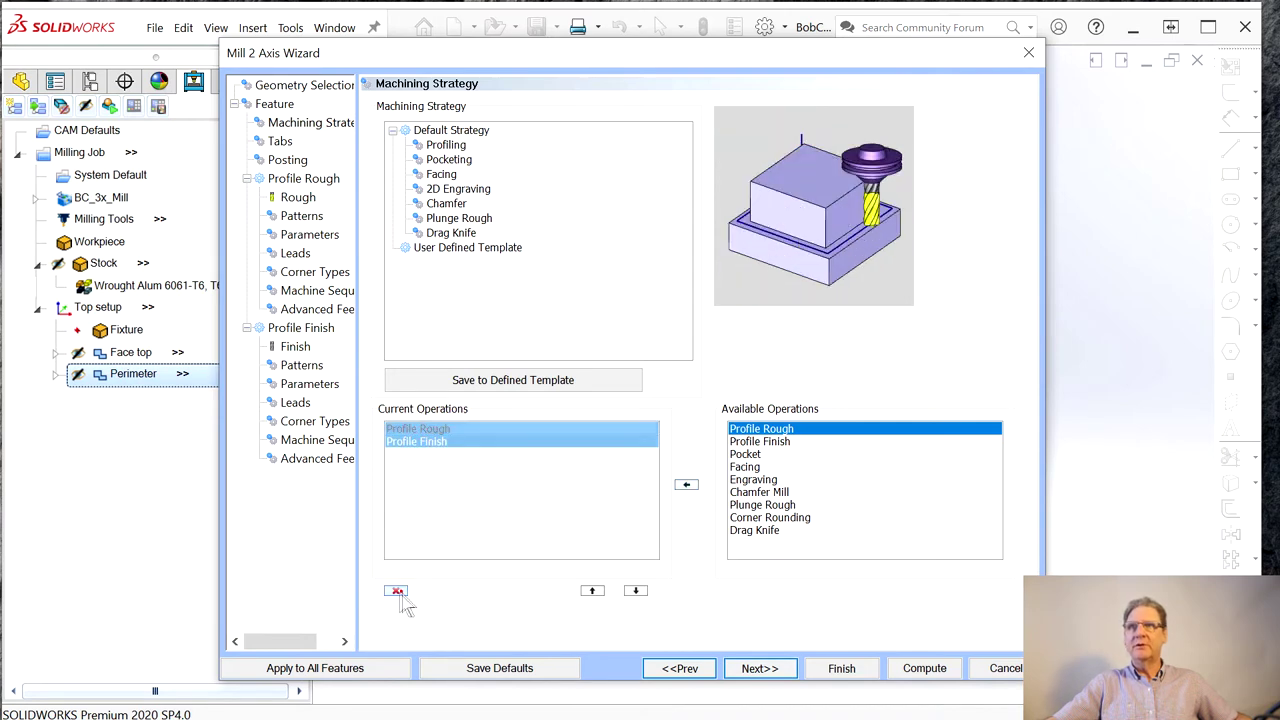
click(775, 670)
click(765, 670)
click(764, 669)
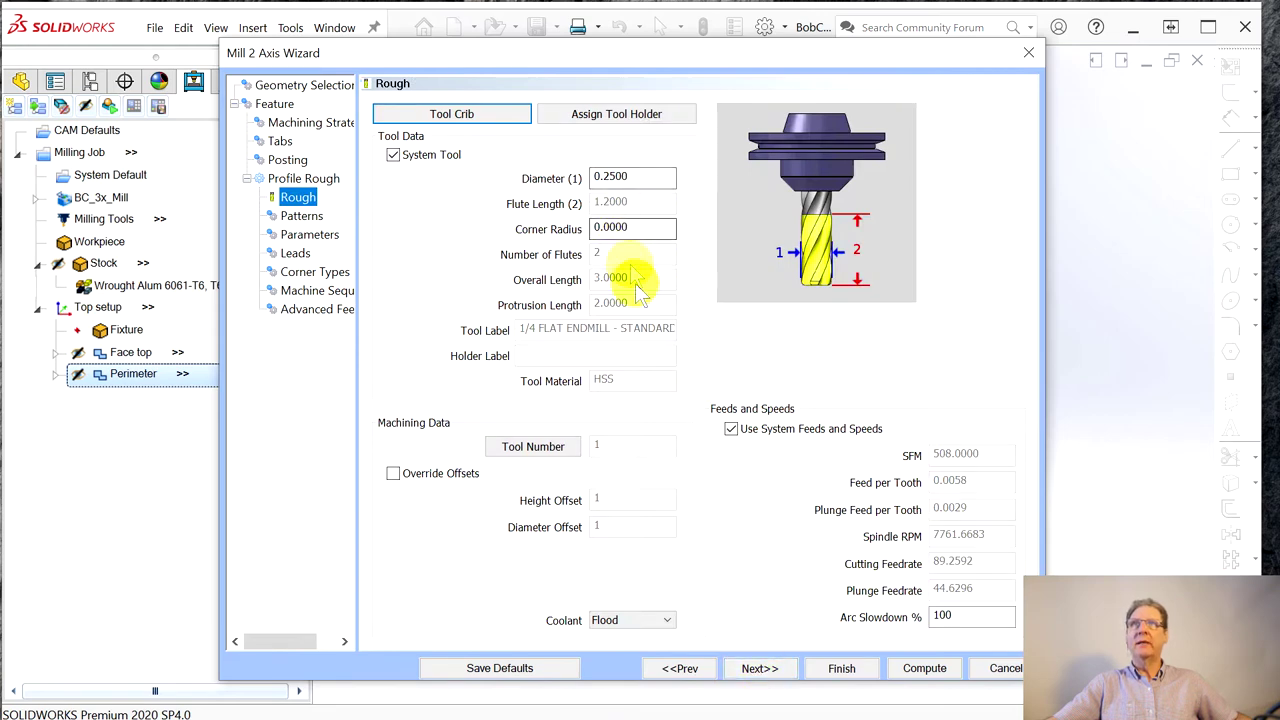
click(770, 675)
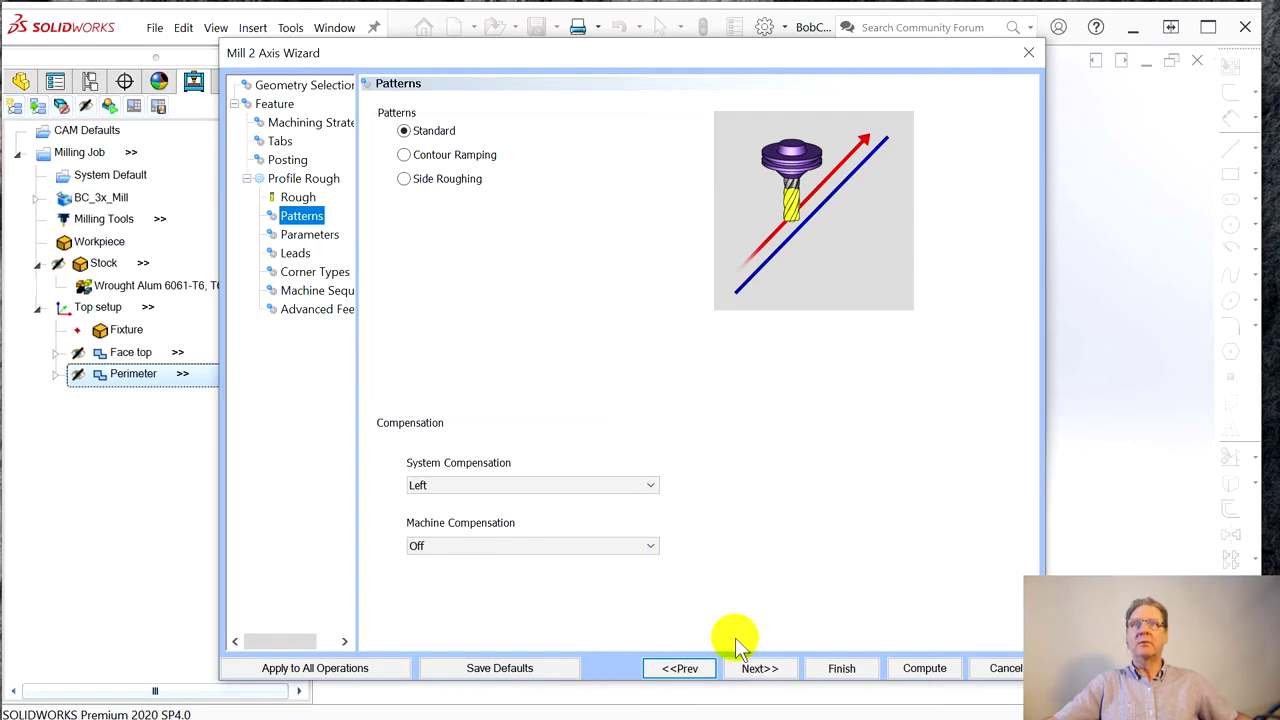
click(690, 672)
click(690, 672)
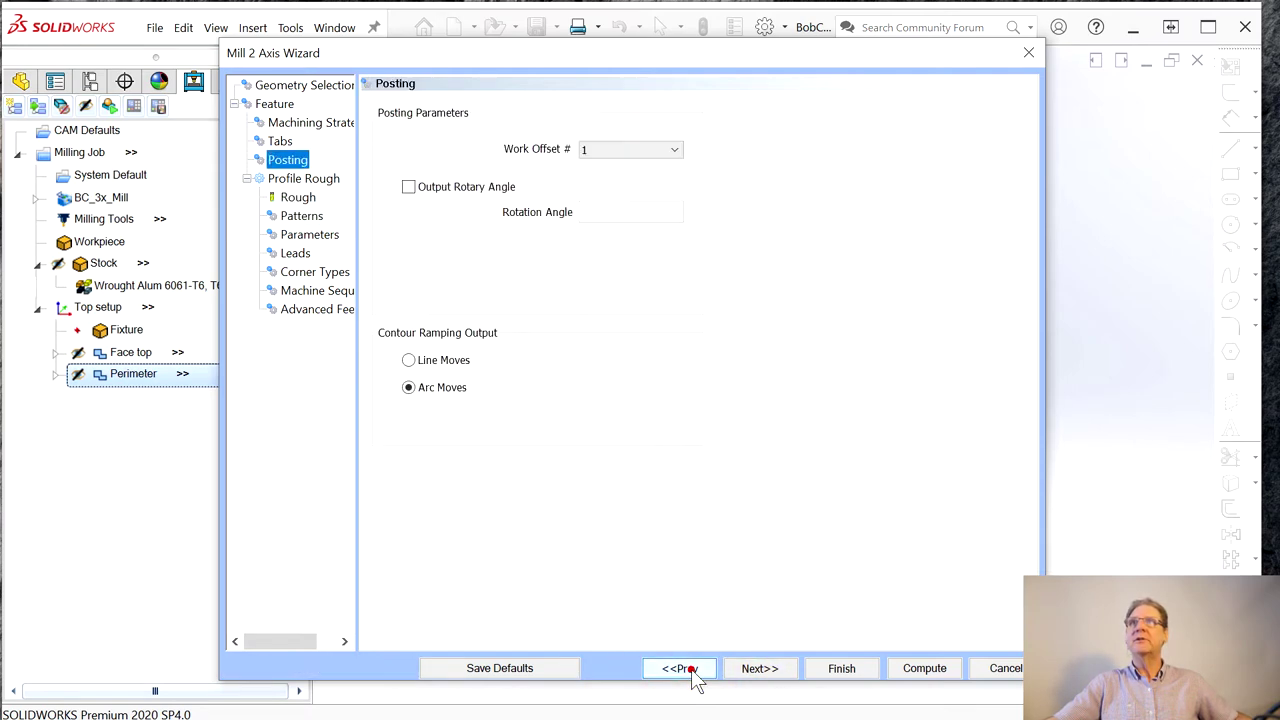
click(690, 672)
click(690, 672)
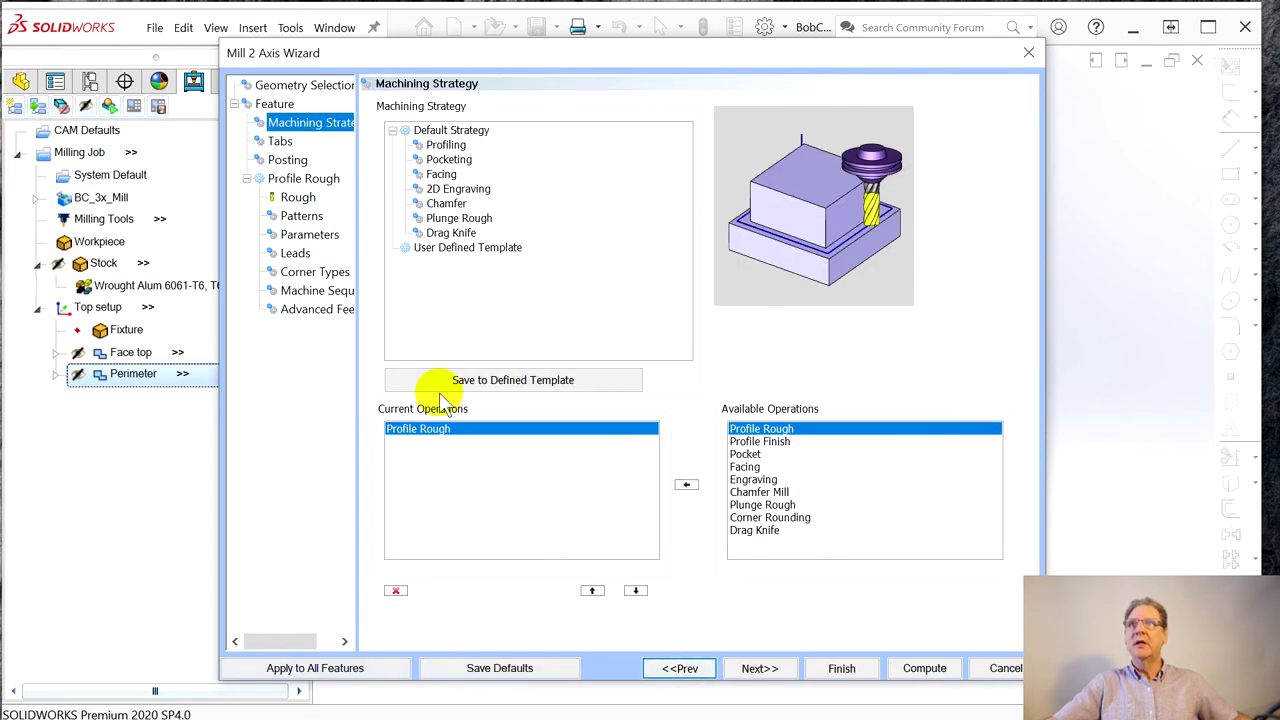
- Replace the Profile Rough operation with the Pocketing strategy and remove its Profile Finish, keeping only Pocket
click(396, 590)
click(440, 160)
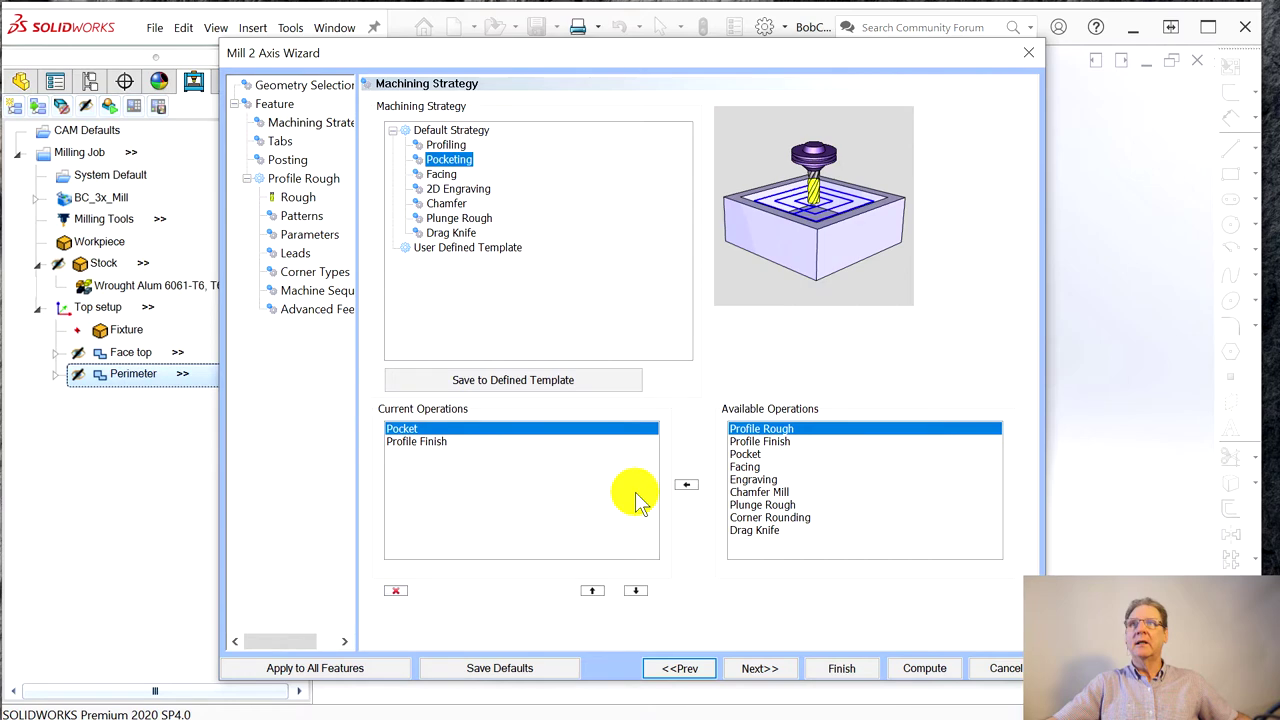
click(415, 441)
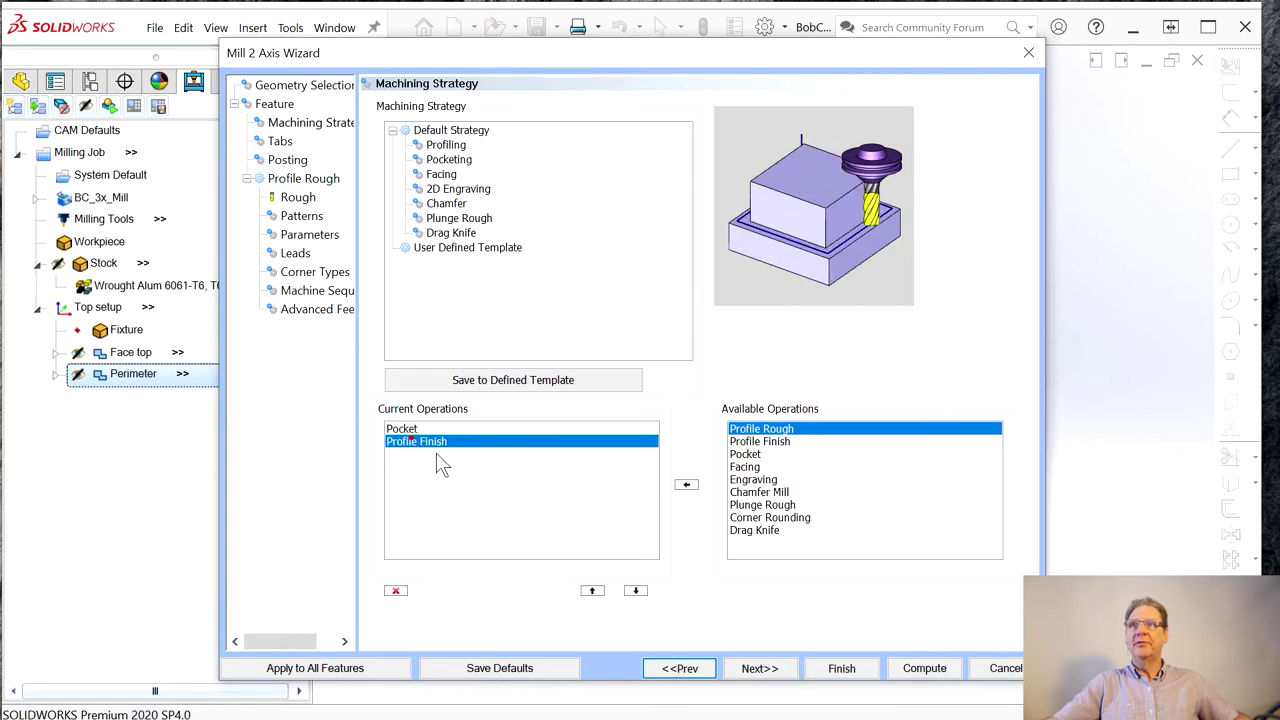
click(396, 591)
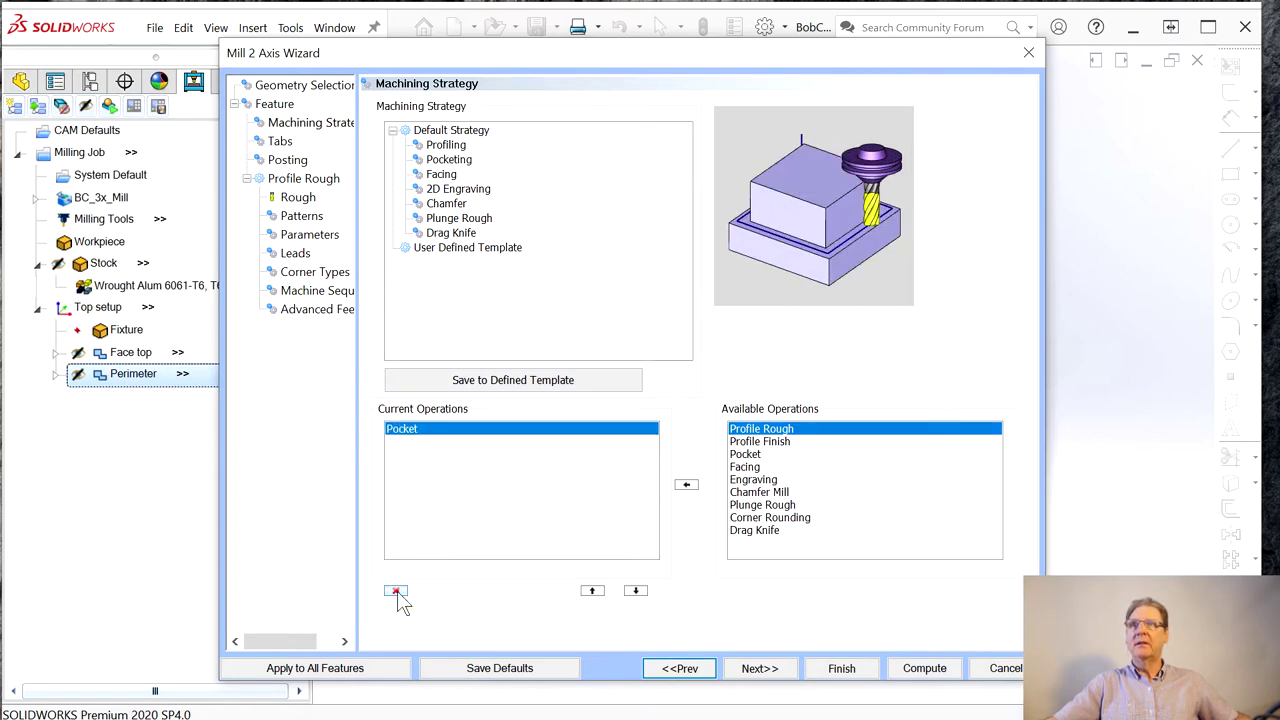
click(431, 428)
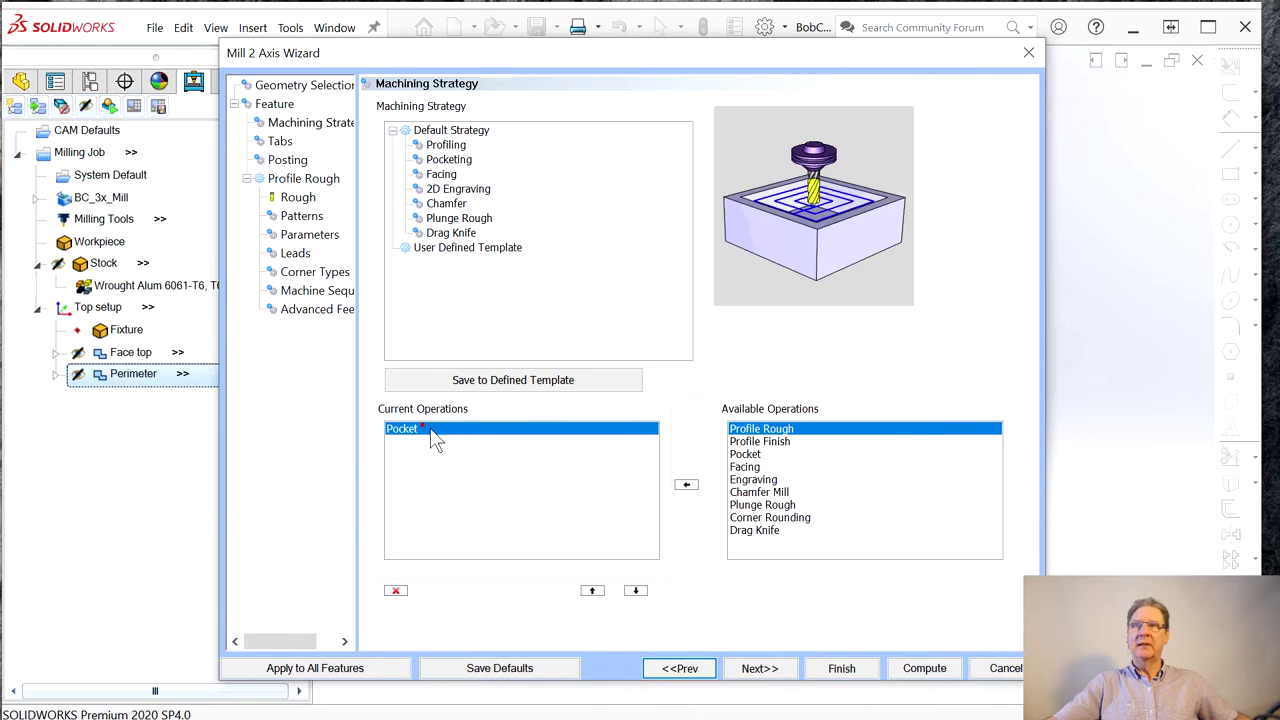
- Keep the default posting, tool and Standard Pocket pattern settings, and set the pocket's side allowance to 0
click(757, 668)
click(757, 668)
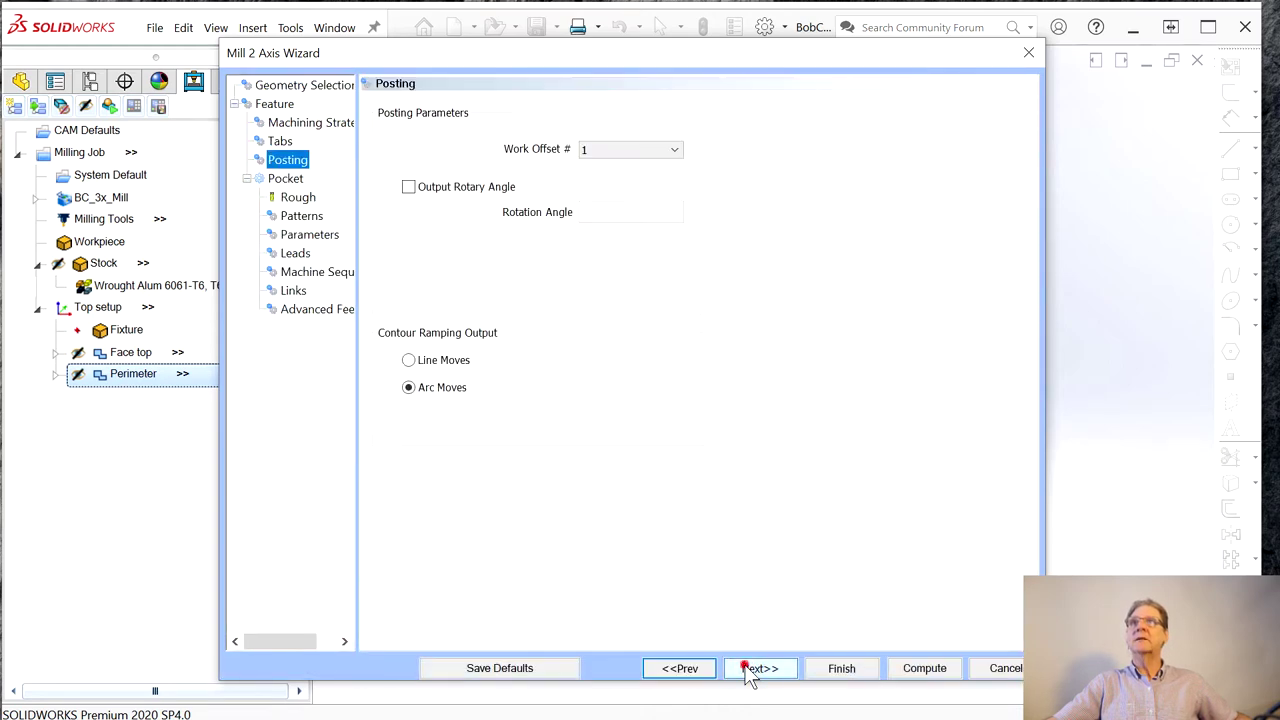
click(757, 668)
click(757, 668)
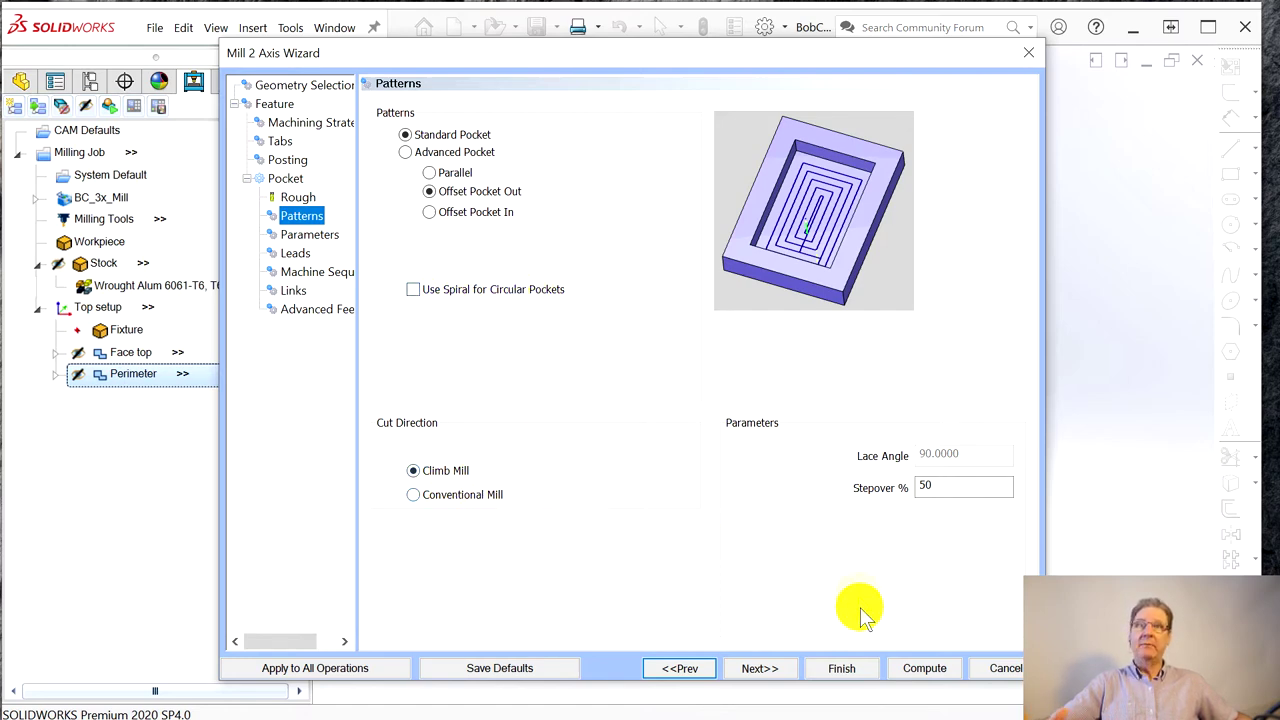
click(753, 670)
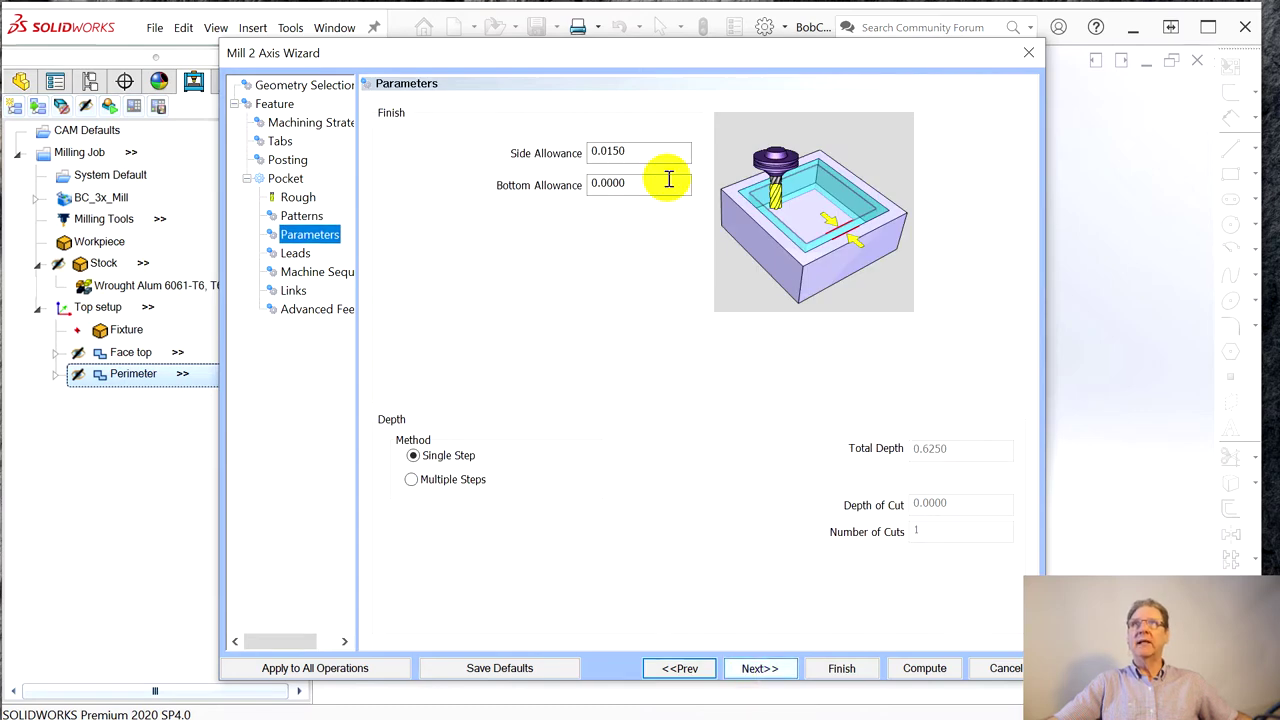
drag(606, 151, 657, 150)
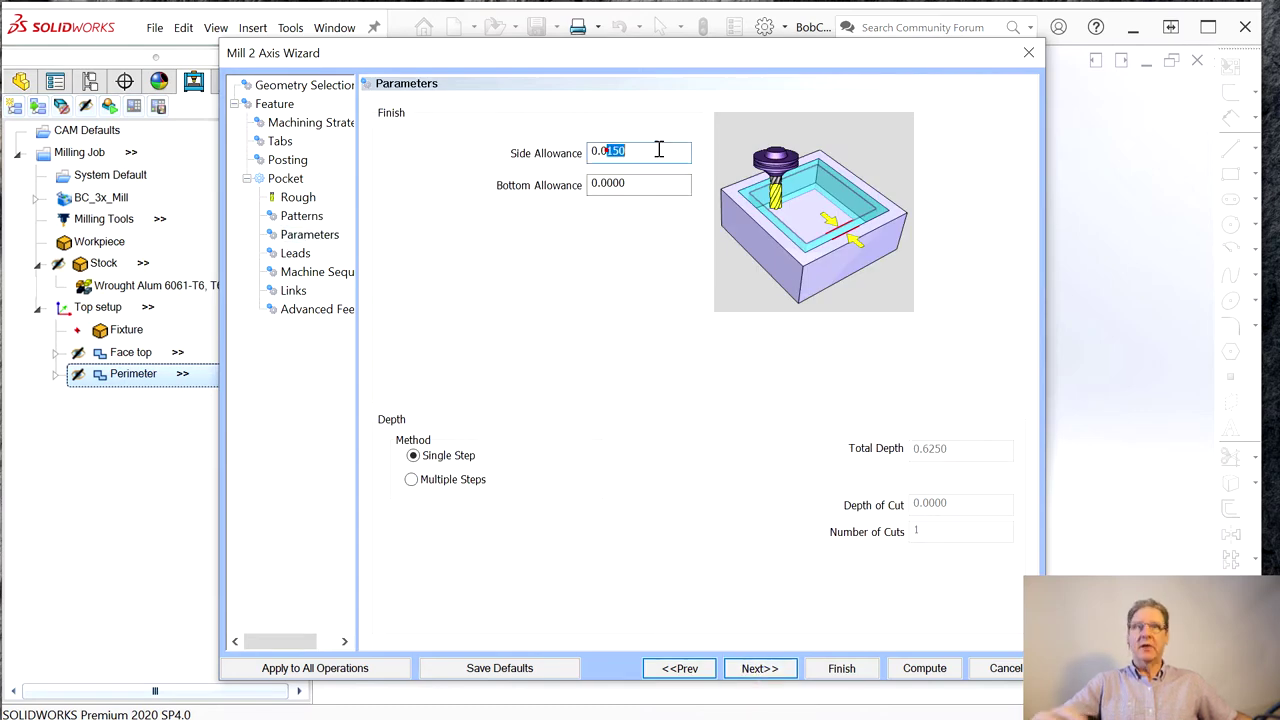
key(BackSpace)
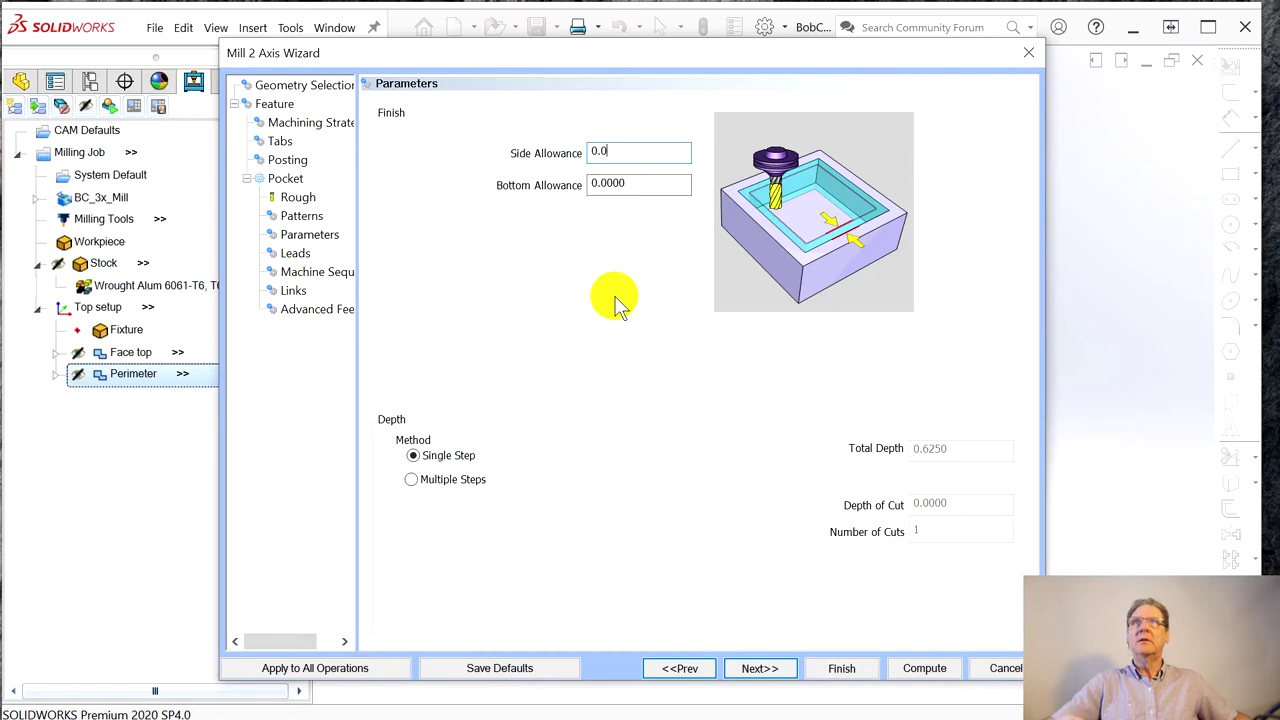
- Cut the pocket in multiple depth steps with a depth of cut of 0.125
click(411, 480)
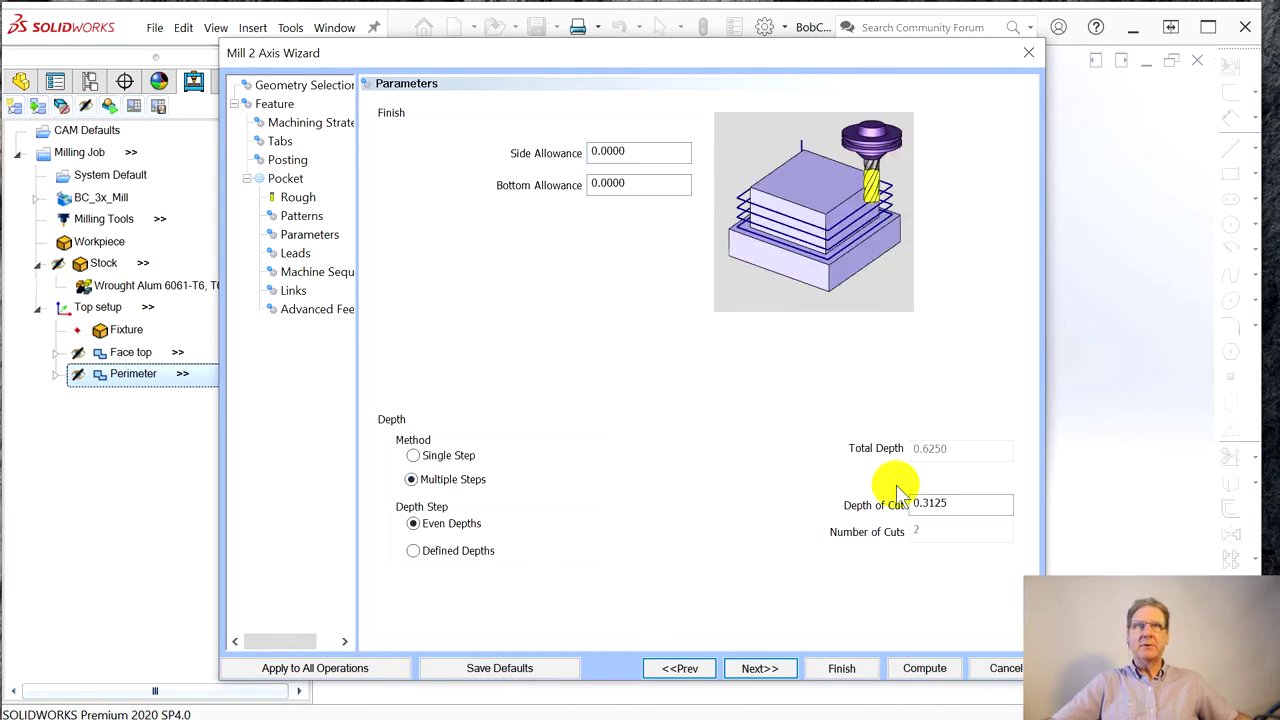
click(926, 503)
drag(926, 505, 985, 500)
text(1)
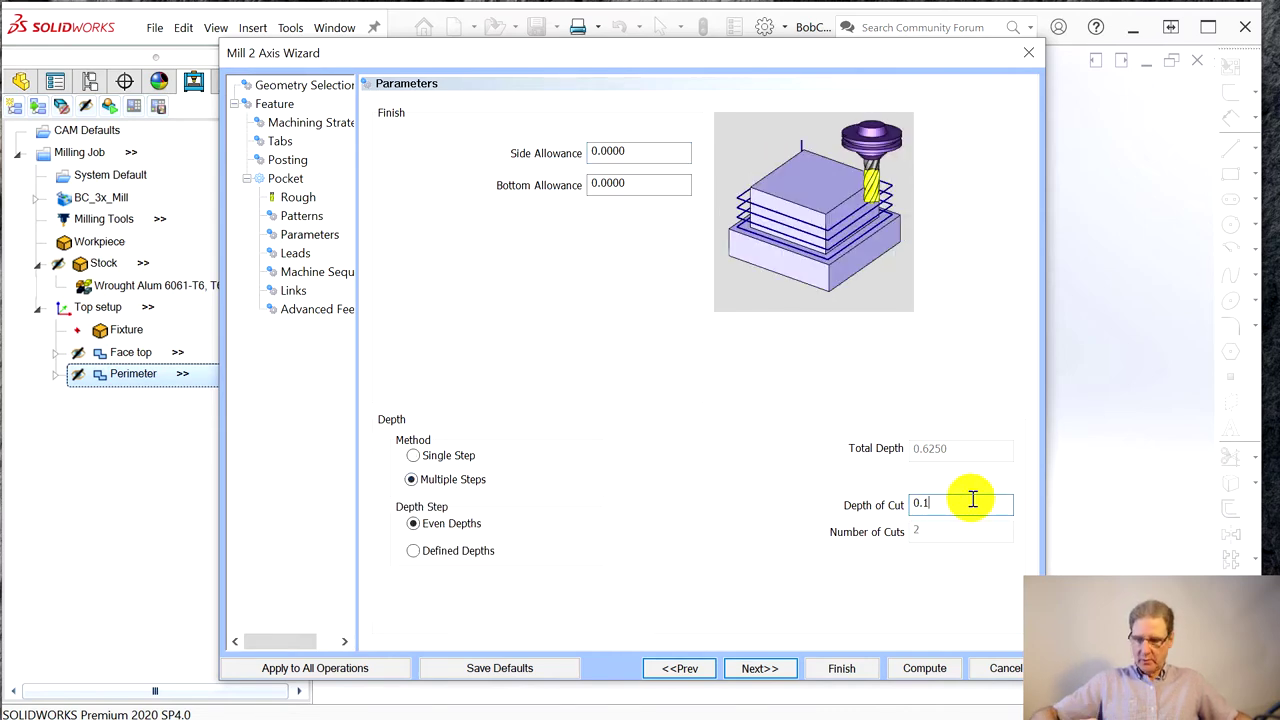
text(25)
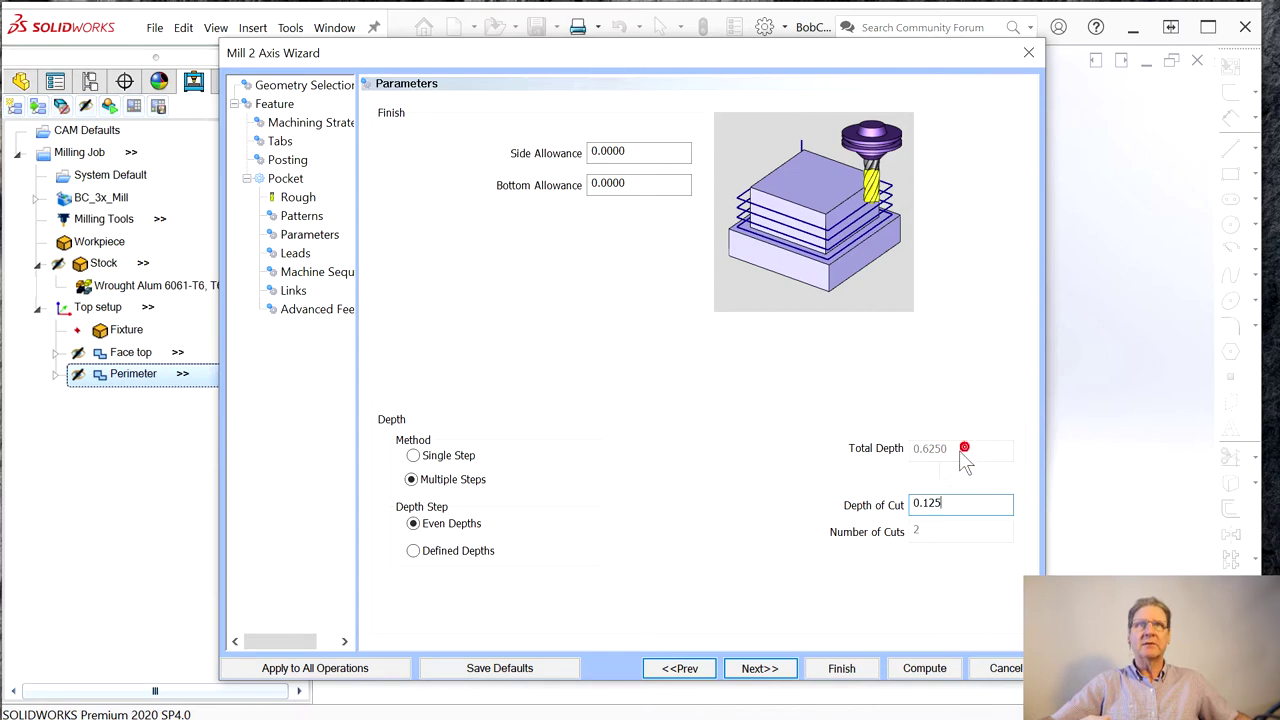
- Keep even depth steps for the pocket and set its entry to a clockwise spiral
click(413, 550)
click(413, 523)
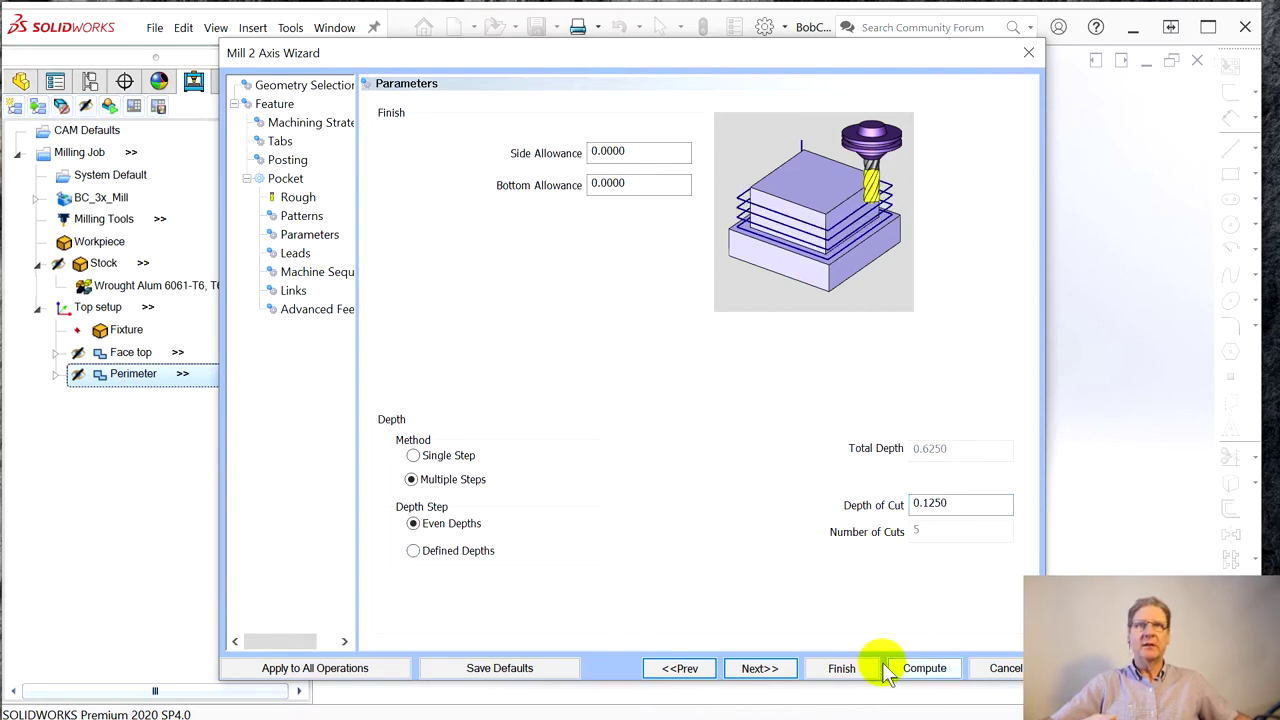
click(765, 668)
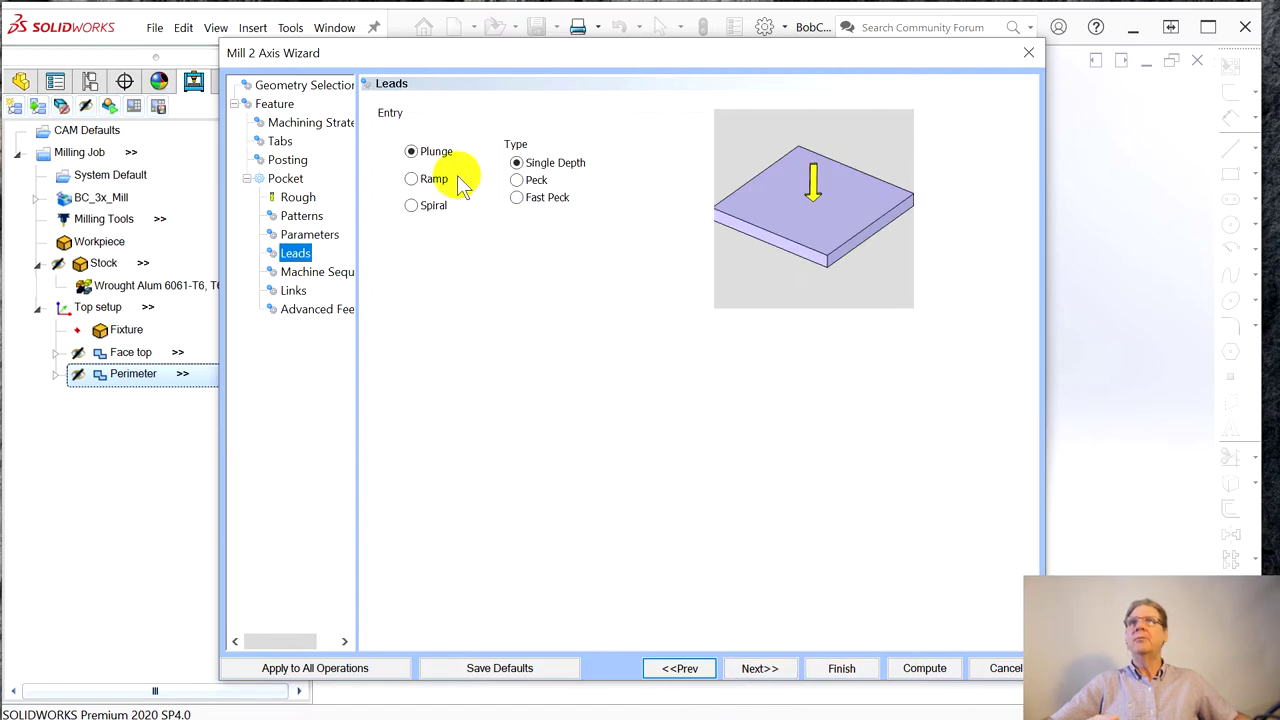
click(414, 207)
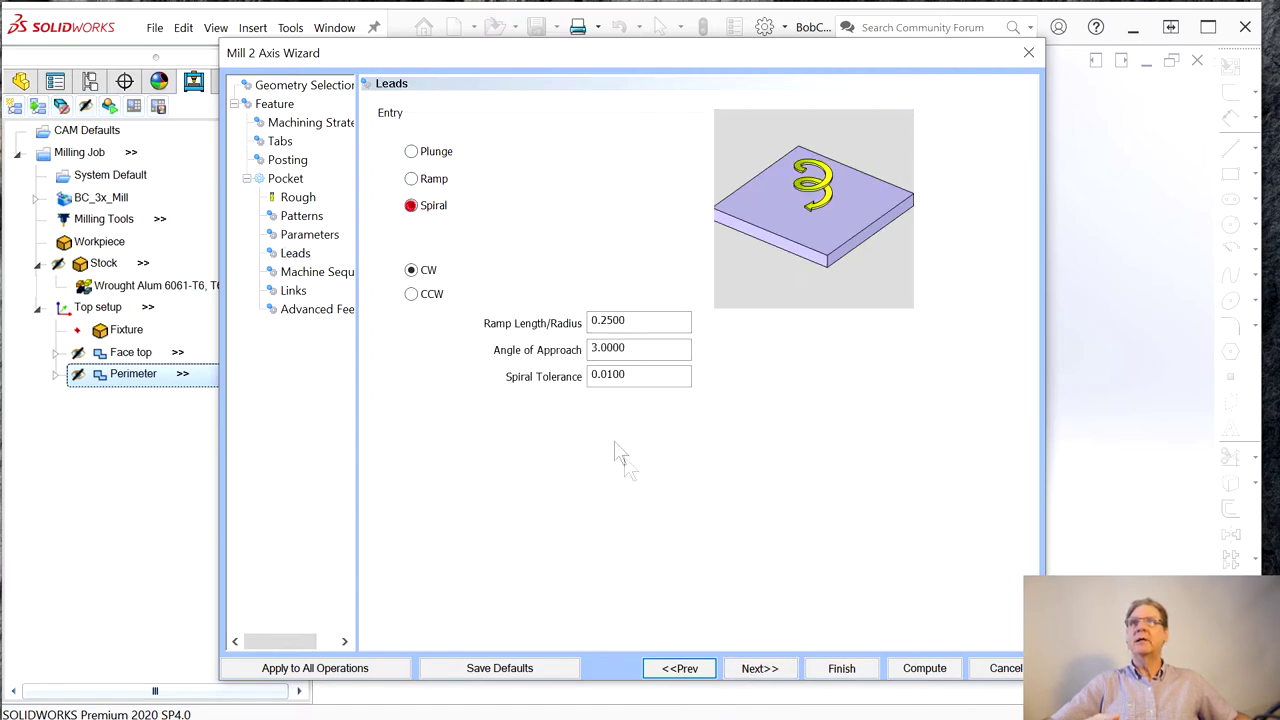
- Keep the closest sort order in the machine sequence and compute the pocket's toolpath
click(776, 670)
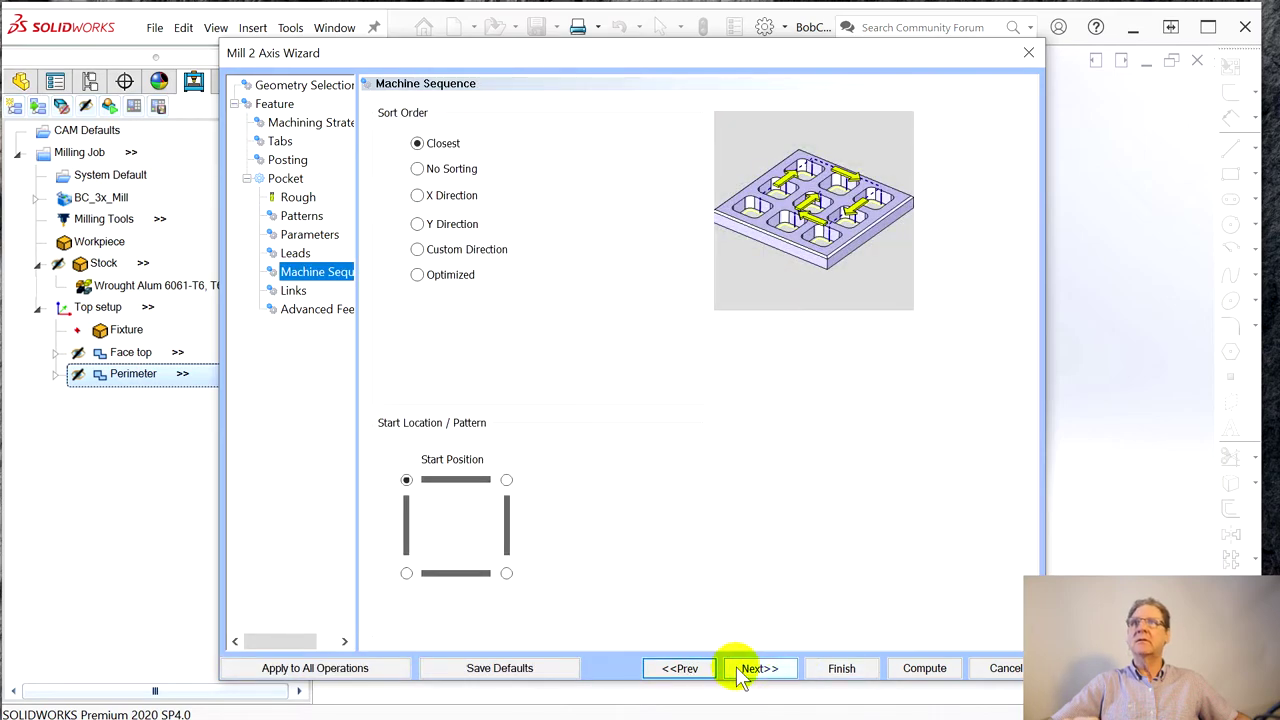
click(930, 672)
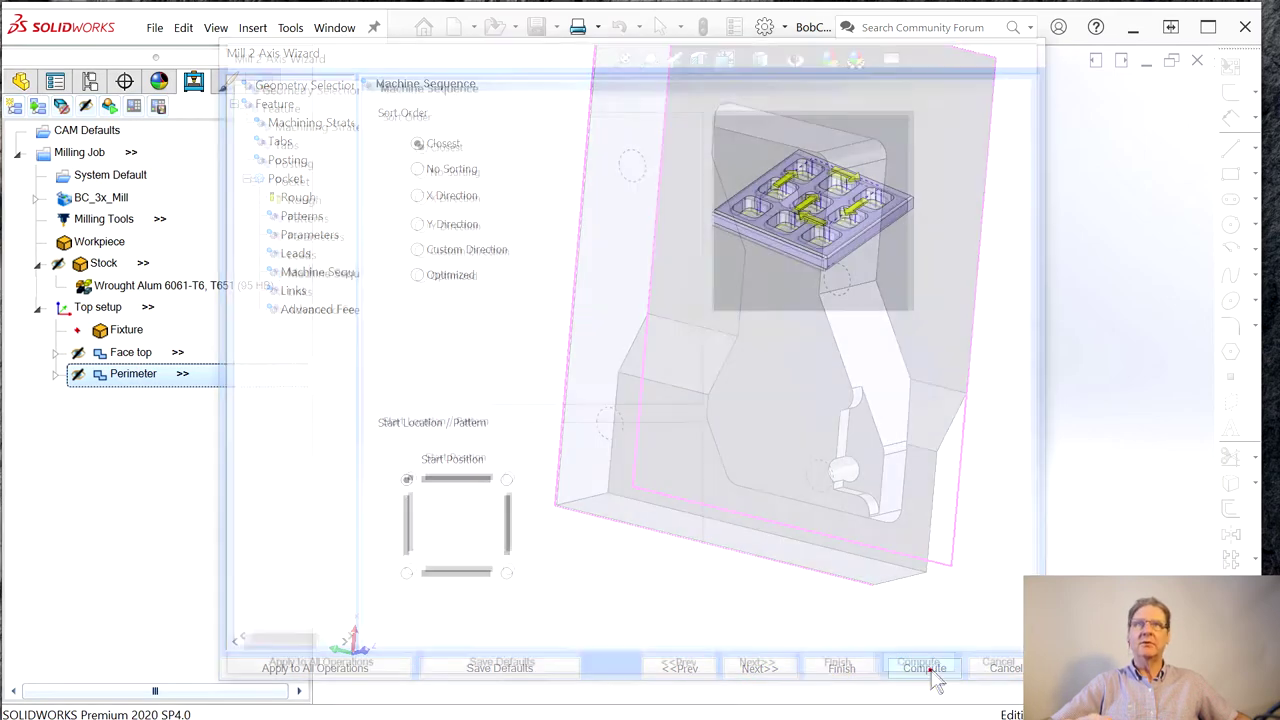
middle_drag(920, 537, 929, 471)
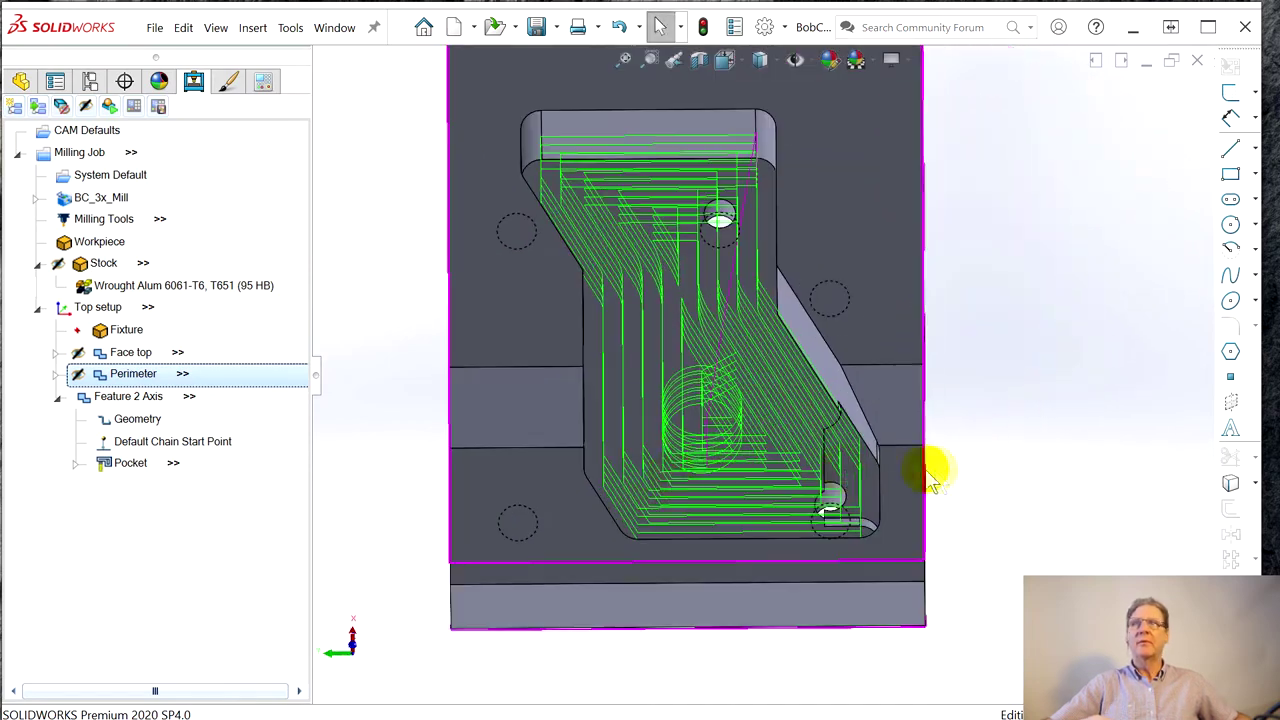
- Rename the new 2-axis feature as Deep pocket
right_click(140, 397)
key(Escape)
key(F2)
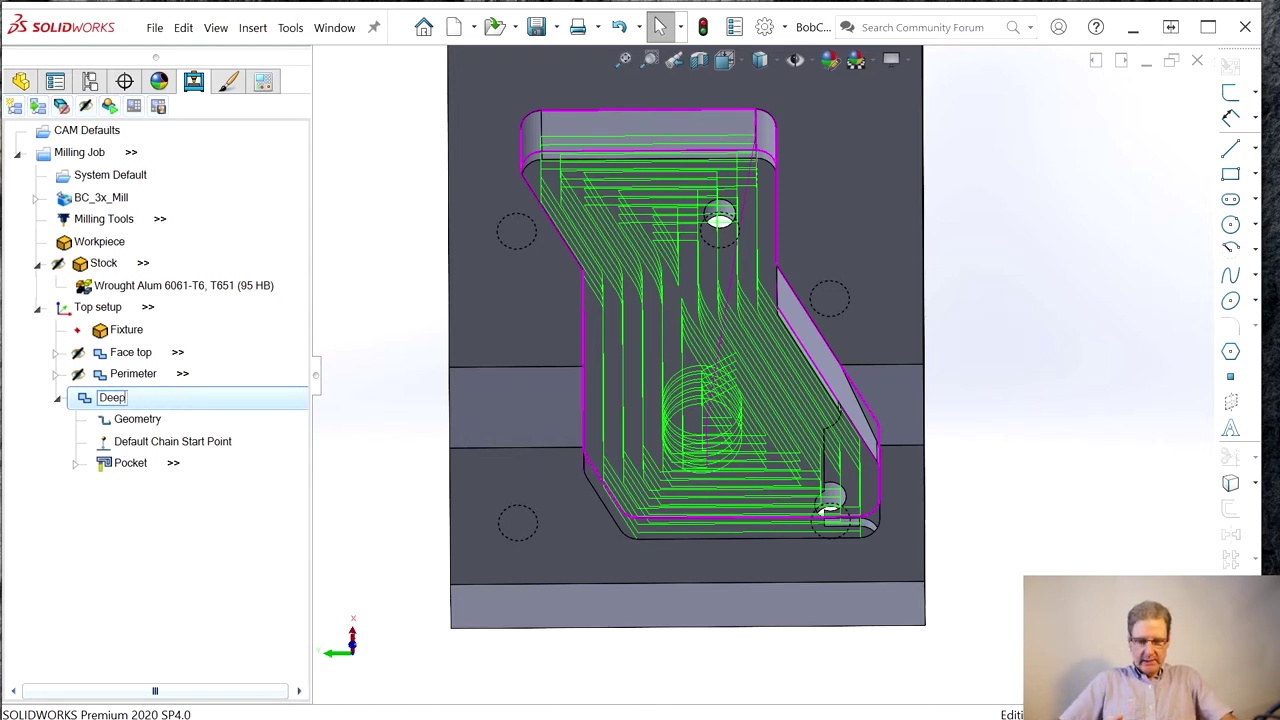
text(Deep pocket)
key(Return)
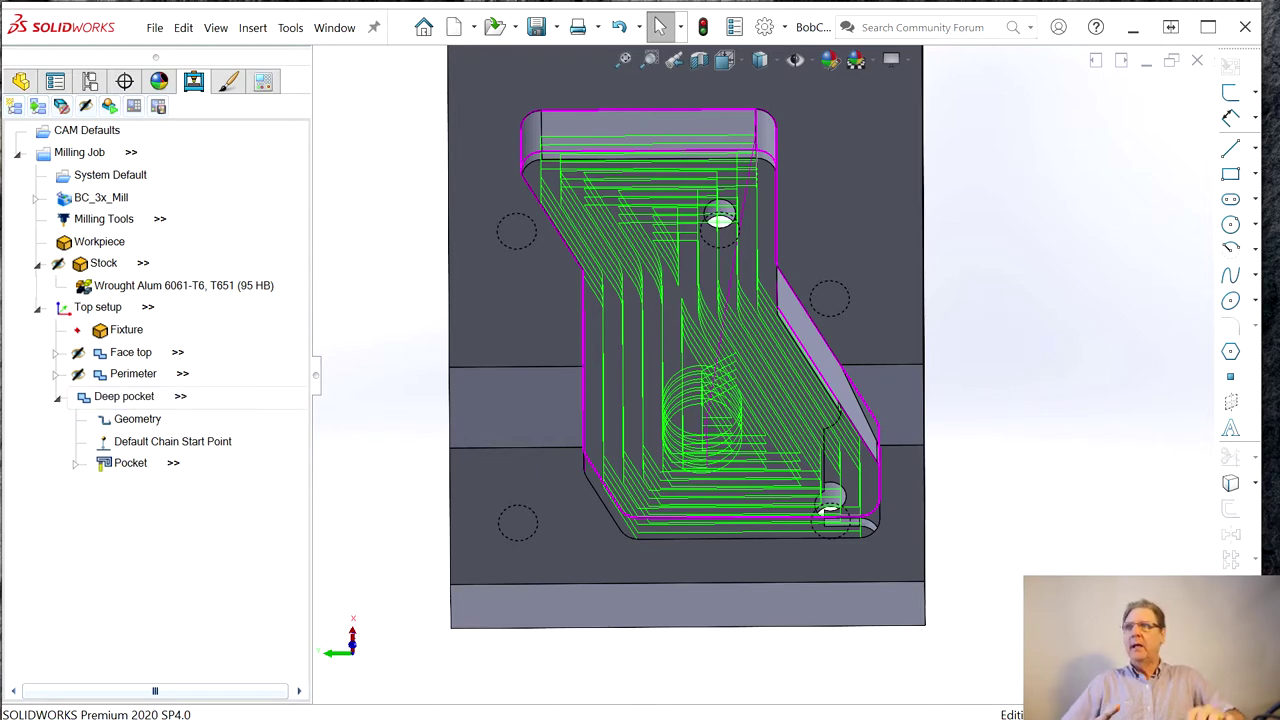
- Blank the Deep pocket toolpath and collapse the feature in the CAM tree
right_click(135, 397)
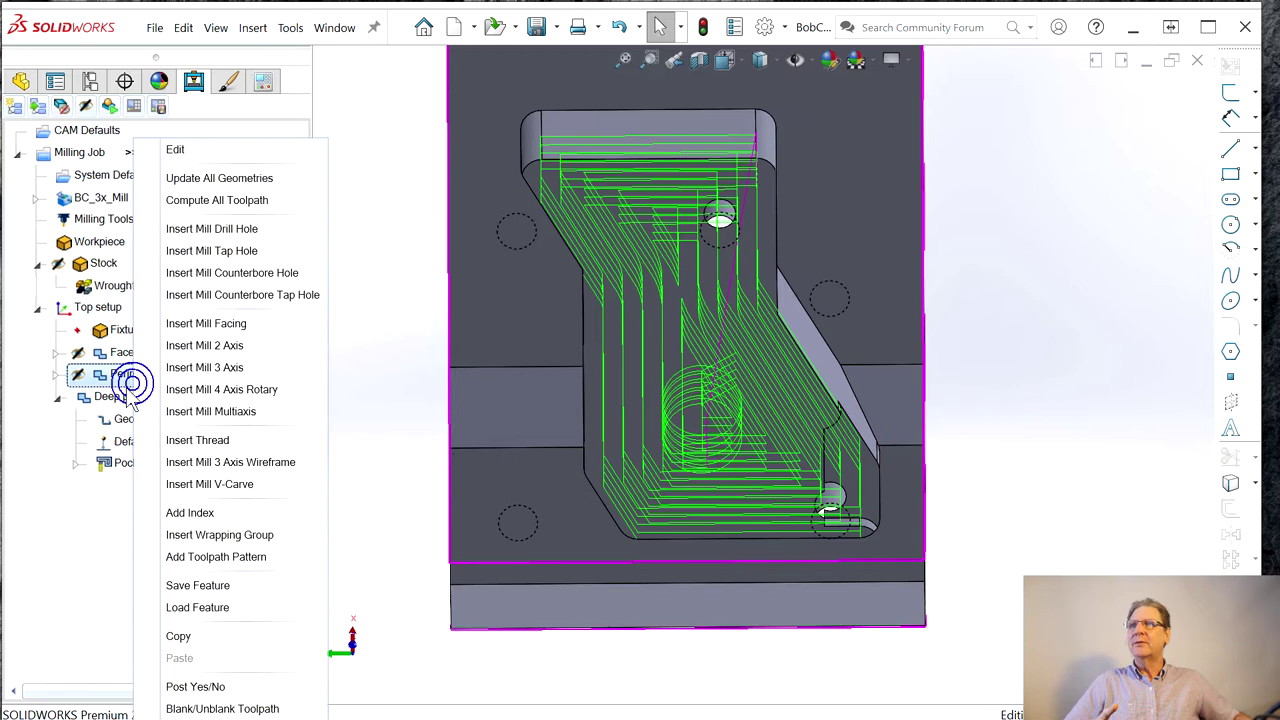
right_click(105, 397)
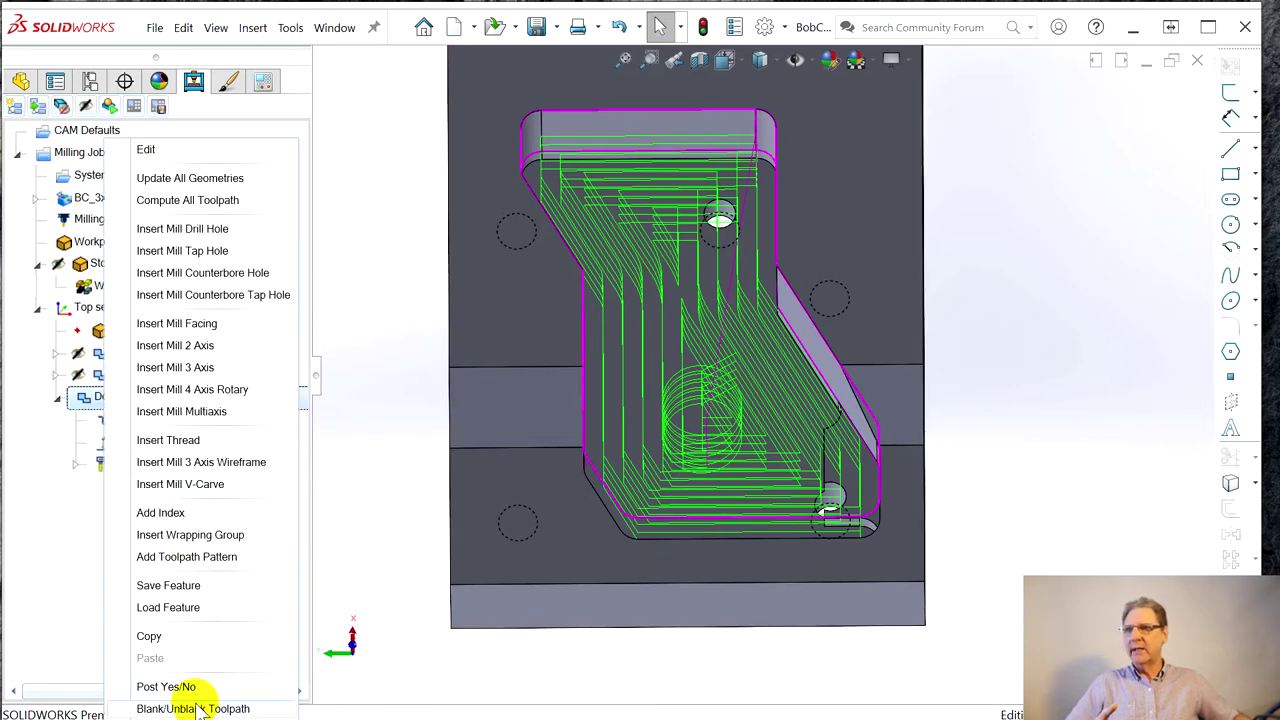
click(200, 705)
click(57, 397)
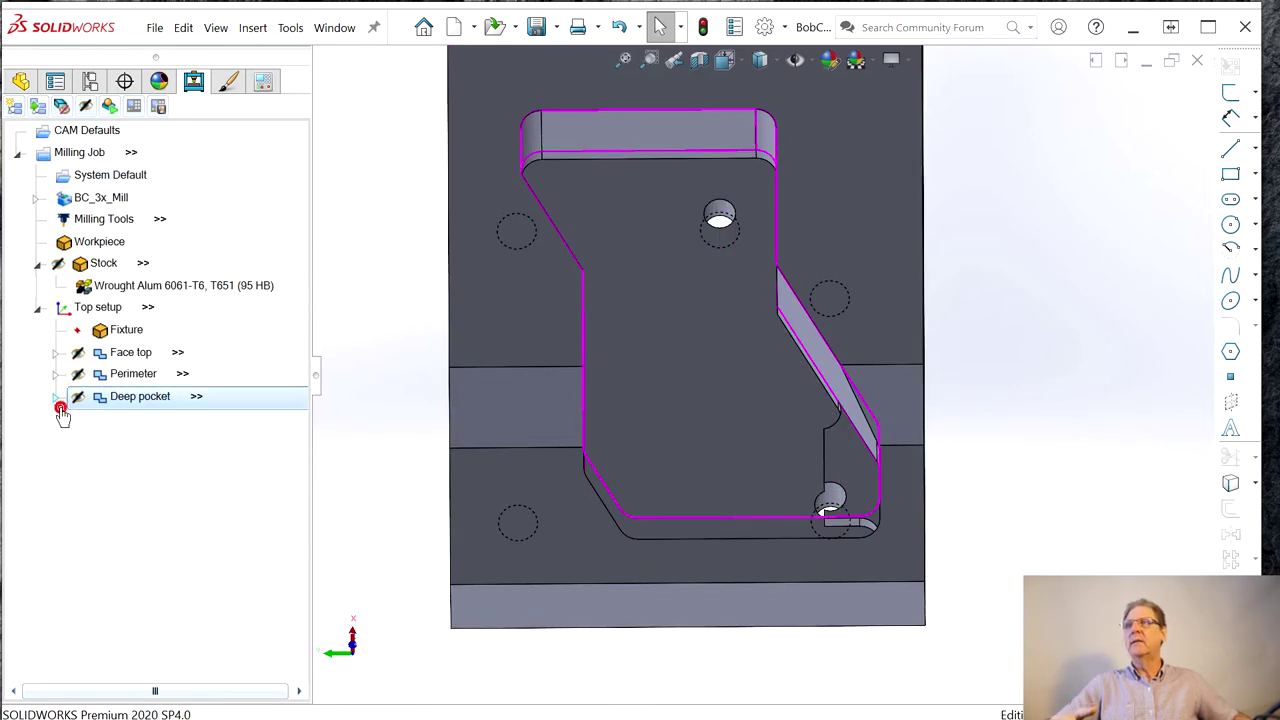
- Insert another Mill 2 Axis feature after Deep pocket and start selecting its geometry
right_click(115, 404)
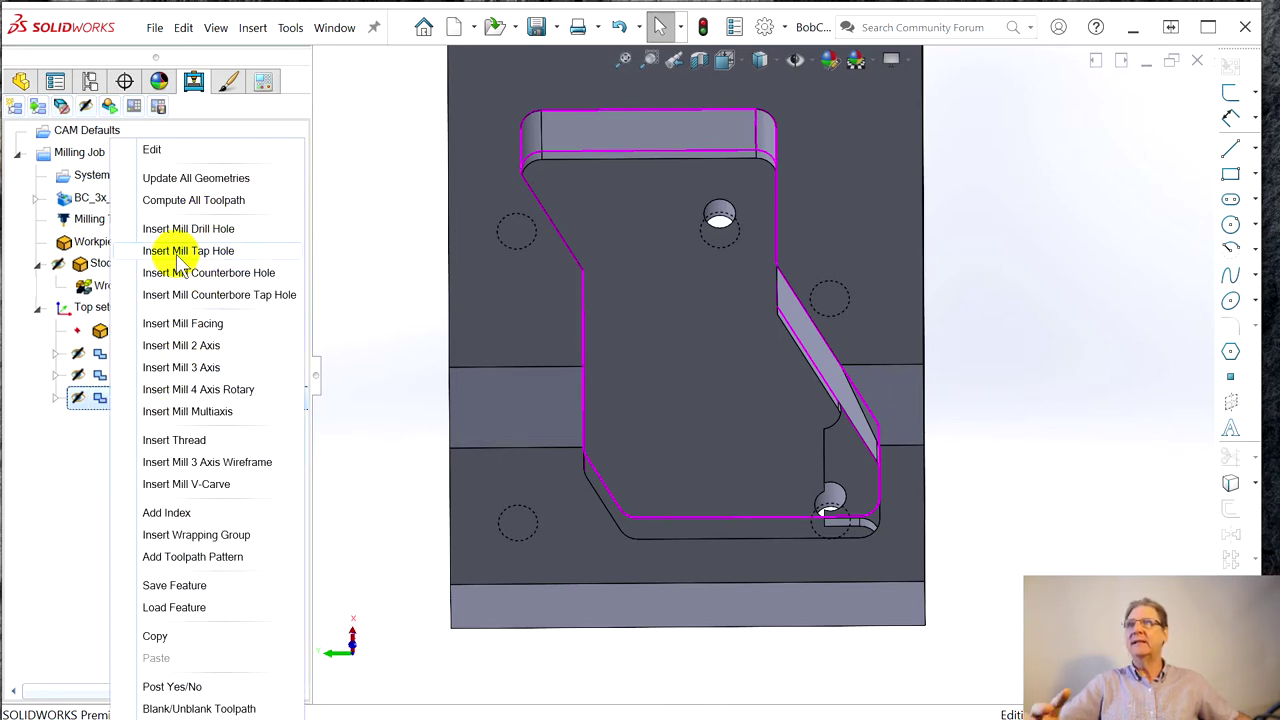
click(180, 345)
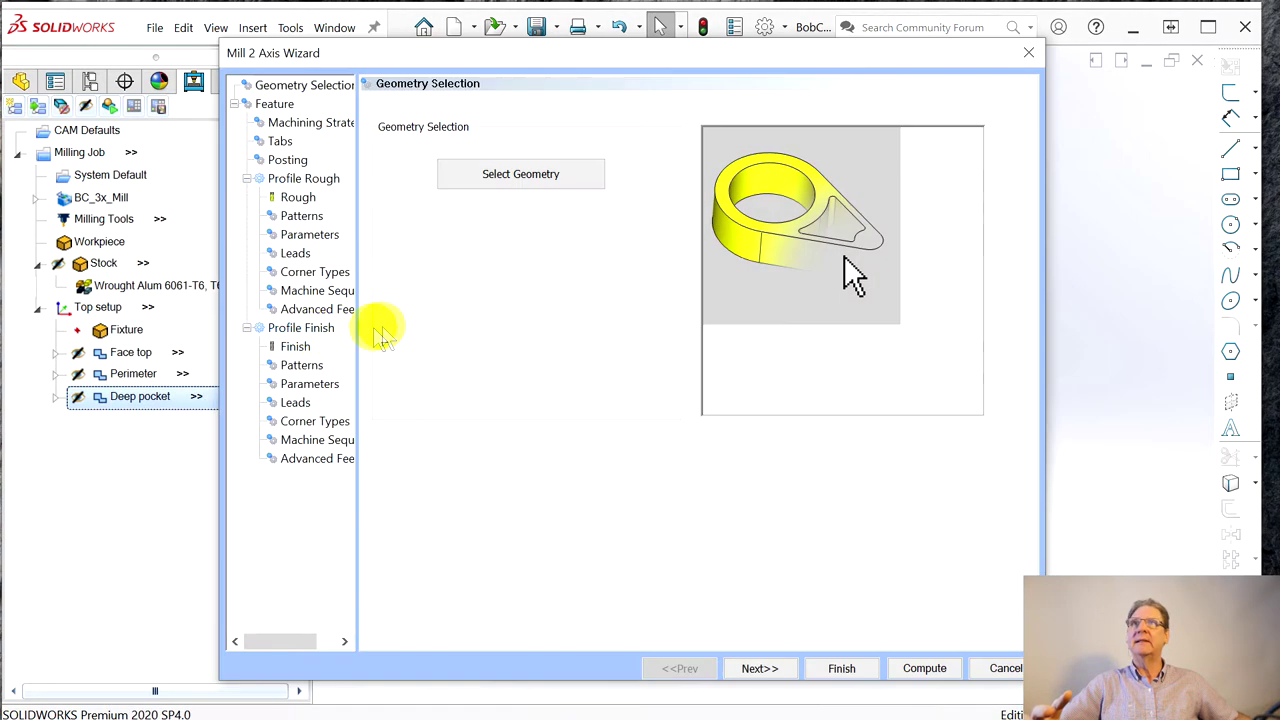
click(498, 185)
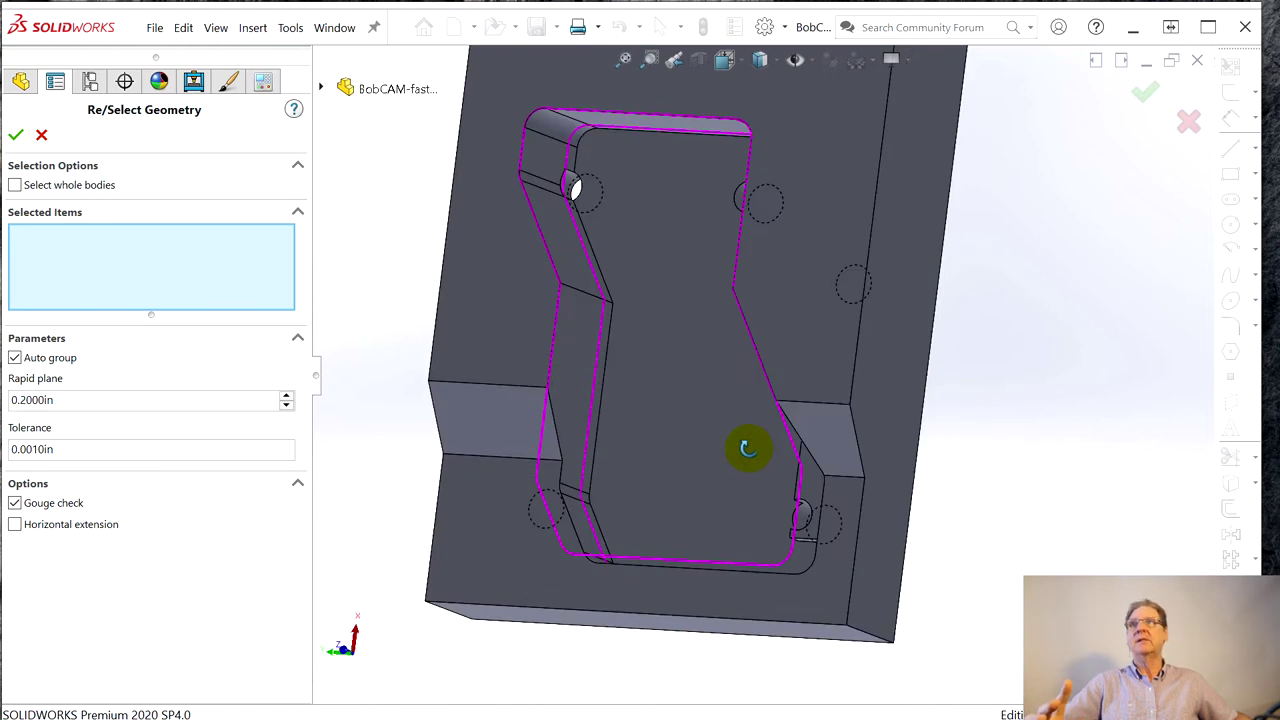
middle_drag(747, 448, 657, 189)
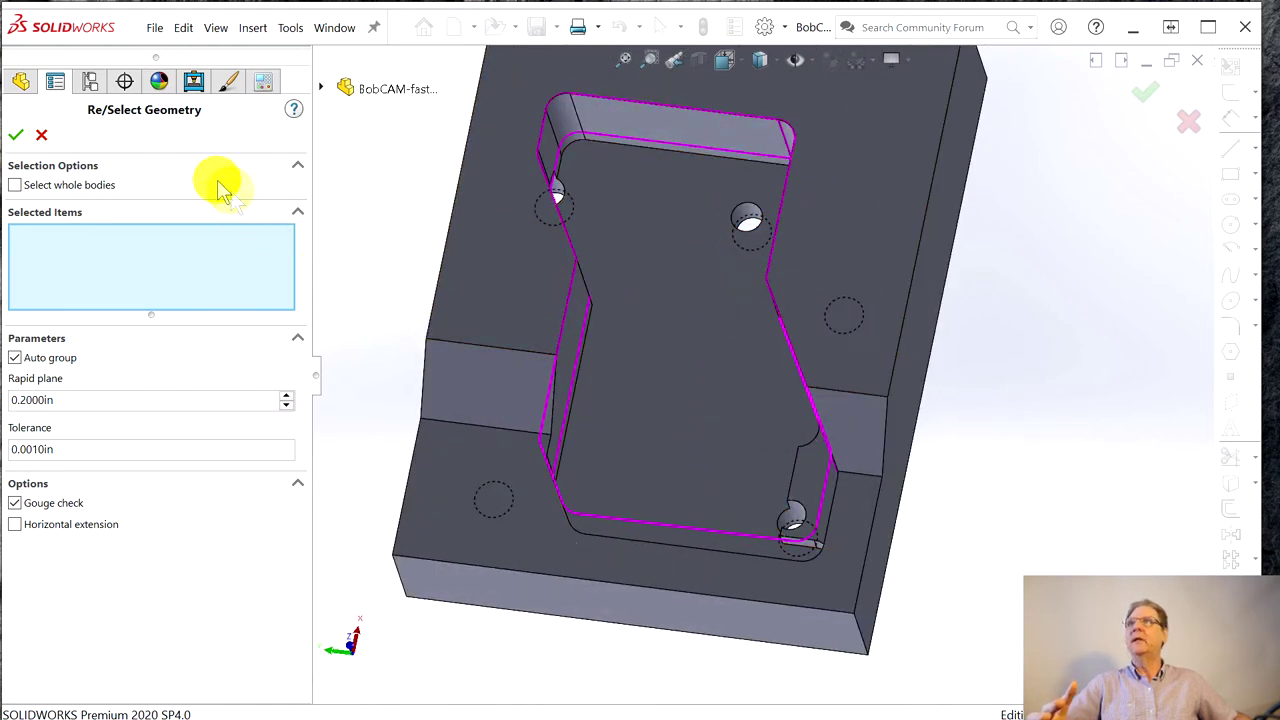
click(17, 134)
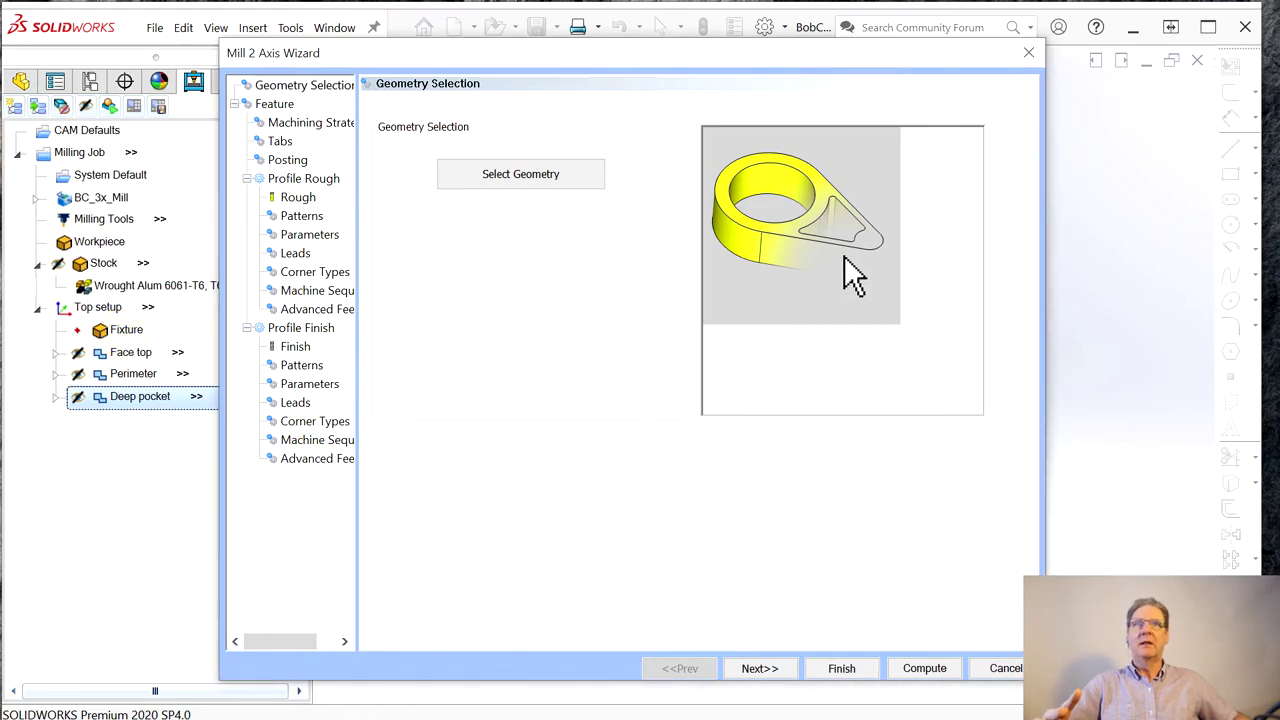
click(503, 174)
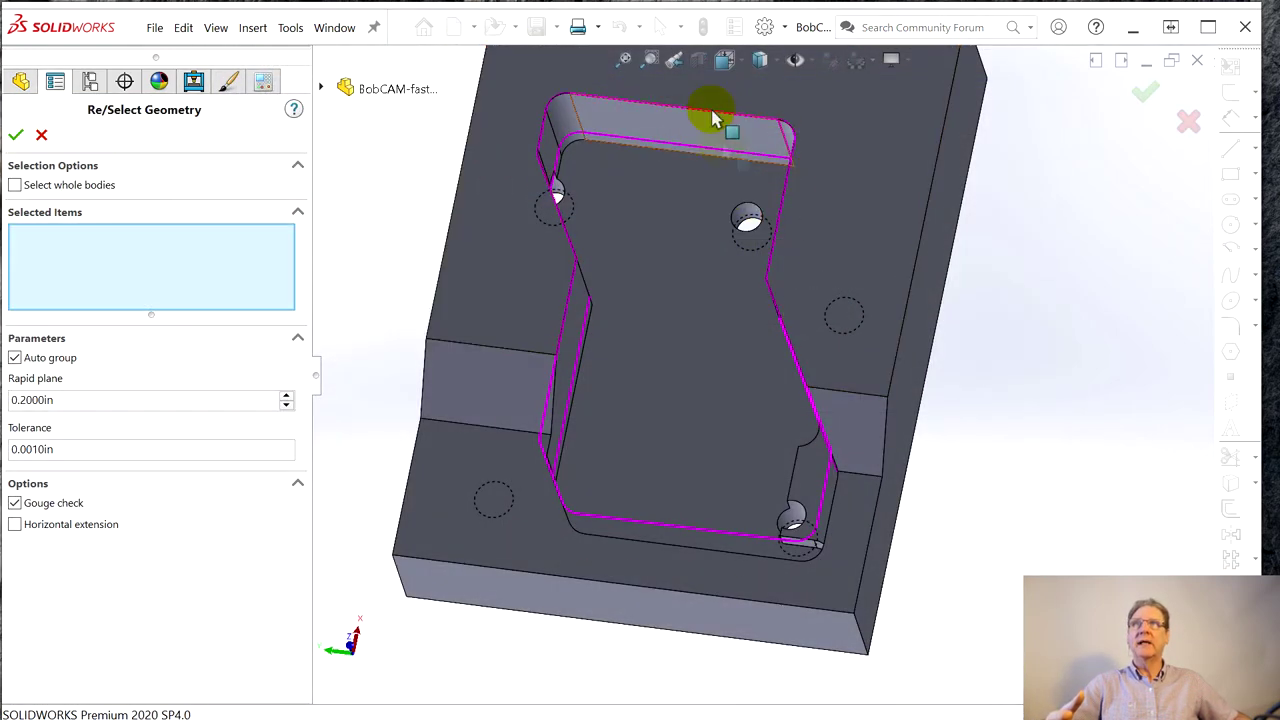
- Select the tangent rim edges around the pocket's narrow end, plus the adjoining straight and sloped edges
middle_drag(617, 451, 570, 440)
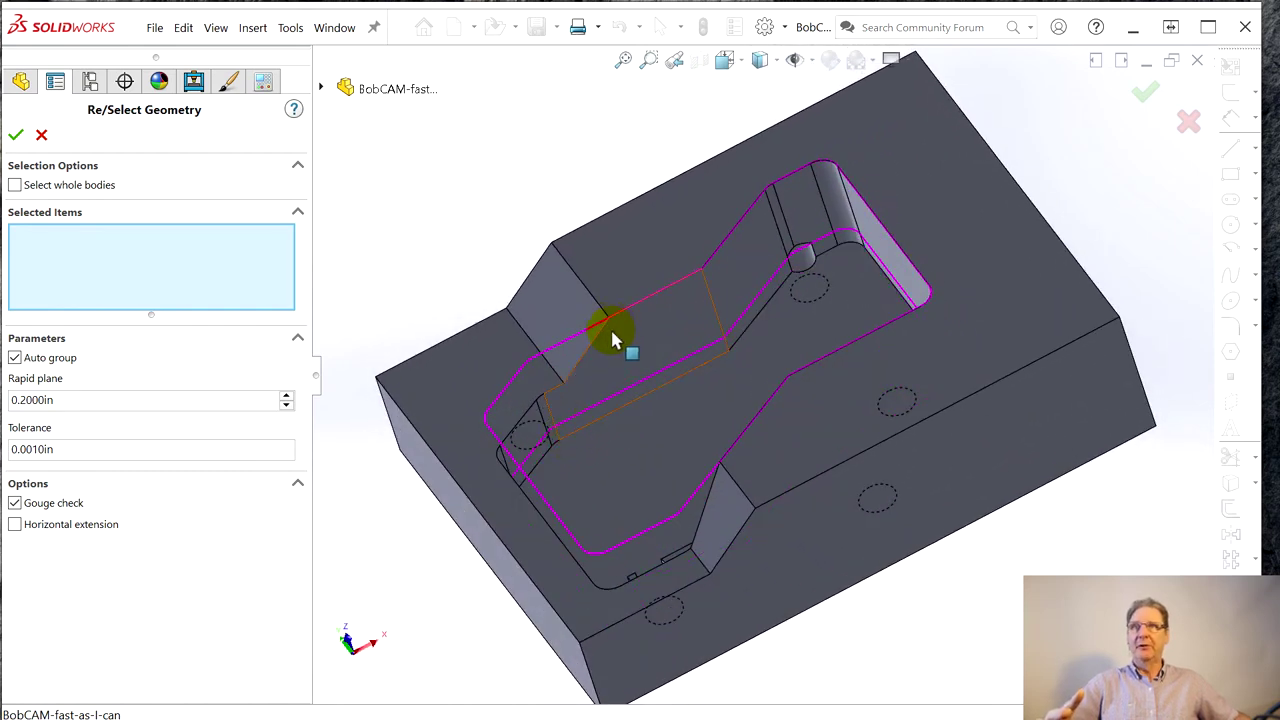
right_click(889, 240)
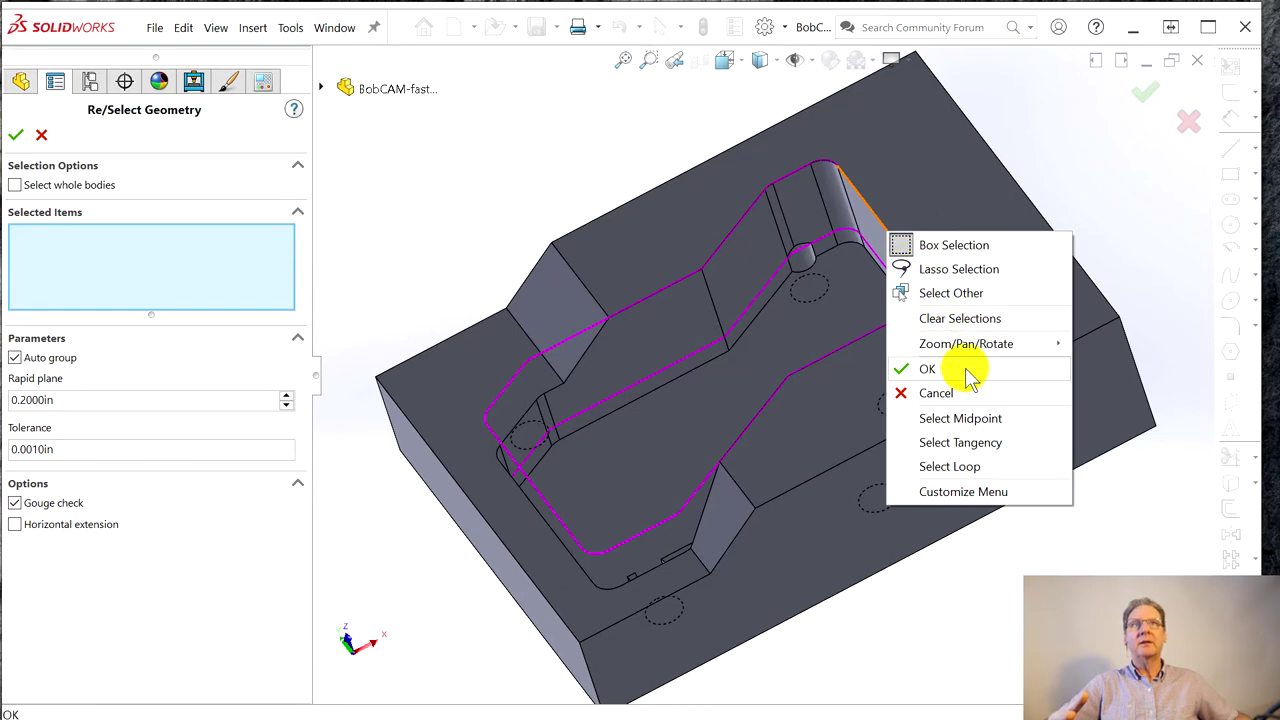
click(967, 448)
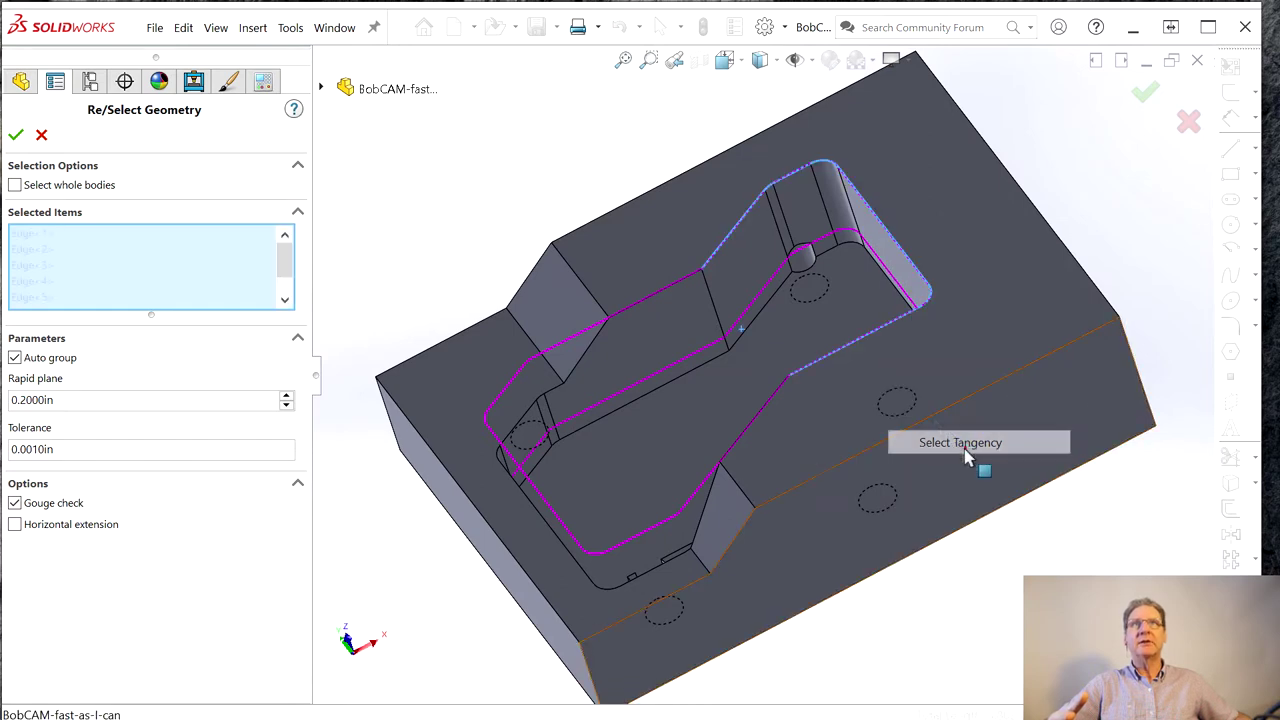
click(665, 297)
click(592, 333)
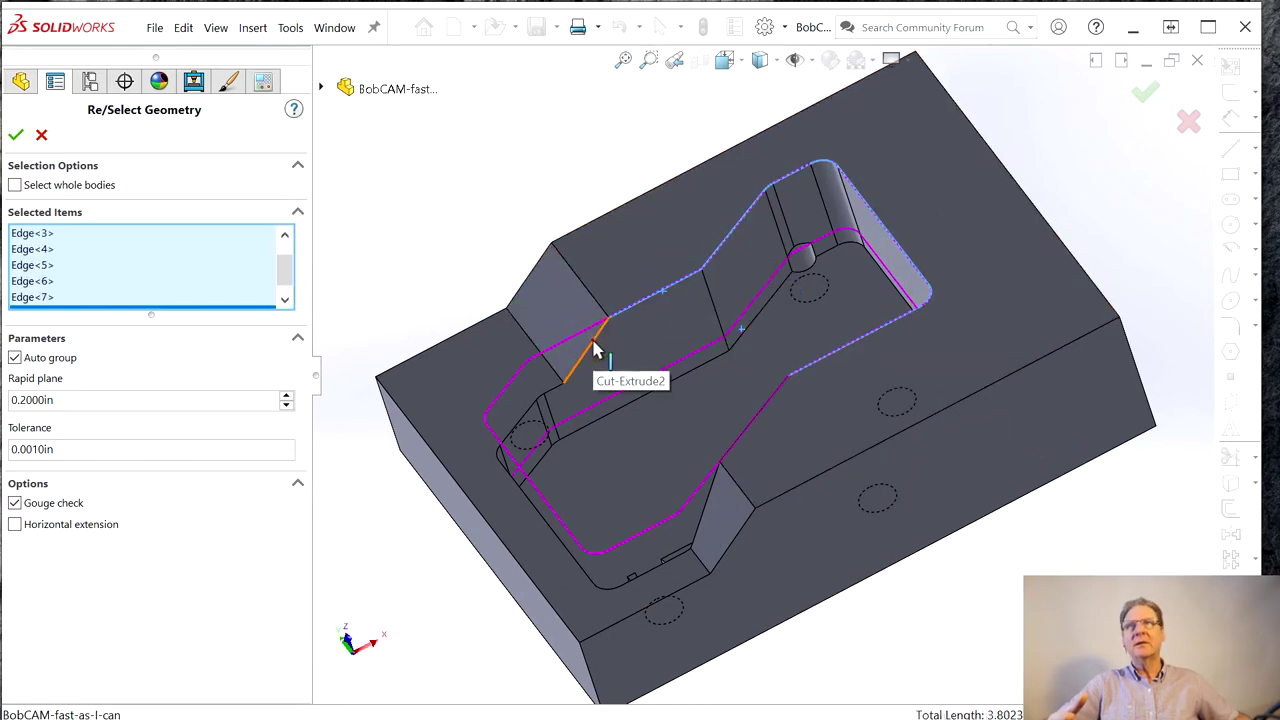
- Continue the chain past the slope with the short and angled rim edges, the corner arc and the long straight end edge
click(541, 397)
click(543, 400)
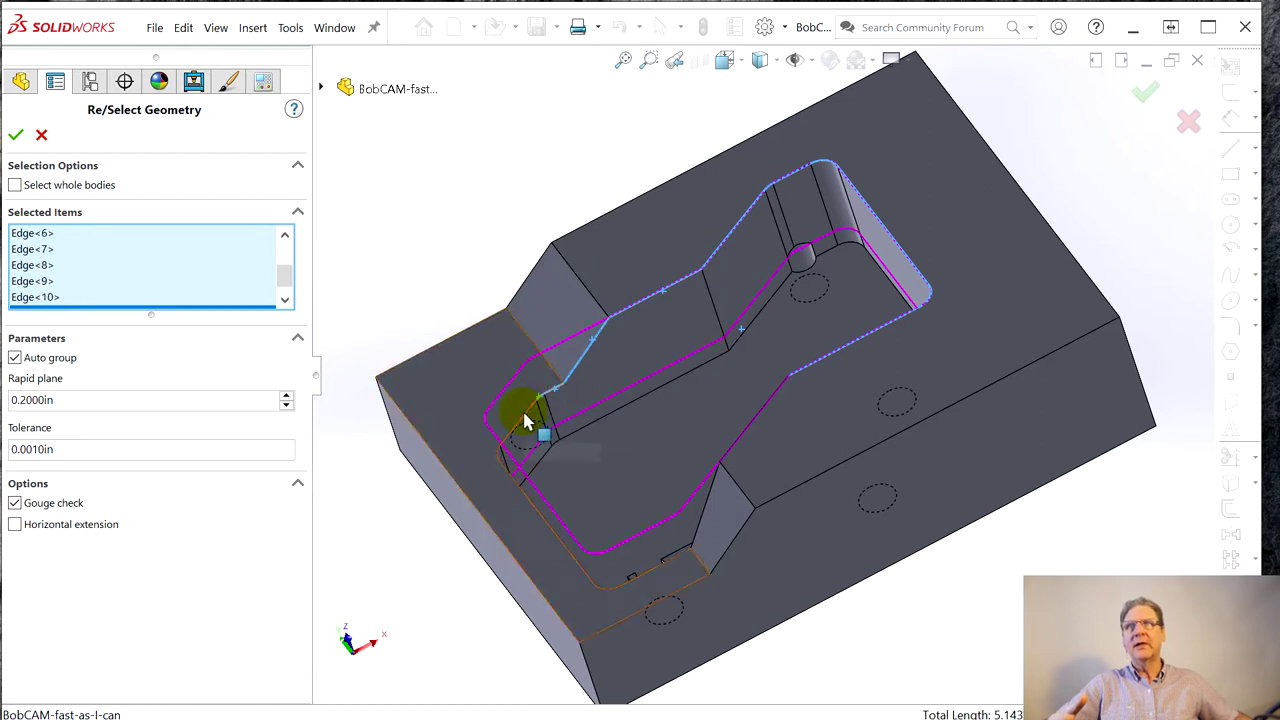
click(525, 420)
click(528, 422)
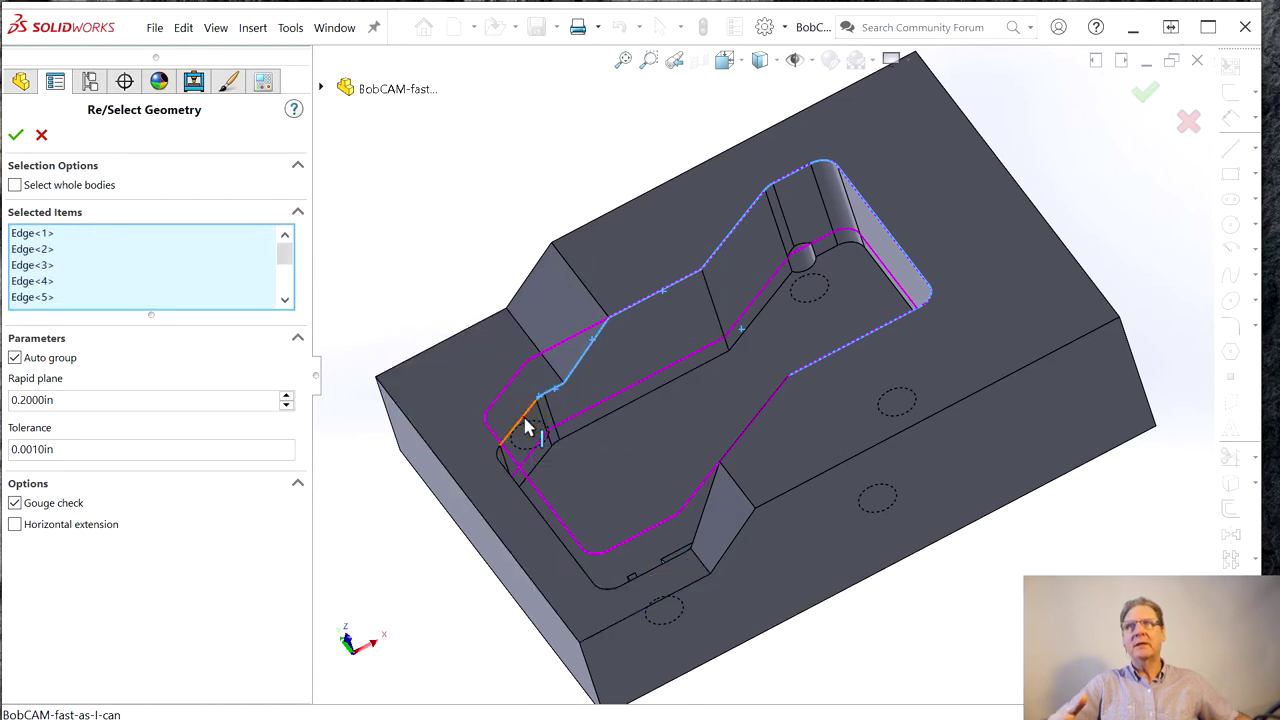
click(525, 431)
middle_drag(523, 434, 455, 530)
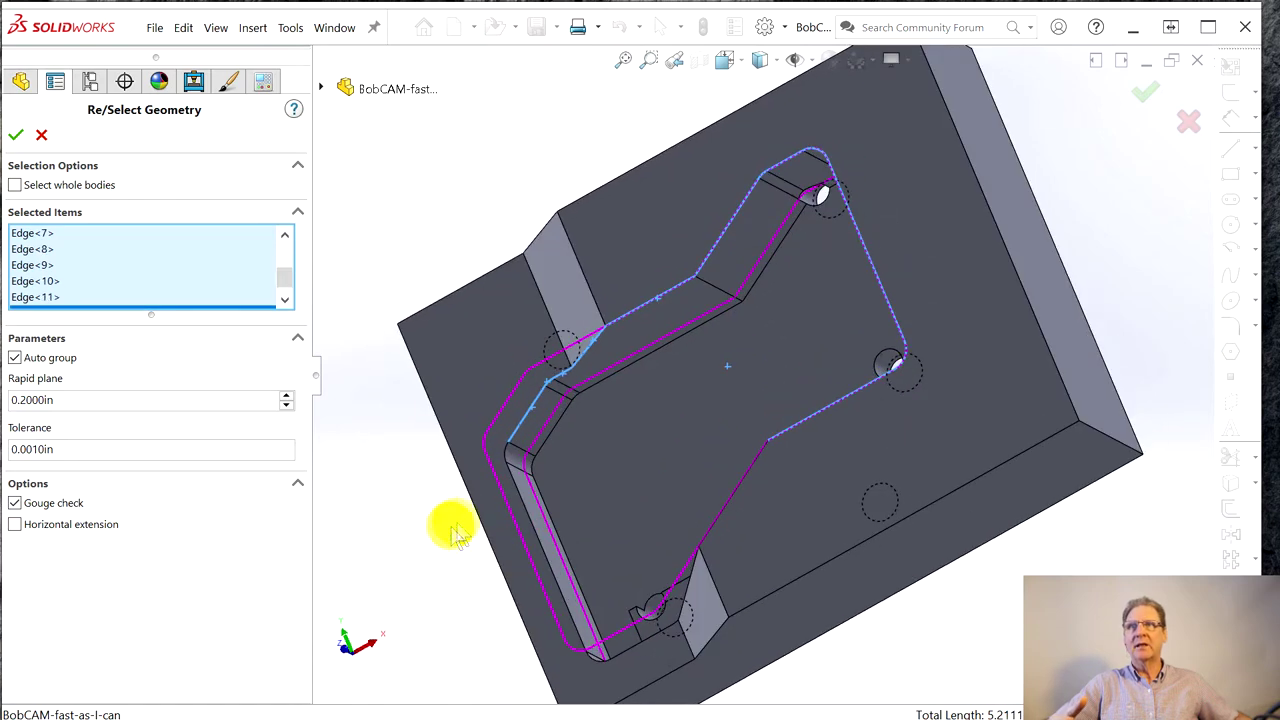
click(506, 459)
click(517, 500)
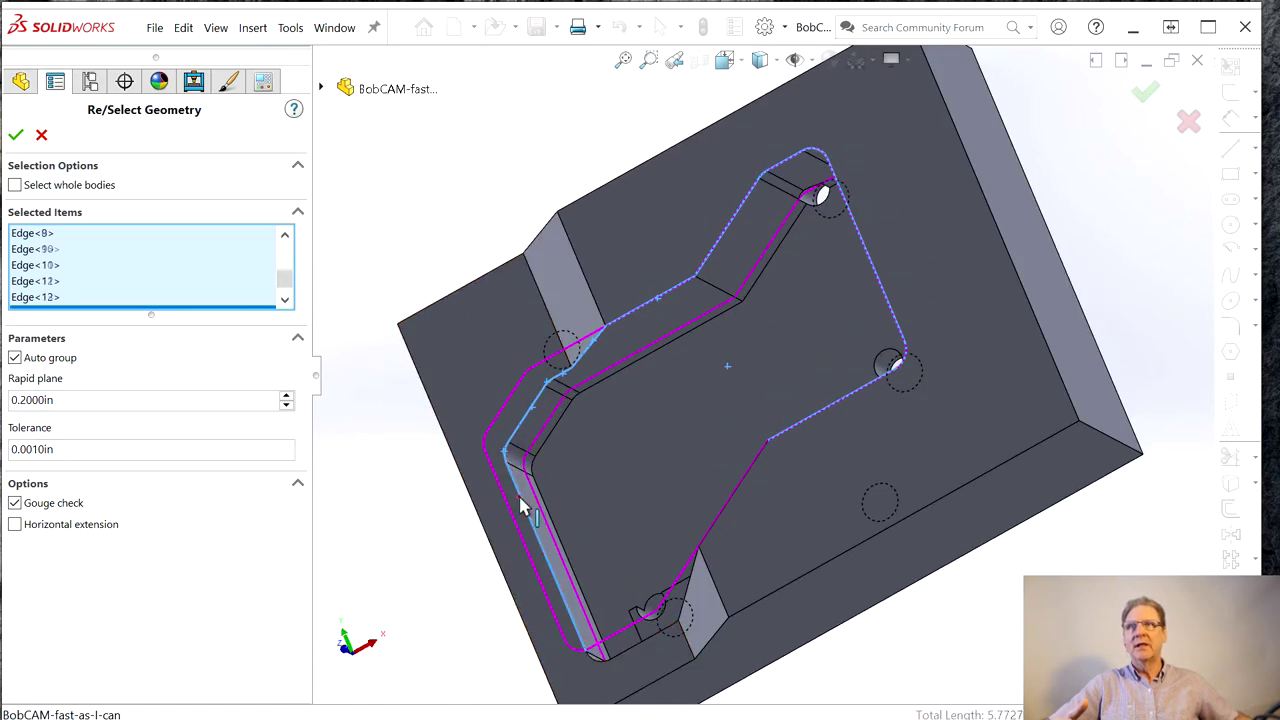
- Add the rounded corner arc beside the lower hole's notch and the short connecting edges down to the notch floor
middle_drag(520, 506, 546, 591)
scroll(676, 640, down, 5)
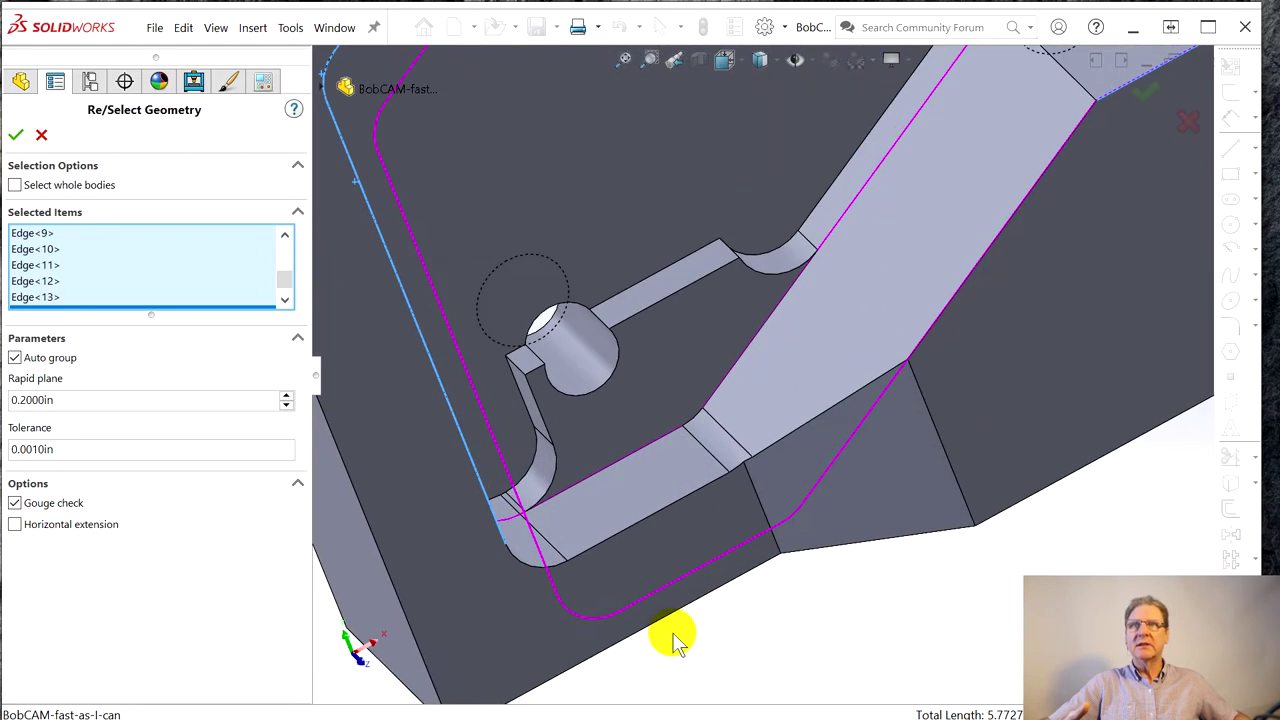
click(500, 545)
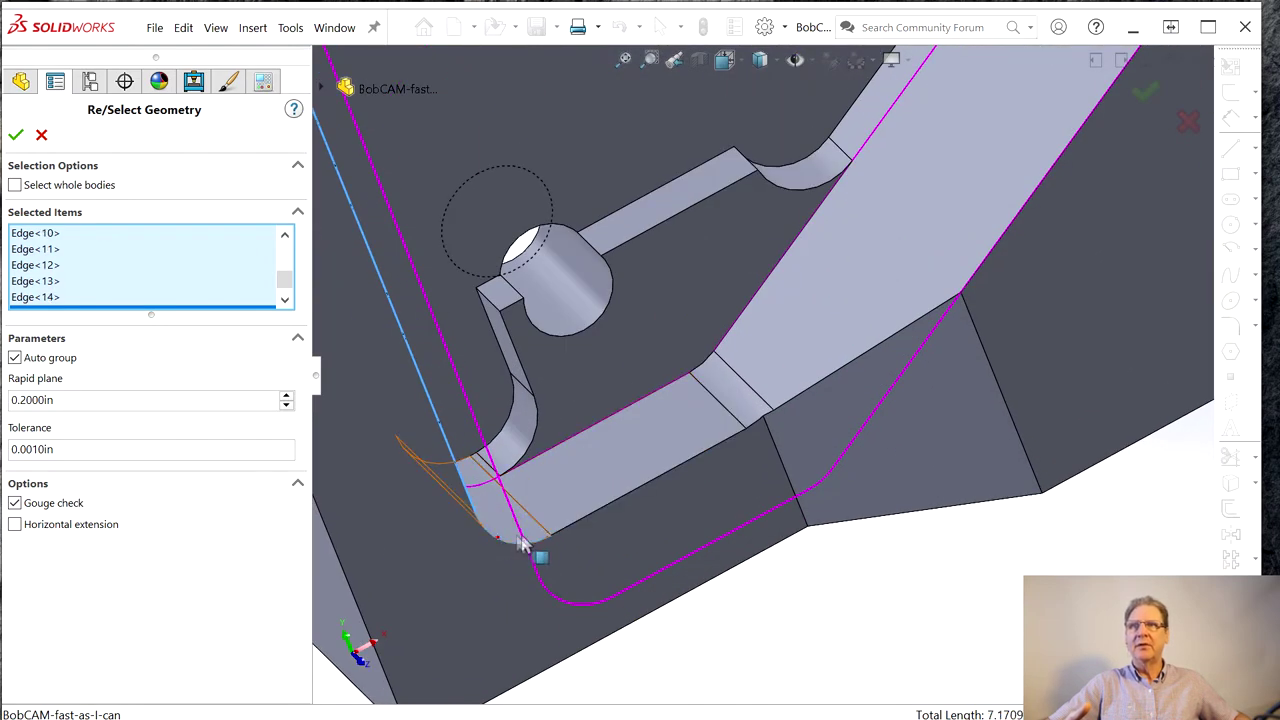
click(476, 455)
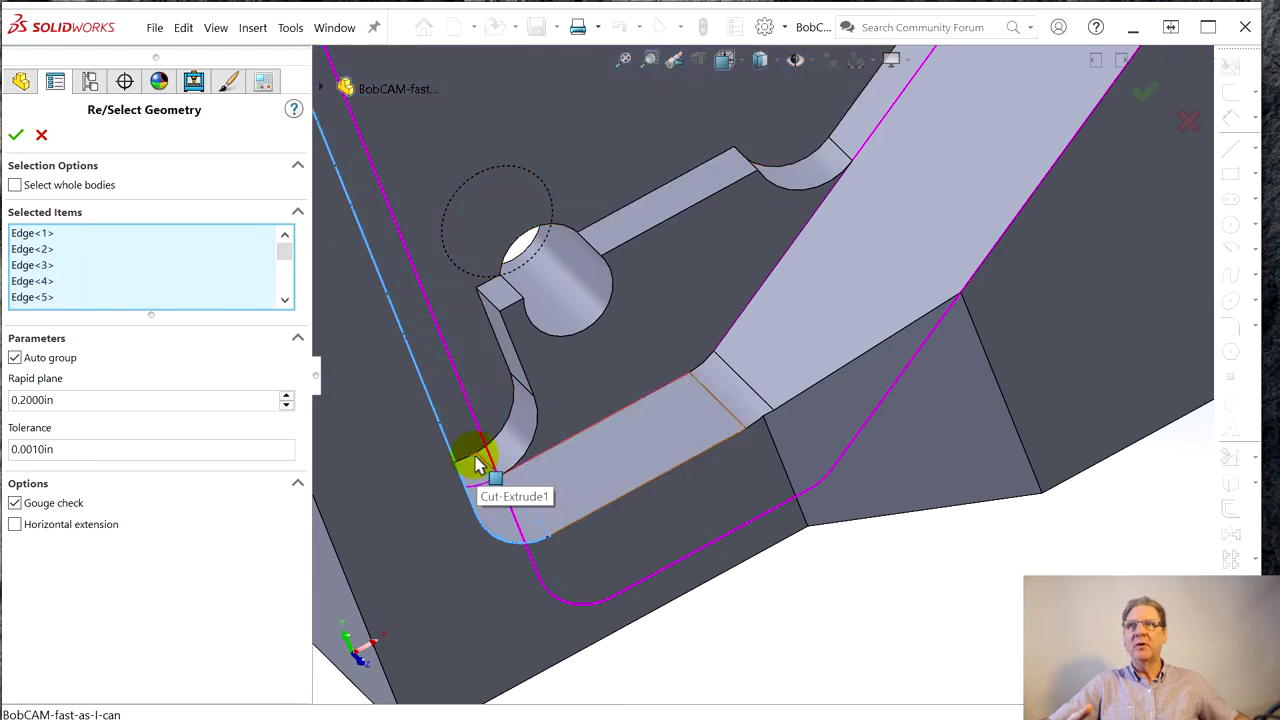
scroll(490, 478, down, 2)
click(570, 486)
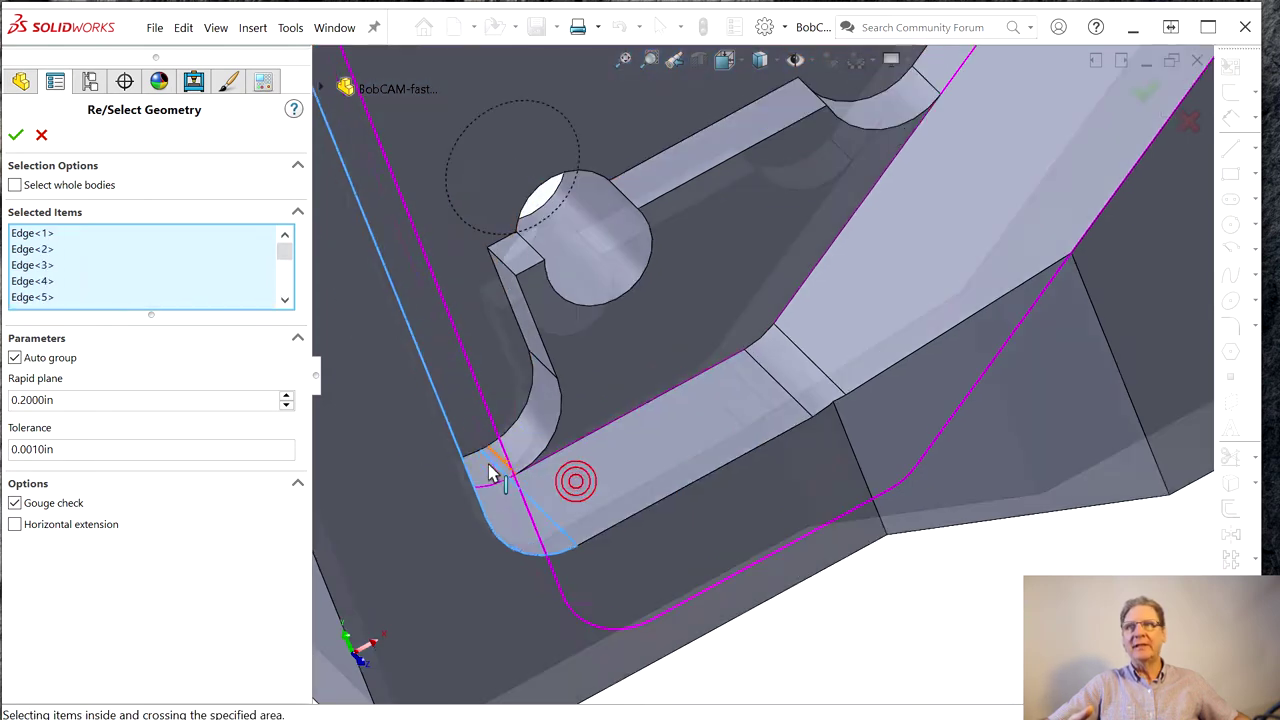
scroll(578, 488, down, 3)
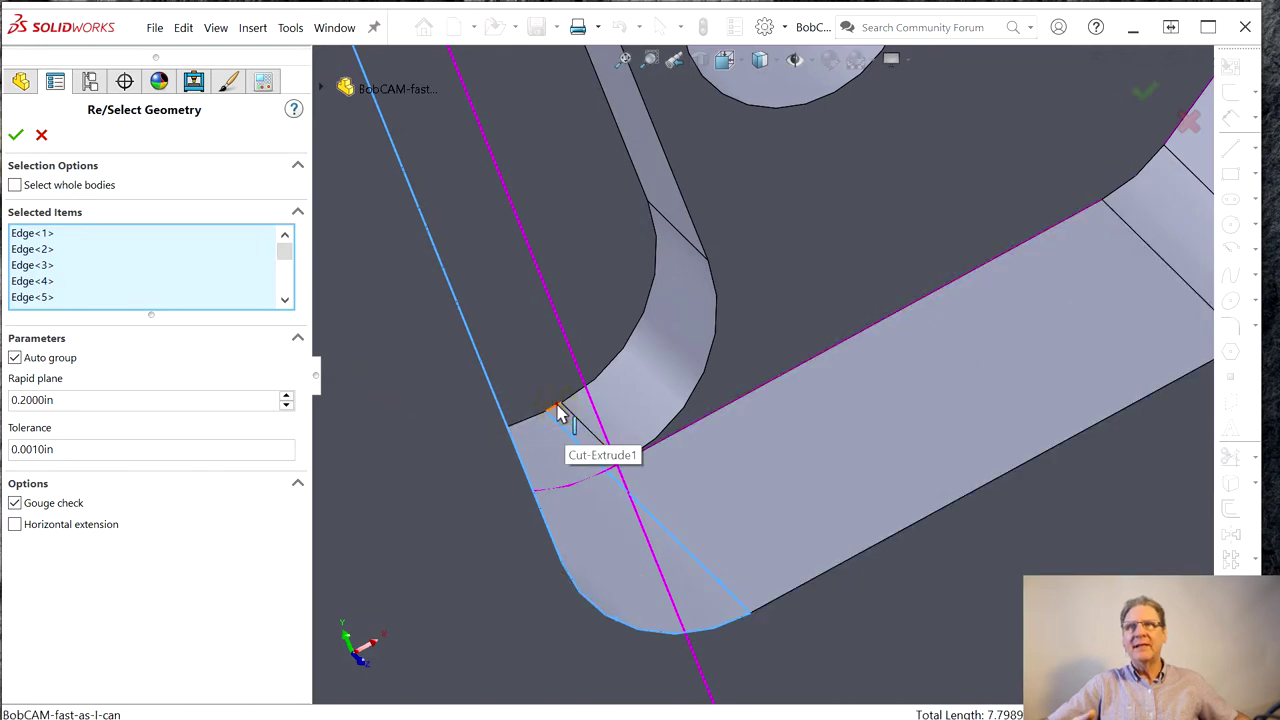
click(585, 432)
- Add the curved fillet edge below the lower hole's notch and the straight edge running from it up to the ledge
click(710, 374)
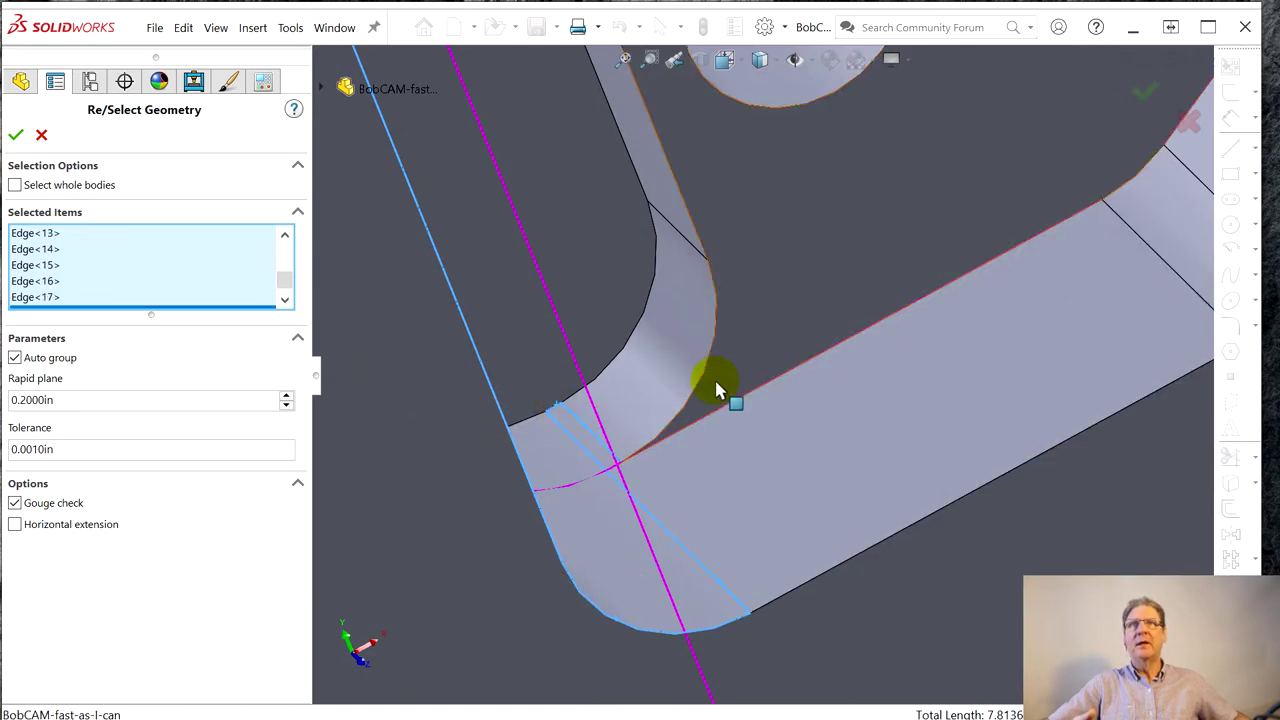
click(714, 349)
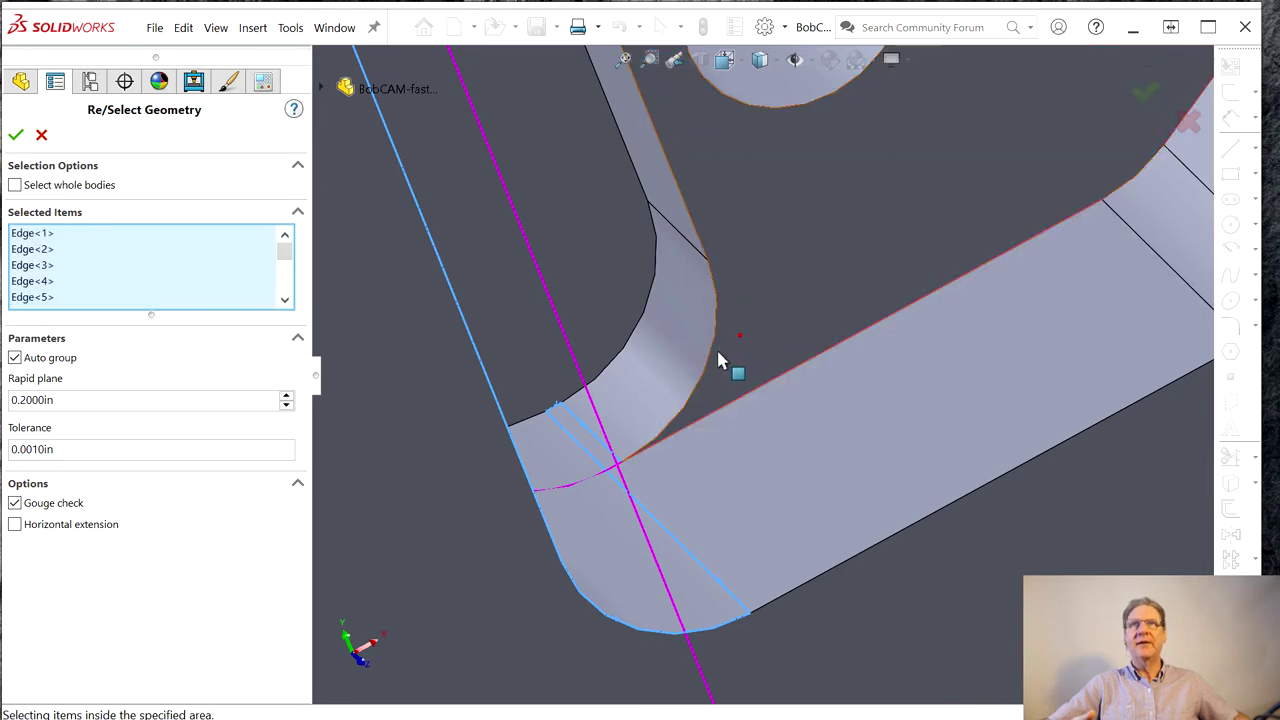
click(710, 368)
click(709, 367)
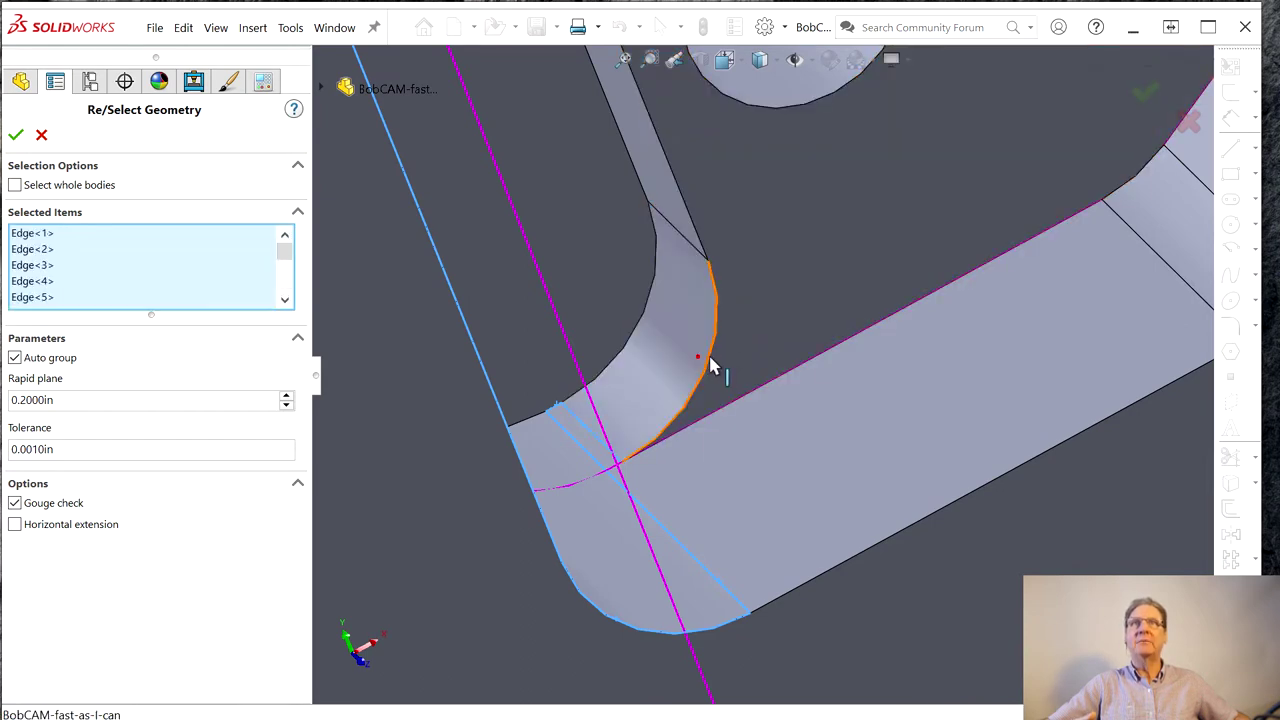
click(714, 367)
middle_drag(761, 293, 766, 163)
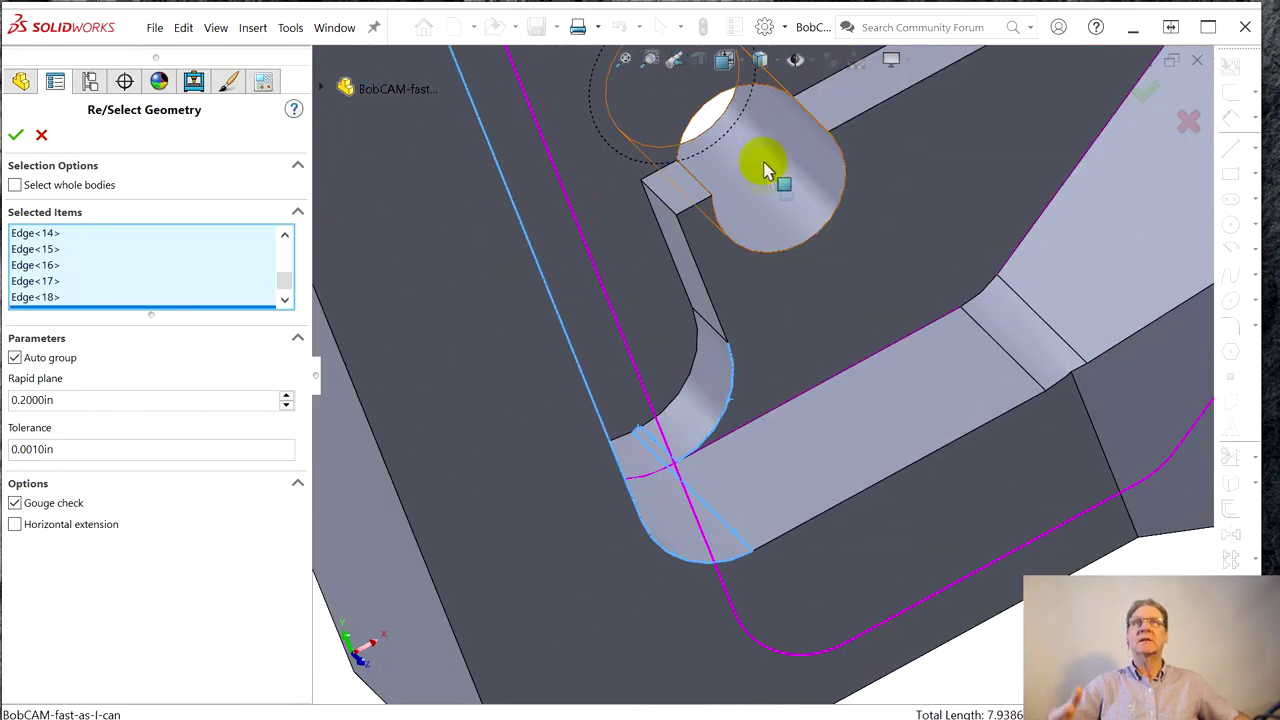
click(710, 289)
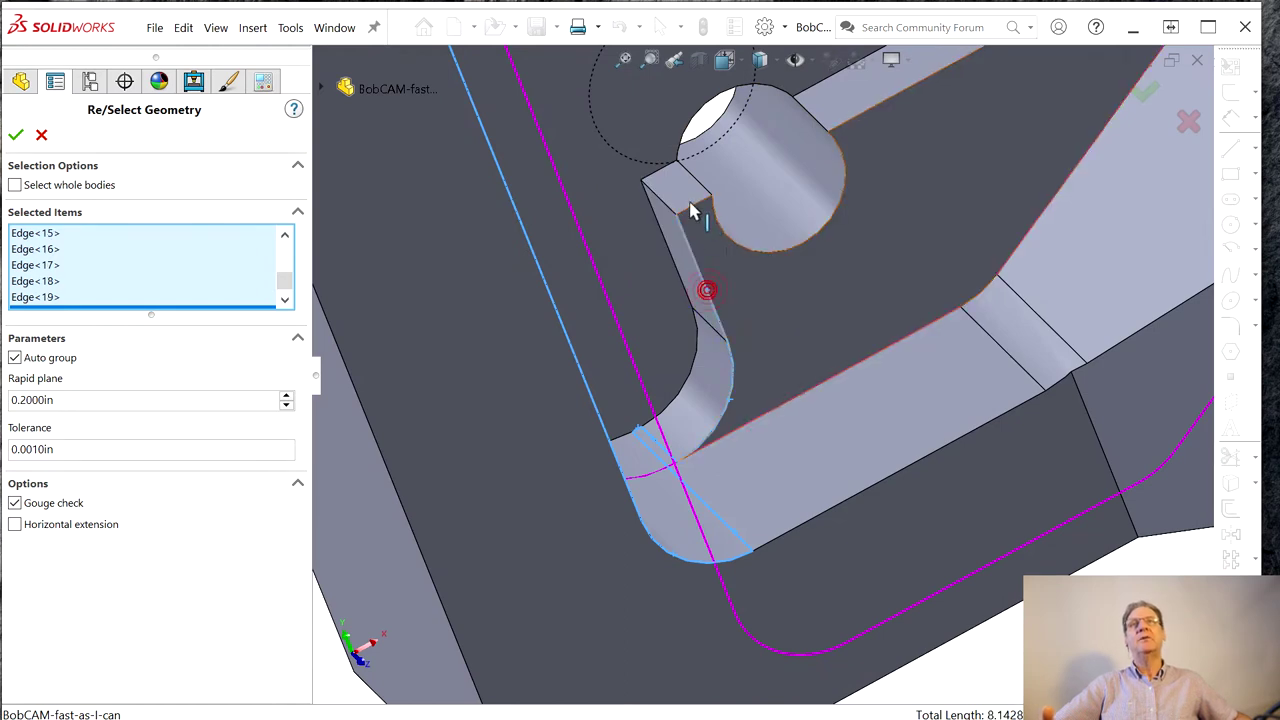
- Continue the chain with the hole's bottom arc, the straight edge beyond it, the adjoining fillet arc and the fillet's short end edge
click(750, 243)
scroll(940, 150, down, 2)
scroll(990, 134, up, 4)
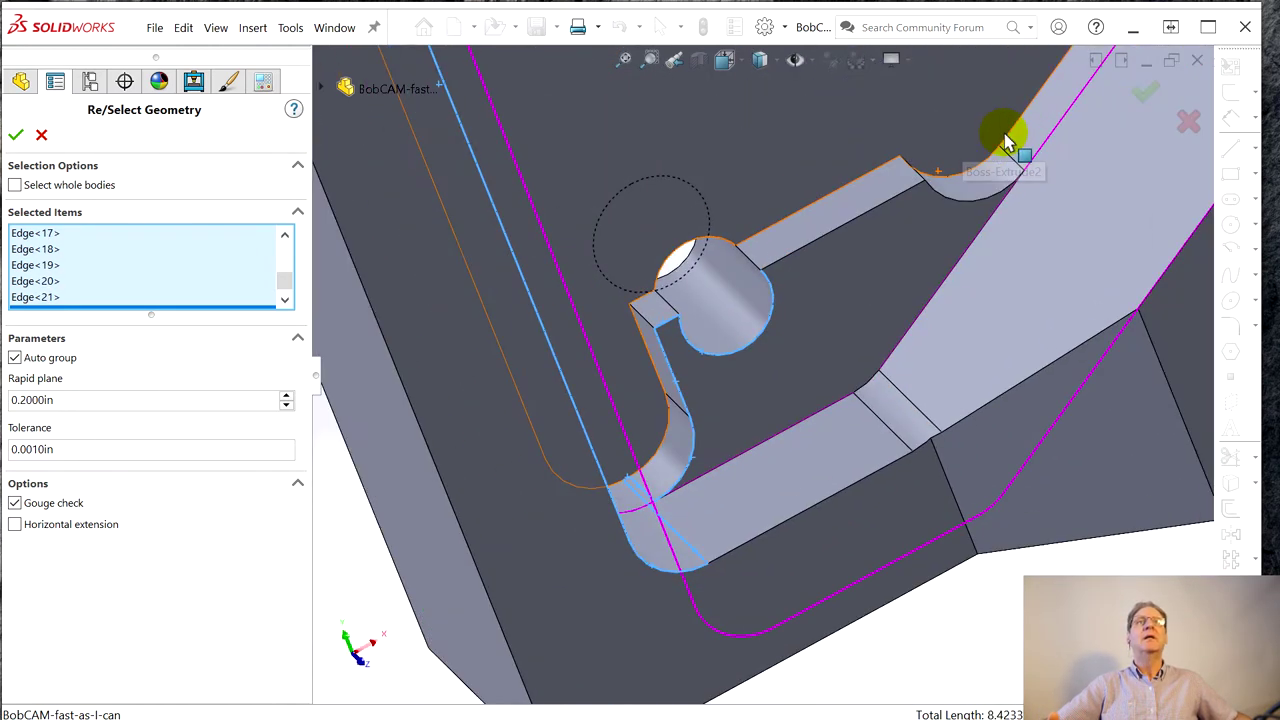
click(868, 222)
click(971, 200)
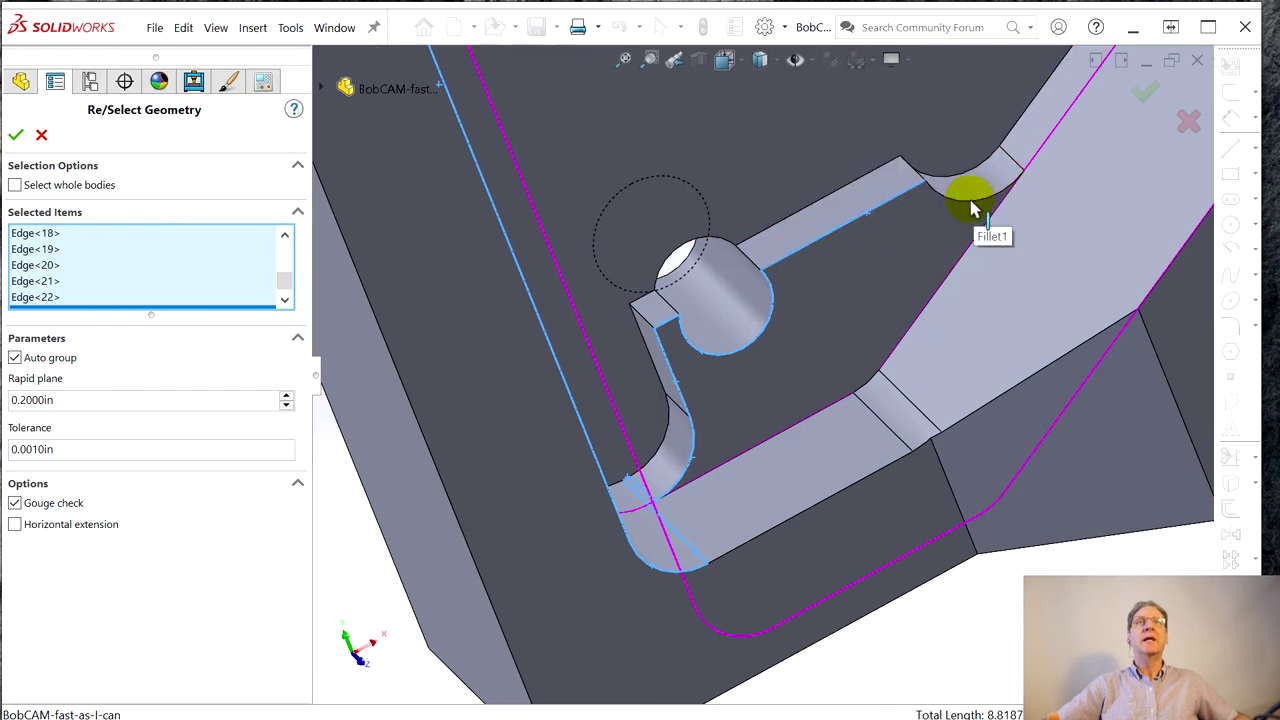
click(1017, 172)
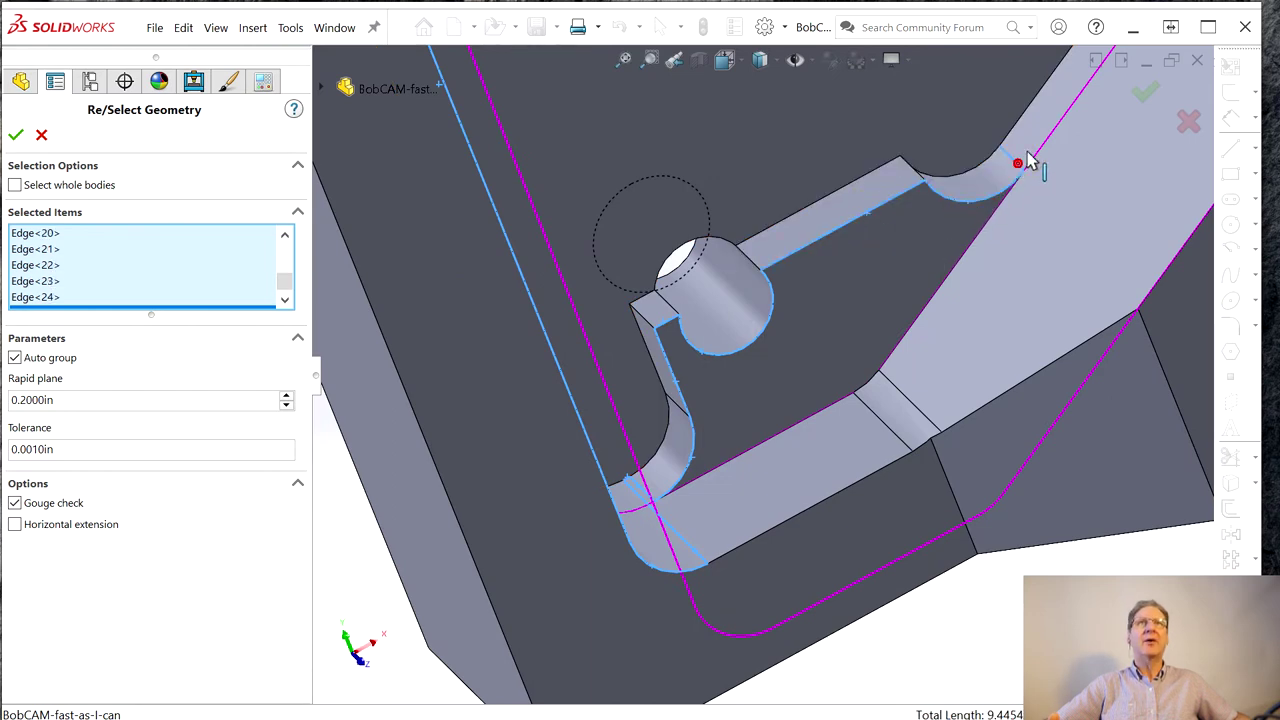
- Add the long sloped edge and the slanted edge at its far end, completing the feature's geometry selection
middle_drag(1091, 149, 1003, 140)
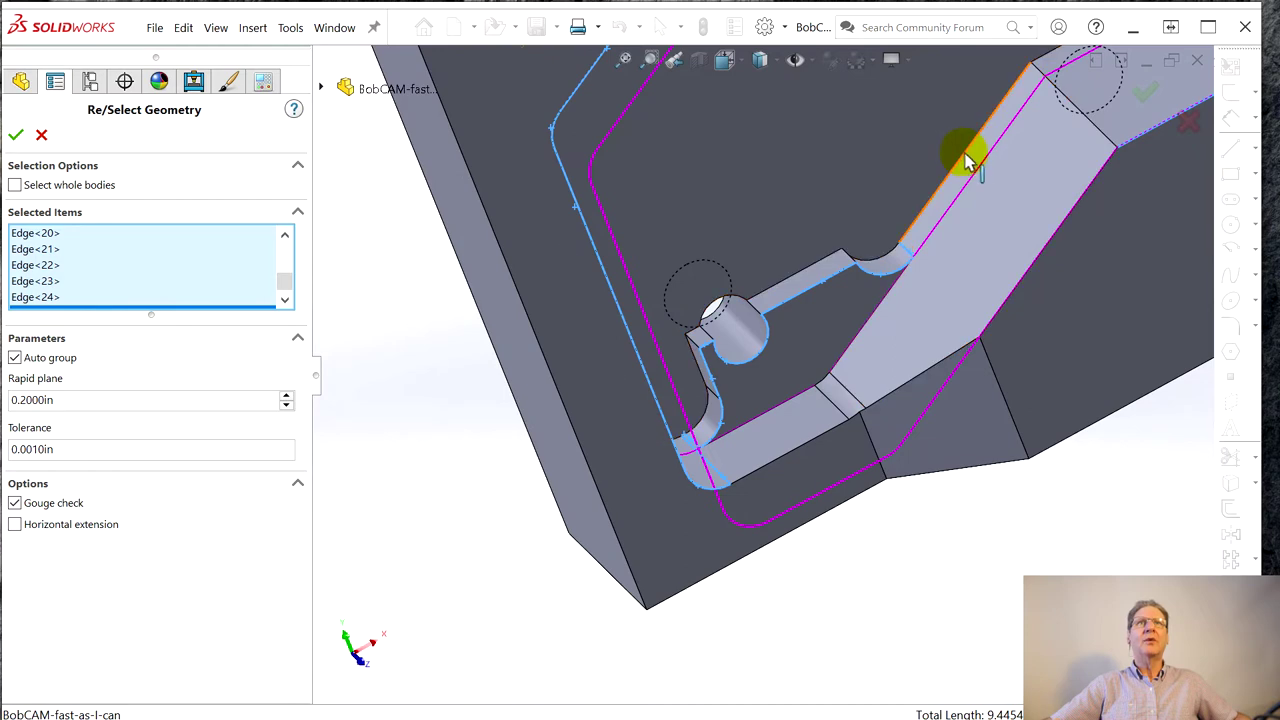
click(968, 163)
click(1080, 128)
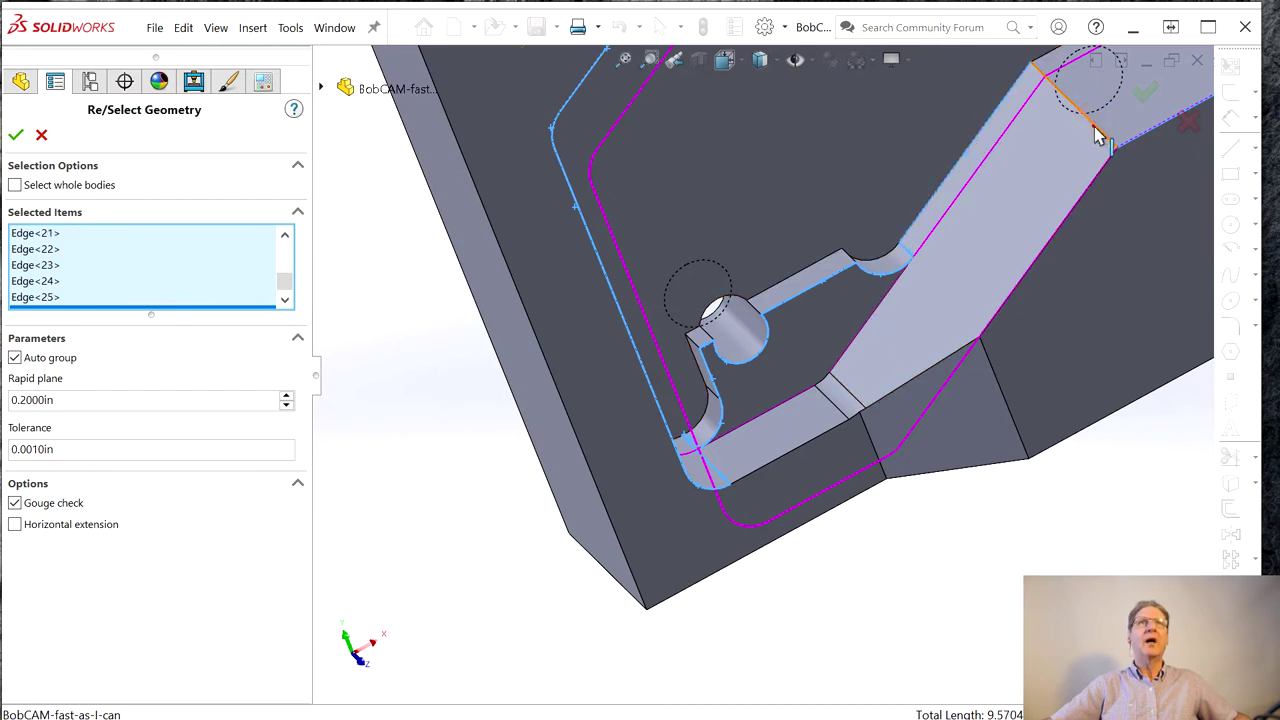
click(16, 134)
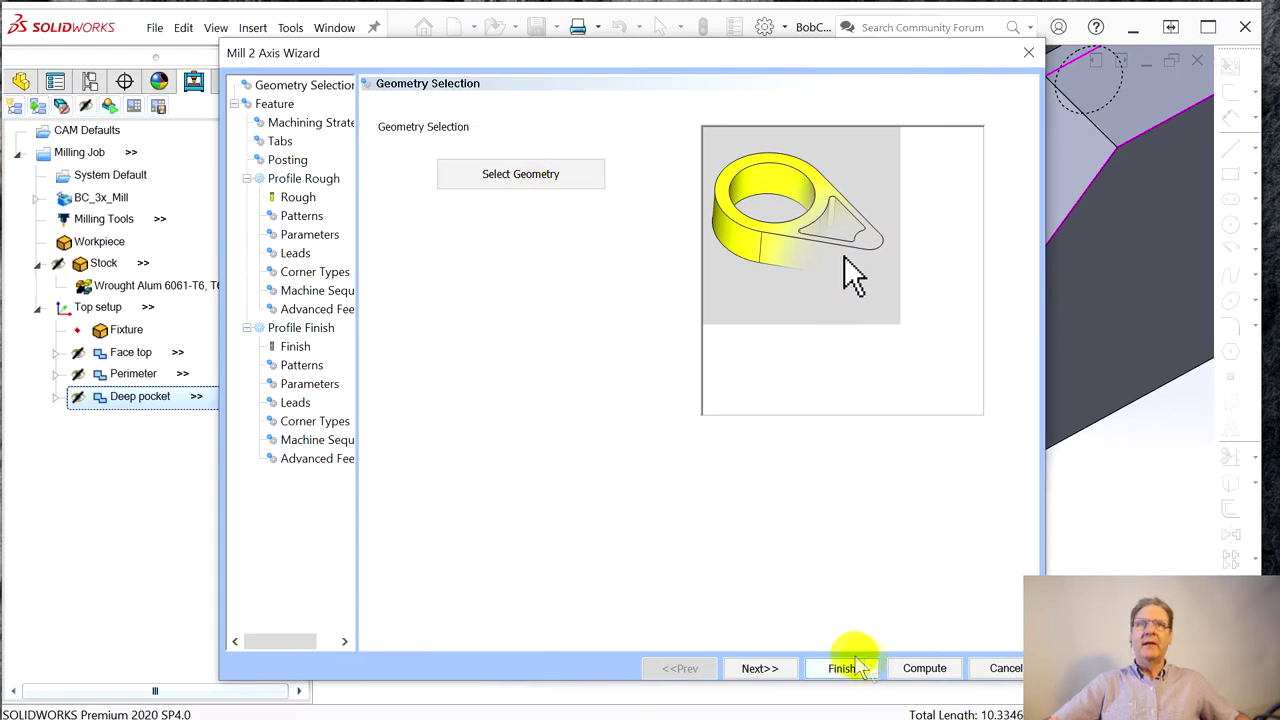
- Define the feature's top at -0.7250 and total depth of 0.1250 by picking the lower and upper corner vertices of the notch
click(752, 670)
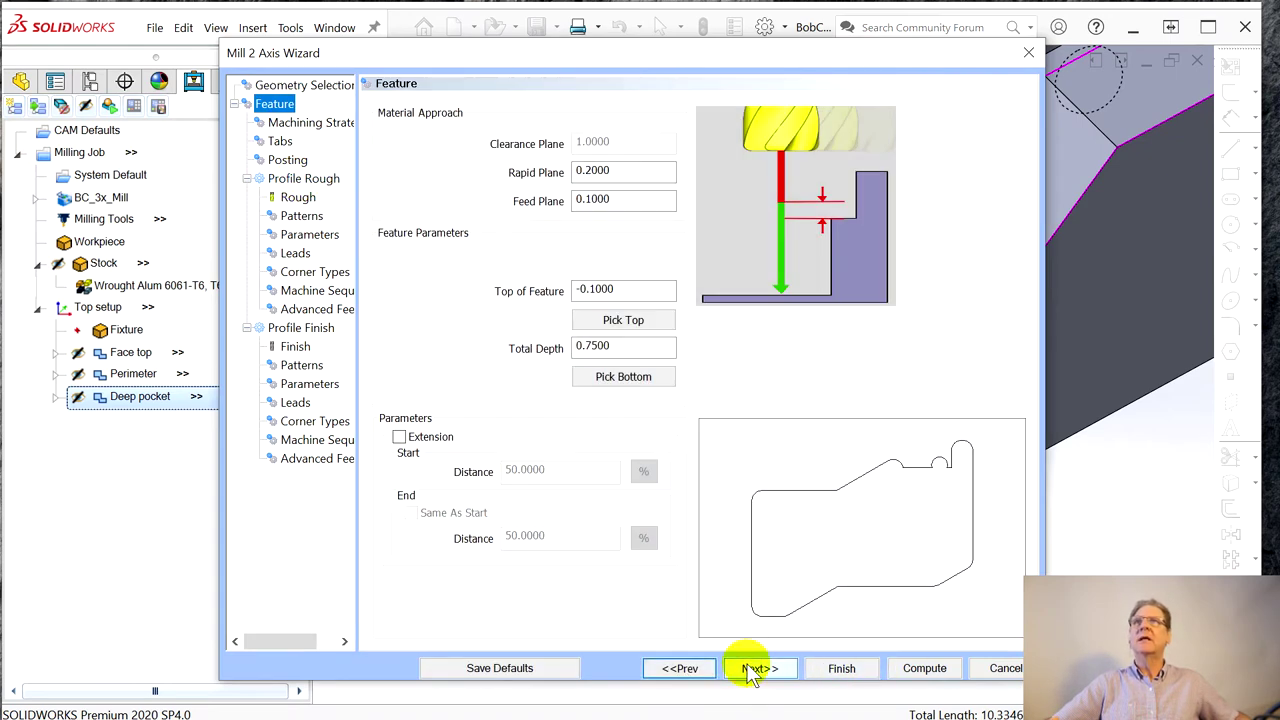
click(612, 345)
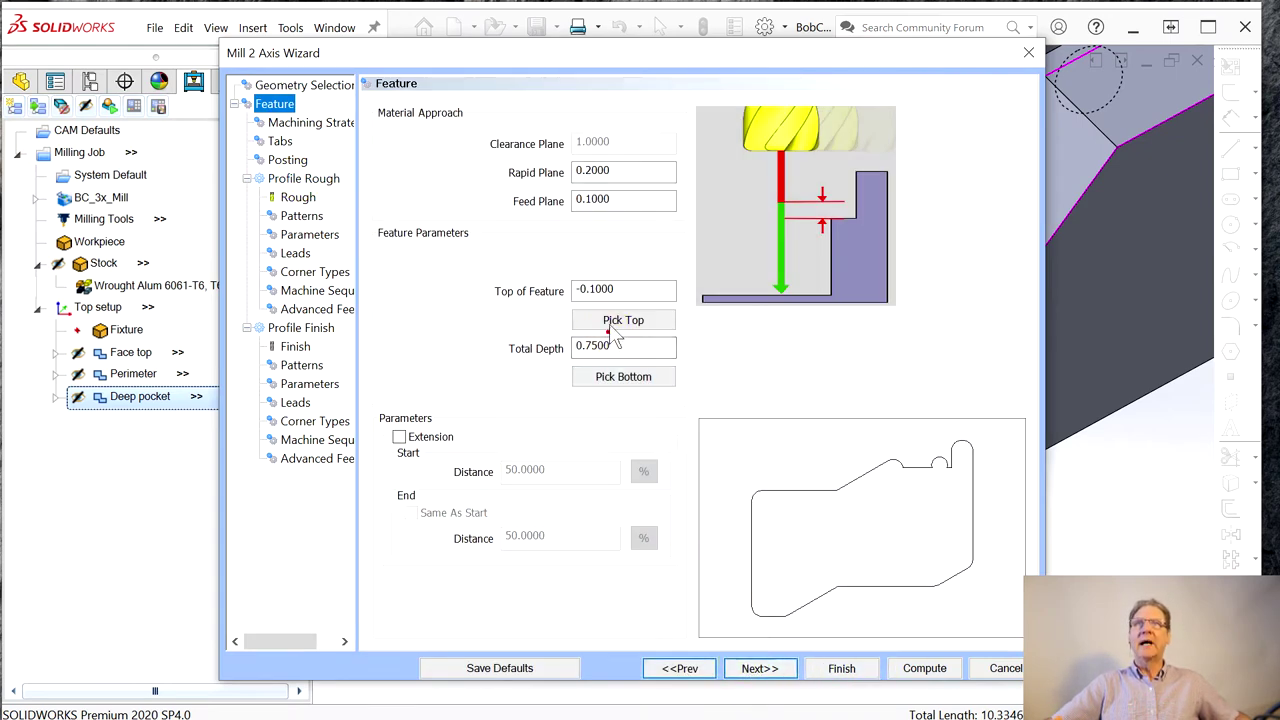
click(614, 322)
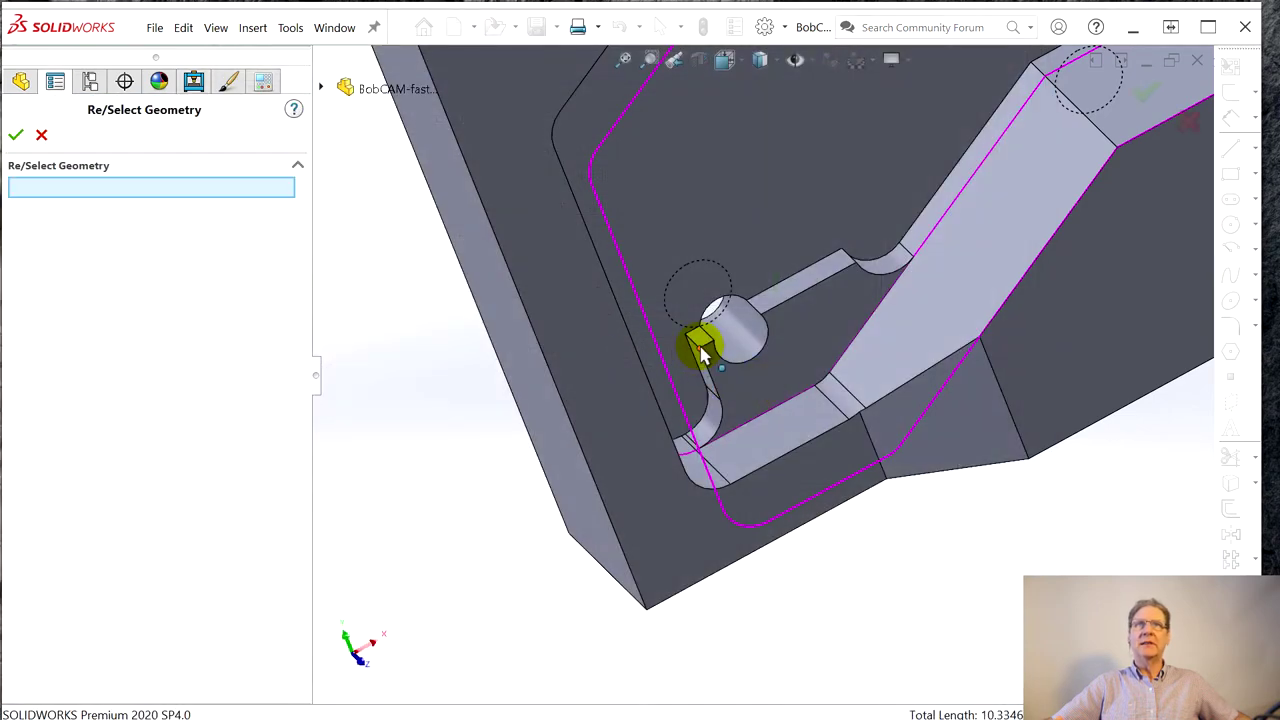
click(703, 350)
click(16, 135)
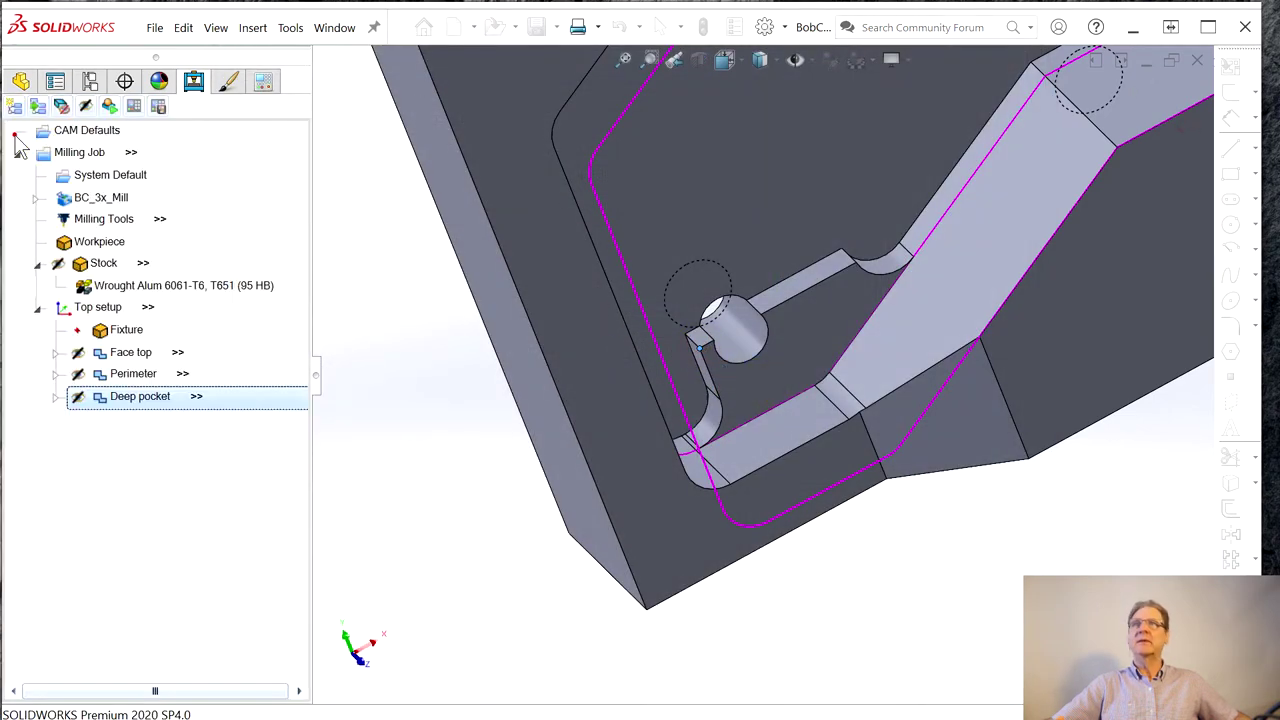
click(598, 380)
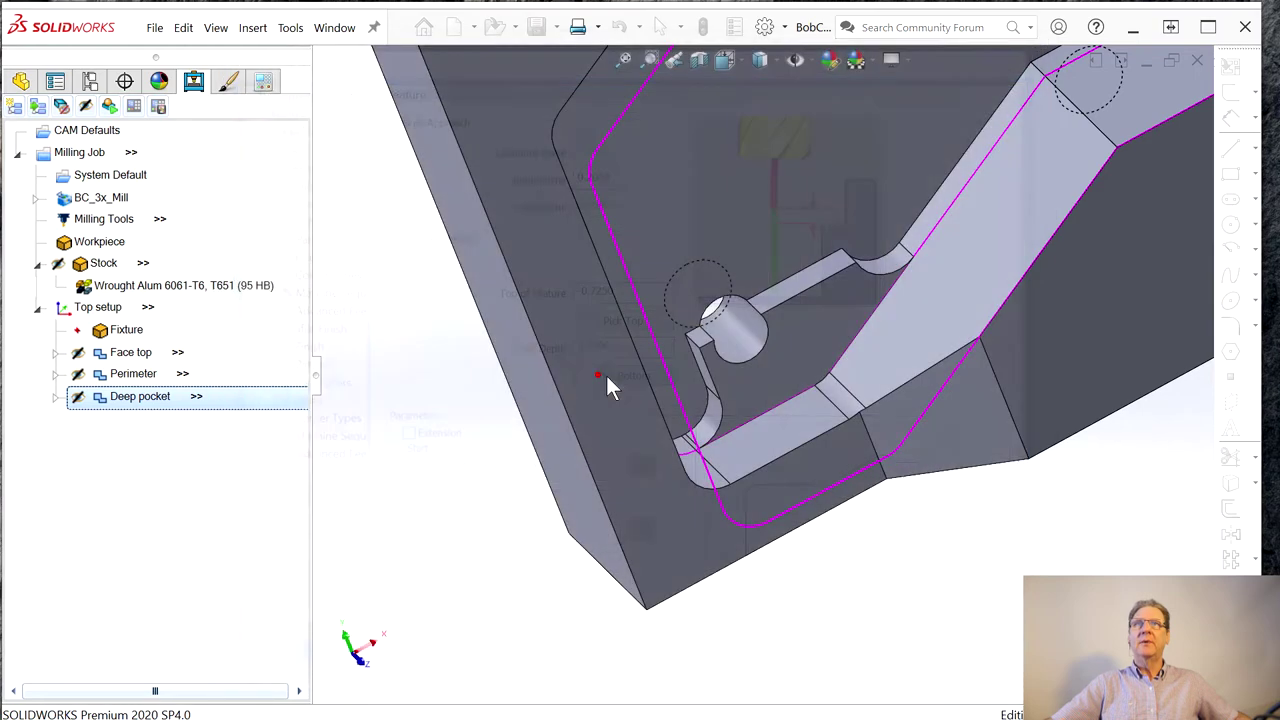
click(687, 340)
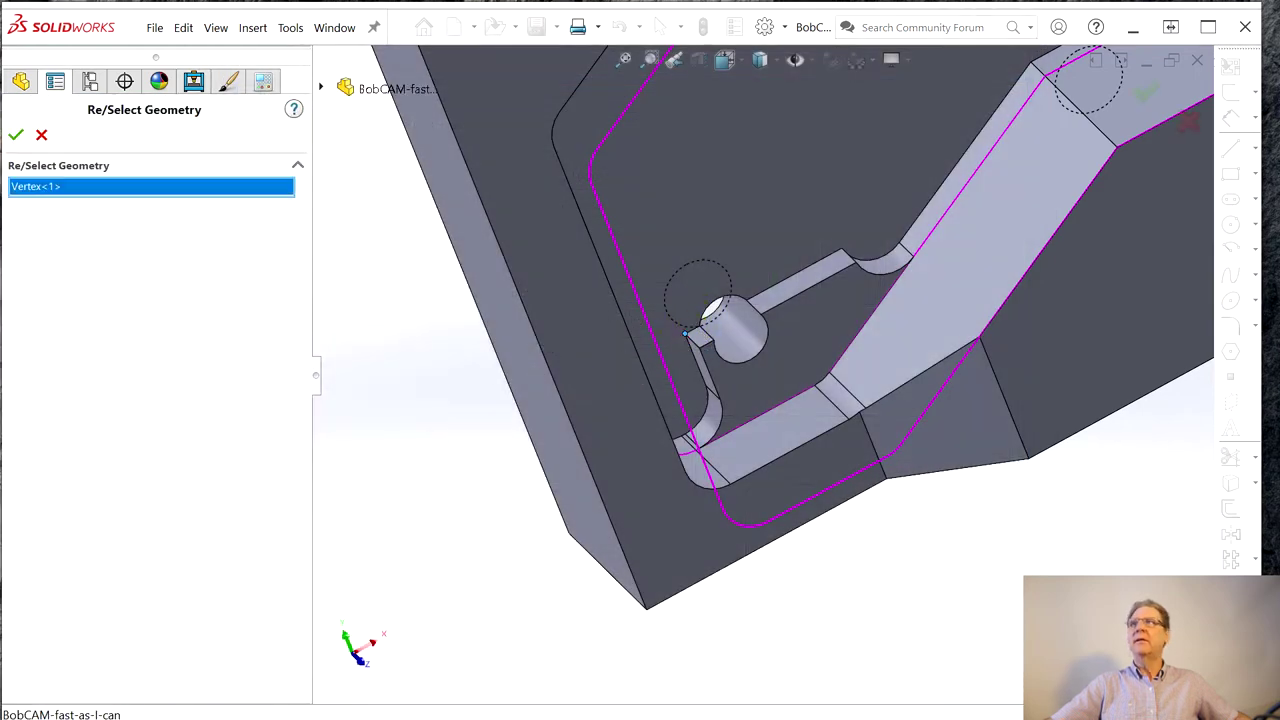
click(16, 134)
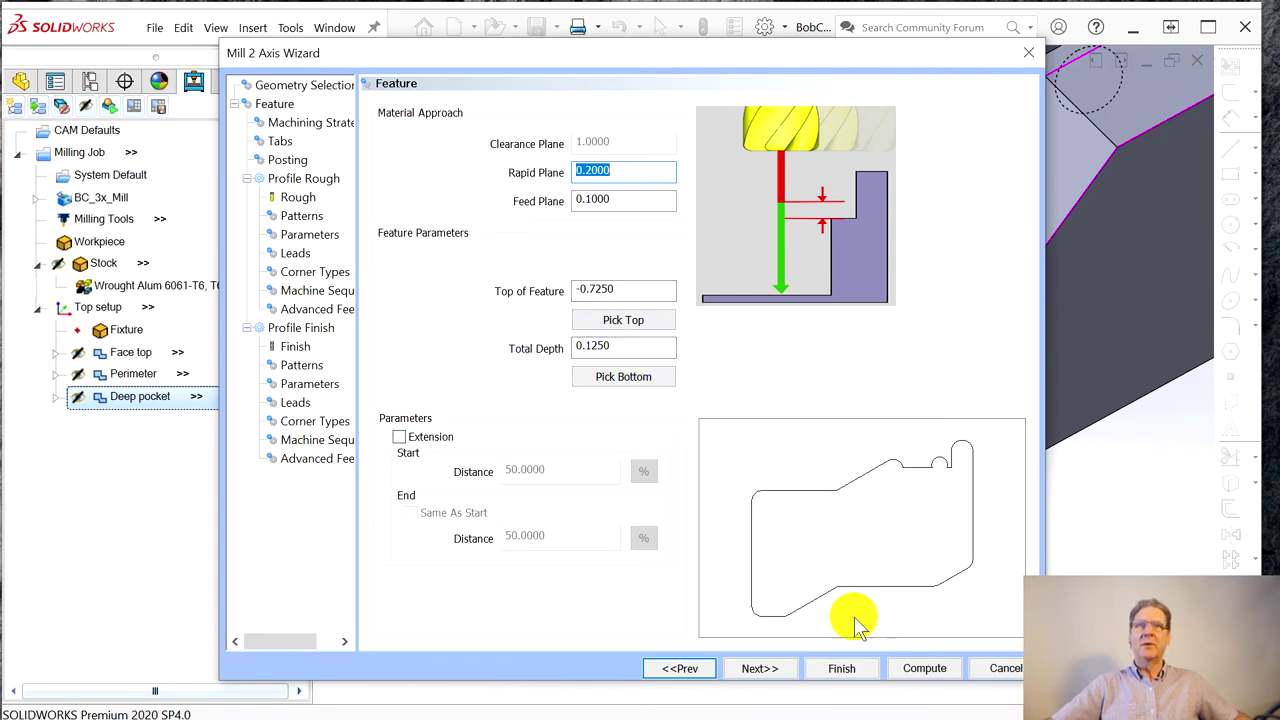
- Switch the machining strategy to Pocketing and remove the profile operations so that Pocket is the only current operation
click(762, 670)
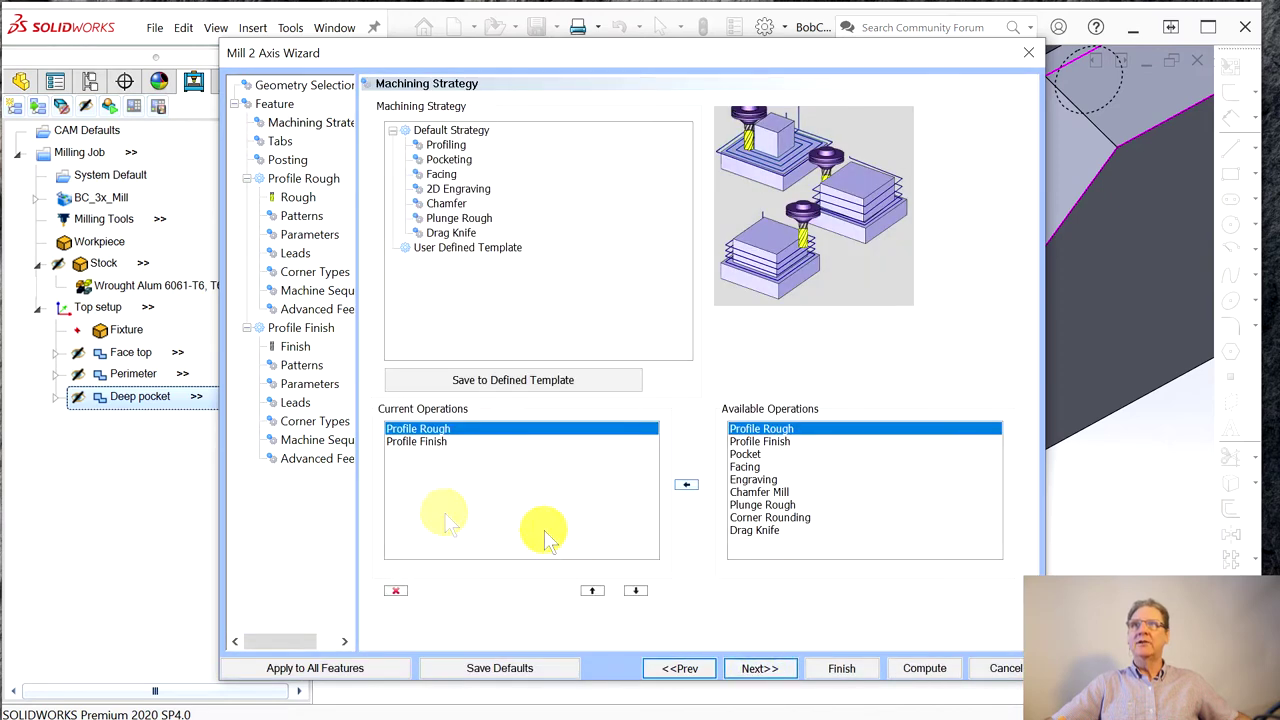
click(395, 591)
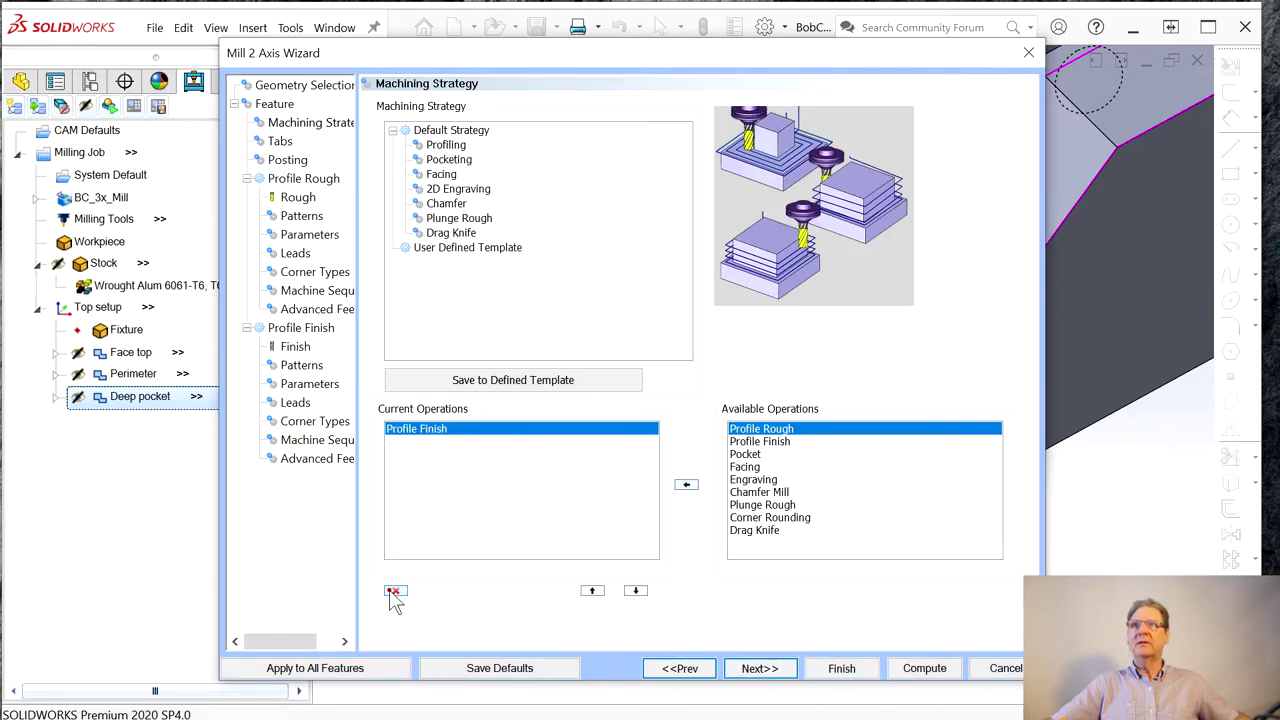
click(395, 591)
click(443, 162)
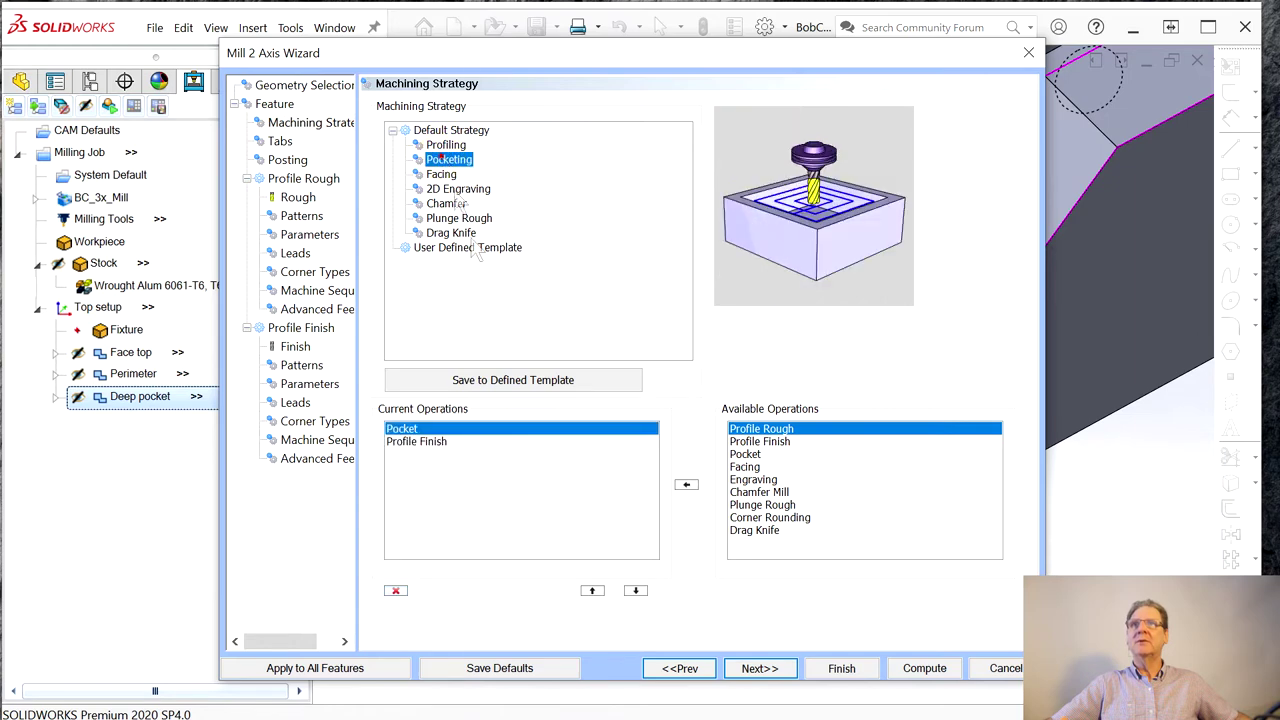
click(424, 446)
click(395, 591)
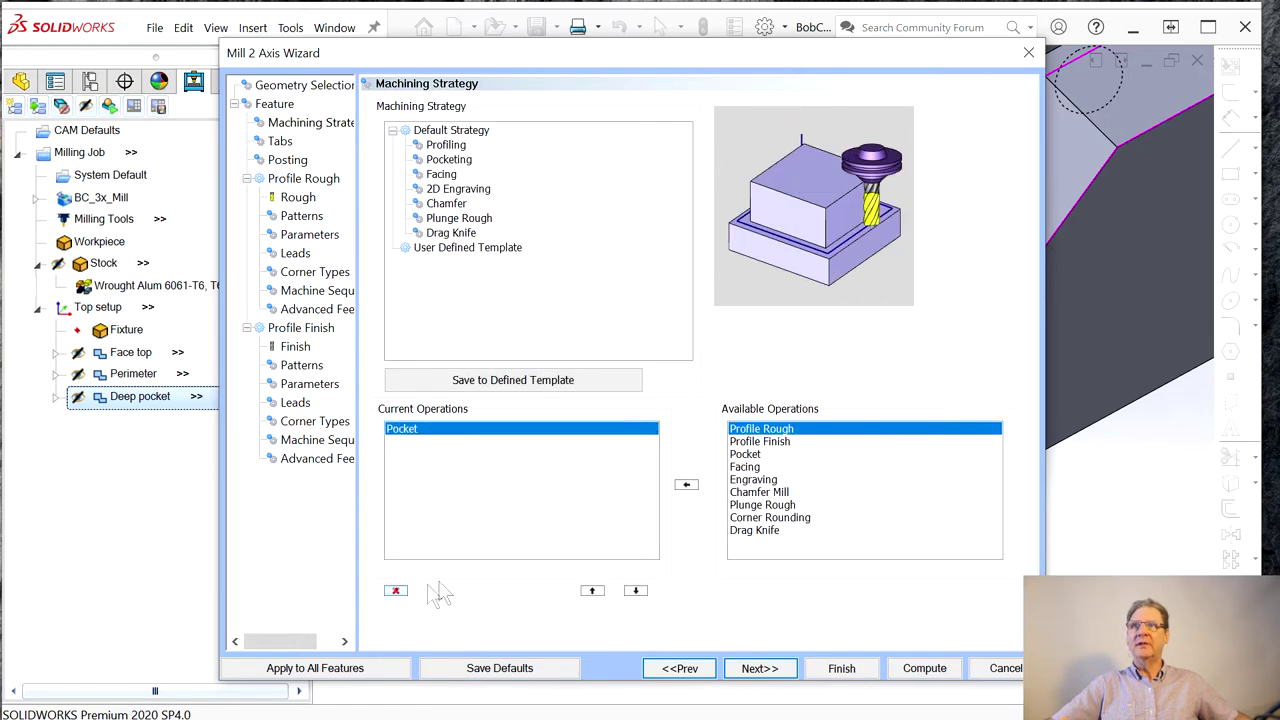
- Set the pocket's side allowance to 0 and its depth method to multiple steps with a 0.0625 depth of cut
click(760, 669)
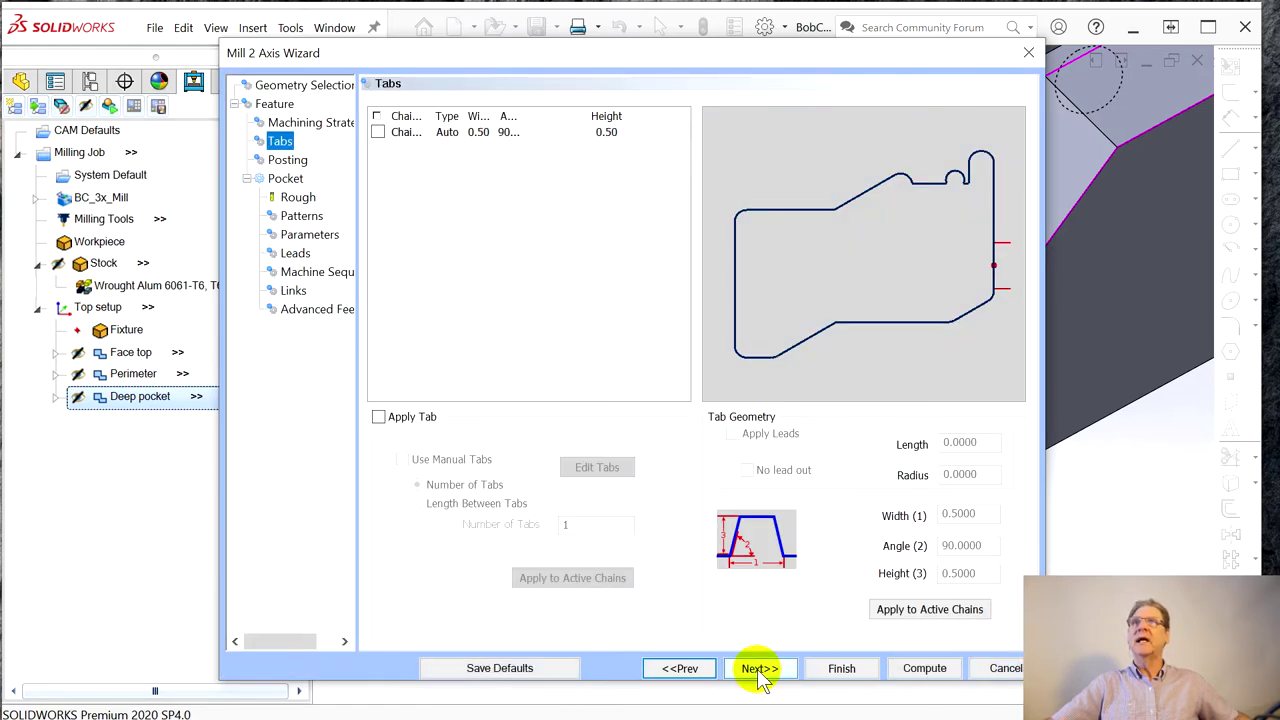
click(760, 669)
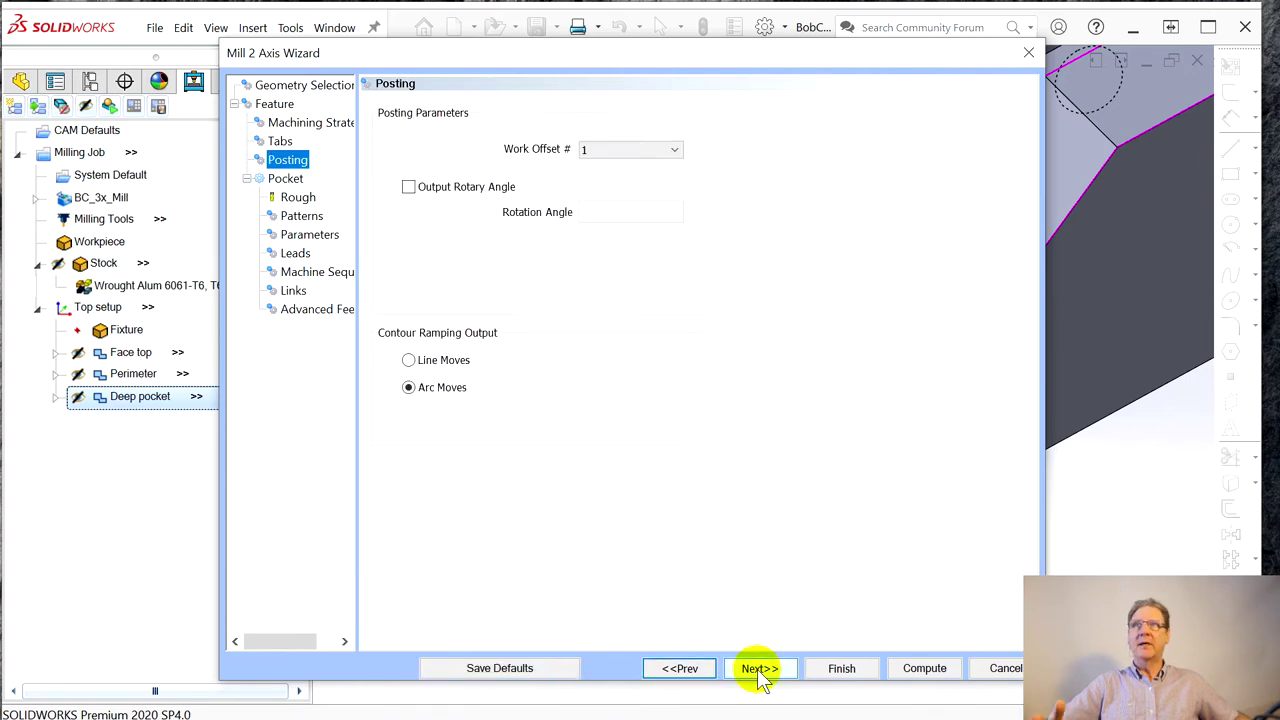
click(760, 669)
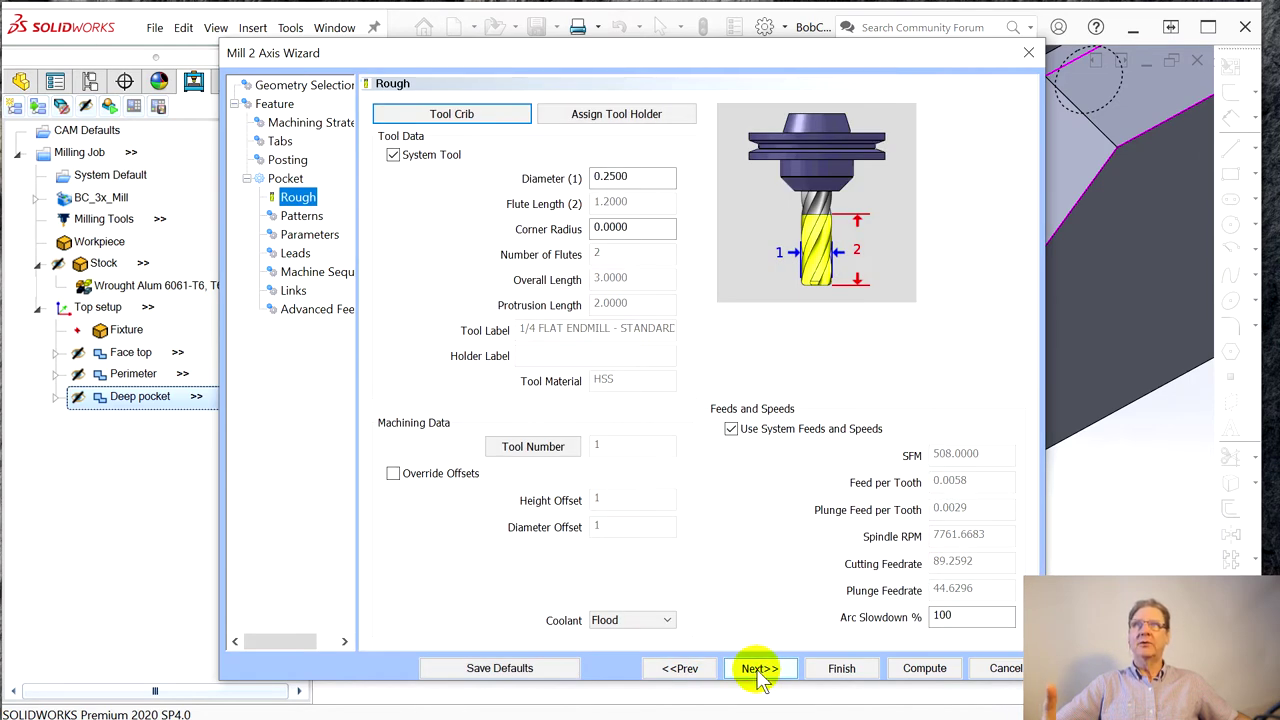
click(759, 669)
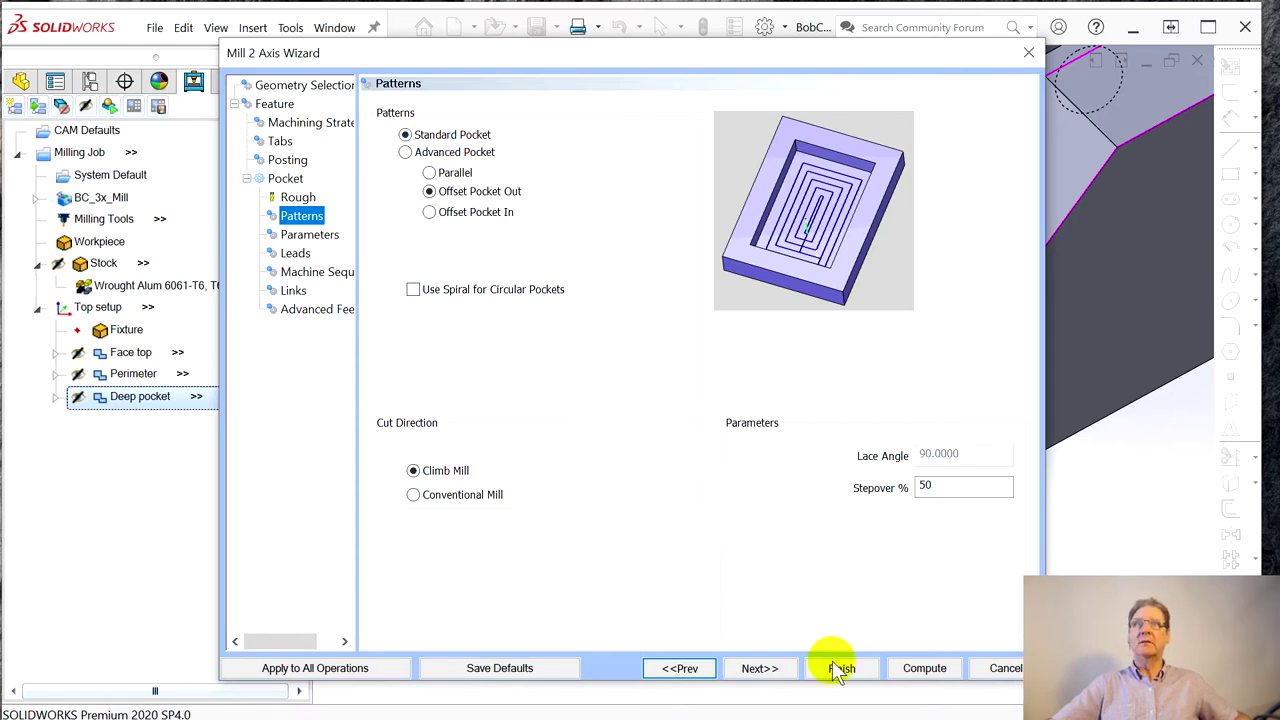
click(765, 670)
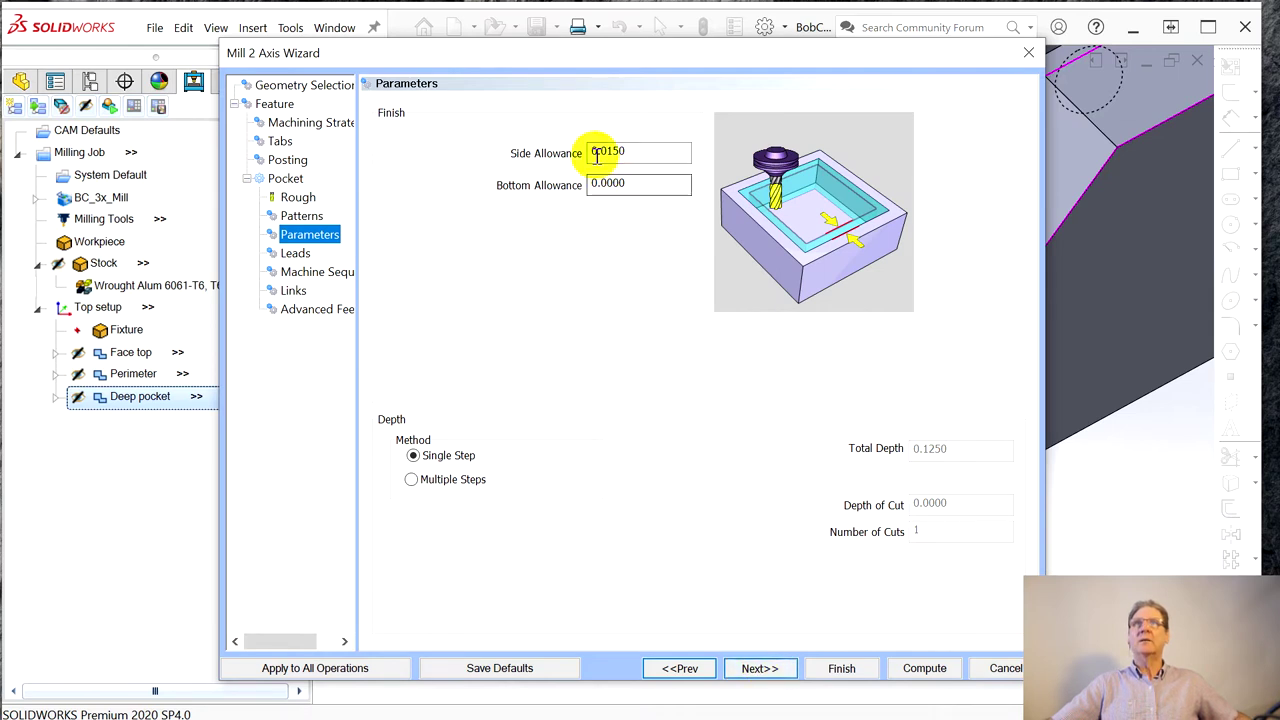
drag(606, 155, 658, 162)
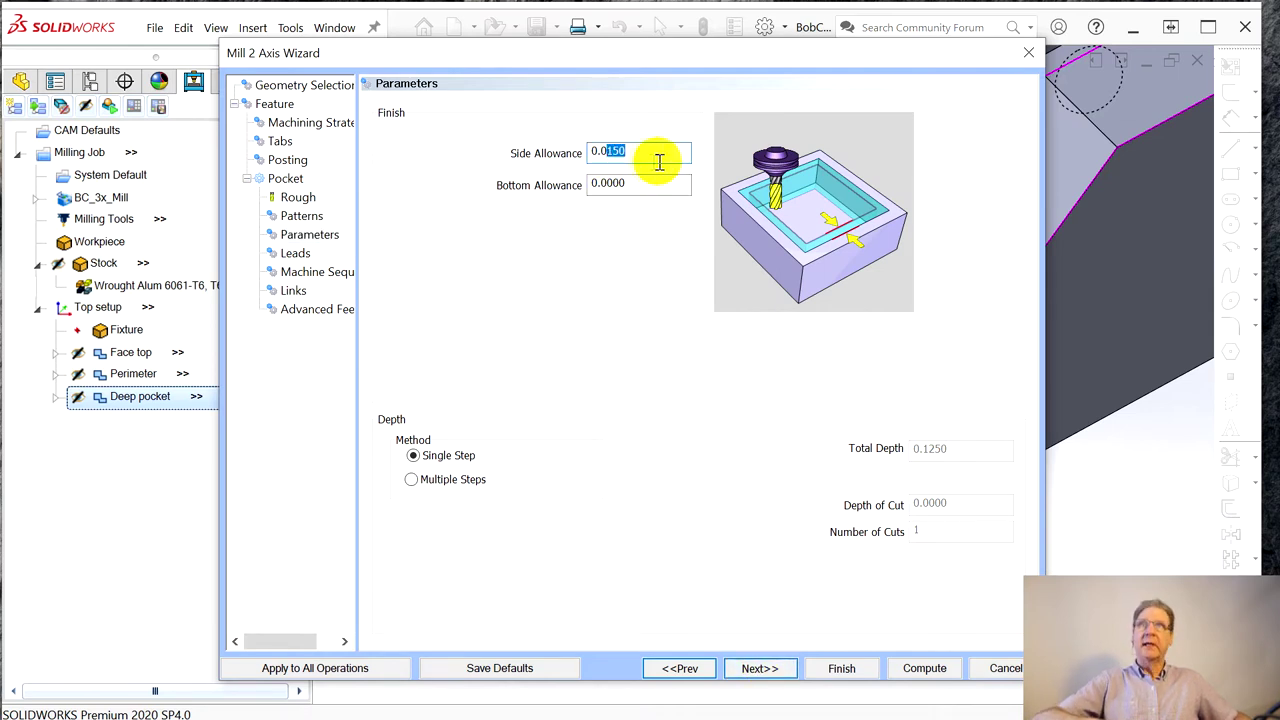
key(BackSpace)
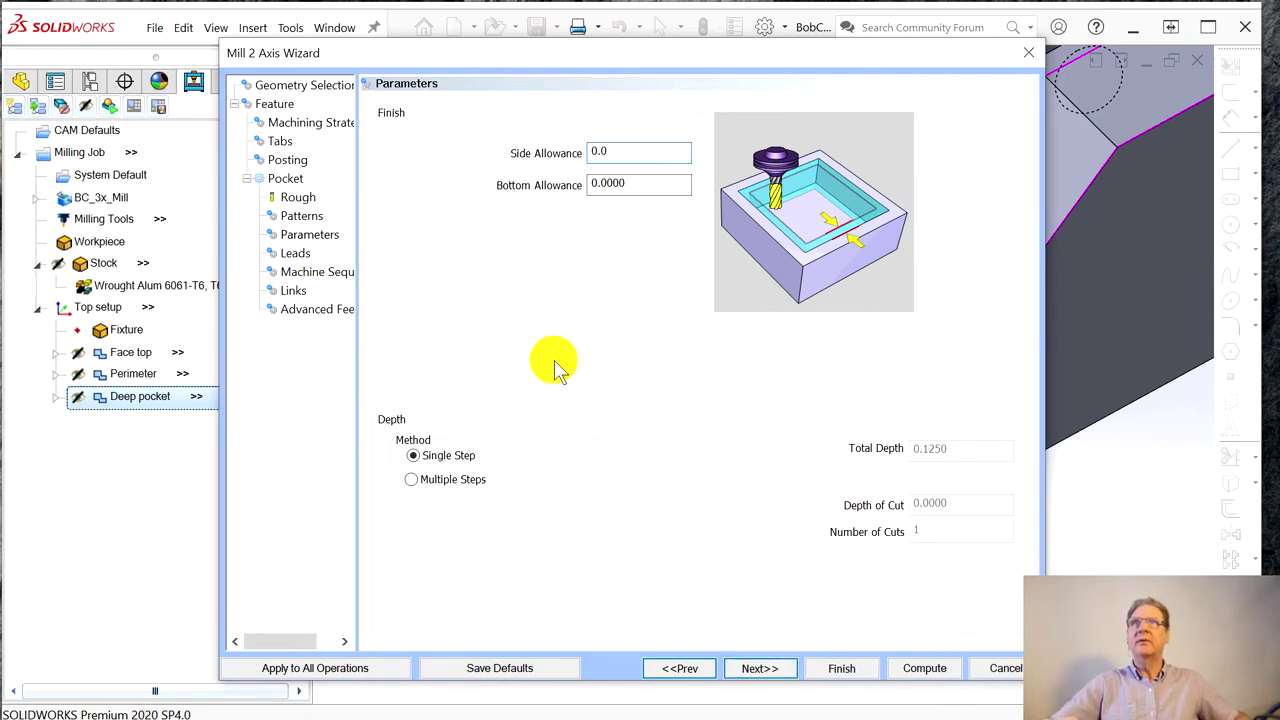
click(412, 480)
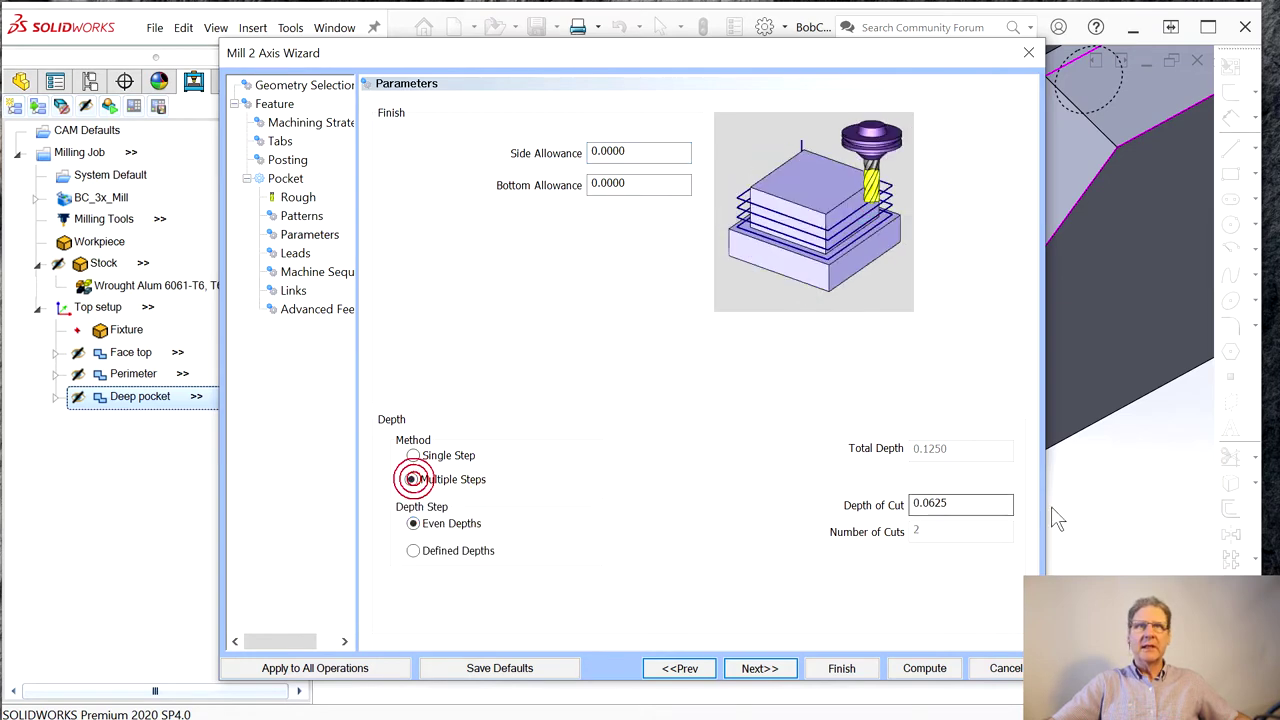
click(957, 503)
- Choose a spiral entry for the pocket operation and compute the feature's toolpath
click(770, 668)
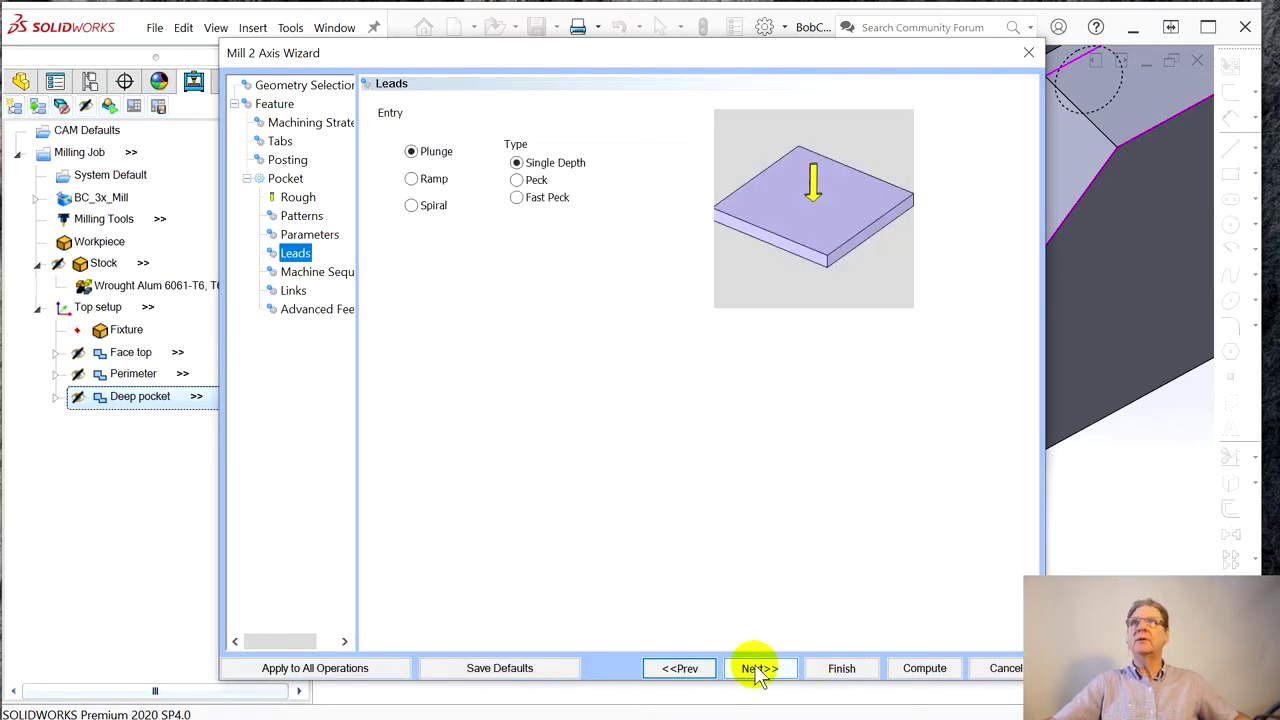
click(412, 206)
click(922, 668)
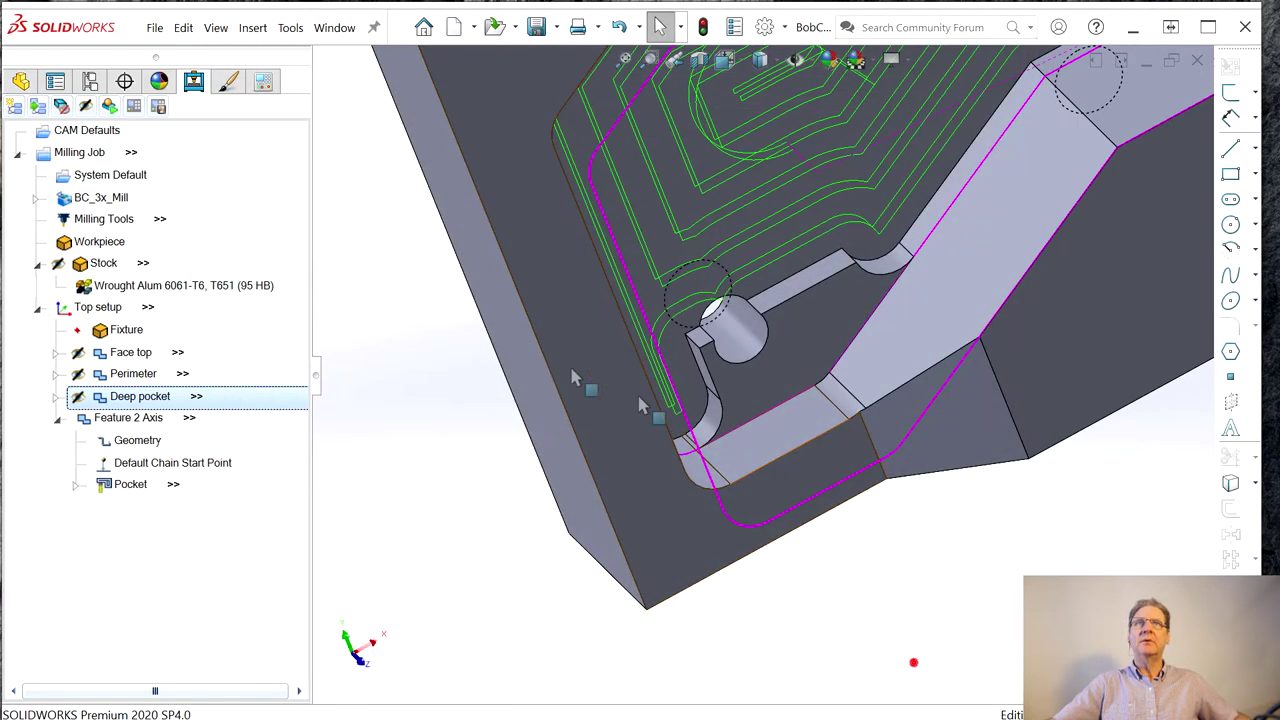
scroll(743, 106, down, 2)
scroll(786, 134, up, 4)
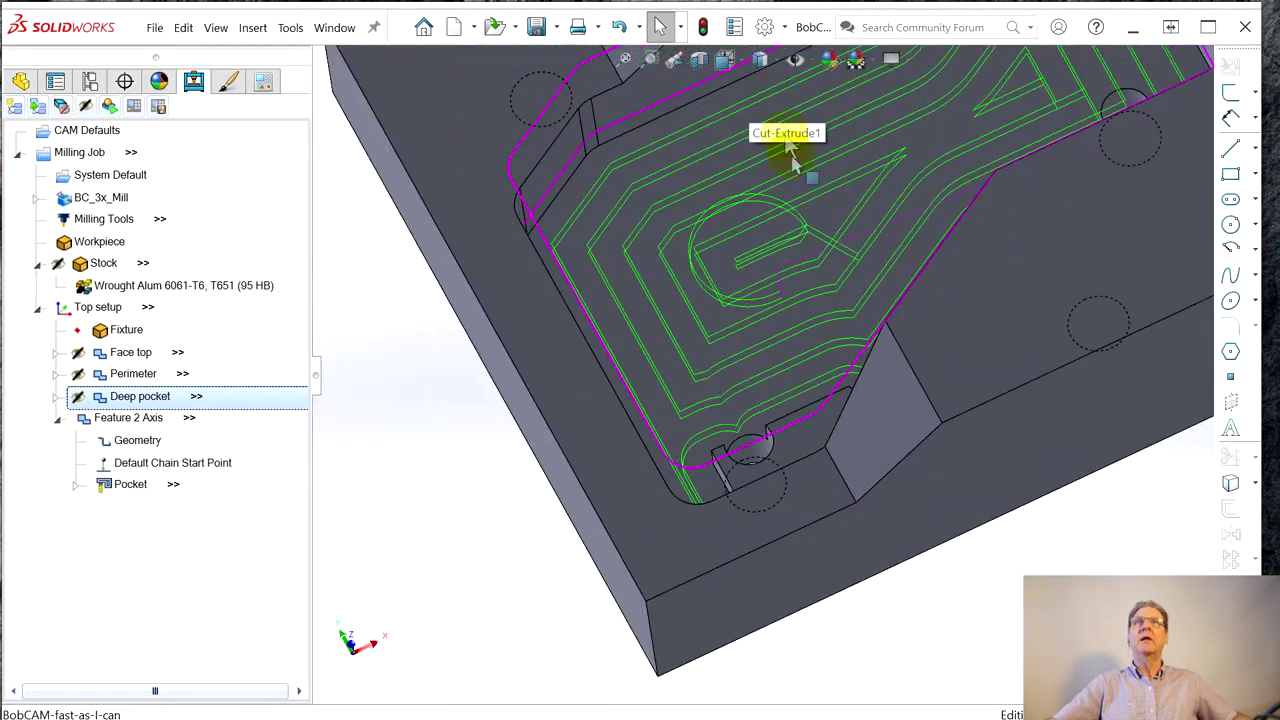
- Examine the green pocket toolpath up close at its narrow corner and view the part from the side and at an angle
middle_drag(760, 305, 757, 357)
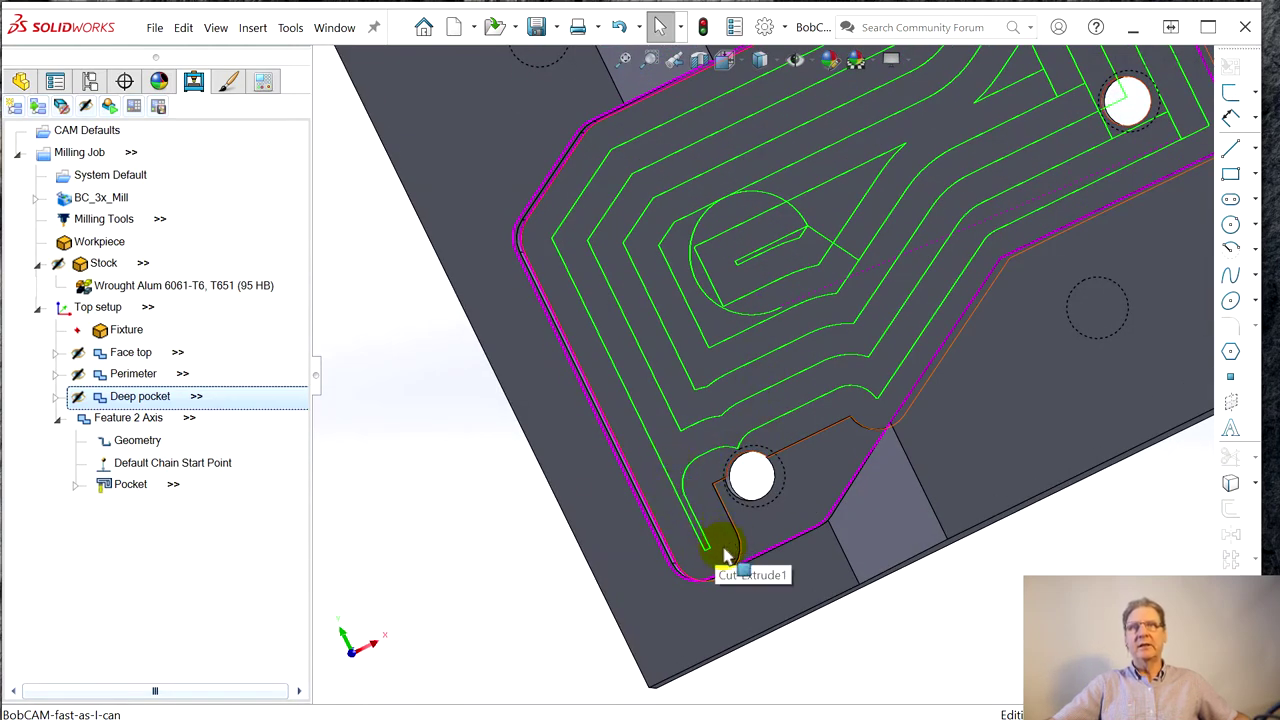
scroll(728, 556, down, 5)
scroll(850, 150, down, 3)
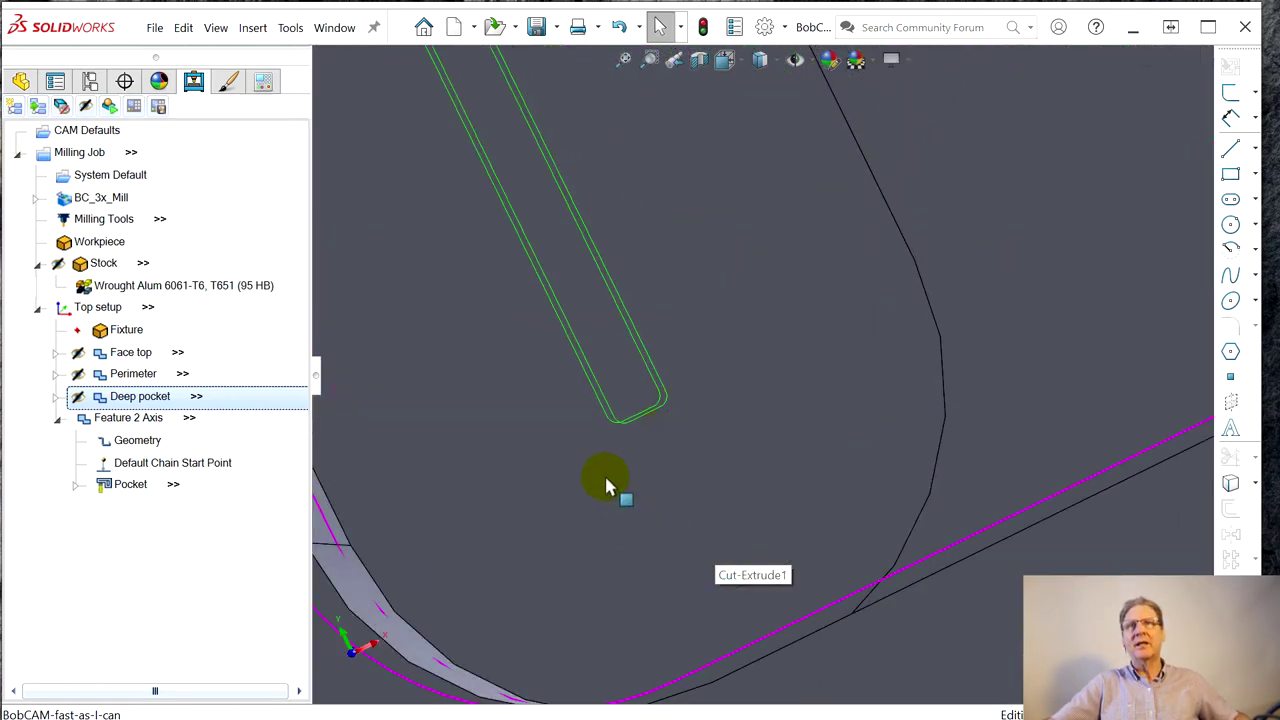
middle_drag(606, 482, 630, 470)
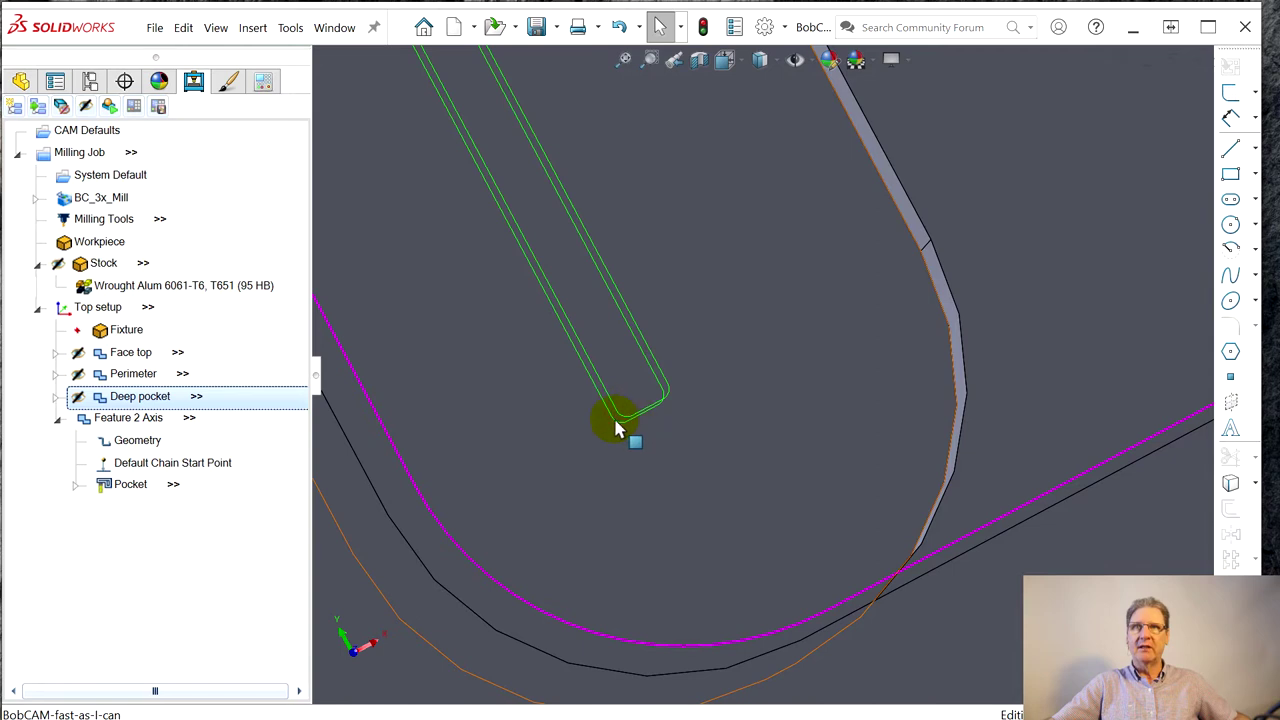
middle_drag(628, 420, 868, 505)
middle_drag(640, 443, 893, 248)
scroll(893, 248, up, 5)
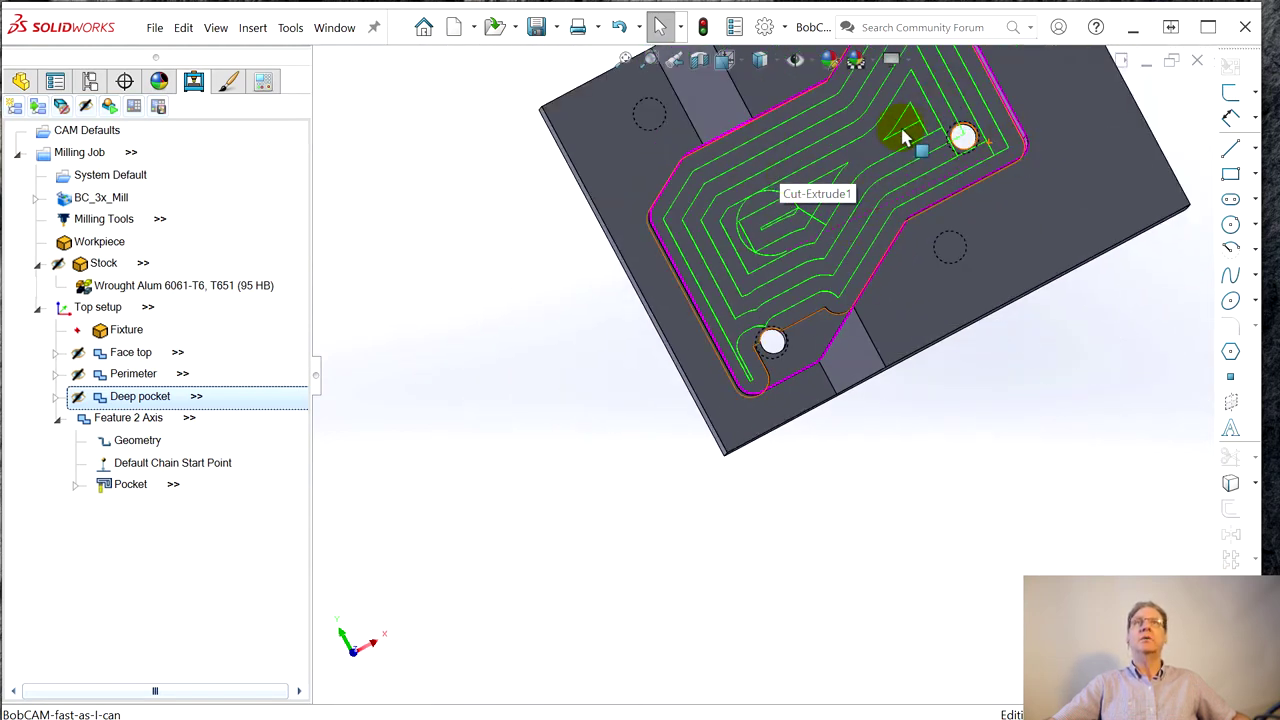
right_drag(903, 129, 843, 314)
double_click(725, 360)
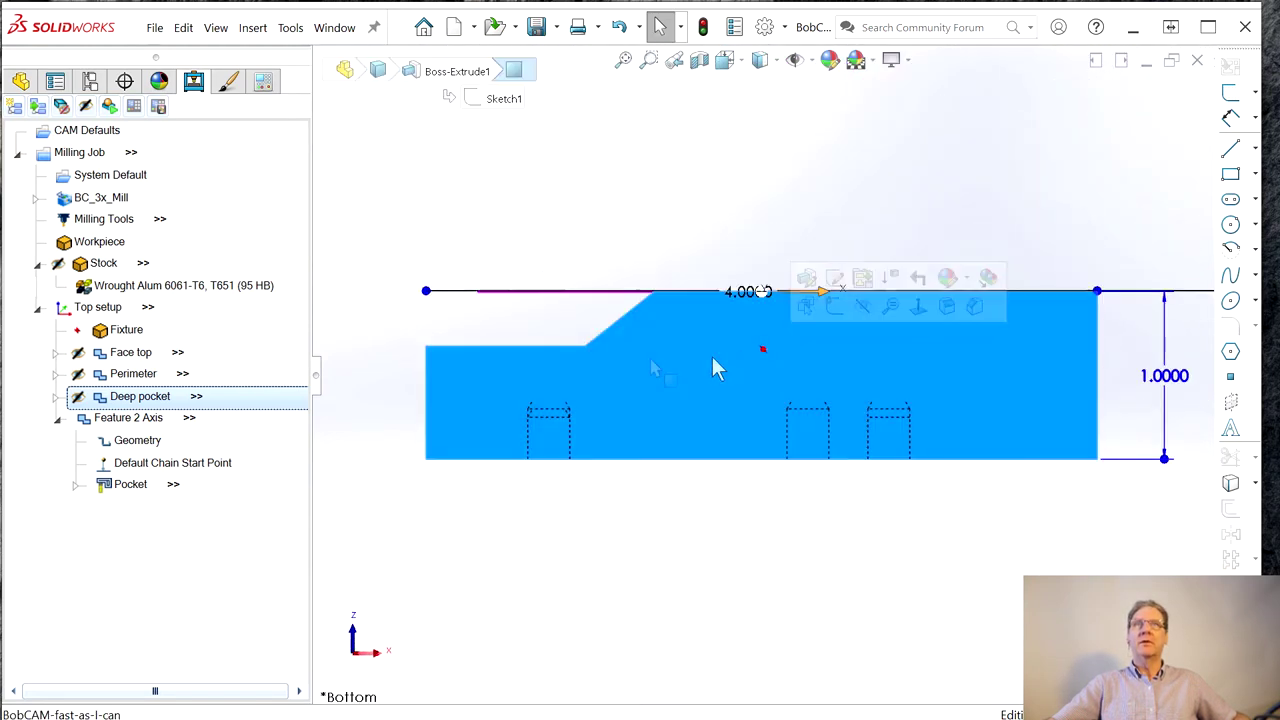
click(937, 46)
right_drag(770, 212, 720, 165)
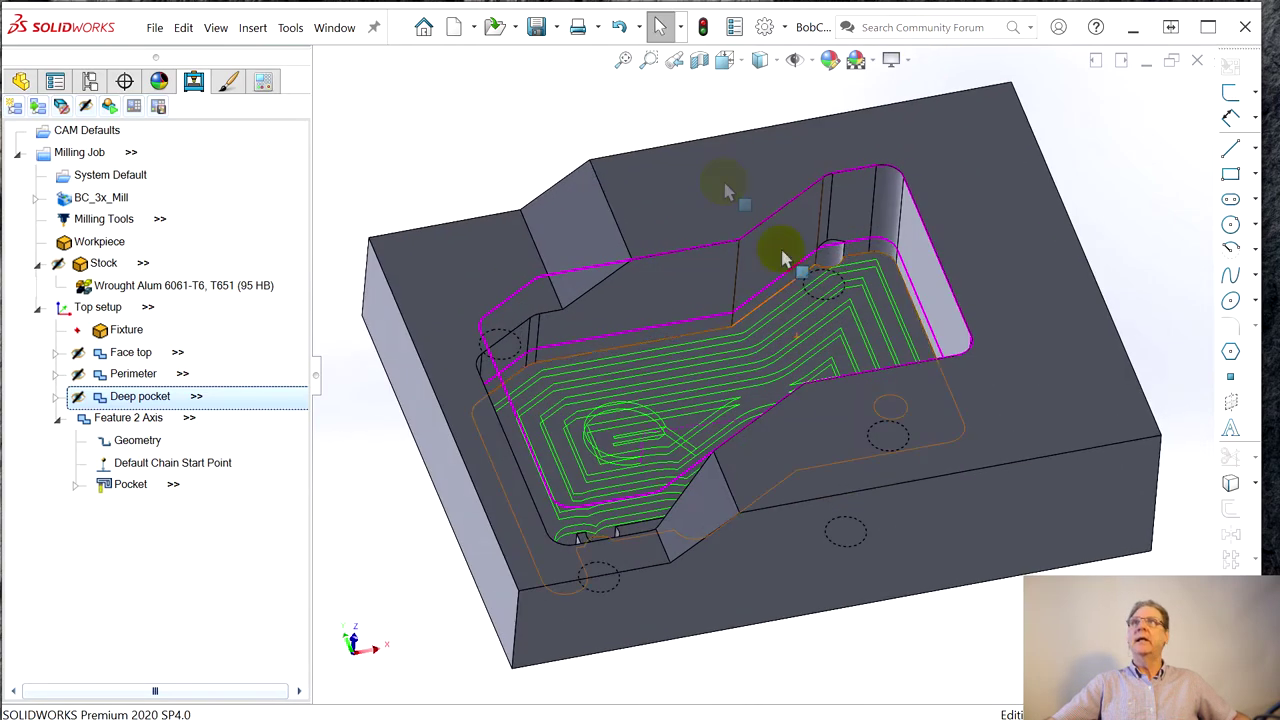
- Save all open documents and acknowledge the BobCAM demo mode notice
click(155, 28)
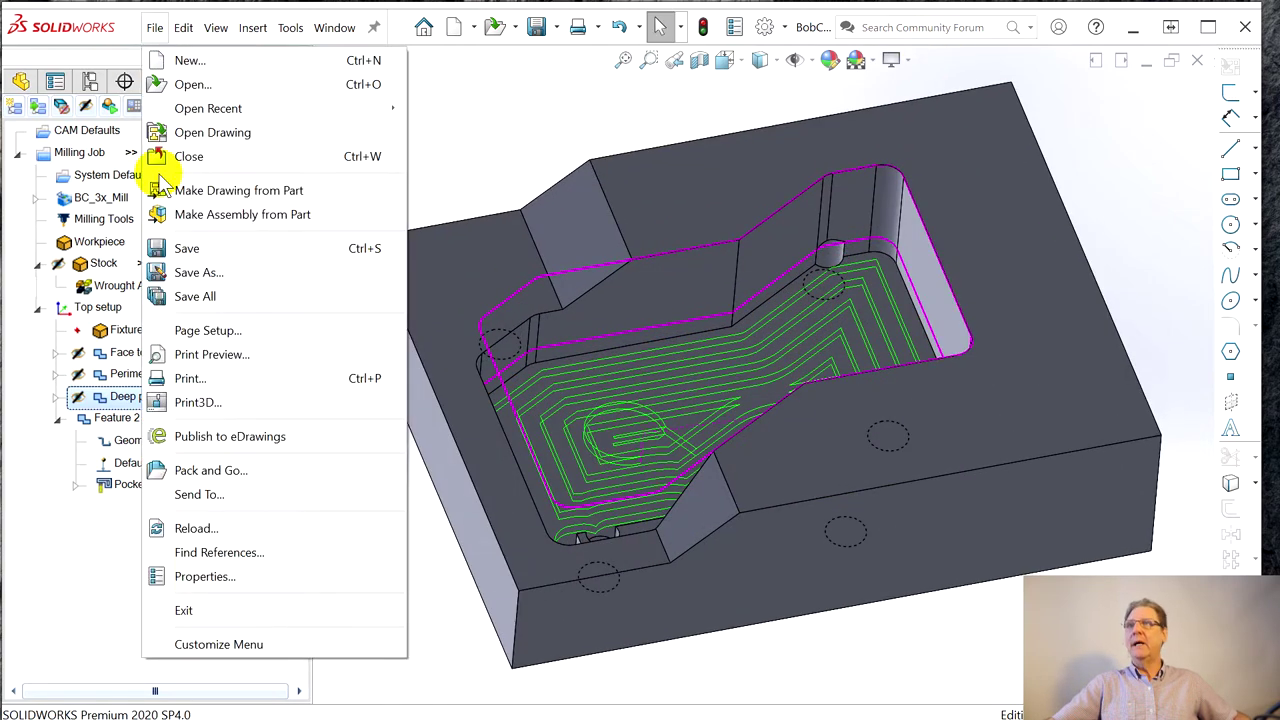
click(197, 297)
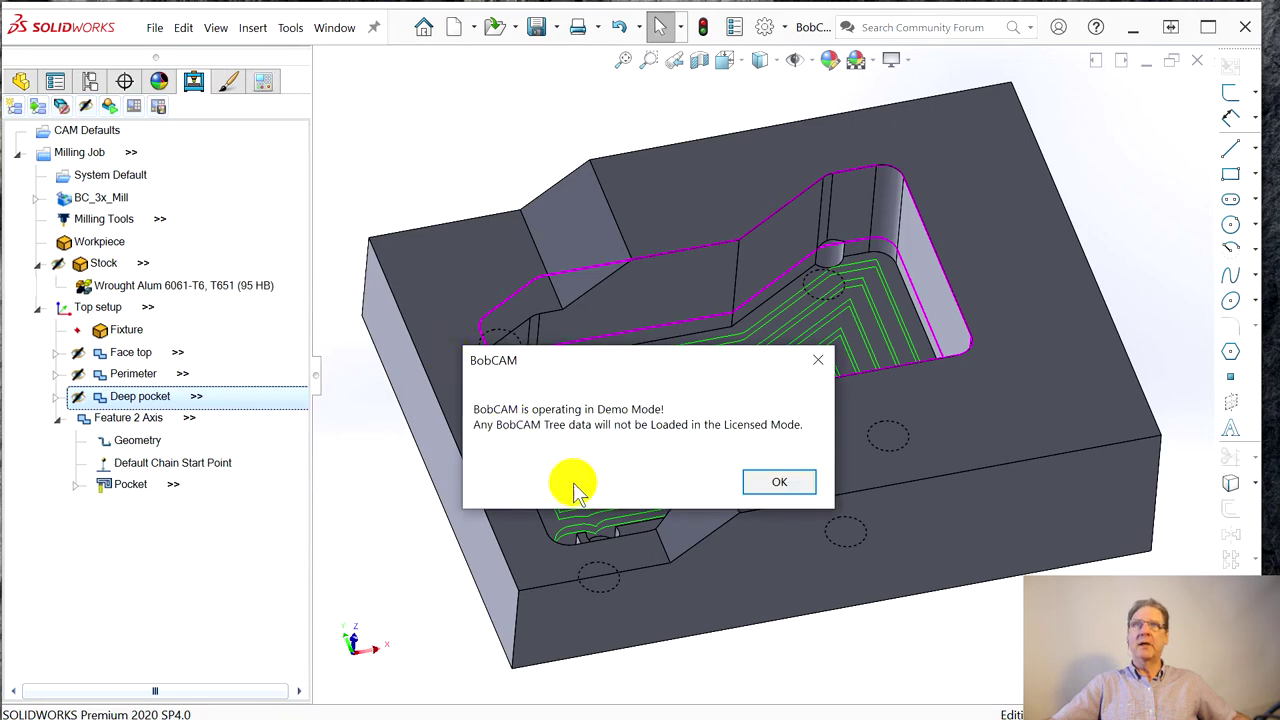
click(775, 486)
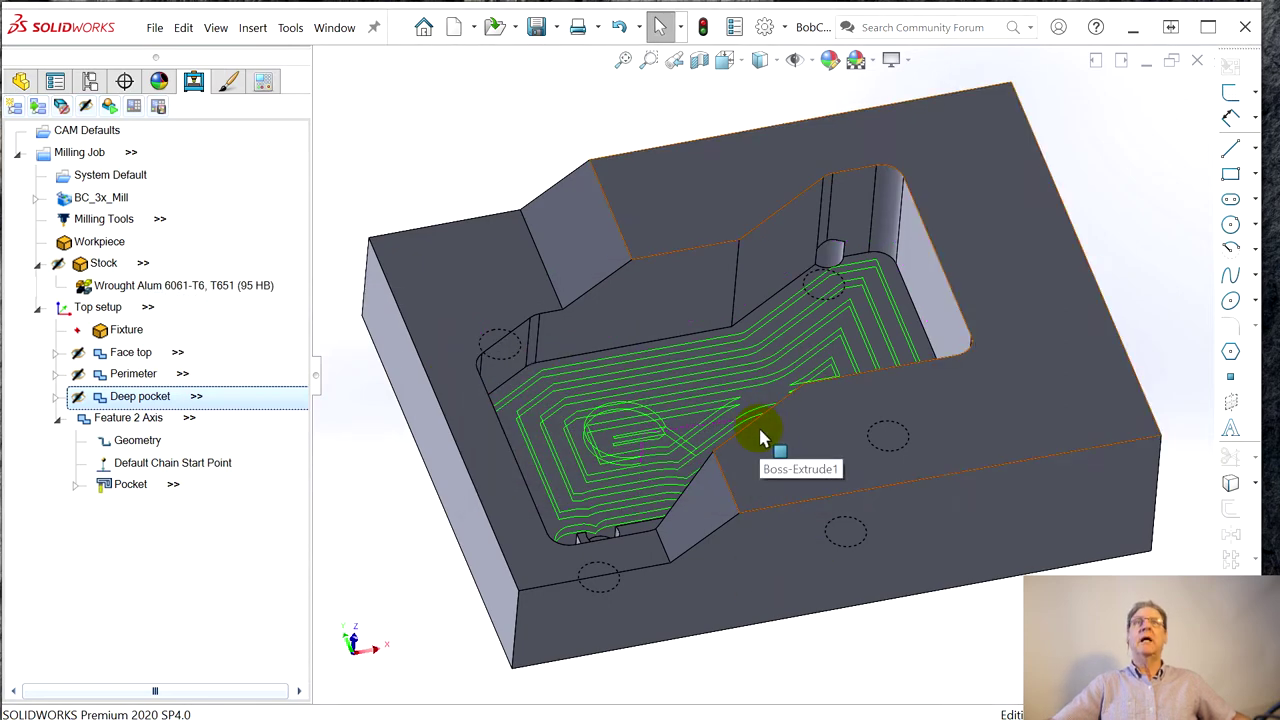
- Rename the Feature 2 Axis operation under Top setup as "Shallow pocket"
middle_drag(366, 514, 371, 563)
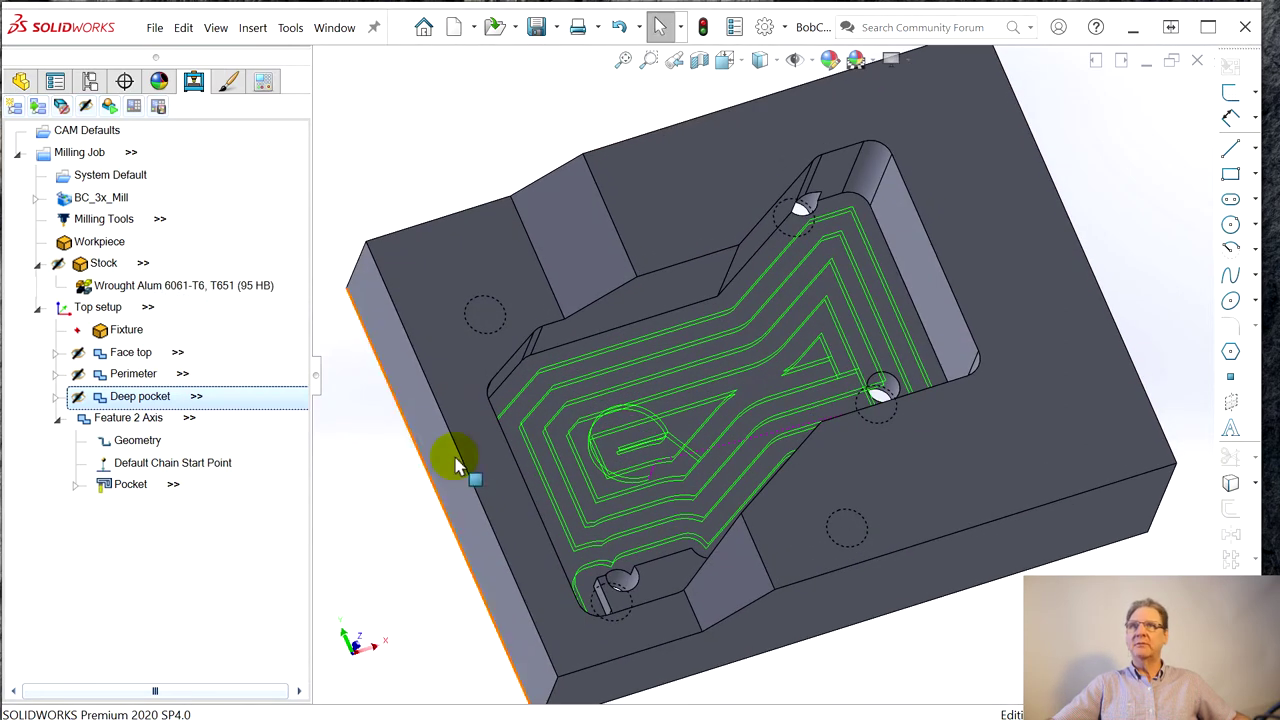
right_click(95, 432)
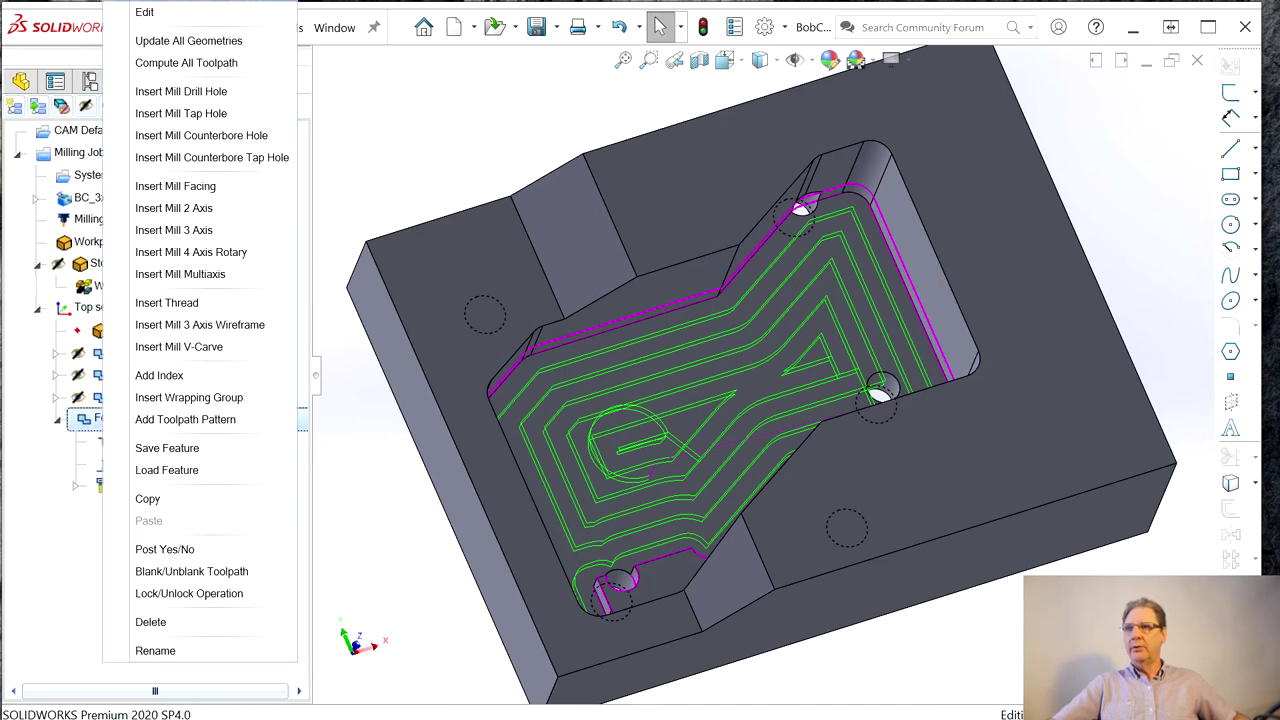
click(173, 657)
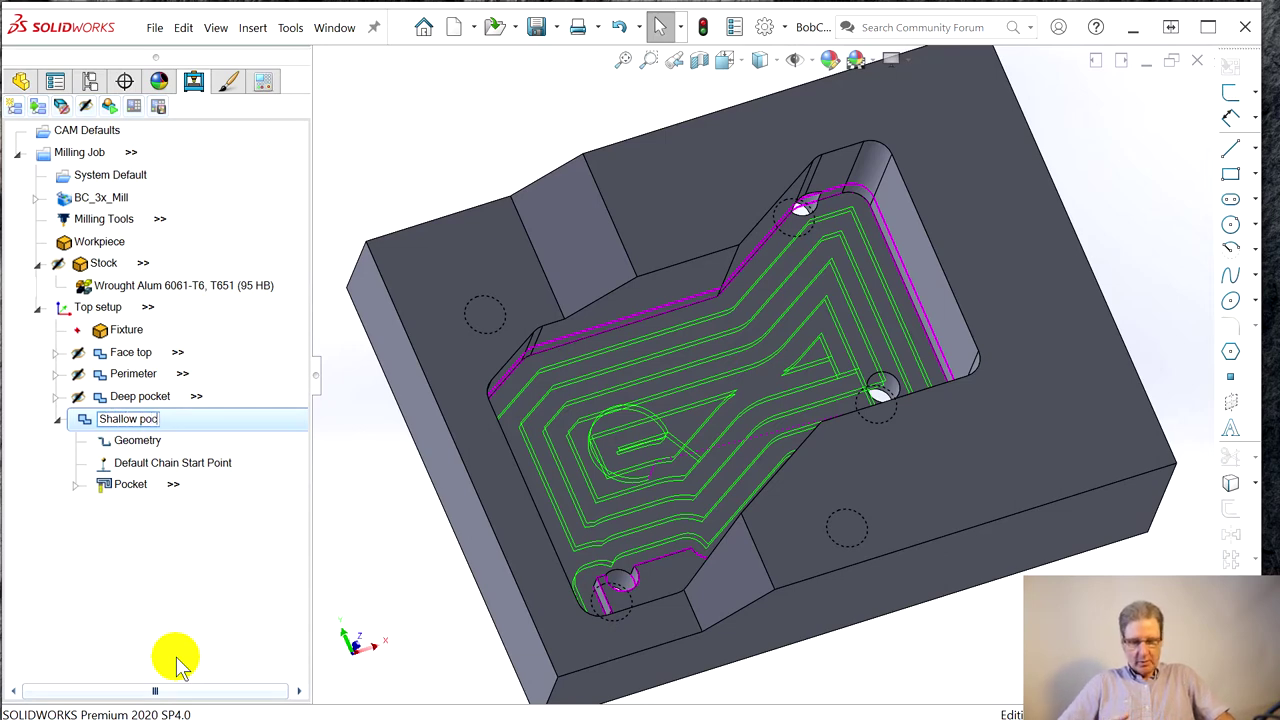
text(Shallow pocket)
key(Return)
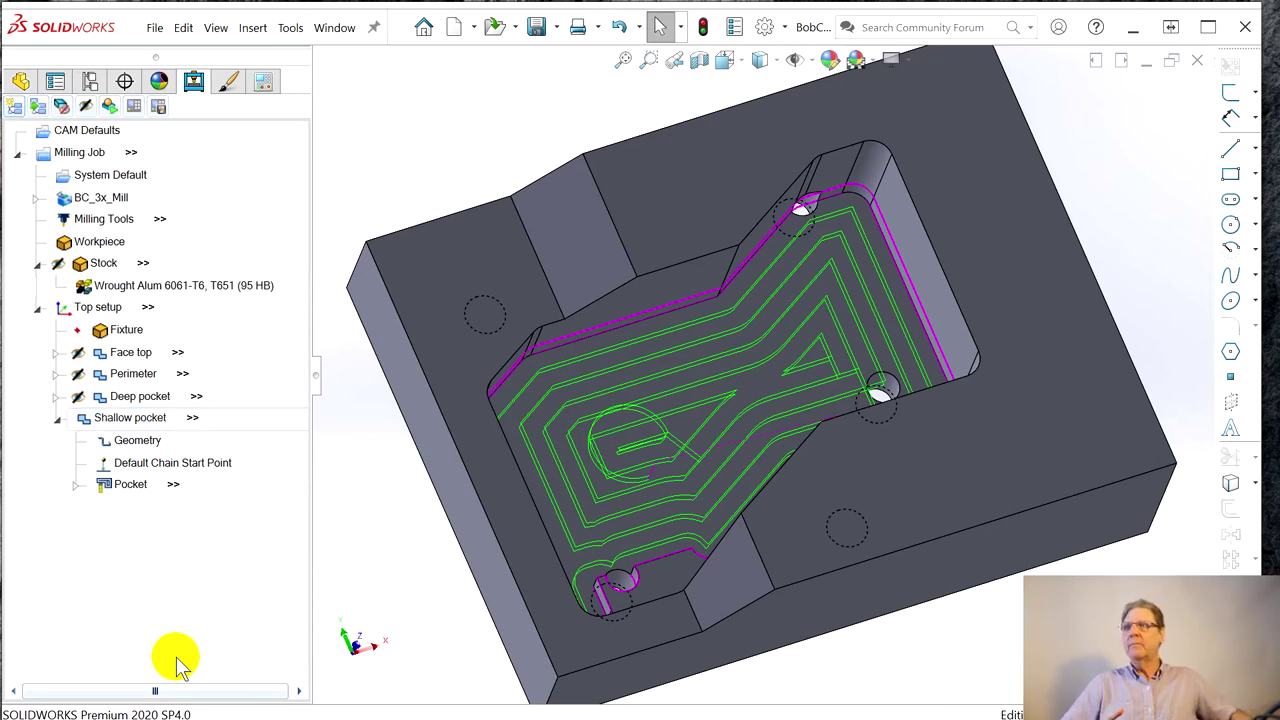
- Blank the Shallow pocket toolpath and collapse its entry in the machining tree
right_click(118, 418)
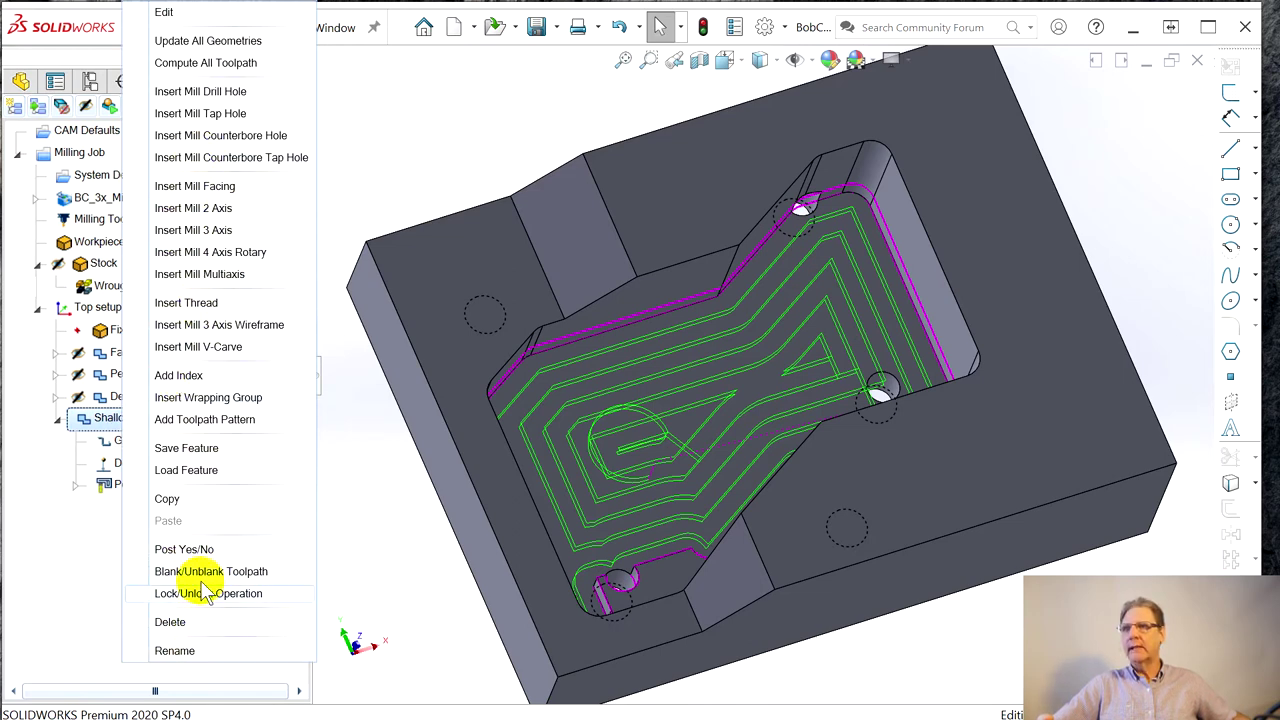
click(200, 573)
click(57, 419)
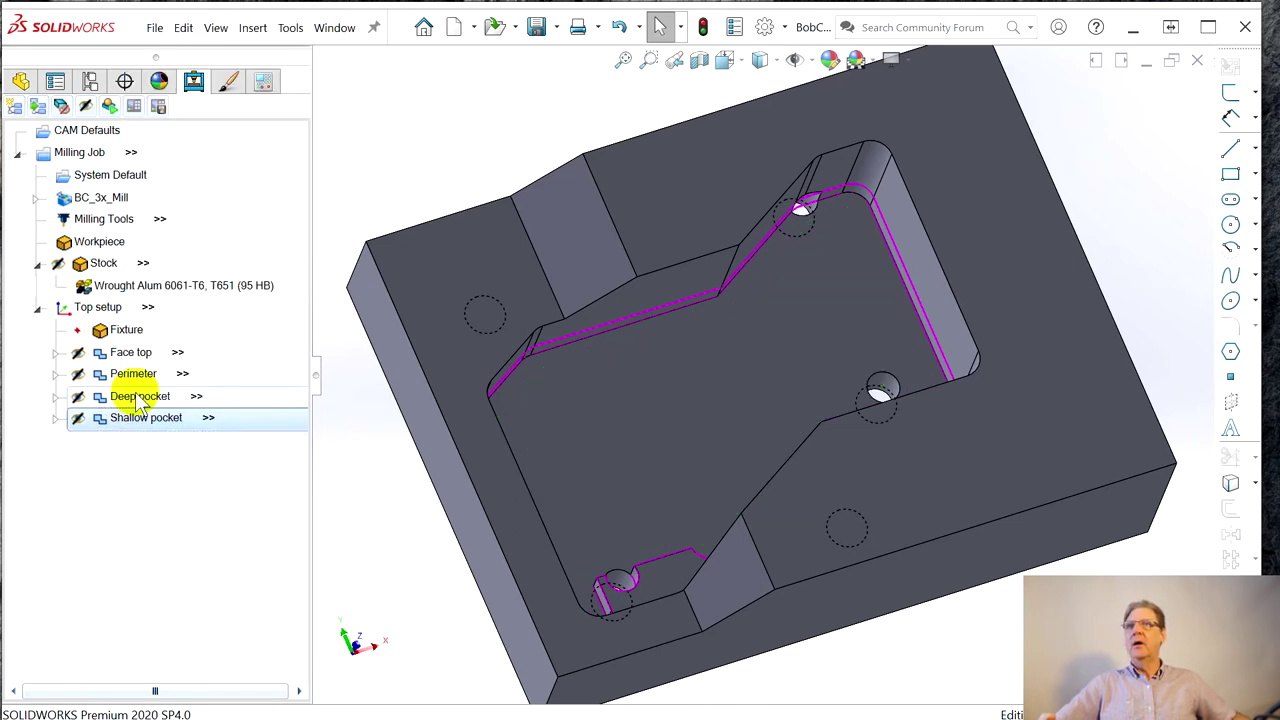
- Start a new sketch on the lowered U-shaped top face of the part made by Cut-Extrude2
middle_drag(452, 535, 426, 463)
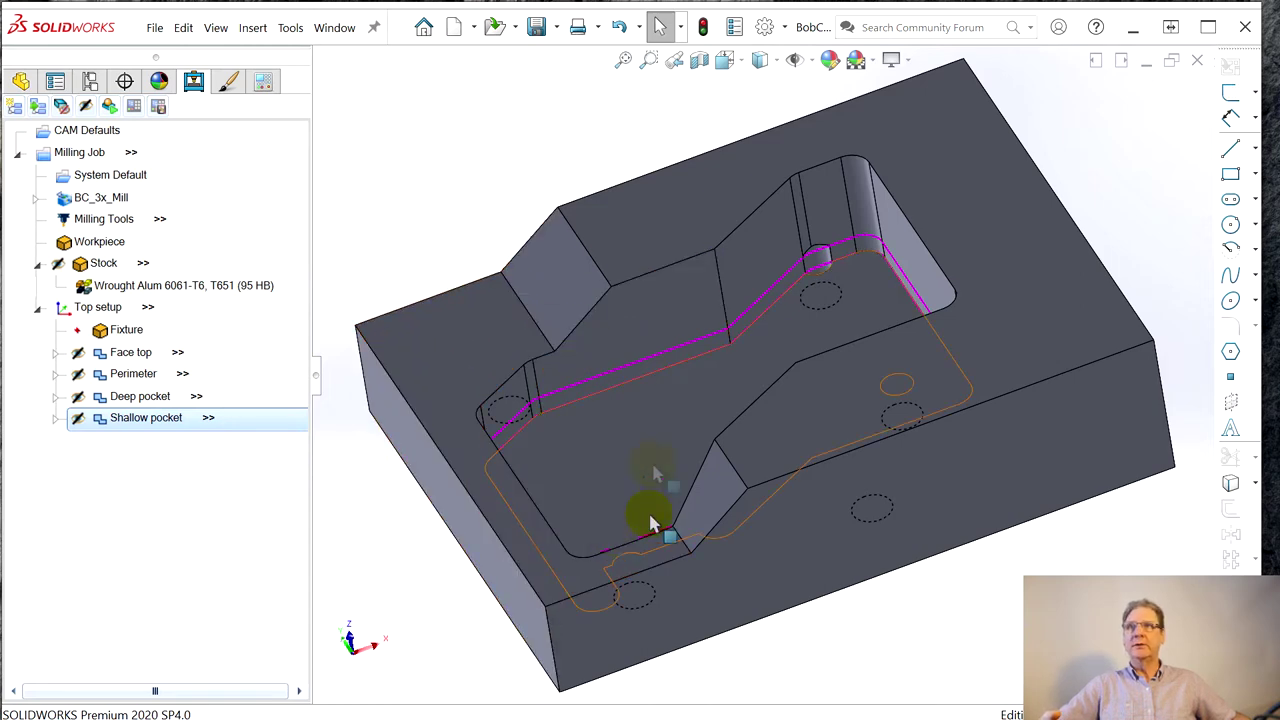
click(21, 84)
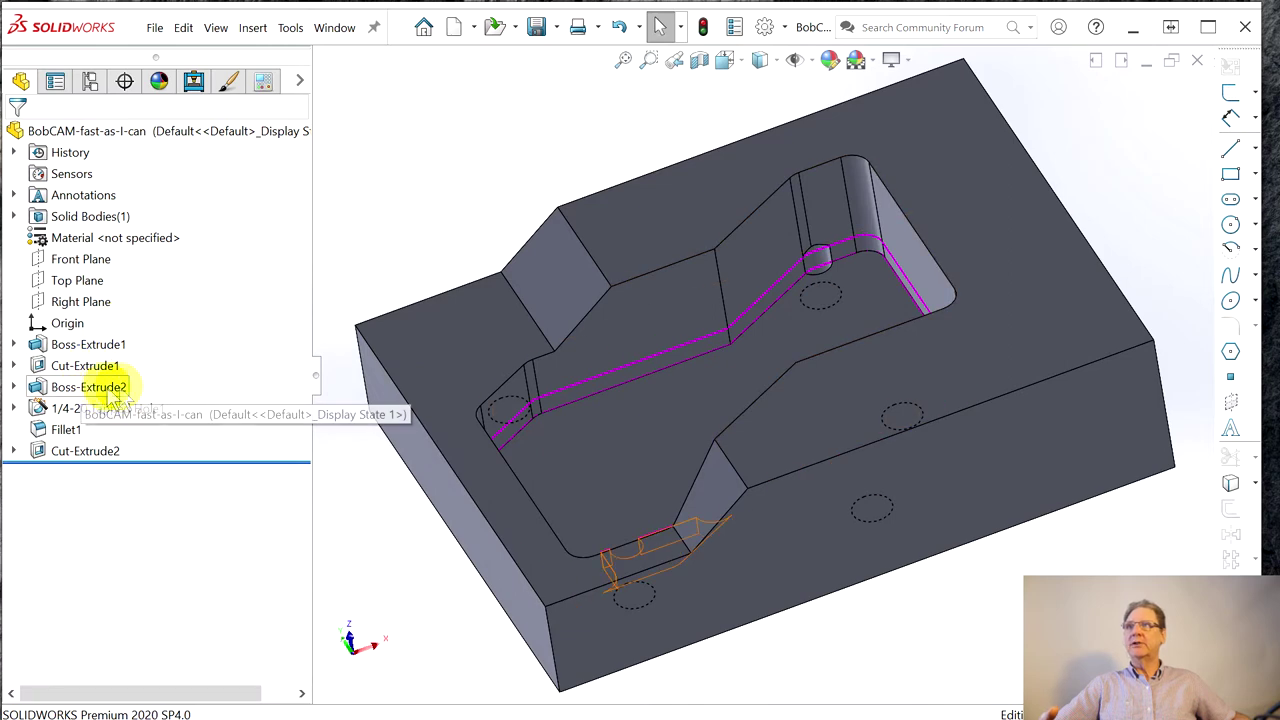
click(443, 357)
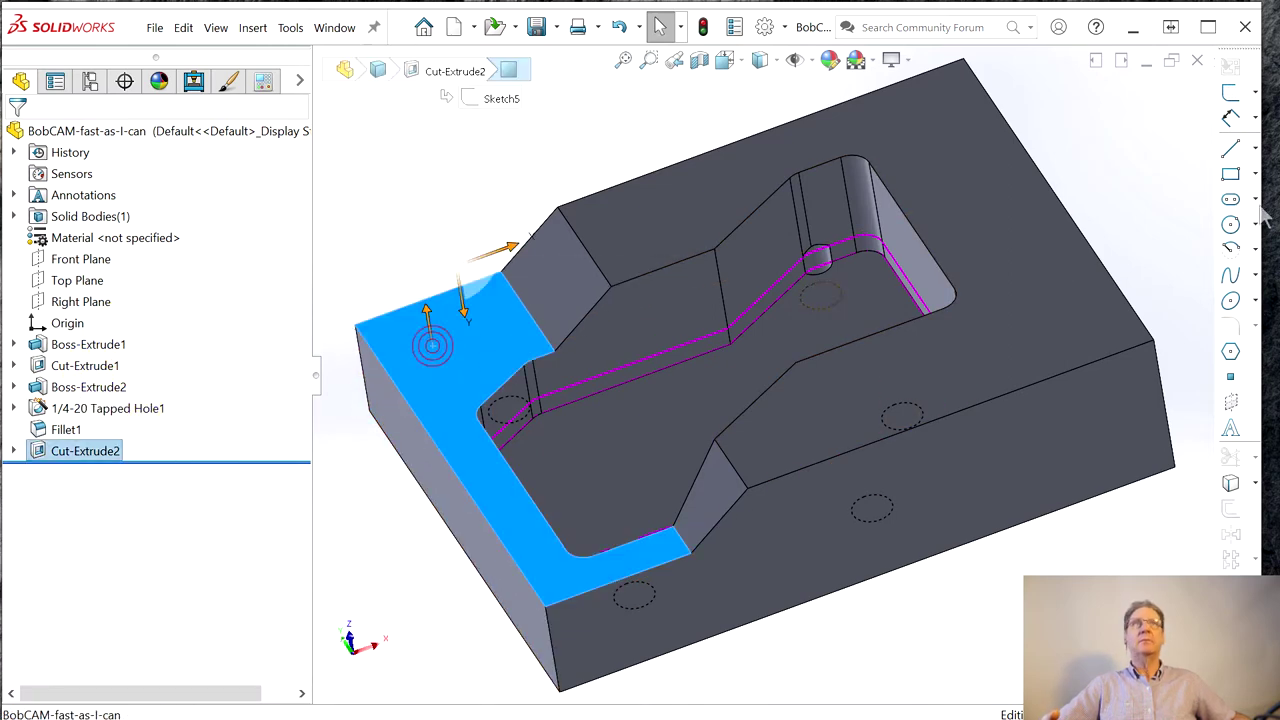
click(1234, 95)
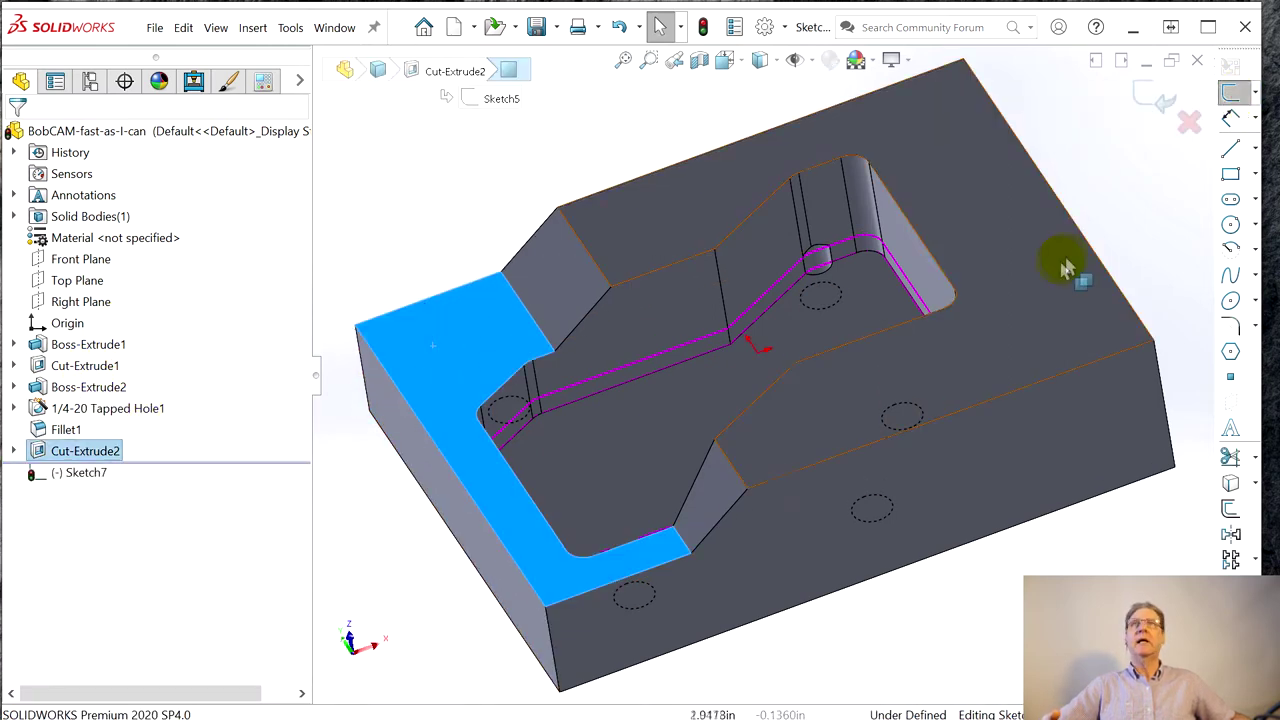
click(1234, 150)
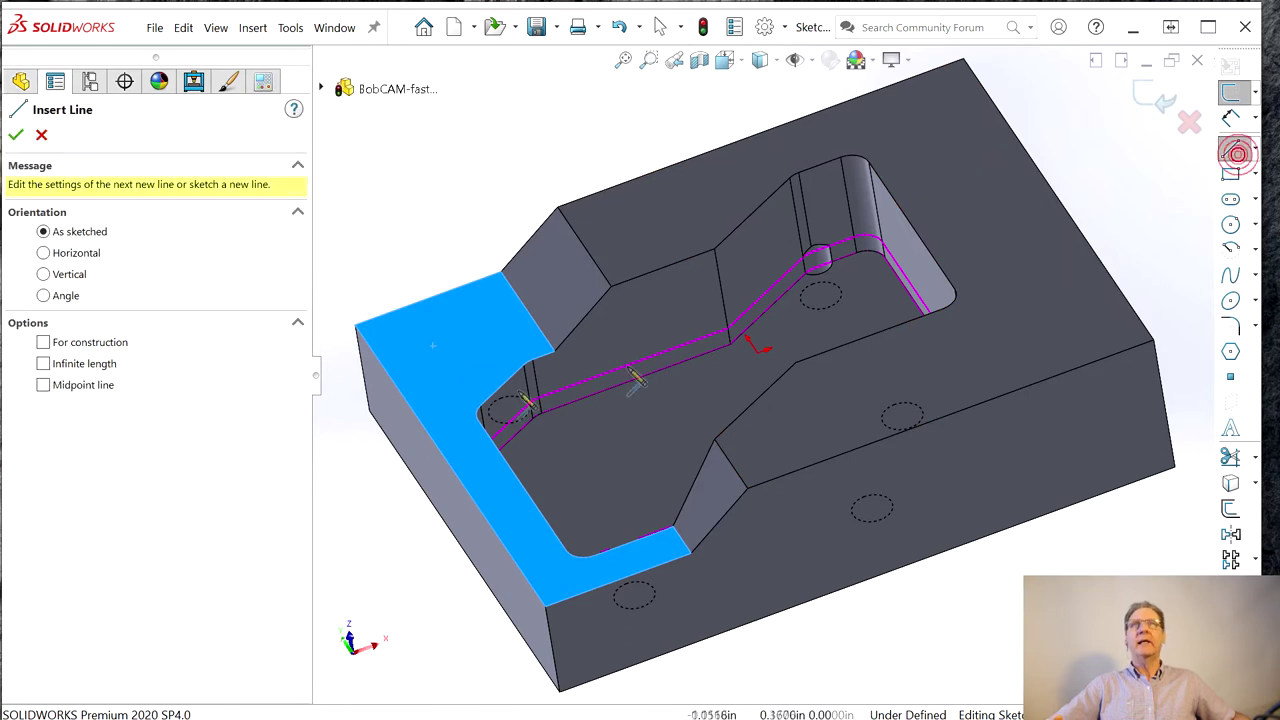
click(504, 274)
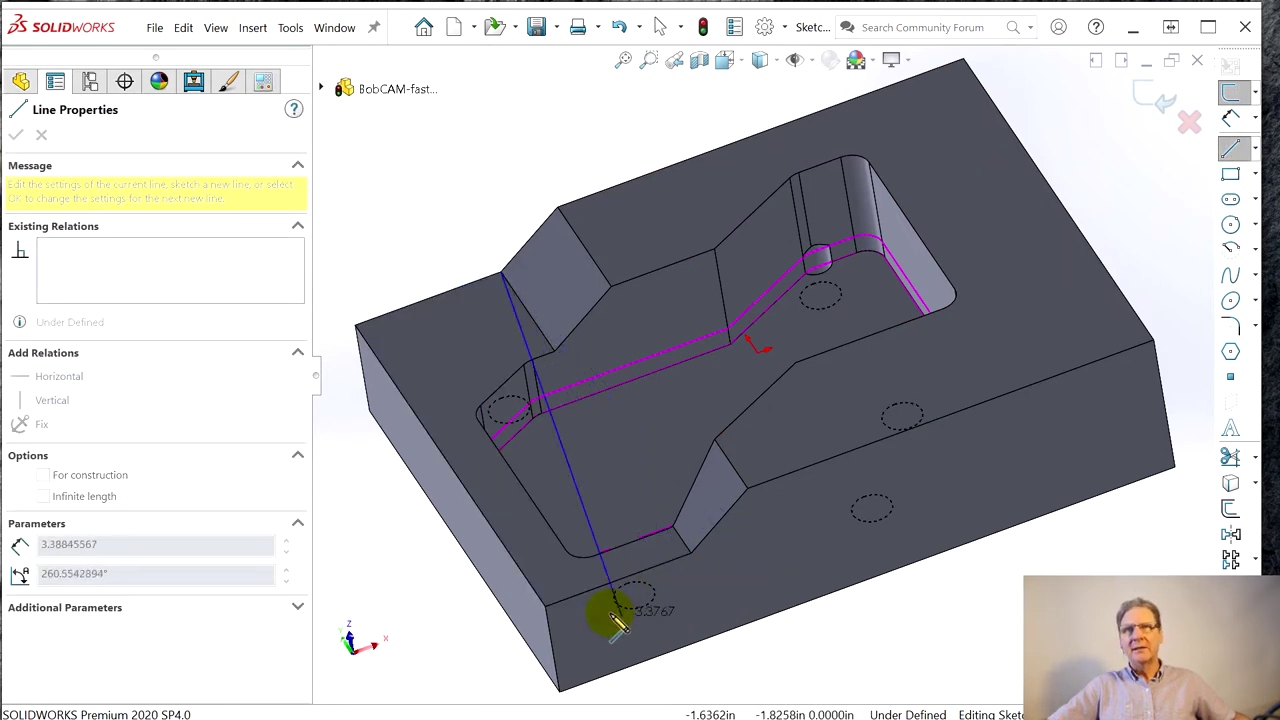
click(692, 556)
key(Escape)
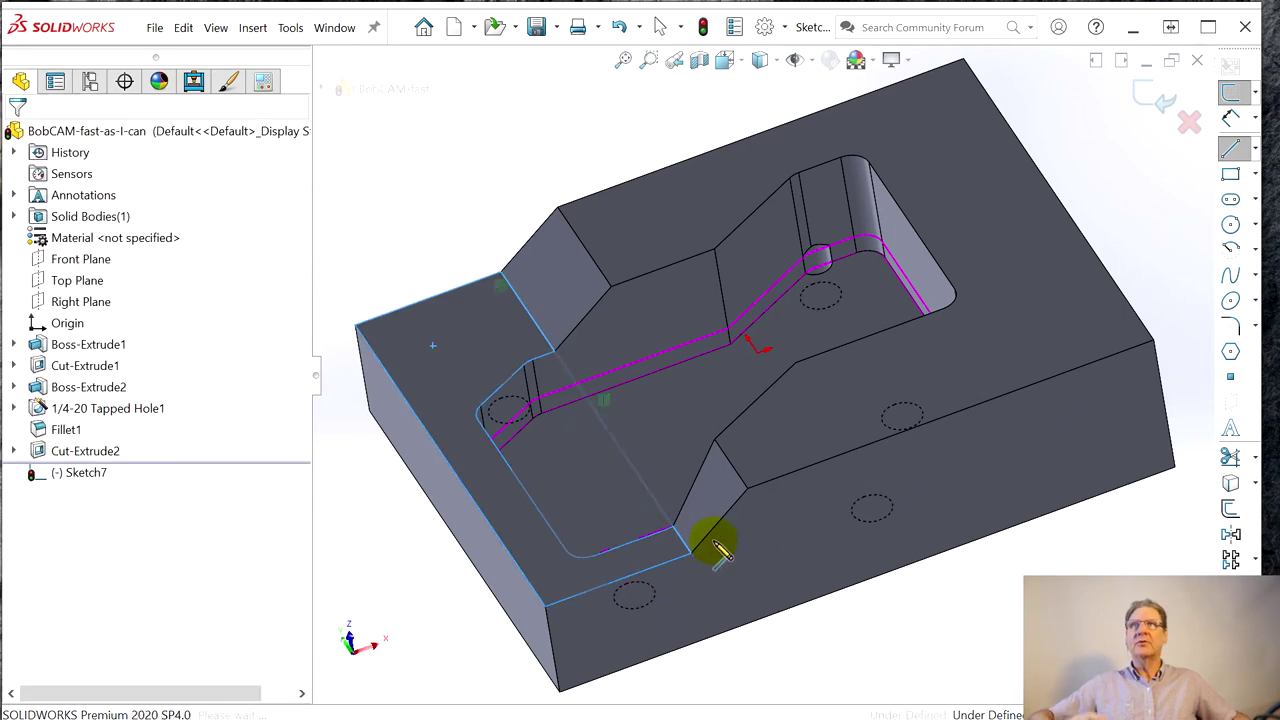
click(712, 542)
click(1231, 150)
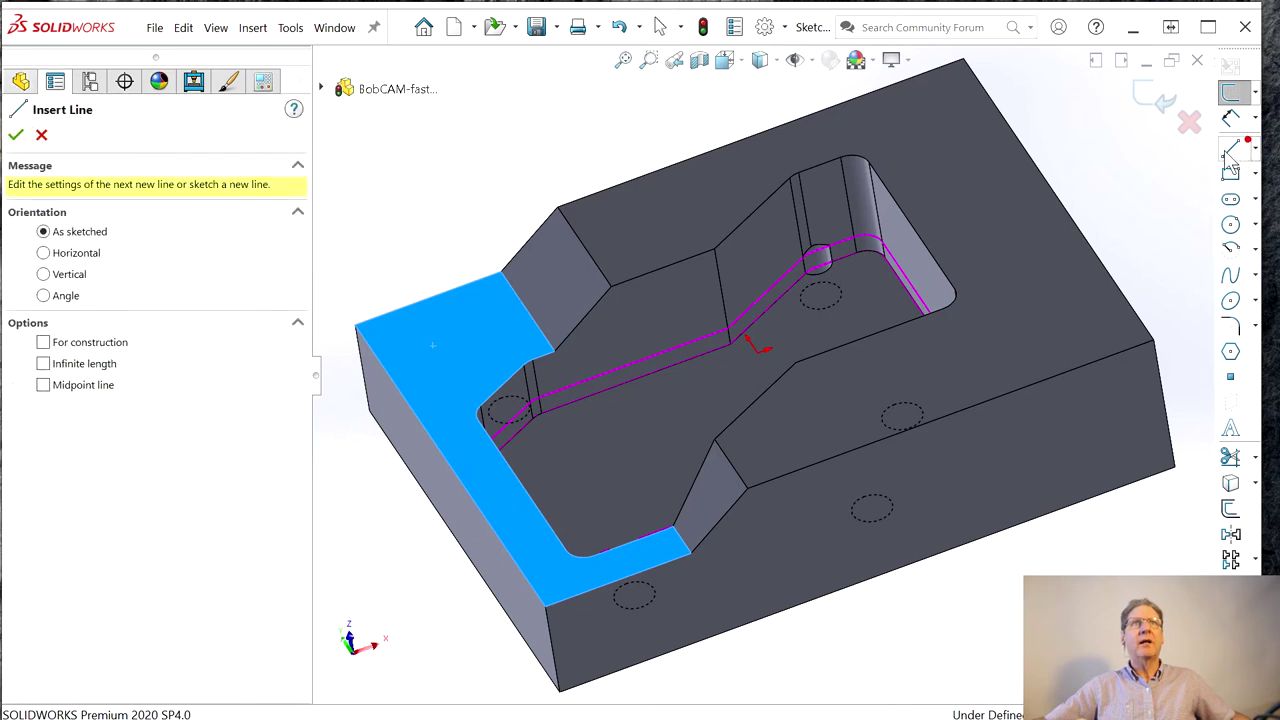
click(503, 276)
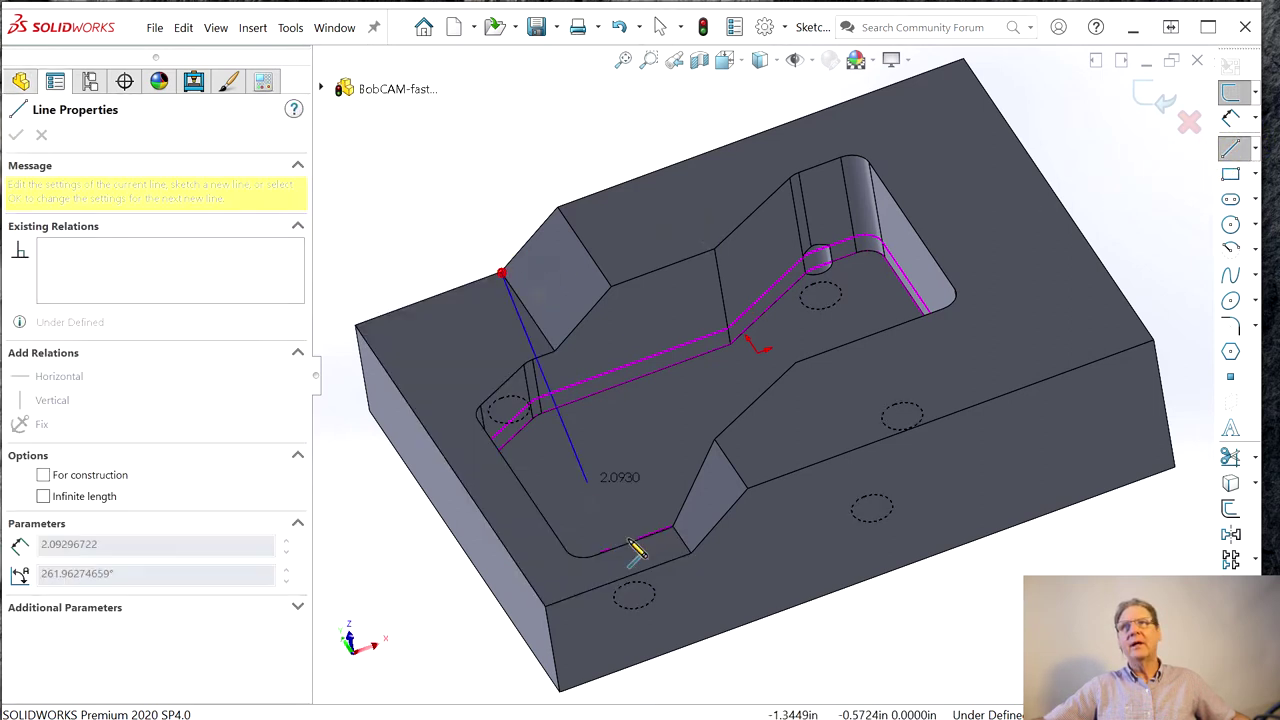
click(690, 553)
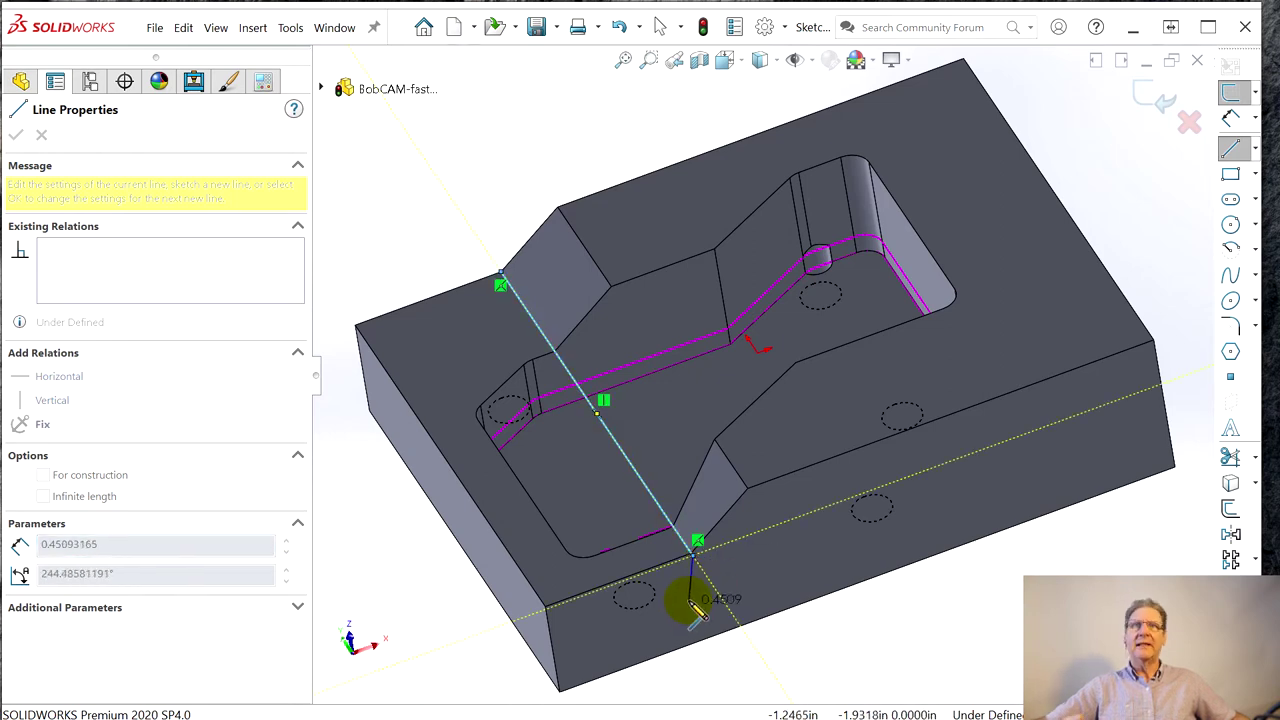
scroll(690, 601, down, 6)
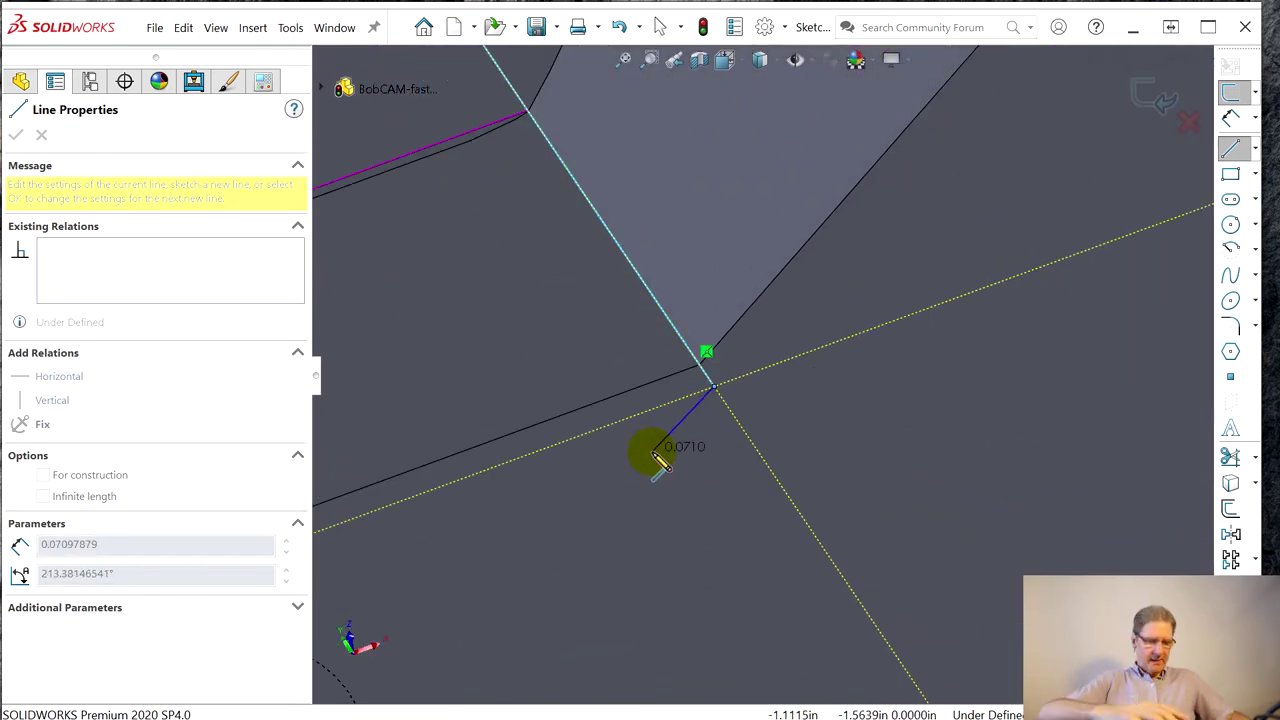
key(Escape)
scroll(634, 294, up, 5)
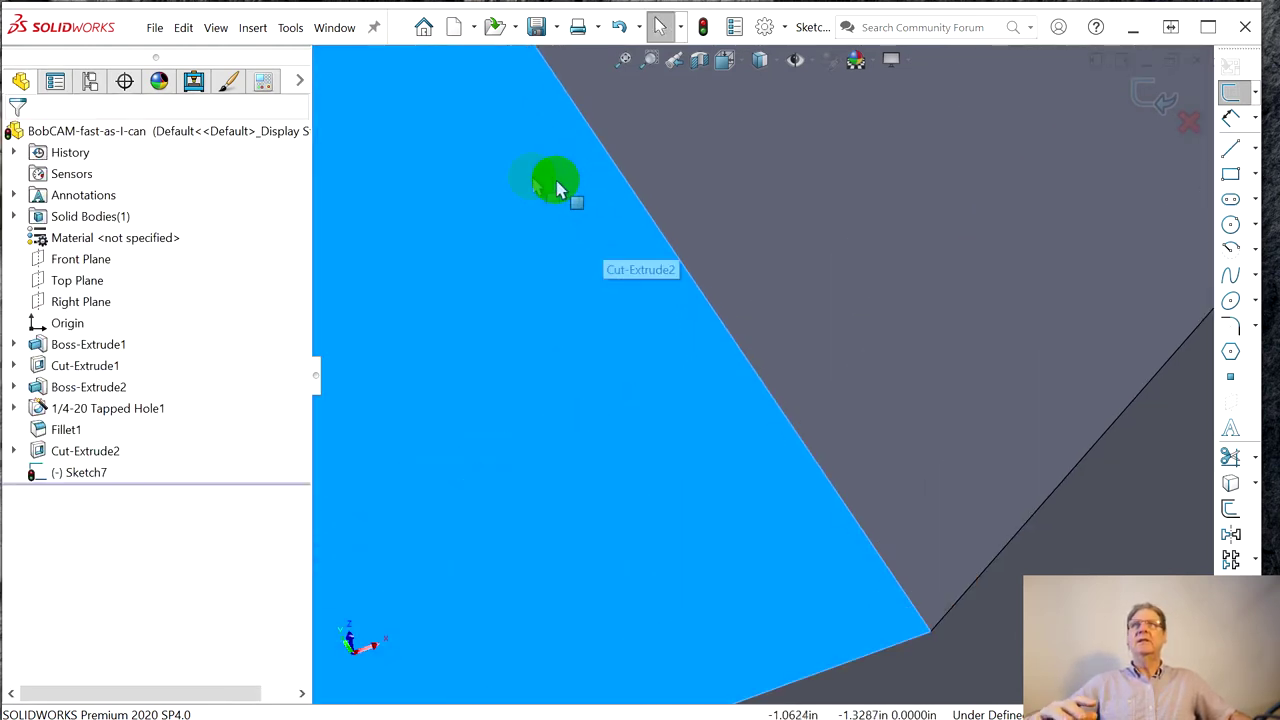
scroll(670, 193, up, 5)
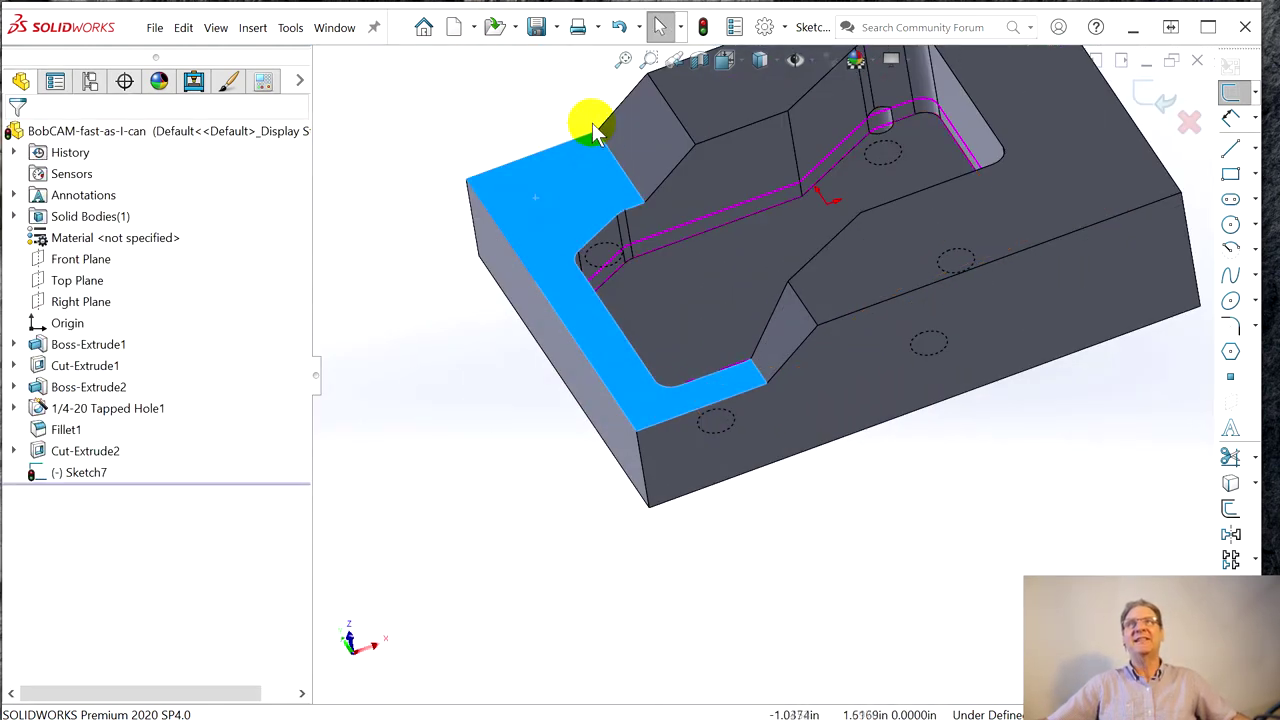
- Sketch a vertical line about 3 in long across the pocket between the outer corners of the slopes' lower edges, and exit the sketch
click(1230, 147)
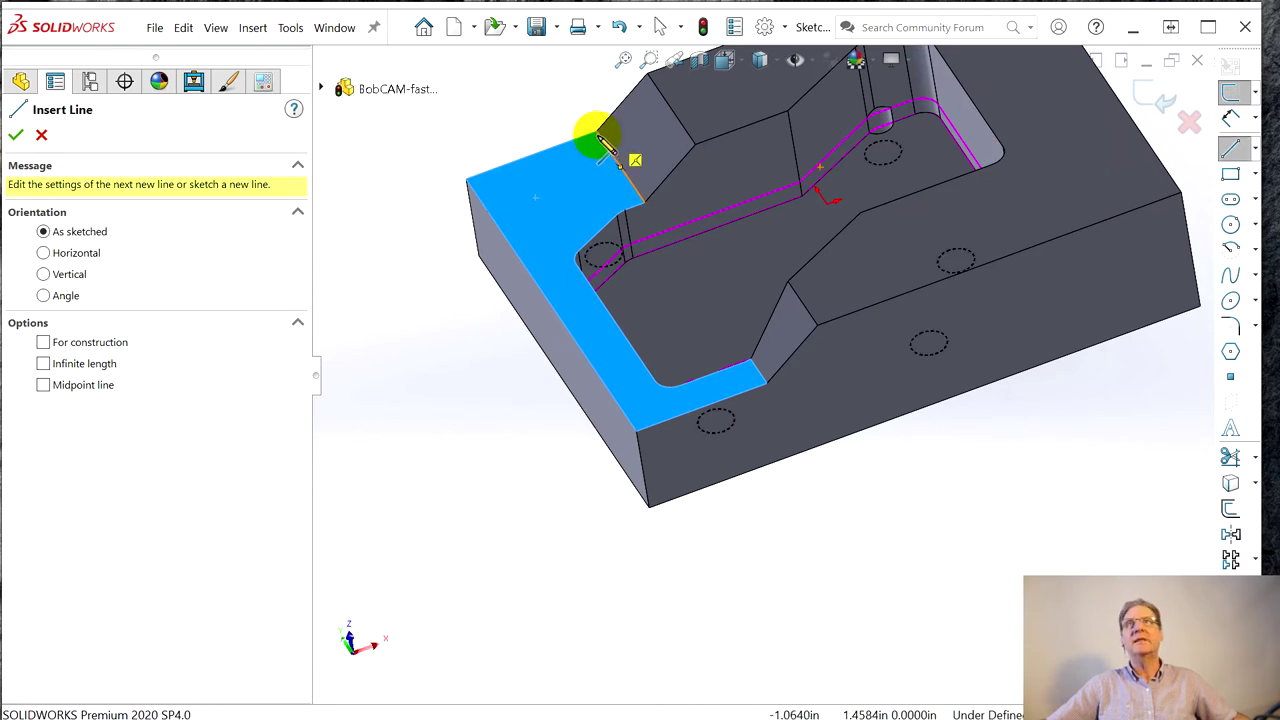
click(598, 135)
scroll(766, 391, down, 8)
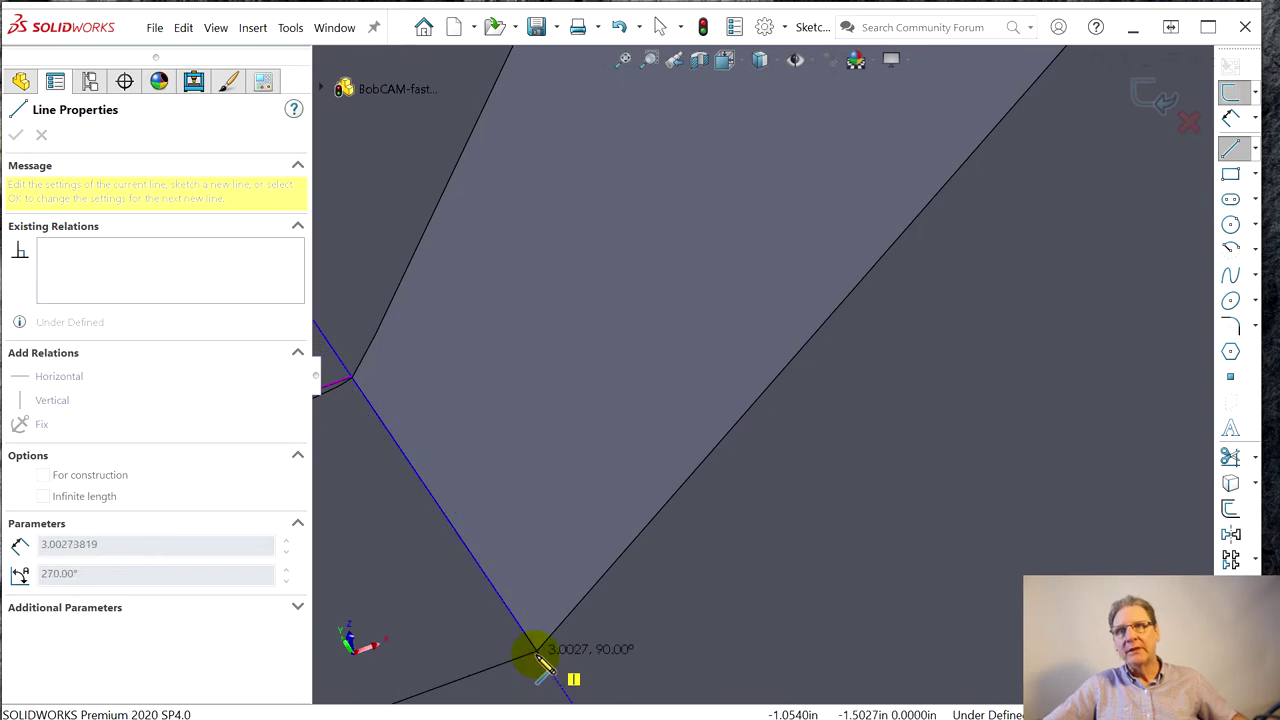
click(539, 658)
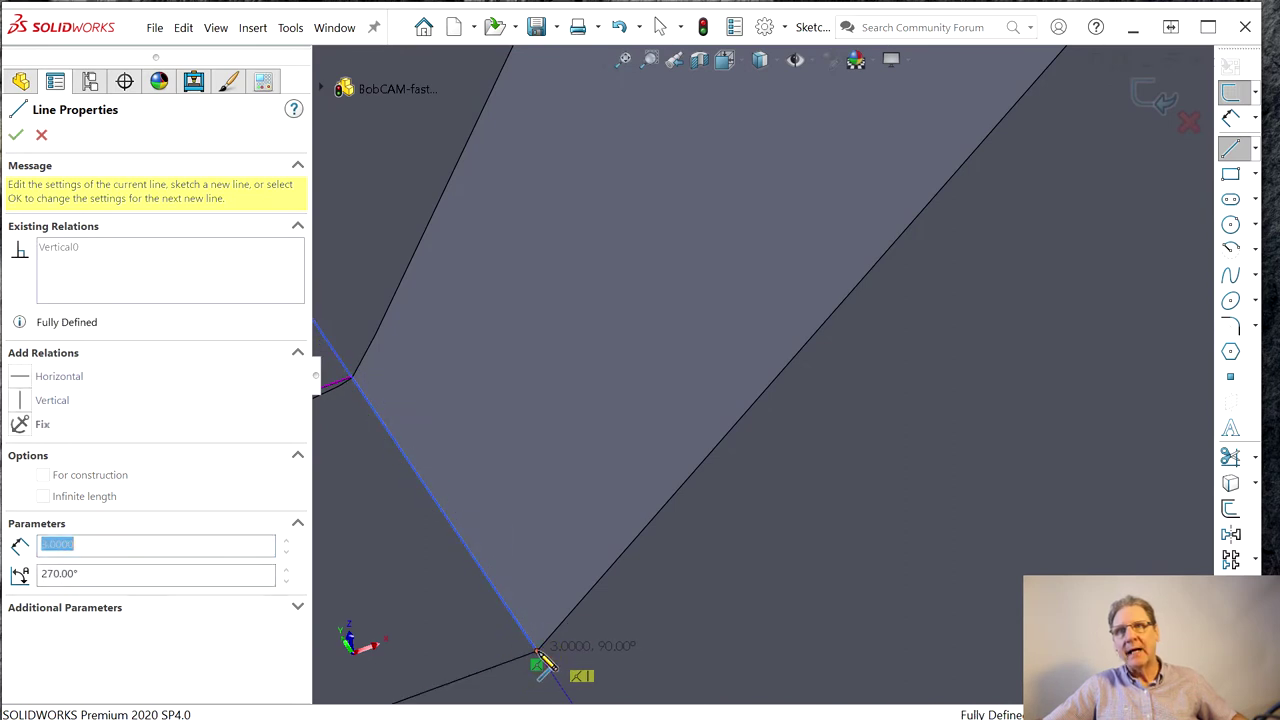
scroll(500, 380, down, 5)
scroll(563, 400, up, 5)
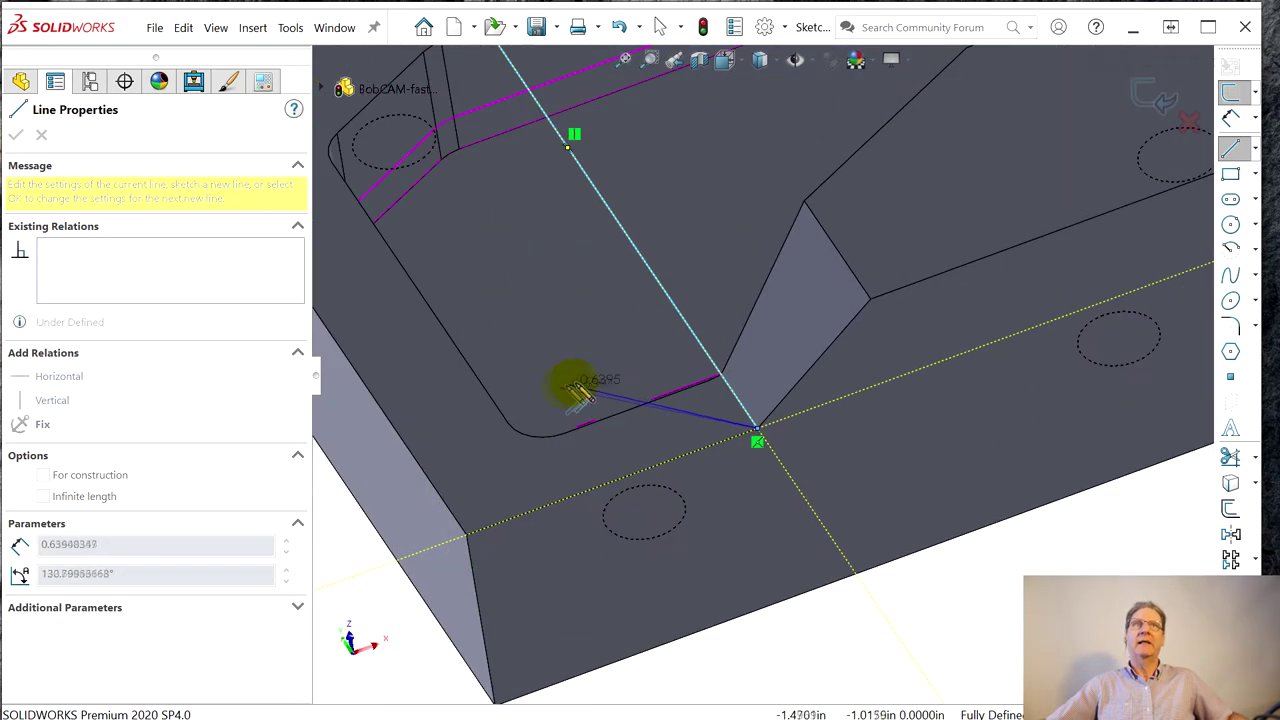
right_click(645, 315)
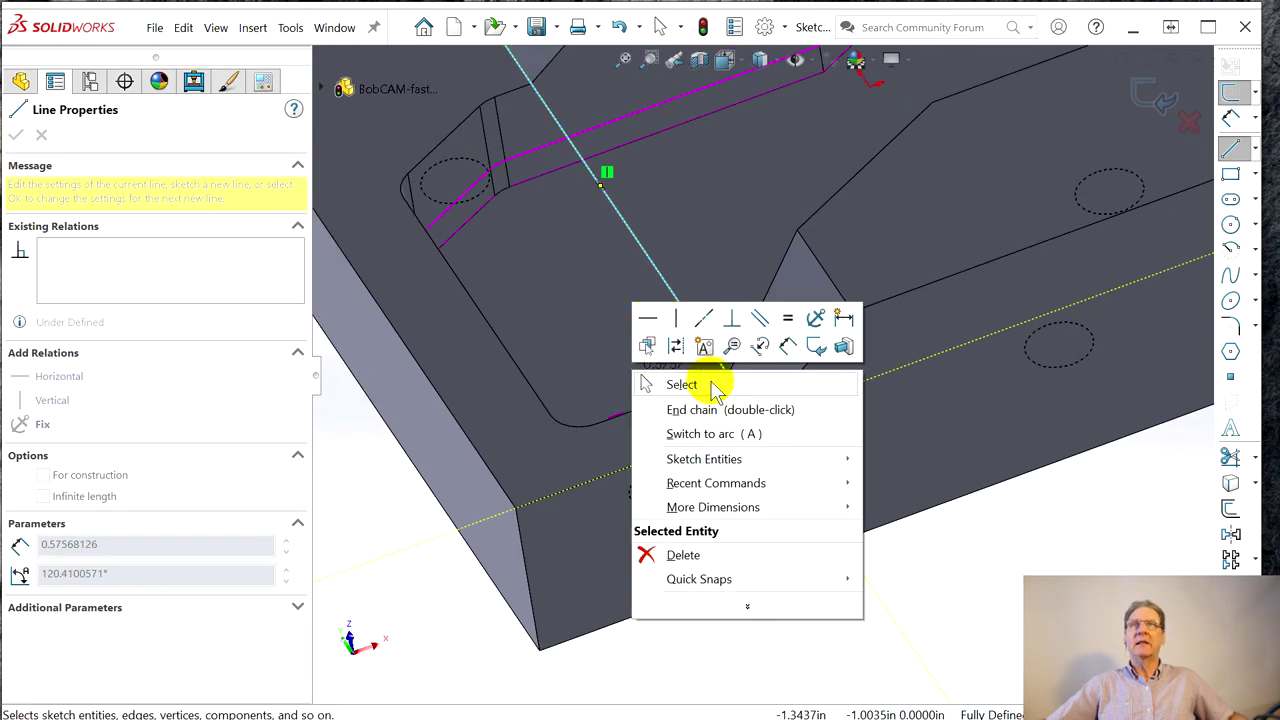
click(651, 385)
scroll(640, 372, up, 5)
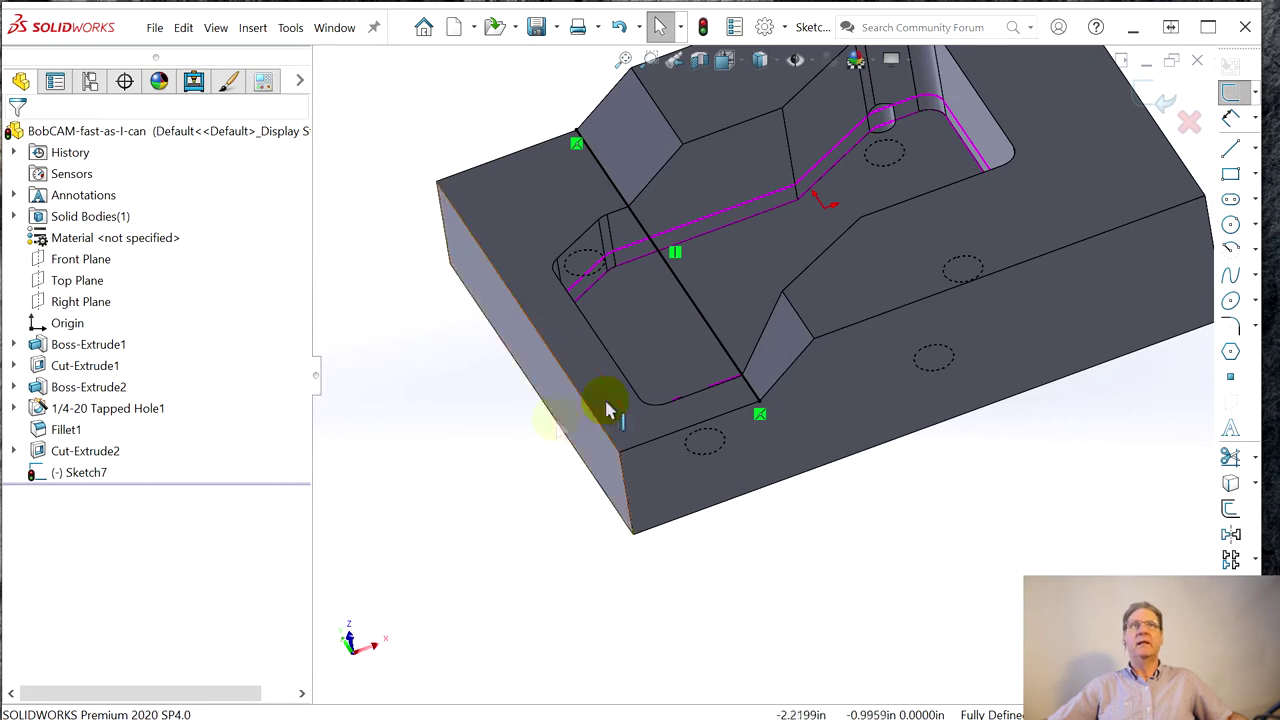
click(1143, 105)
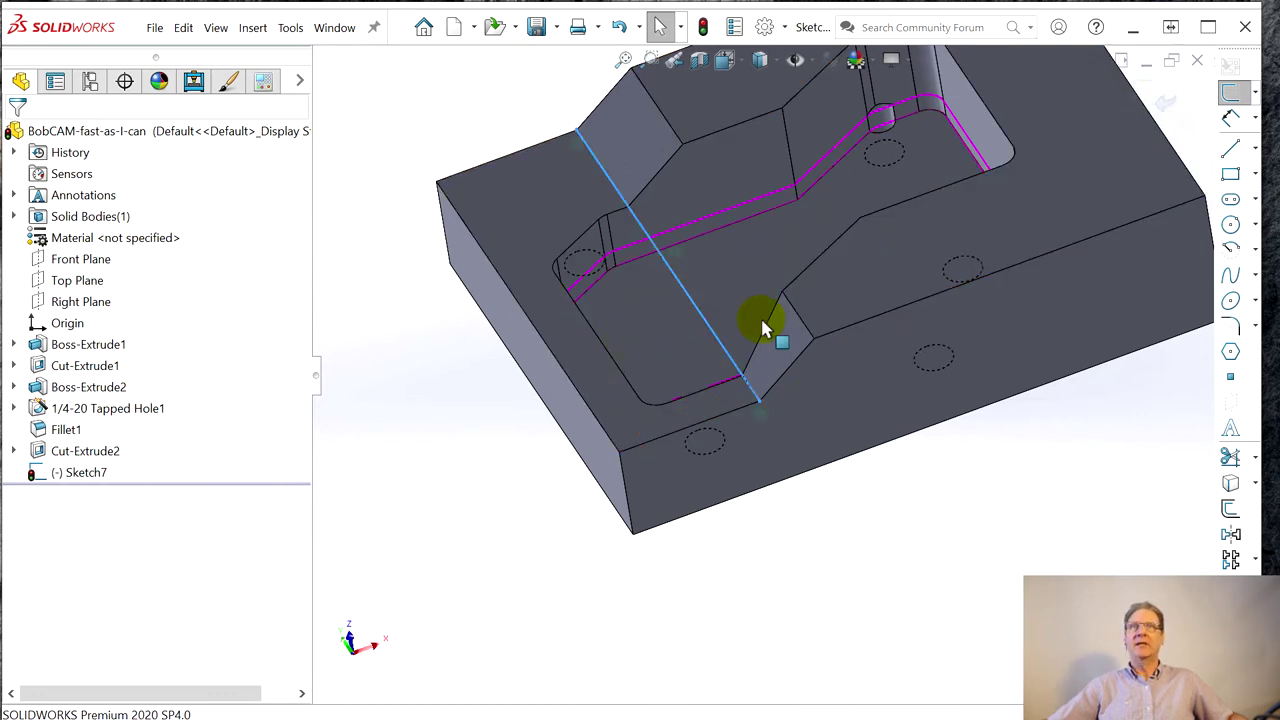
- Rename the new line sketch as "CAM flat kludge" and hide it
right_click(50, 476)
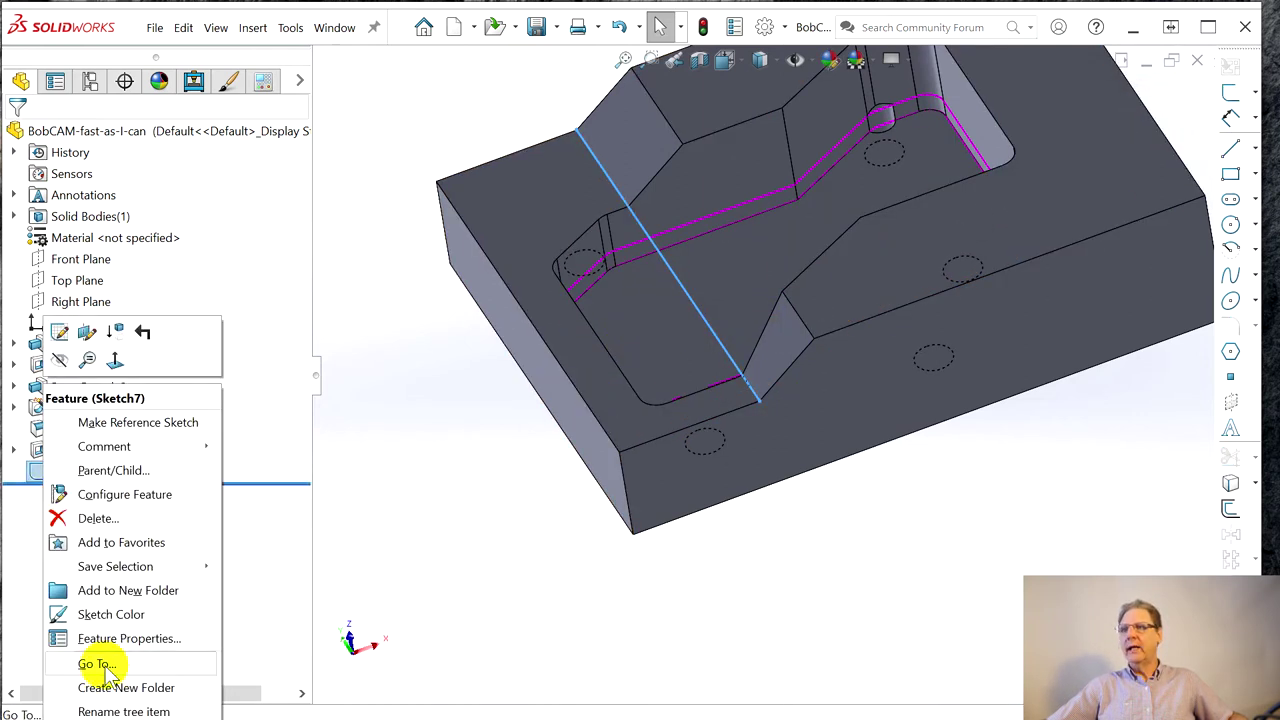
click(34, 478)
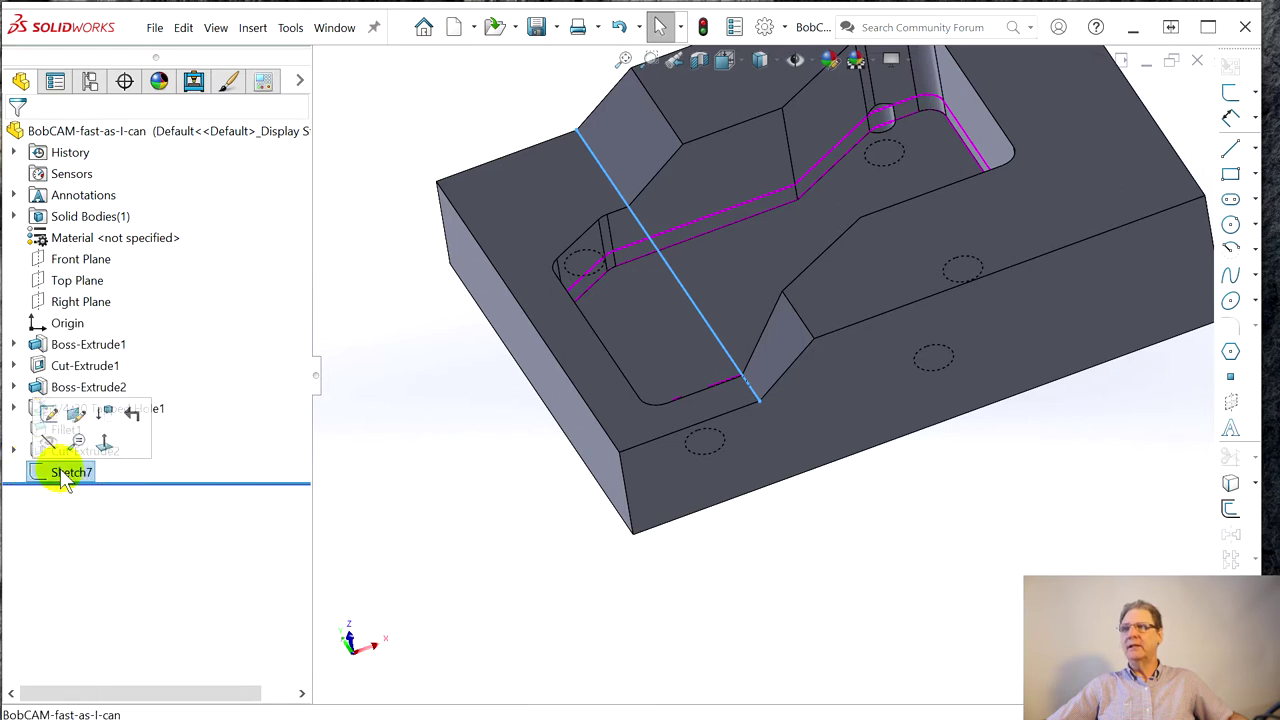
click(62, 474)
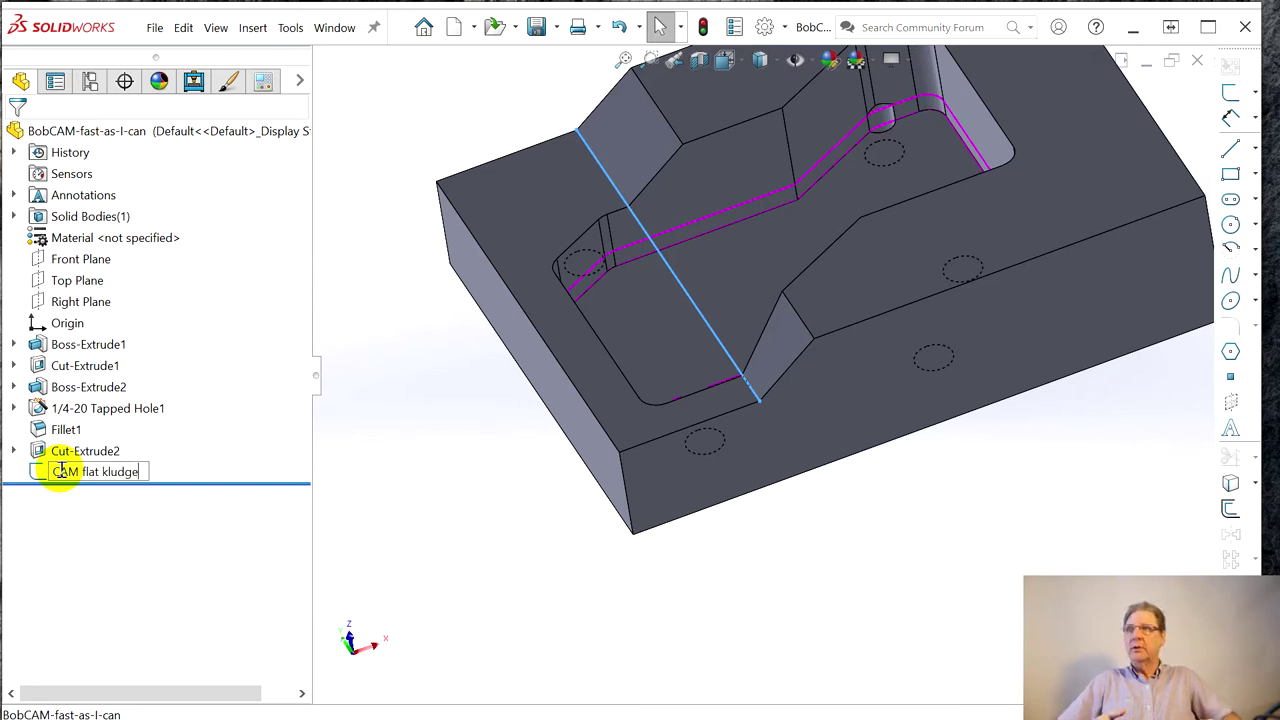
key(Return)
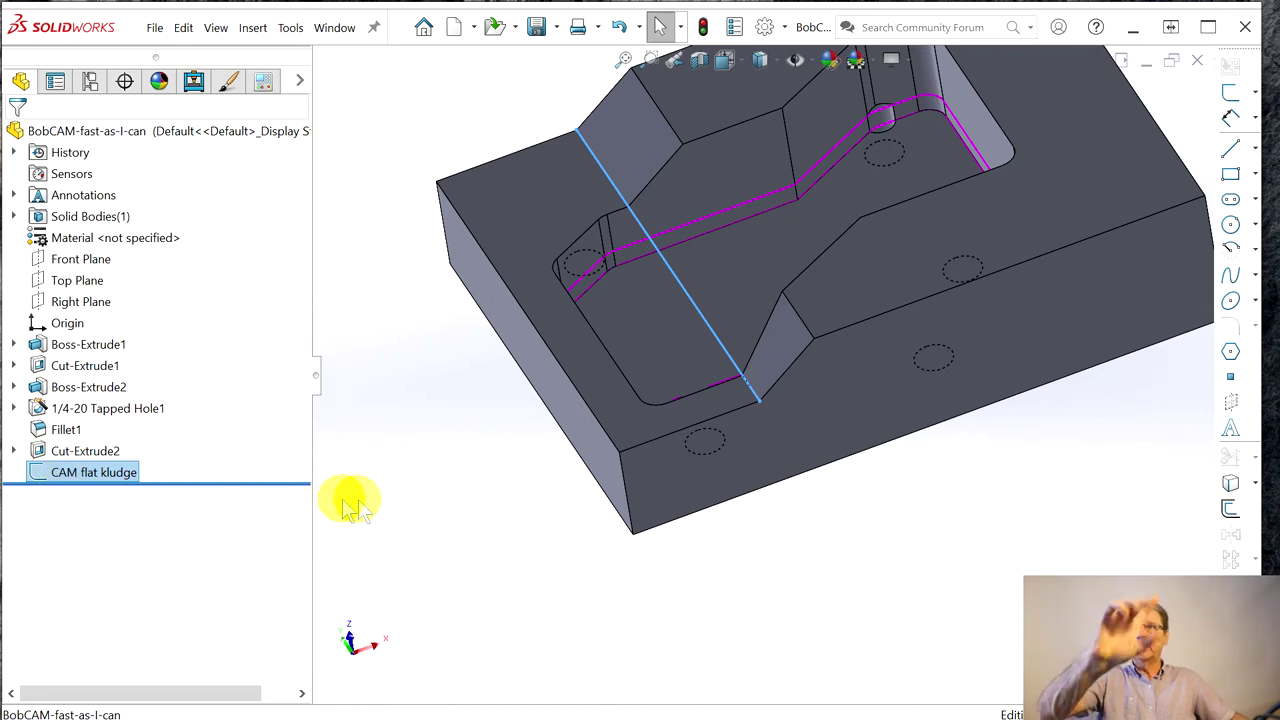
right_click(76, 471)
click(92, 359)
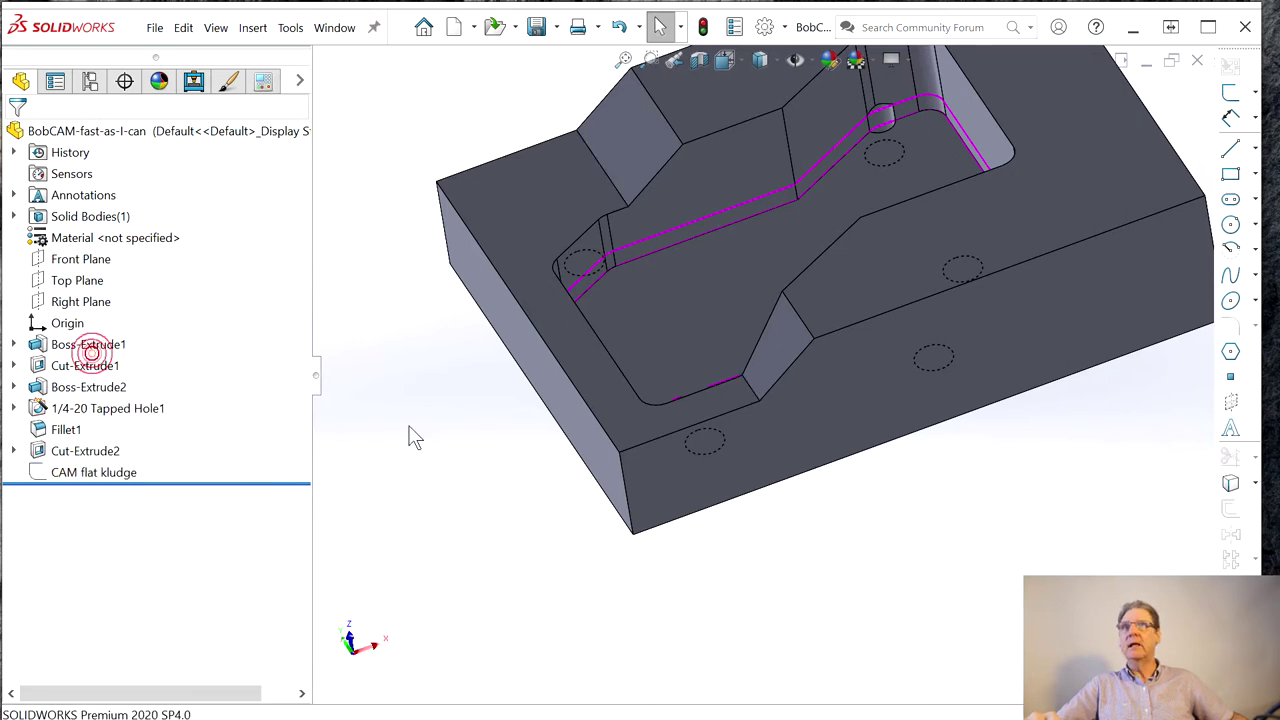
- Return to the machining tree, decline its auto-update, and insert a Mill 2 Axis feature after Shallow pocket
click(196, 83)
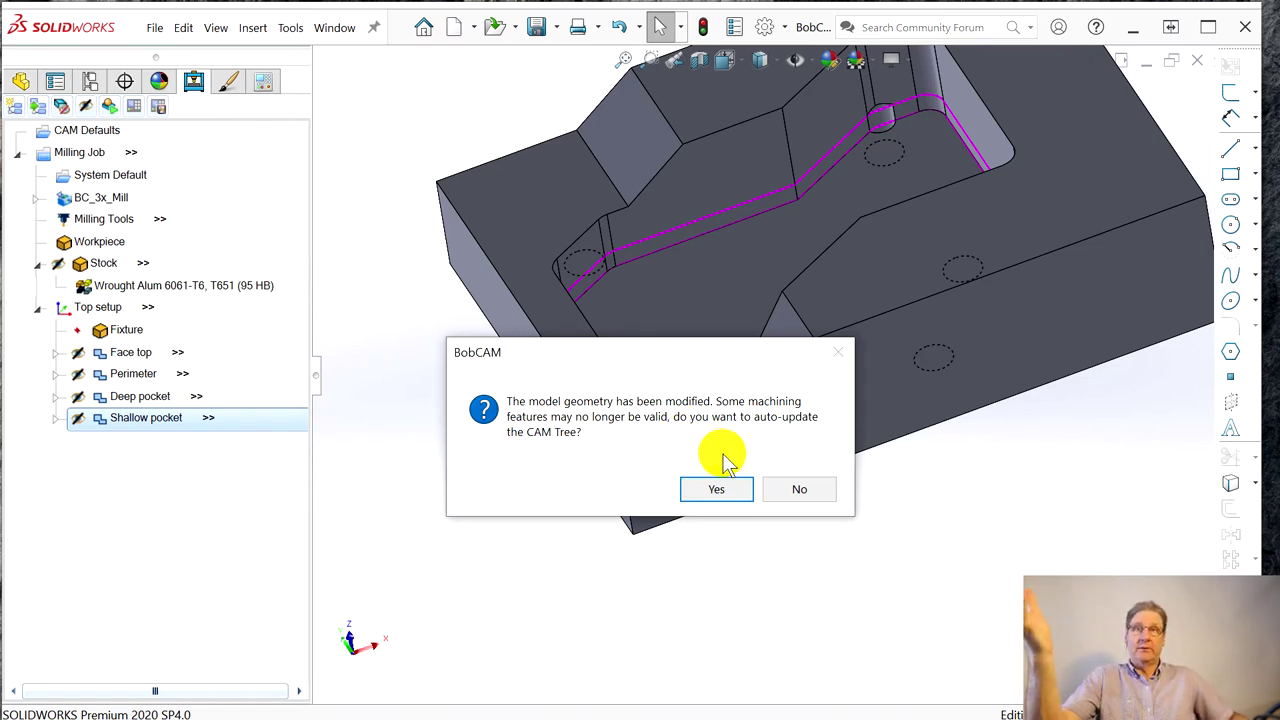
click(800, 489)
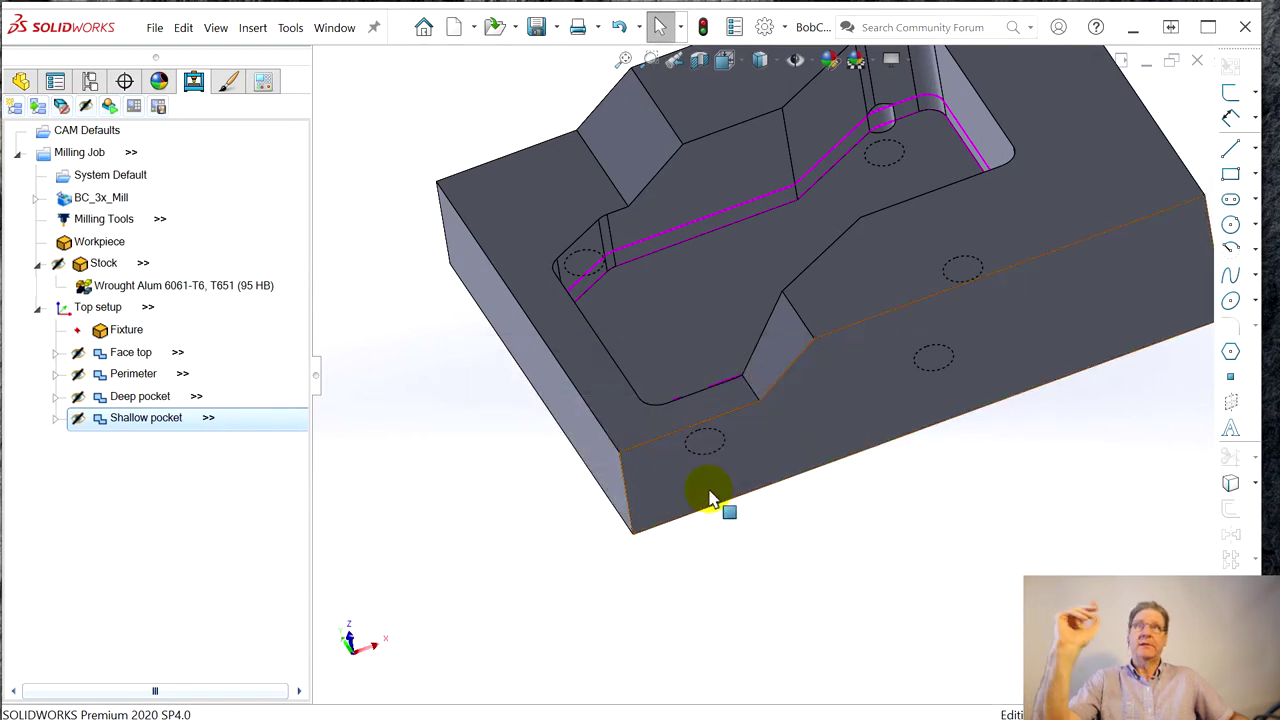
scroll(626, 317, down, 3)
scroll(792, 225, up, 2)
scroll(1010, 255, down, 2)
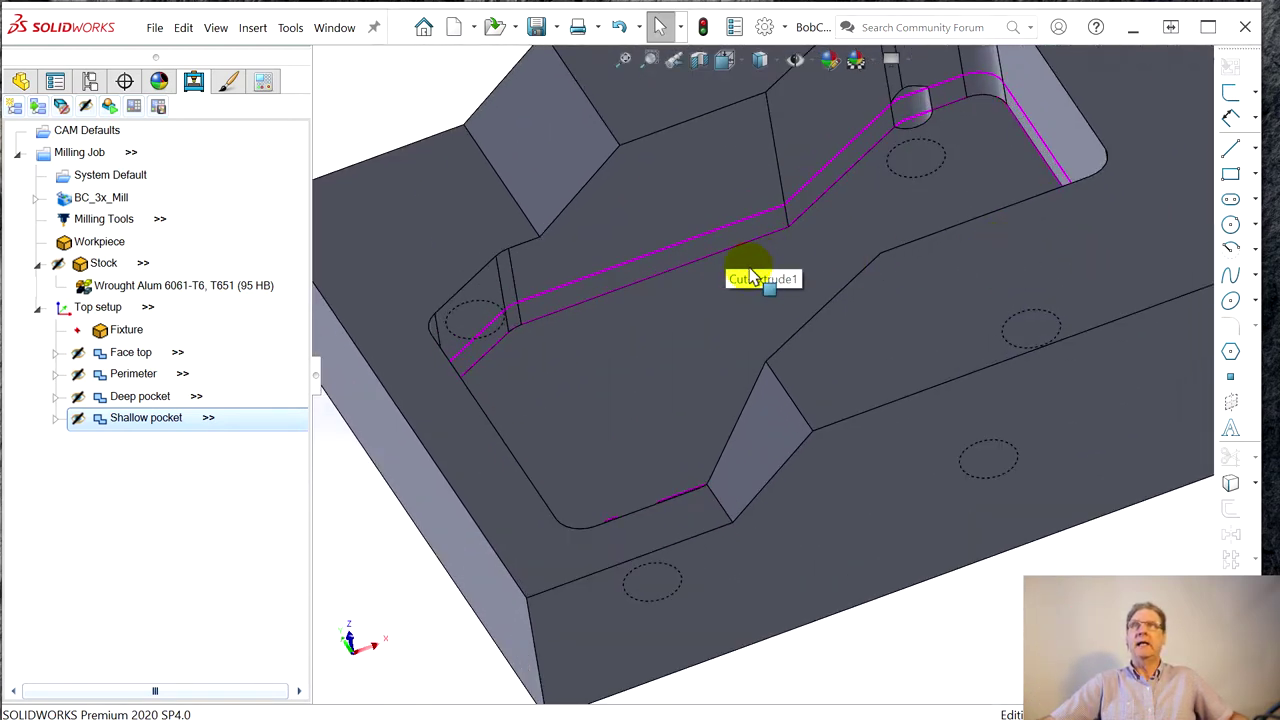
middle_drag(752, 278, 729, 234)
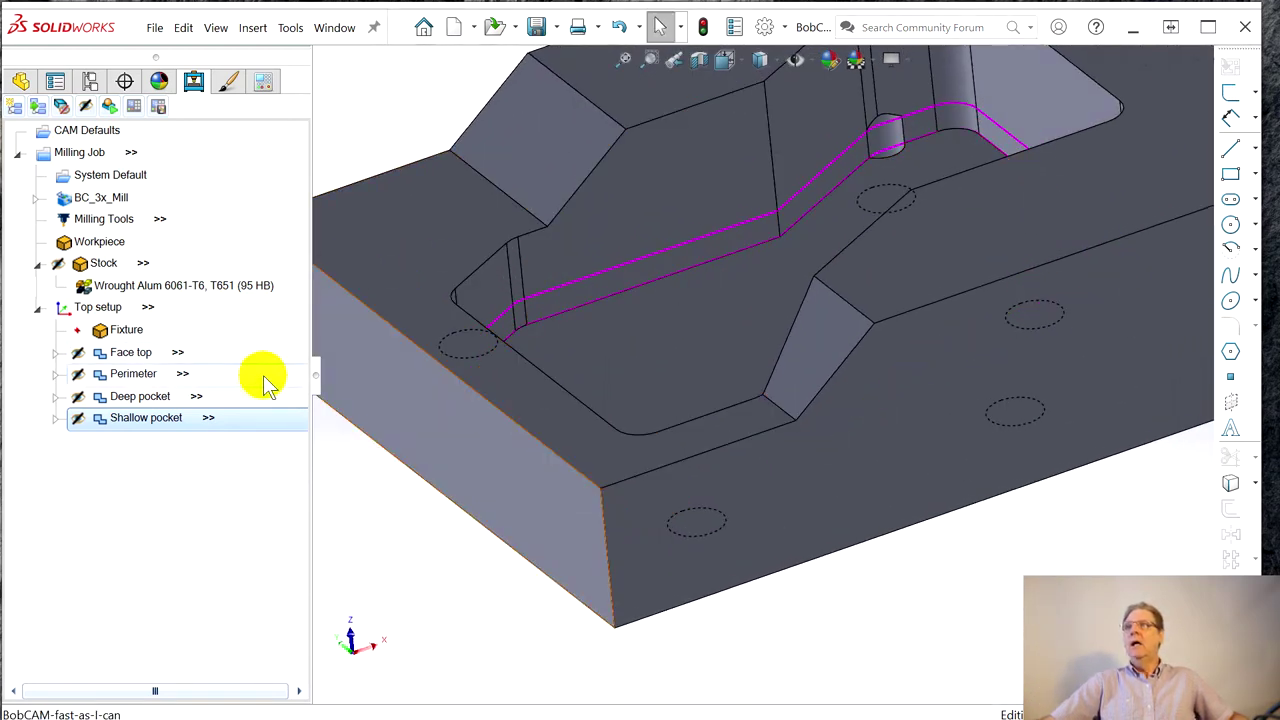
right_click(110, 424)
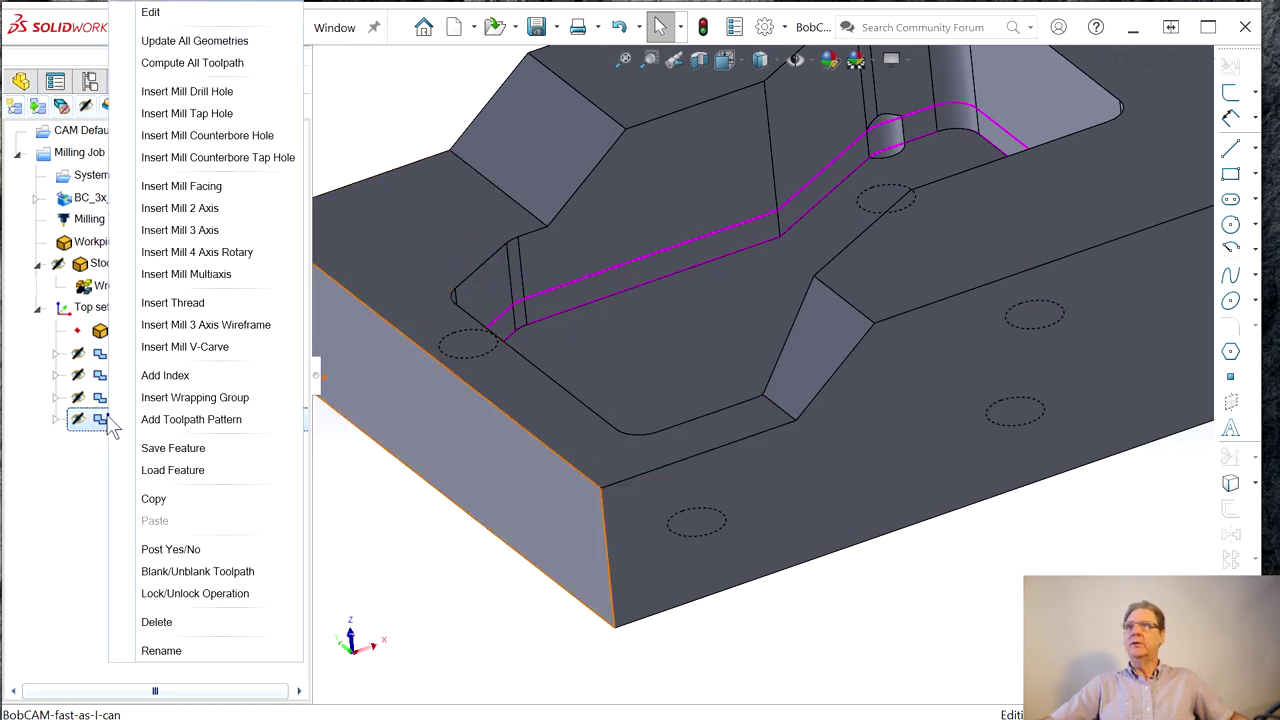
click(200, 212)
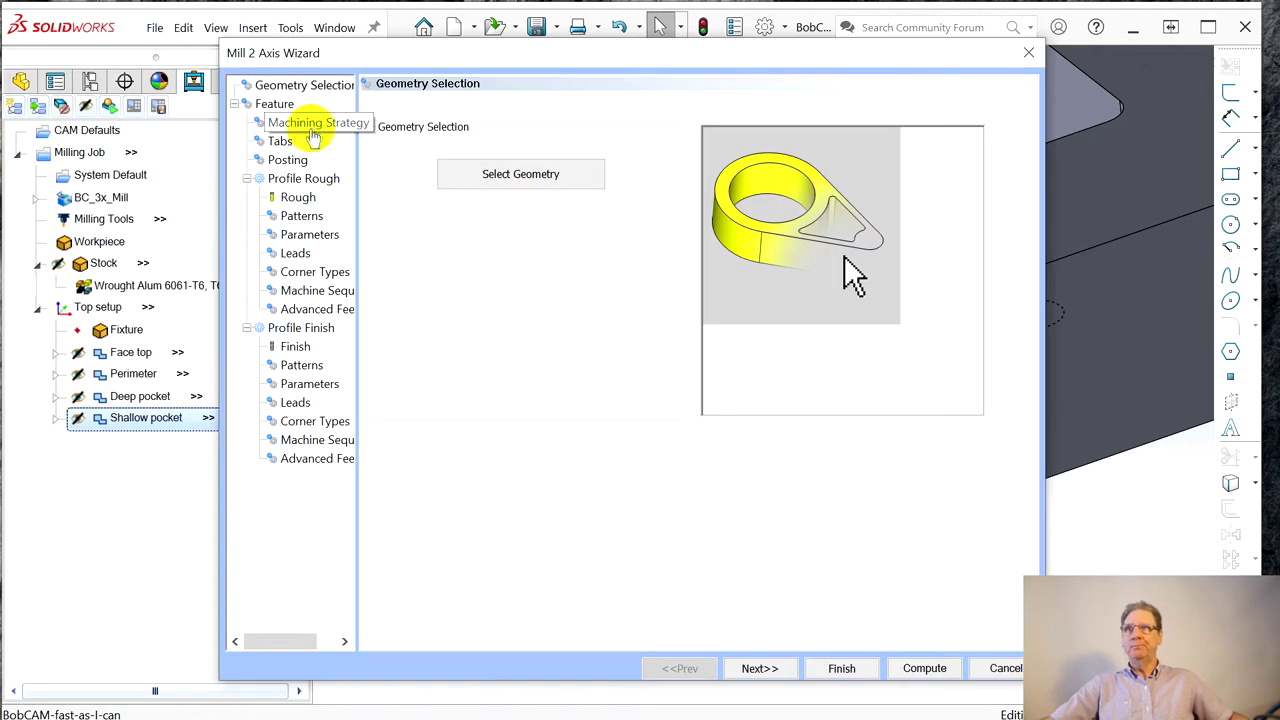
- Select the CAM flat kludge sketch as the geometry of the new 2 Axis feature
click(535, 187)
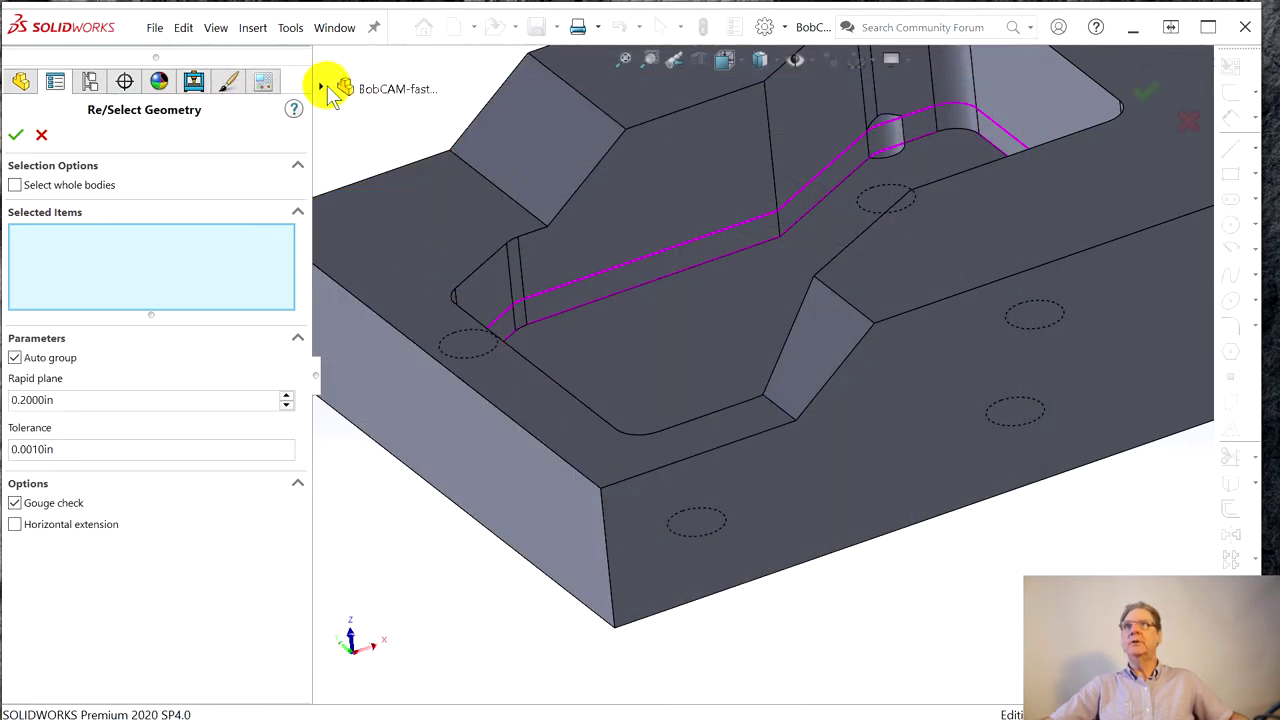
click(321, 89)
click(378, 428)
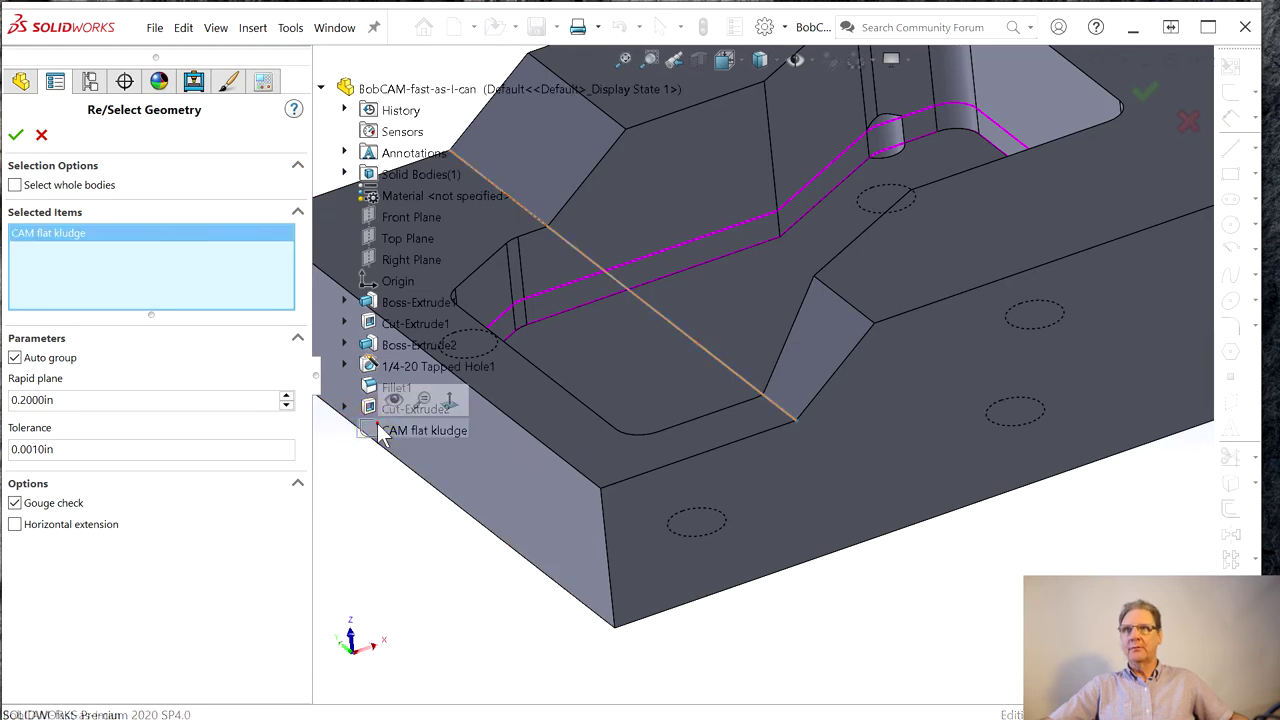
click(16, 134)
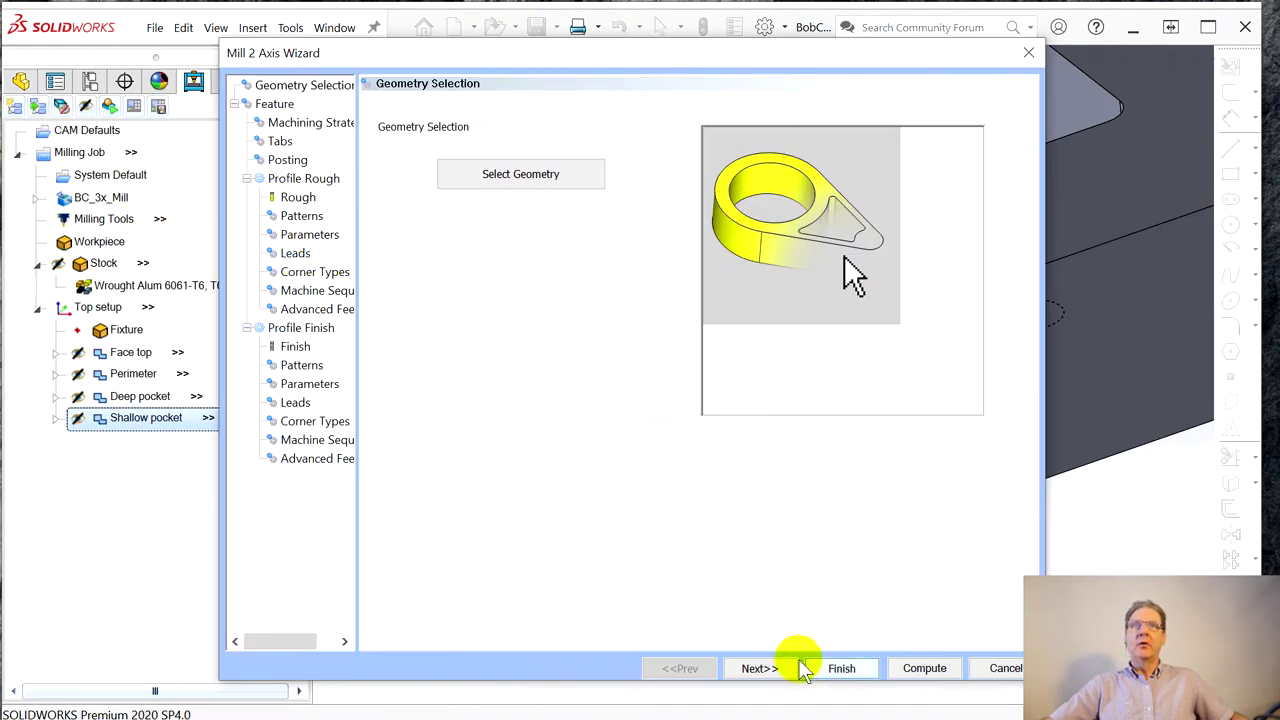
- Pick the slope's upper corner as top of feature at -0.1000 and the lowered face's outer corner as bottom, for a total depth of 0.3262
click(765, 670)
click(767, 676)
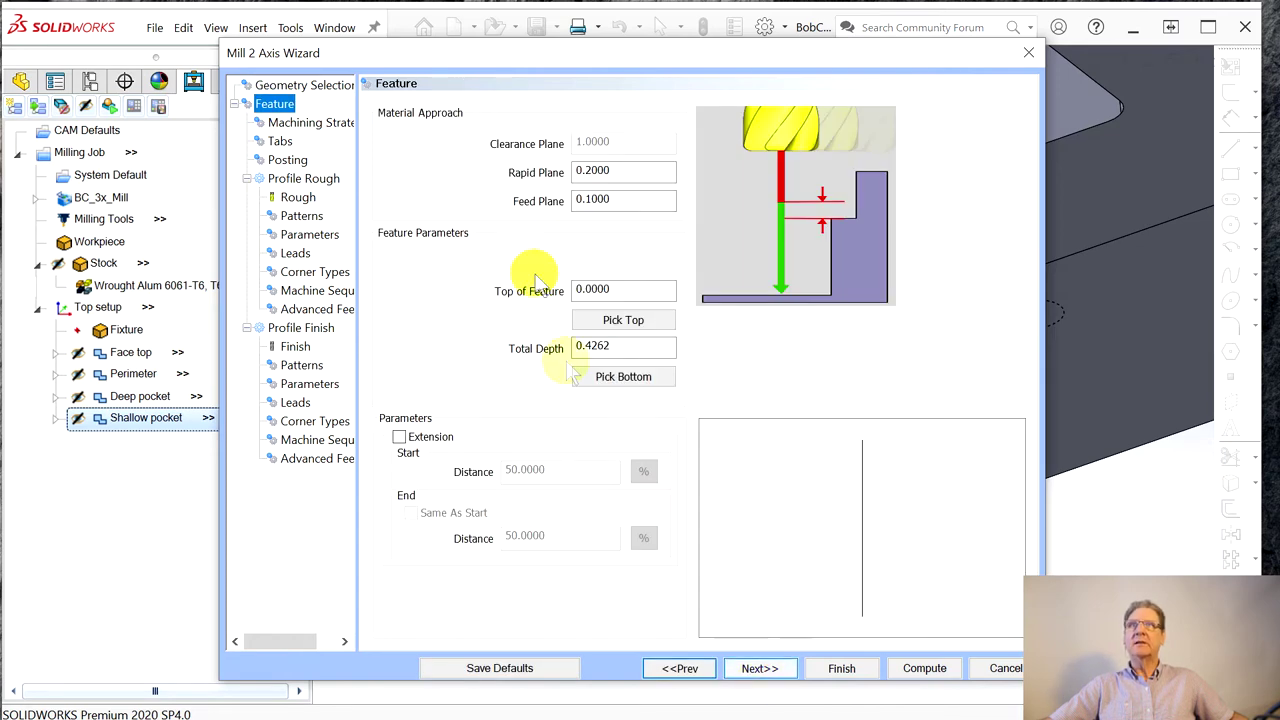
click(623, 320)
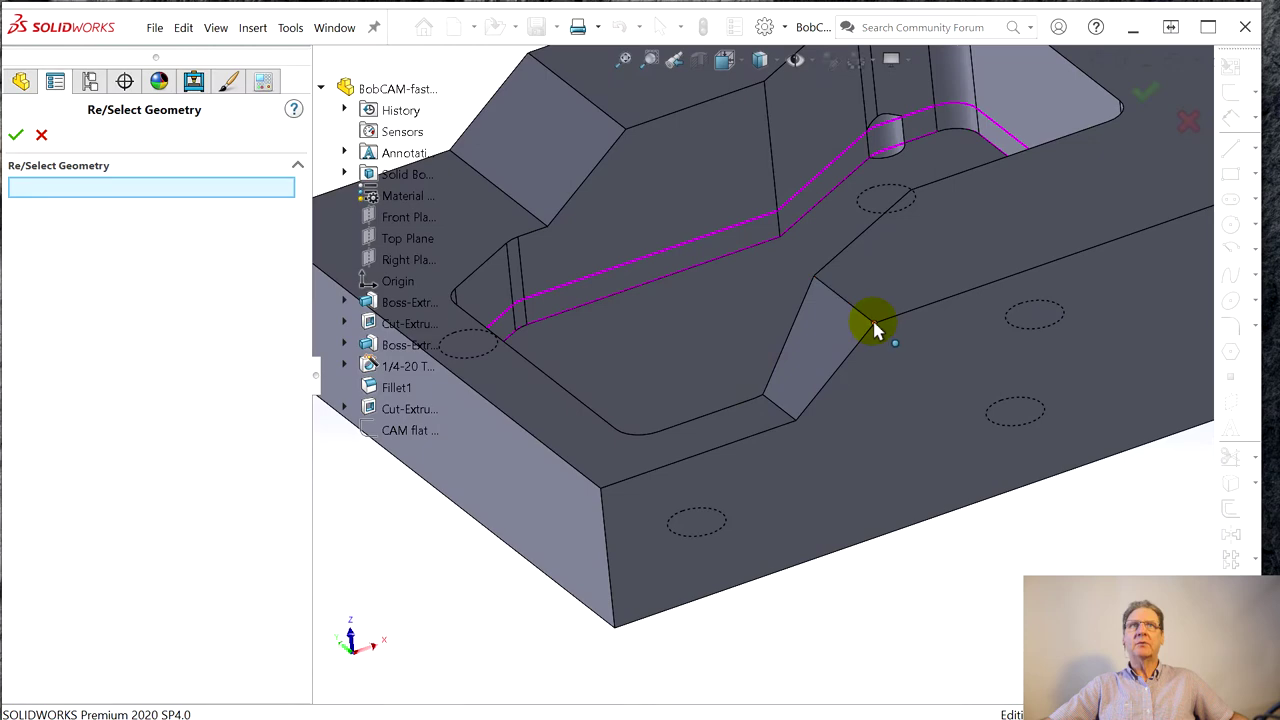
click(875, 331)
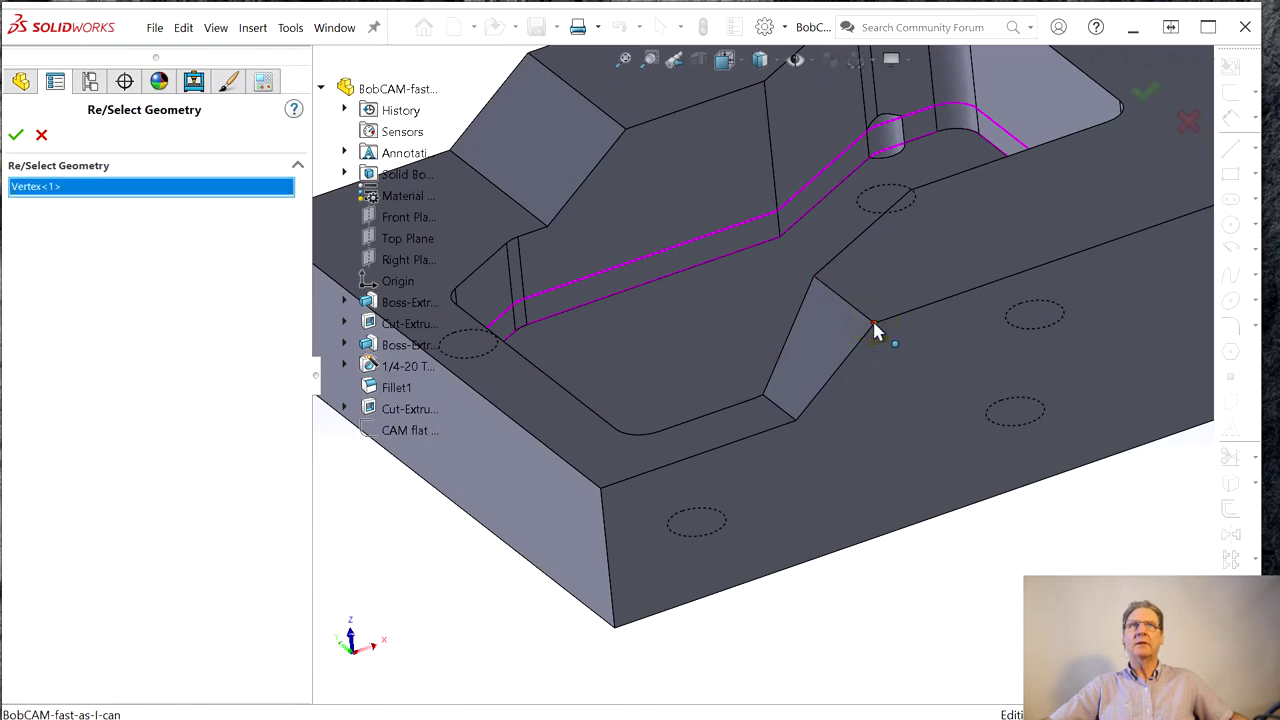
click(16, 134)
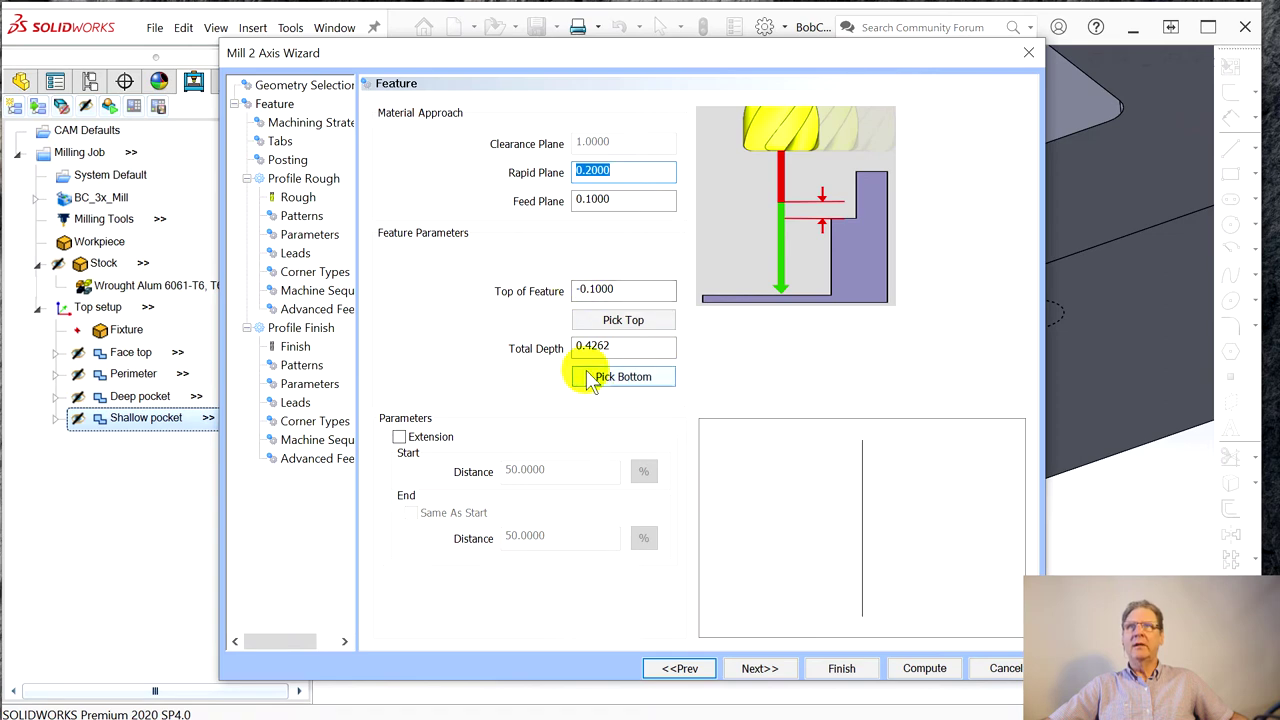
click(622, 377)
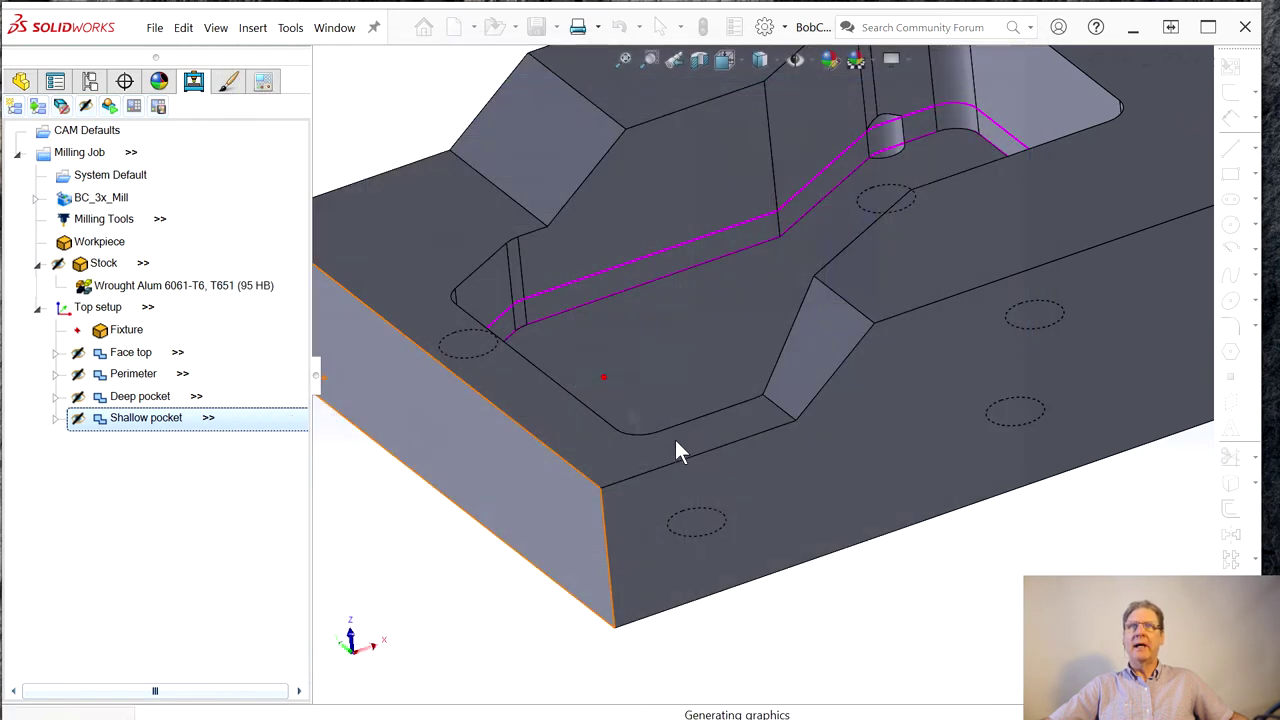
click(600, 492)
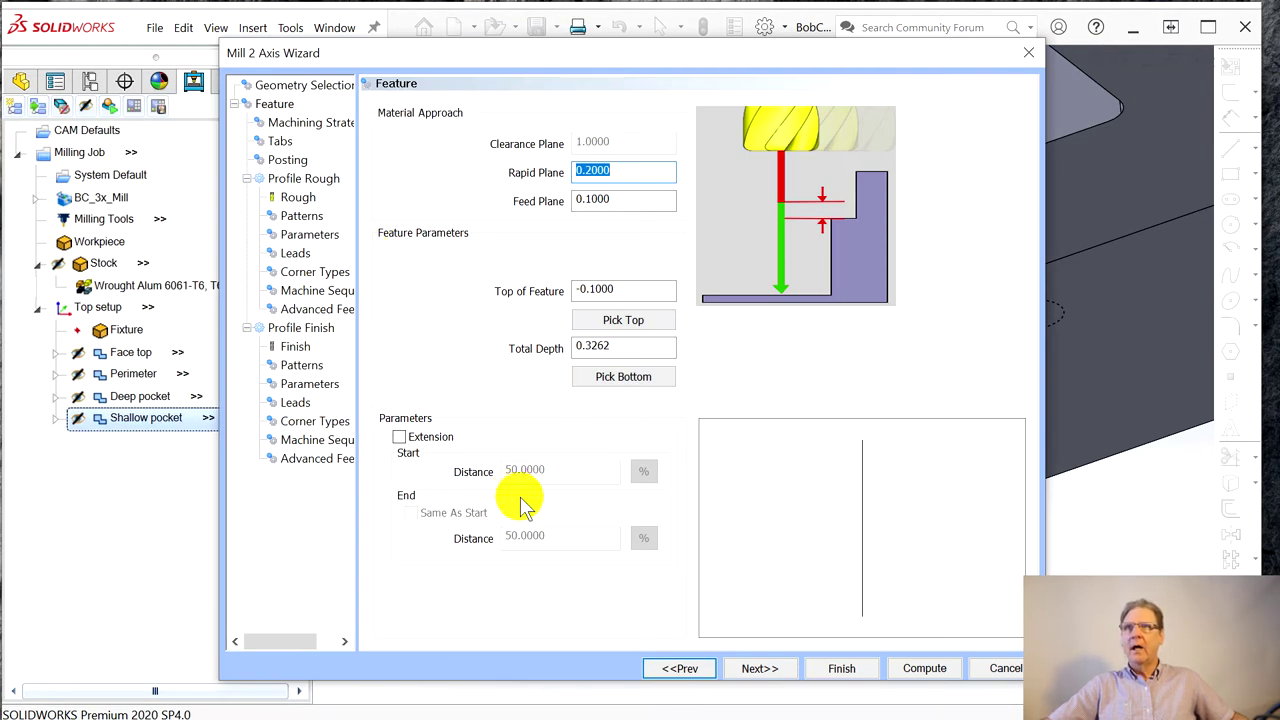
- Enable the 50% extension with the end same as the start, and remove Profile Finish from the current operations
click(400, 438)
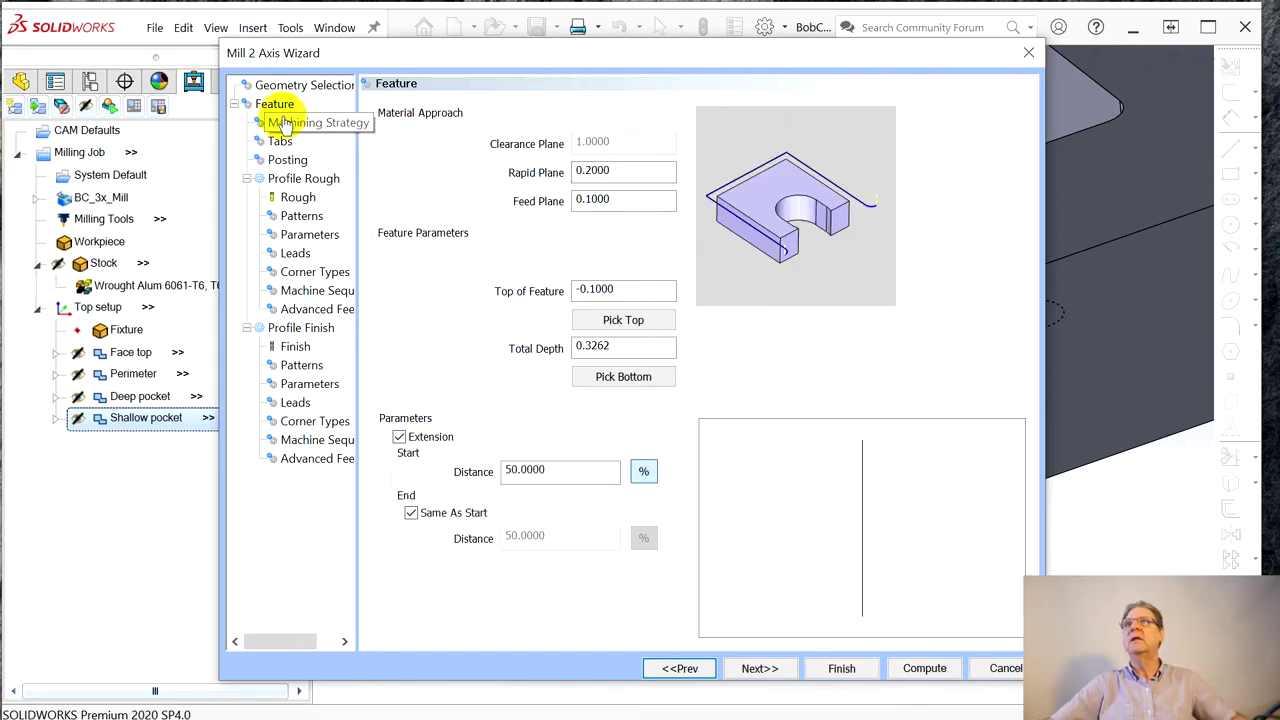
click(760, 668)
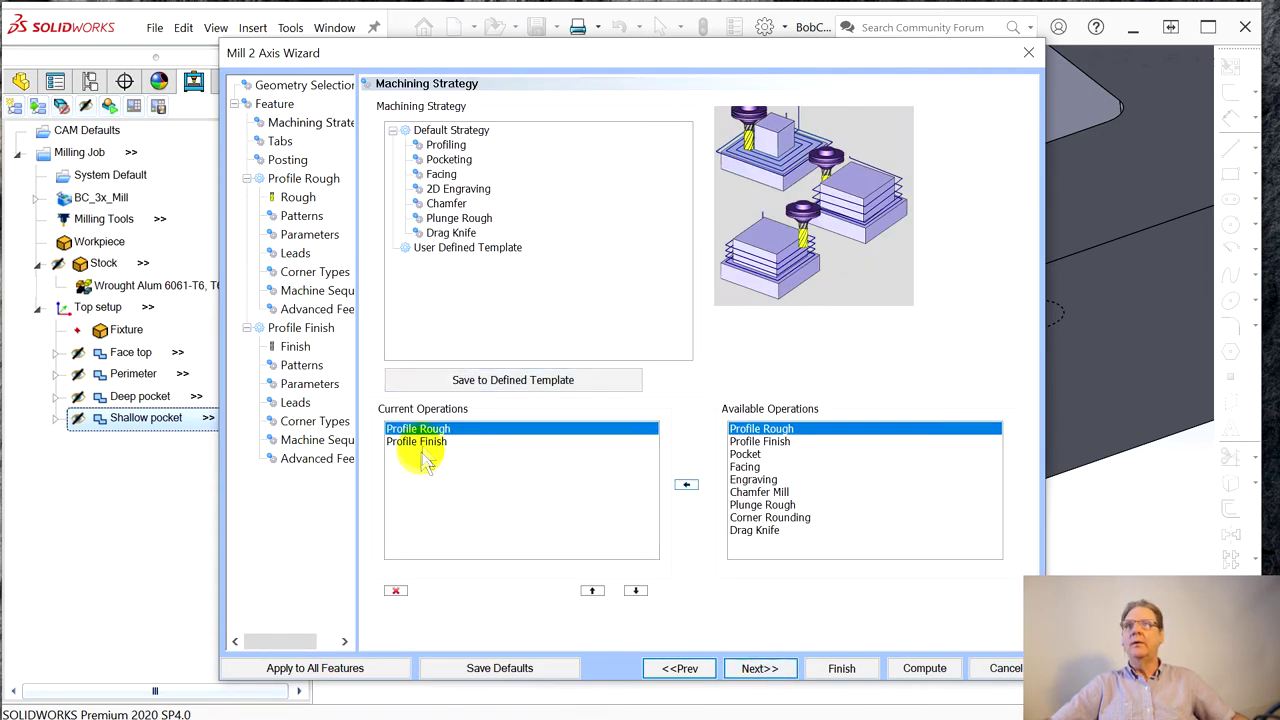
click(421, 445)
click(396, 590)
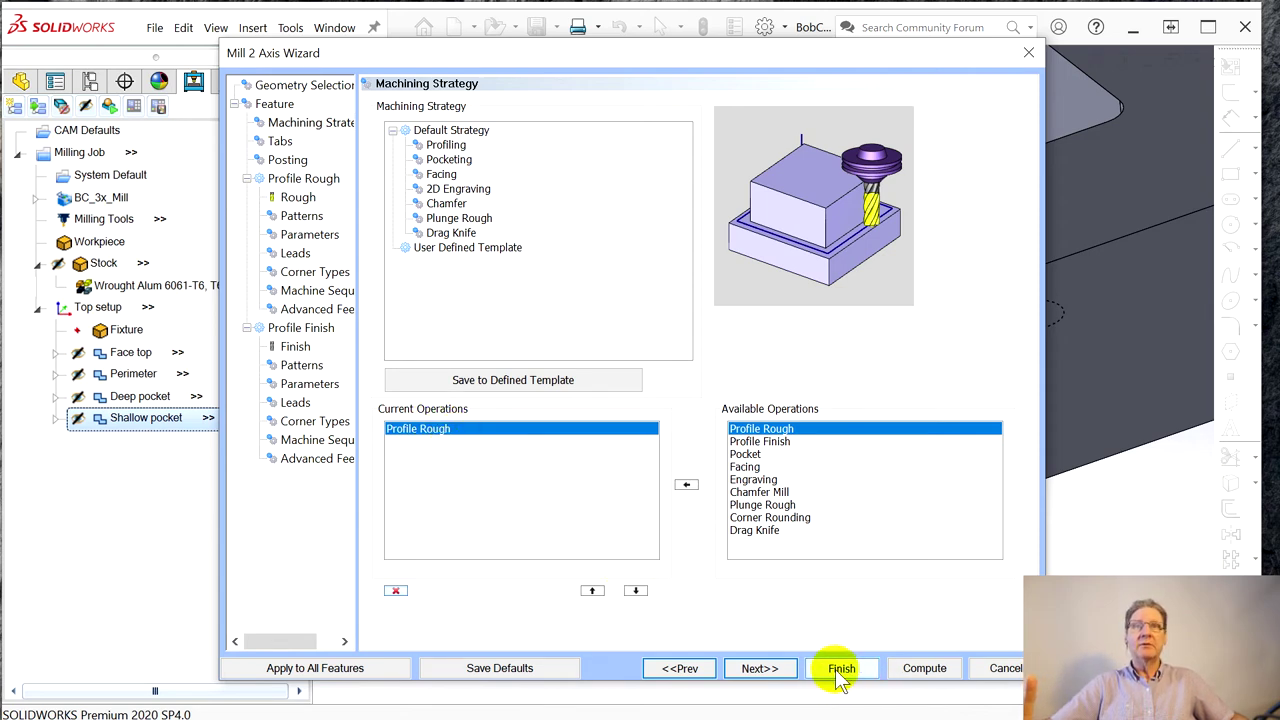
- Set the Profile Rough pattern to Side Roughing with a stepover of 0.125
click(762, 670)
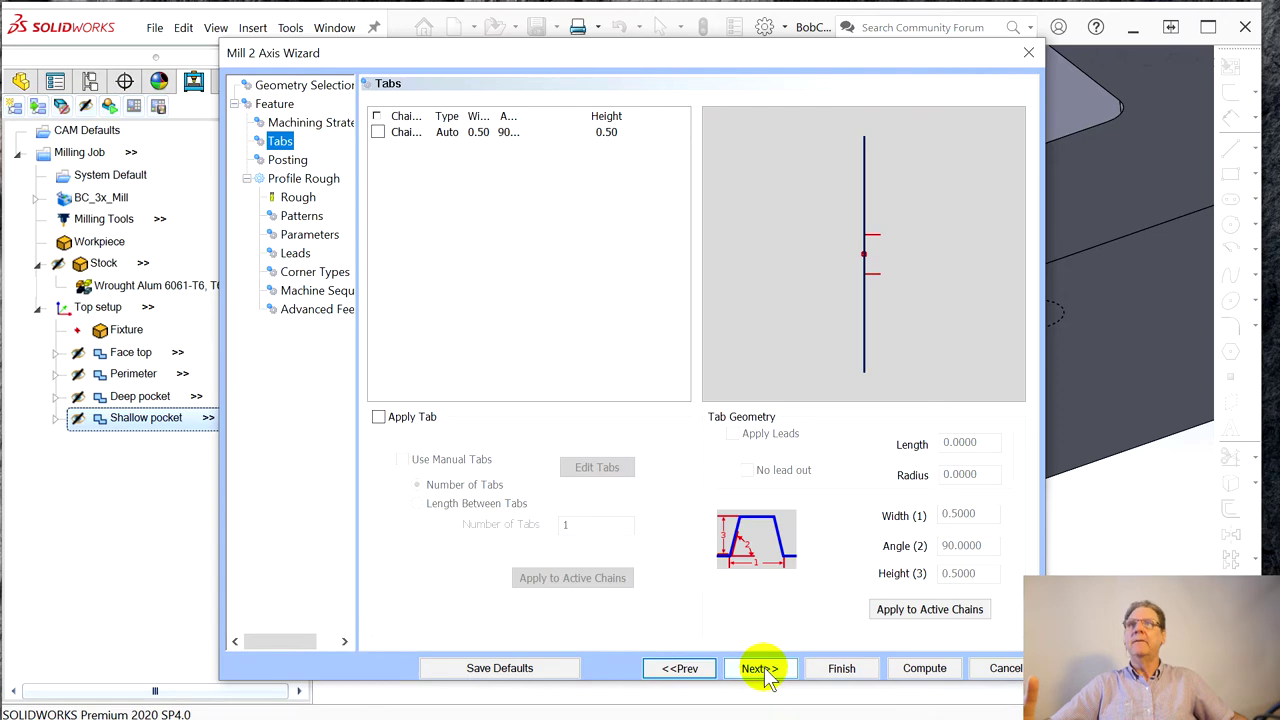
click(762, 670)
click(762, 670)
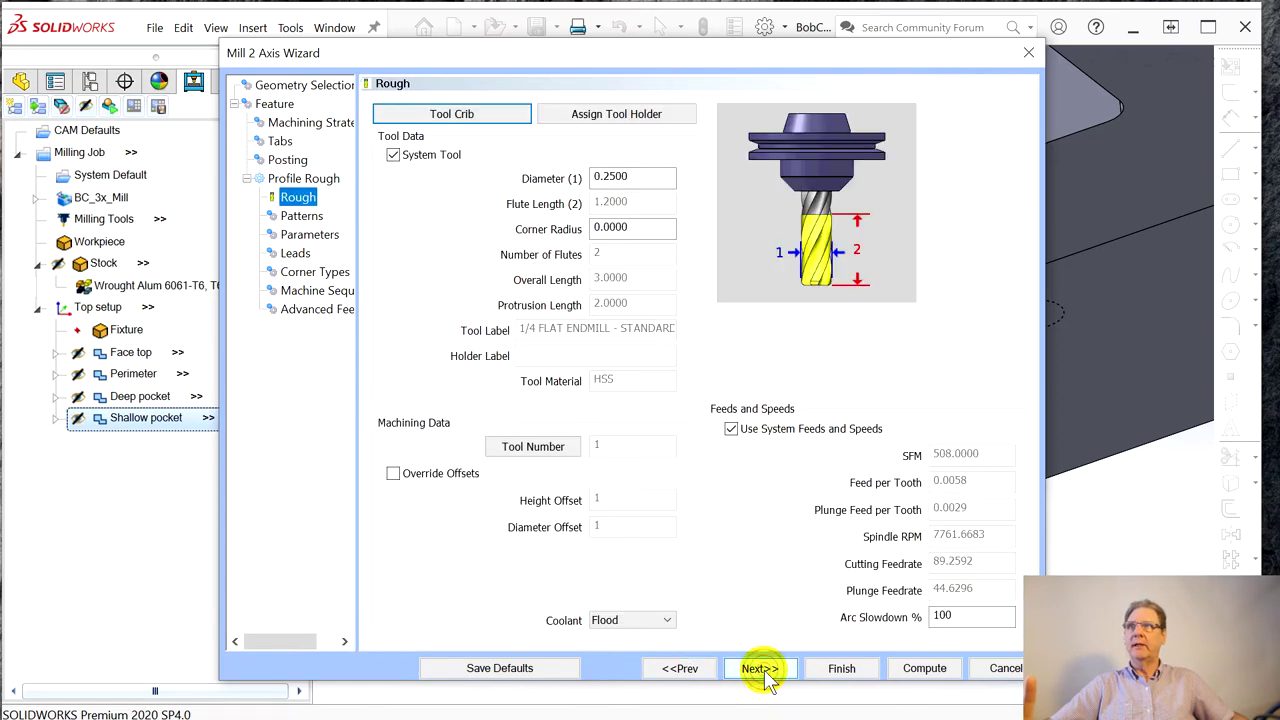
click(762, 670)
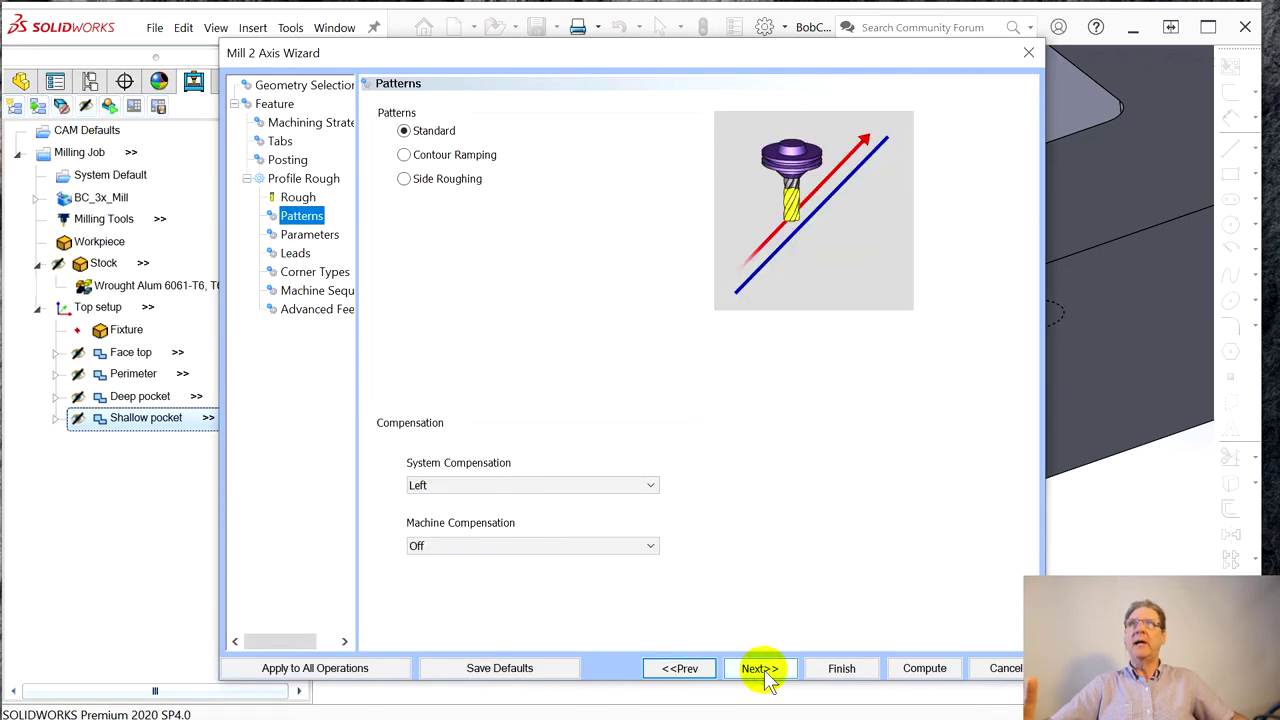
click(406, 179)
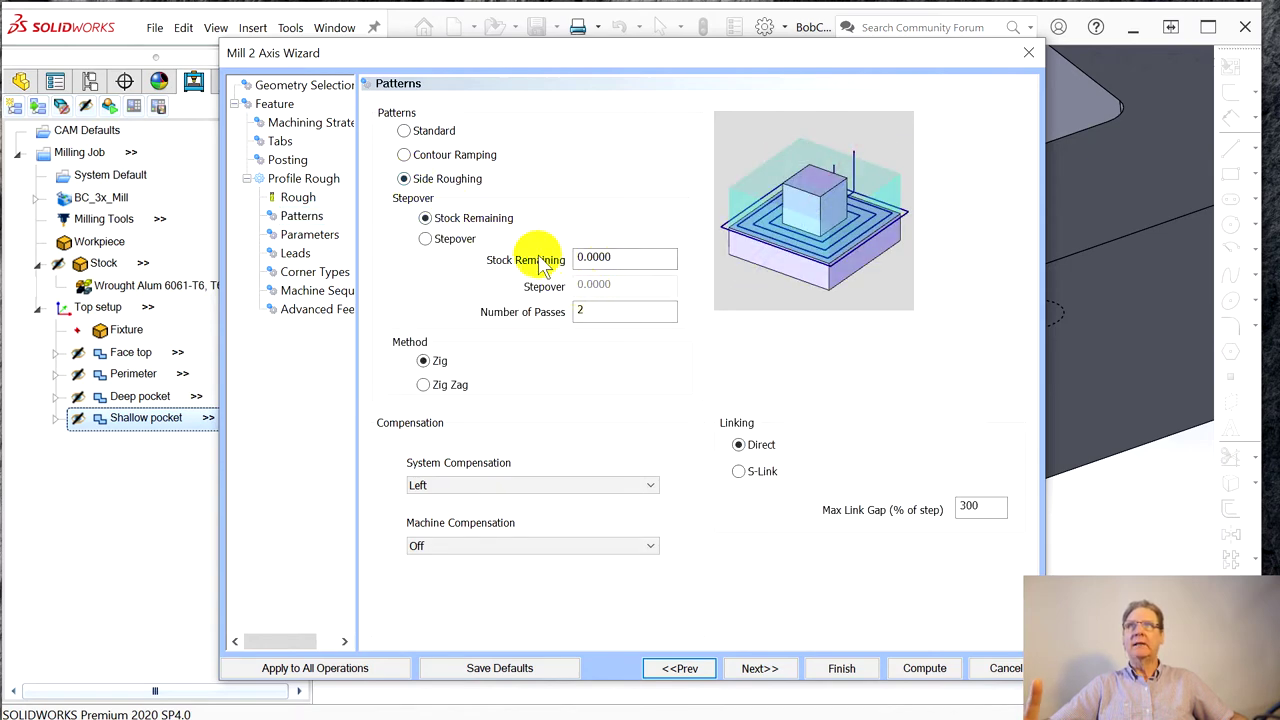
click(461, 240)
click(592, 284)
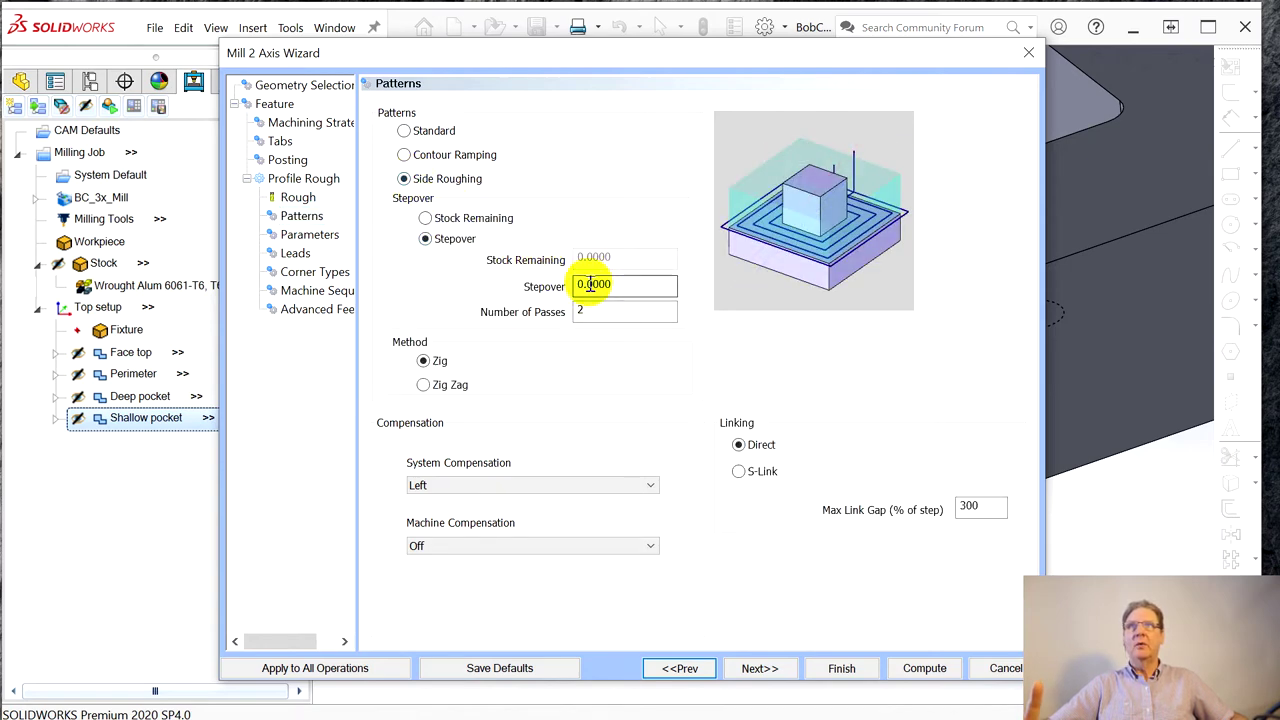
double_click(592, 284)
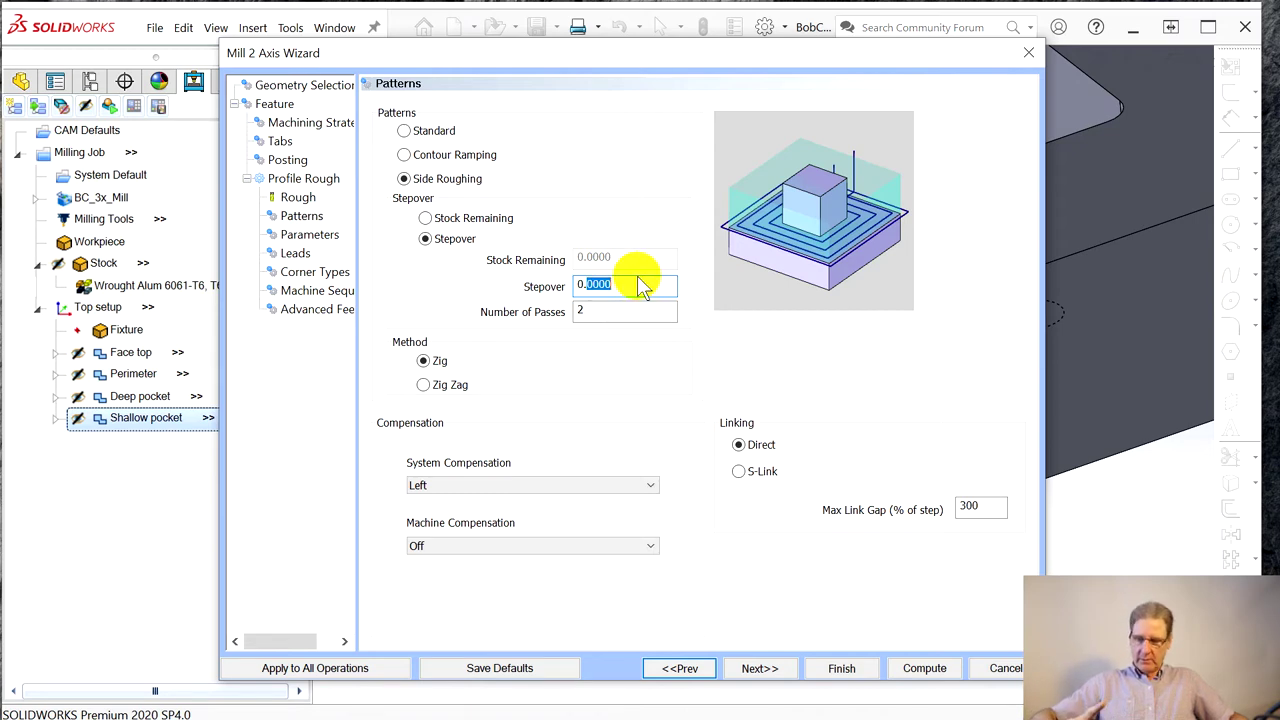
text(12)
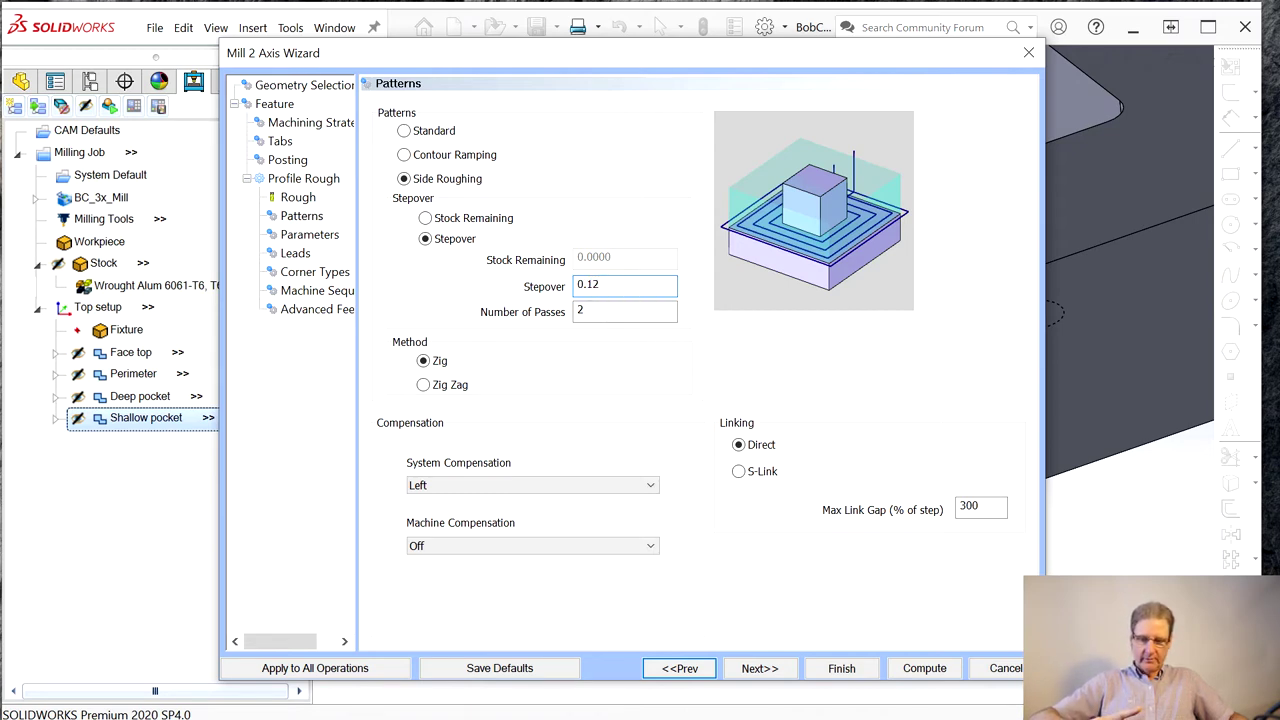
text(5)
- Set the number of side roughing passes to 9
click(607, 305)
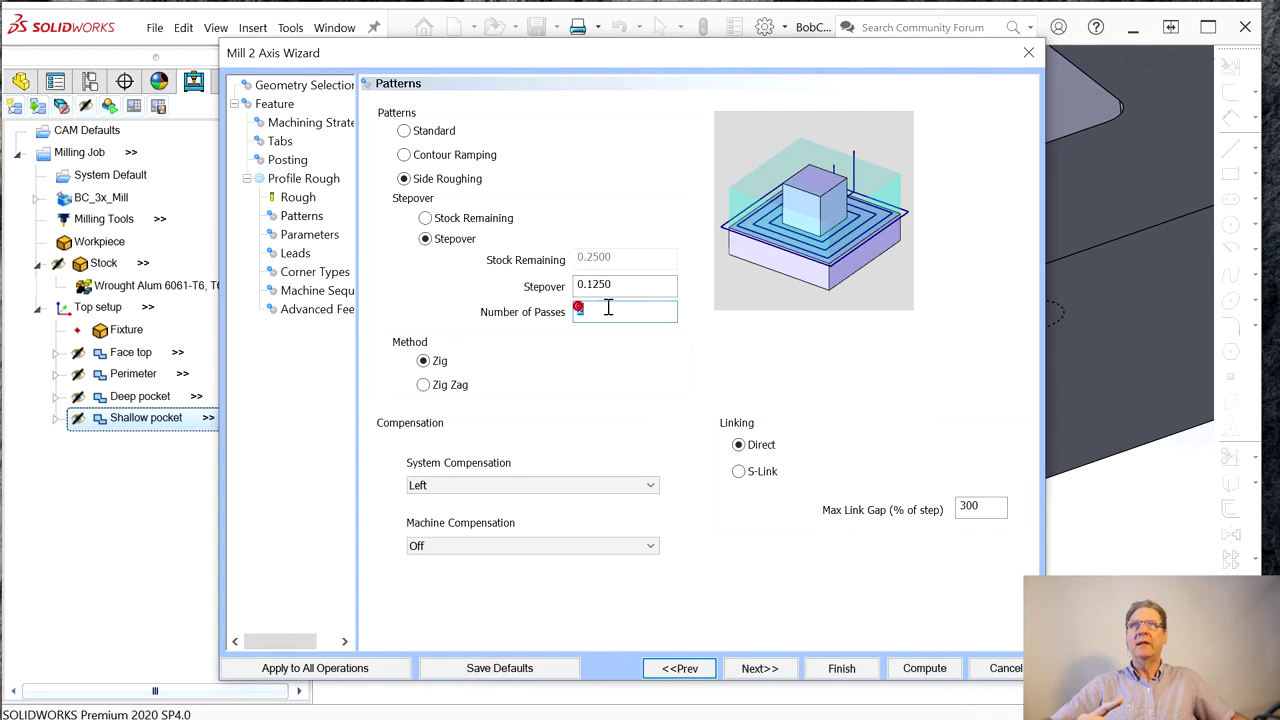
double_click(665, 312)
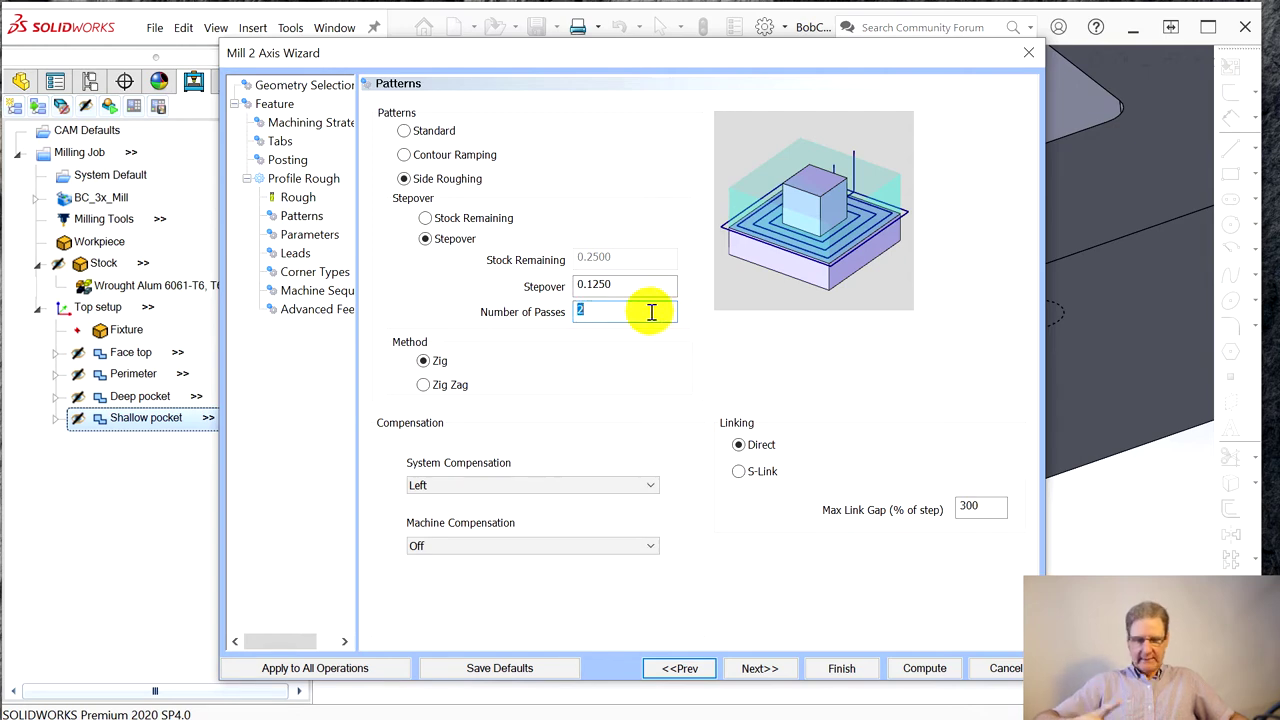
click(651, 284)
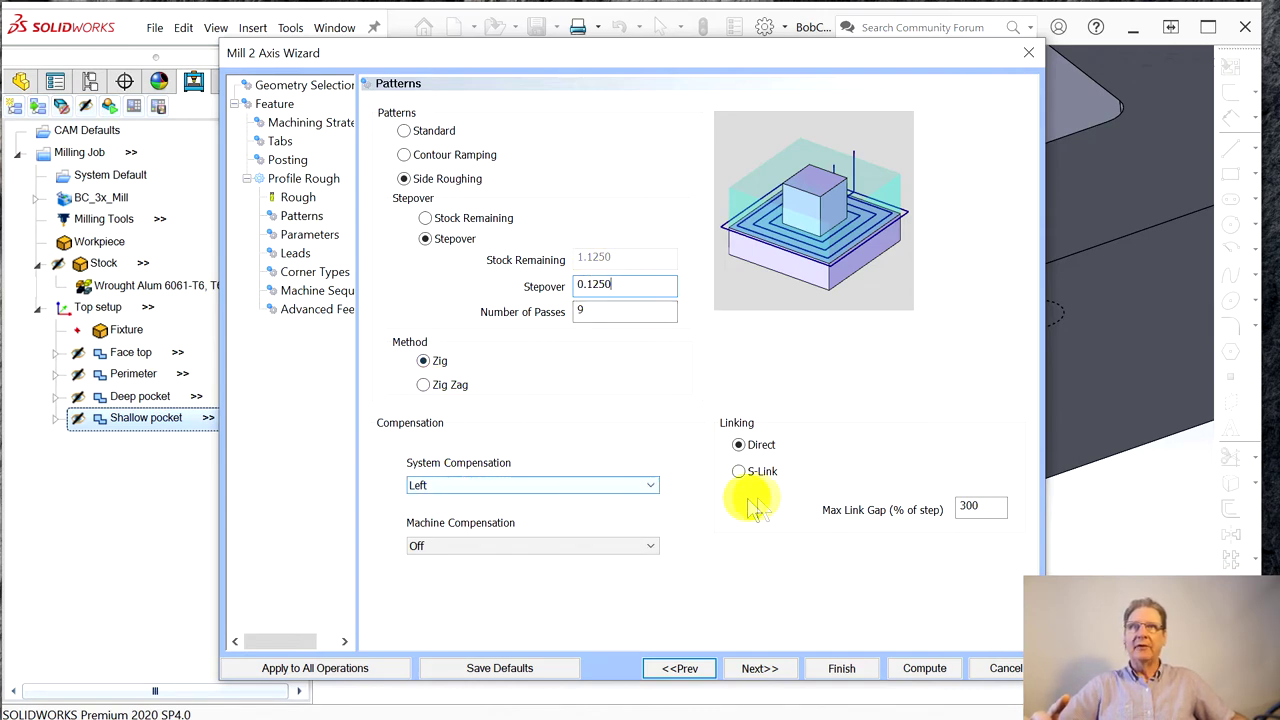
- Set the Profile Rough side allowance to 0
click(760, 668)
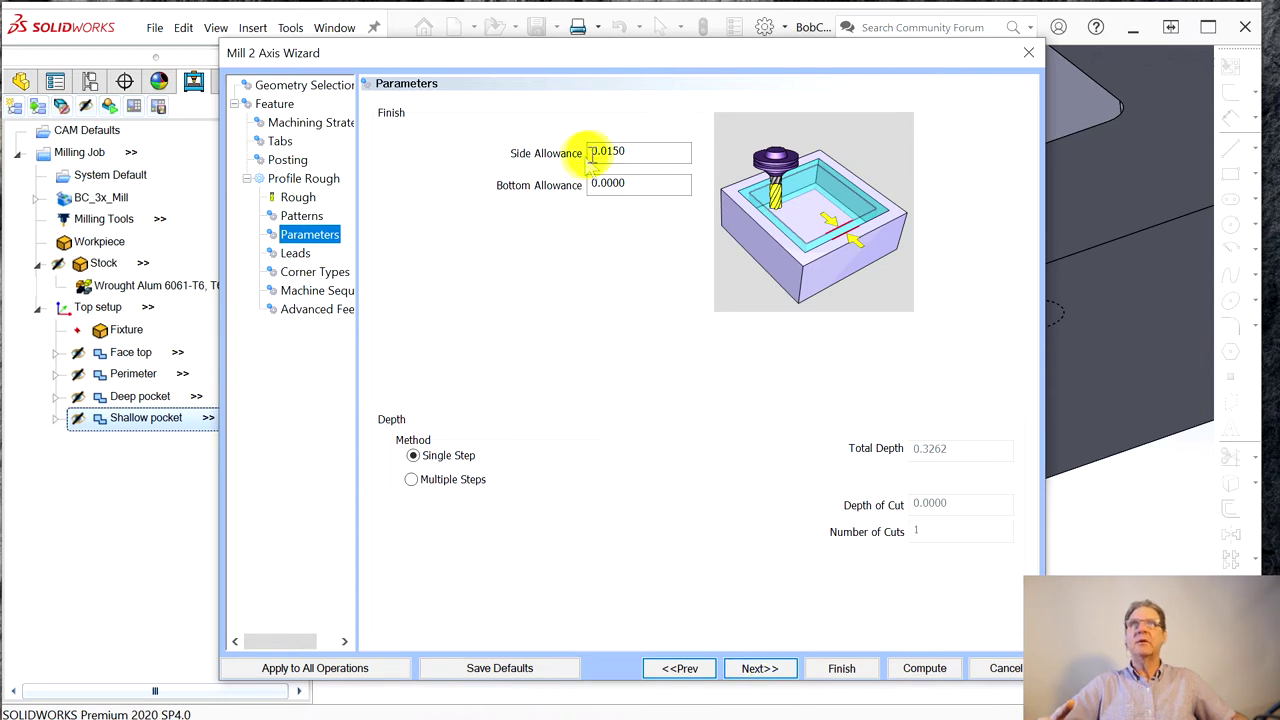
drag(605, 151, 667, 160)
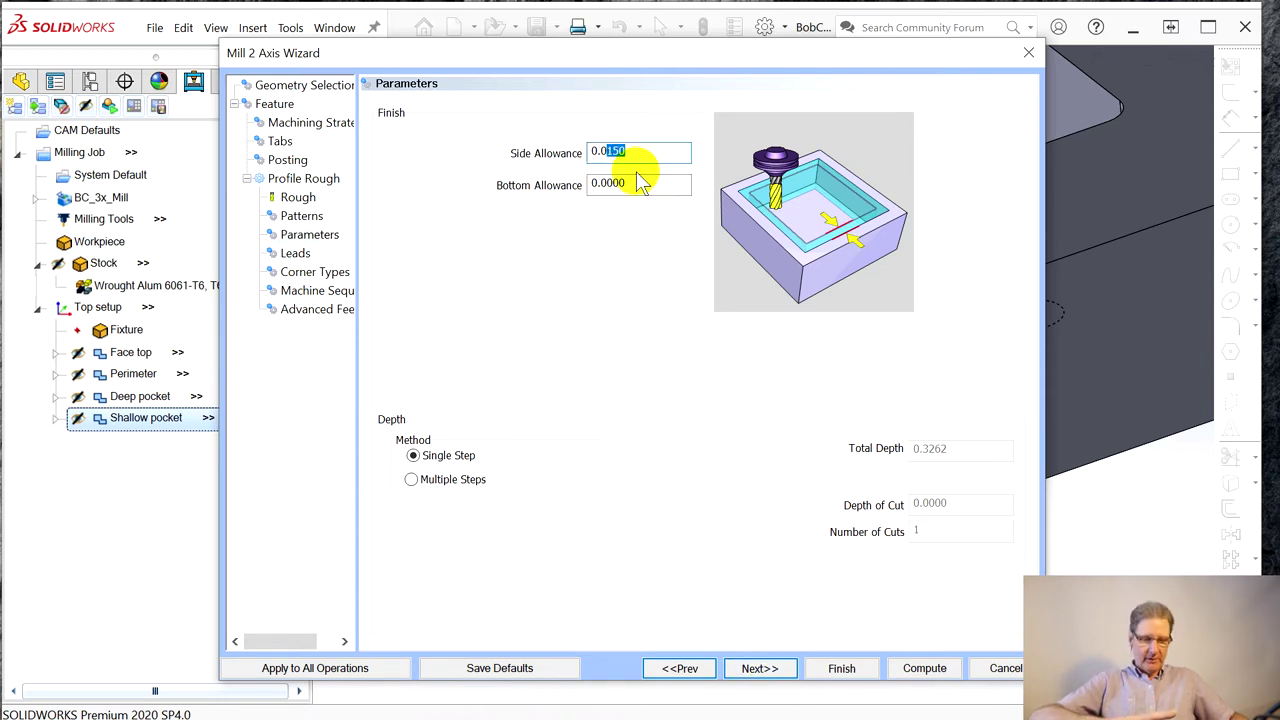
key(BackSpace)
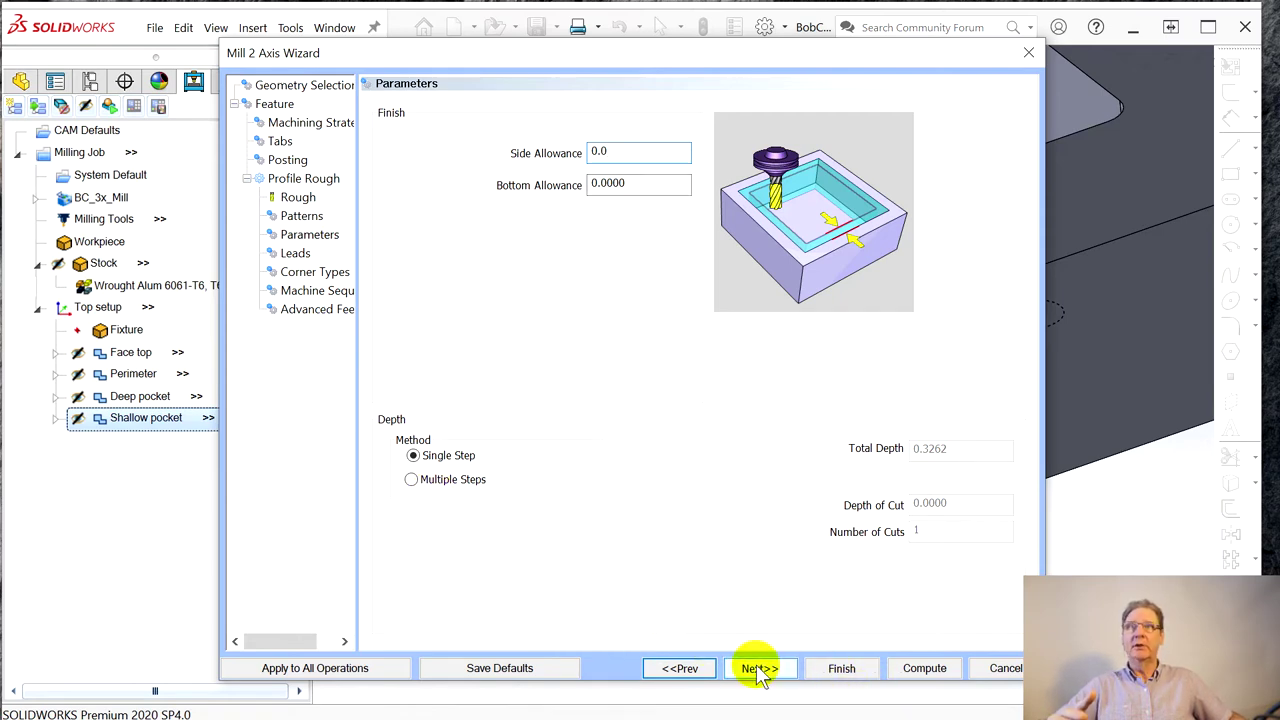
- Set the roughing depth to multiple steps with even depths and a 0.125 depth of cut
click(450, 481)
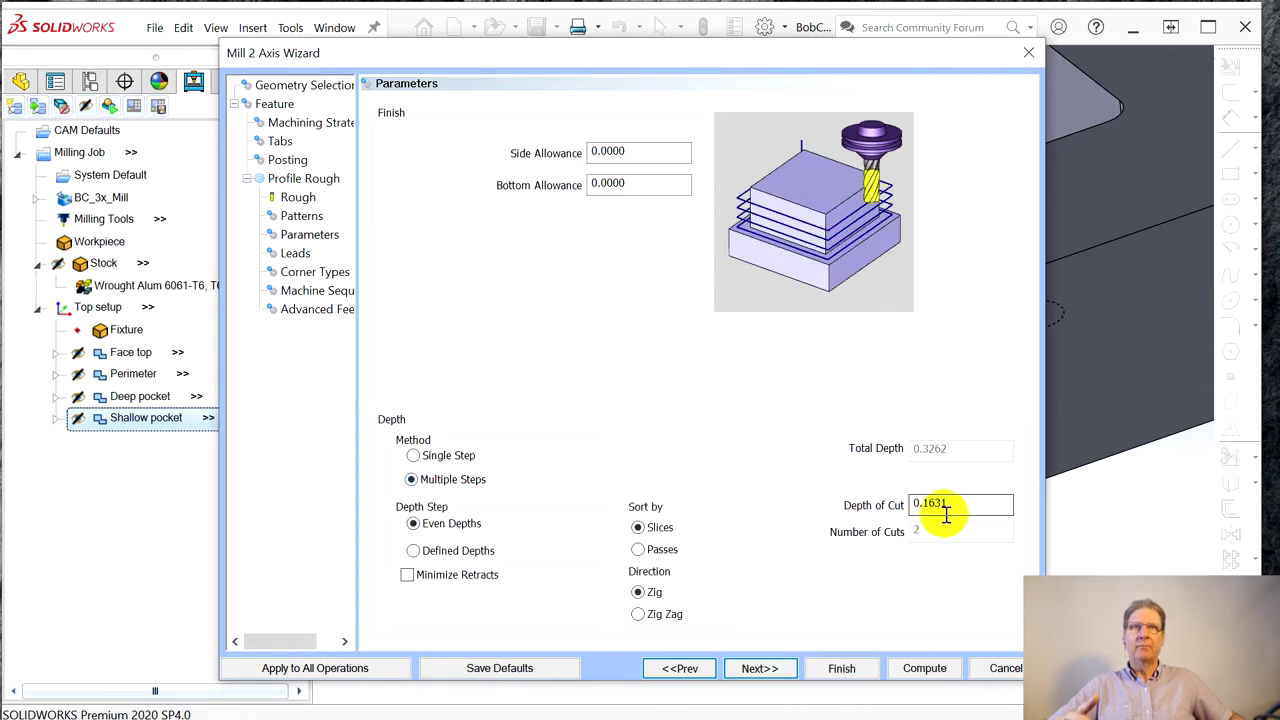
drag(929, 505, 974, 505)
text(25)
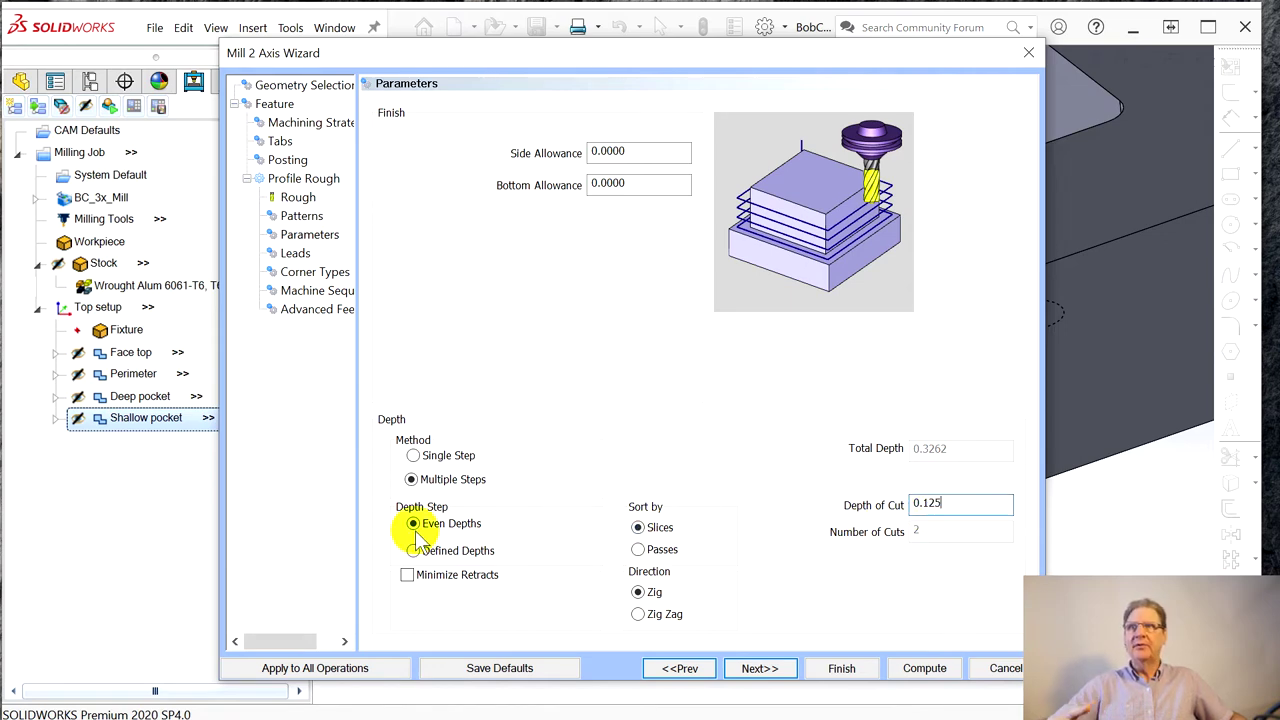
click(414, 550)
click(413, 523)
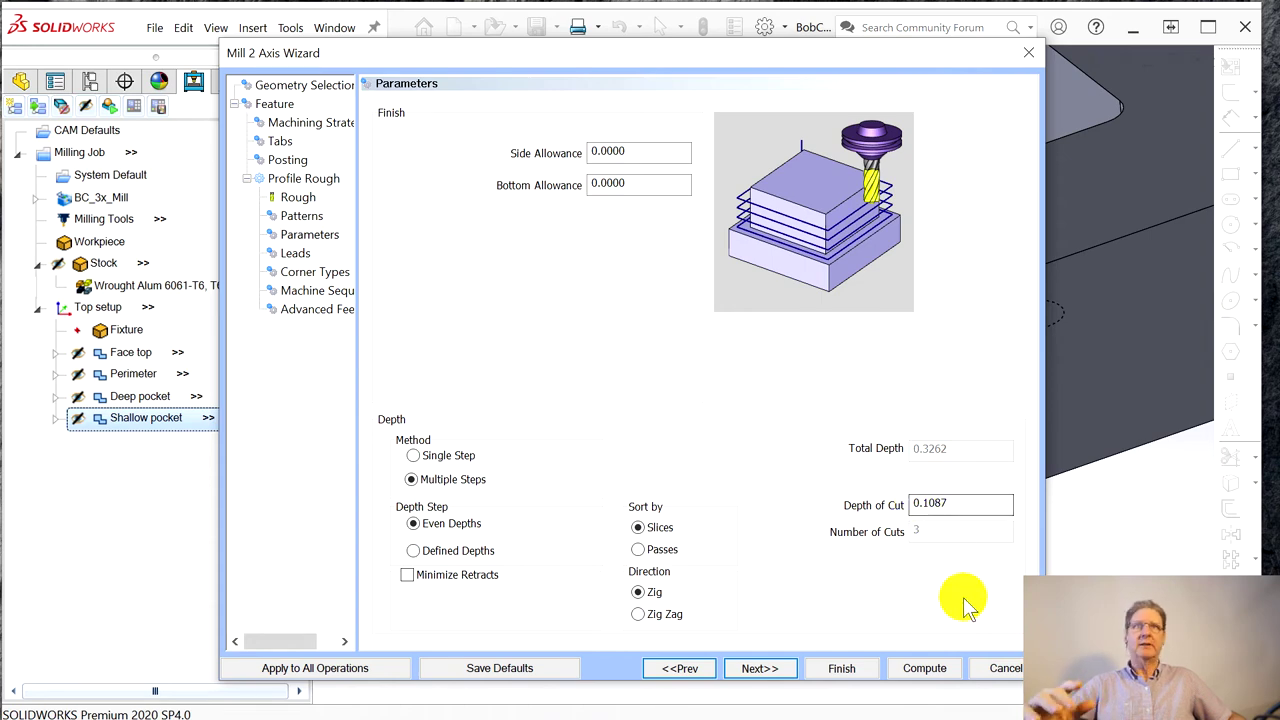
- Keep the default leads, corner types and machine sequence, and compute the 2-axis toolpath
click(762, 669)
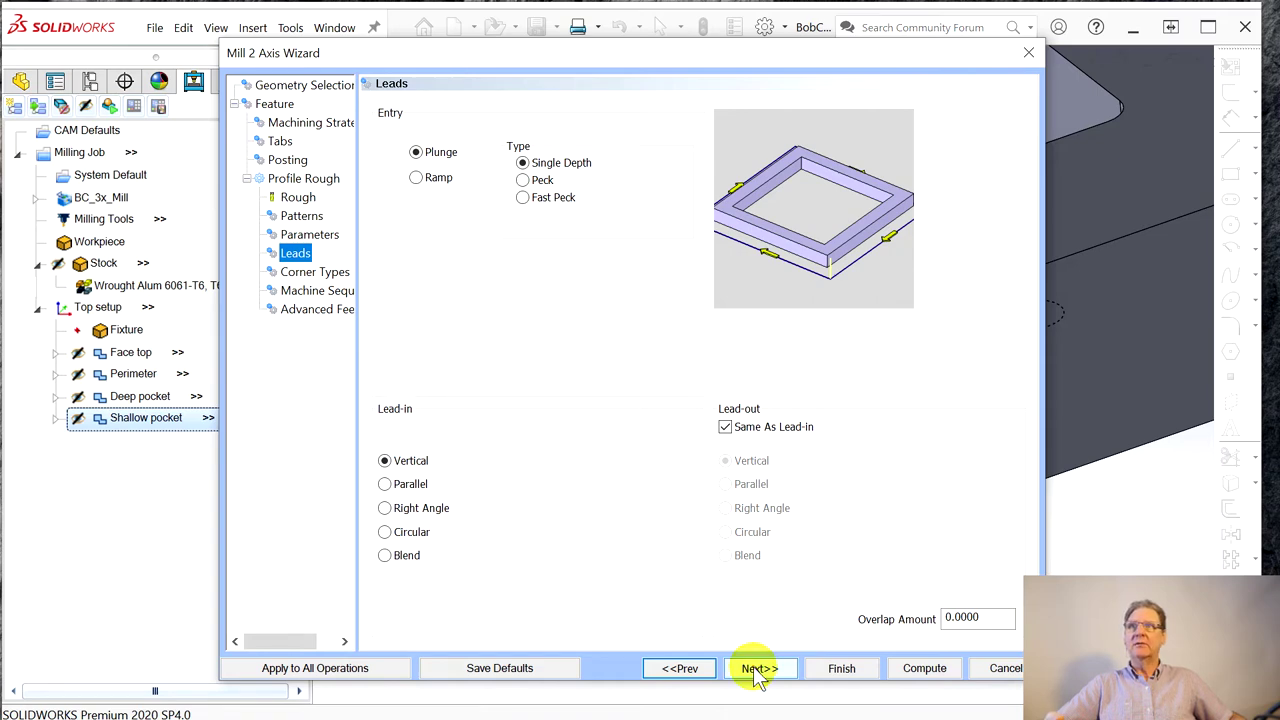
click(758, 669)
click(757, 670)
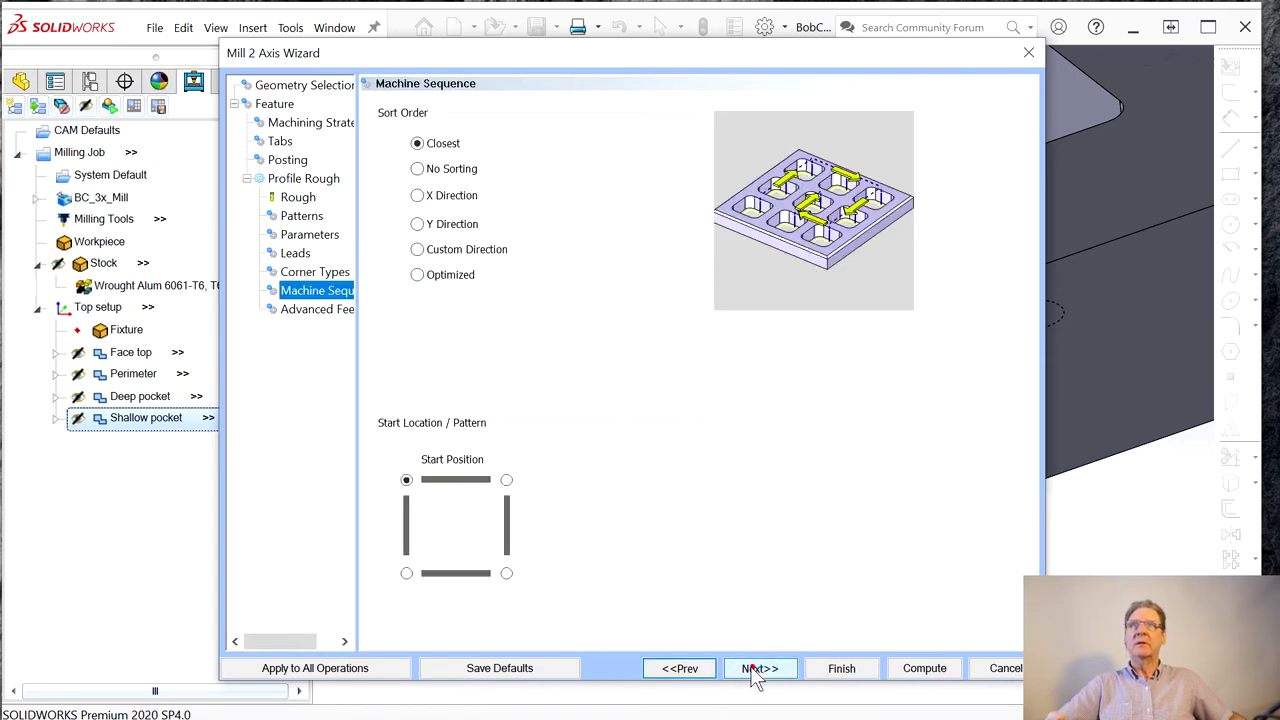
click(903, 668)
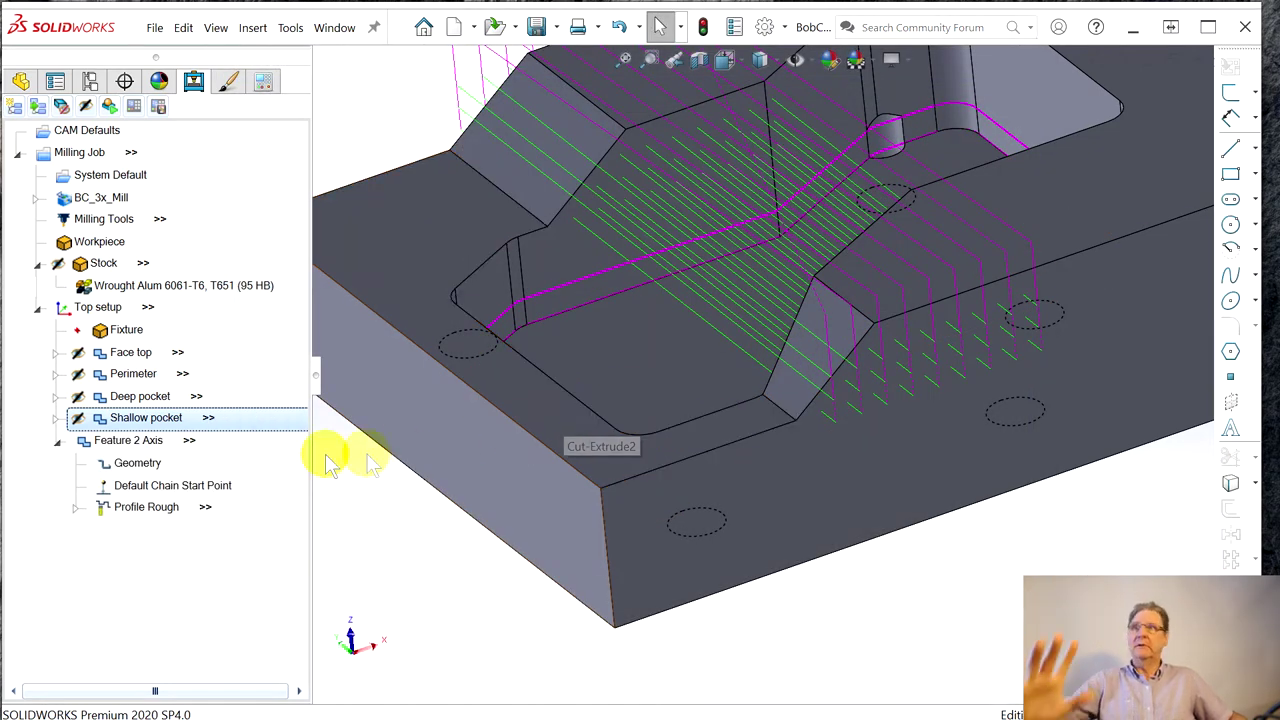
- Reverse the direction of the new 2-axis feature's default chain start point and recompute its toolpath
click(160, 441)
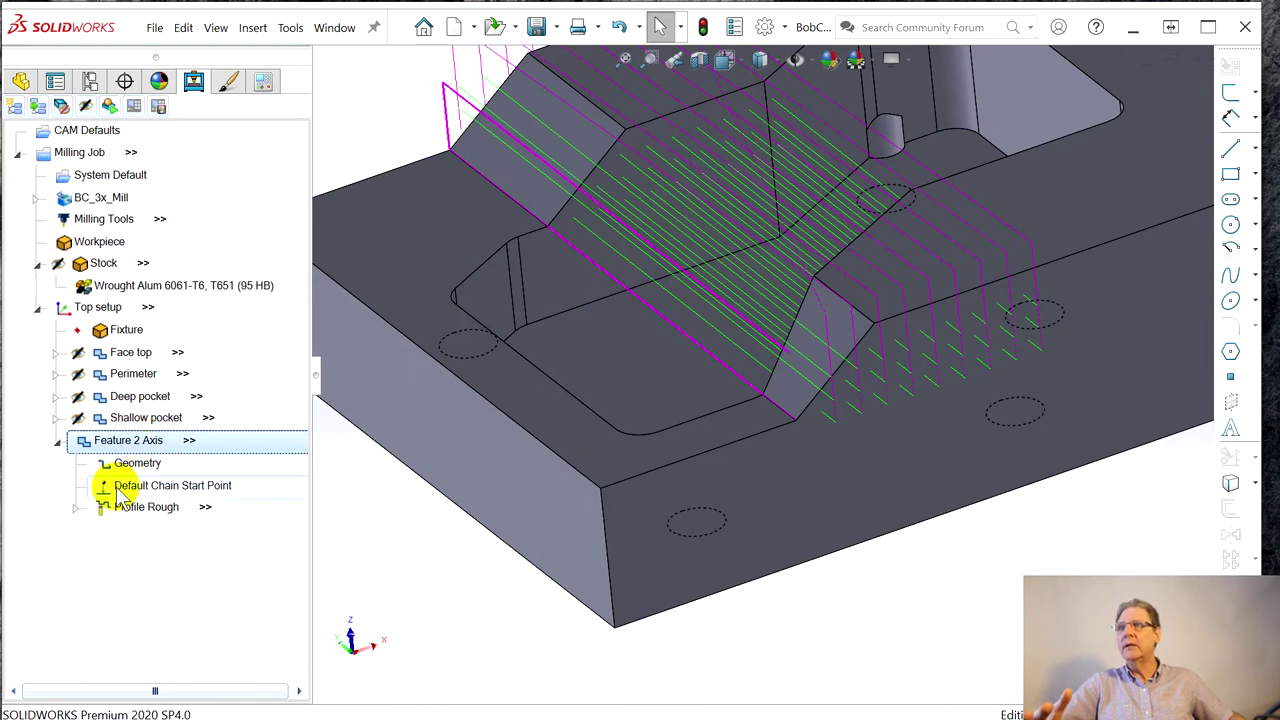
right_click(140, 489)
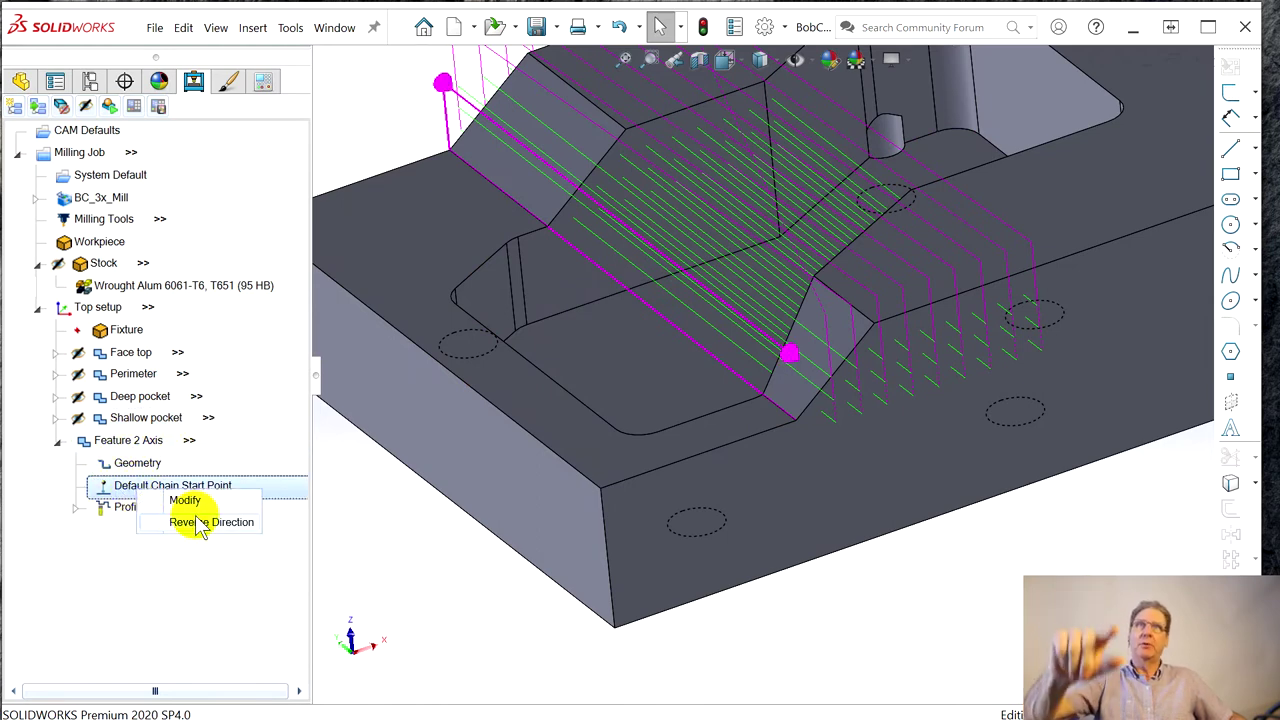
click(187, 523)
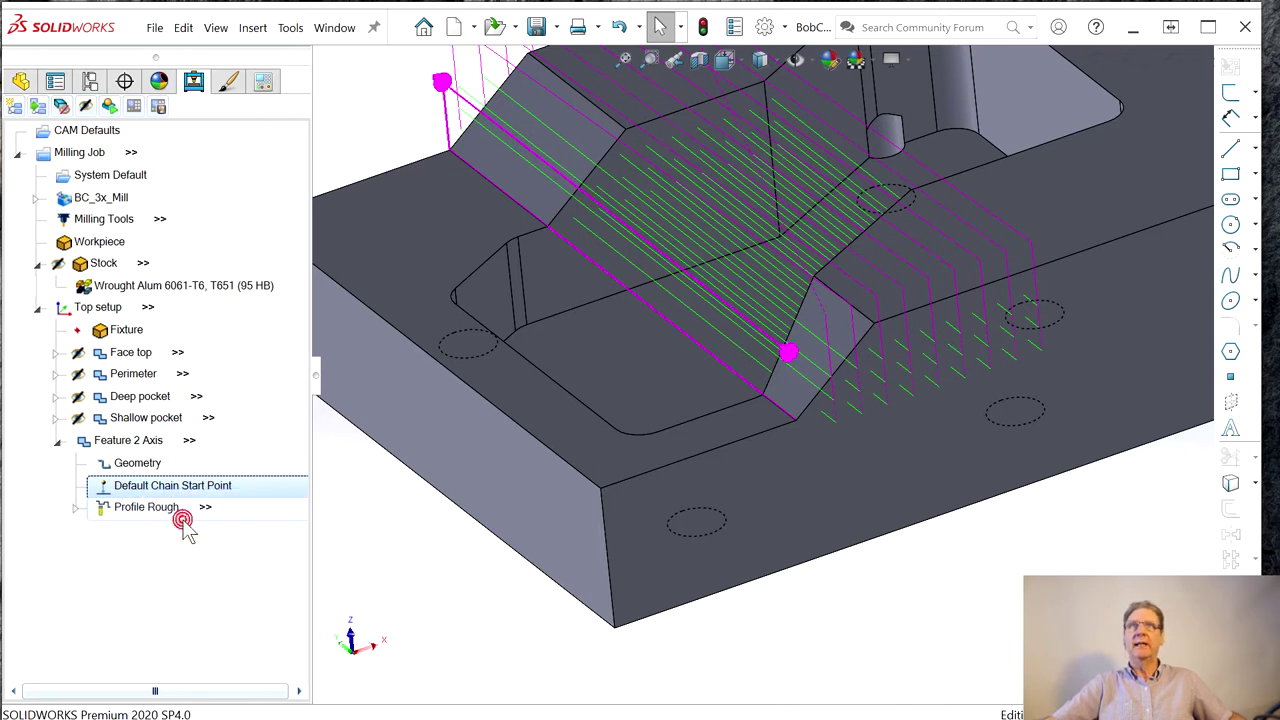
click(112, 444)
right_click(112, 444)
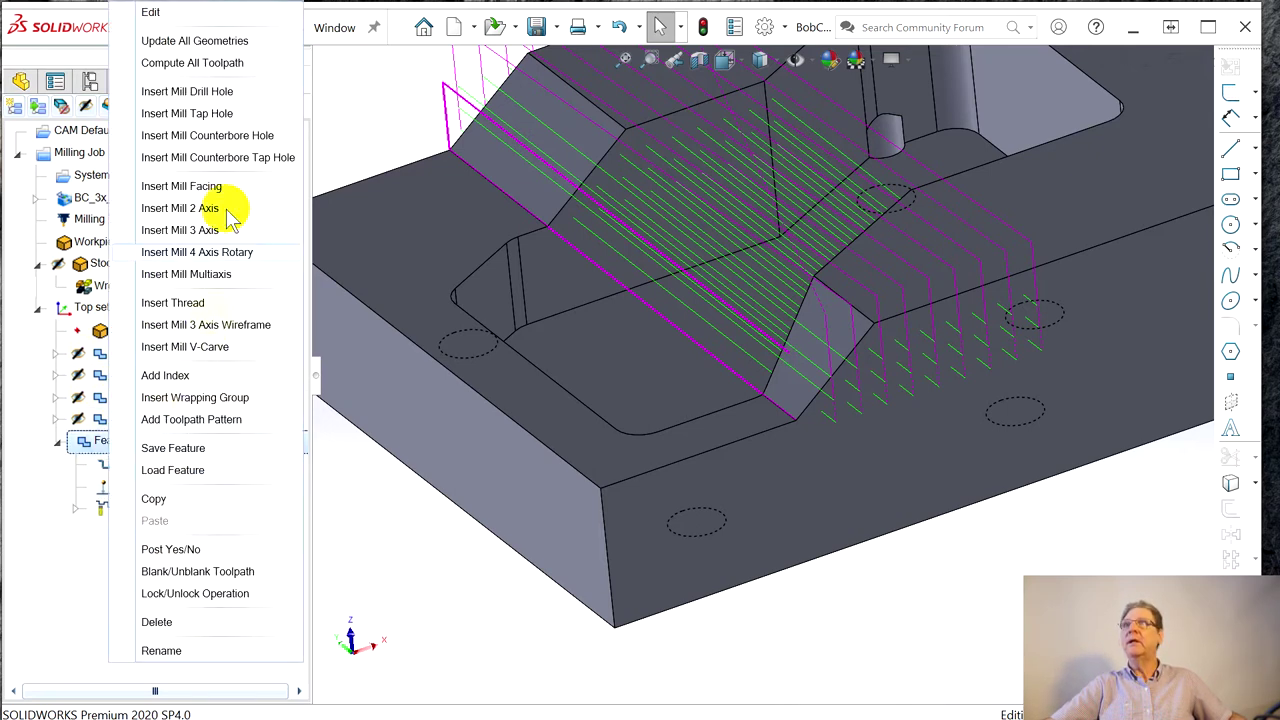
click(192, 63)
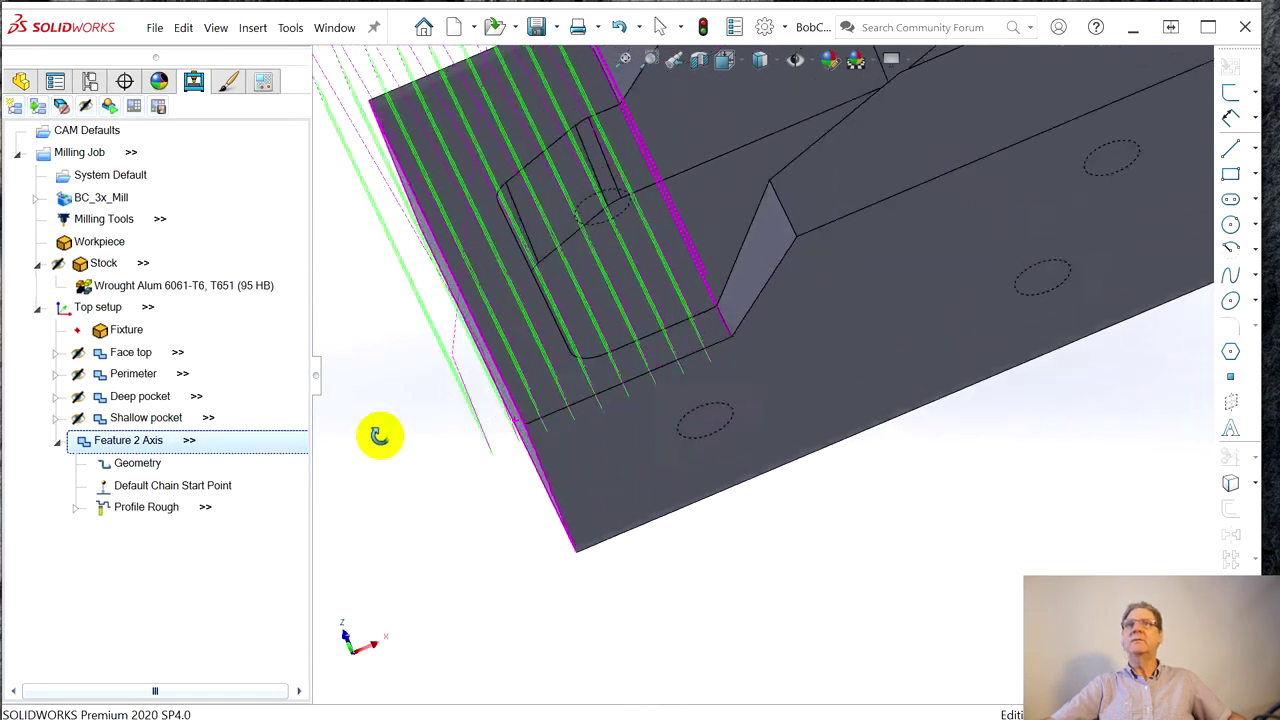
- Rename the new 2-axis feature as Flat
right_click(125, 447)
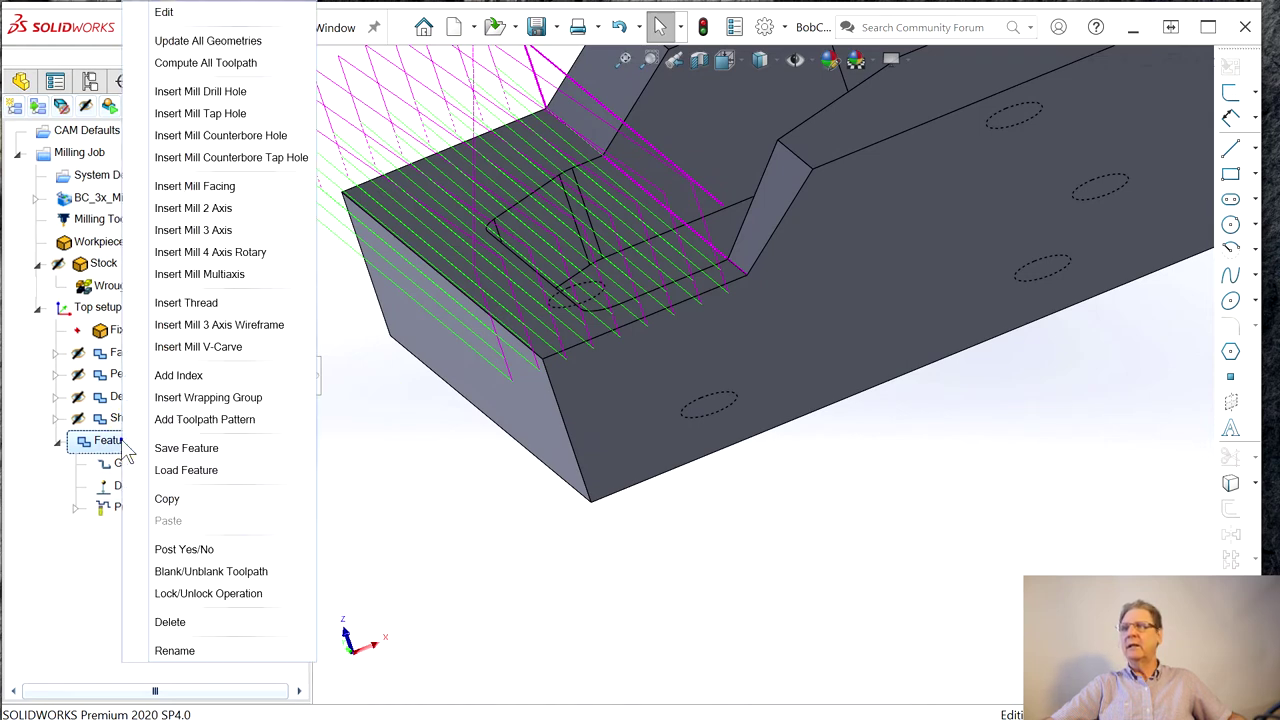
click(196, 651)
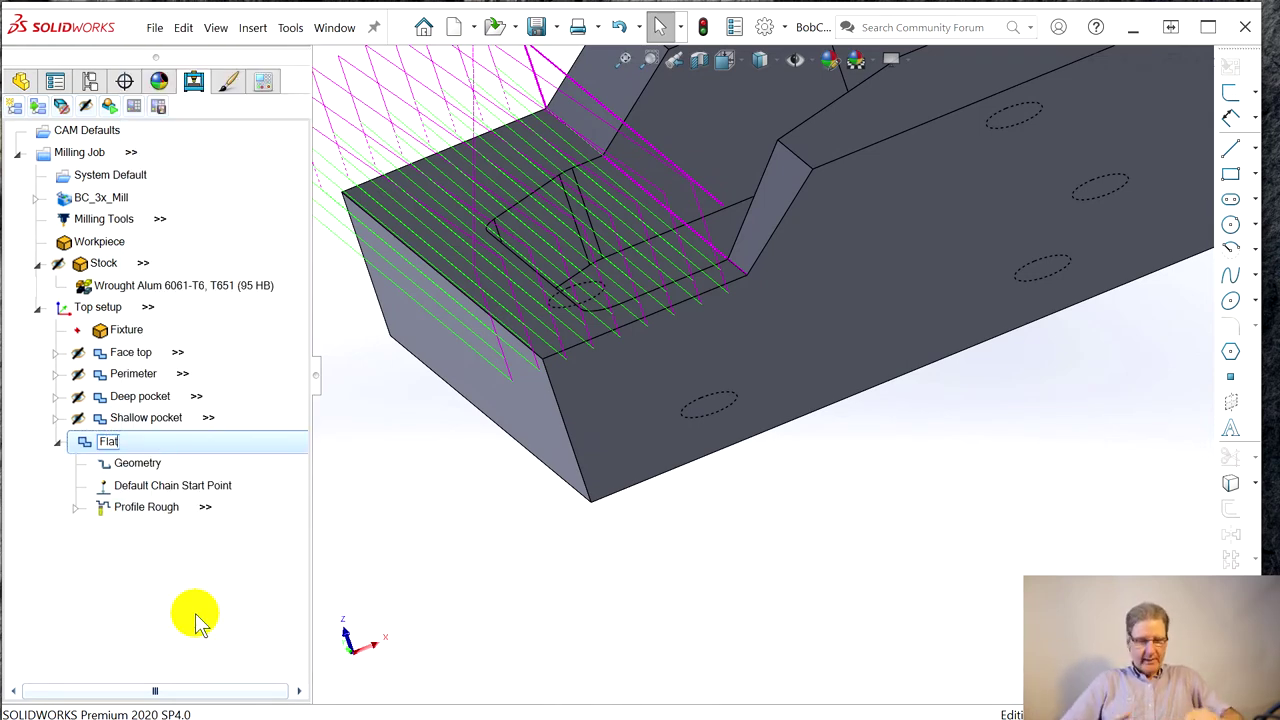
text(Flat)
key(Return)
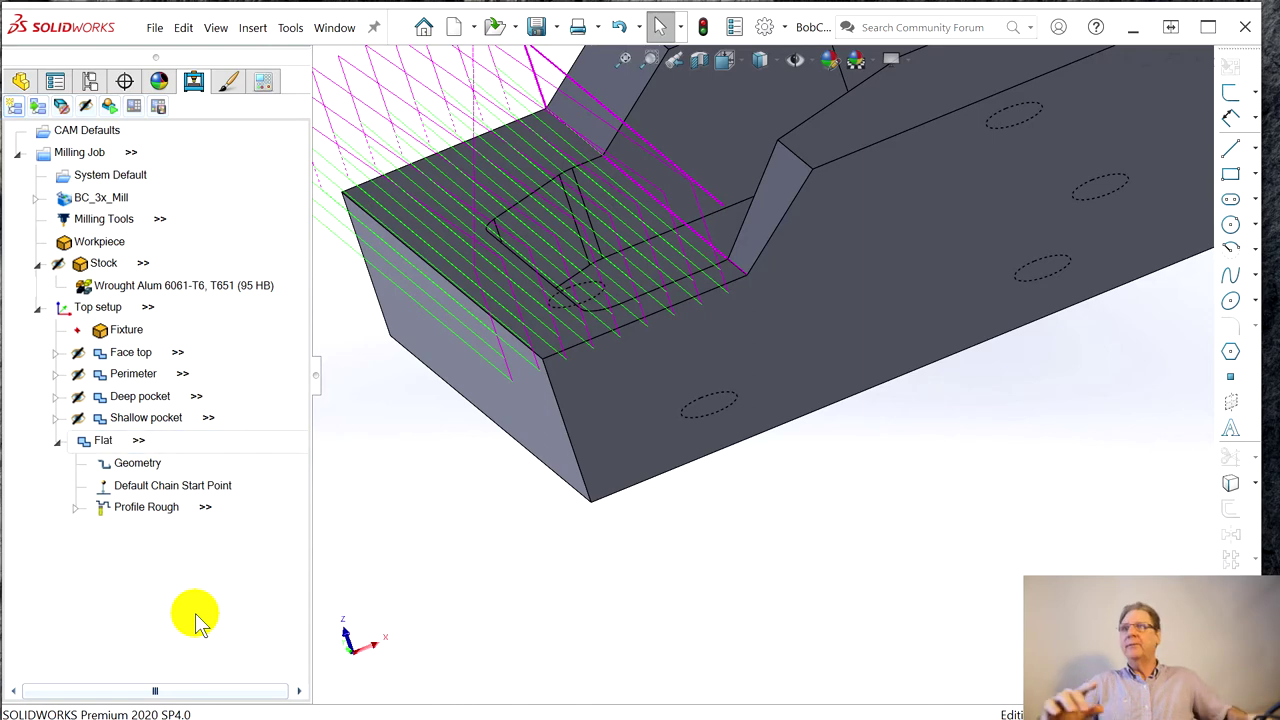
- Collapse the Flat feature in the CAM tree and blank its toolpath
click(58, 442)
right_click(112, 442)
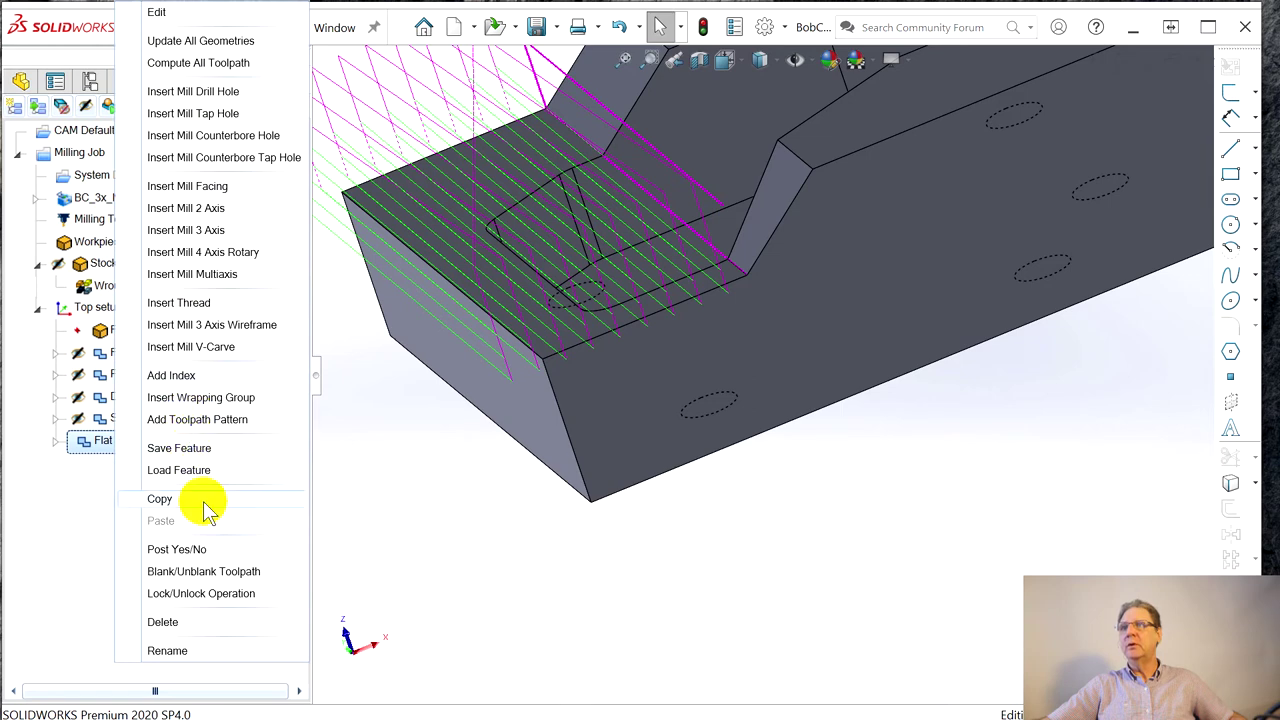
click(183, 574)
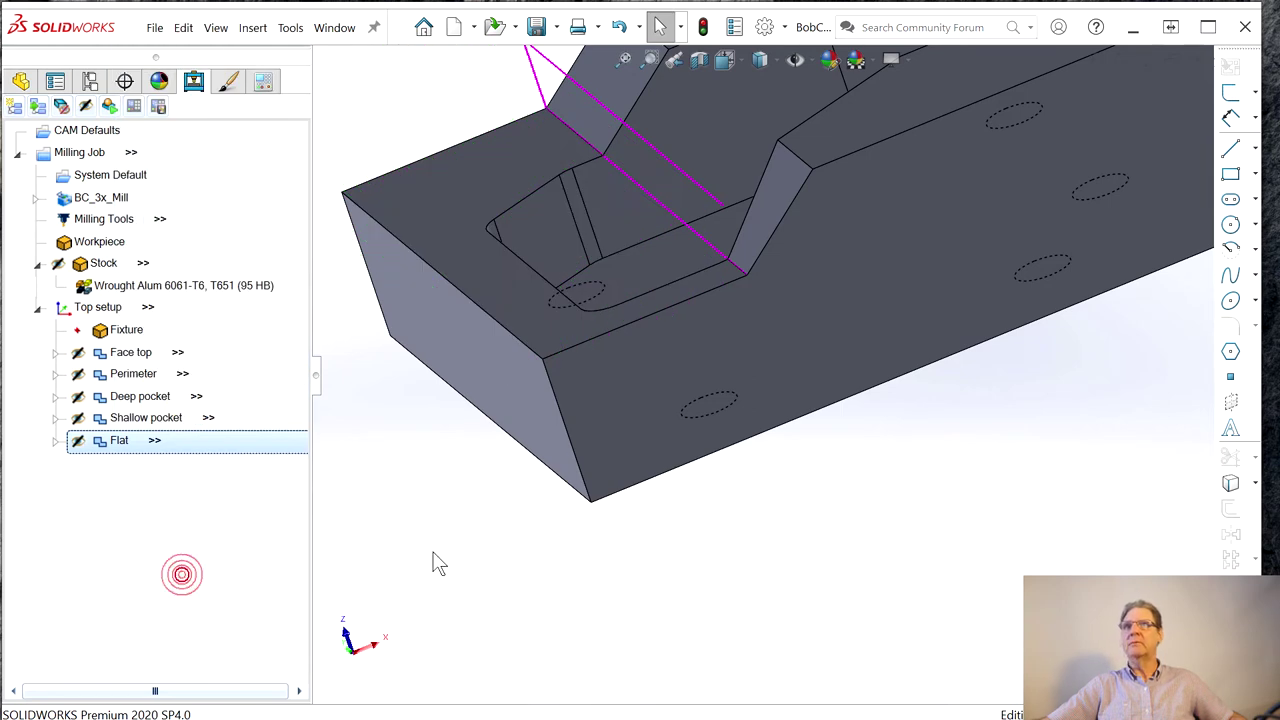
- Insert a Mill 3 Axis feature after Flat and select the two sloped faces beside the pocket as its geometry
right_click(110, 441)
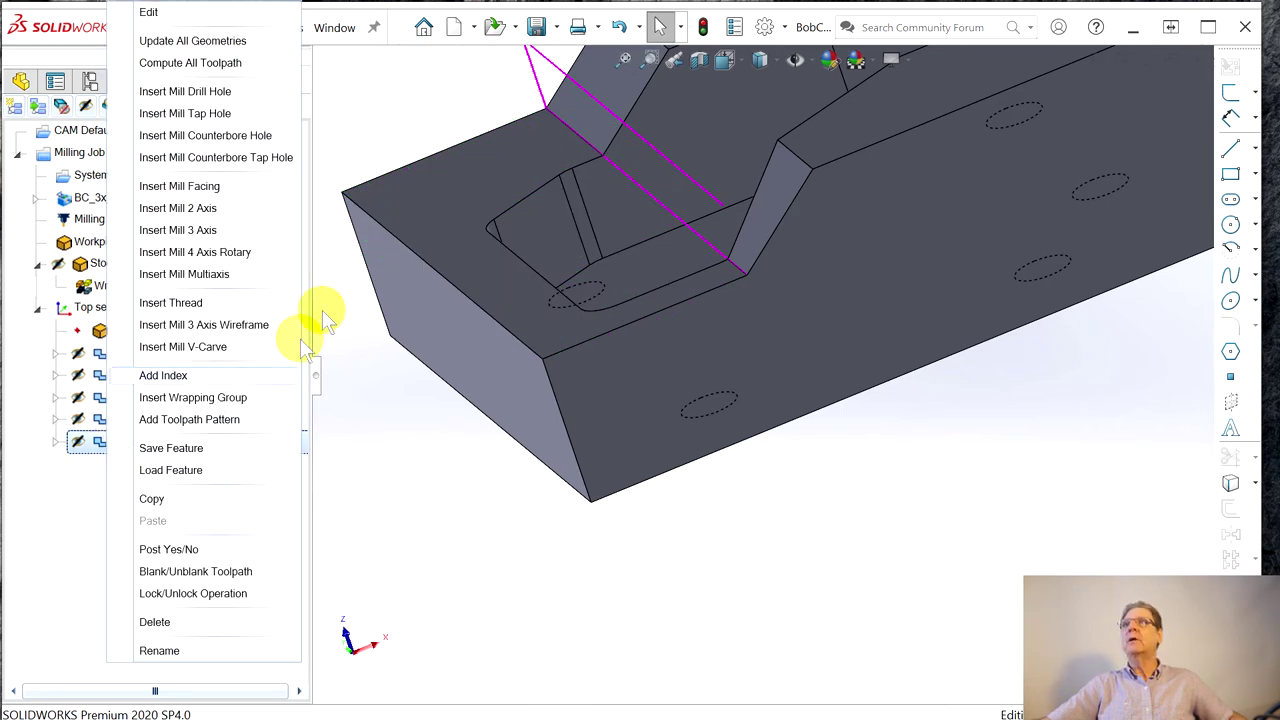
click(201, 231)
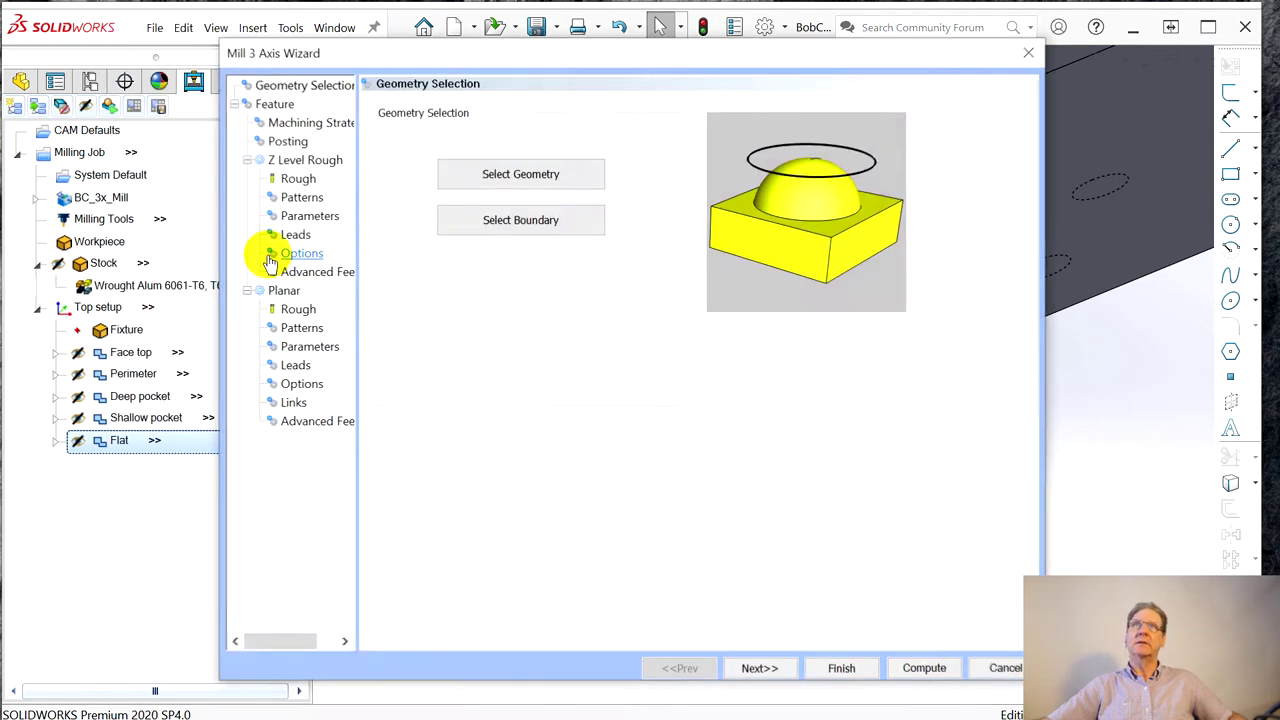
click(332, 163)
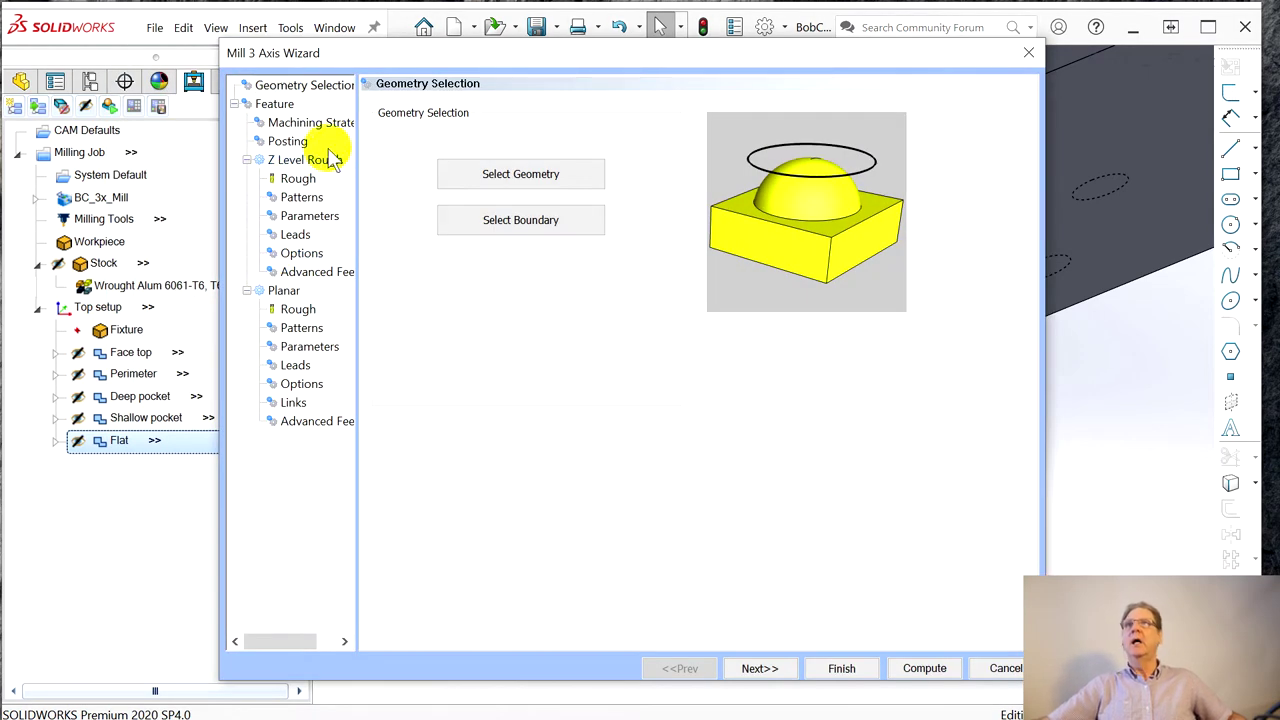
click(563, 171)
click(613, 80)
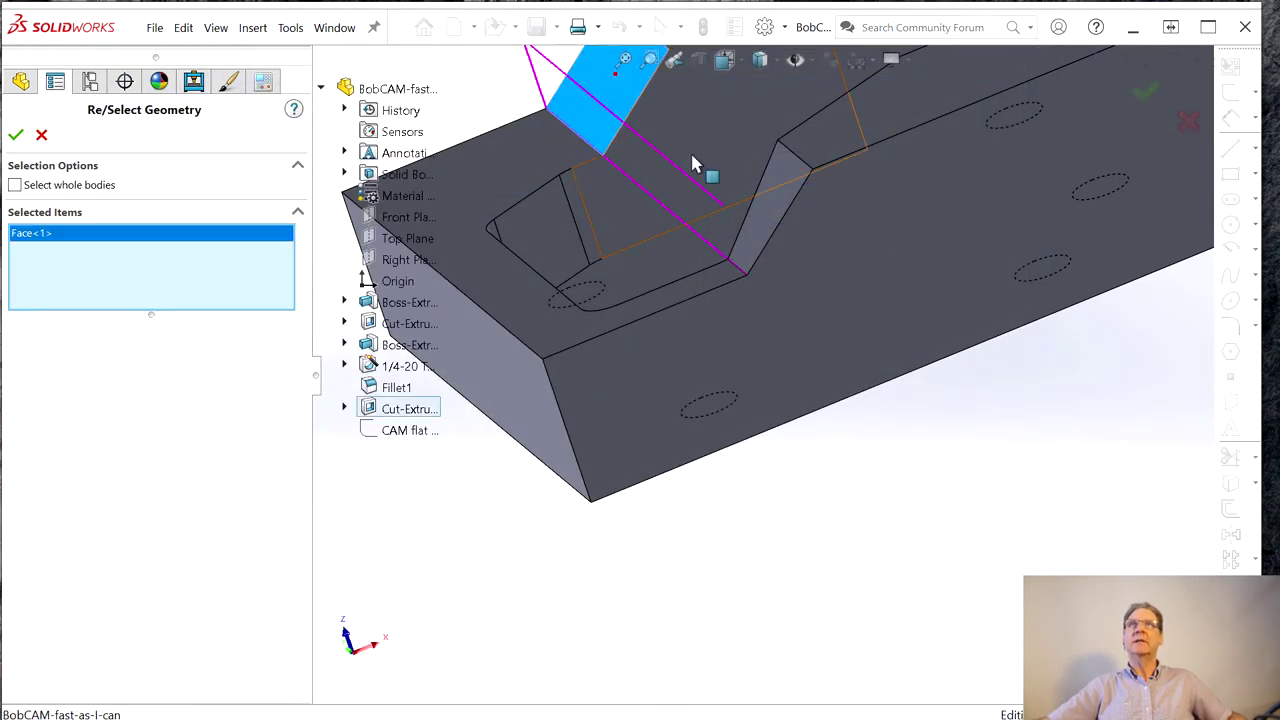
click(763, 175)
click(16, 134)
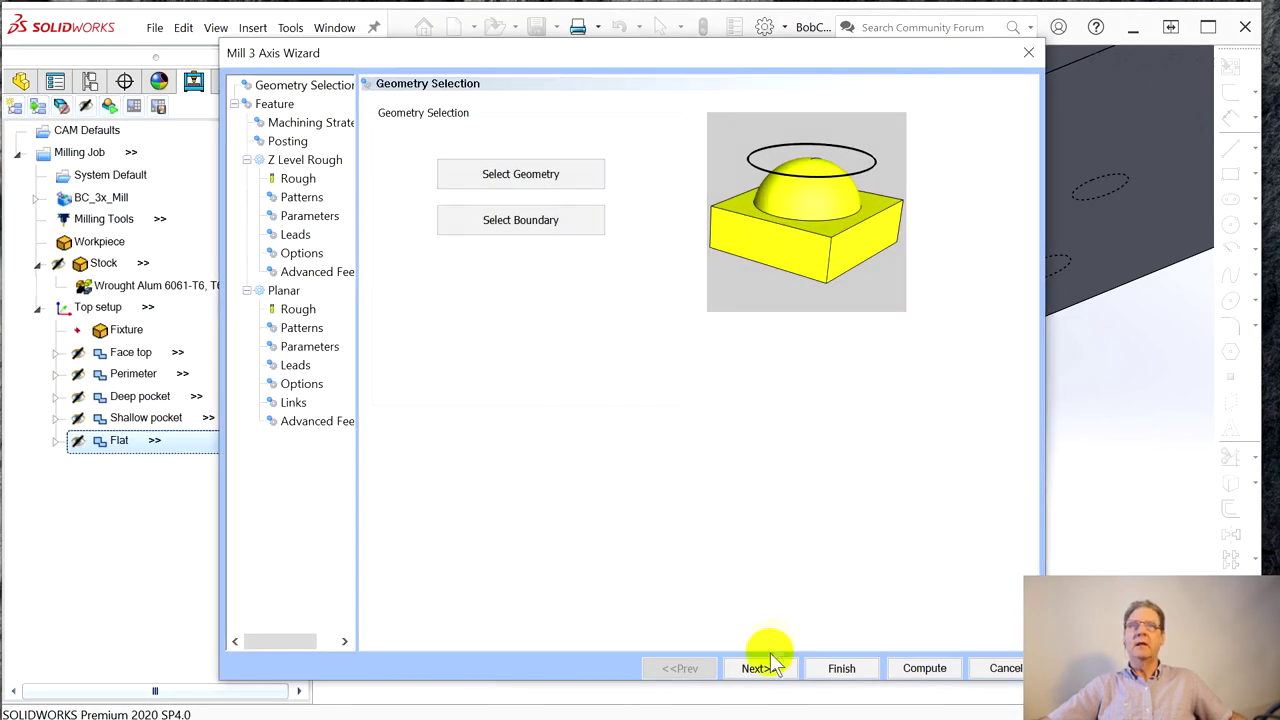
- Replace the Z Level Rough and Planar operations in the machining strategy with Advanced Planar
click(762, 669)
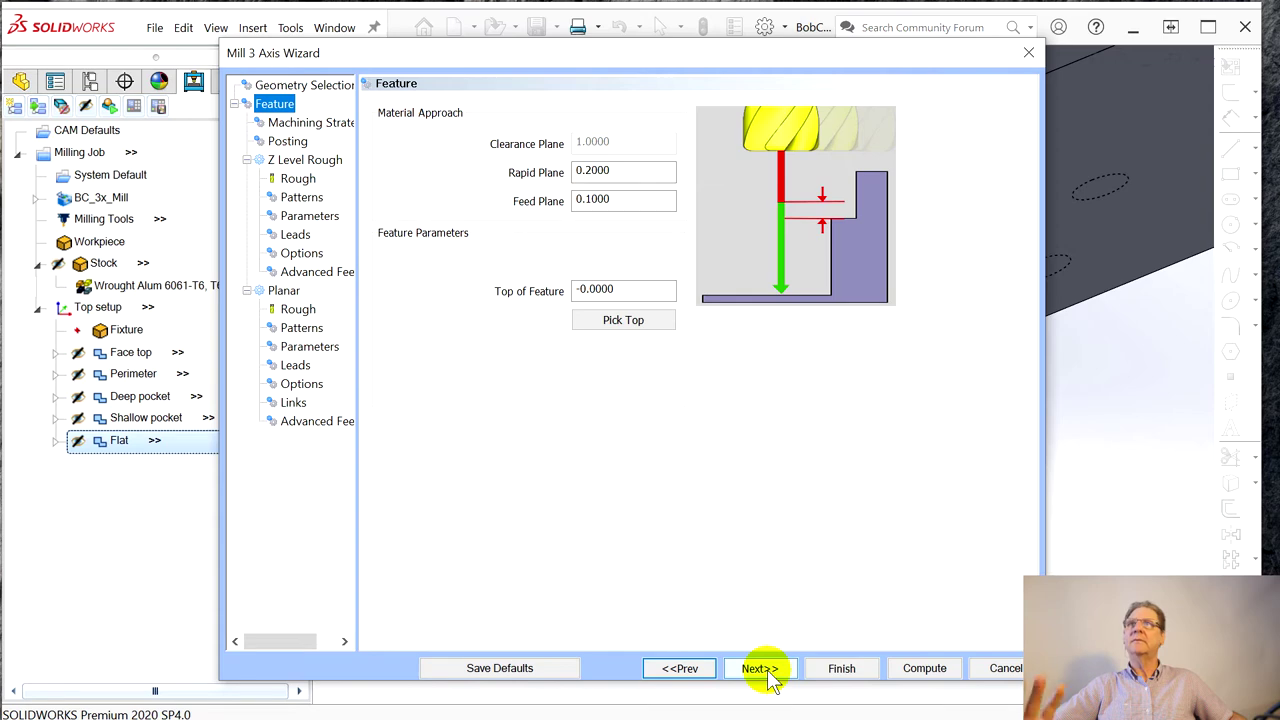
click(766, 676)
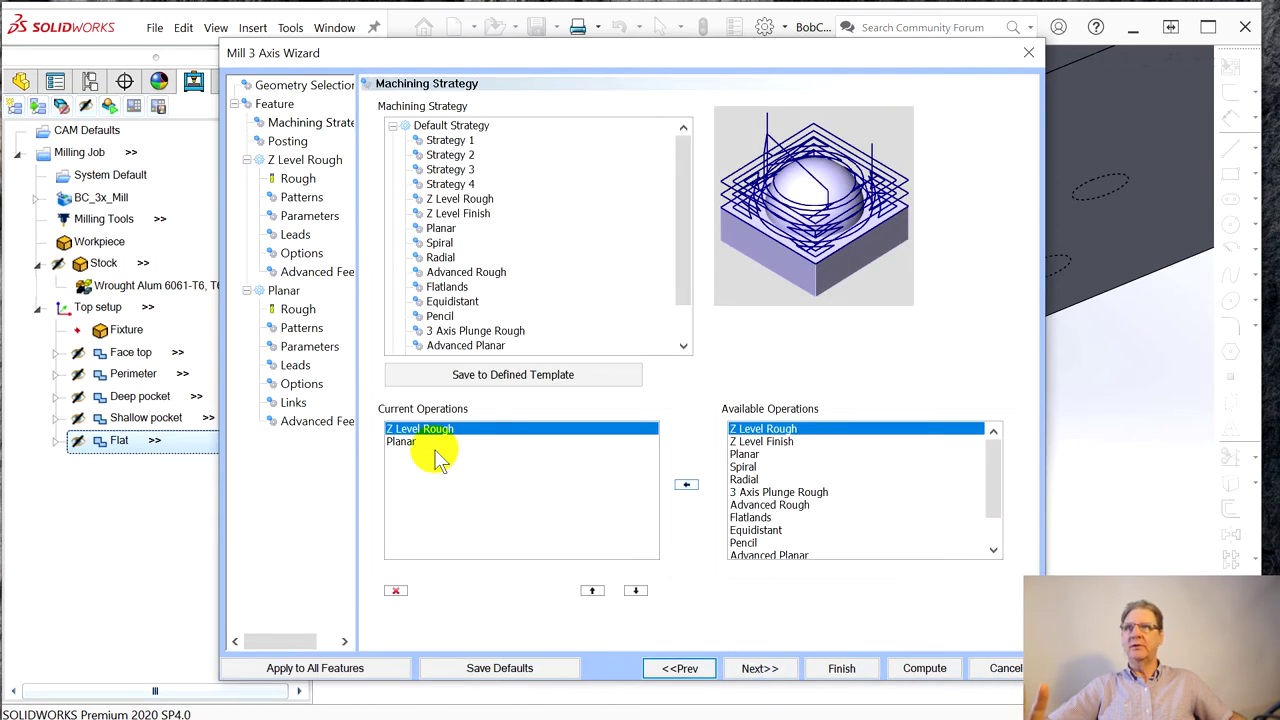
click(395, 591)
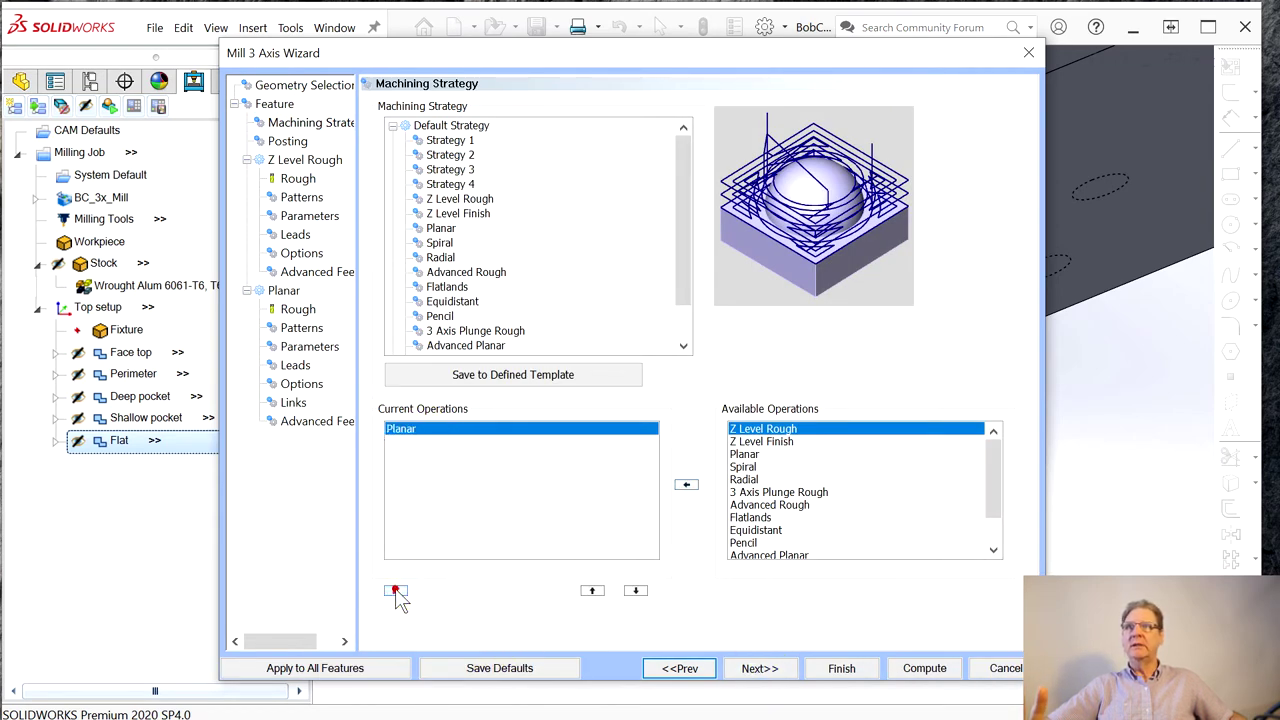
click(395, 591)
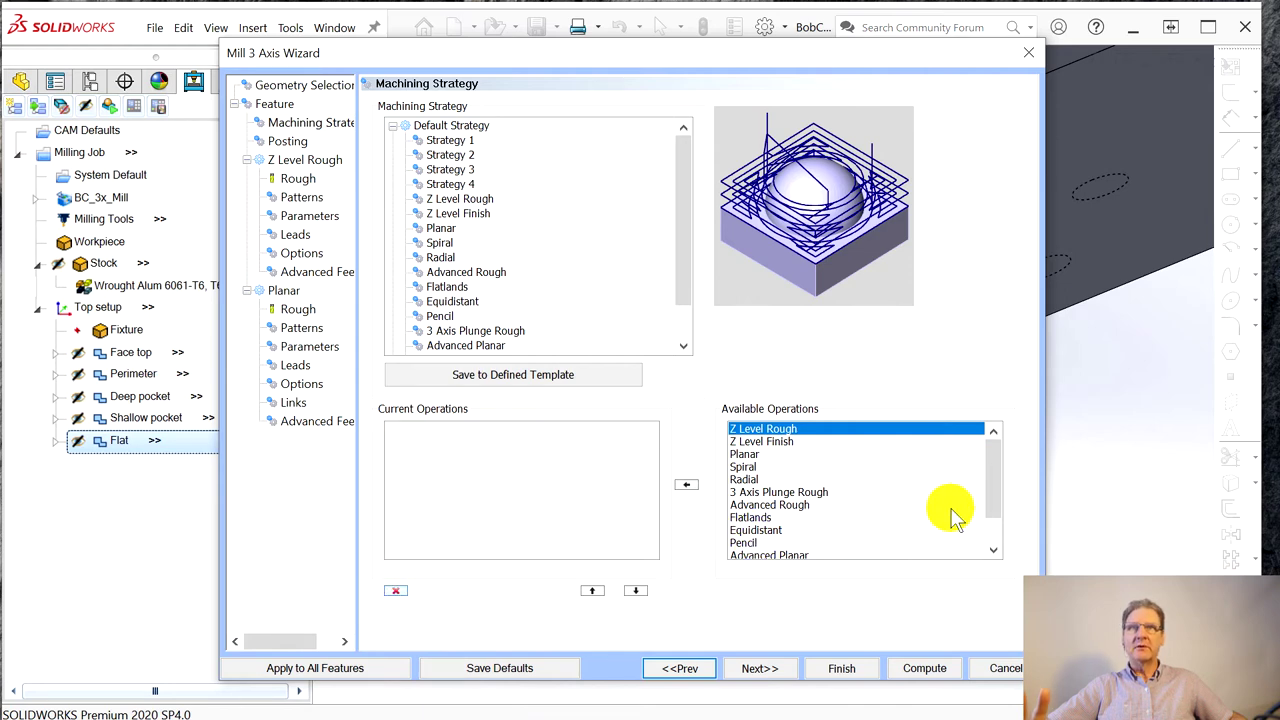
click(757, 556)
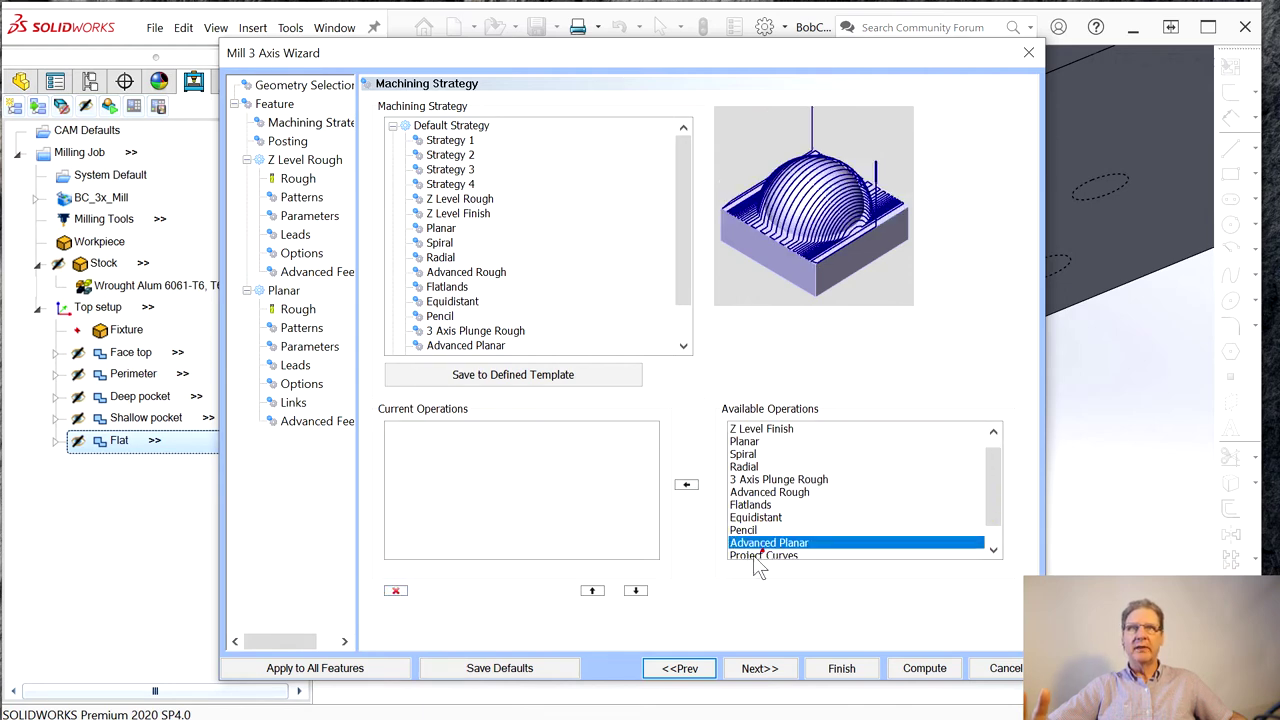
click(686, 484)
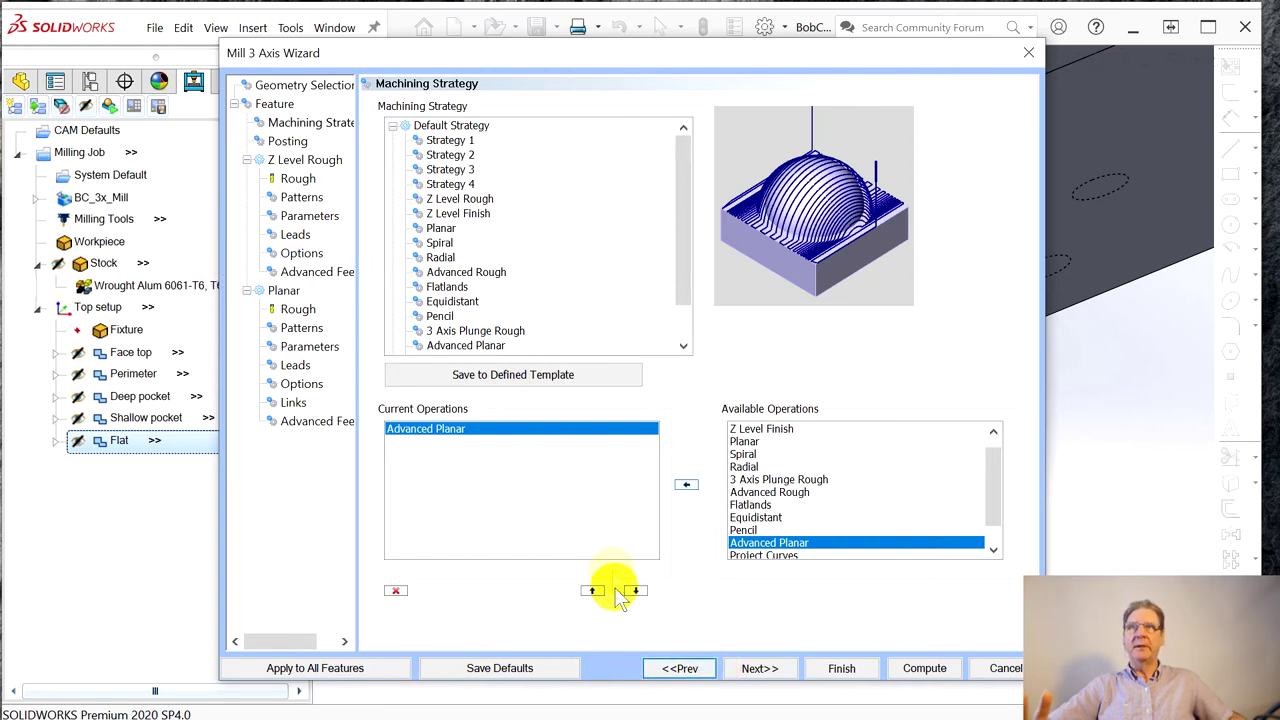
- Set the Advanced Planar cut pattern to Zig with a lace angle of 0 degrees
click(762, 668)
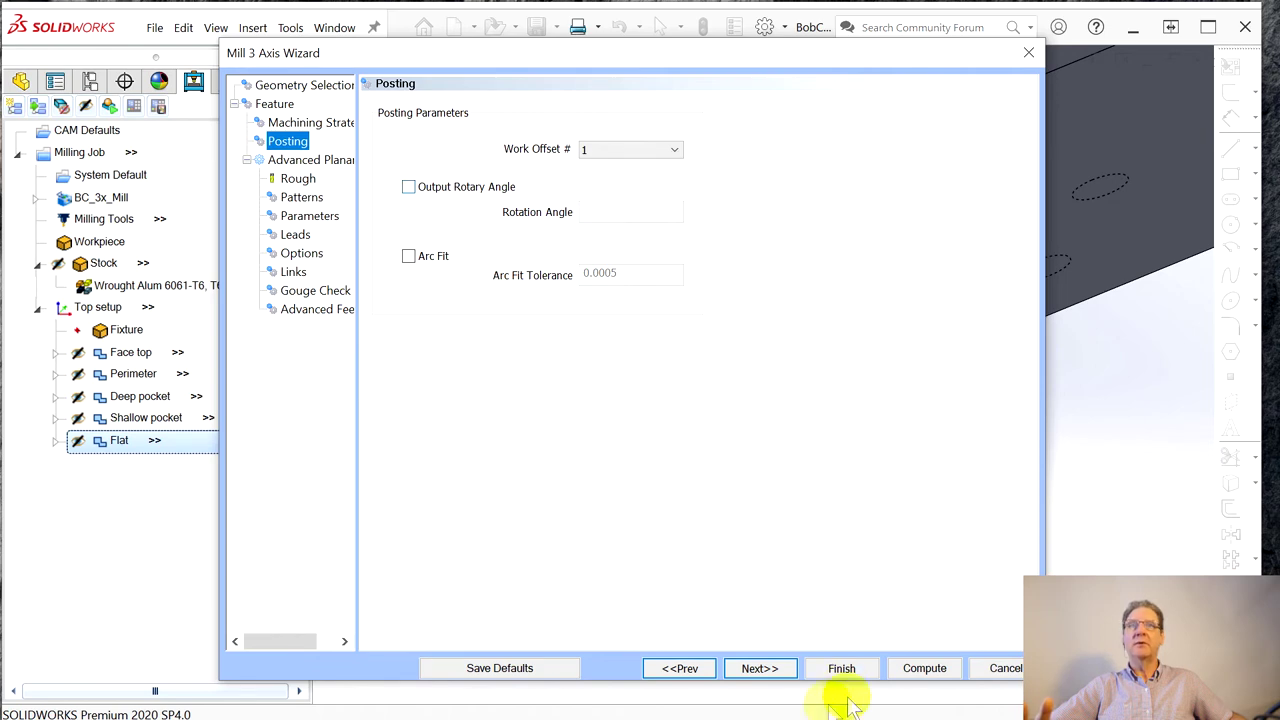
click(757, 668)
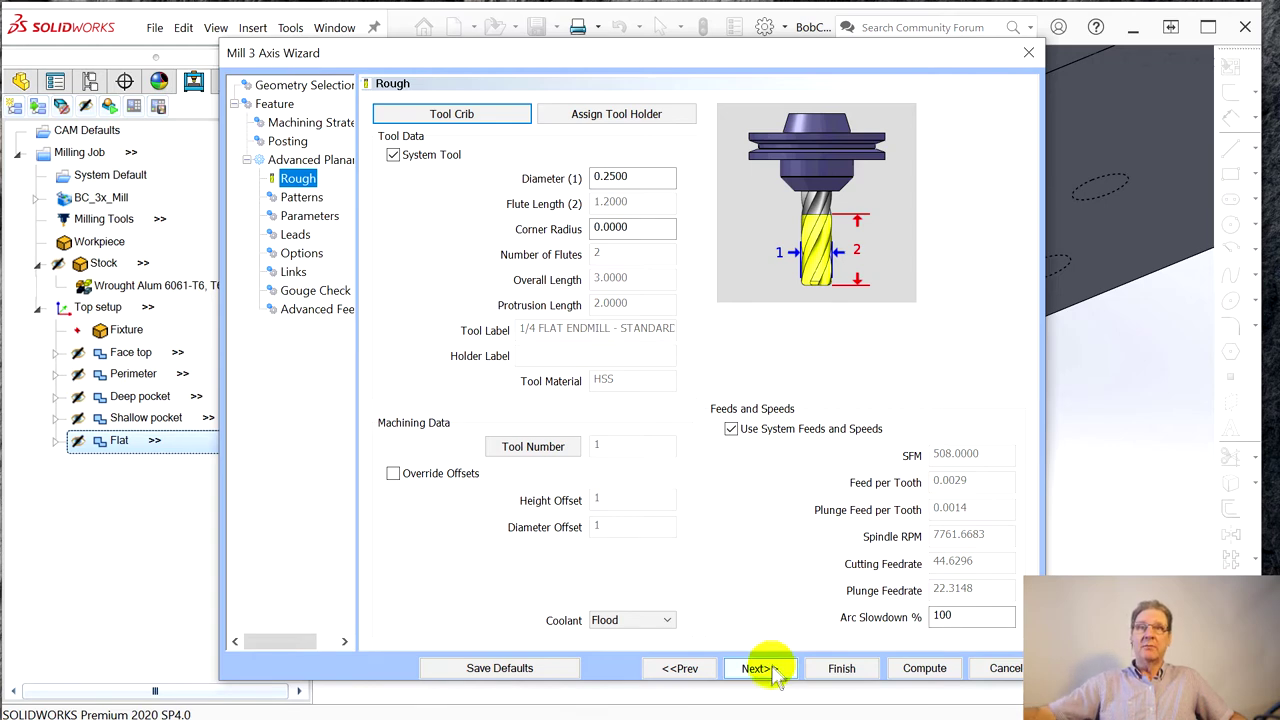
click(757, 668)
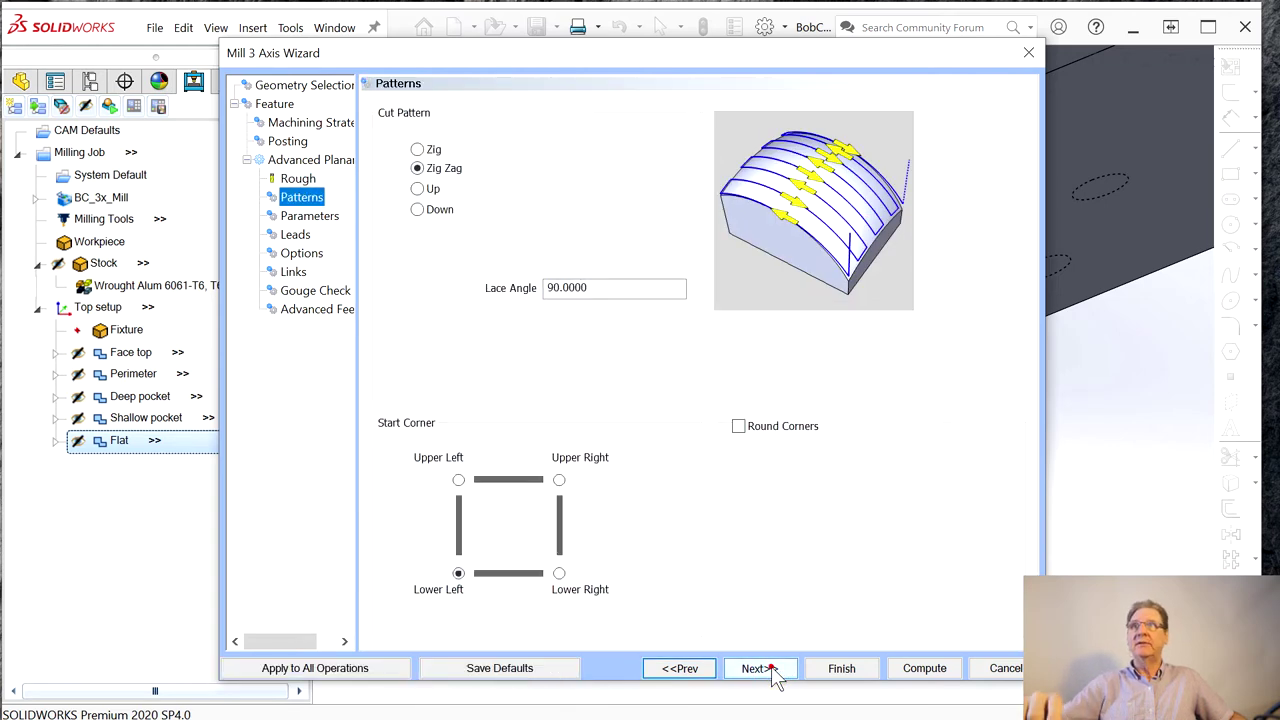
click(417, 149)
click(561, 287)
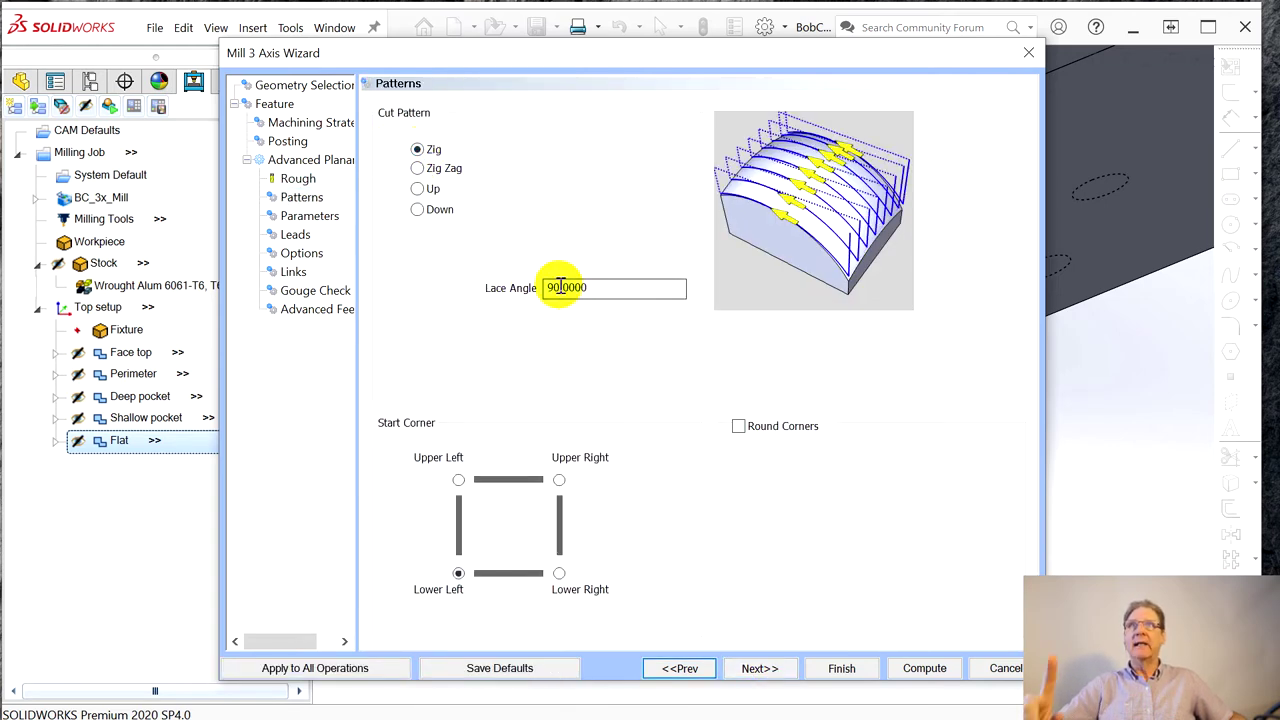
drag(556, 290, 540, 300)
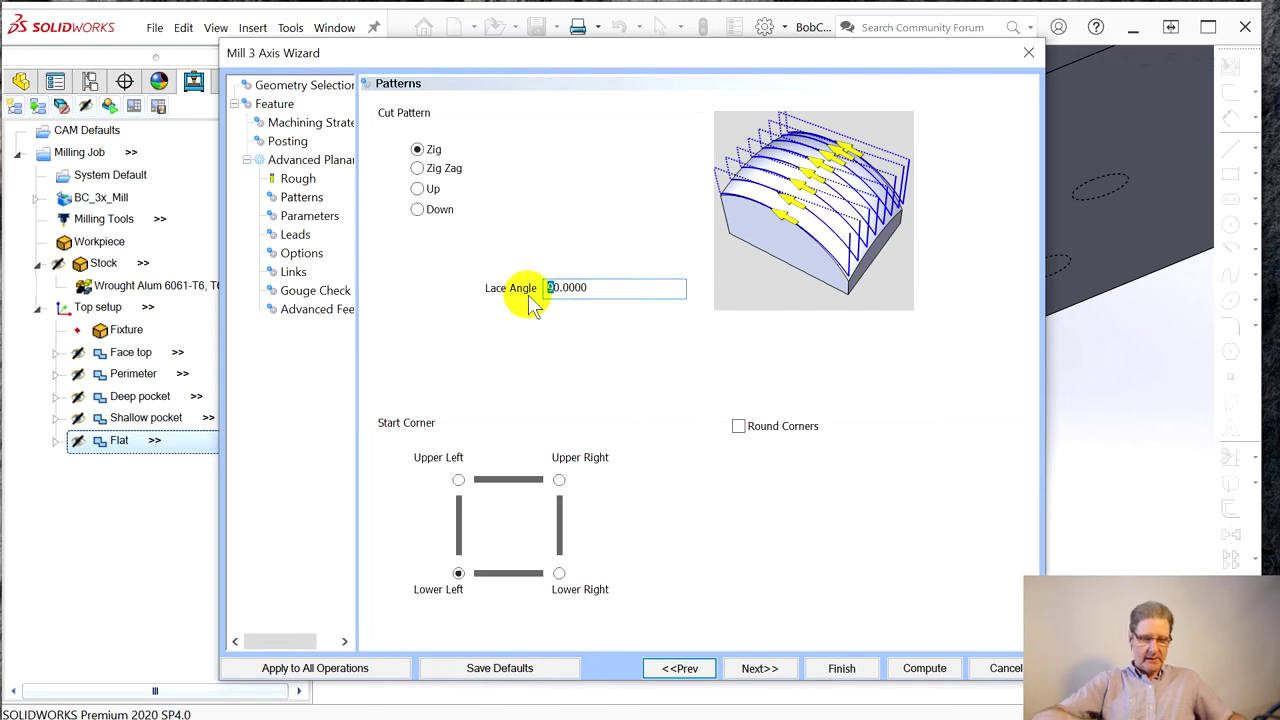
text(0)
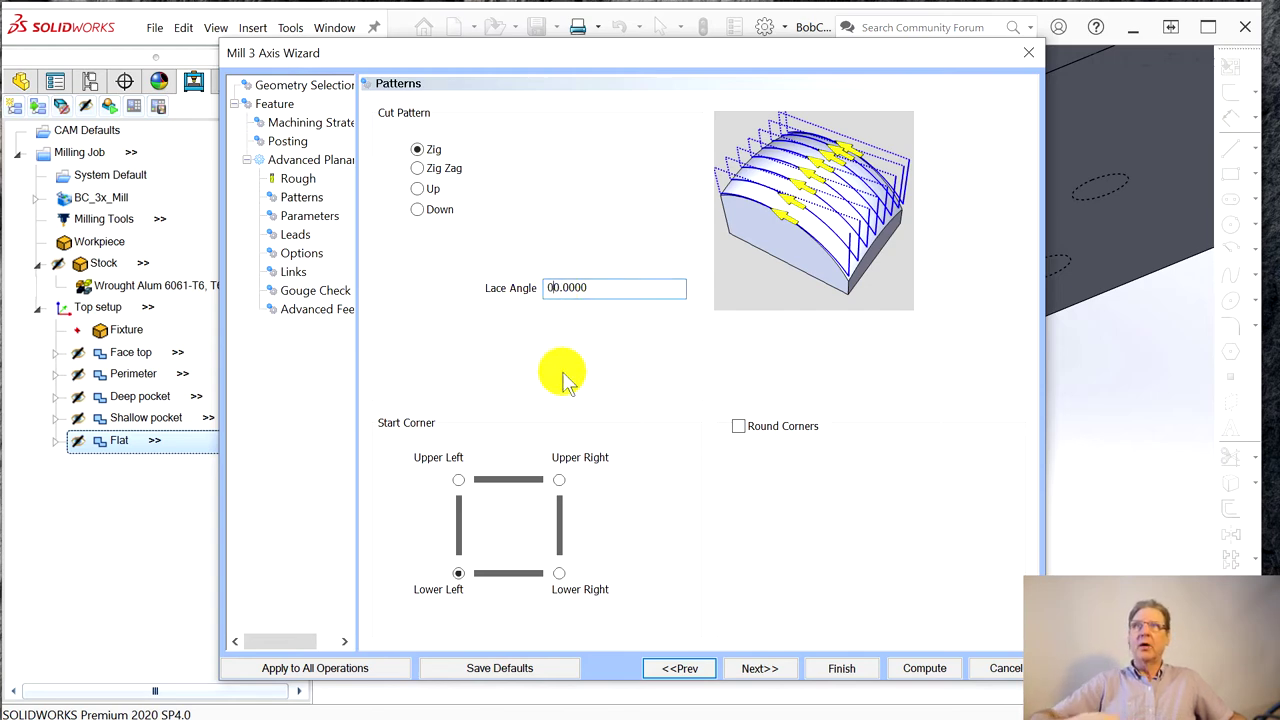
- Set the stepover of the Advanced Planar operation to 0.01
click(737, 670)
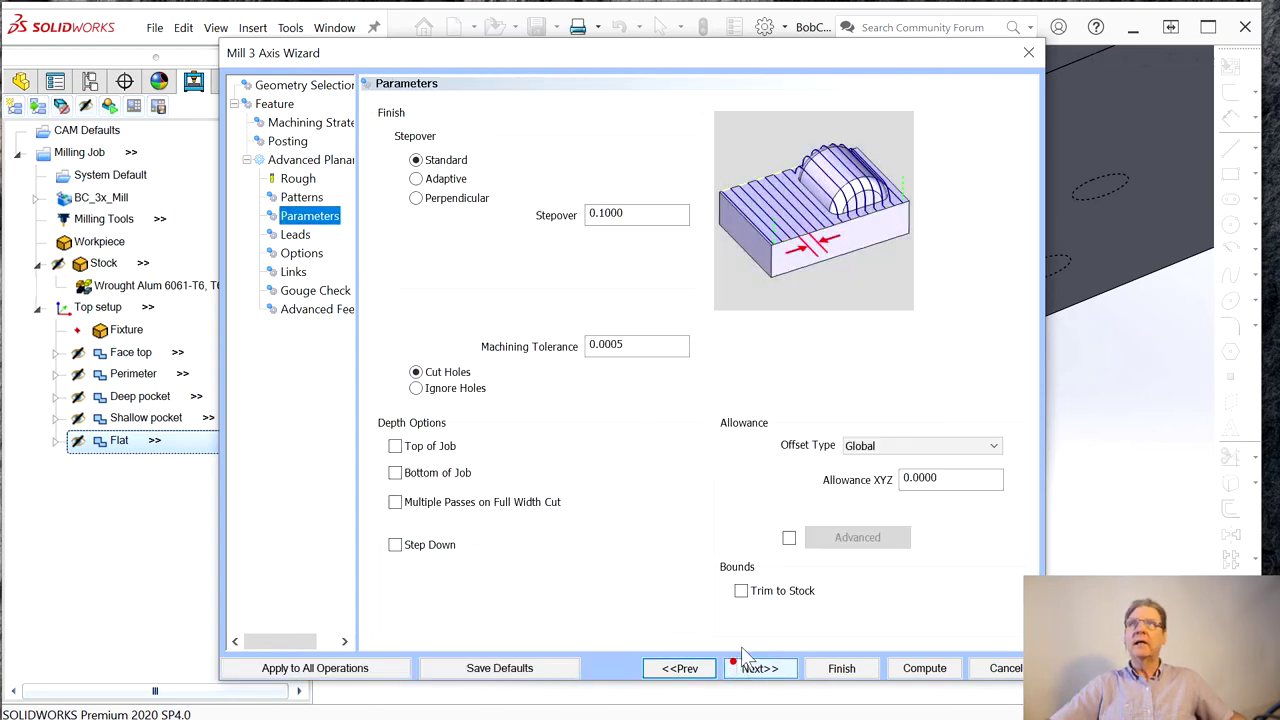
click(598, 220)
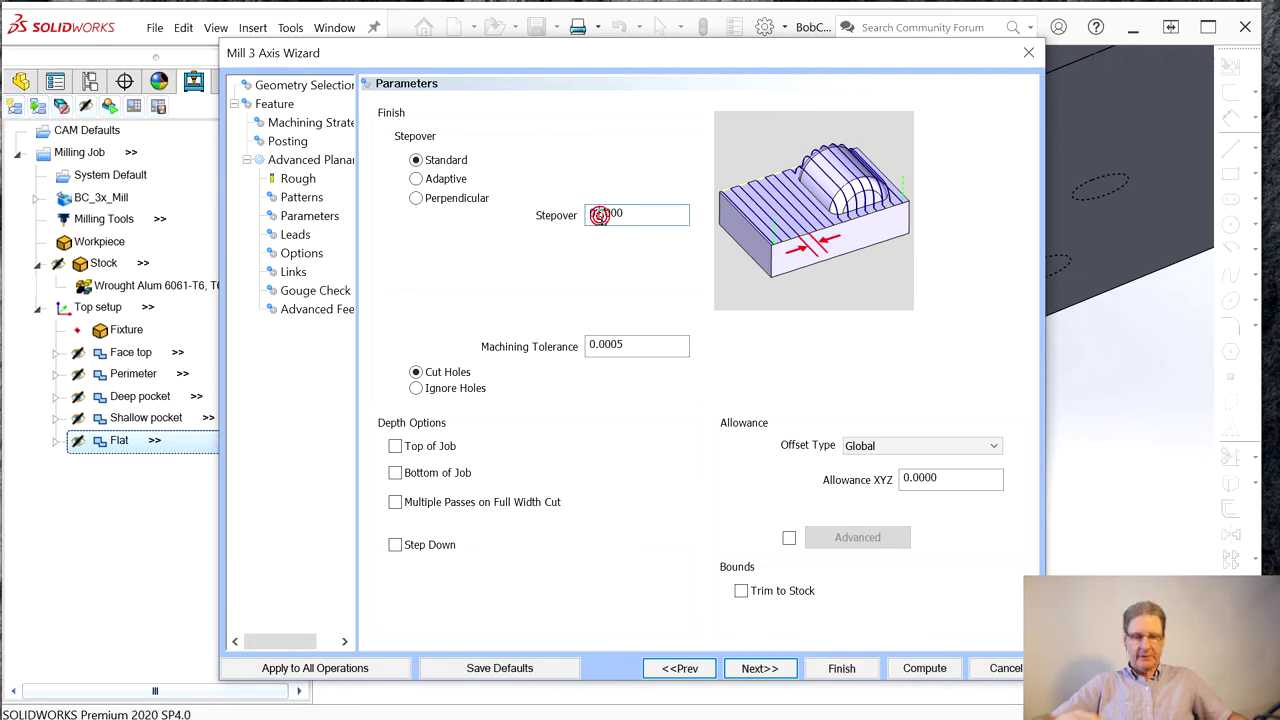
text(0.01)
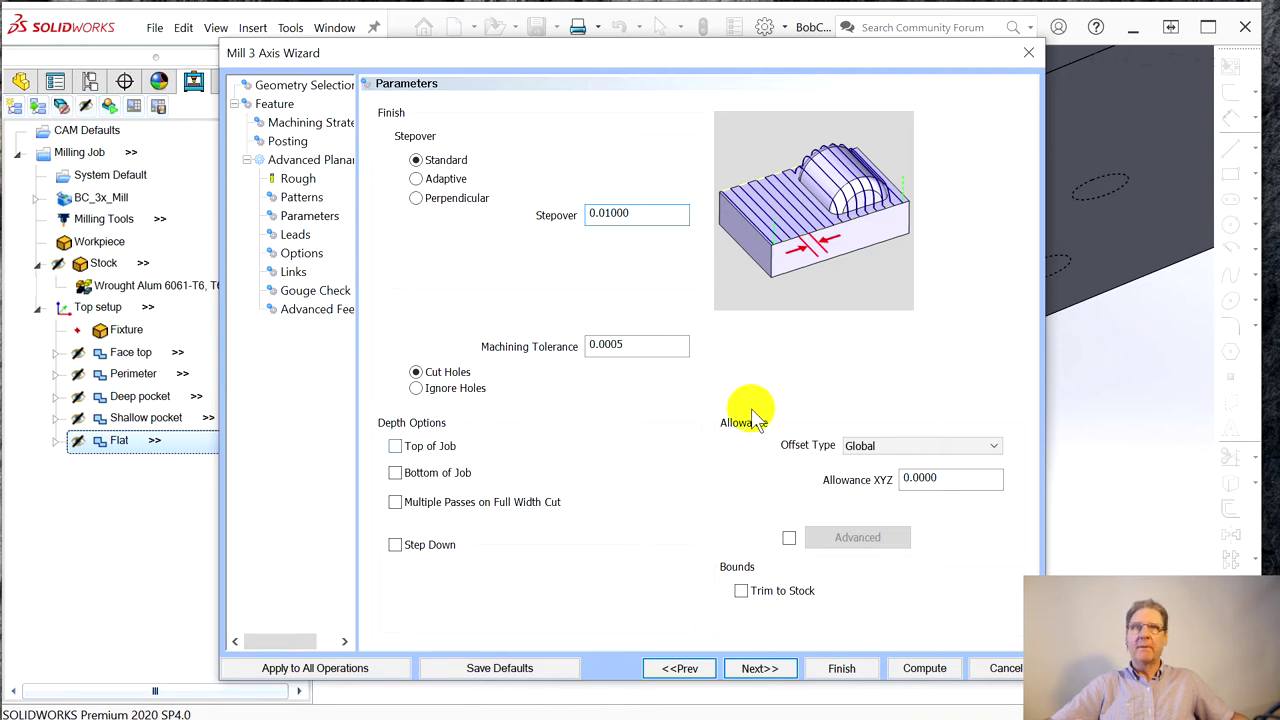
- Set the cutting extents to 3D Extents, then compute the Advanced Planar toolpath for the two sloped faces
click(760, 670)
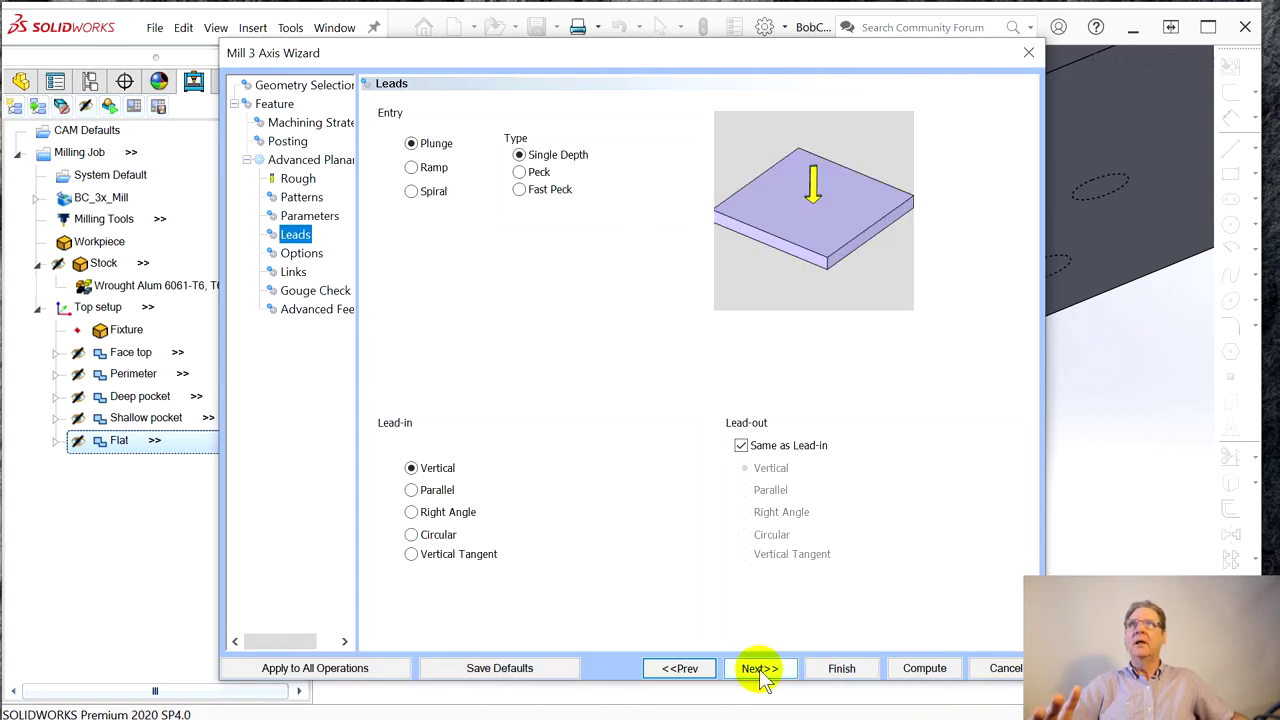
click(760, 670)
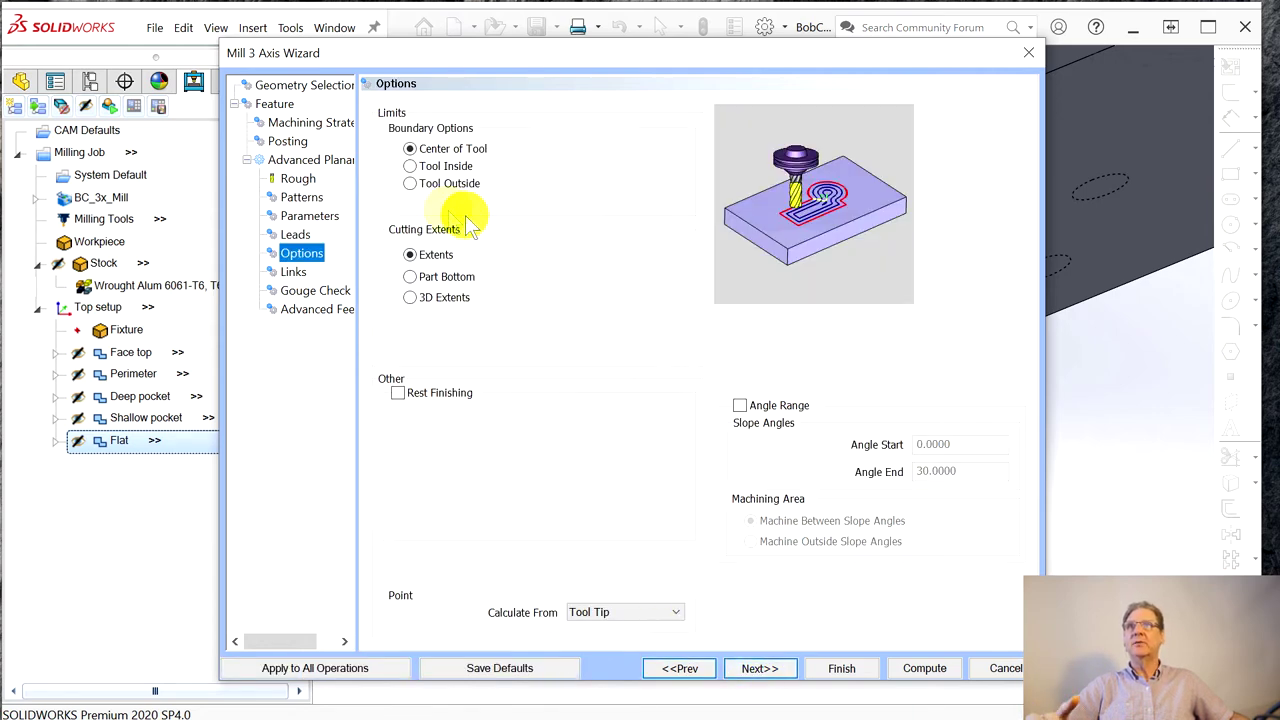
click(412, 299)
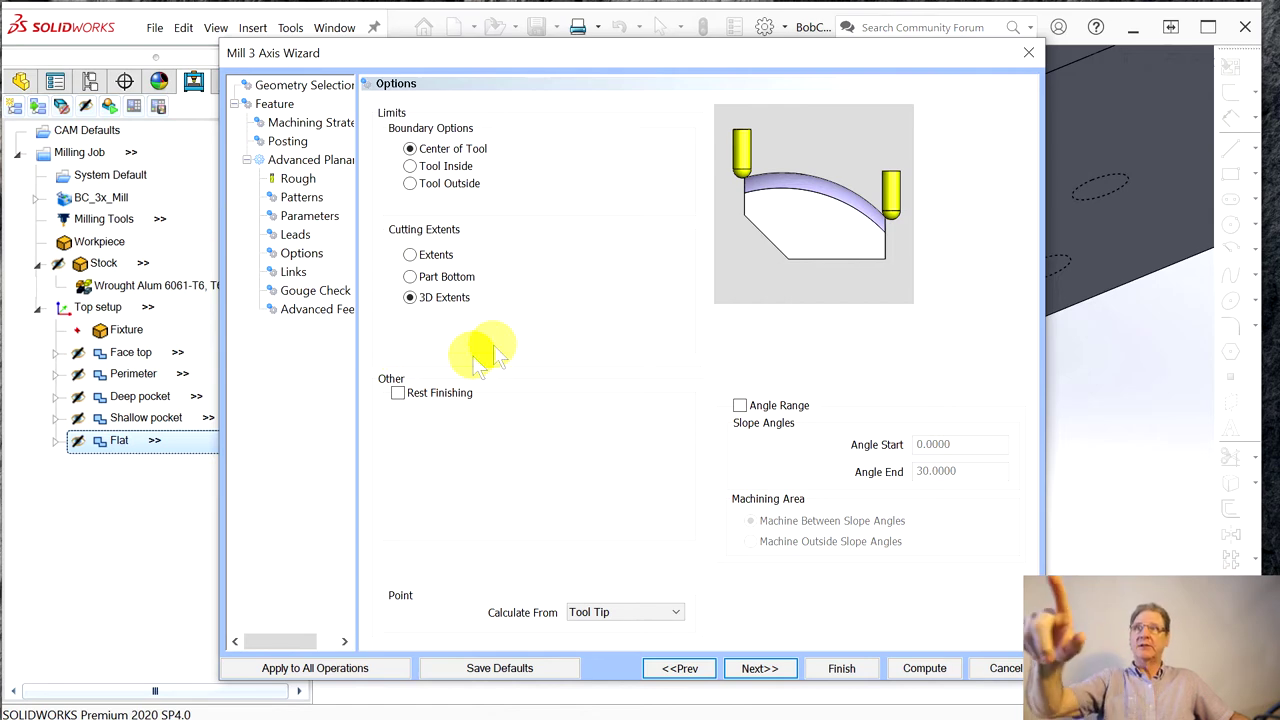
click(758, 670)
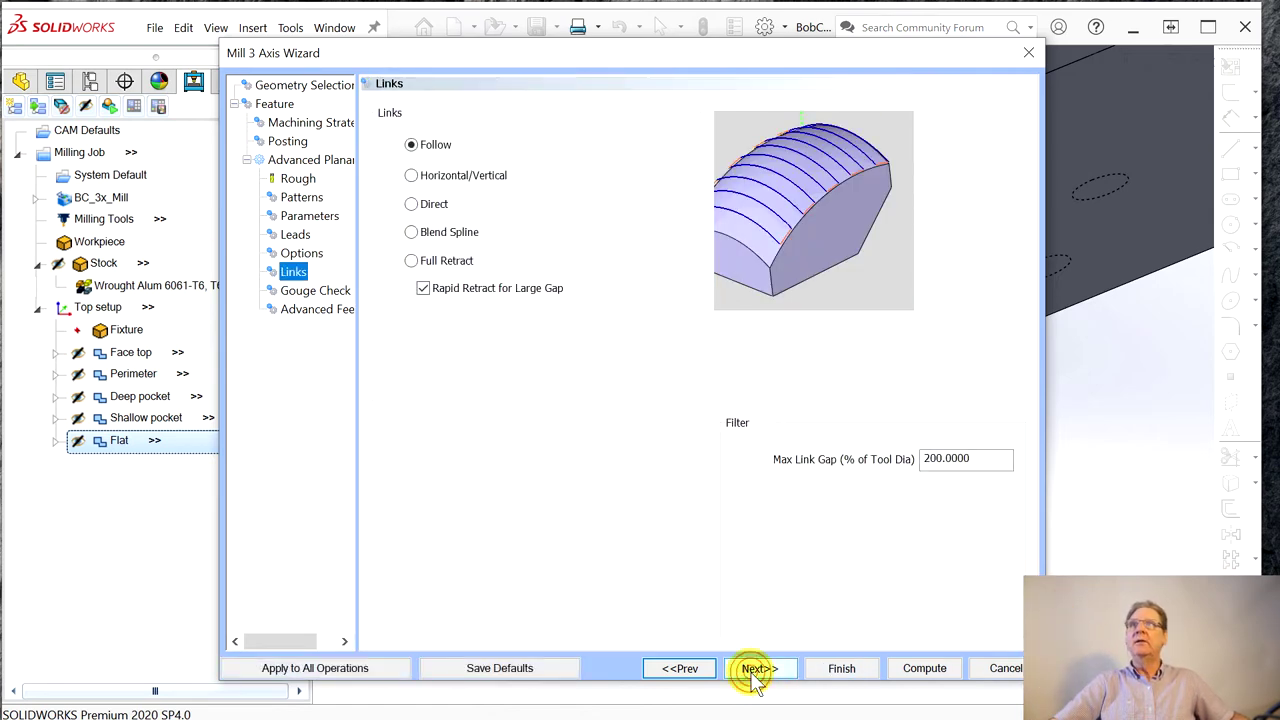
click(922, 668)
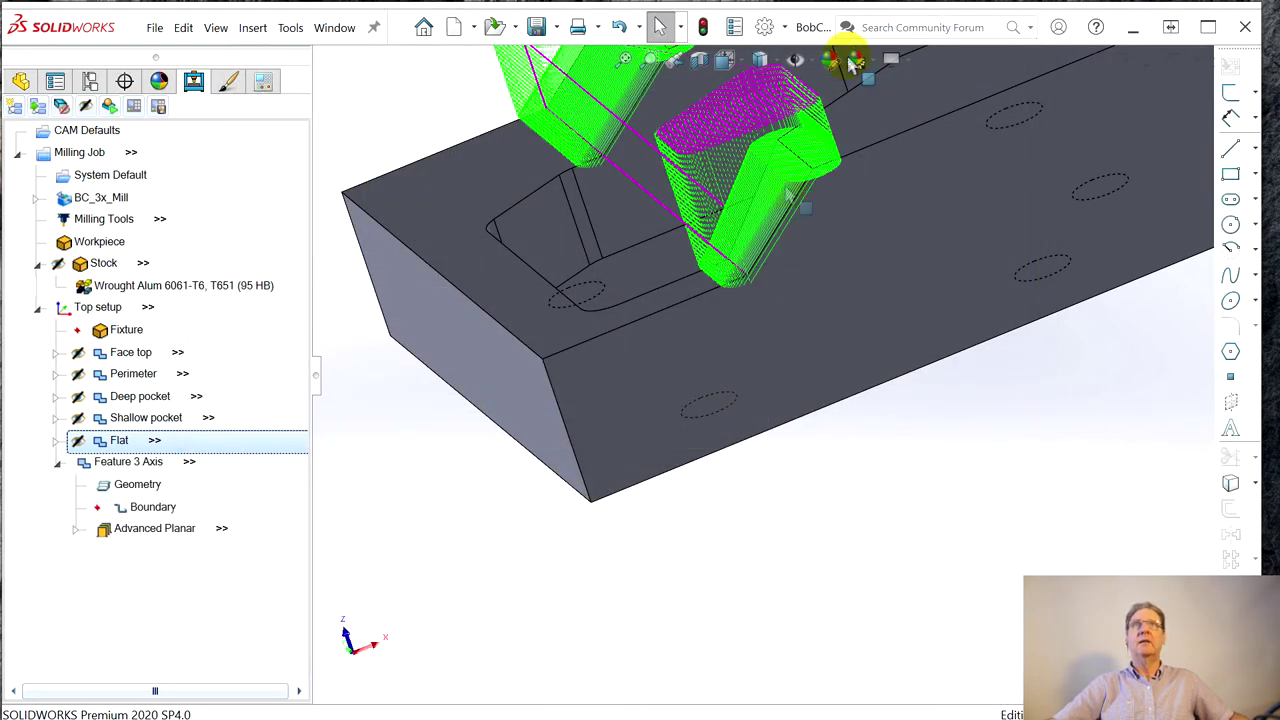
middle_drag(866, 329, 809, 266)
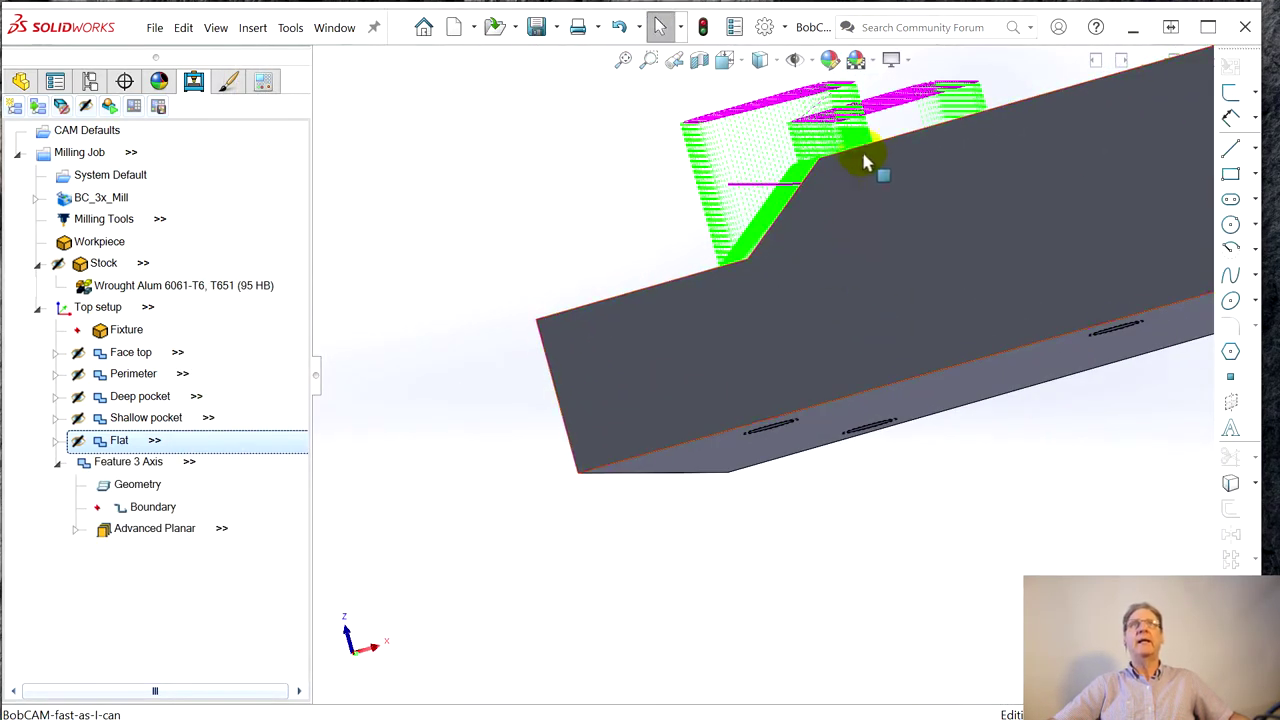
middle_drag(706, 332, 752, 372)
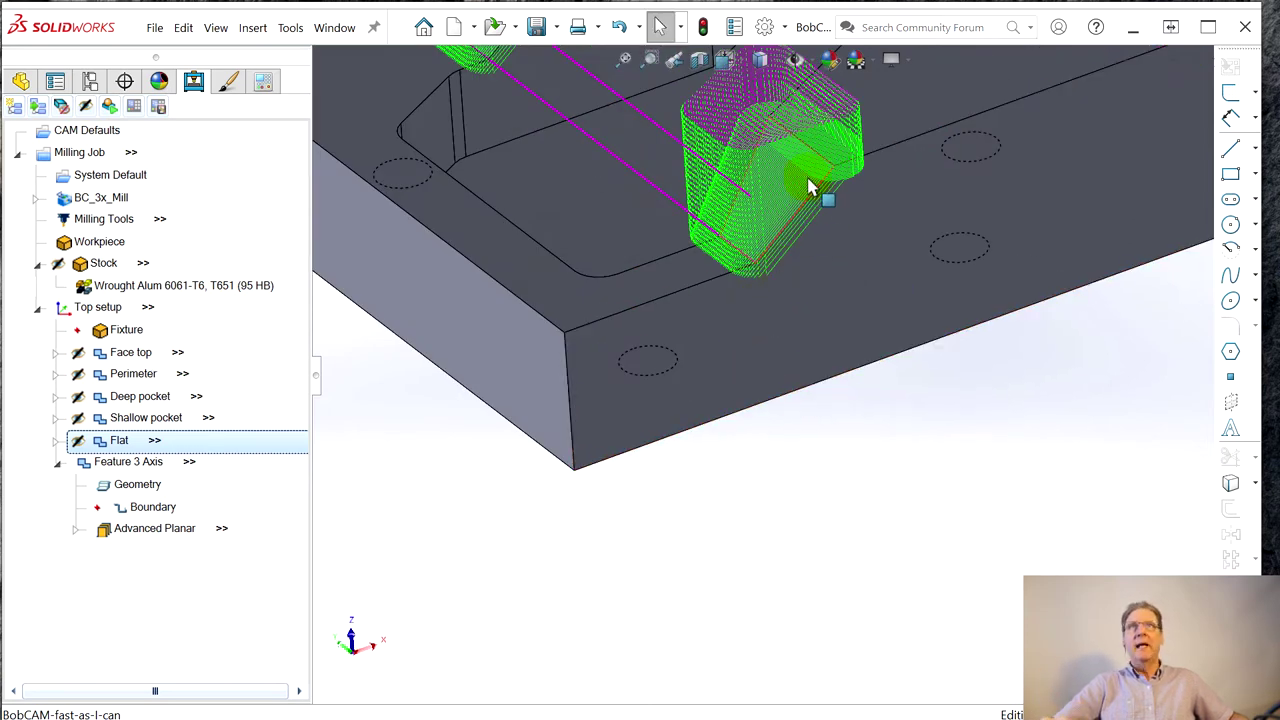
scroll(585, 368, up, 5)
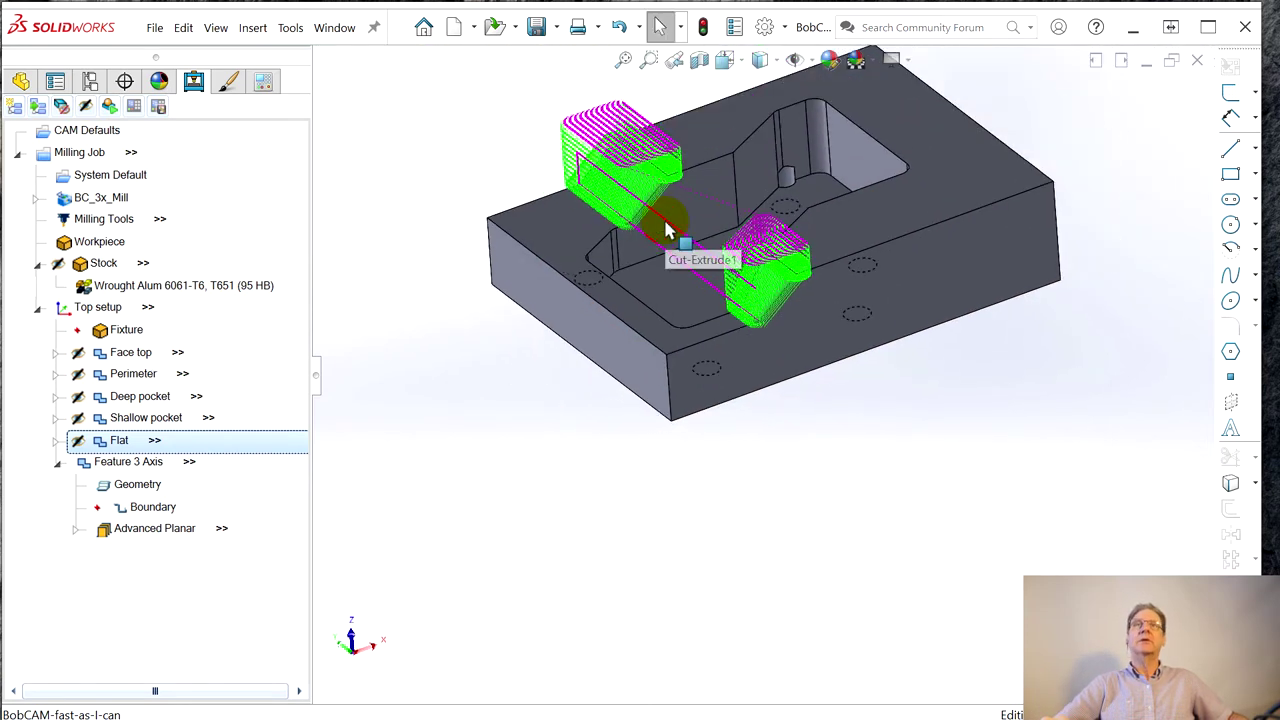
middle_drag(663, 215, 849, 191)
scroll(772, 403, down, 2)
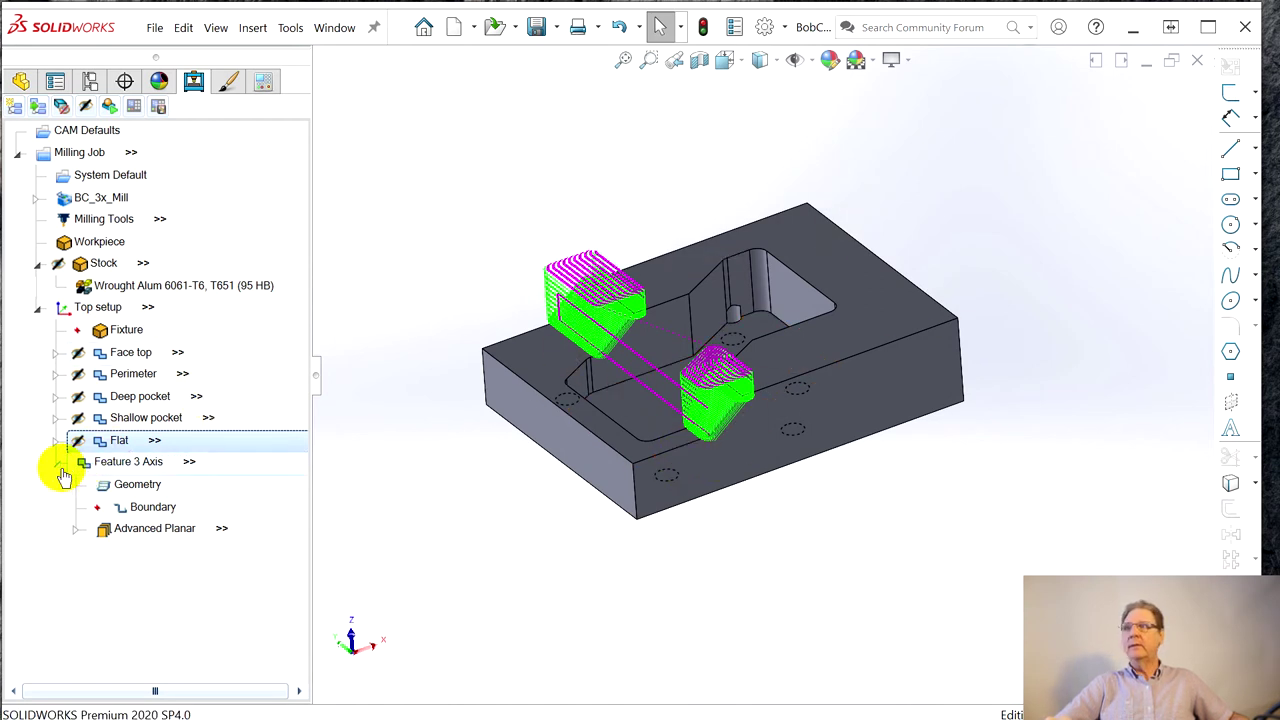
- Rename the new 3-axis feature as Slopes and blank its toolpath
right_click(110, 470)
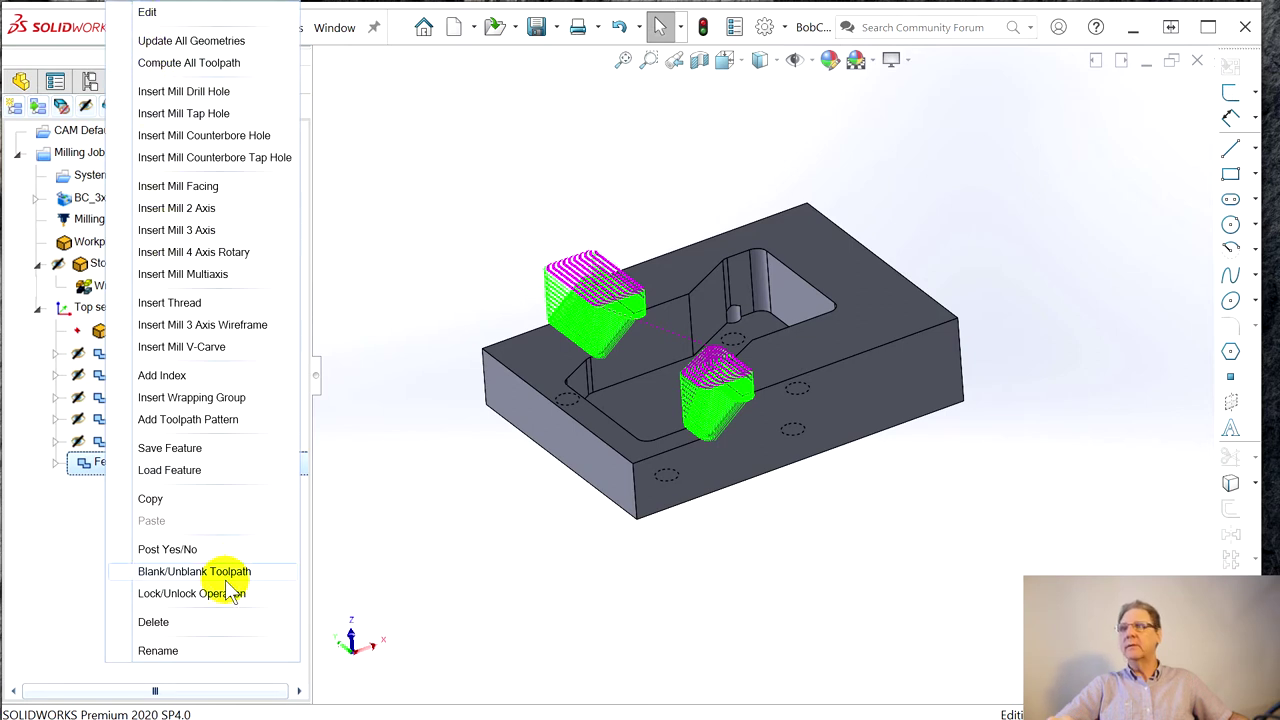
click(170, 651)
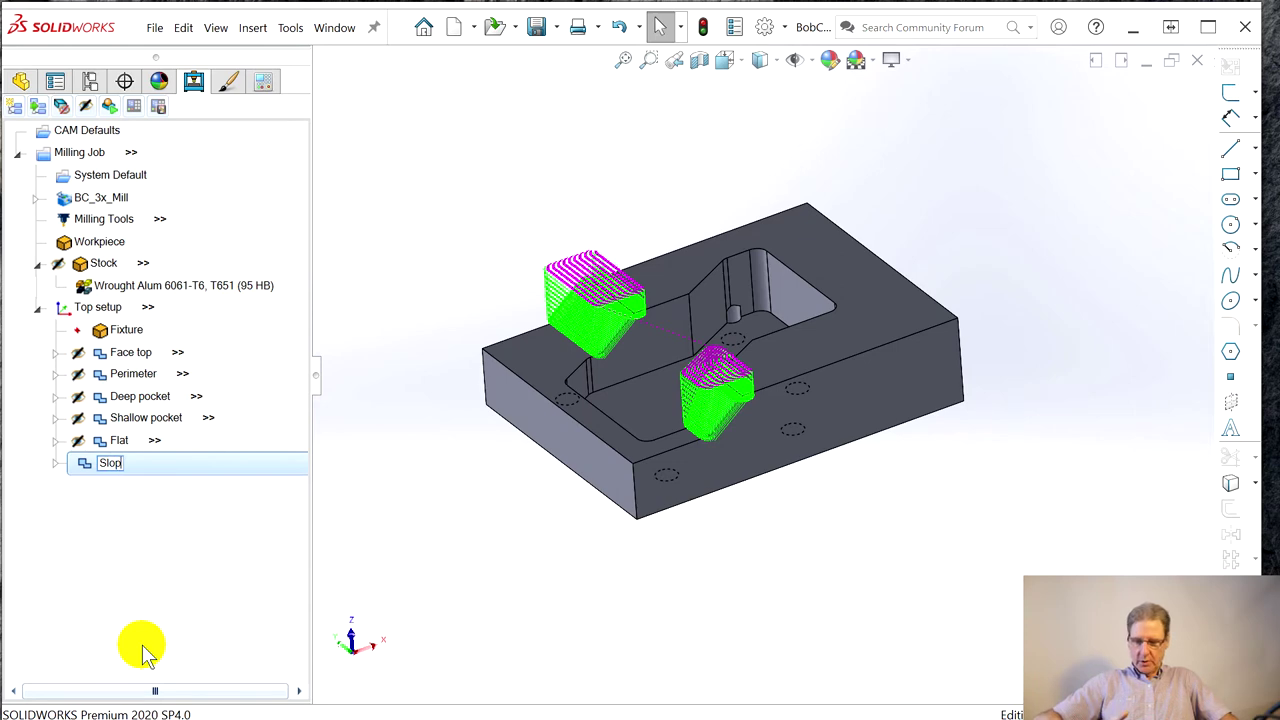
key(Return)
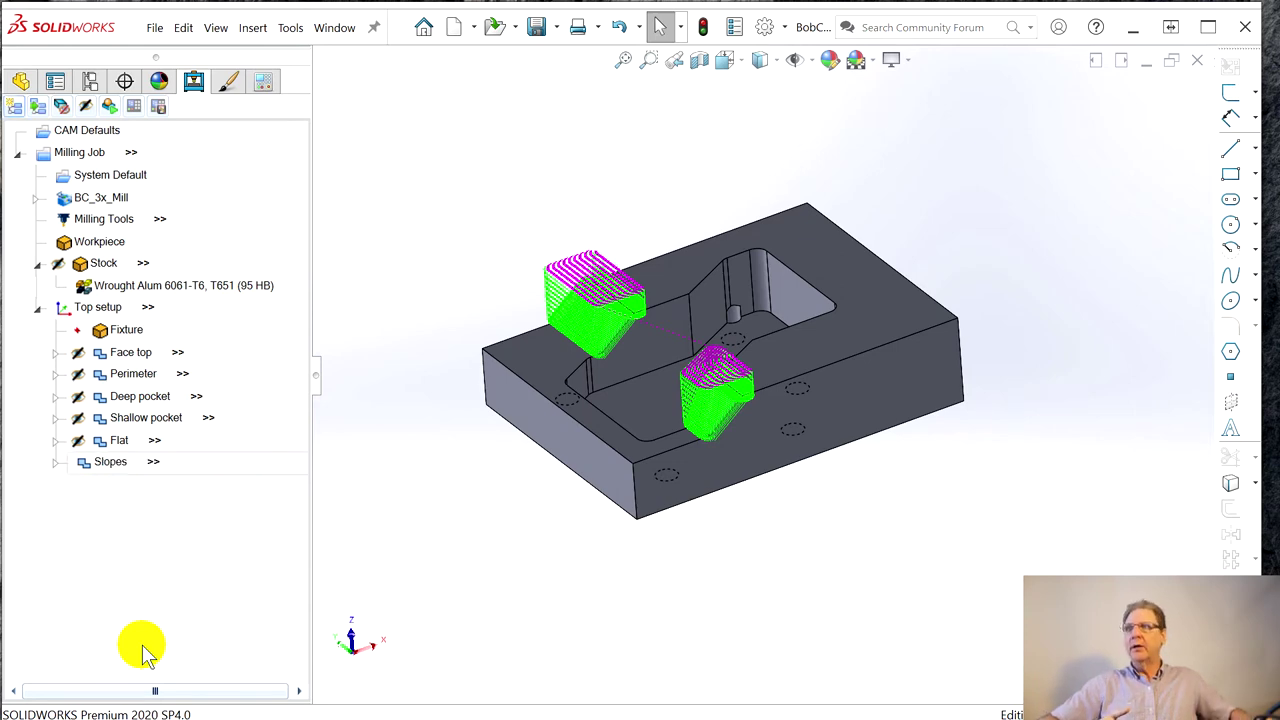
right_click(110, 476)
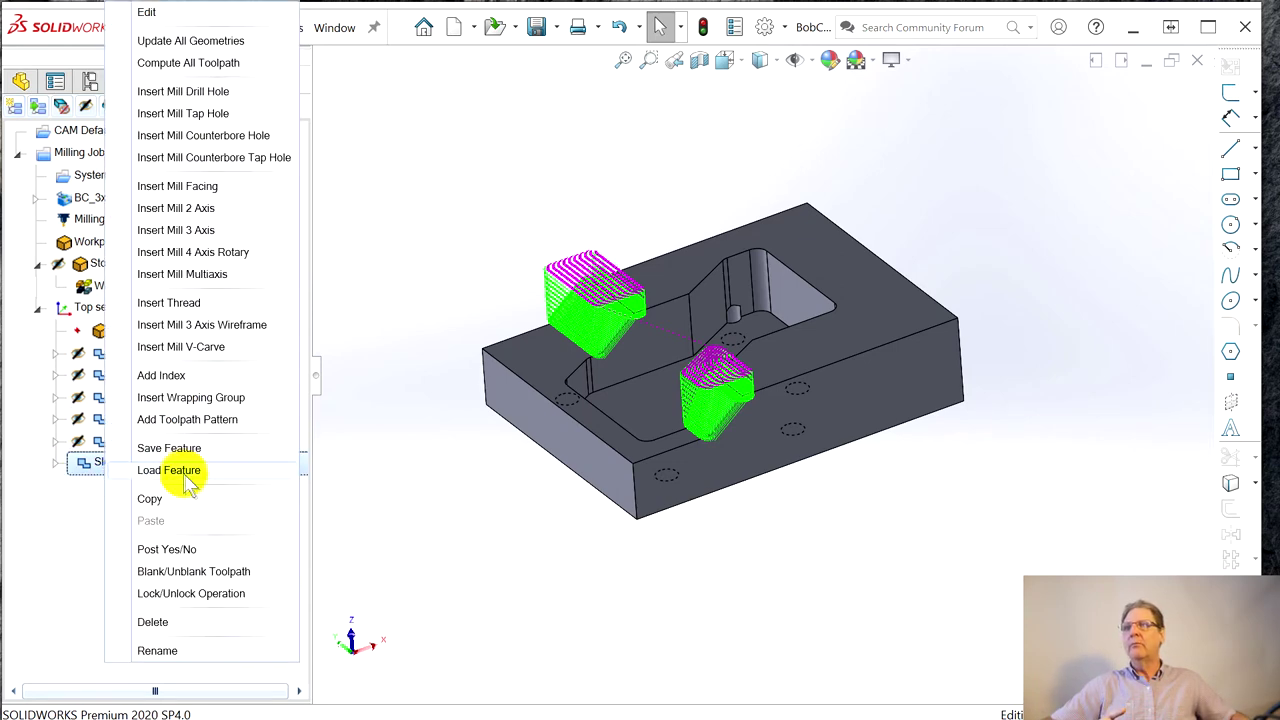
click(185, 575)
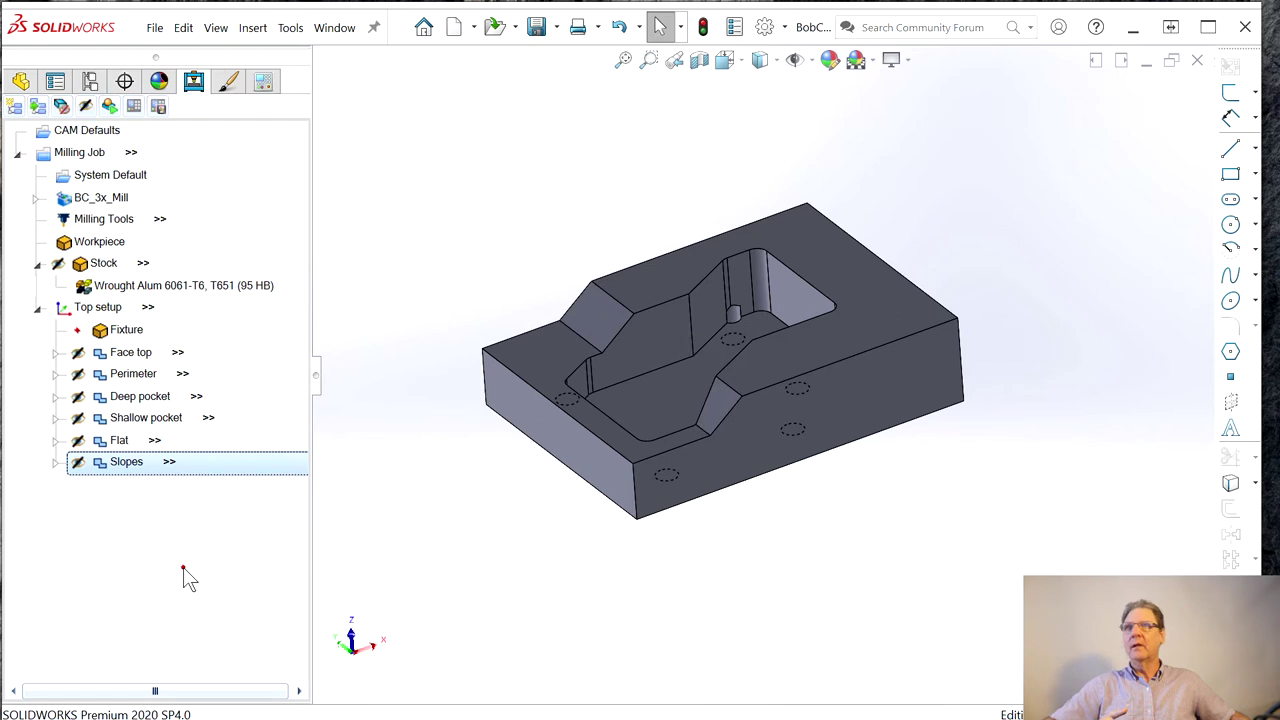
- Add a second machine setup to the milling job and rename it Bottom setup
click(145, 285)
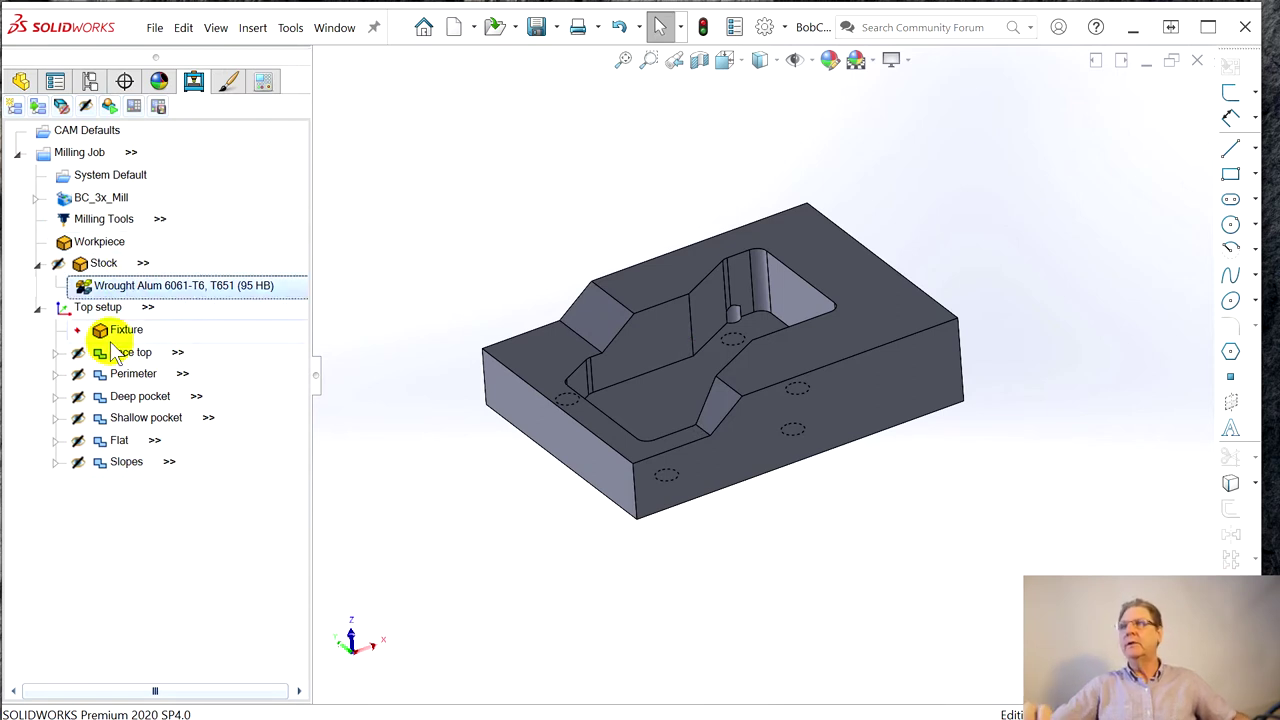
right_click(80, 160)
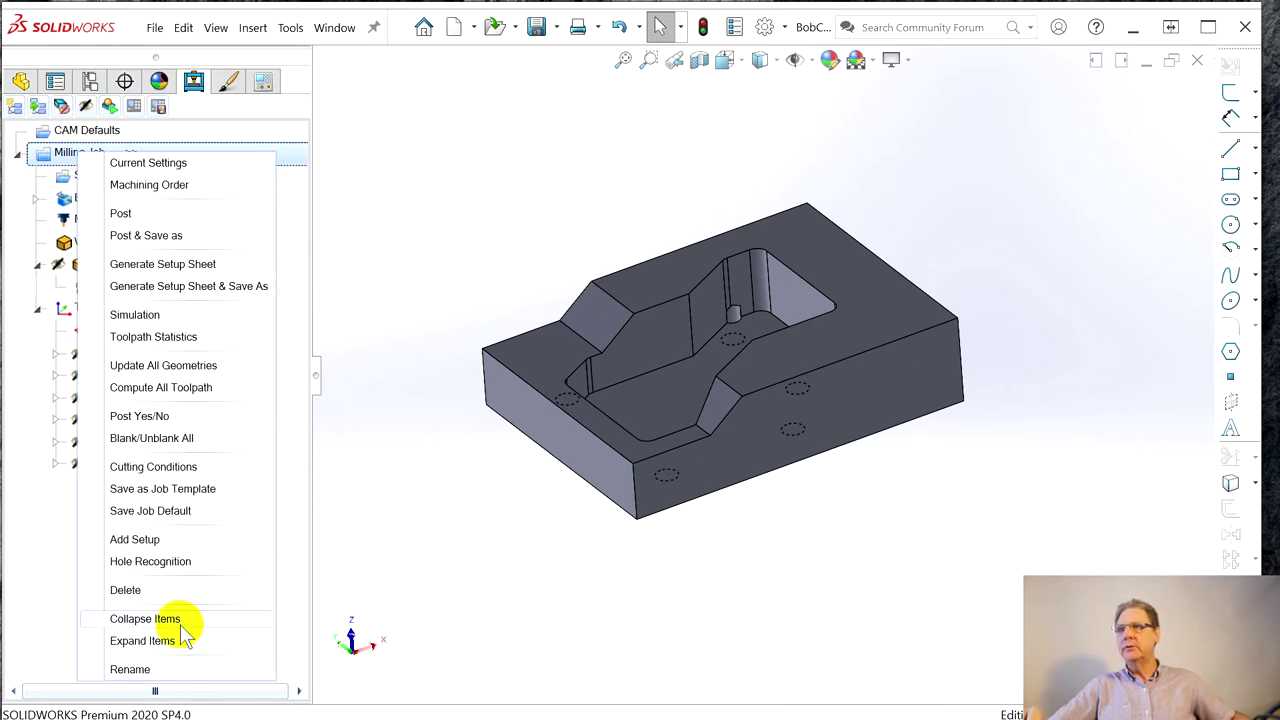
click(134, 539)
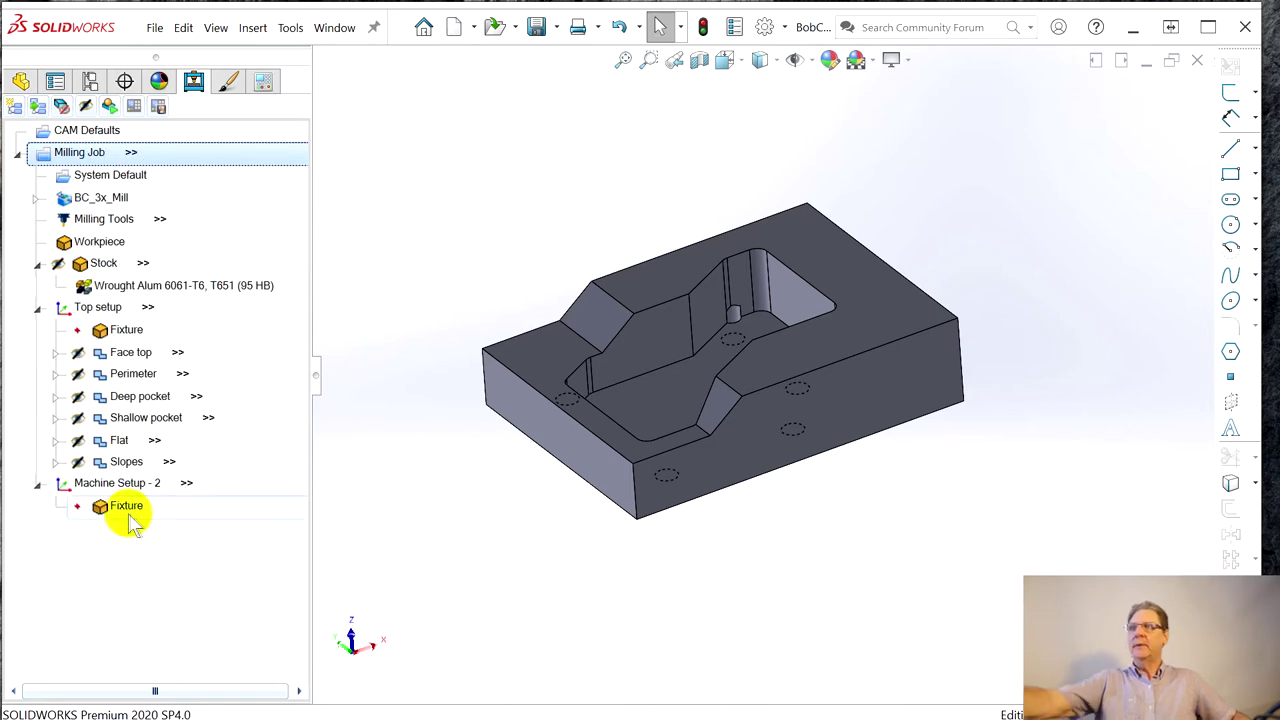
click(90, 484)
right_click(88, 487)
click(143, 492)
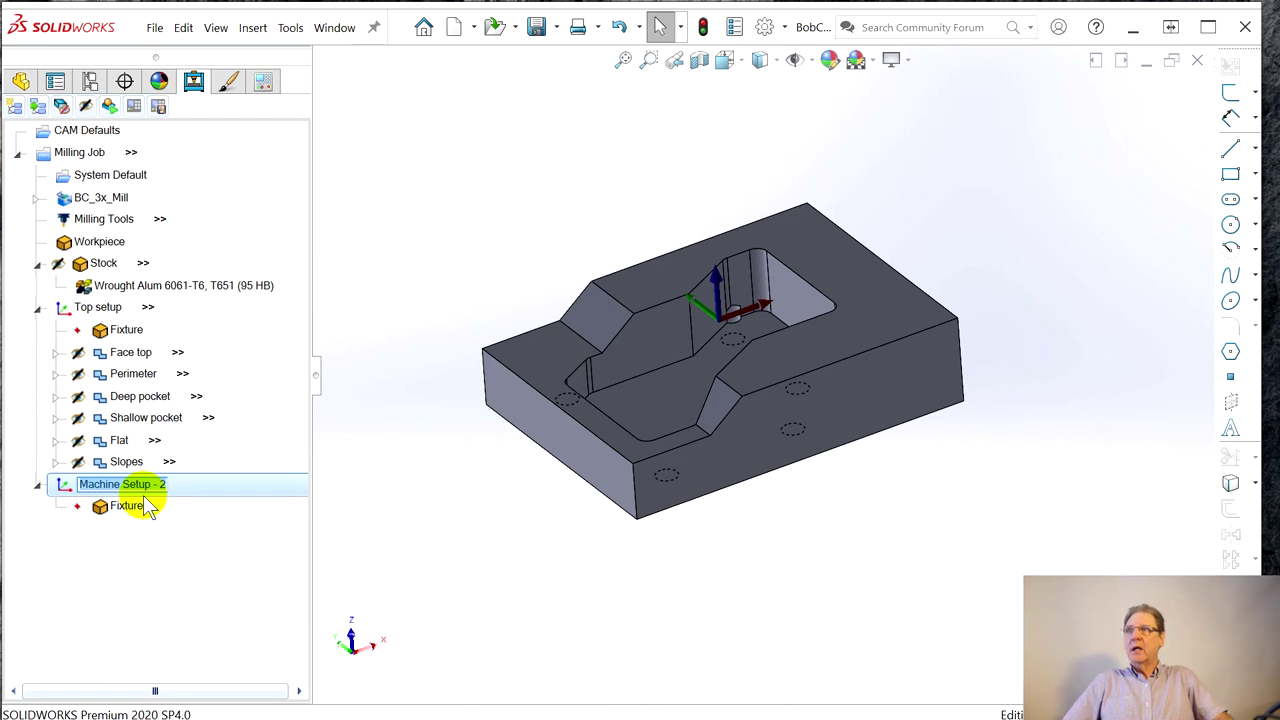
text(Bottom setup)
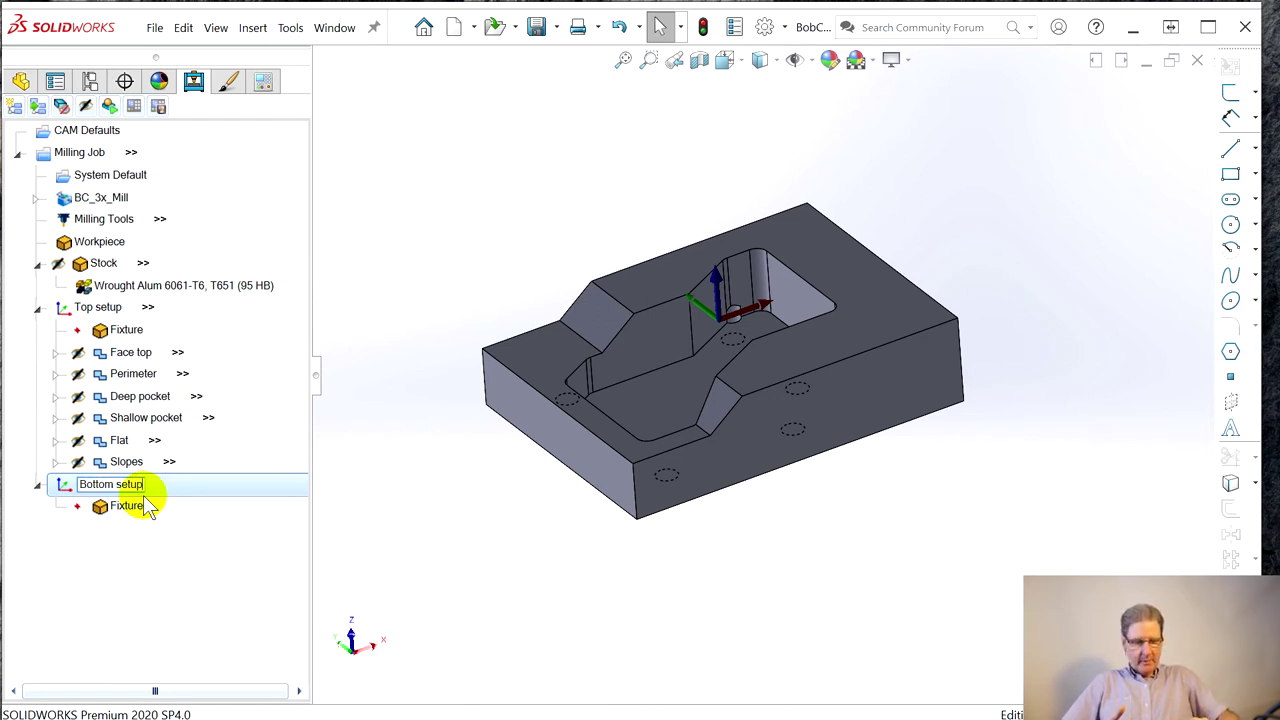
key(Return)
- Edit Bottom setup, placing its origin on the part corner at X 2, Y 1.5, Z 0 in, and reverse the X axis
right_click(124, 484)
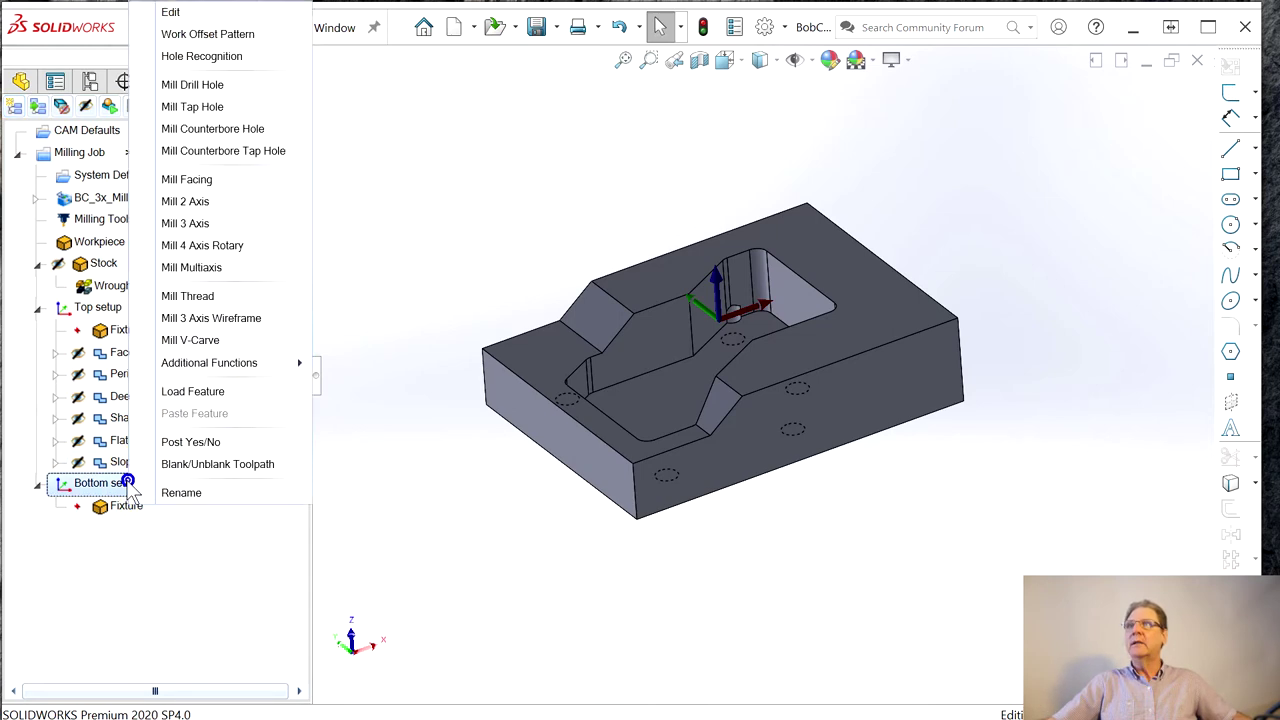
click(186, 15)
middle_drag(463, 466, 709, 263)
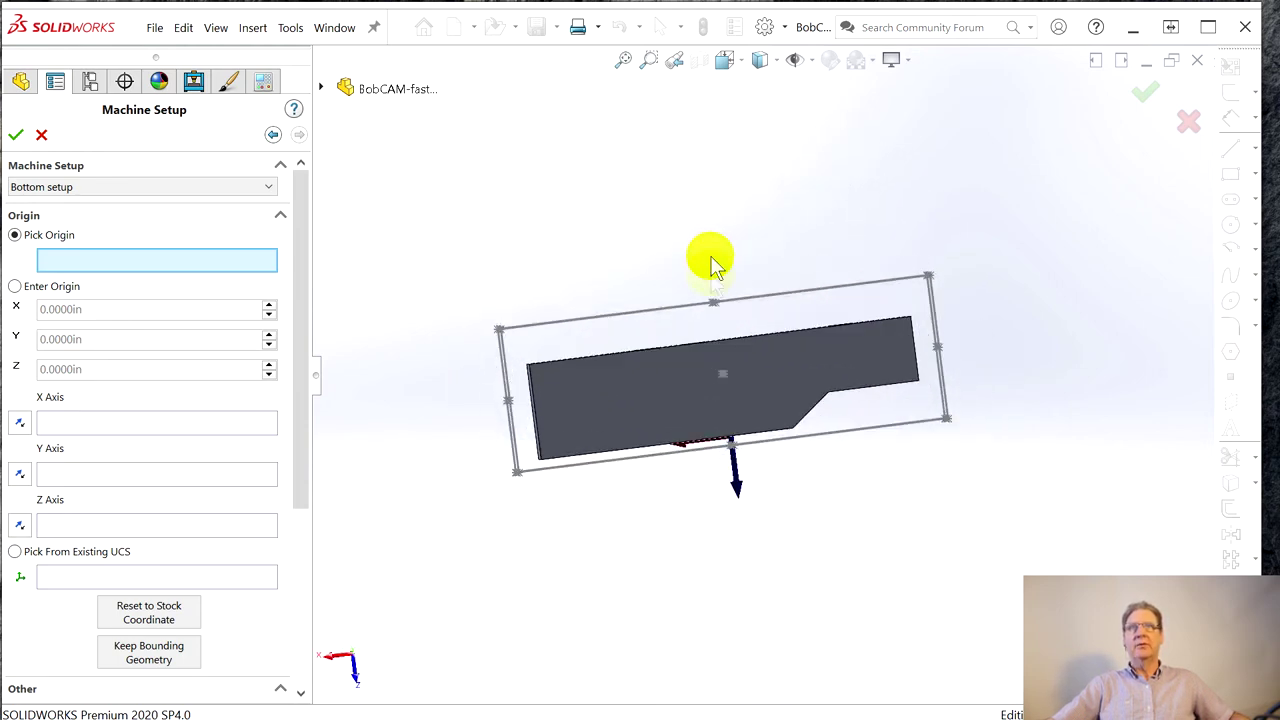
middle_drag(779, 440, 731, 466)
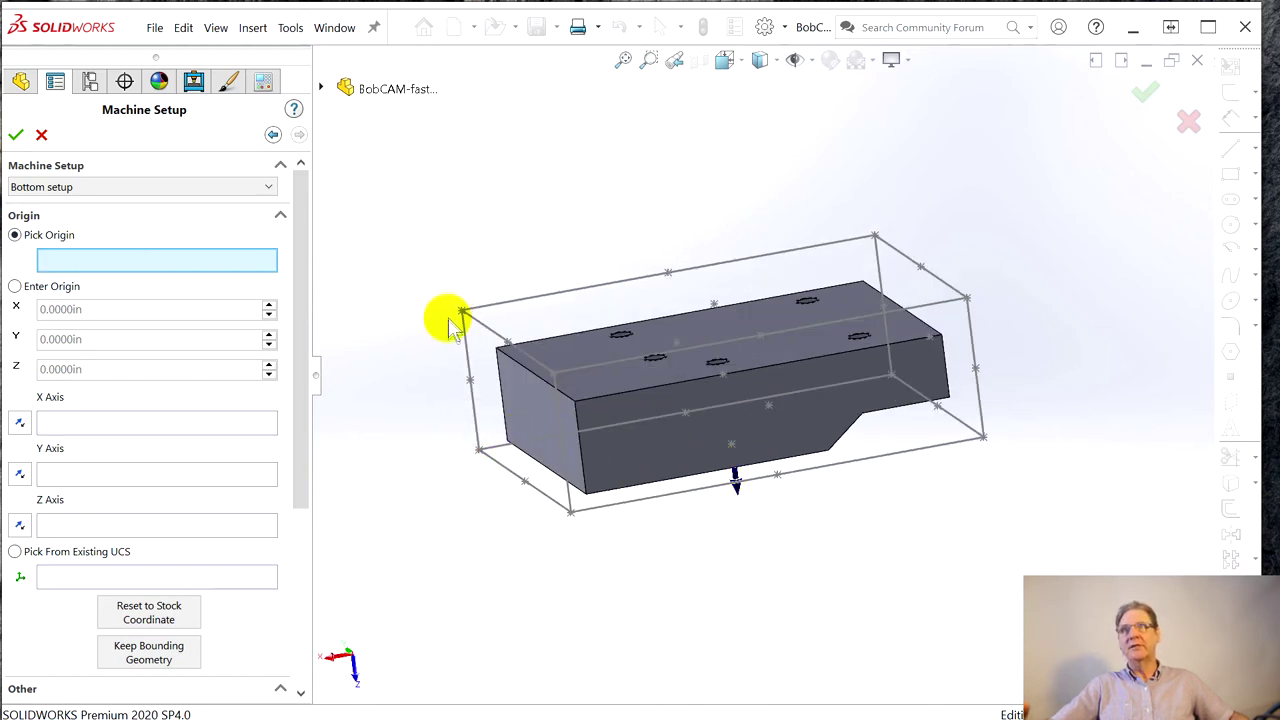
click(507, 441)
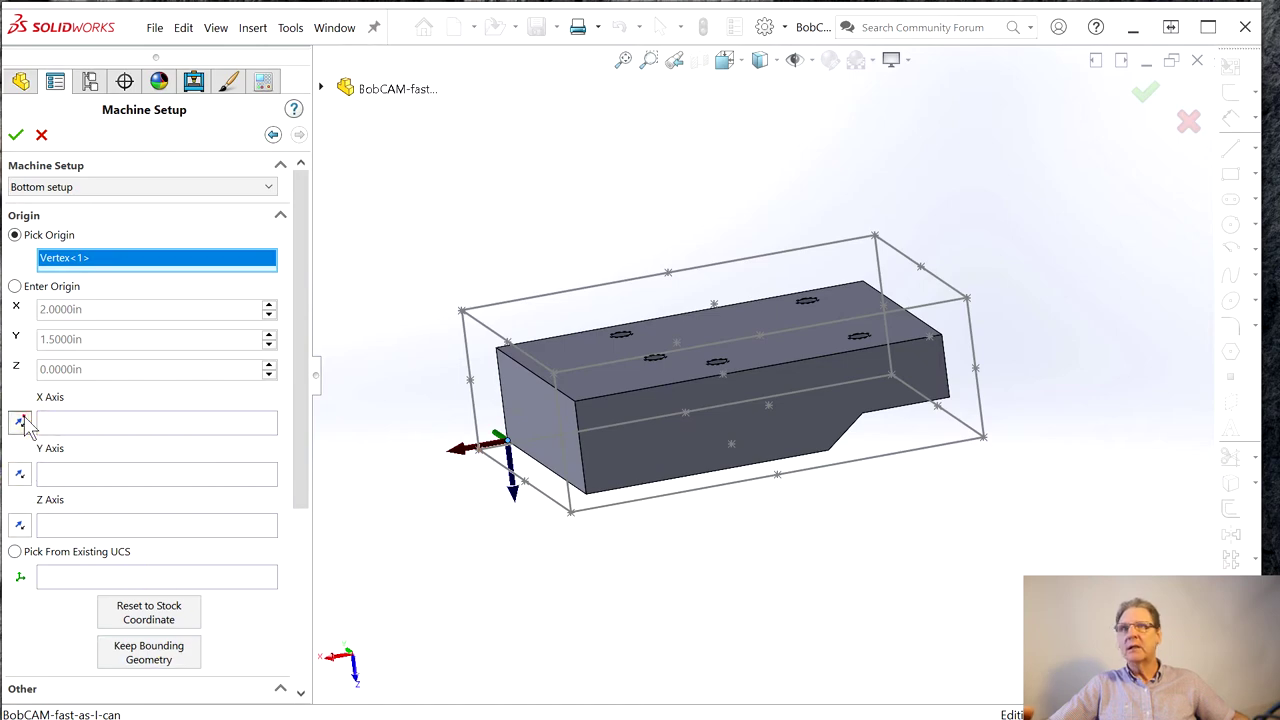
middle_drag(447, 521, 517, 646)
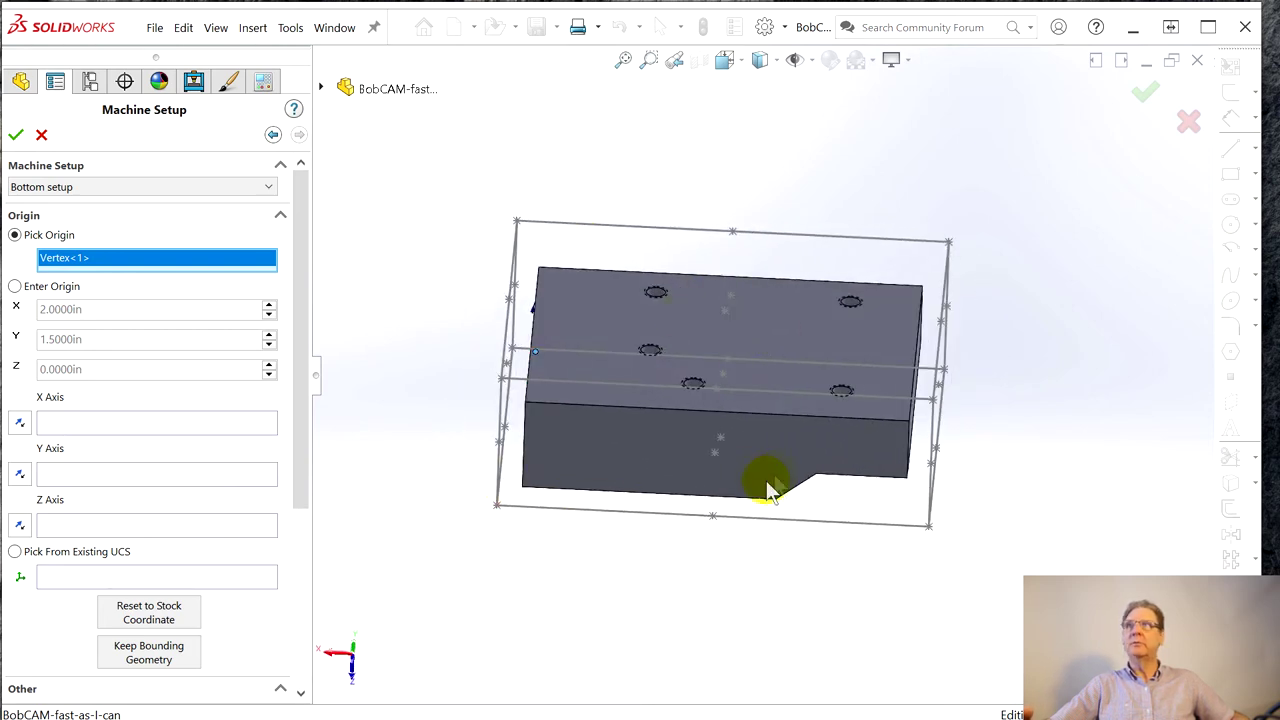
click(17, 136)
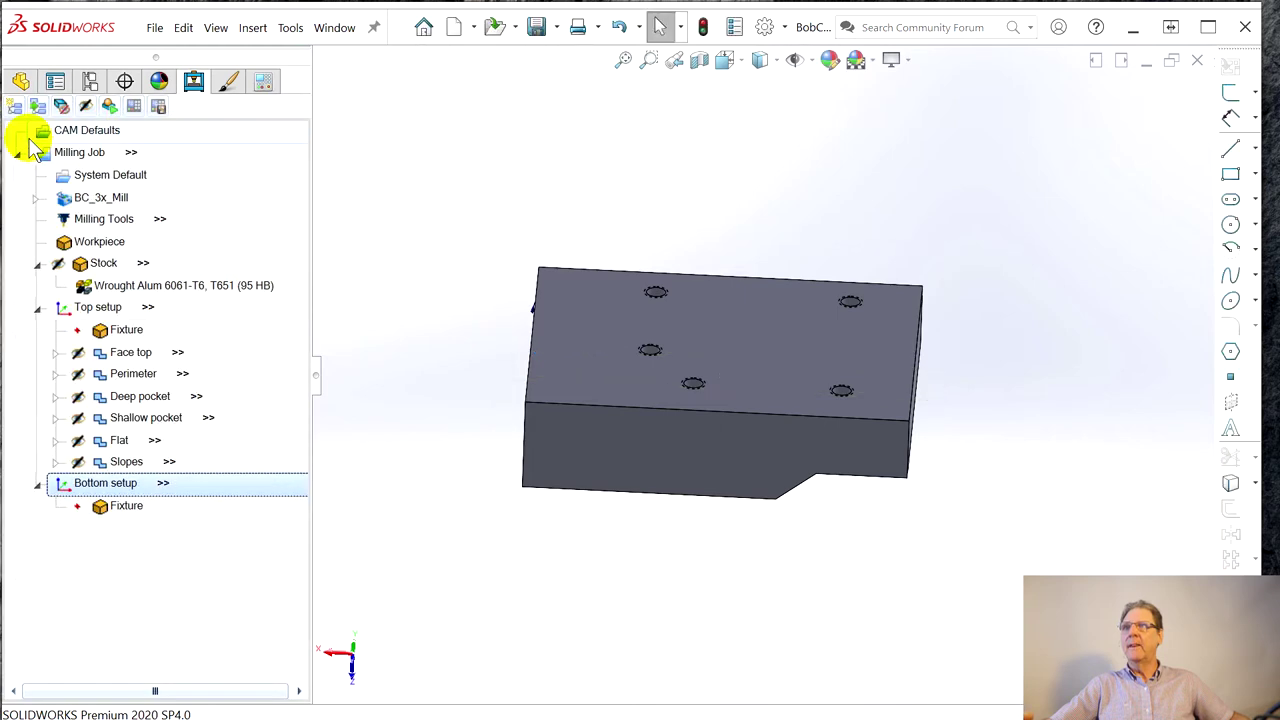
- Add a Mill Facing feature to Bottom setup with the default geometry and 0.25 in tool, using the Adaptive pattern
right_click(100, 487)
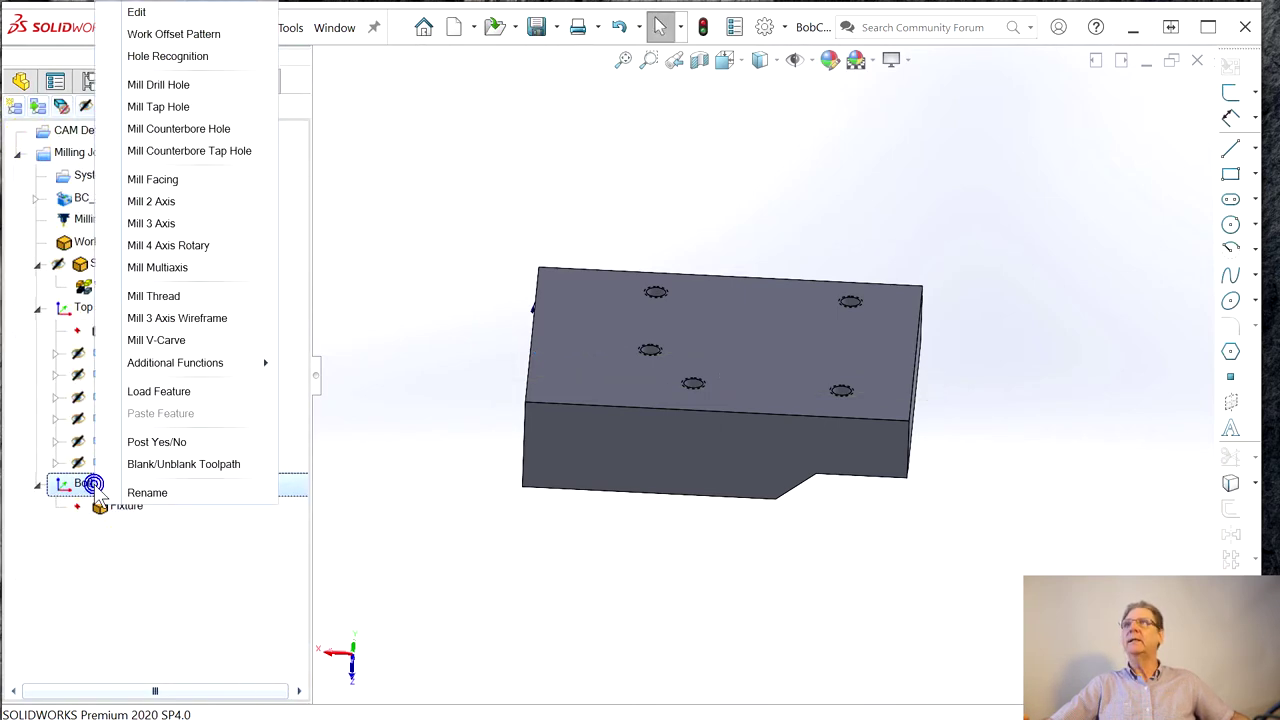
click(152, 182)
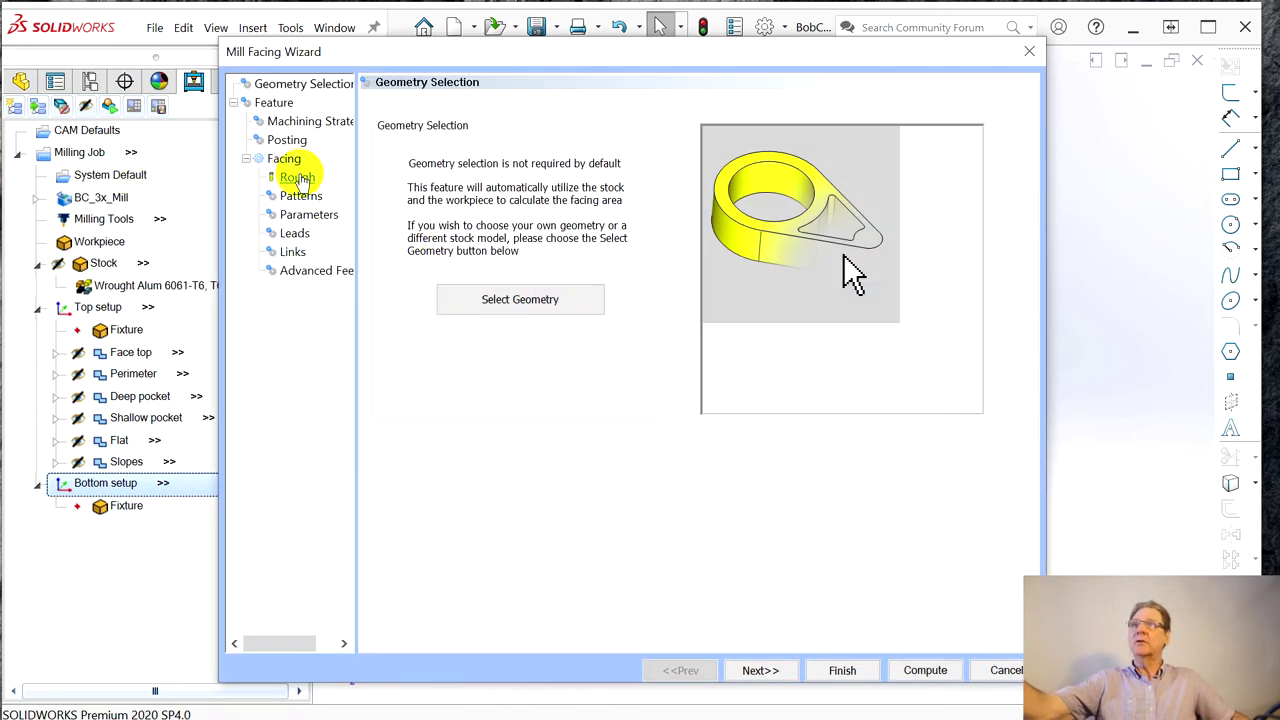
click(758, 671)
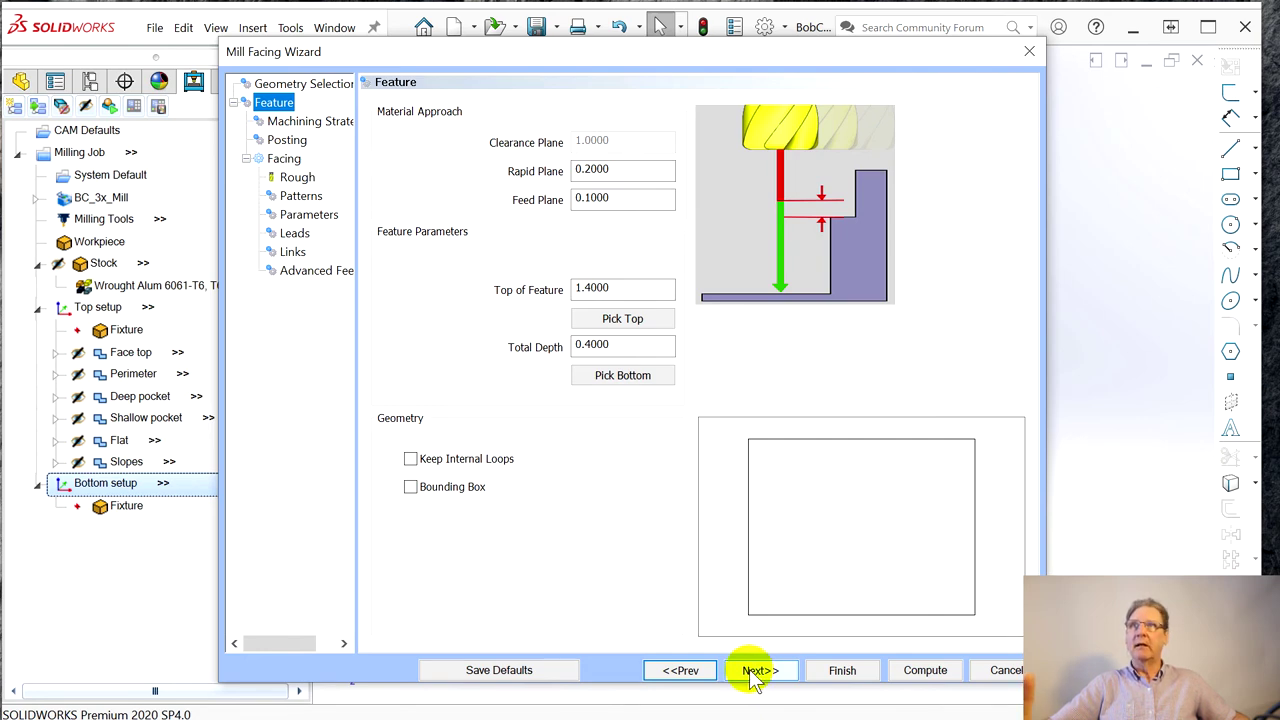
click(757, 675)
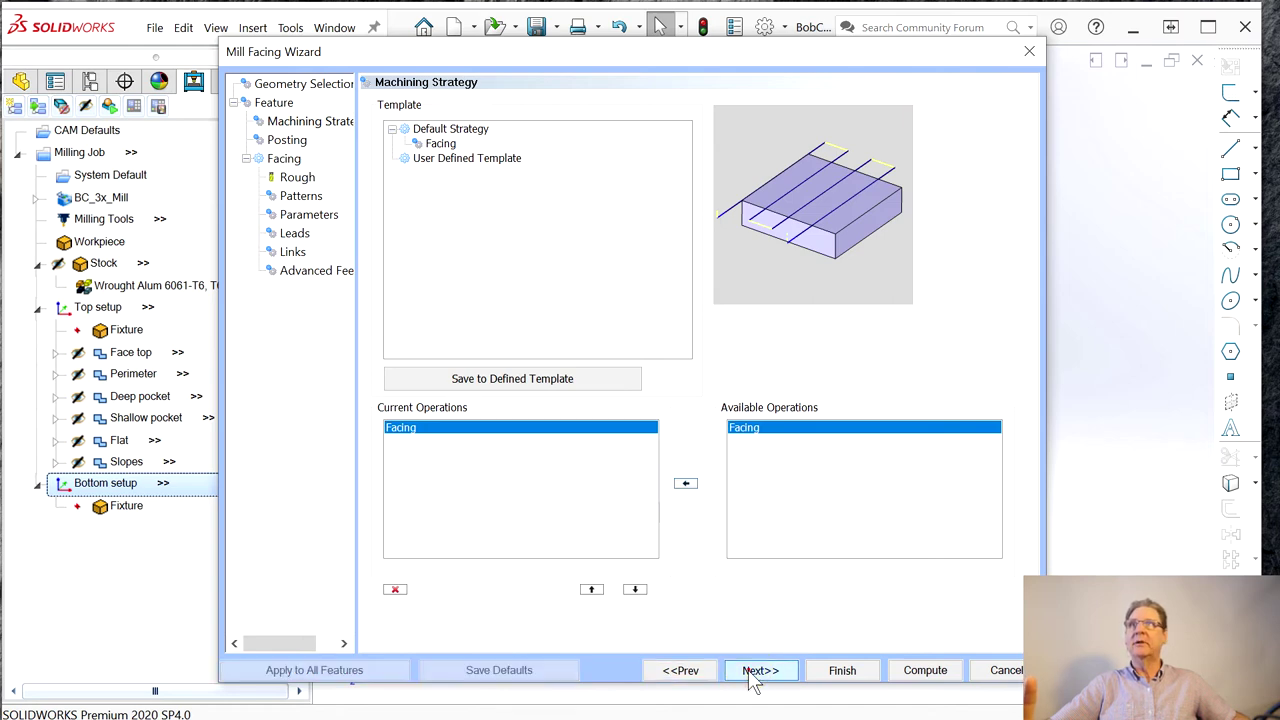
click(757, 672)
click(757, 672)
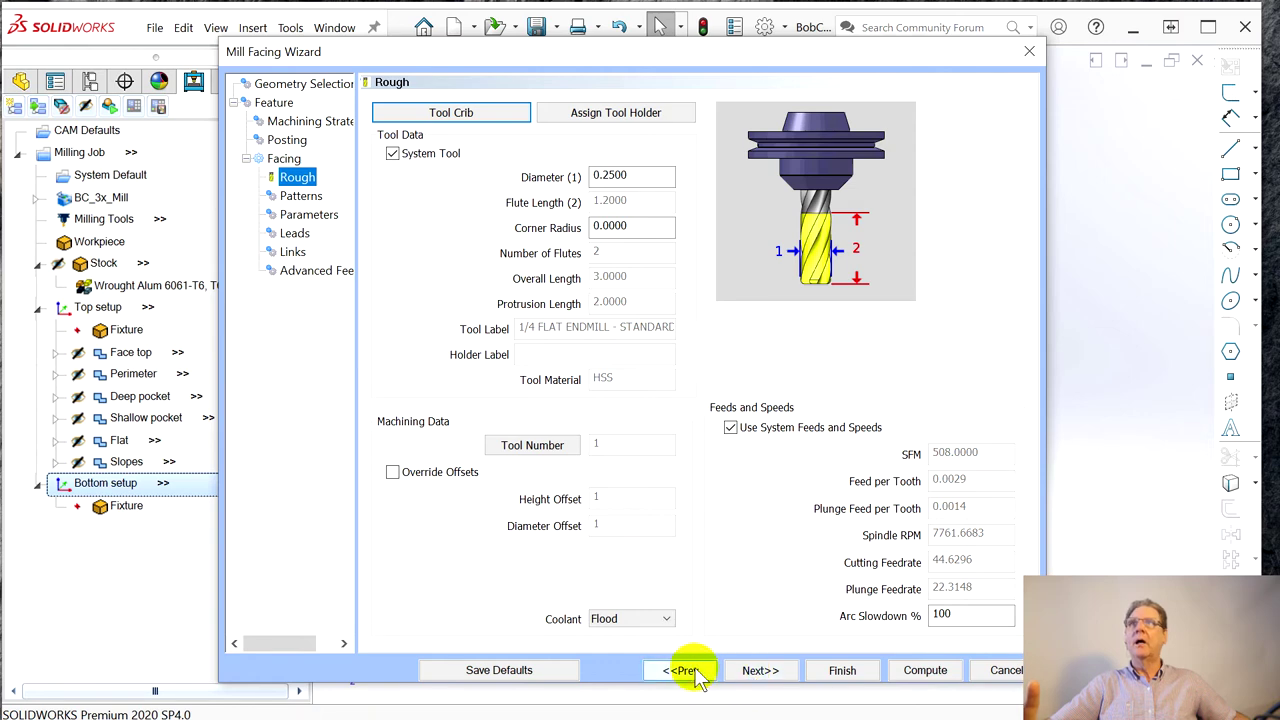
click(757, 672)
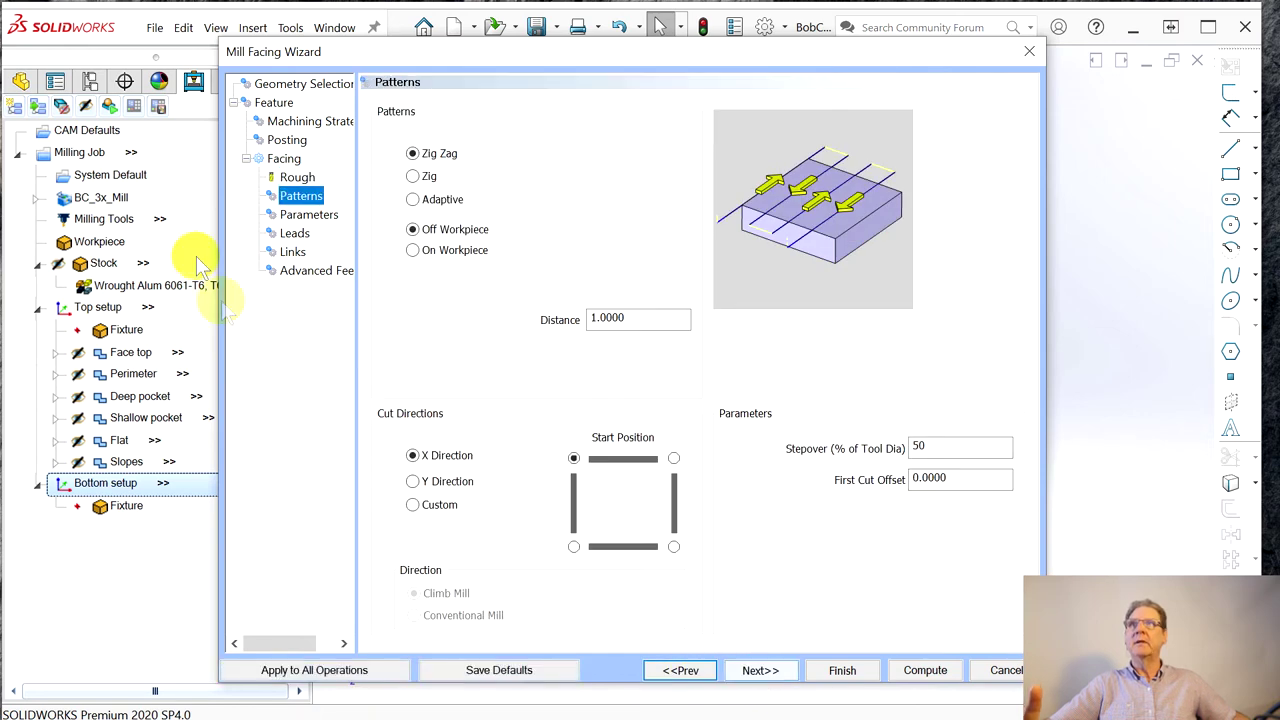
click(412, 199)
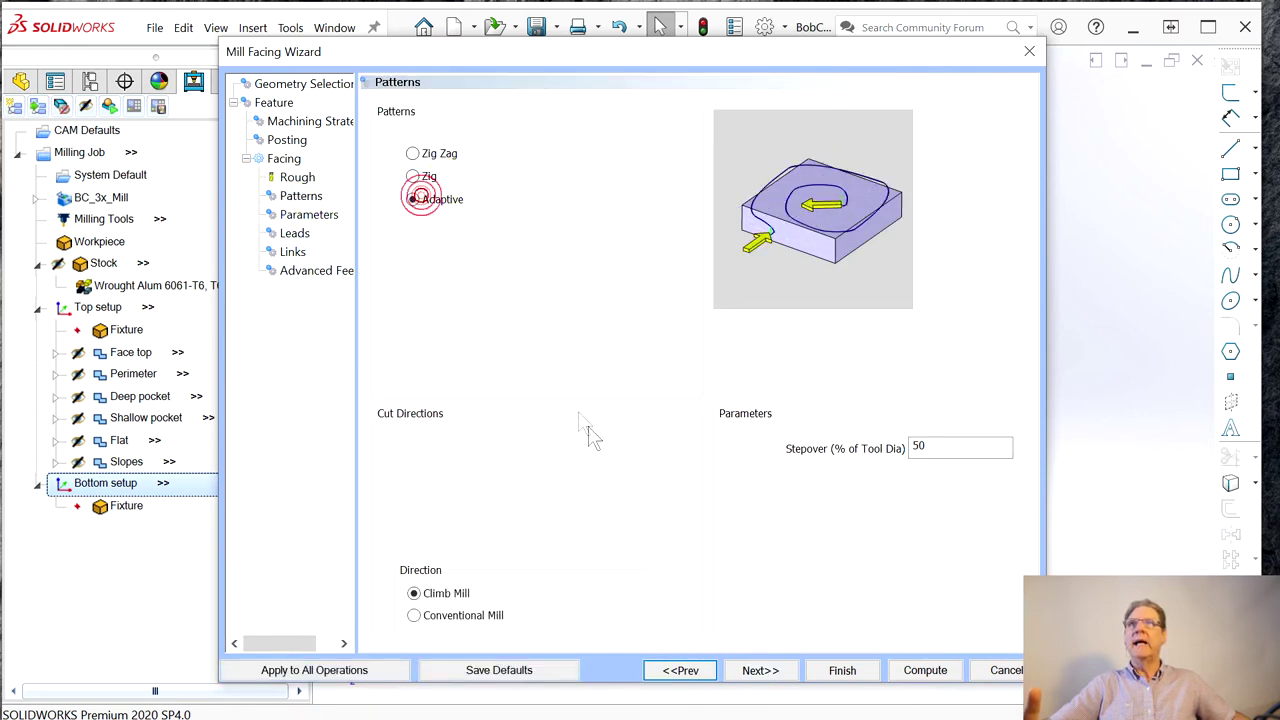
- Set the facing depth method to Multiple Steps with even depths and a 0.1 in depth of cut, then compute the toolpath
click(757, 672)
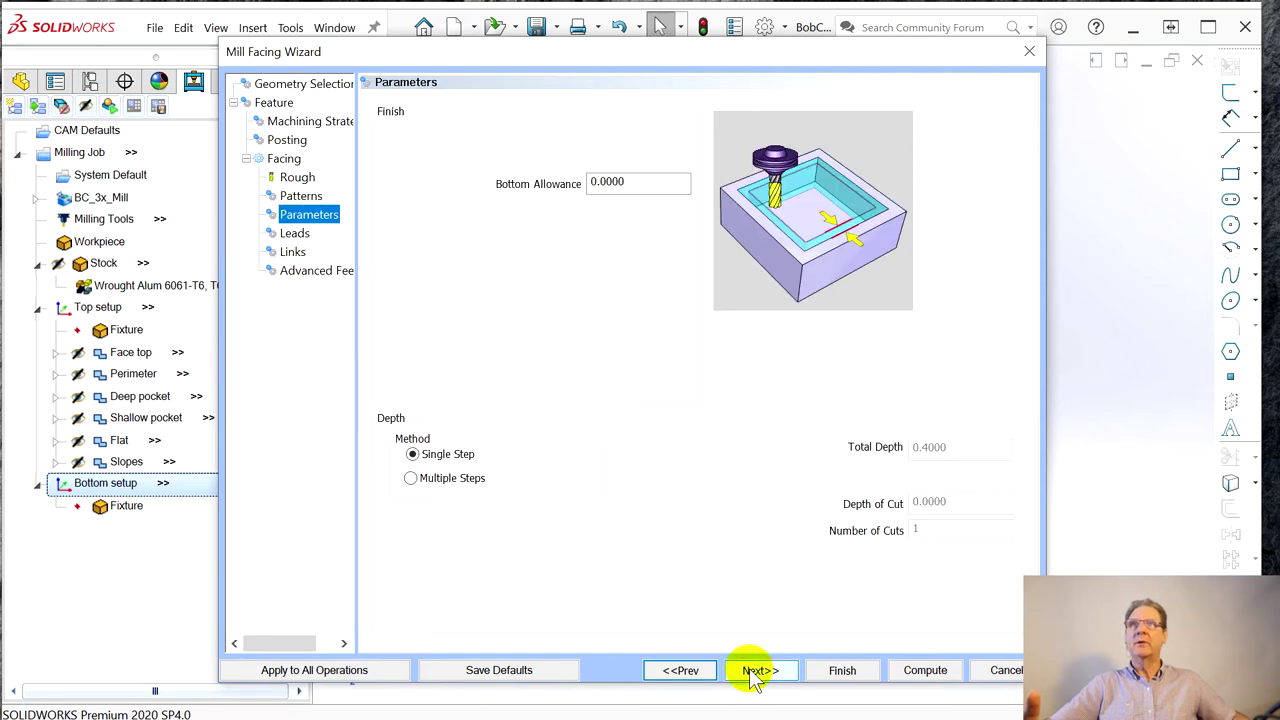
click(410, 479)
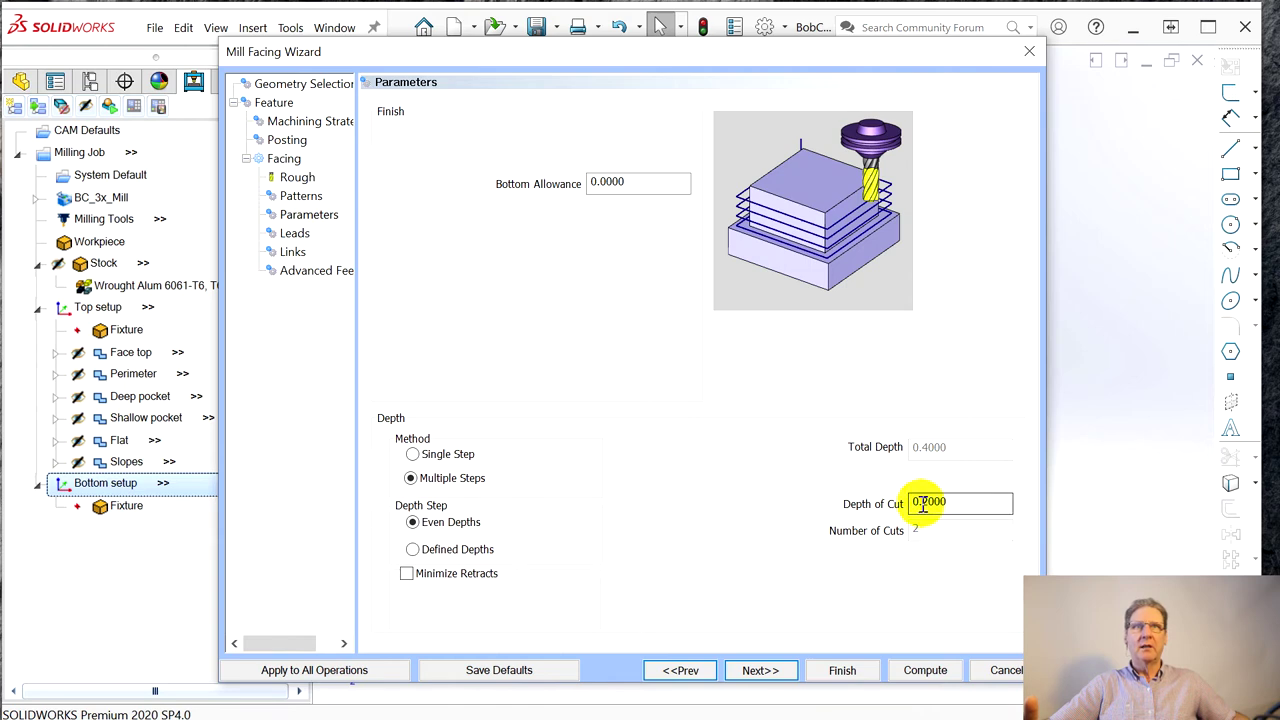
double_click(930, 503)
text(0.1)
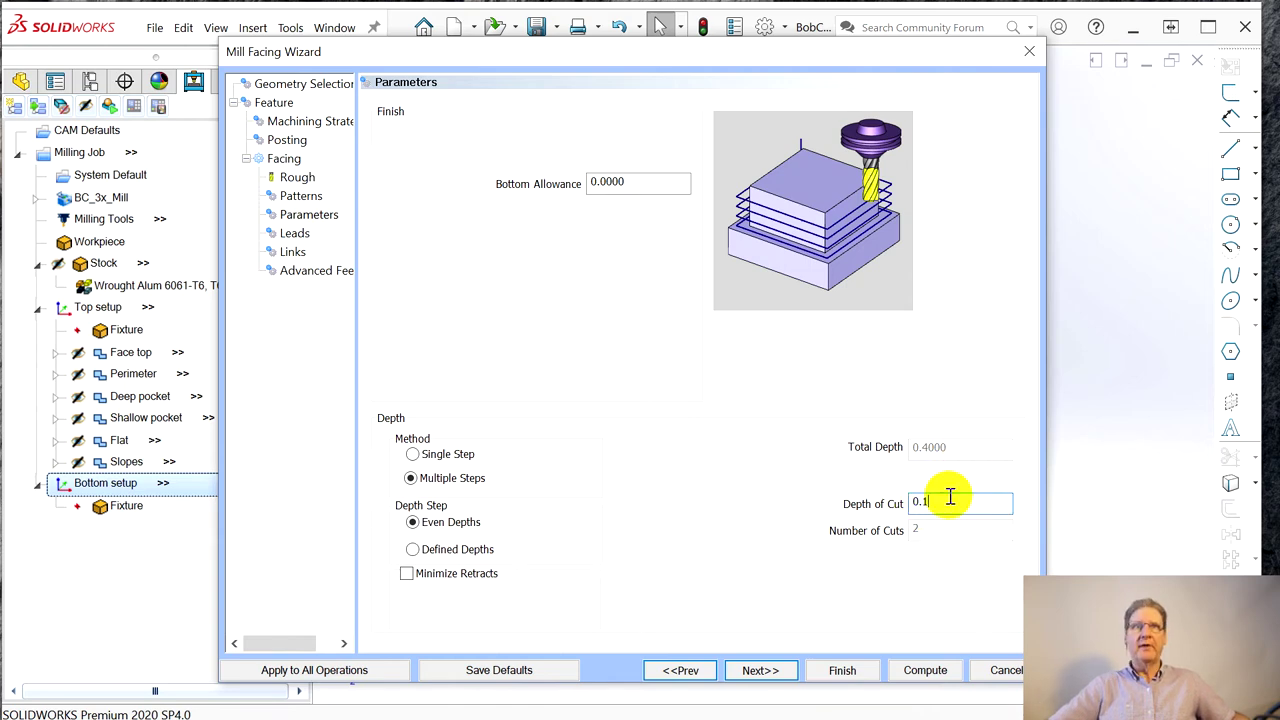
click(428, 549)
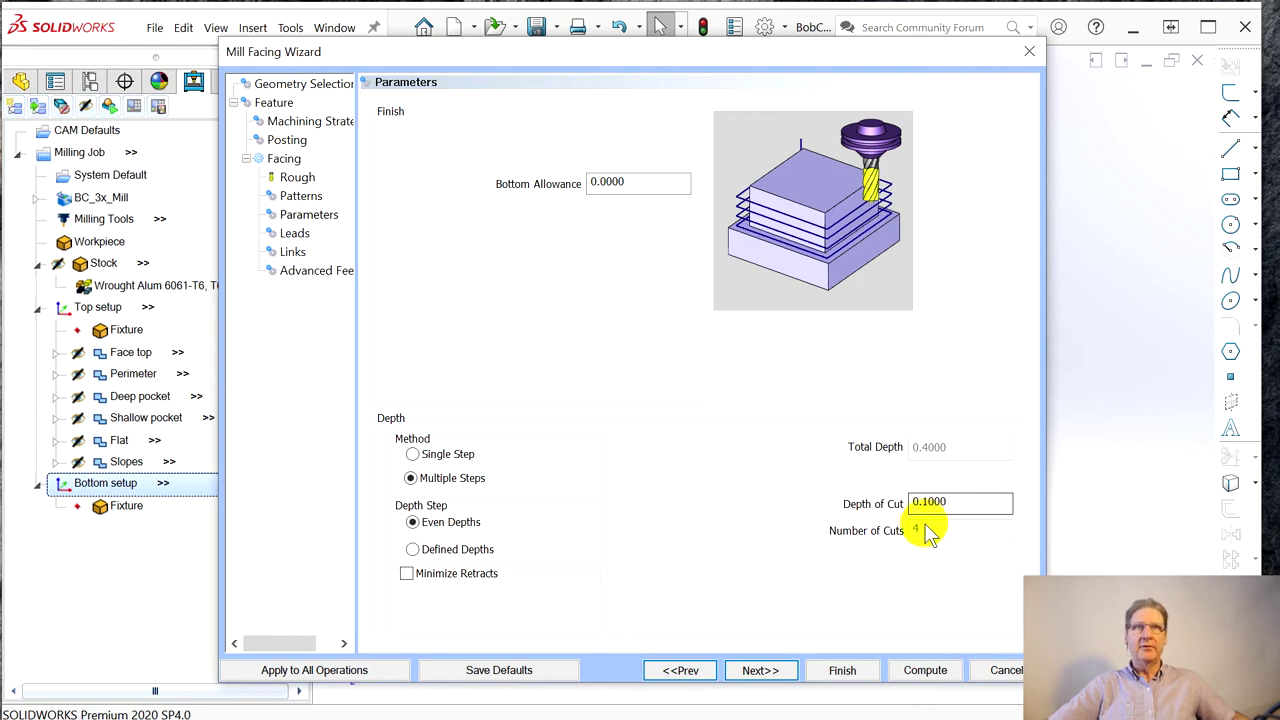
click(760, 670)
click(924, 670)
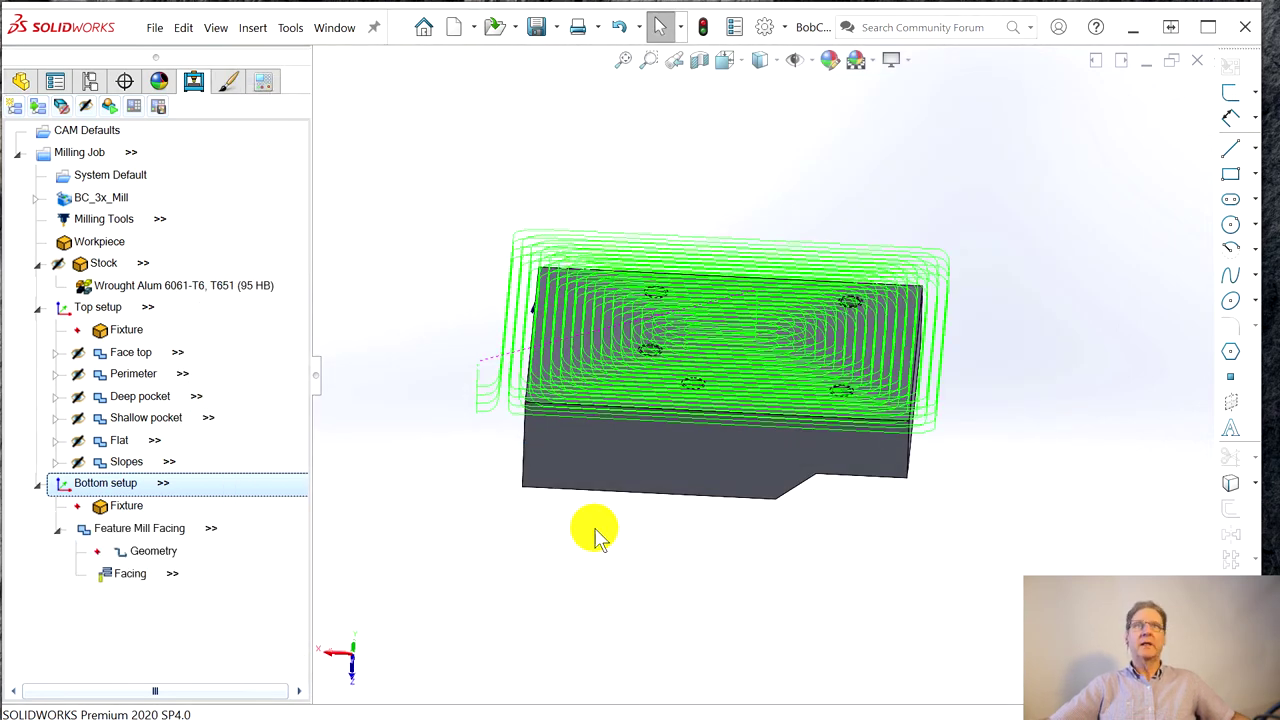
- Rename the new facing feature as Face bottom and blank its toolpath
middle_drag(595, 535, 563, 530)
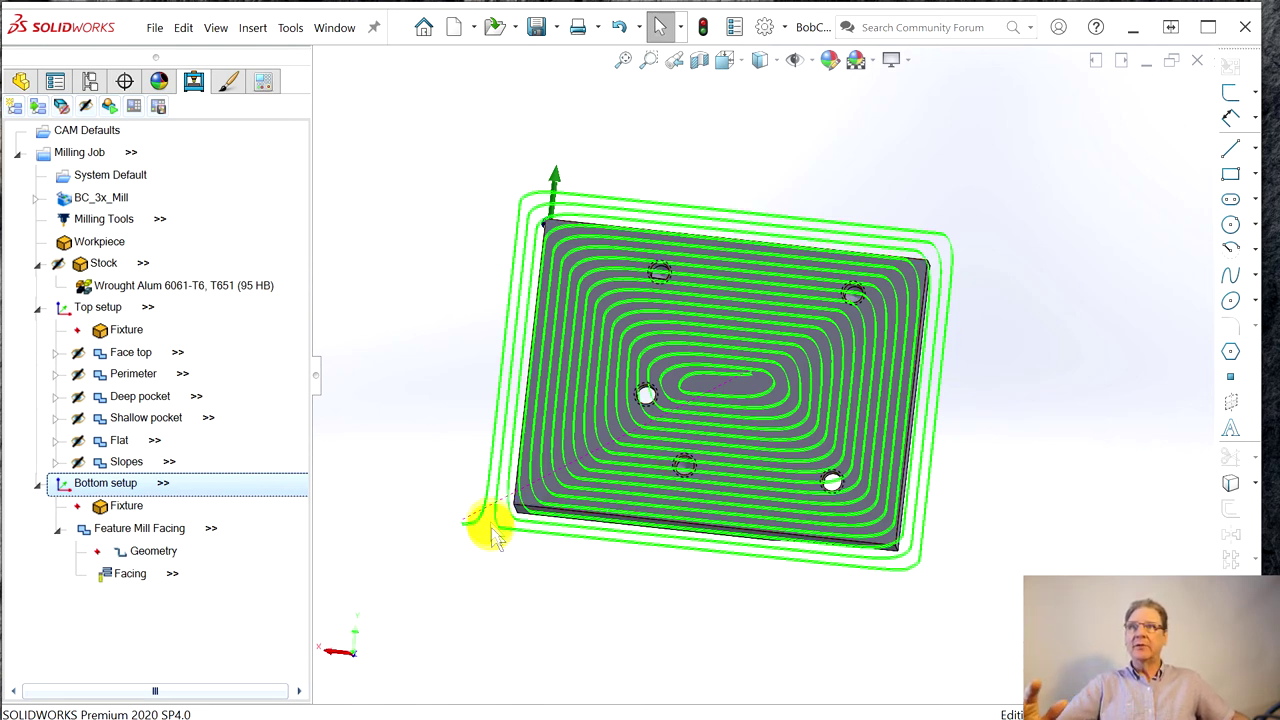
click(59, 533)
right_click(112, 540)
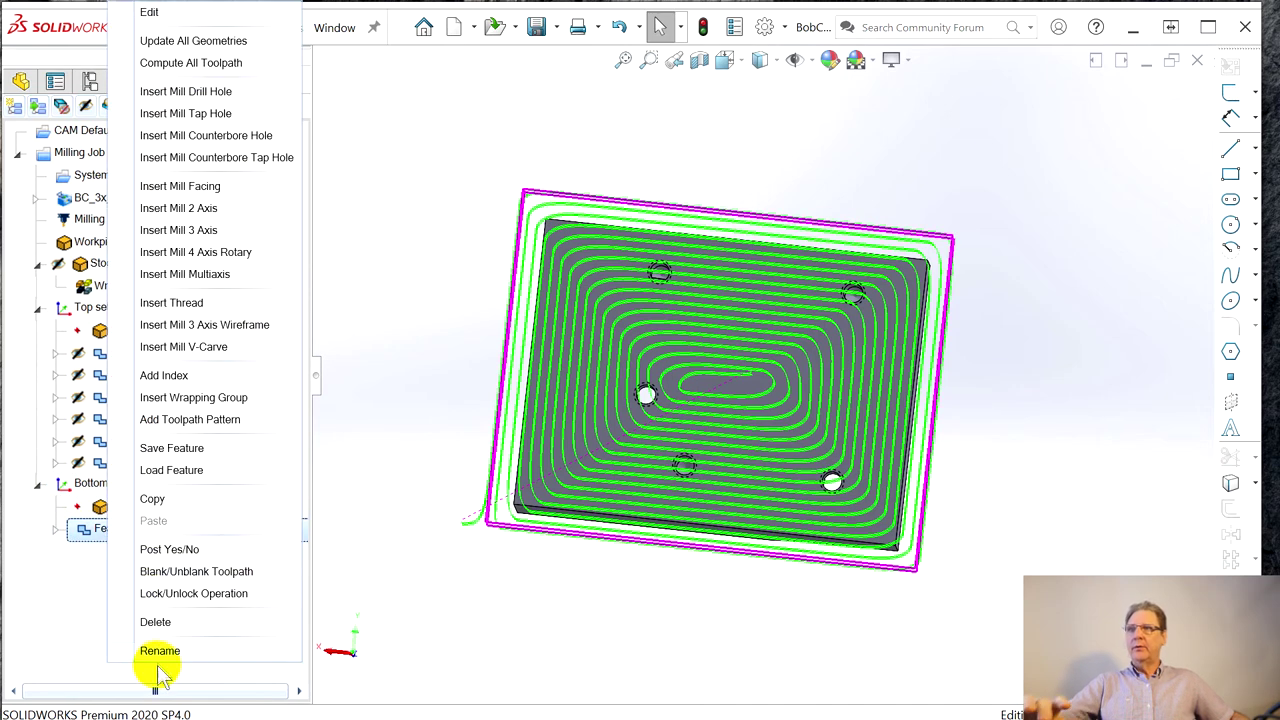
click(160, 650)
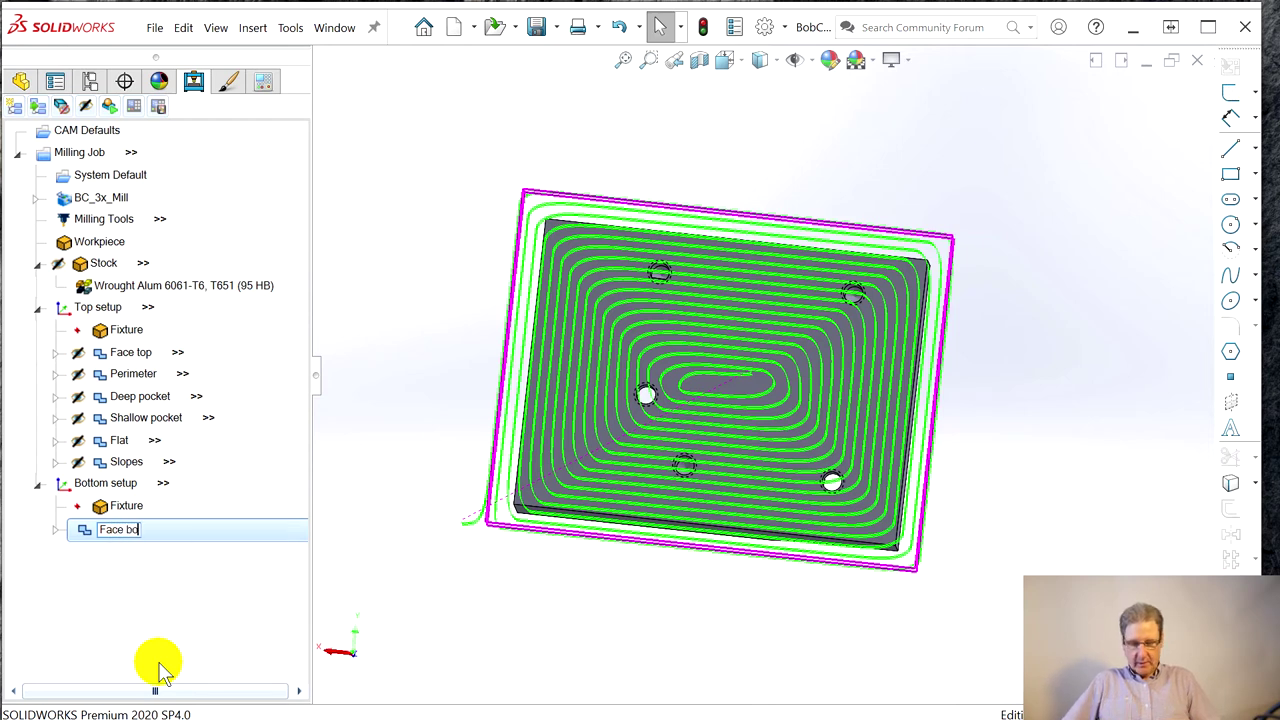
key(Return)
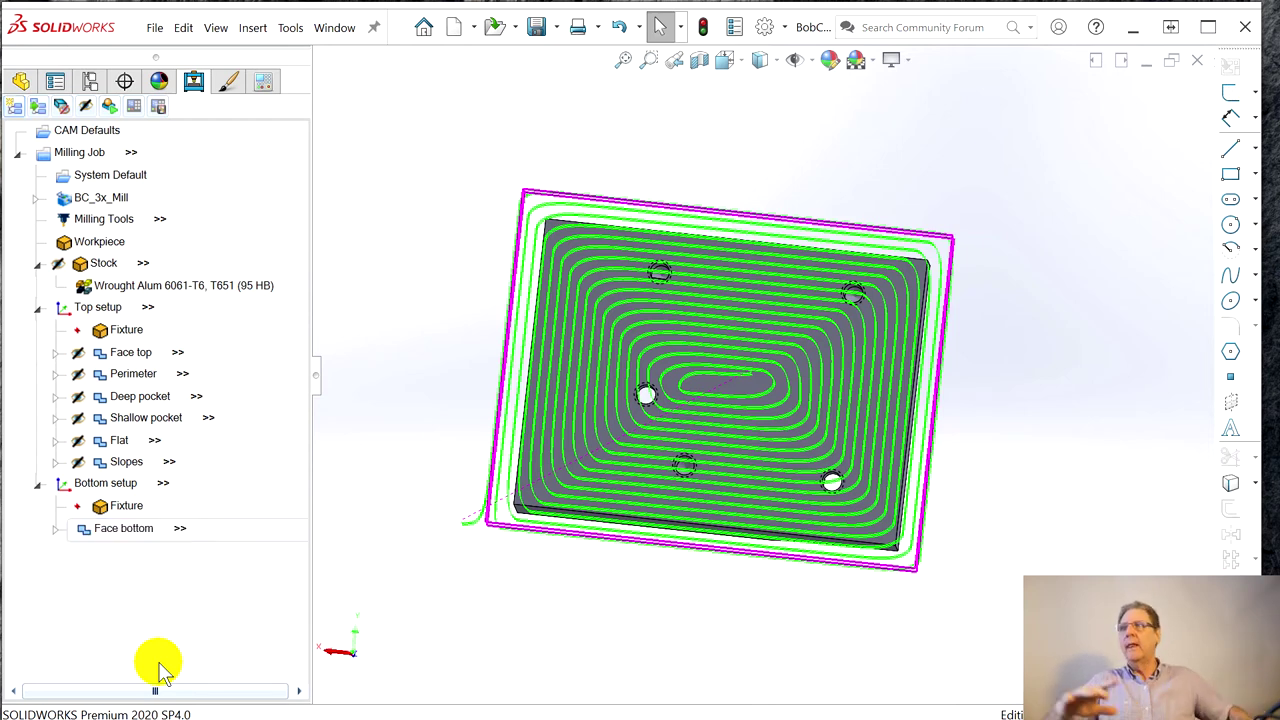
right_click(122, 538)
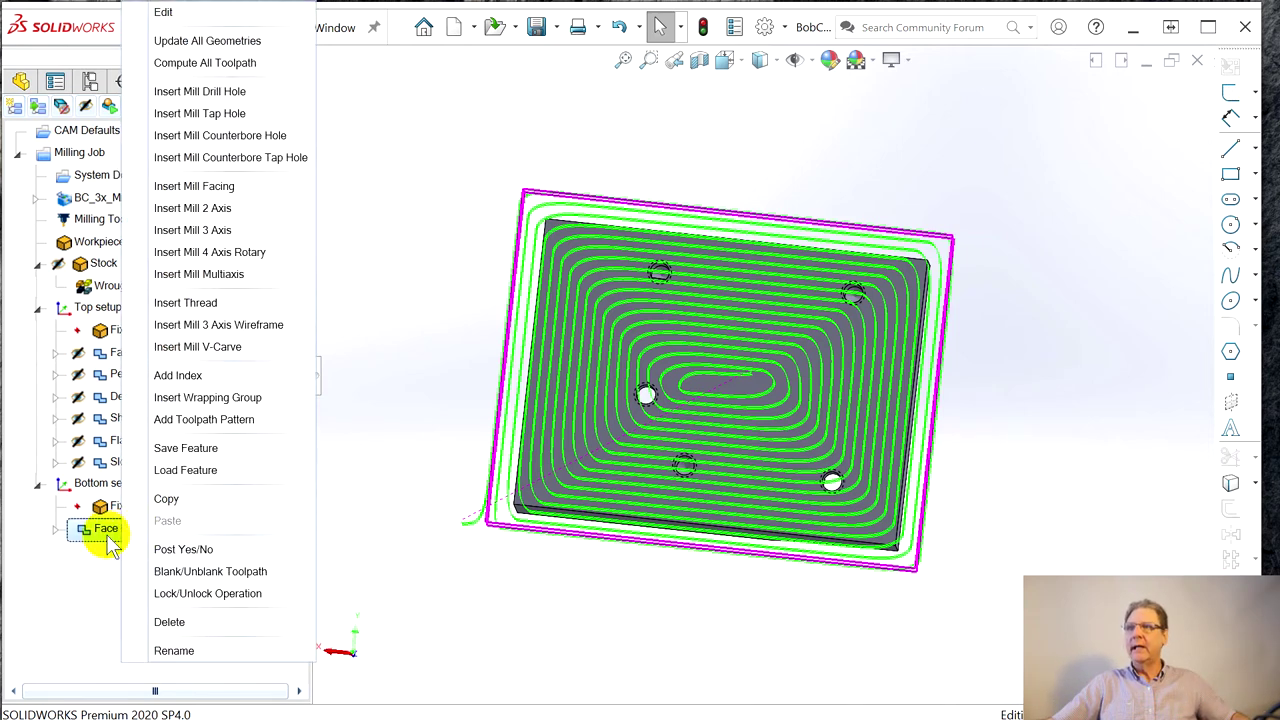
click(166, 577)
- Insert a Mill Tap Hole feature after Face bottom, using the edges of the five 1/4-20 holes on the underside as geometry
middle_drag(556, 577, 515, 460)
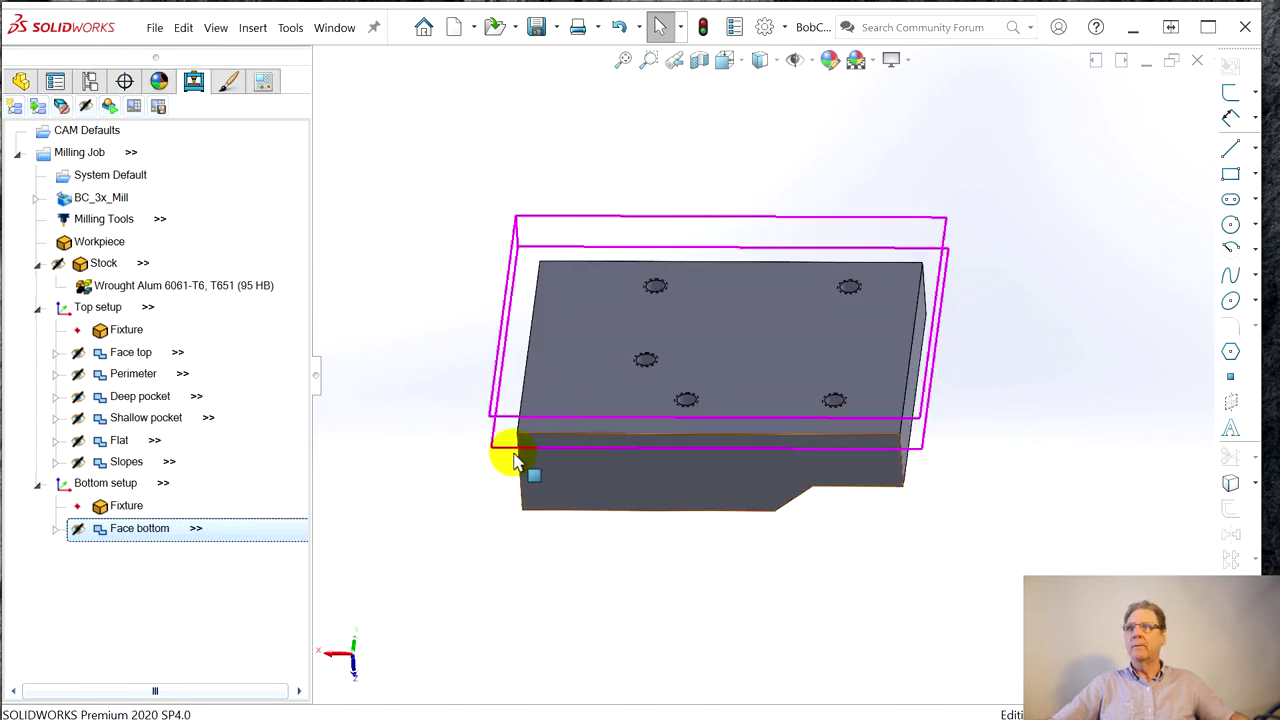
right_click(118, 530)
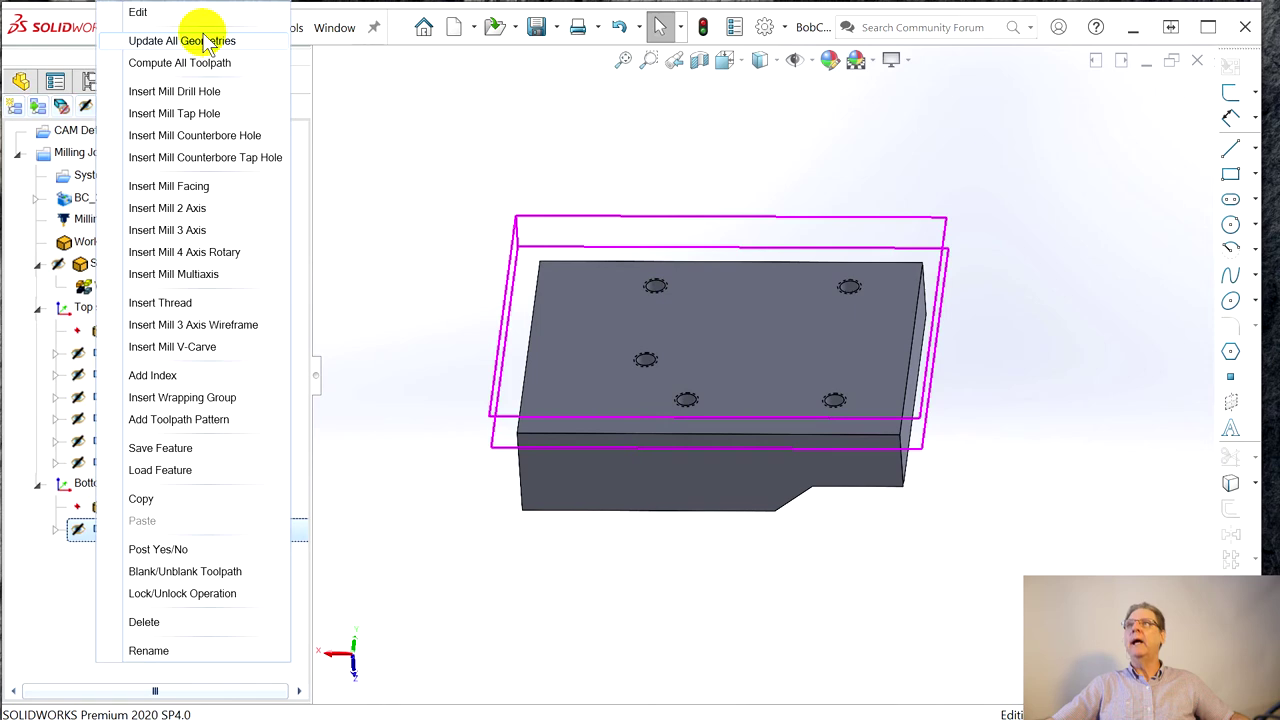
click(186, 115)
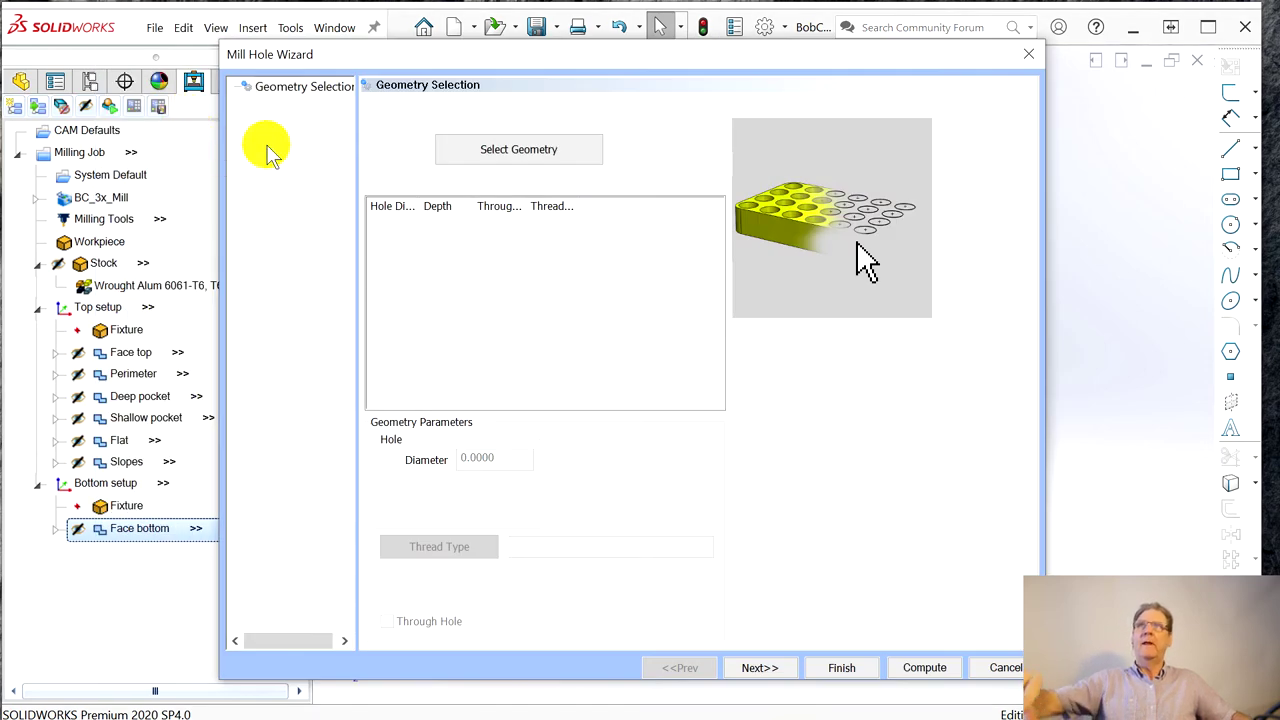
click(509, 150)
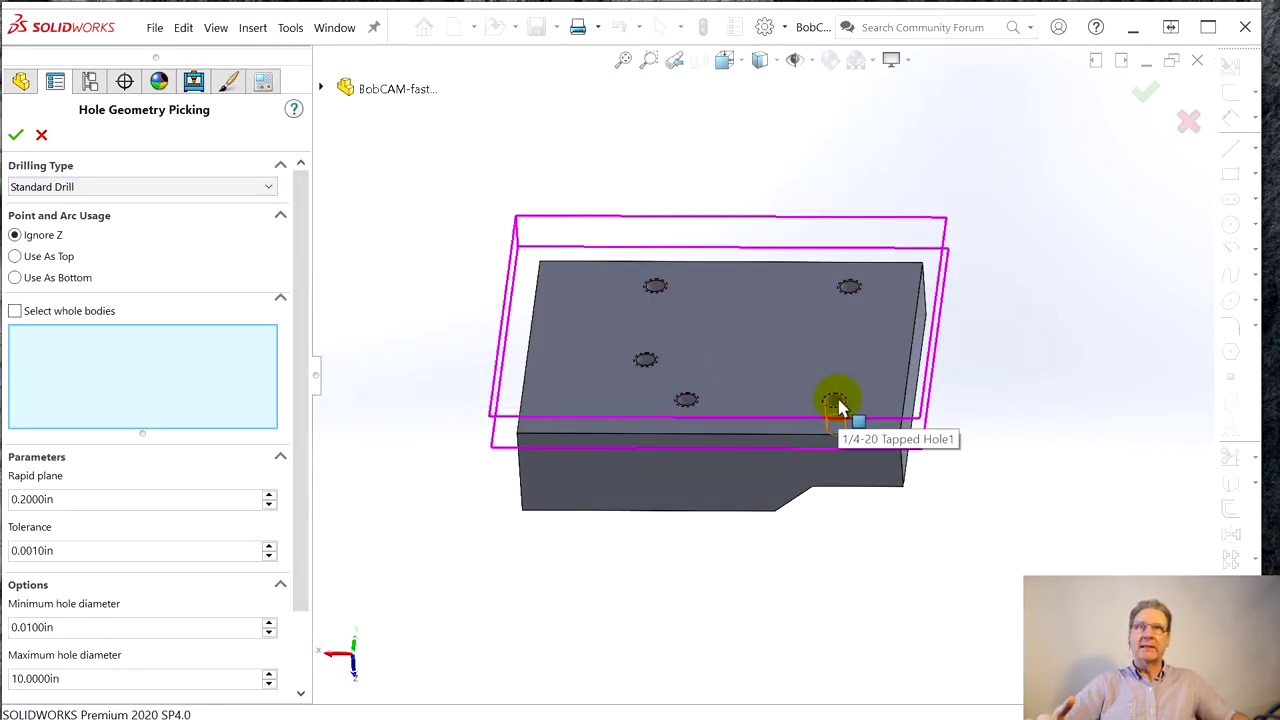
scroll(836, 402, down, 4)
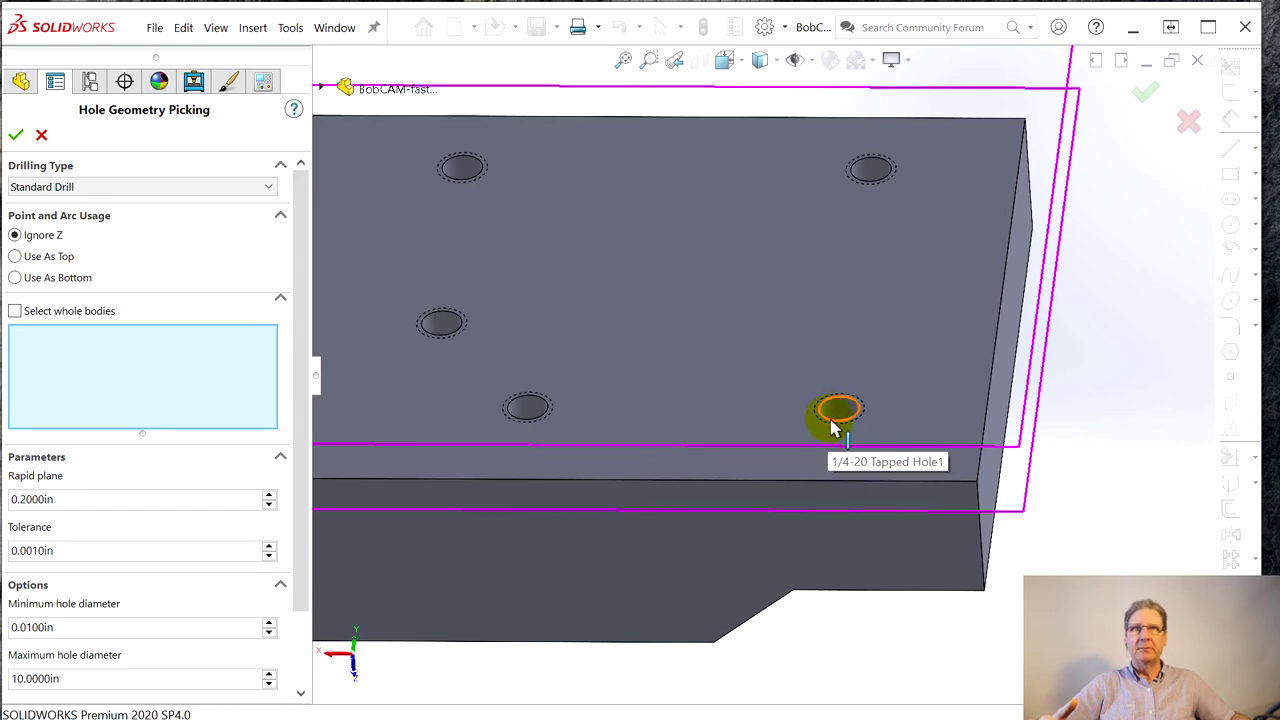
click(836, 428)
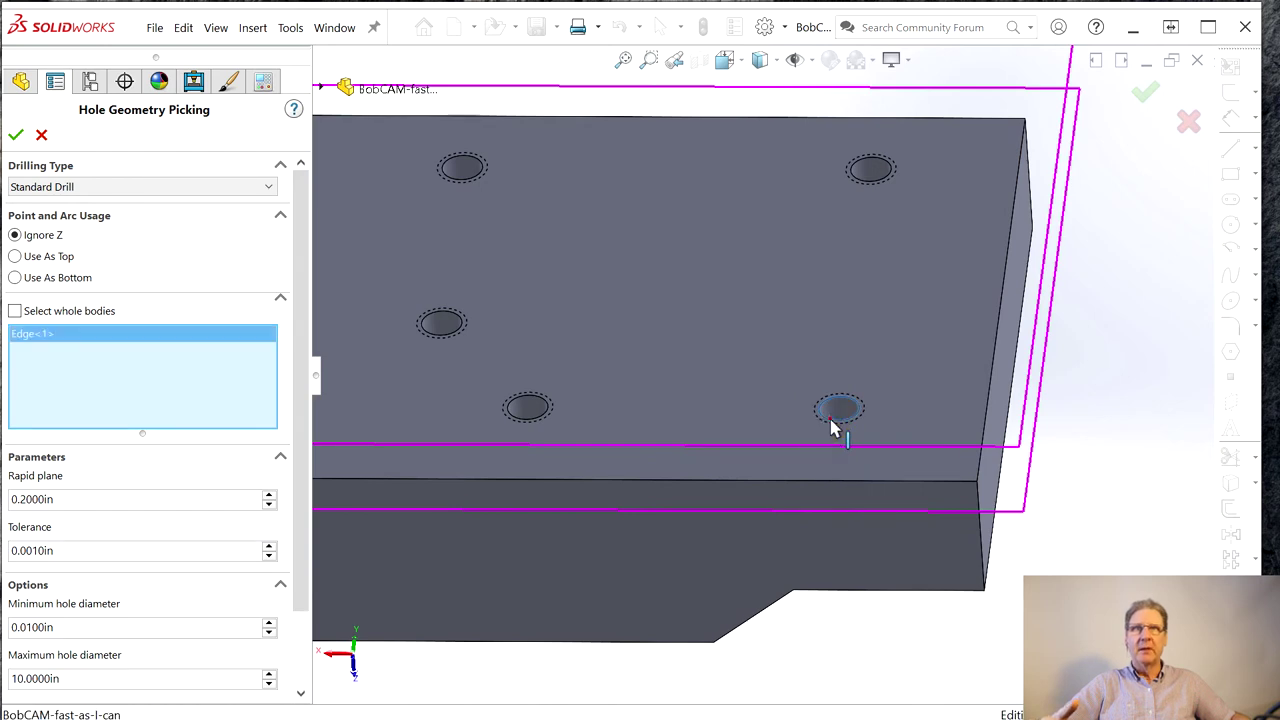
click(532, 430)
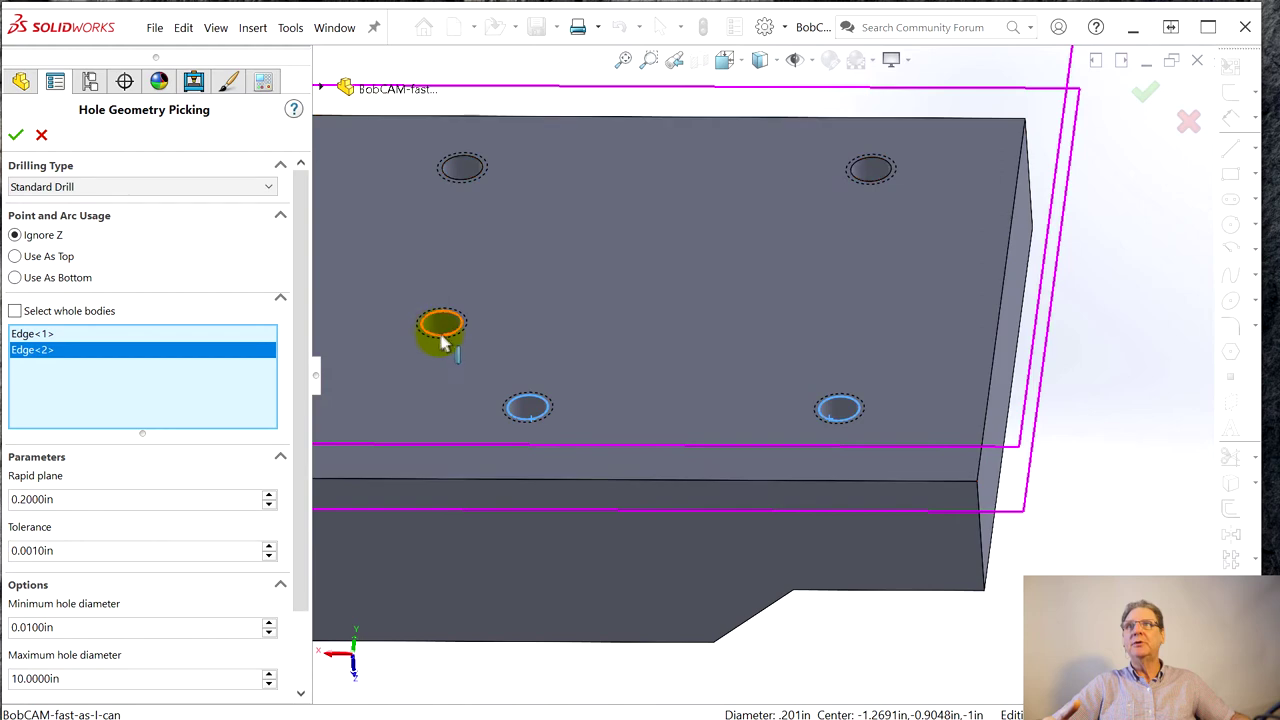
click(440, 337)
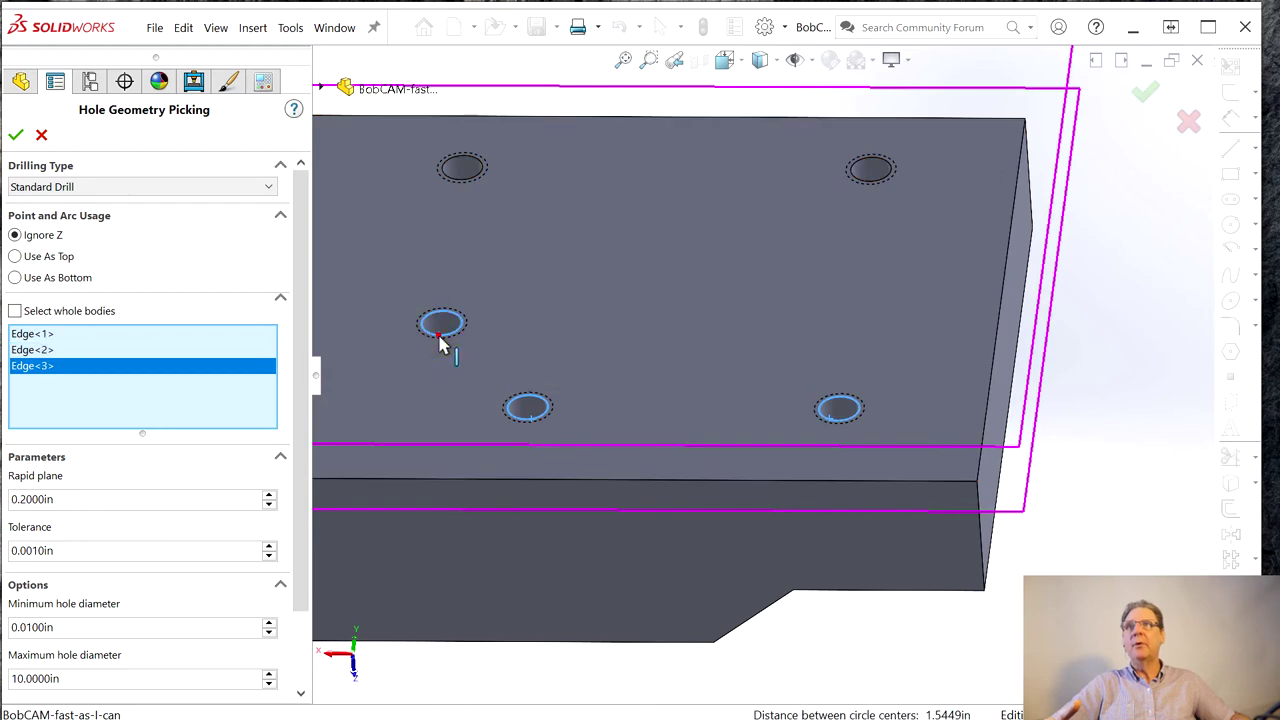
click(471, 185)
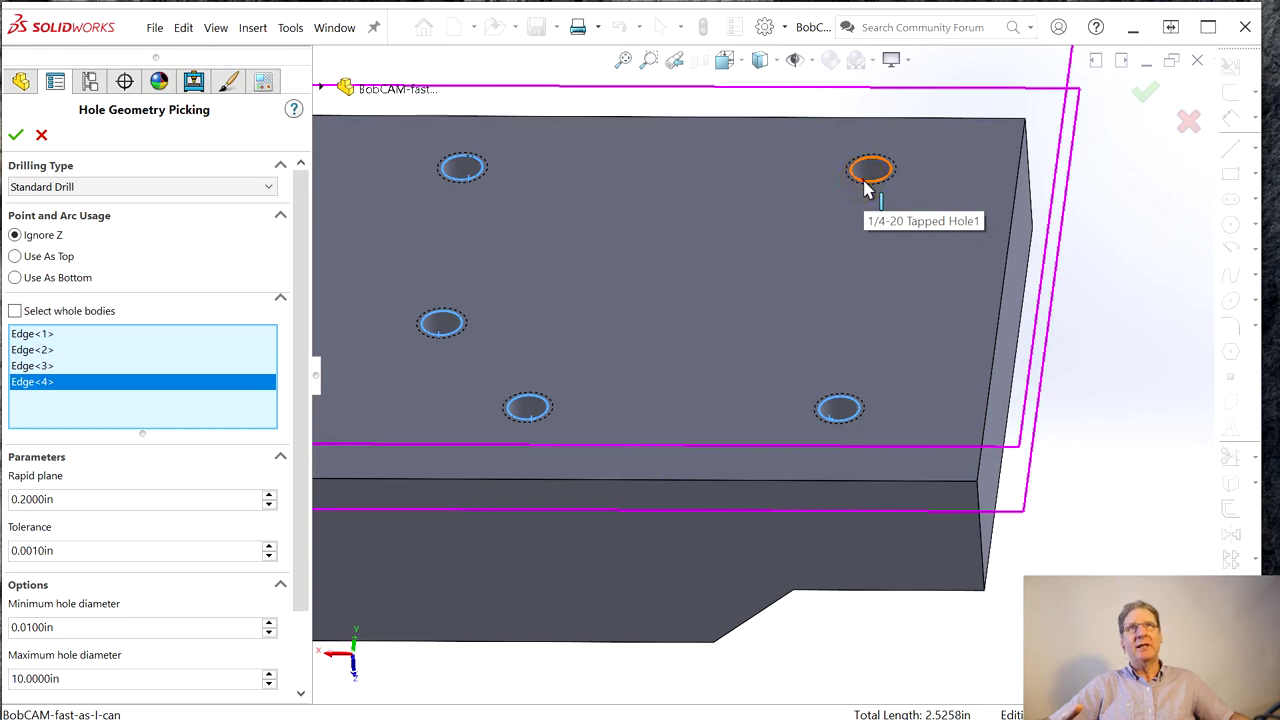
click(868, 190)
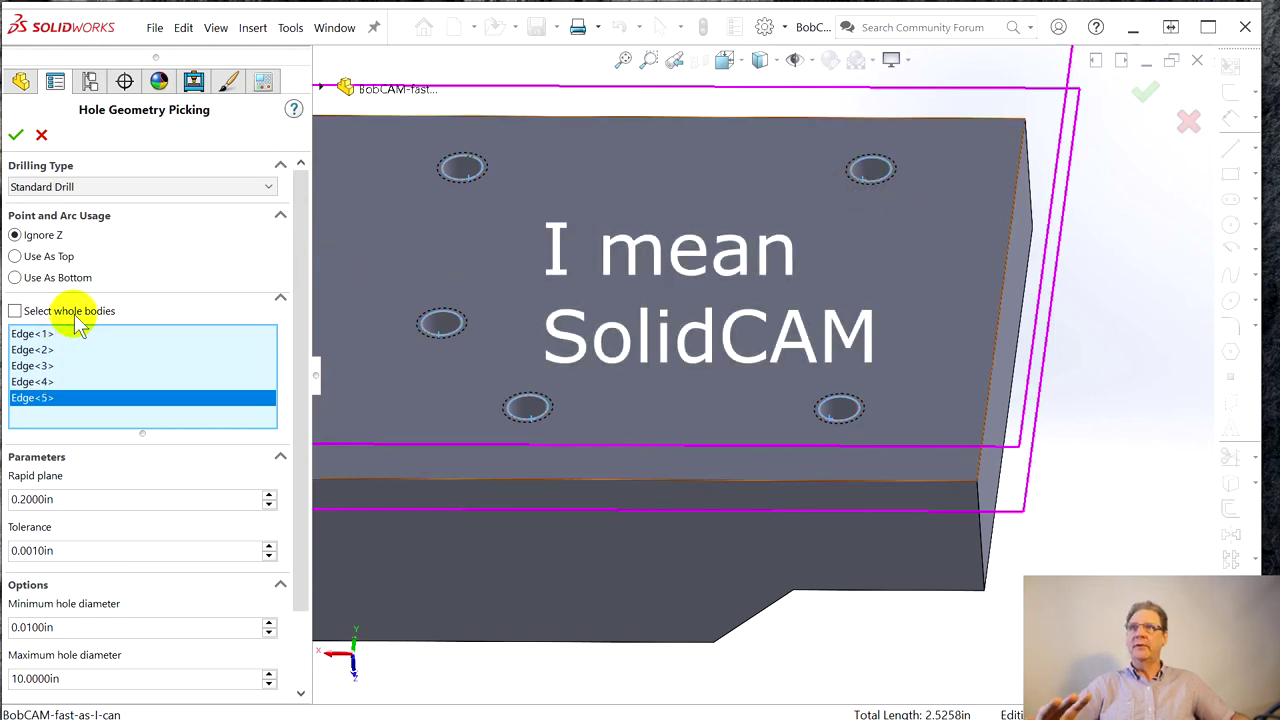
click(16, 134)
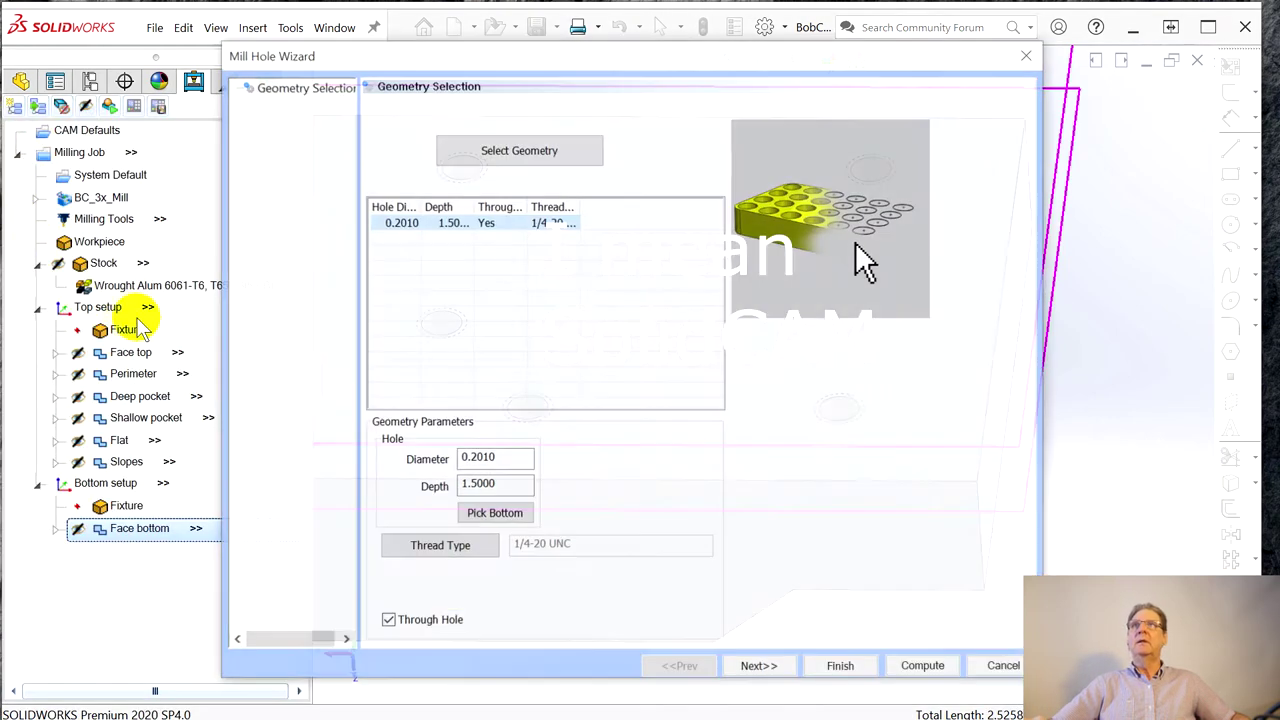
- Turn off Through Hole for the tapped holes and set their depth to 0.38 in
click(471, 482)
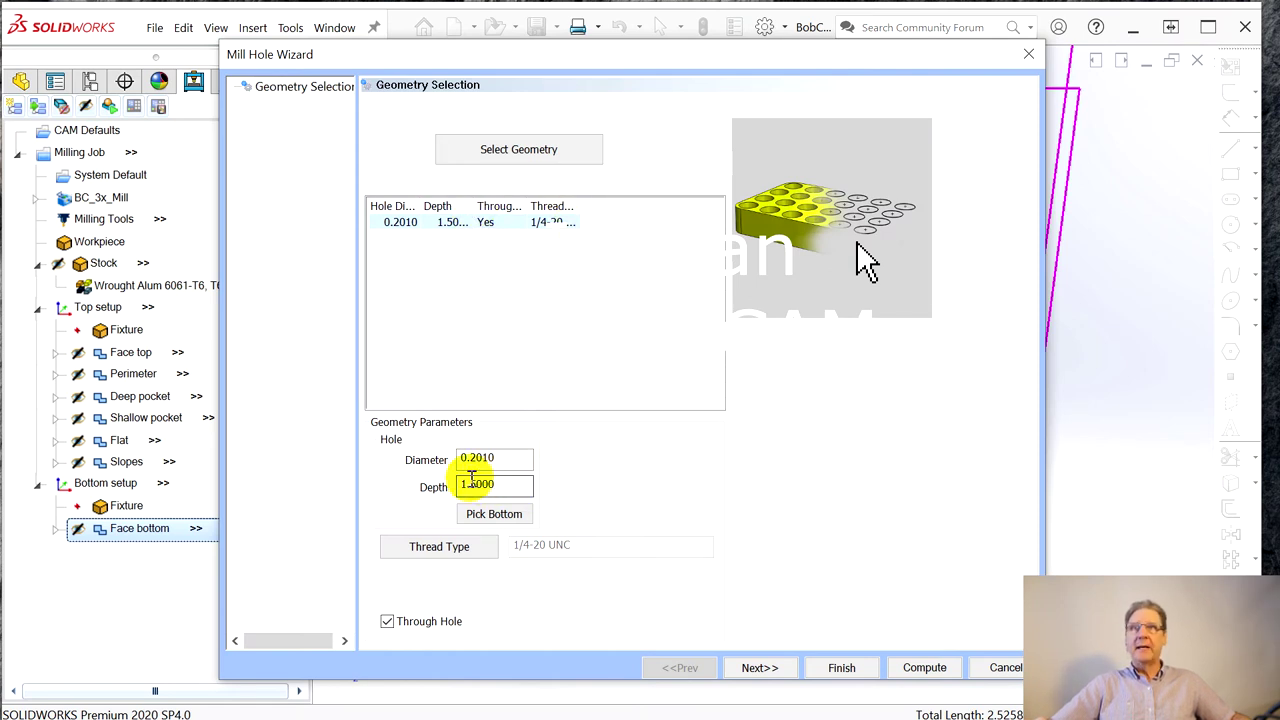
click(387, 622)
drag(508, 486, 440, 472)
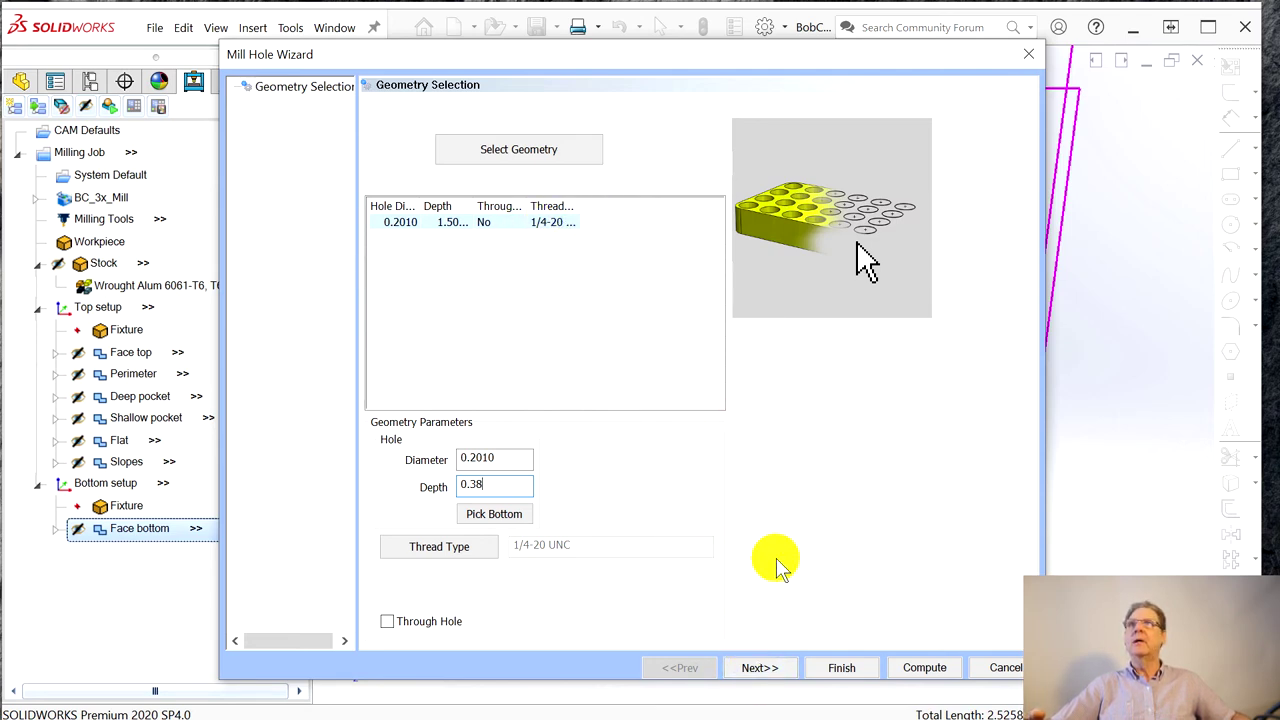
- Remove Chamfer Drill from the tapped holes' machining strategy and advance to the center drill tool settings
click(762, 672)
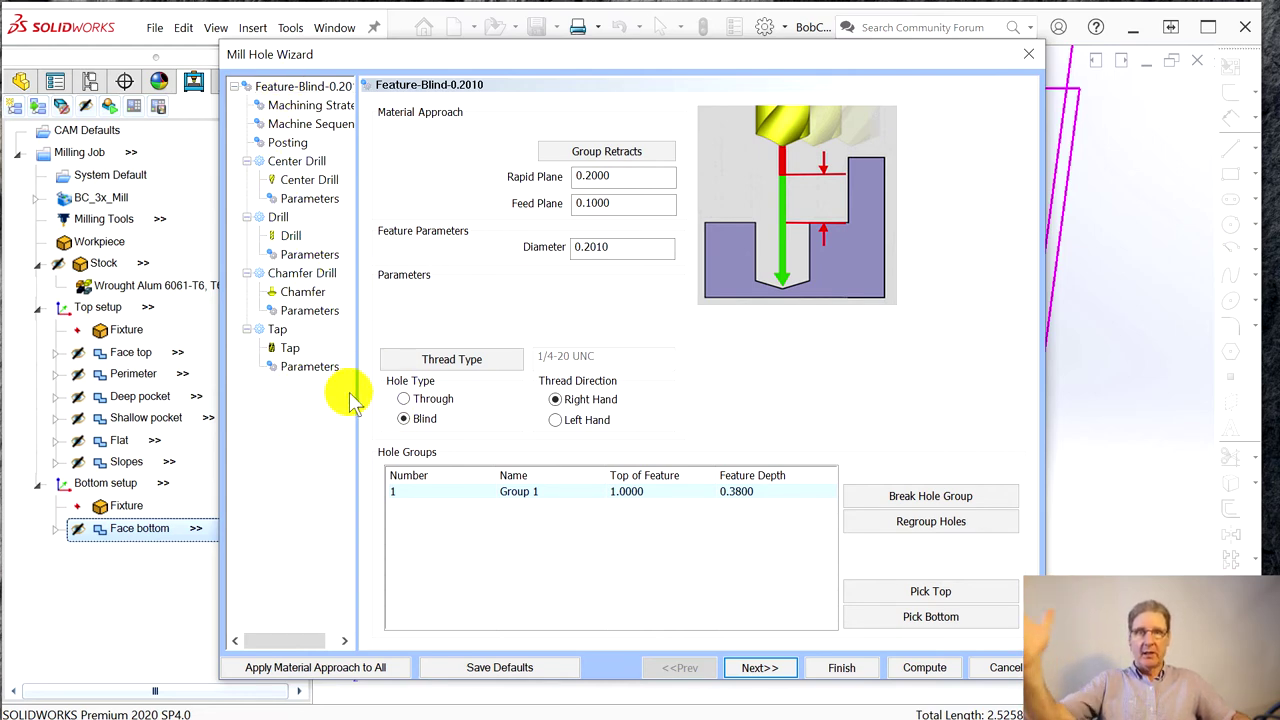
click(759, 667)
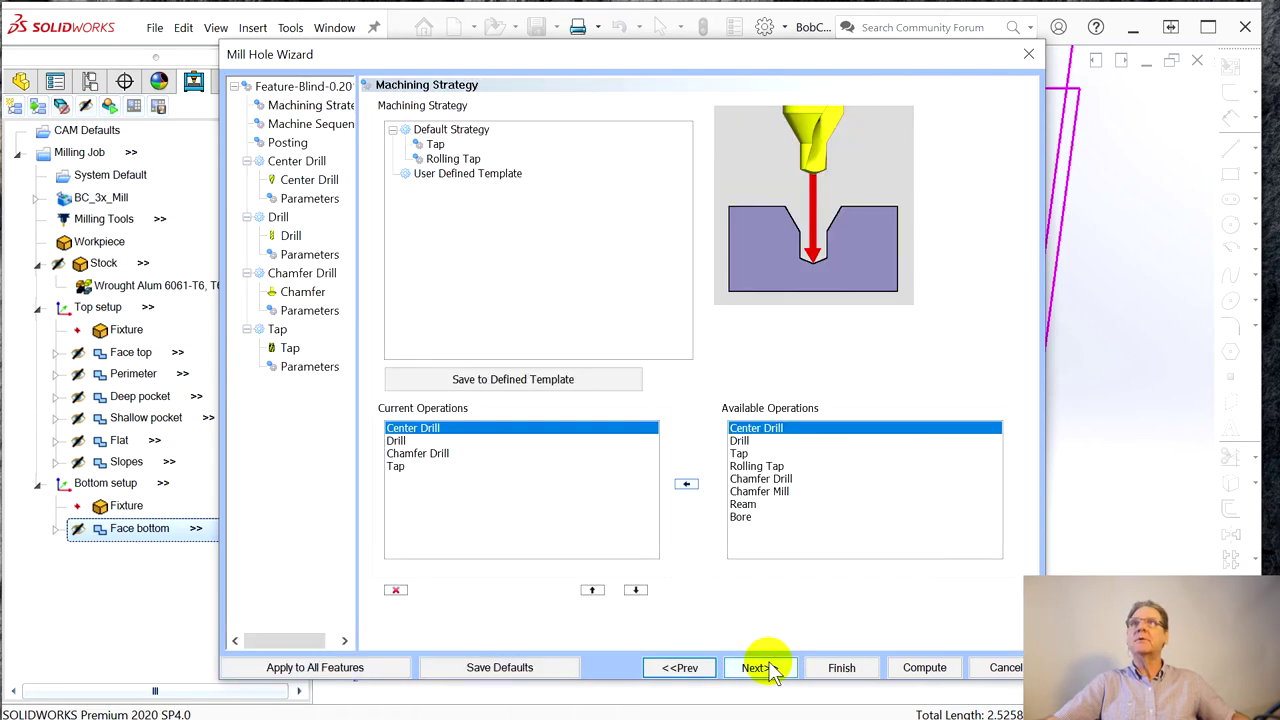
click(436, 458)
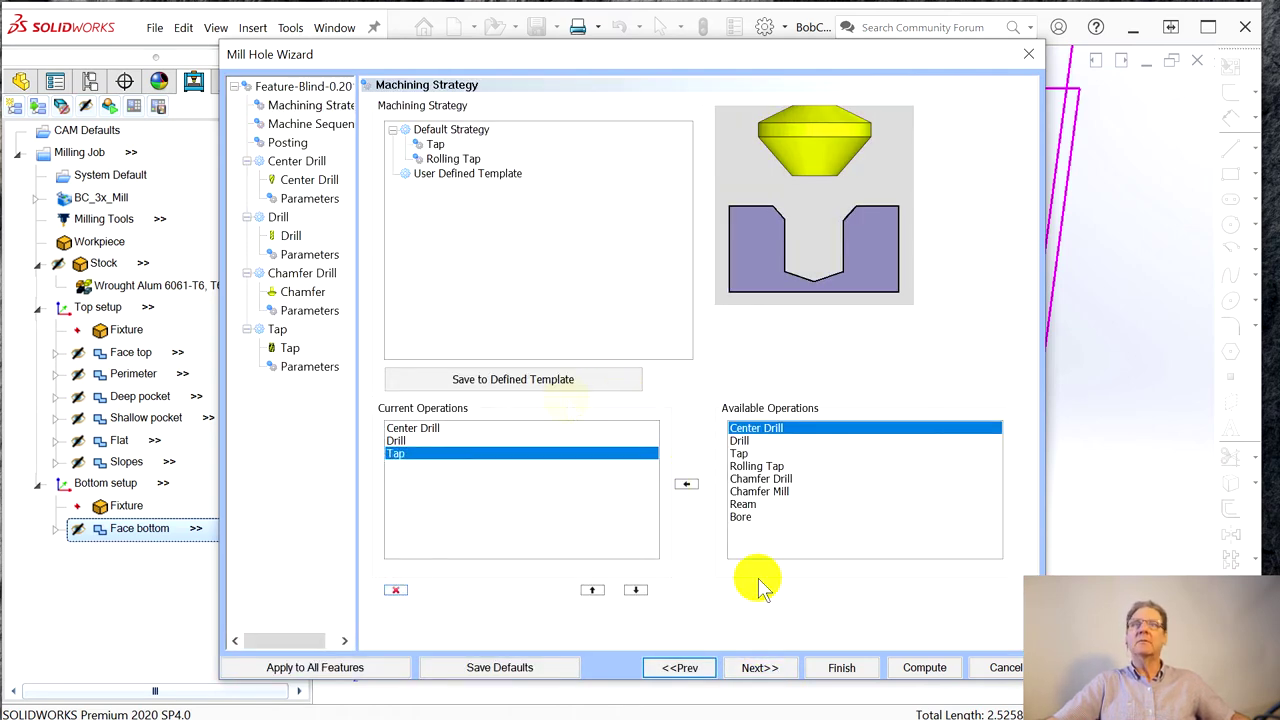
click(770, 668)
click(770, 668)
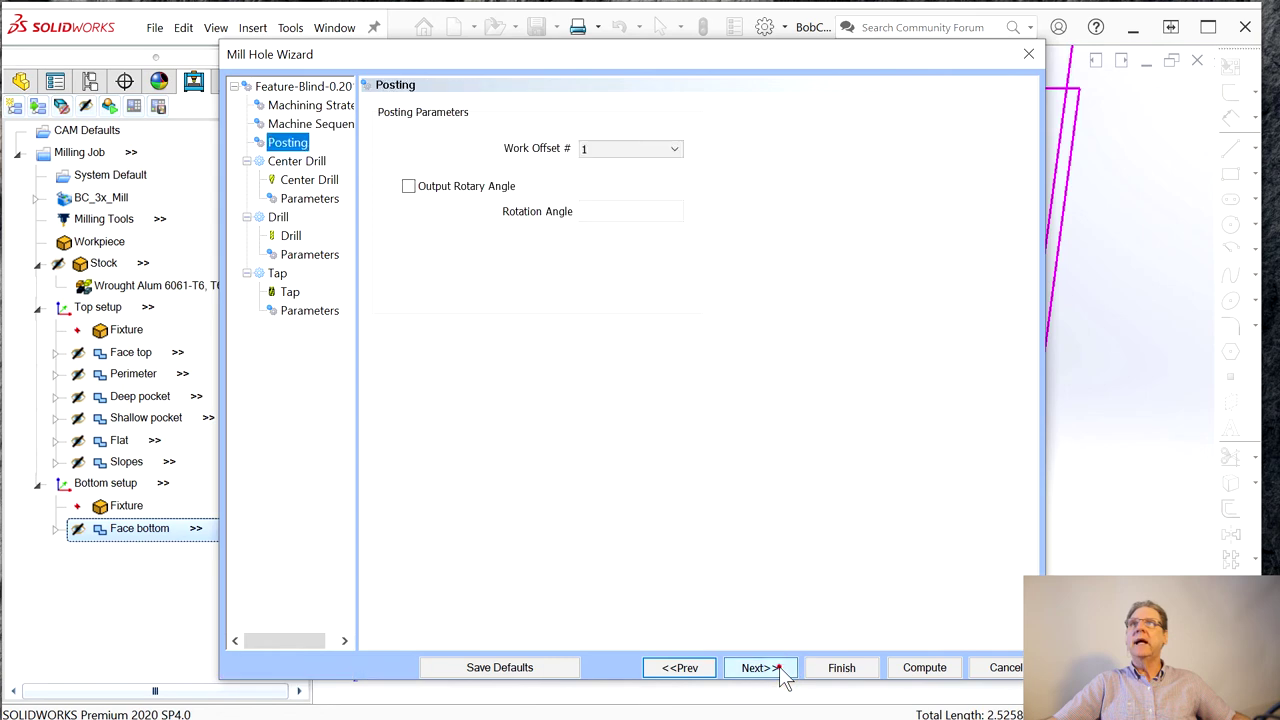
click(779, 668)
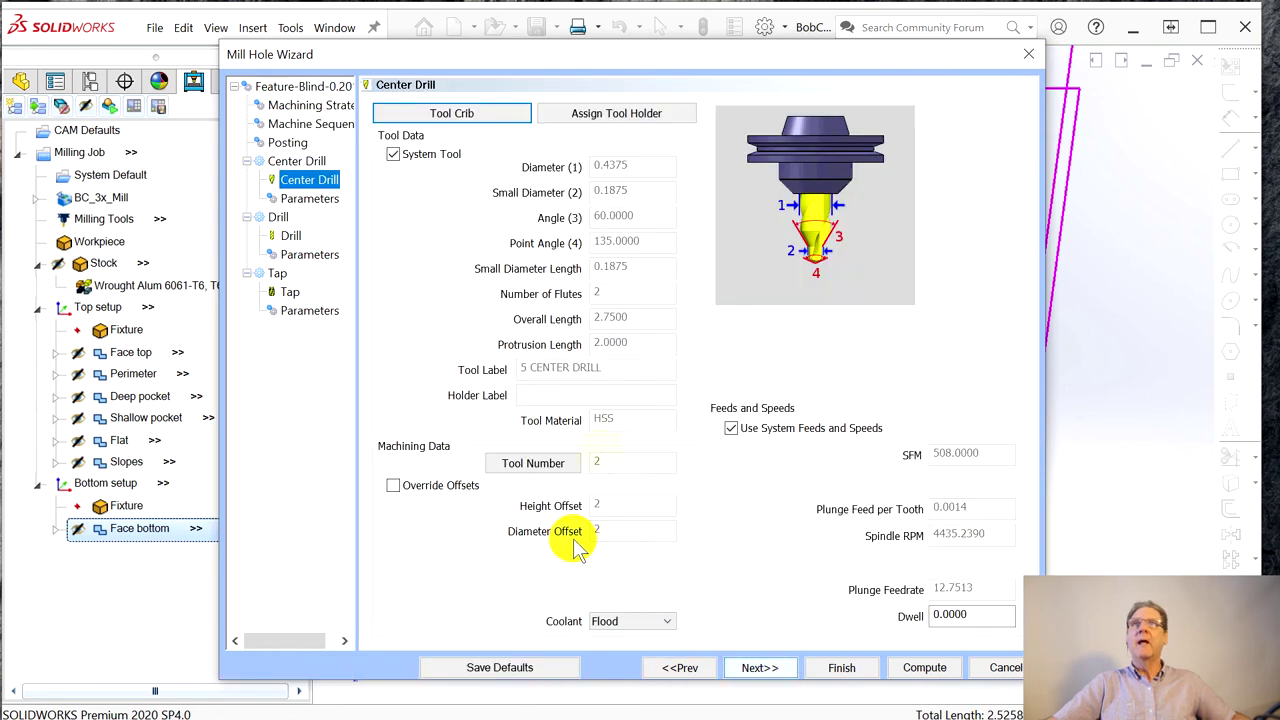
- Add the 0.25 in 3 CENTER DRILL from the tool library to the crib and assign it to the center drill operation
click(455, 115)
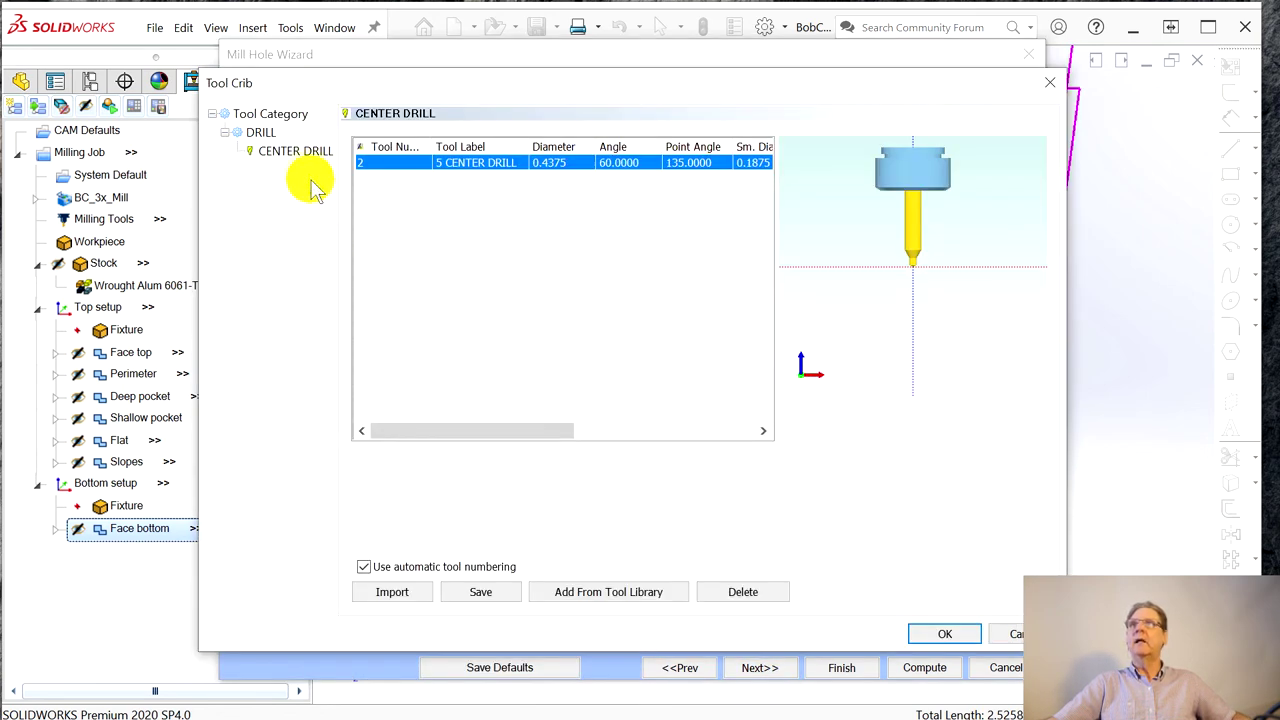
click(600, 591)
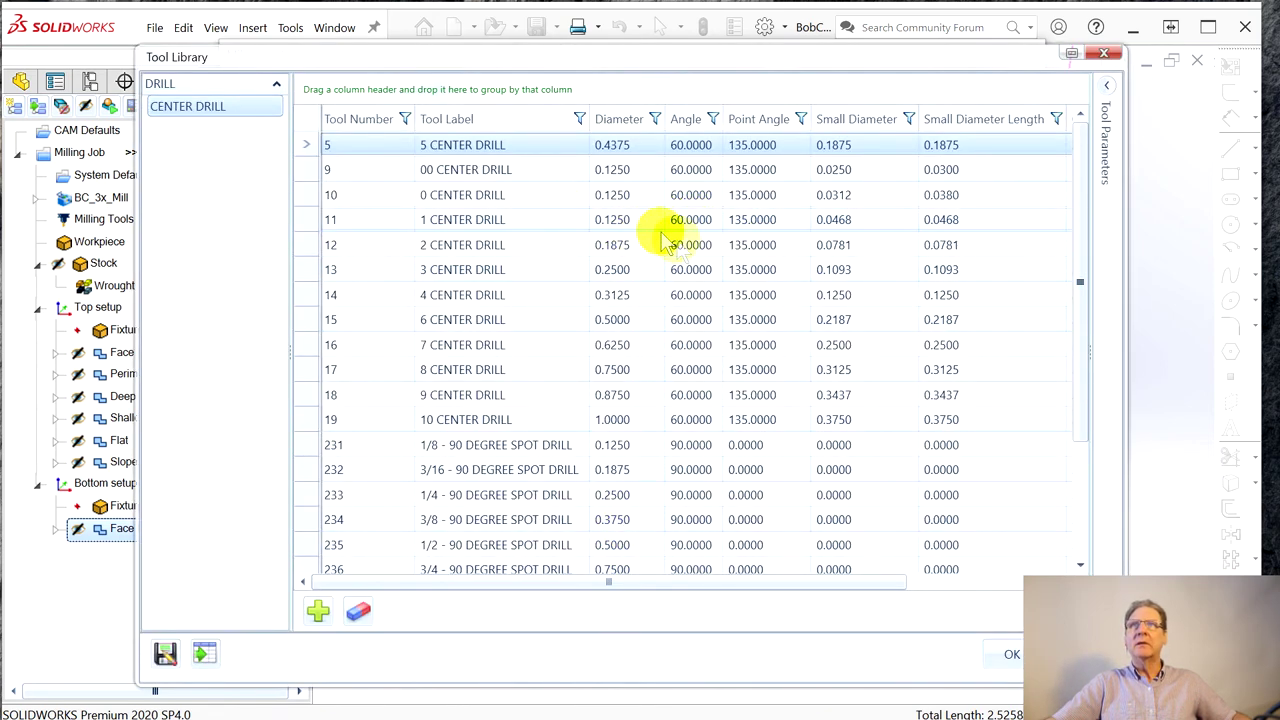
click(607, 270)
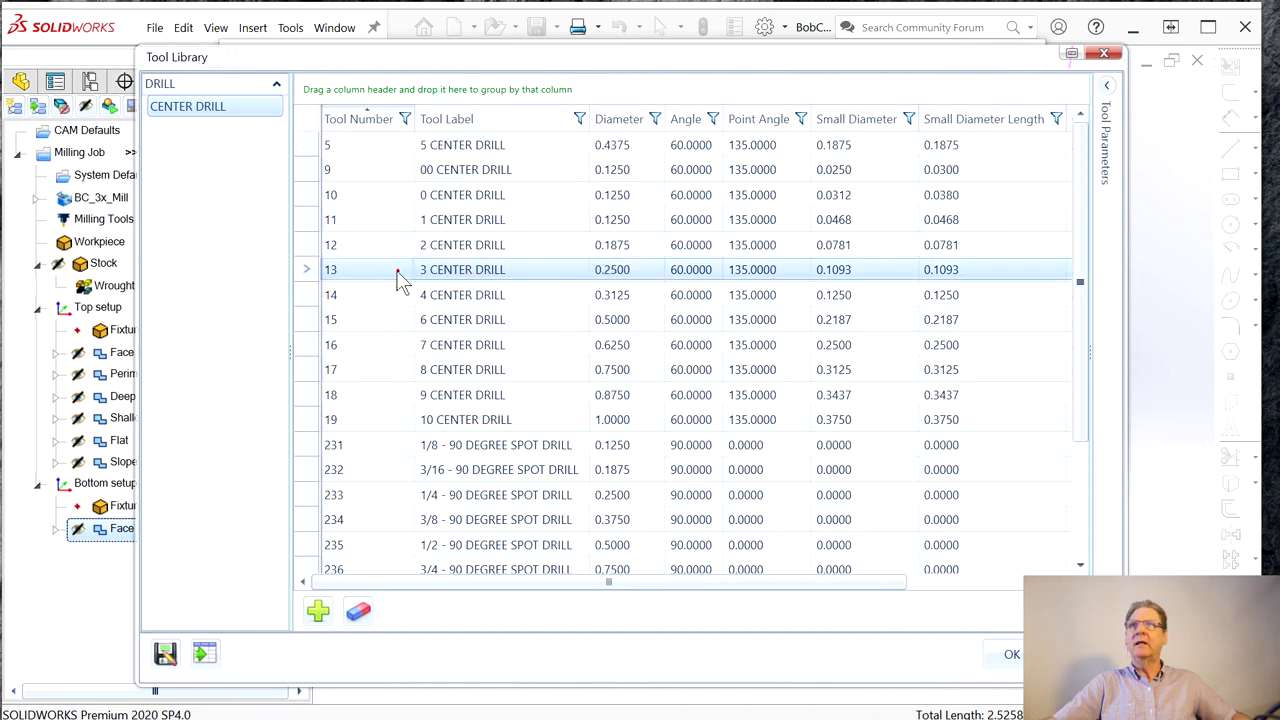
click(1013, 655)
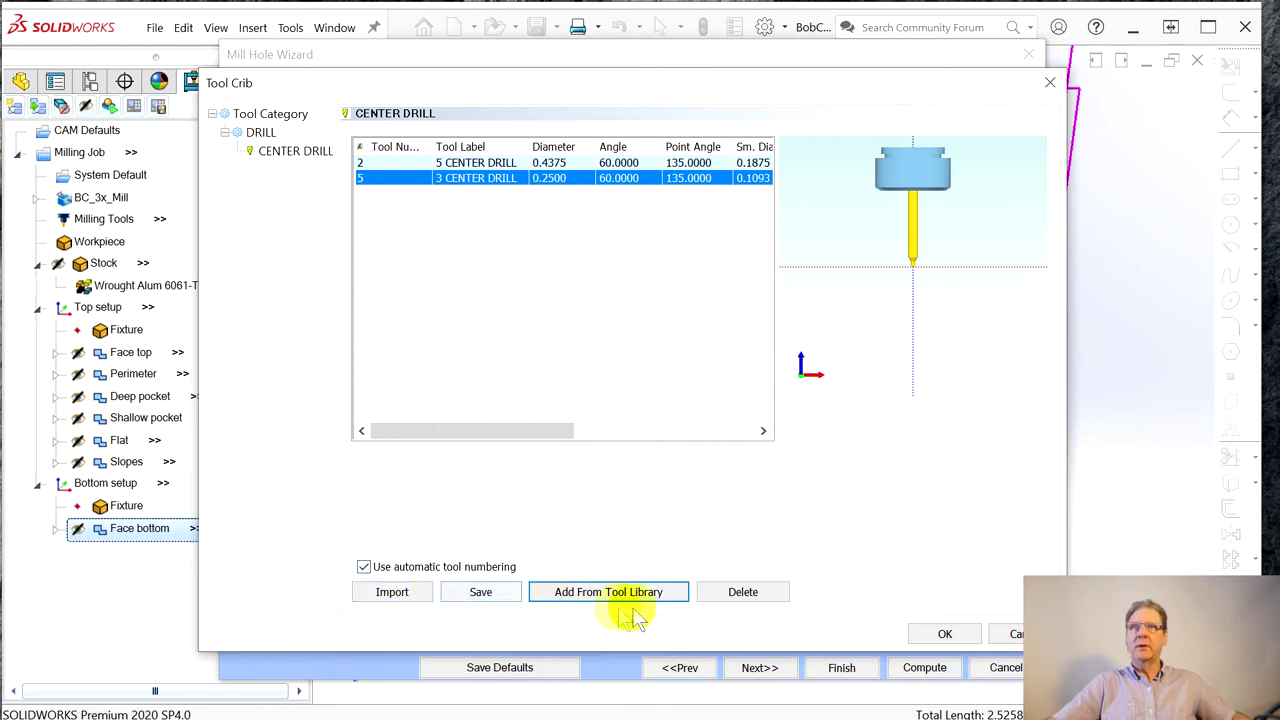
click(942, 633)
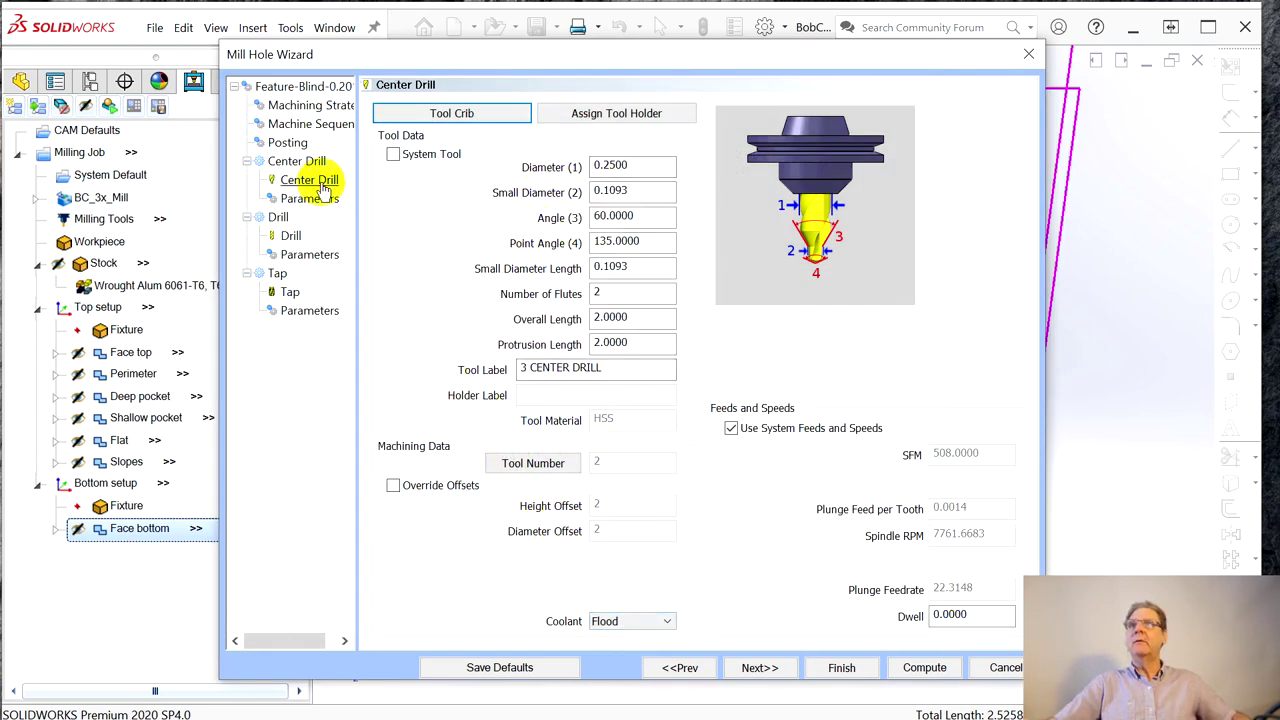
- Set the center drill operation's depth to 0.2 in
click(758, 677)
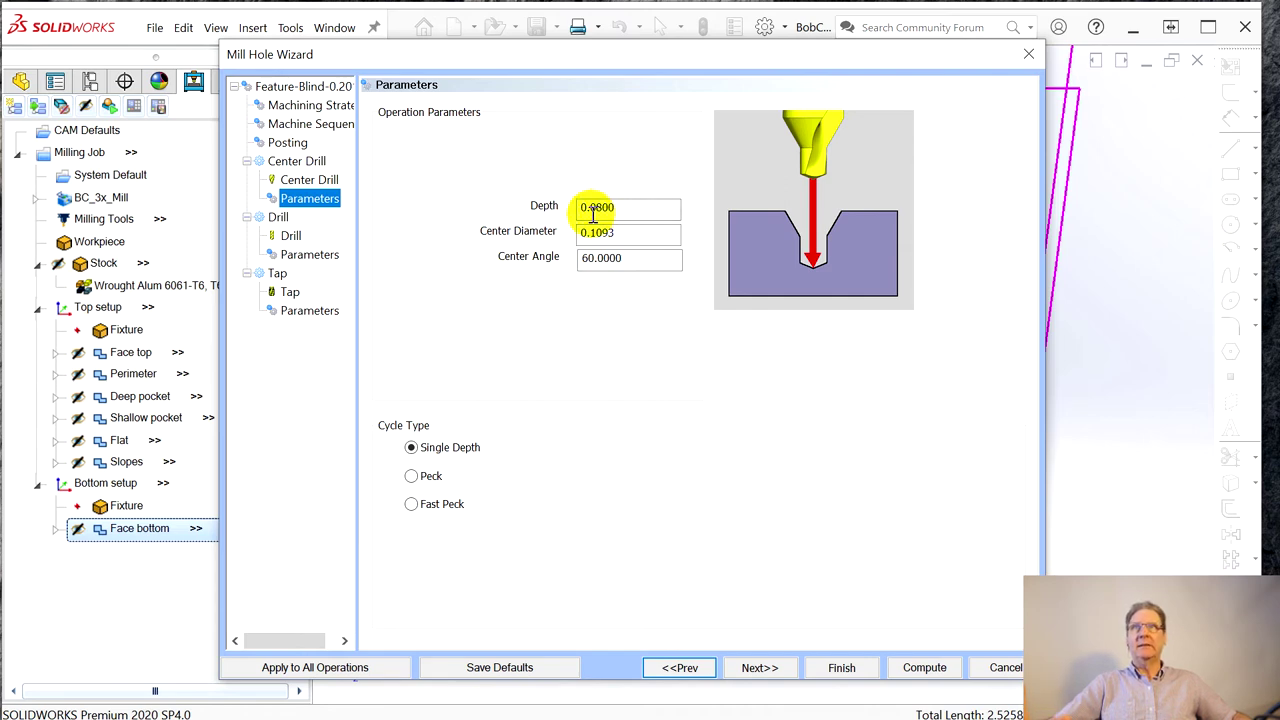
drag(592, 210, 629, 206)
text(2)
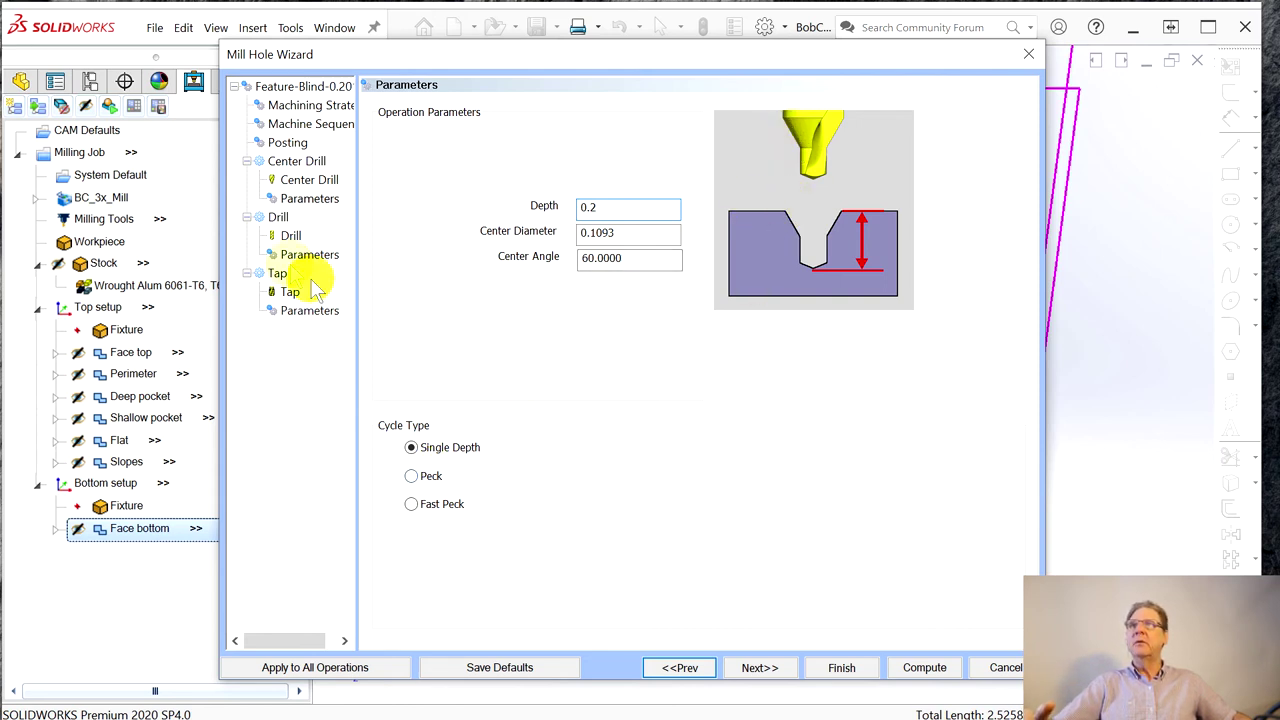
- Keep the system drill for the tapped holes and set the drill operation's cycle type to Peck
click(773, 678)
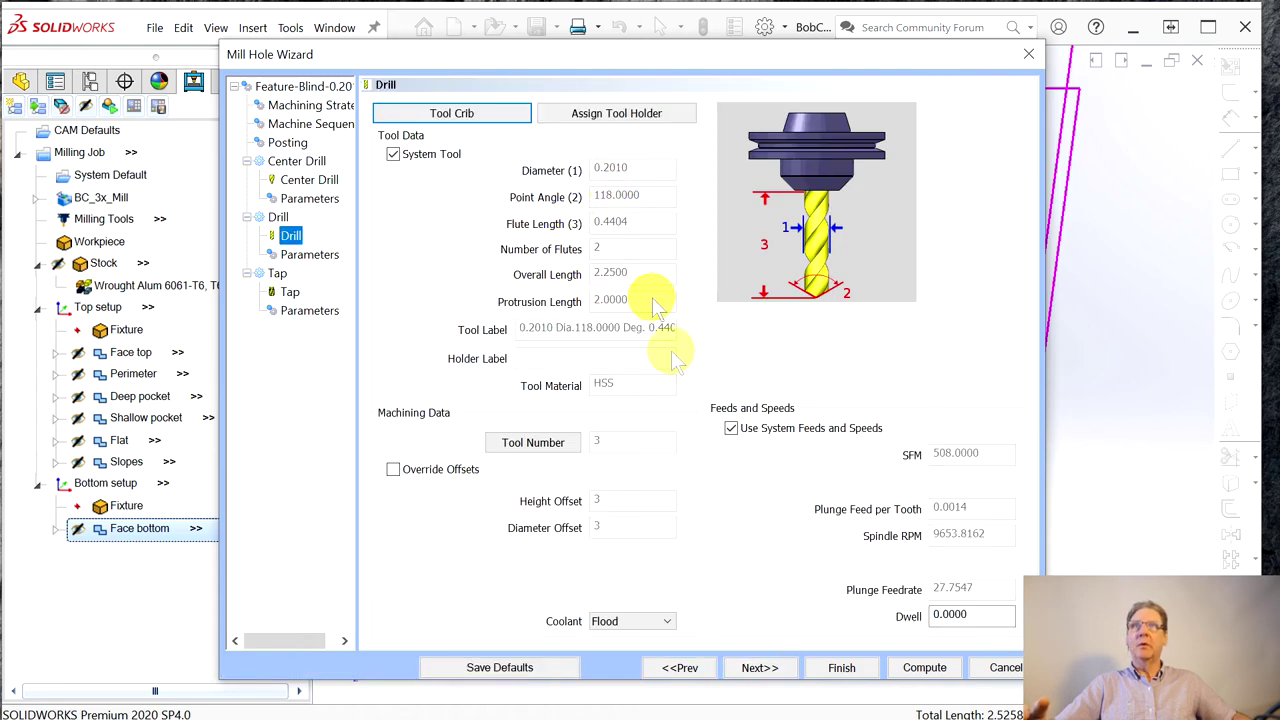
click(762, 671)
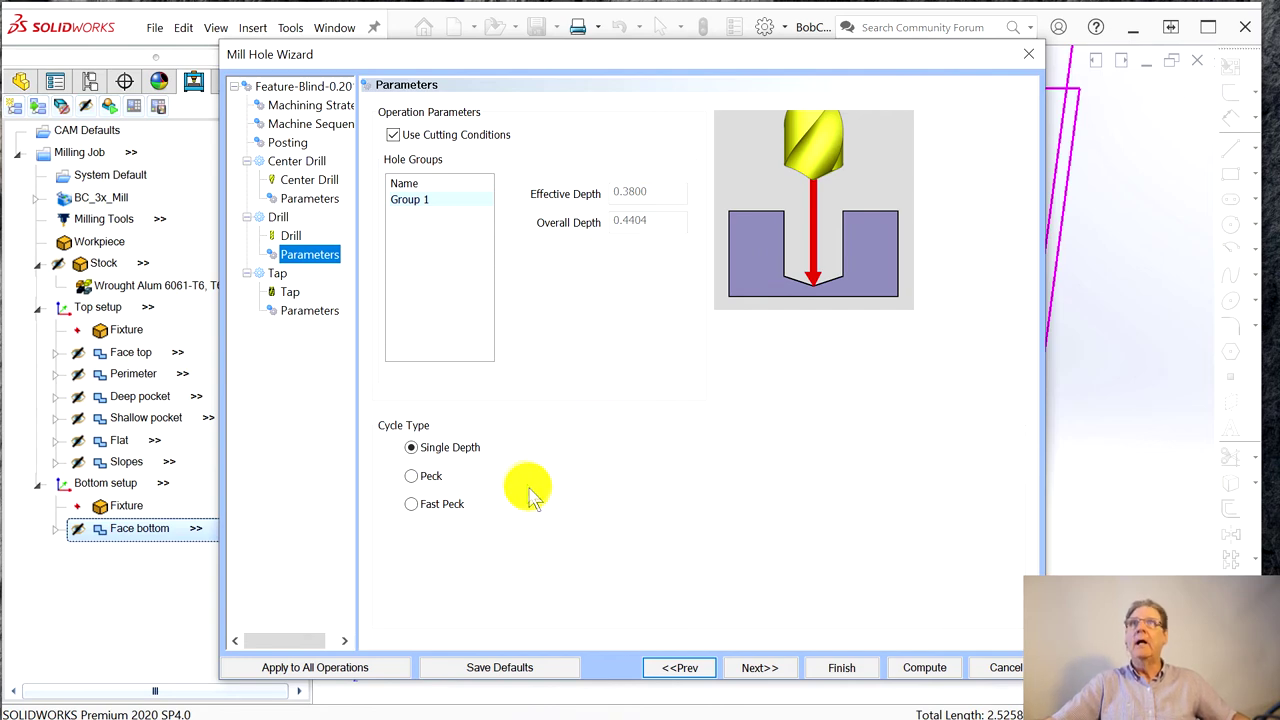
click(411, 476)
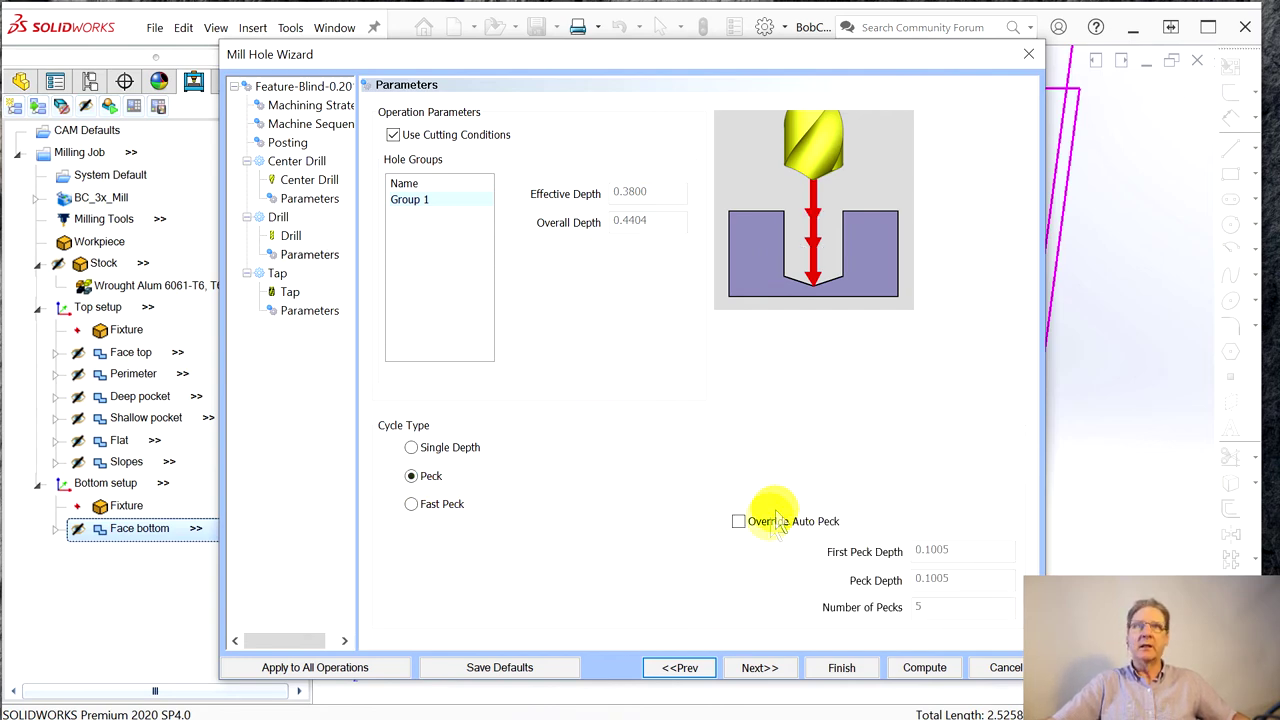
- Override the tap's cutting conditions with an overall depth of 0.37 in and compute the tapped-hole toolpaths
click(762, 670)
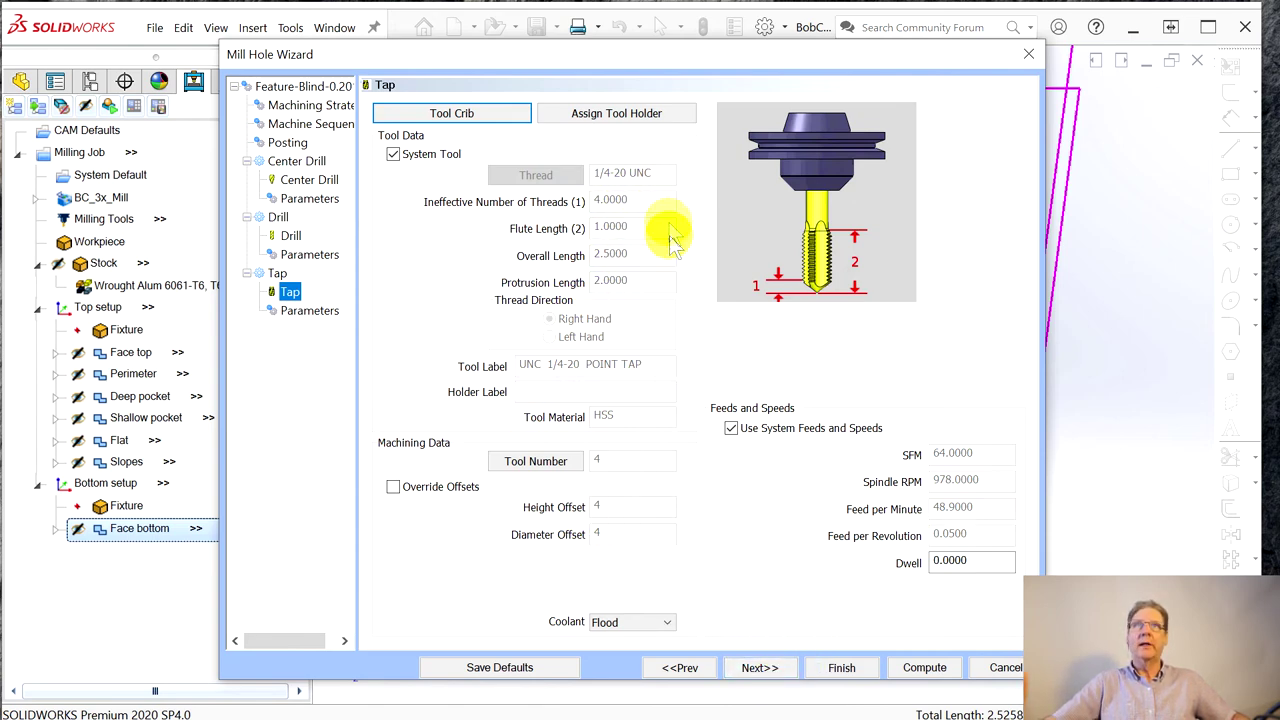
click(760, 668)
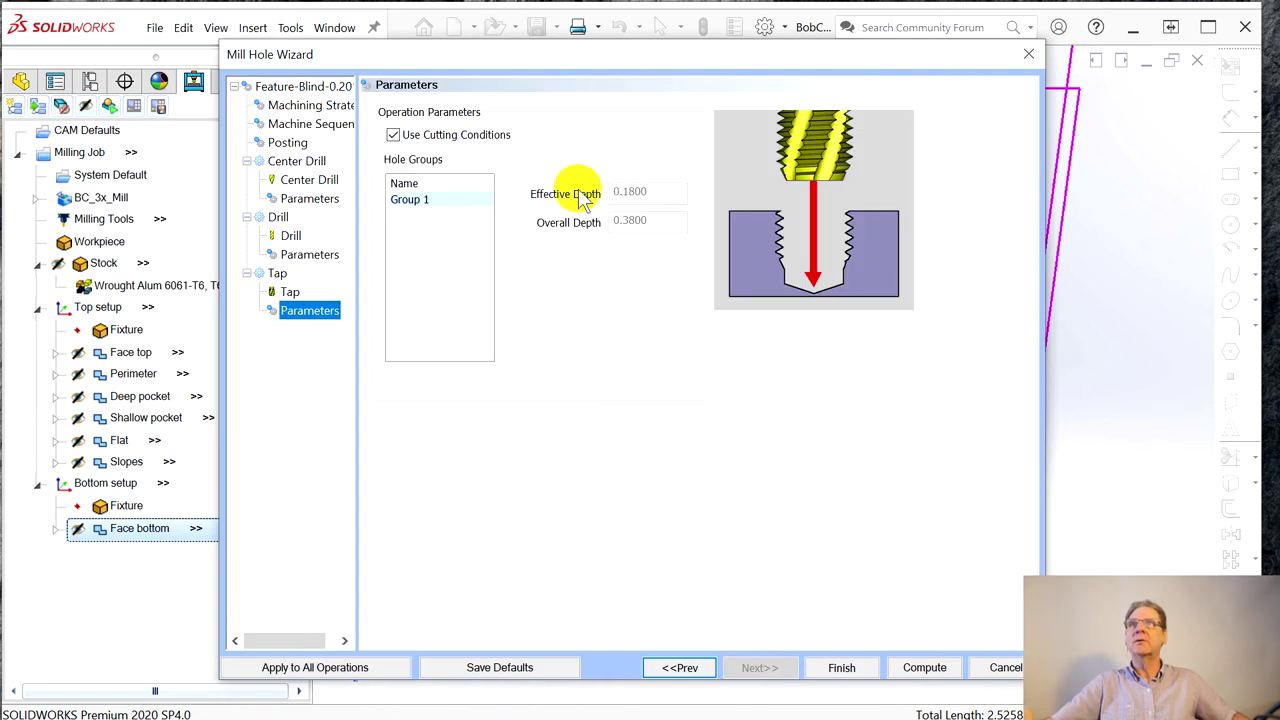
click(394, 134)
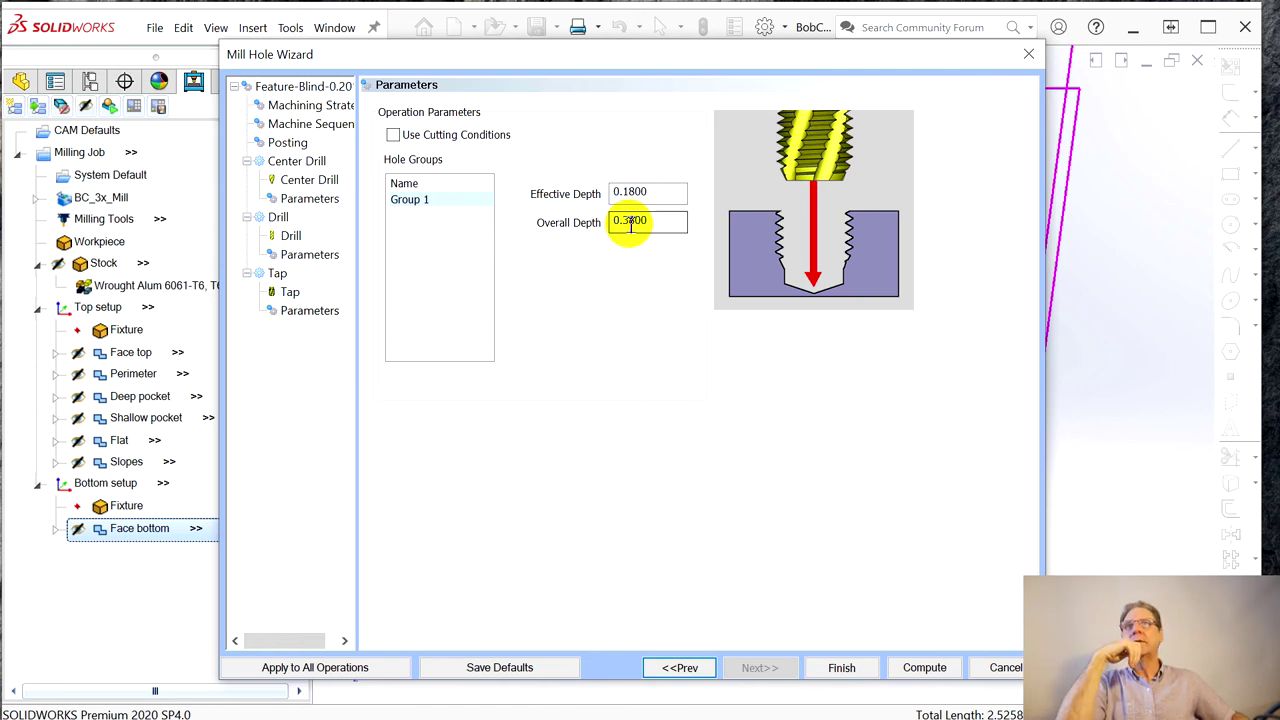
click(630, 226)
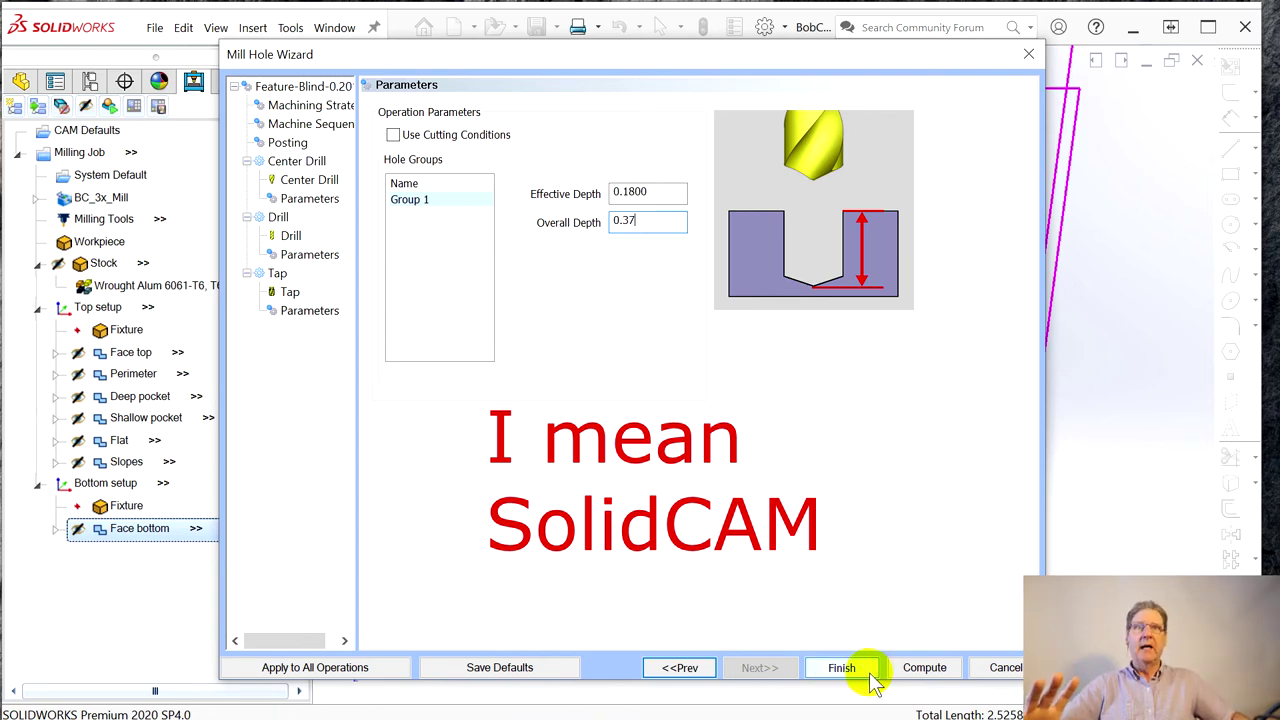
click(924, 667)
click(842, 668)
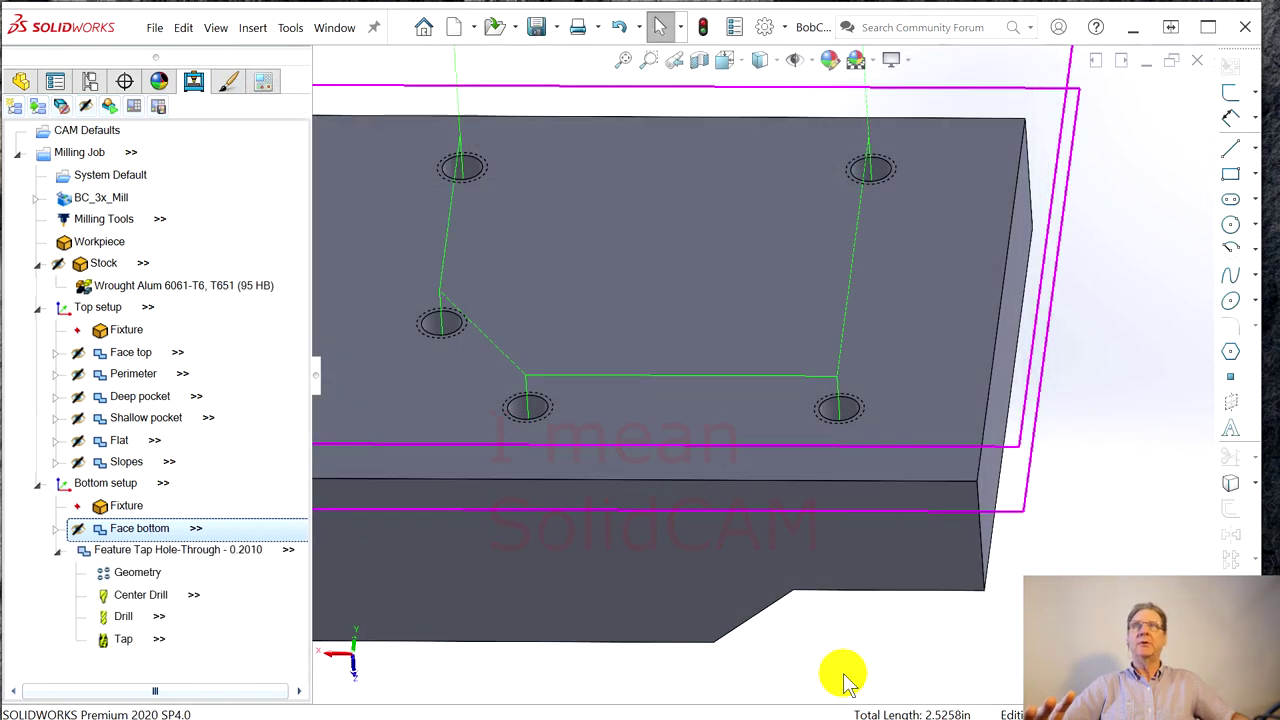
- Rename the new tap hole feature as Tapped holes and blank its toolpath
click(250, 552)
click(56, 552)
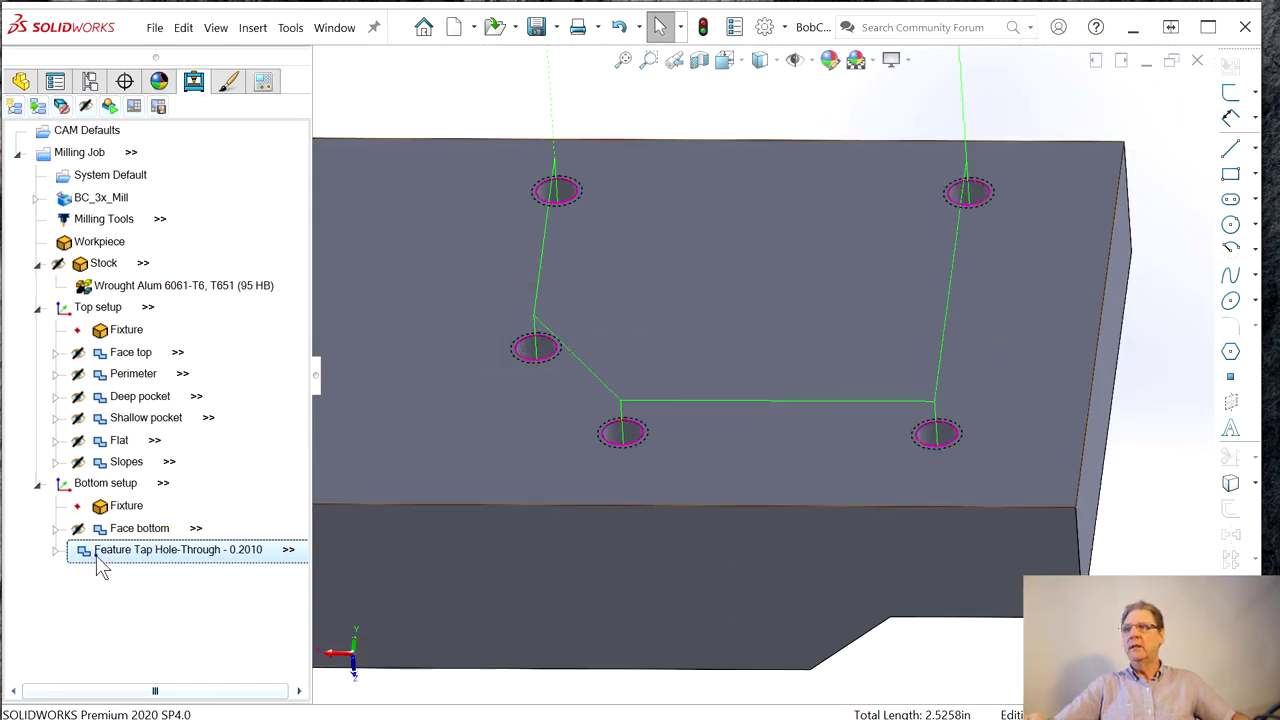
right_click(96, 553)
click(160, 651)
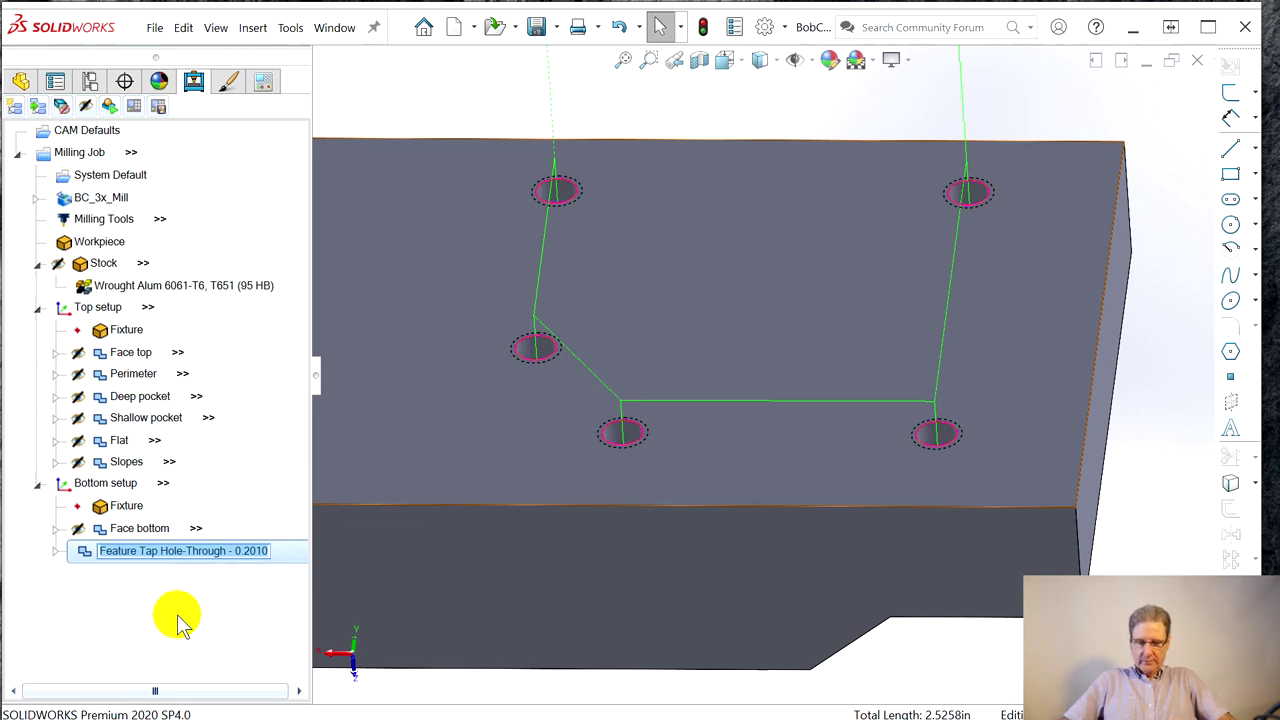
text(Tapped)
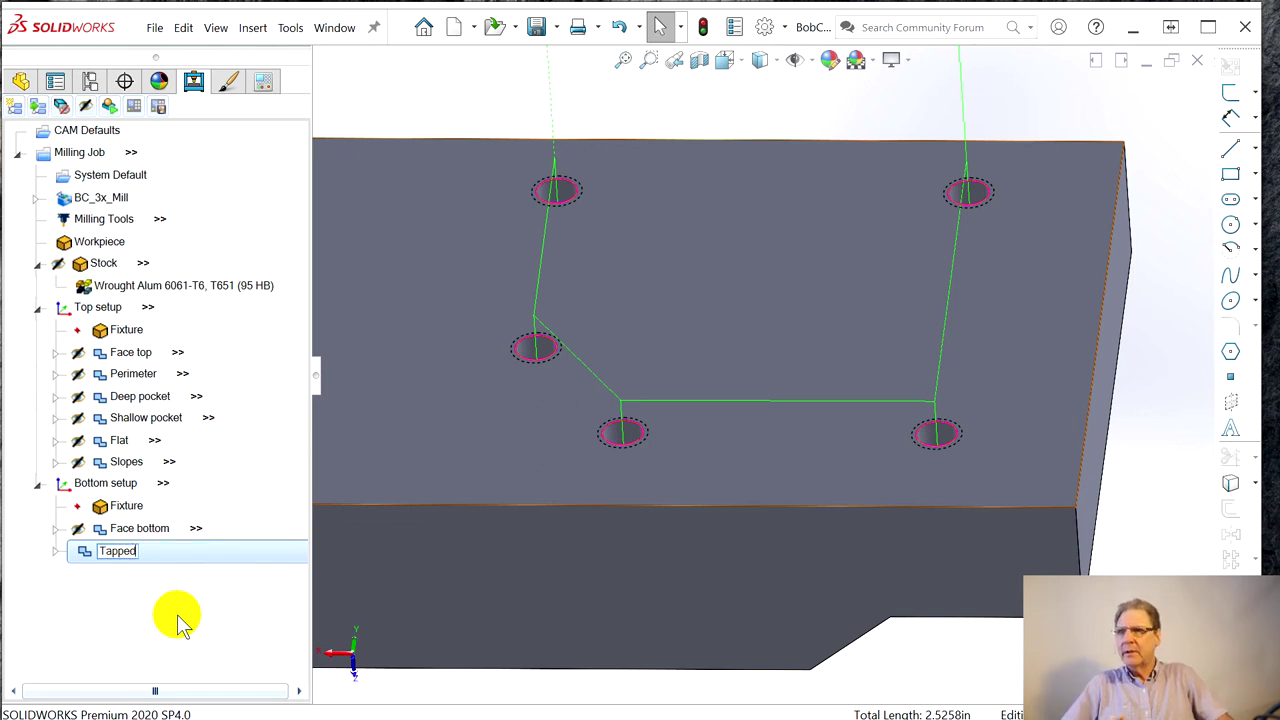
text( holes)
key(Return)
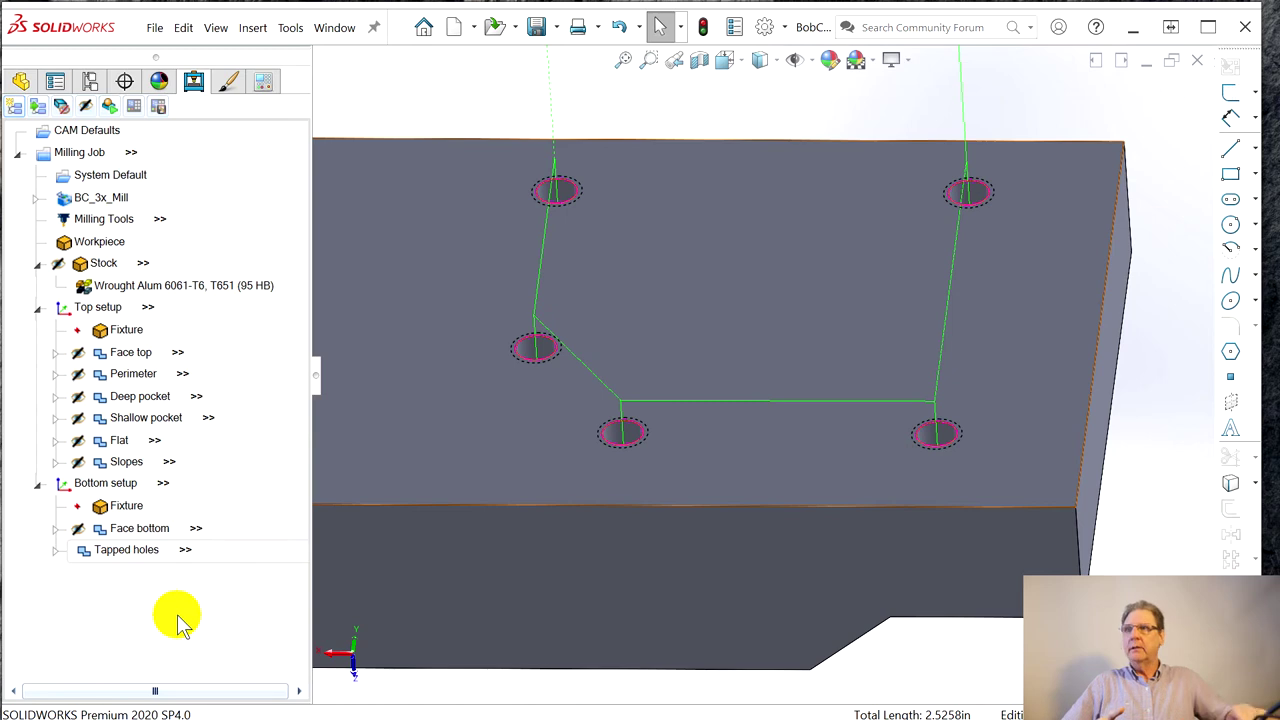
right_click(125, 558)
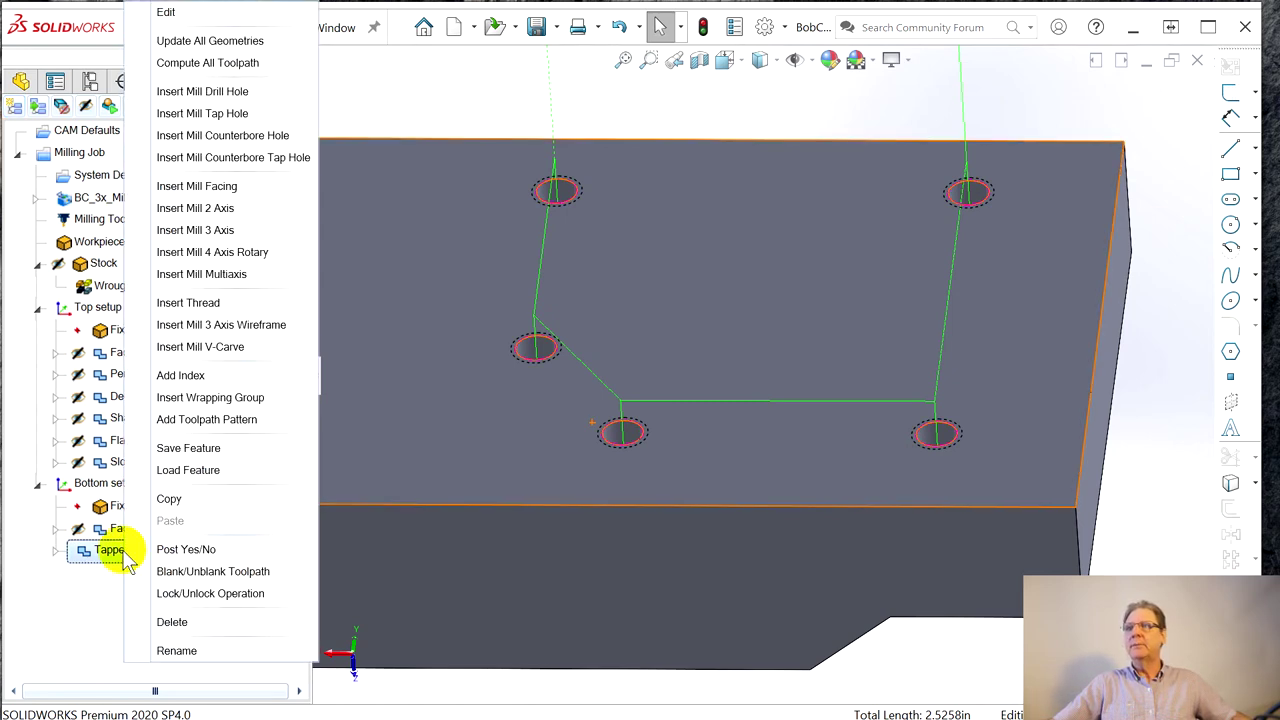
click(200, 576)
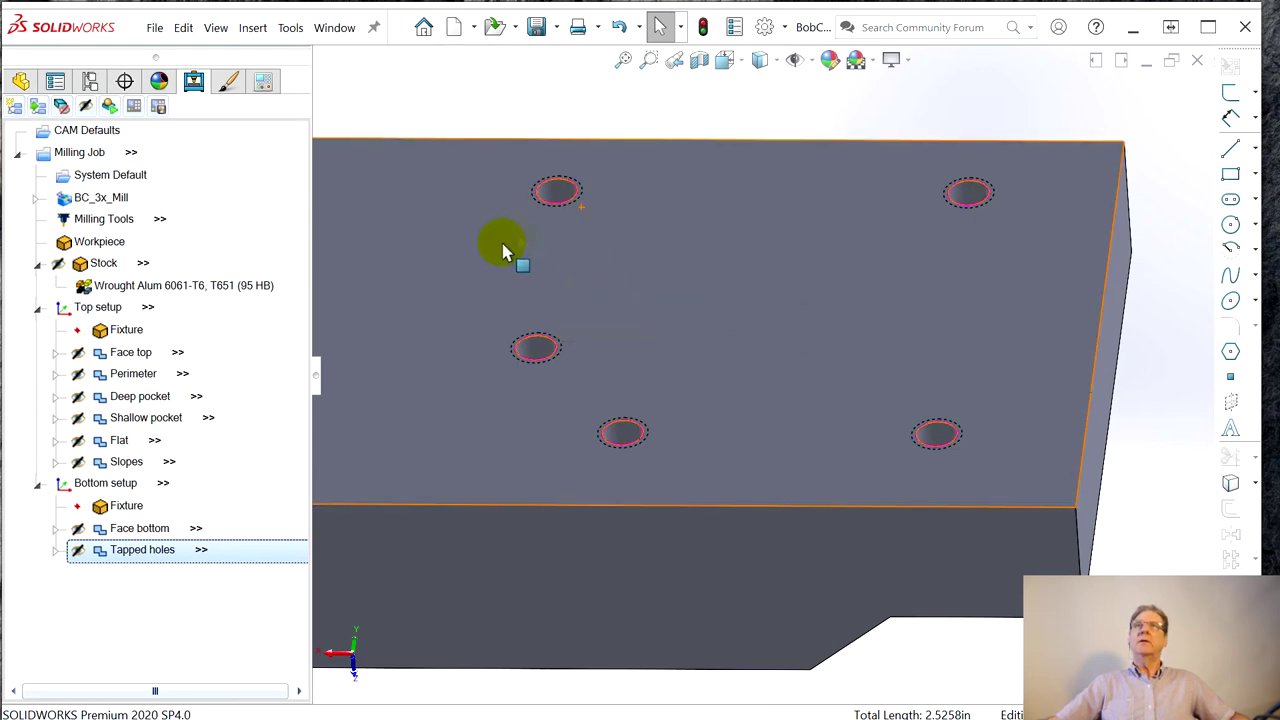
scroll(563, 237, down, 1)
scroll(803, 400, up, 4)
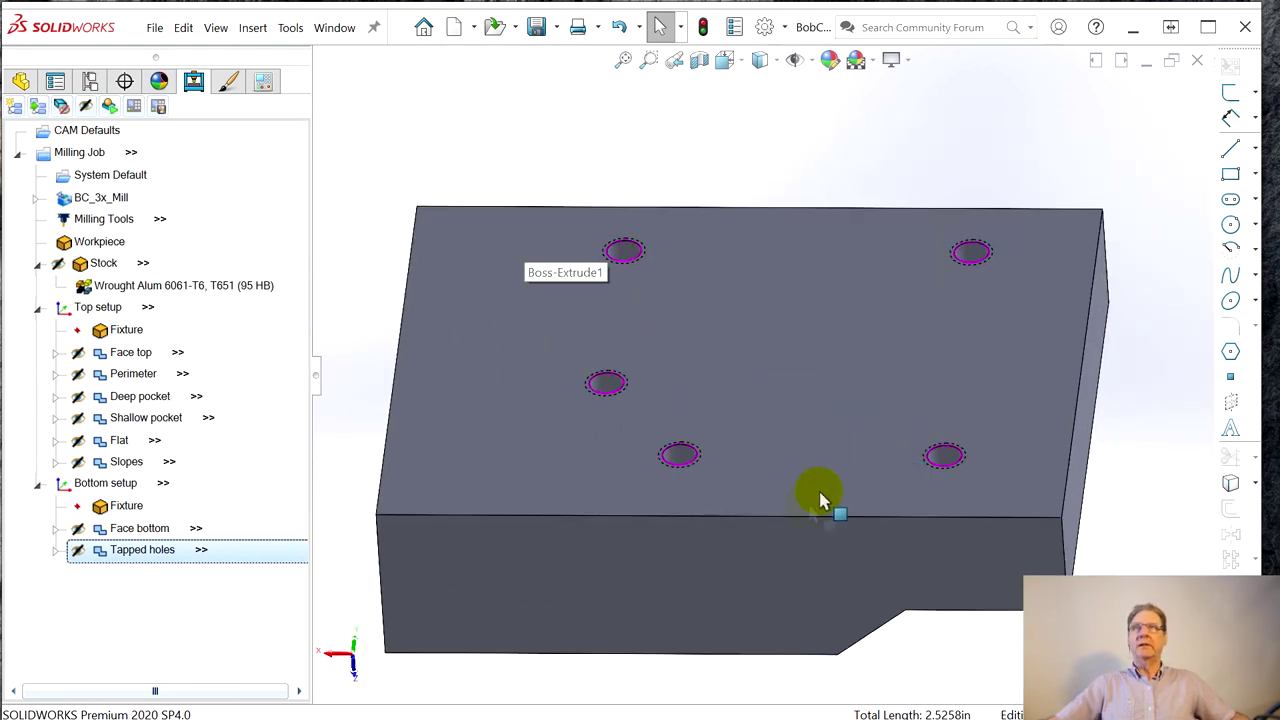
- Run the machining simulation of the milling job, close it and restore the part window
click(257, 418)
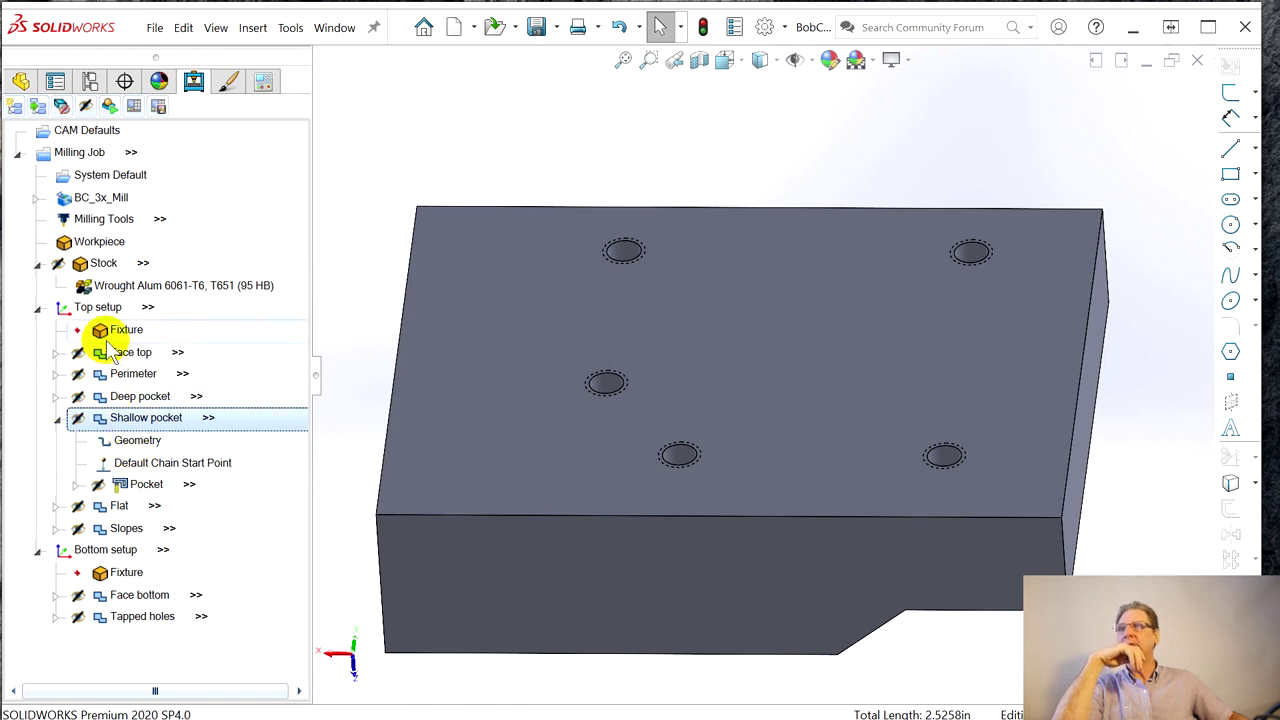
click(108, 106)
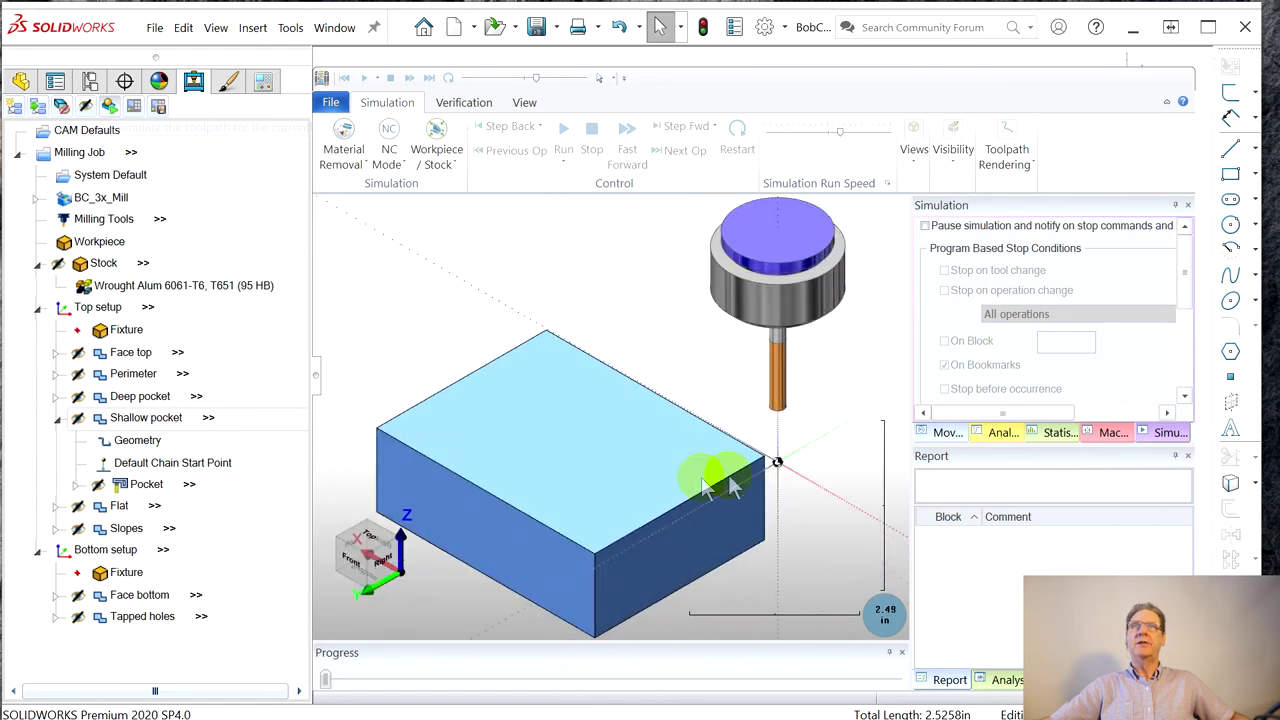
click(627, 128)
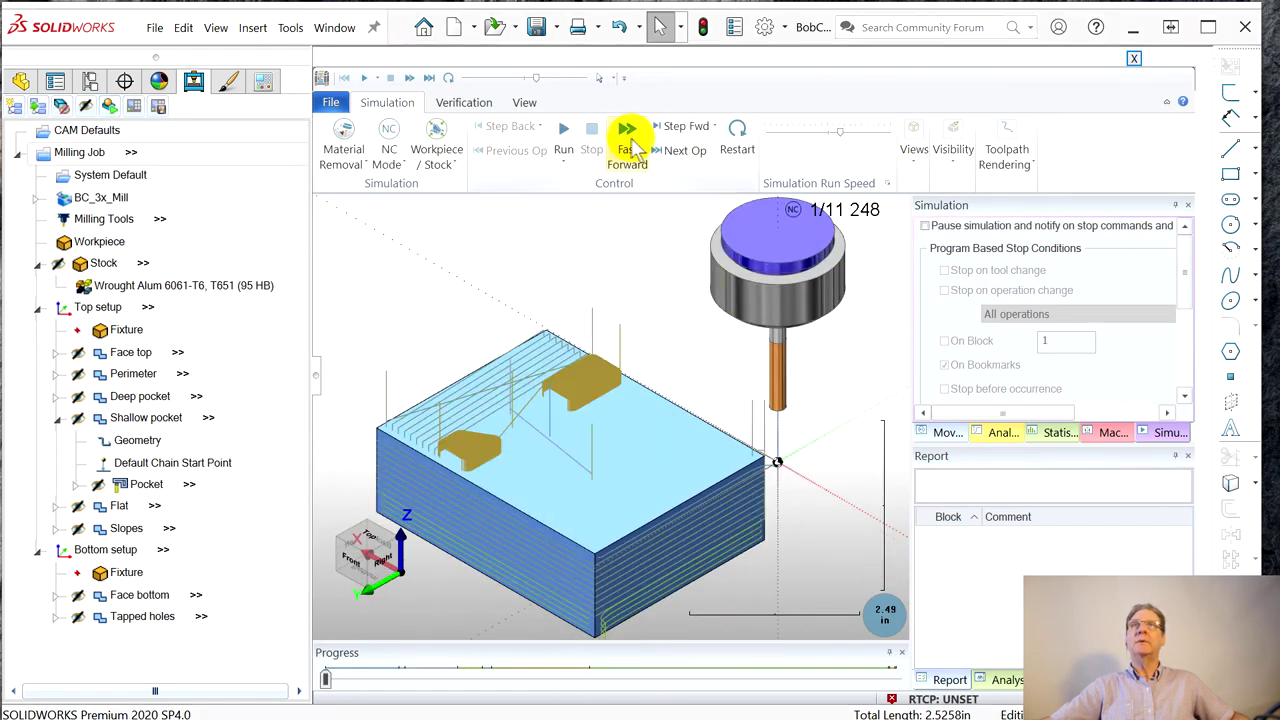
click(555, 135)
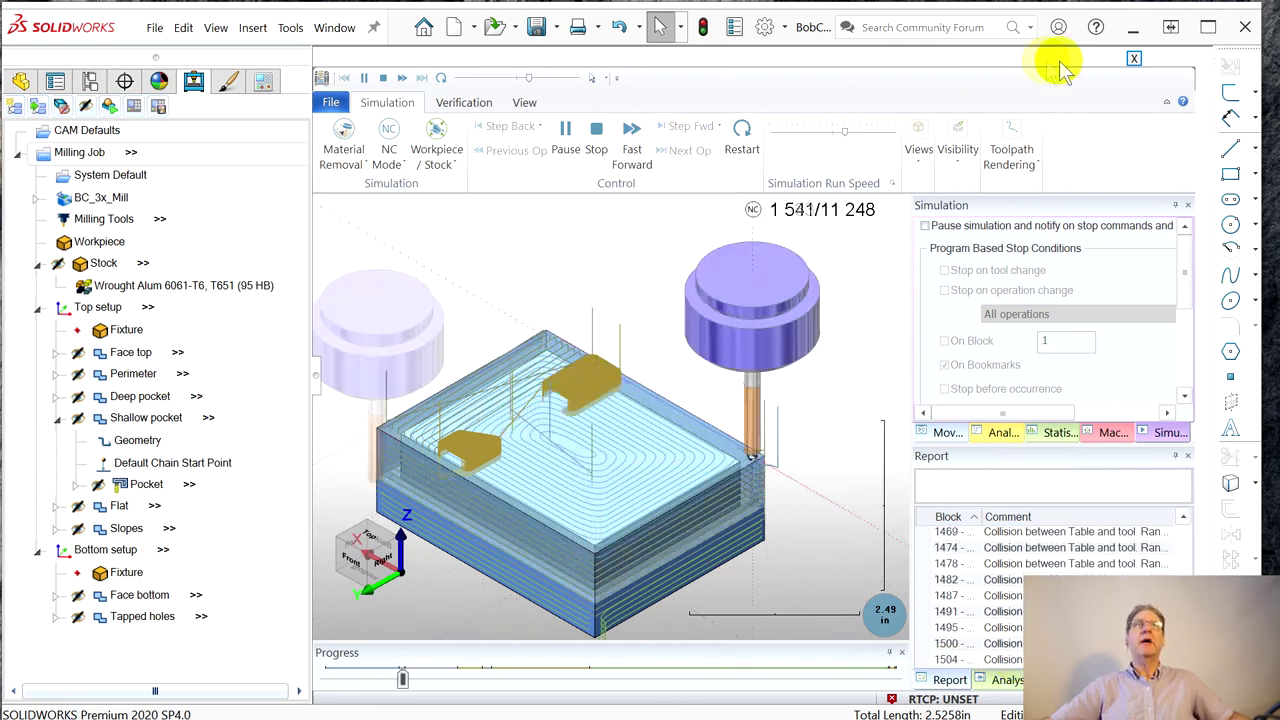
click(1136, 58)
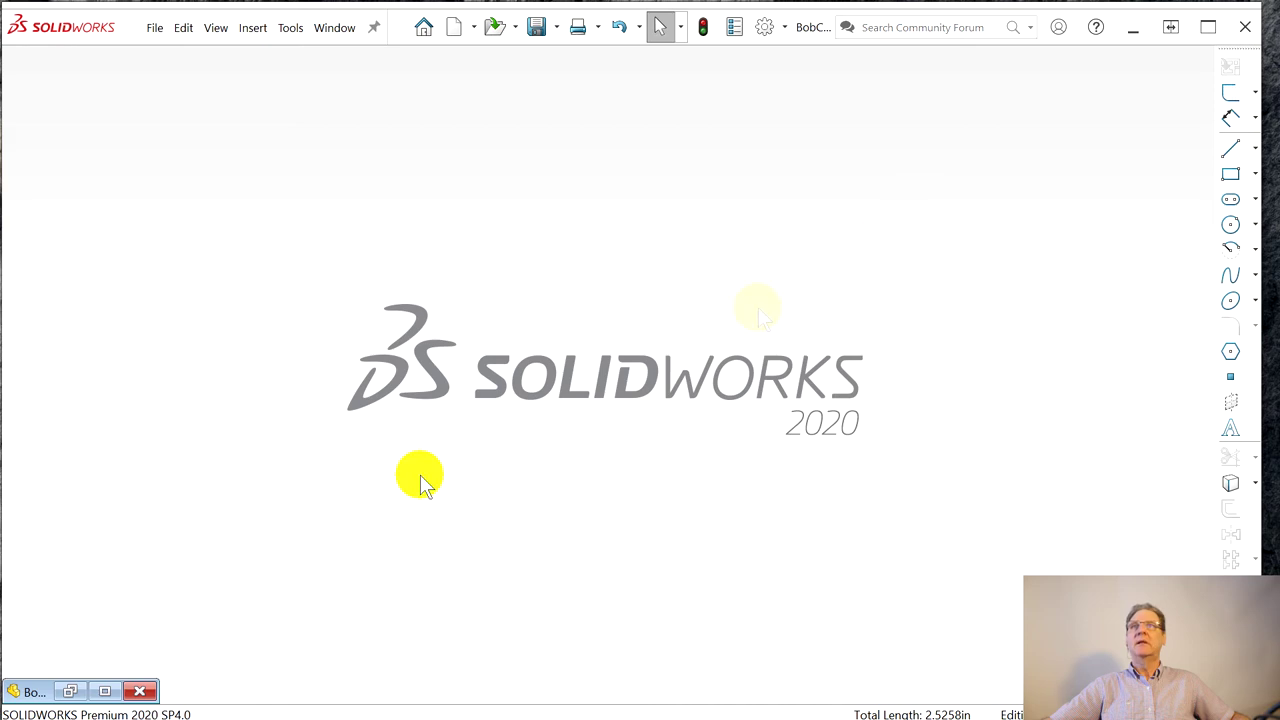
click(104, 691)
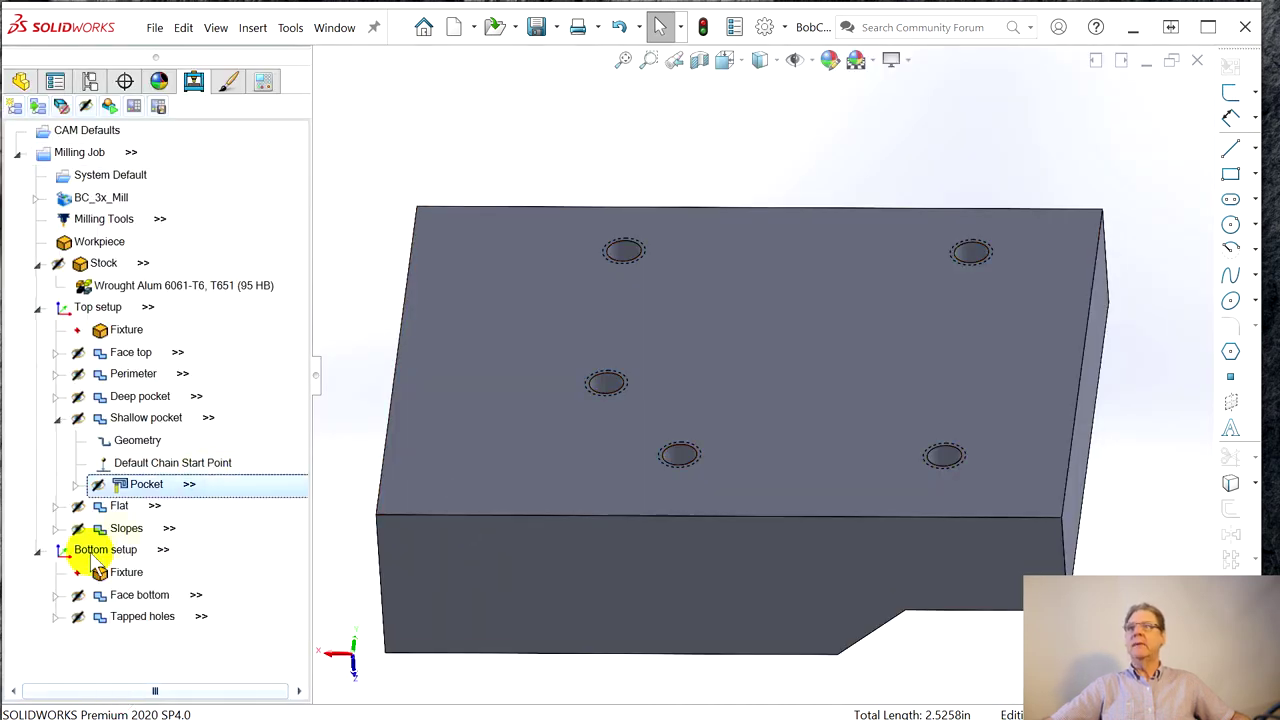
- Set the Top setup's work offset Z to 1.6 in and accept the machine setup
right_click(100, 307)
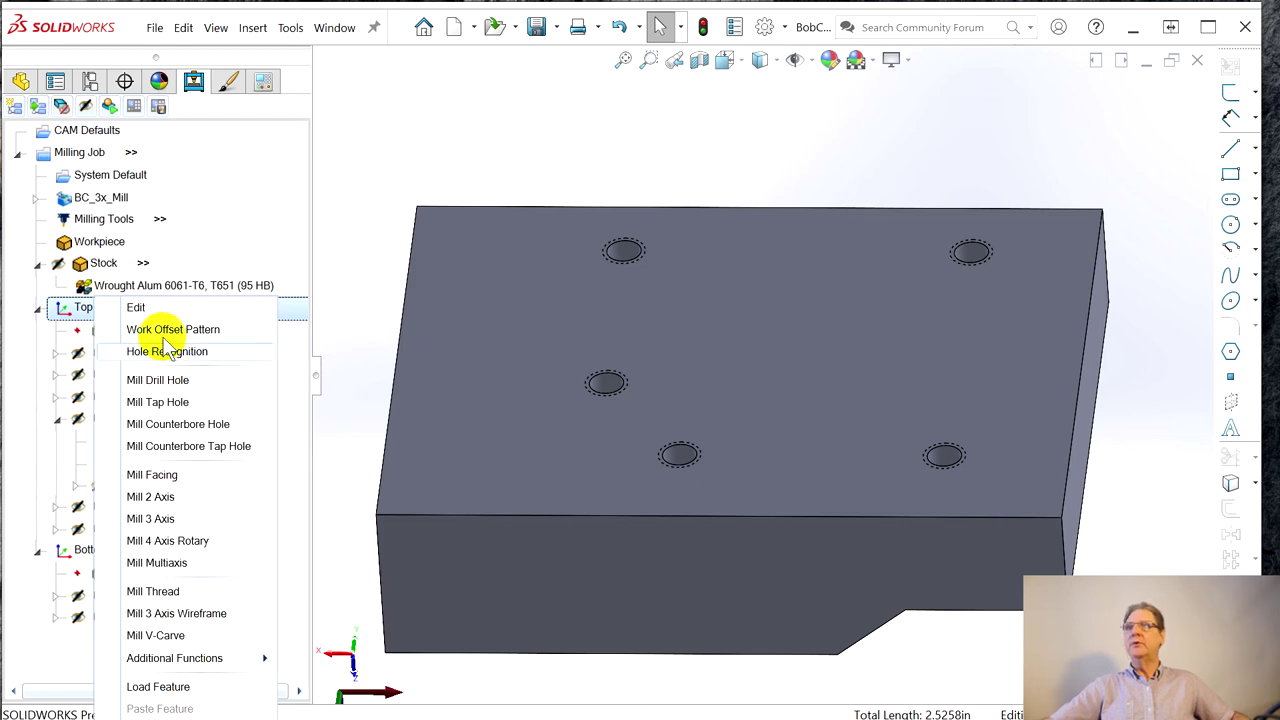
click(160, 308)
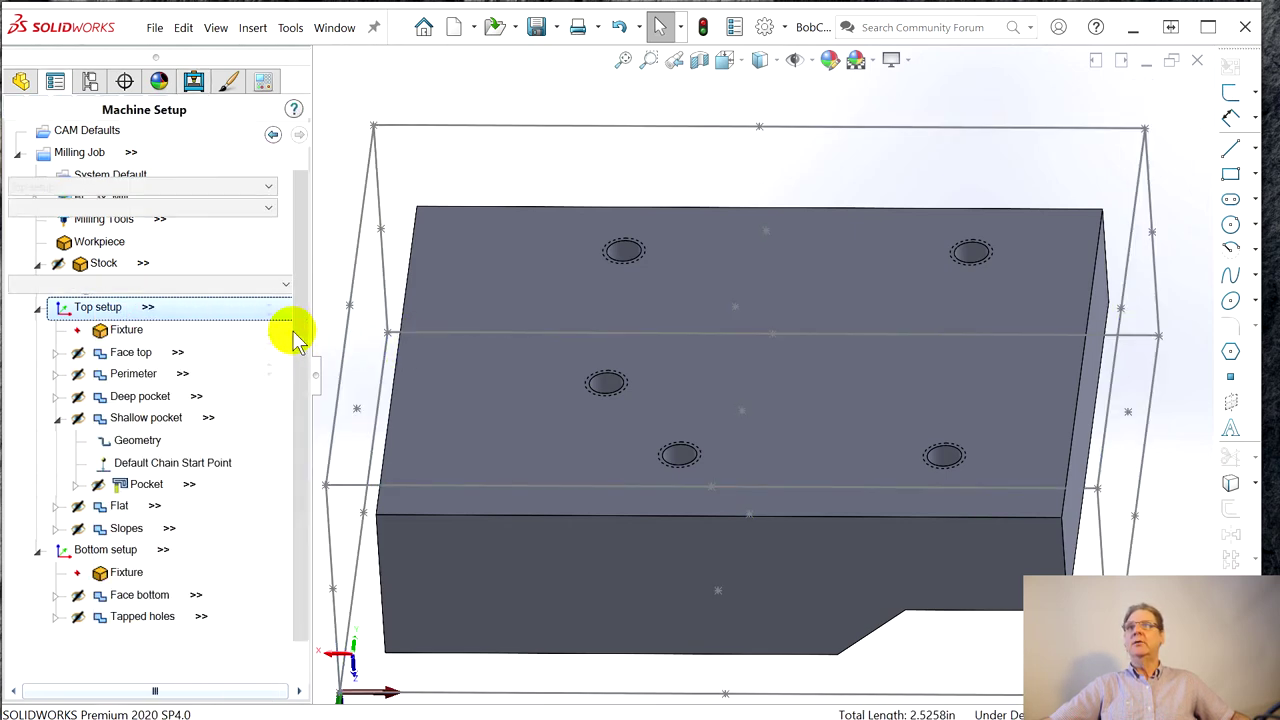
drag(297, 271, 214, 709)
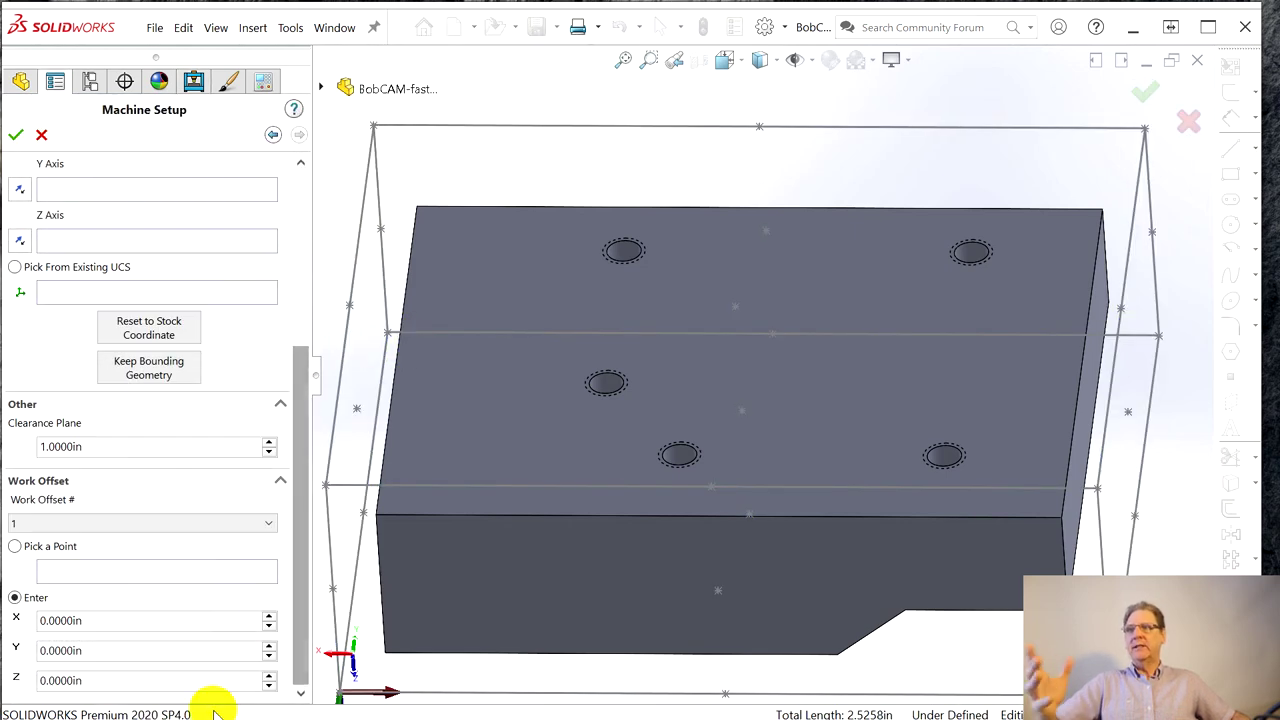
click(269, 676)
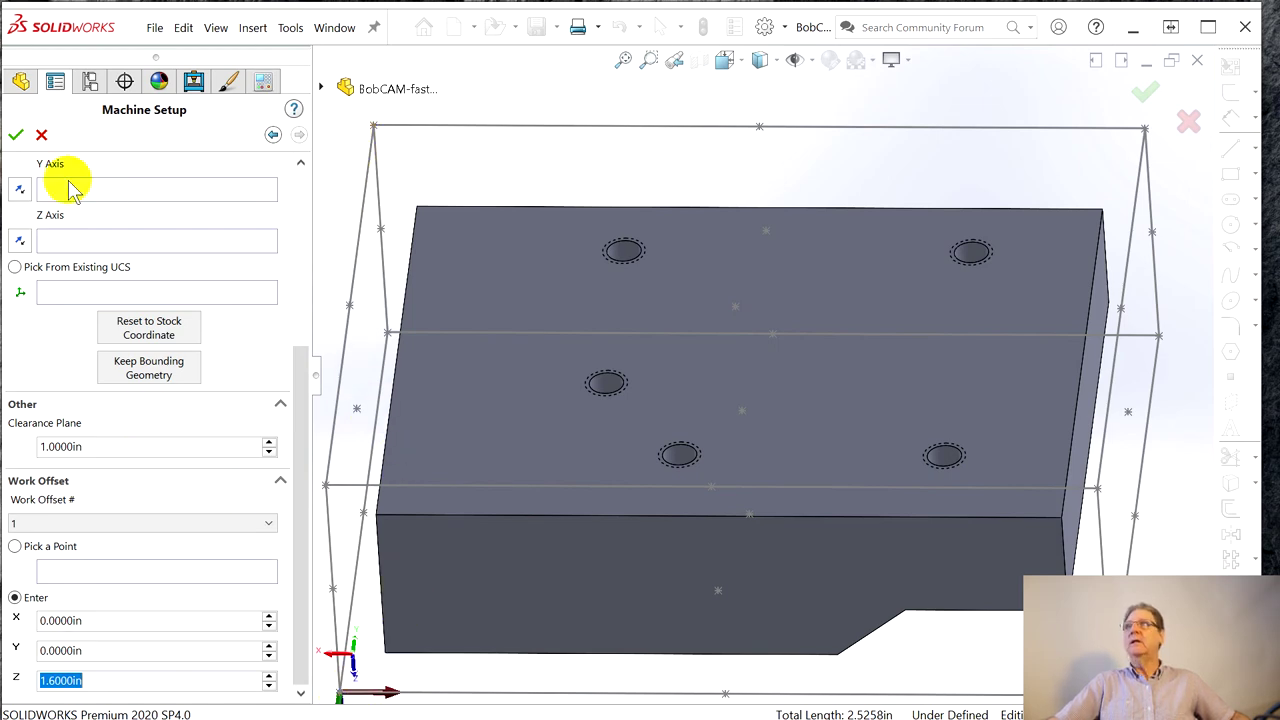
key(Return)
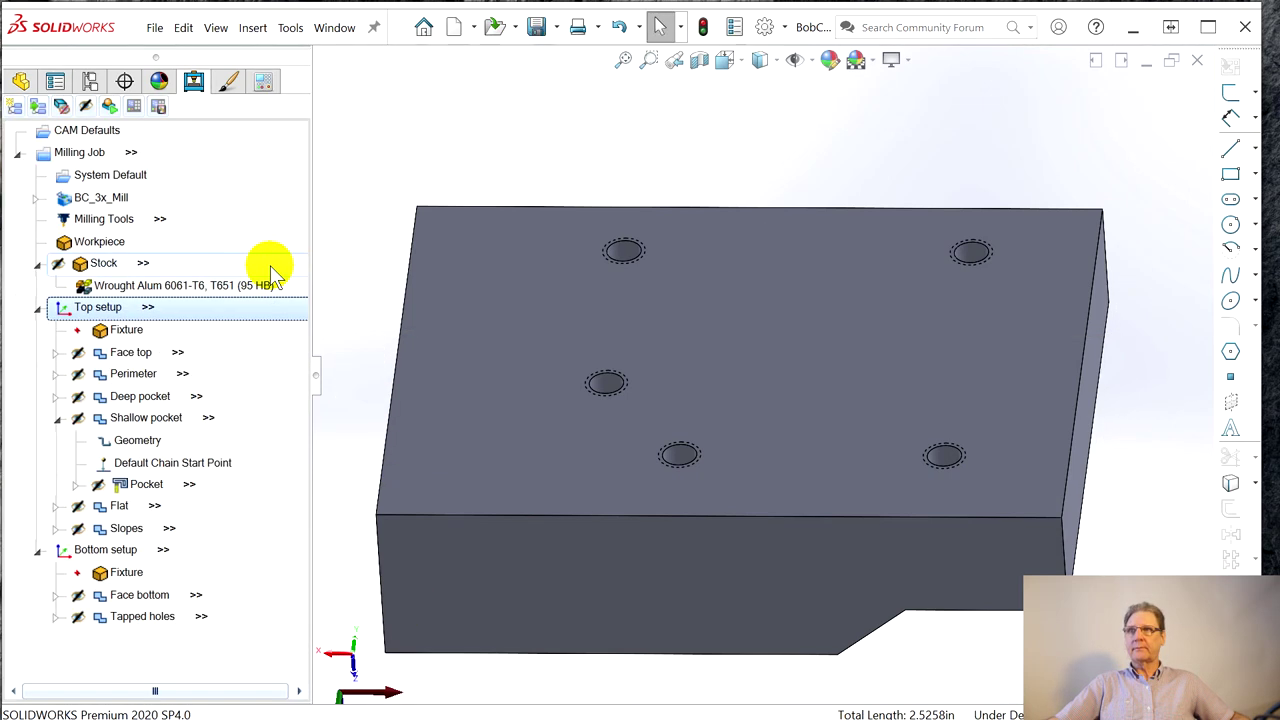
- Set the Bottom setup's work offset Z to 0.1 in and accept the machine setup
right_click(150, 552)
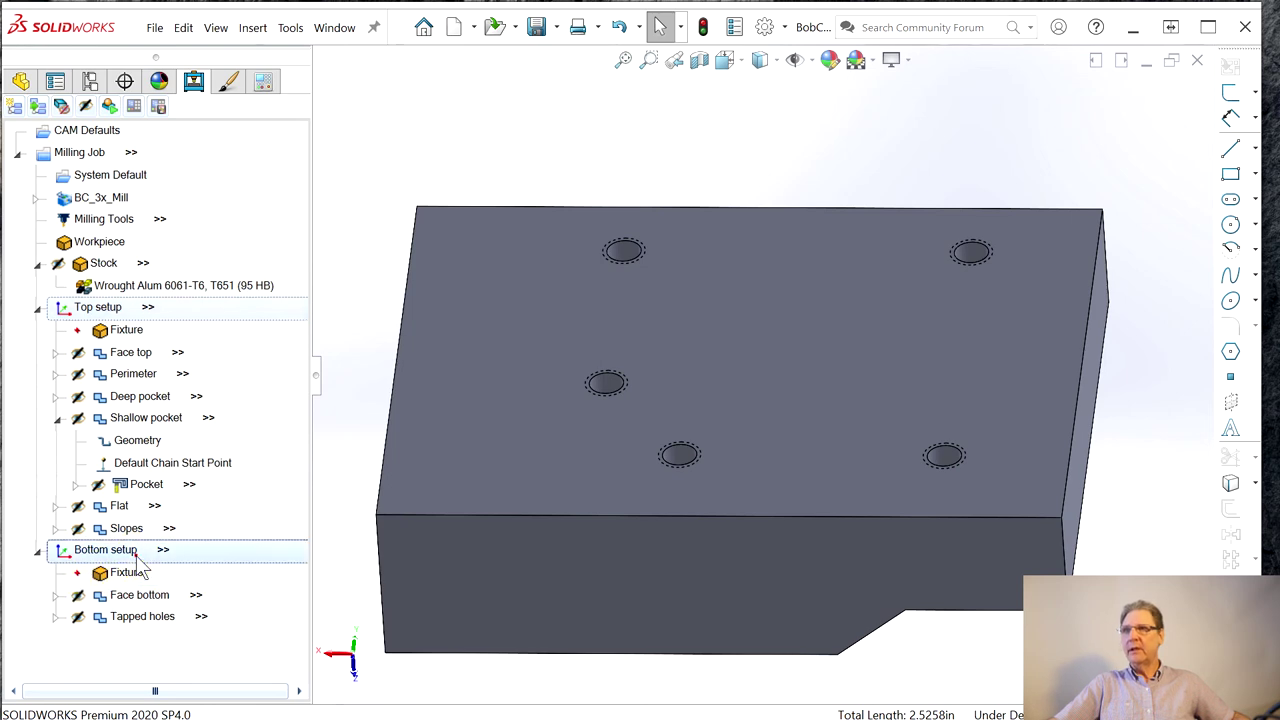
click(180, 62)
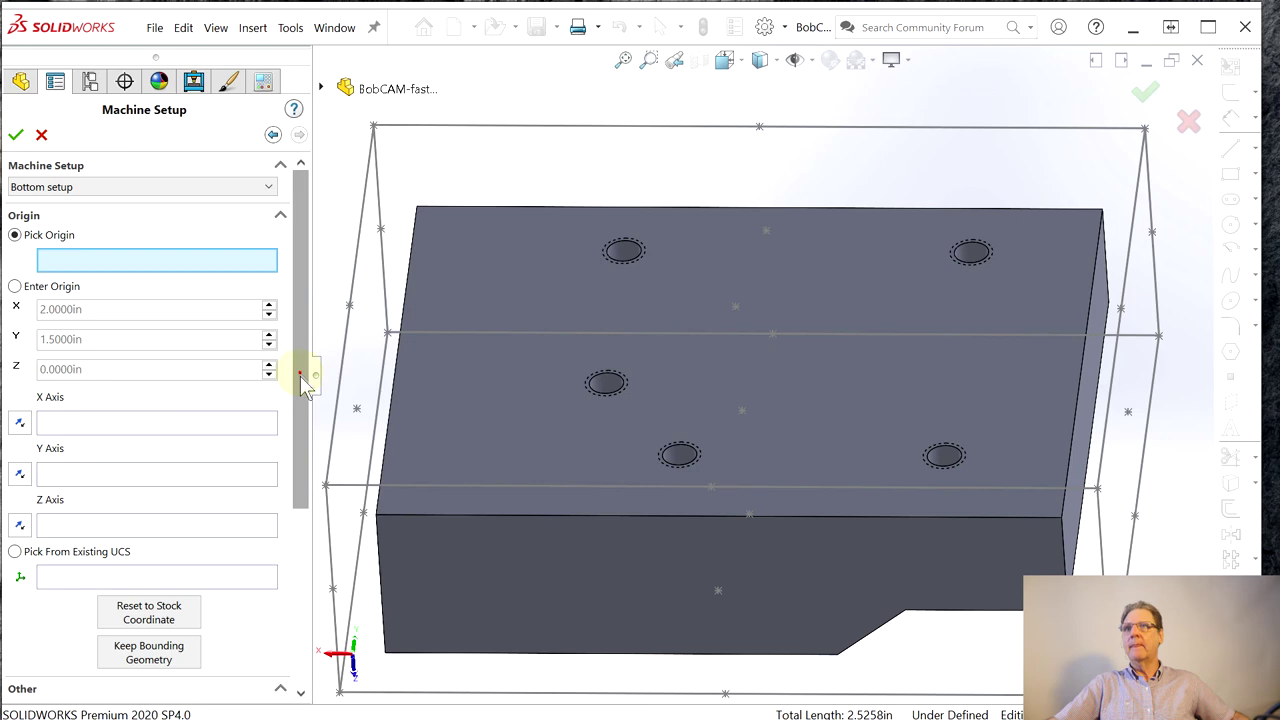
scroll(300, 368, down, 5)
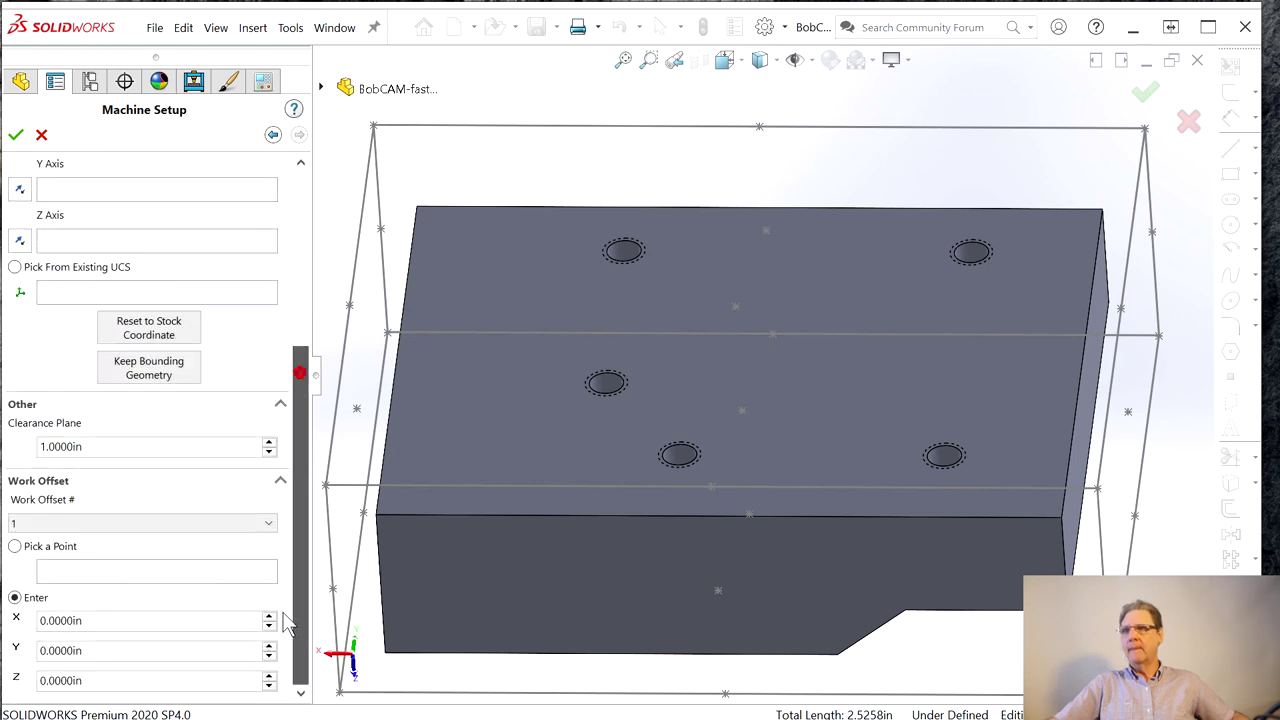
click(269, 676)
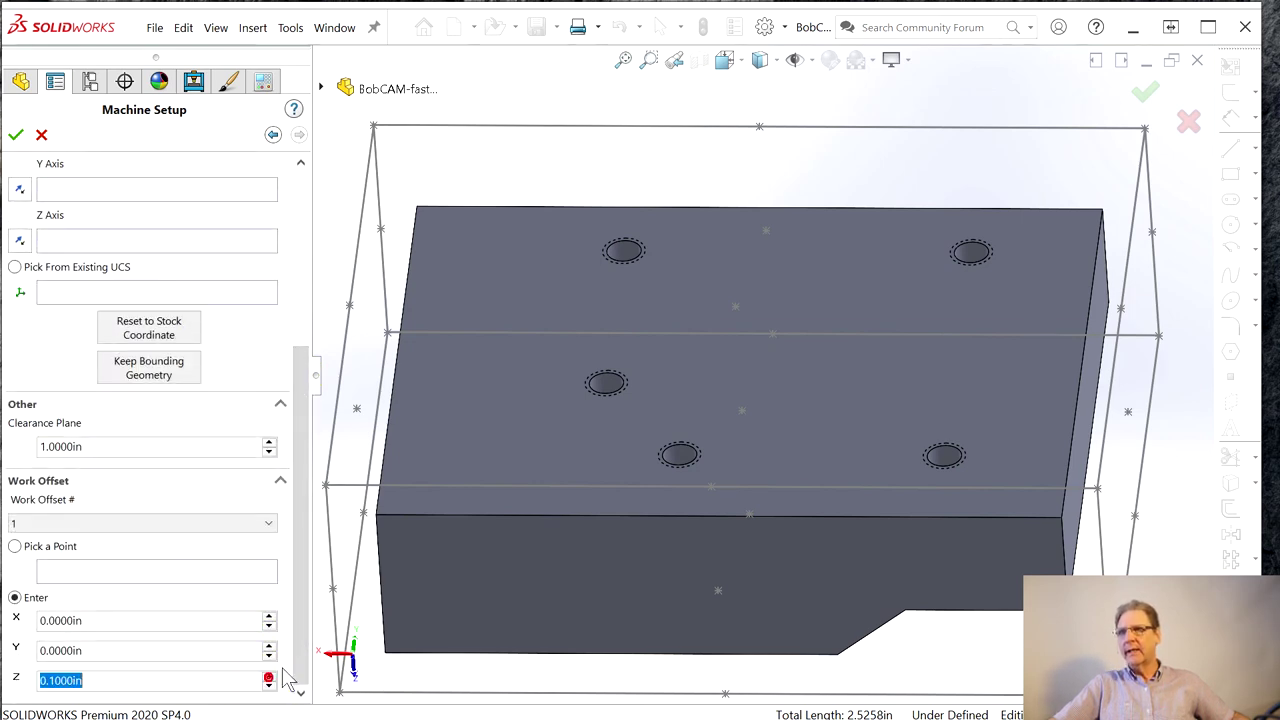
click(18, 140)
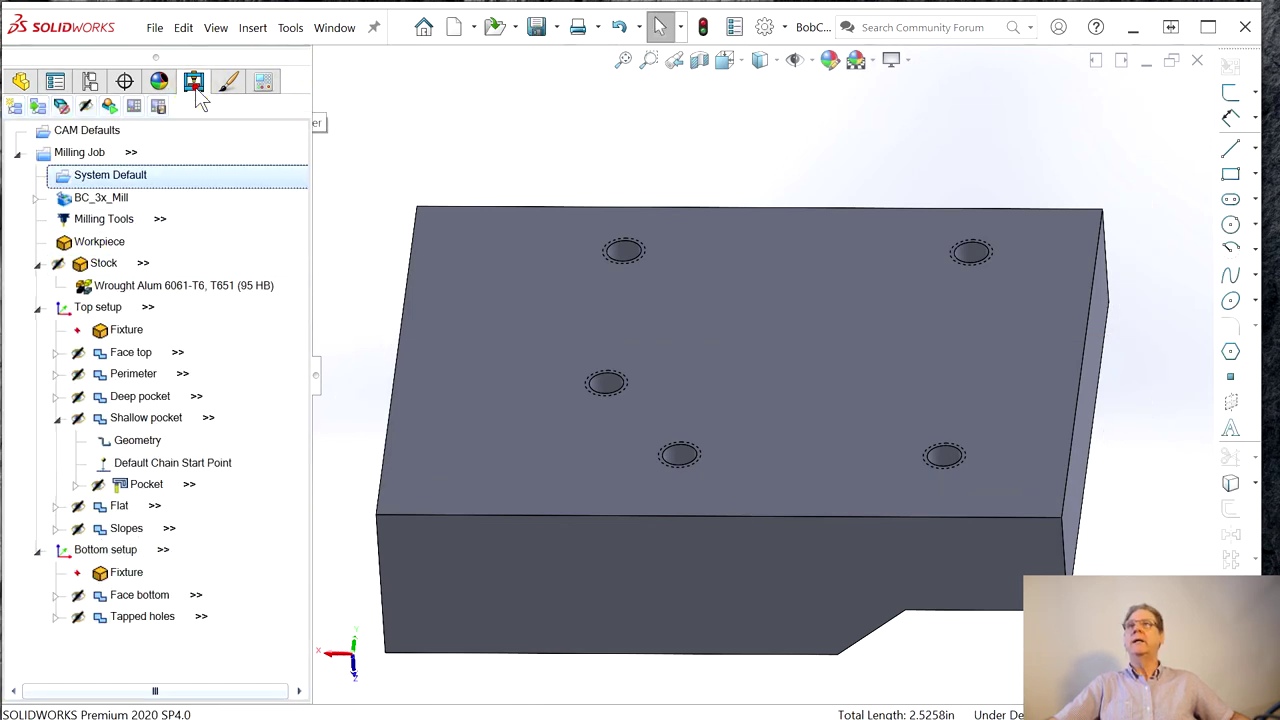
- Save all open documents
click(155, 30)
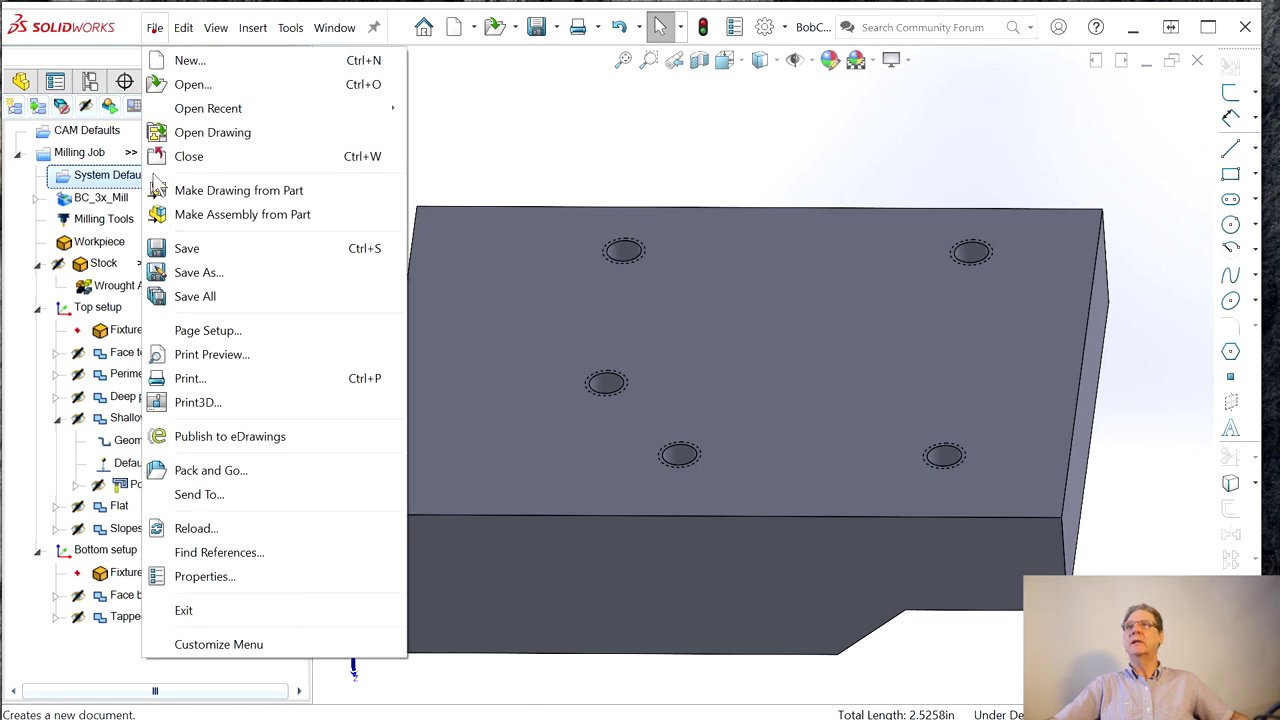
click(192, 295)
click(779, 483)
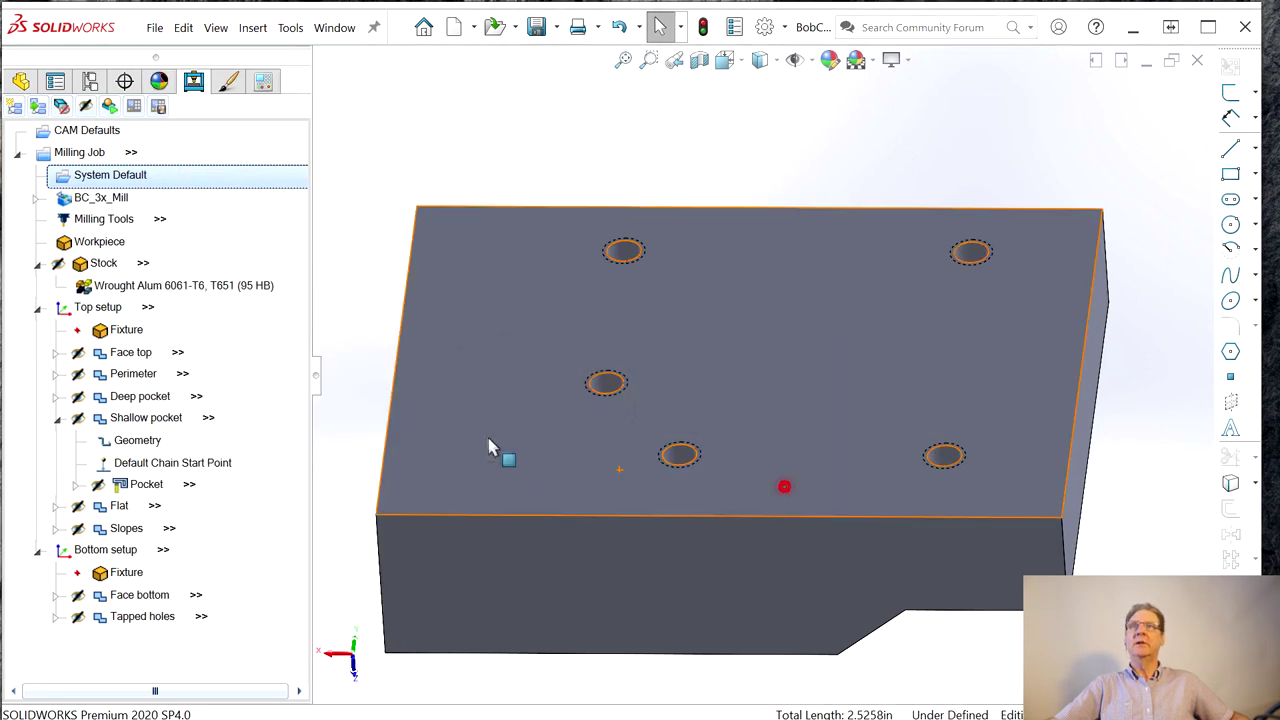
click(155, 30)
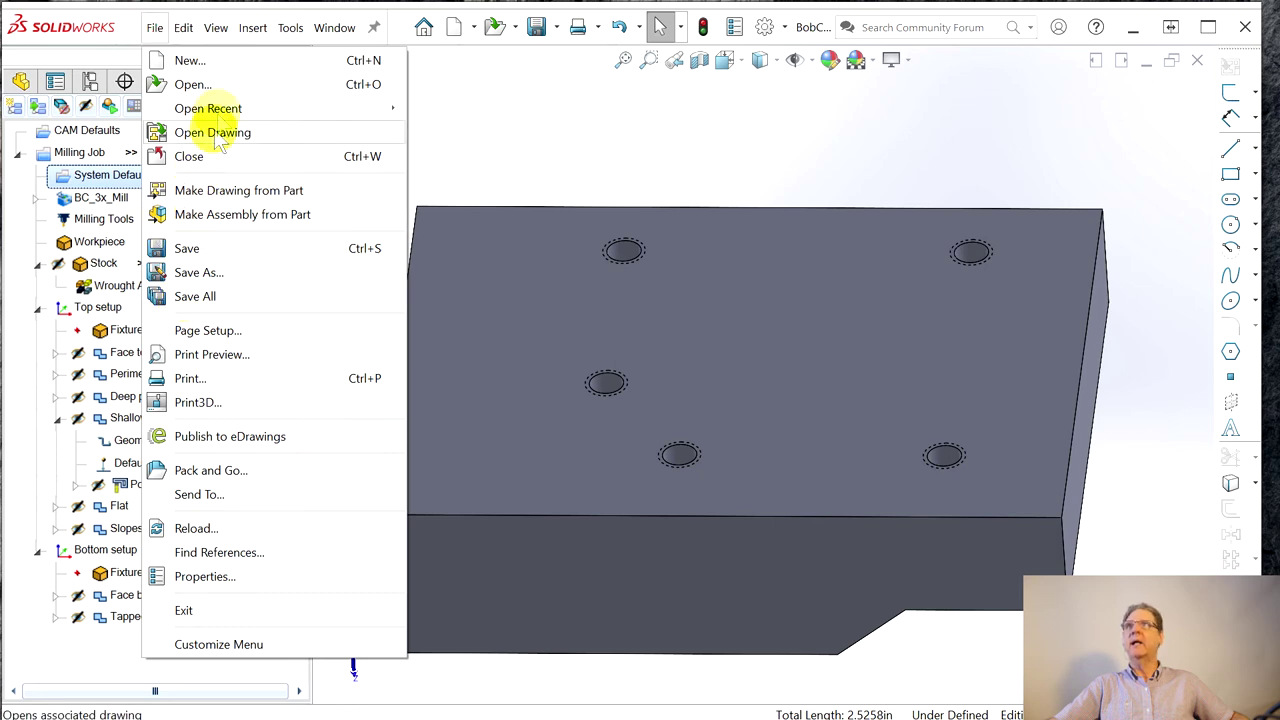
click(807, 117)
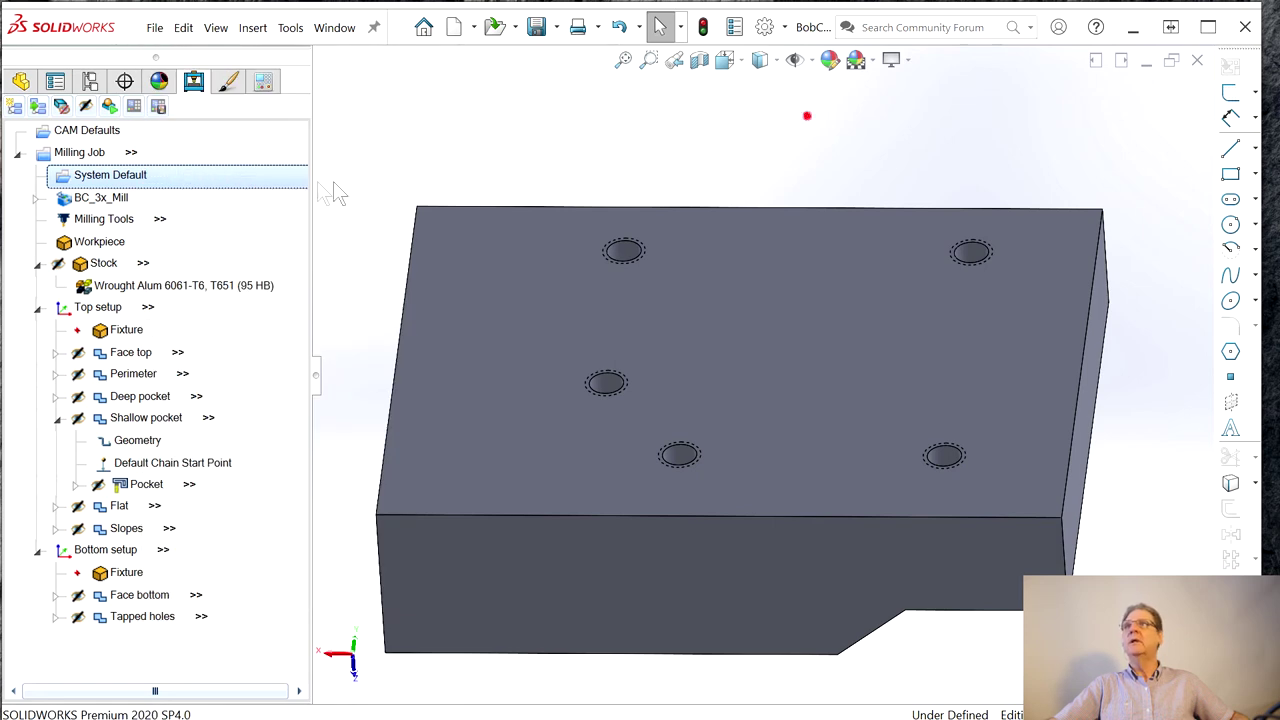
- Launch the machining simulation of the milling job and hide the toolpath display
click(109, 106)
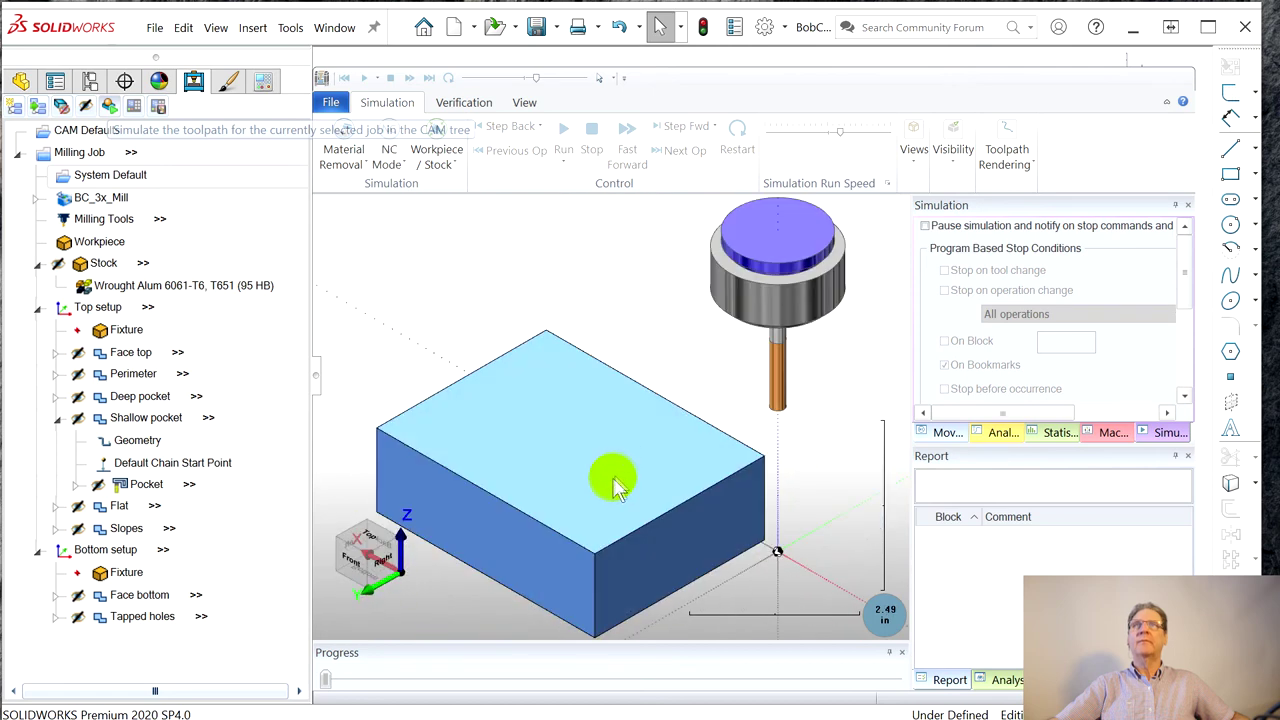
click(565, 135)
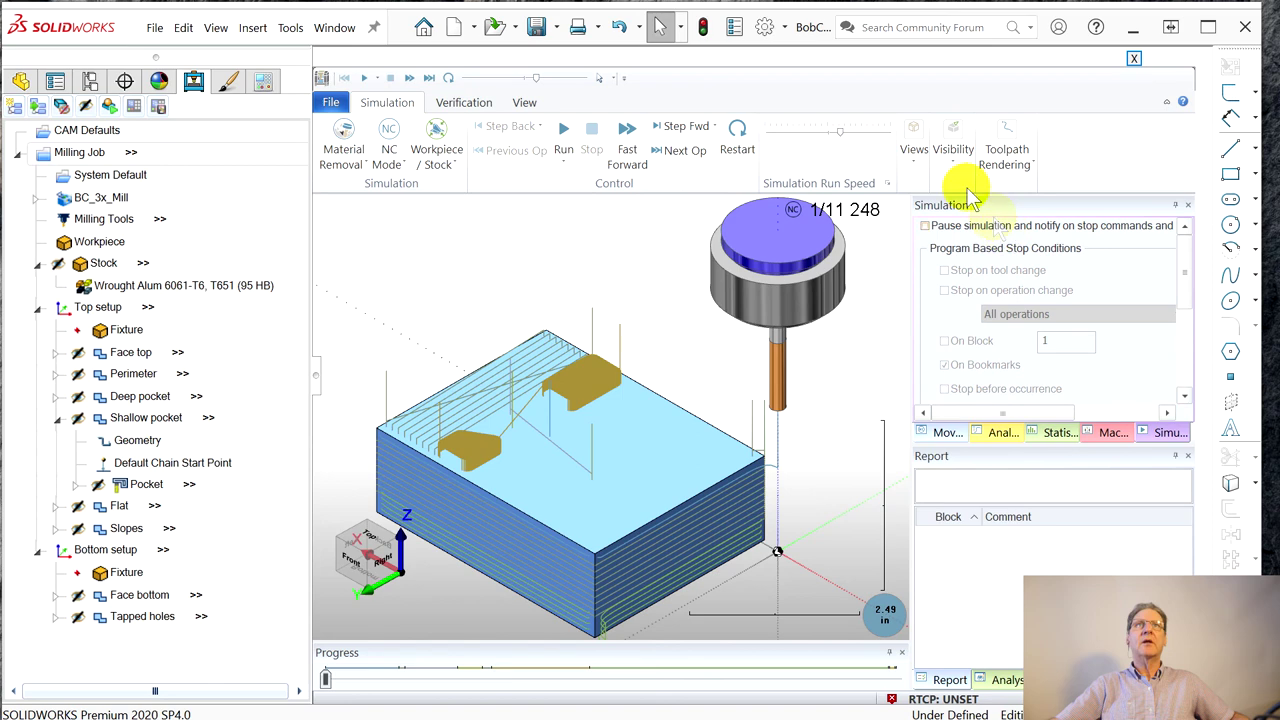
click(1027, 166)
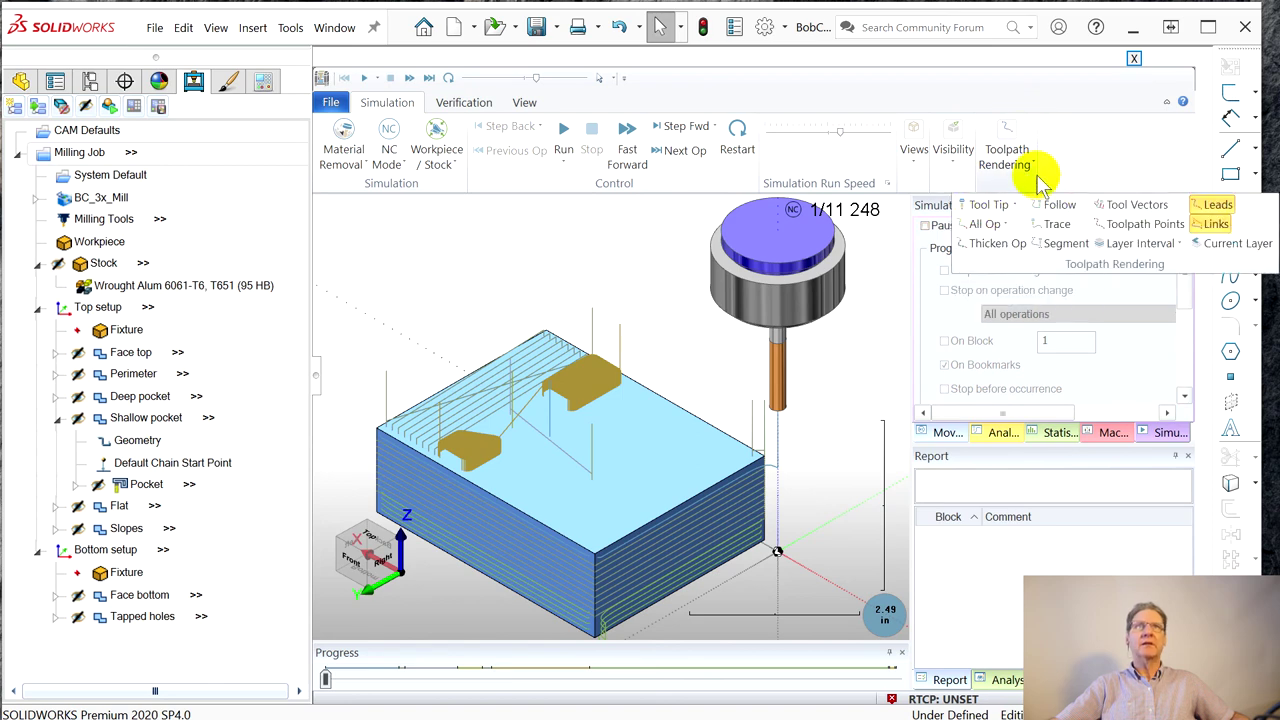
click(955, 152)
click(958, 208)
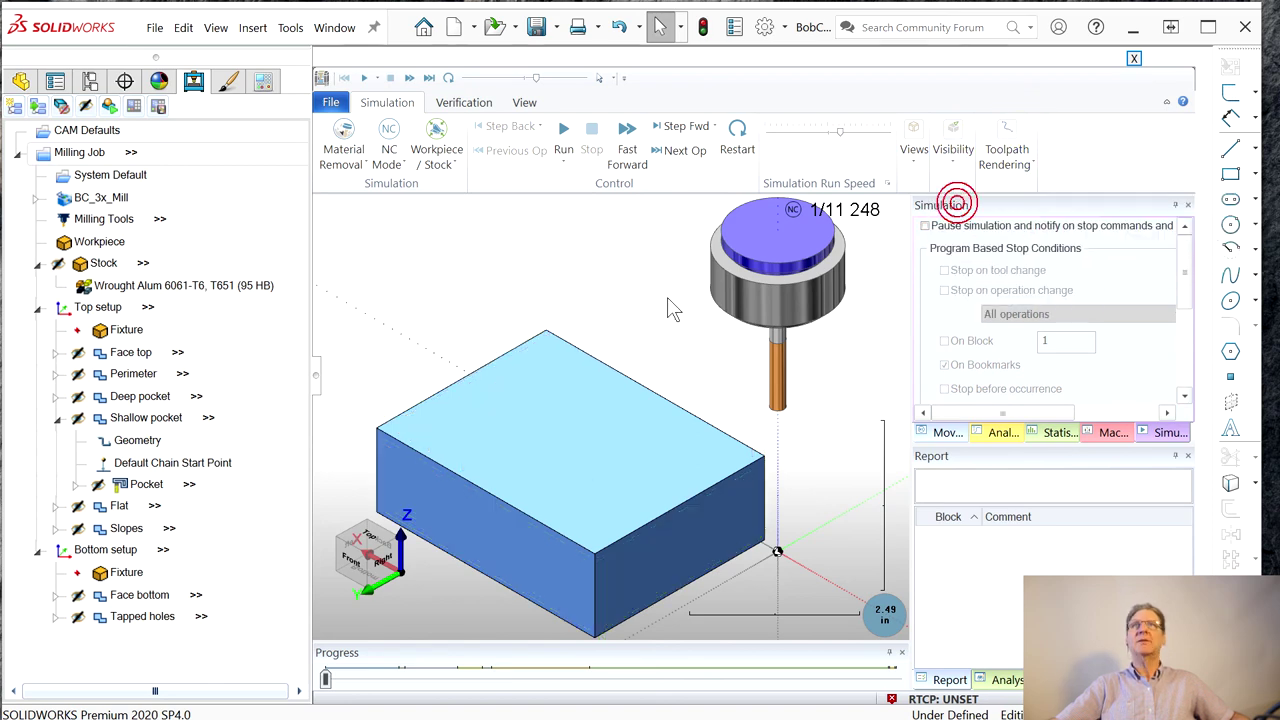
- Run the simulation through both setups, adjusting the run speed and viewing the part's underside for the facing and tapped holes
click(588, 146)
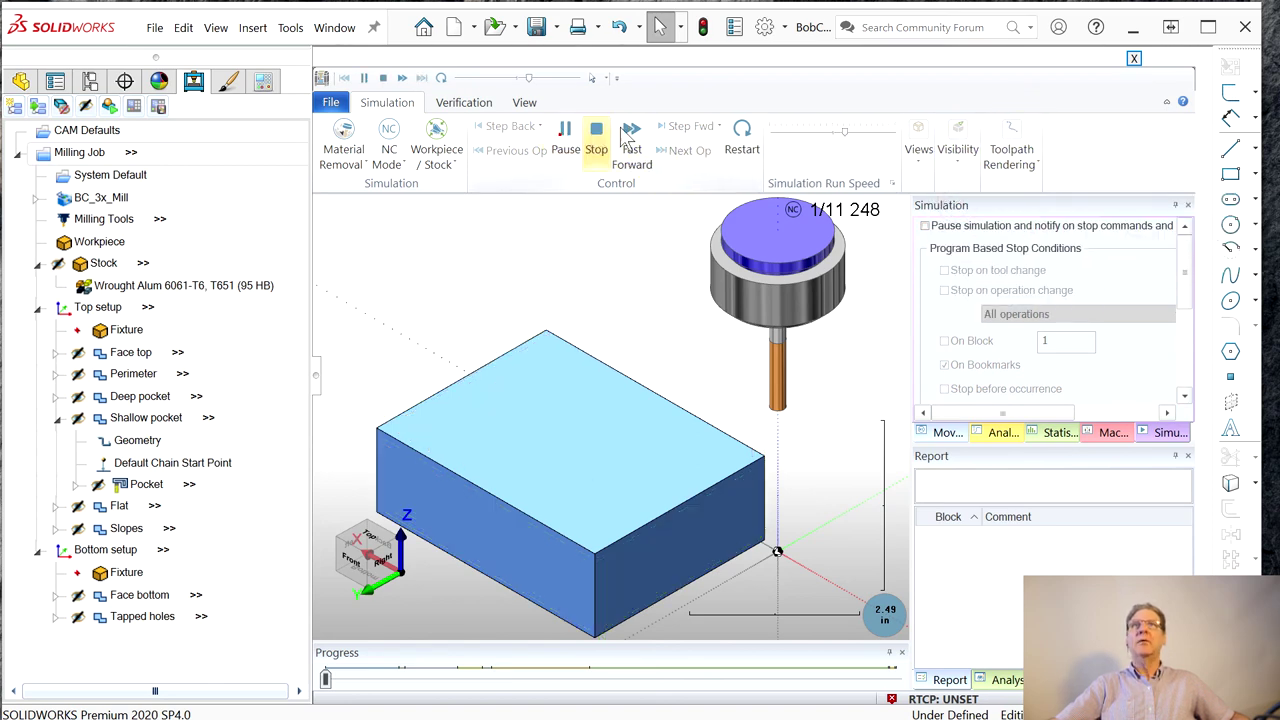
click(815, 133)
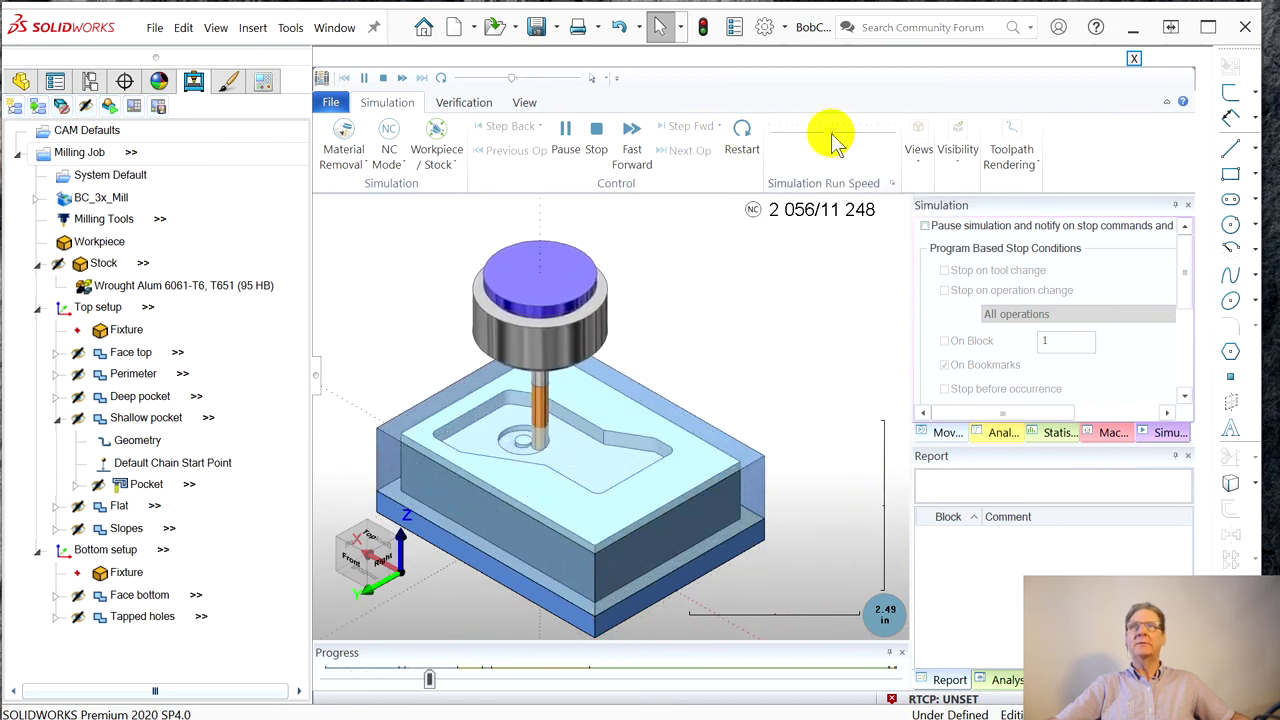
click(845, 132)
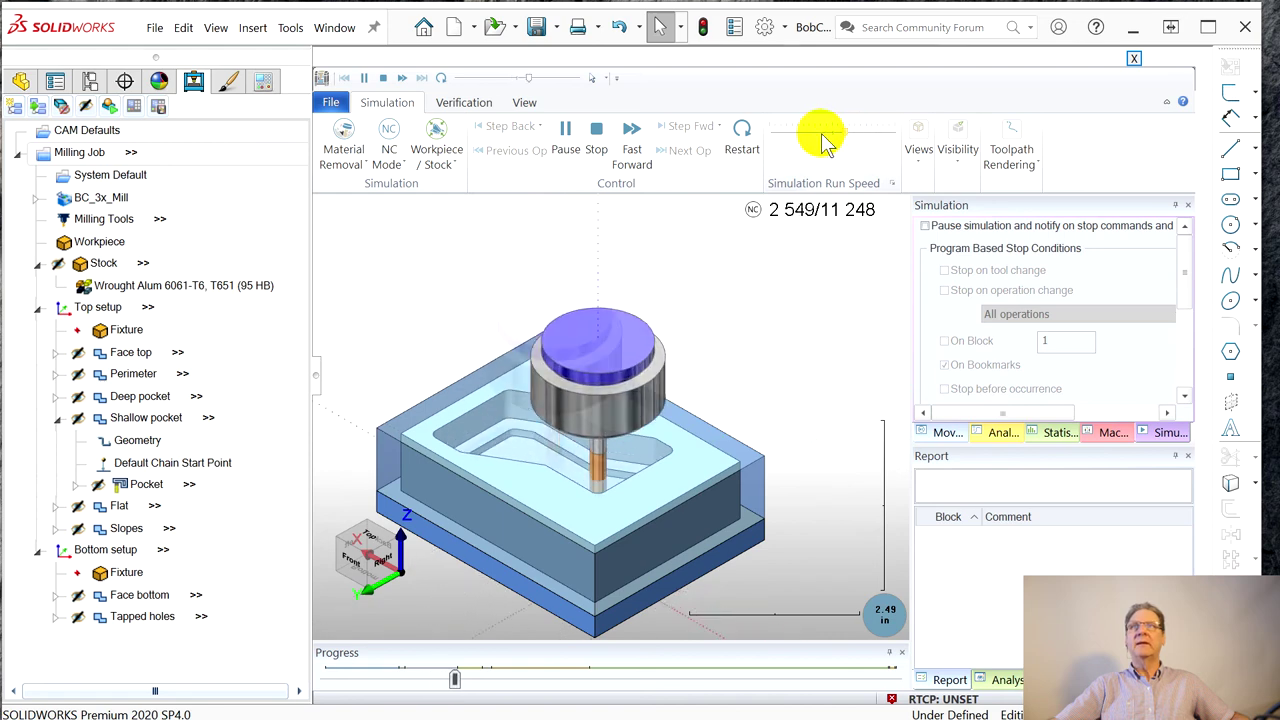
click(822, 136)
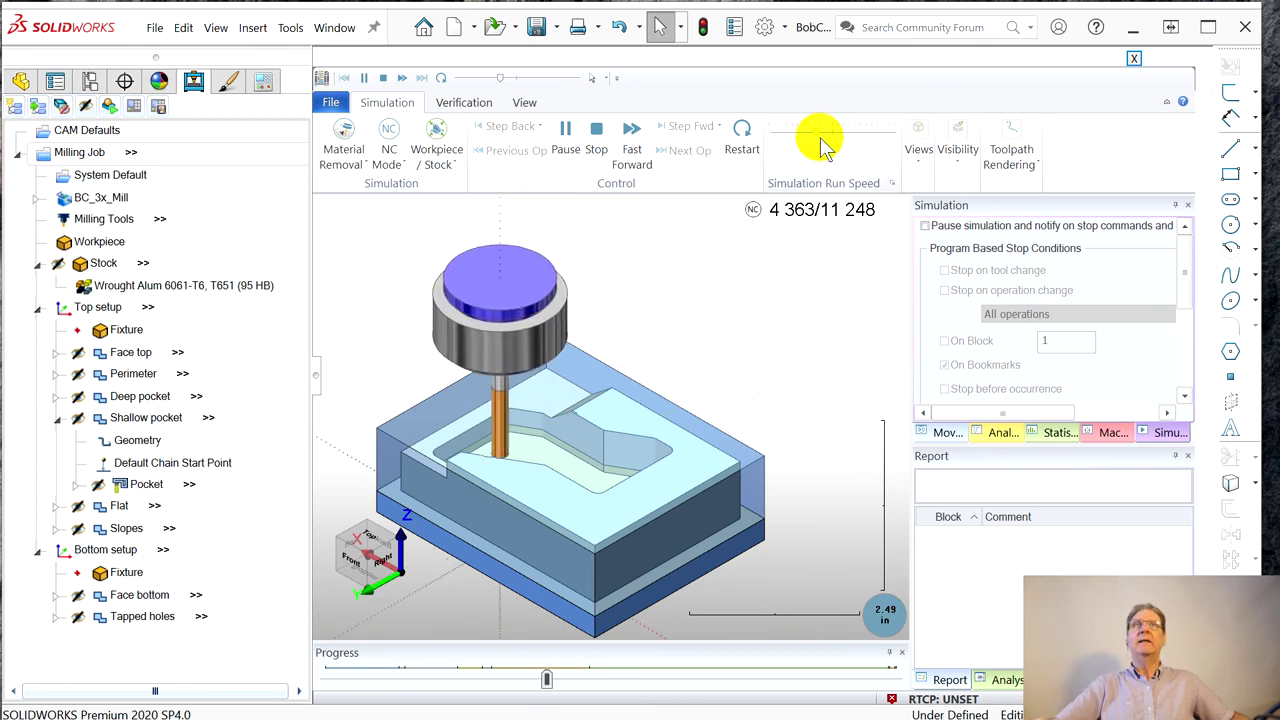
middle_drag(500, 523, 543, 400)
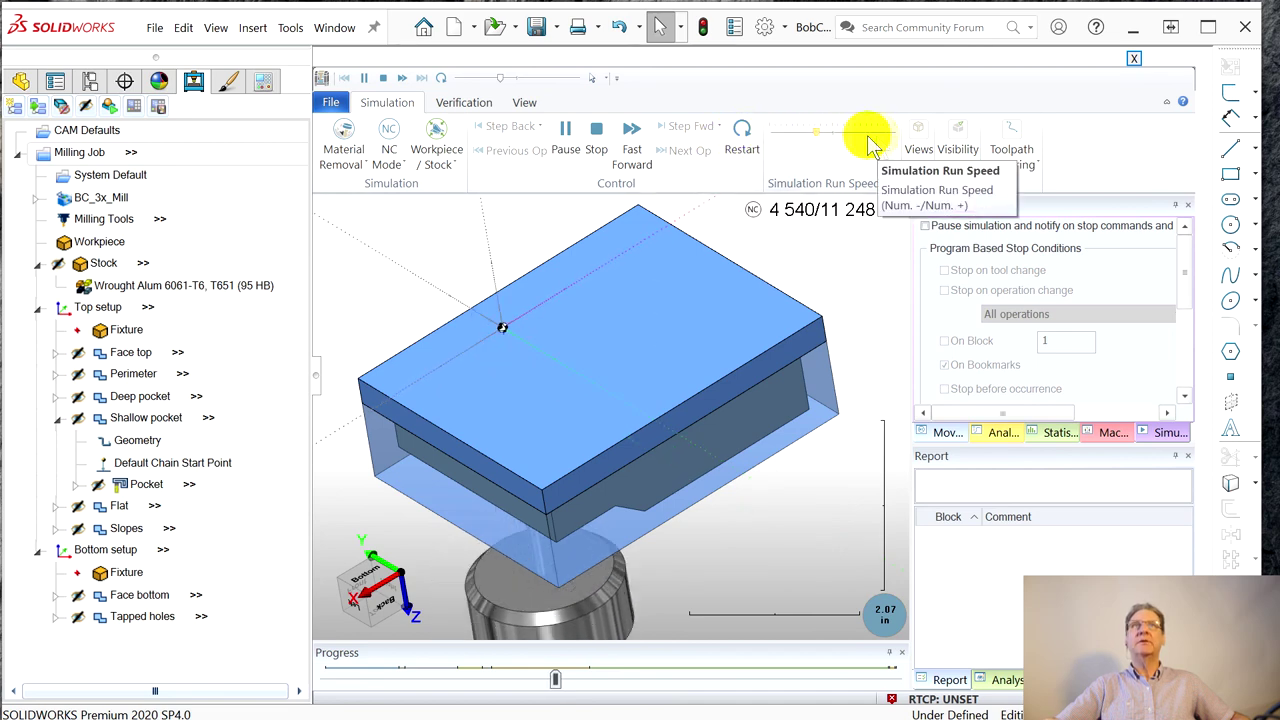
mouse_move(815, 137)
mouse_down()
mouse_move(788, 136)
mouse_move(837, 137)
mouse_move(800, 140)
mouse_move(808, 129)
mouse_move(805, 147)
mouse_up()
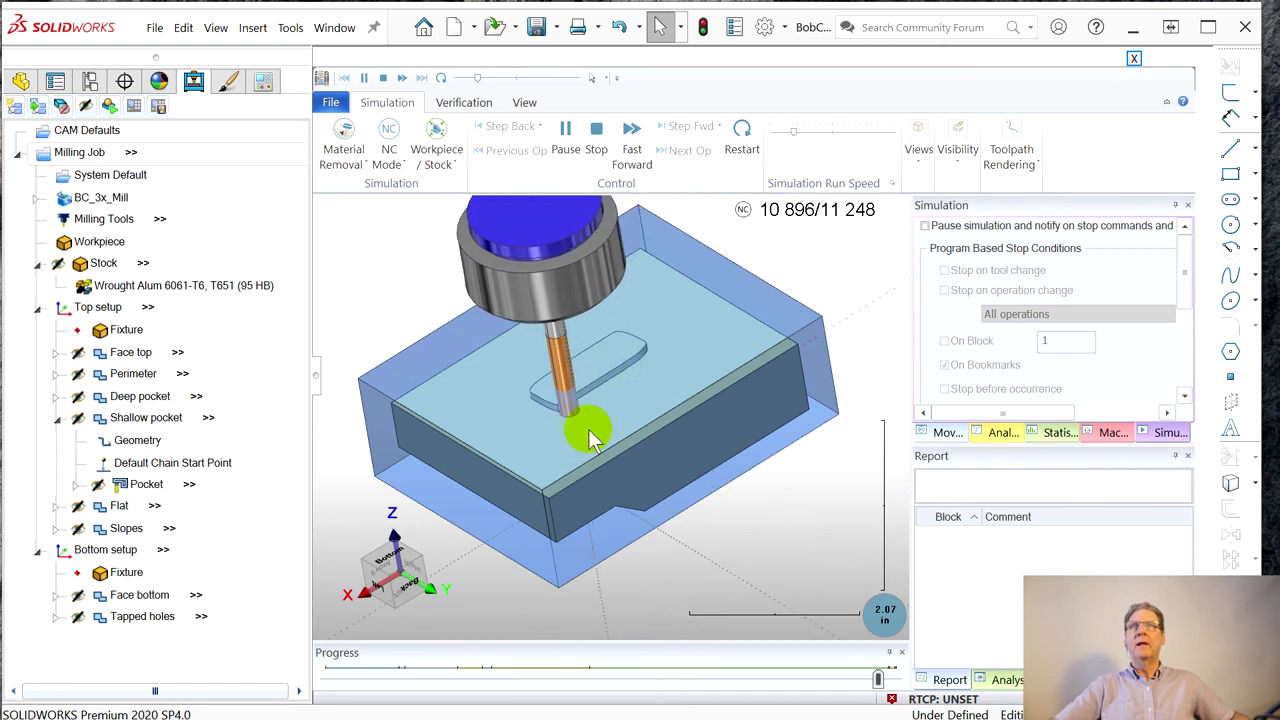
ctrl+middle_drag(611, 374, 587, 380)
scroll(590, 378, up, 3)
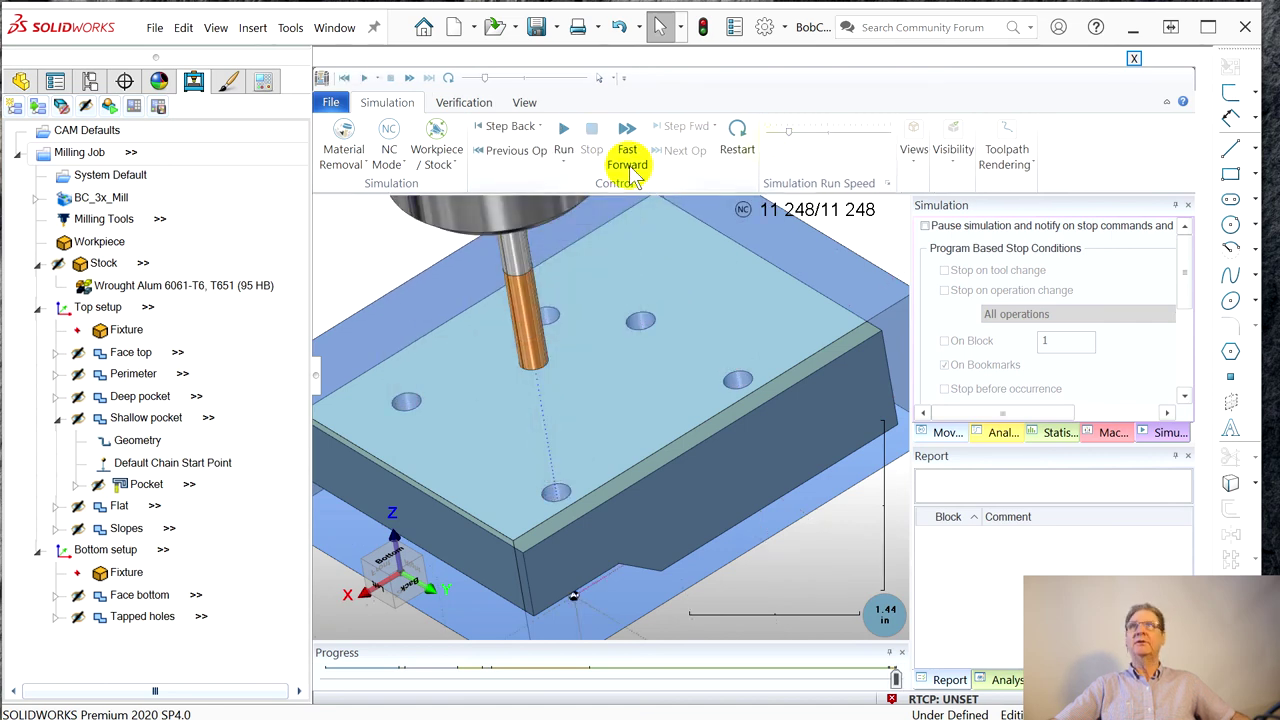
- Generate the gouge and excess report, display the gouge labels on the simulated part and hide them again
click(470, 105)
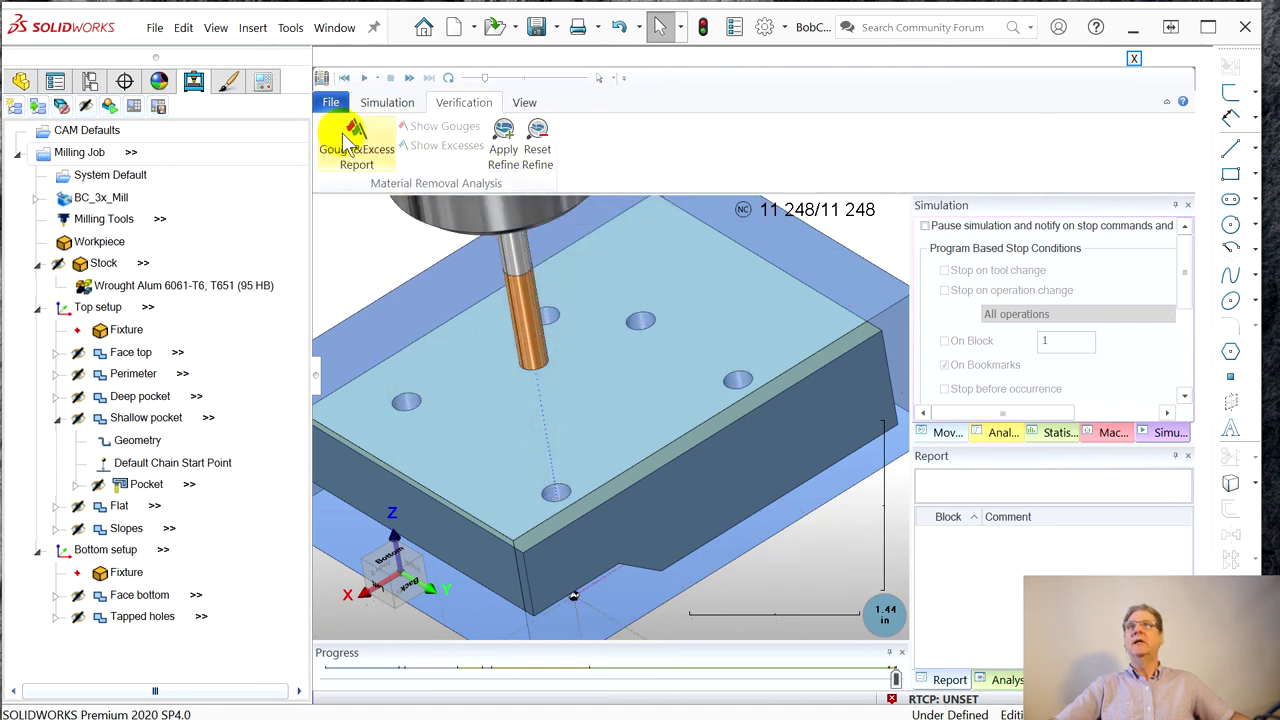
click(352, 135)
click(443, 126)
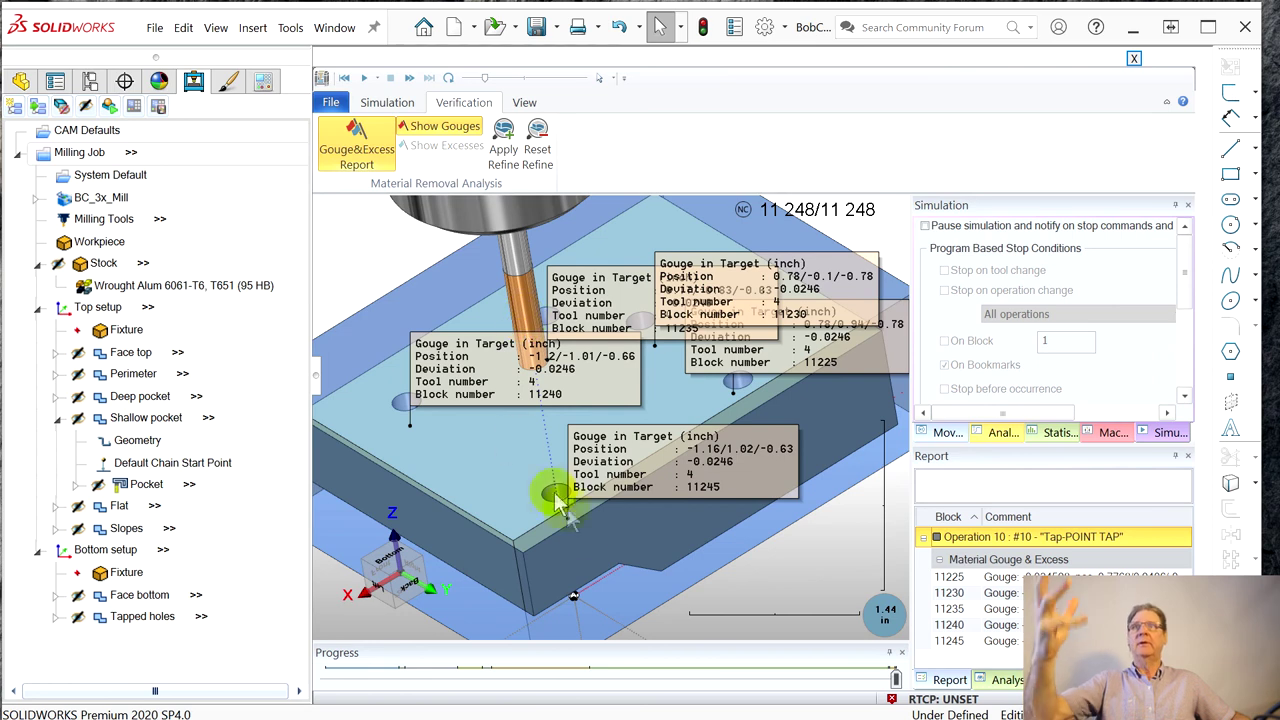
click(438, 125)
click(392, 104)
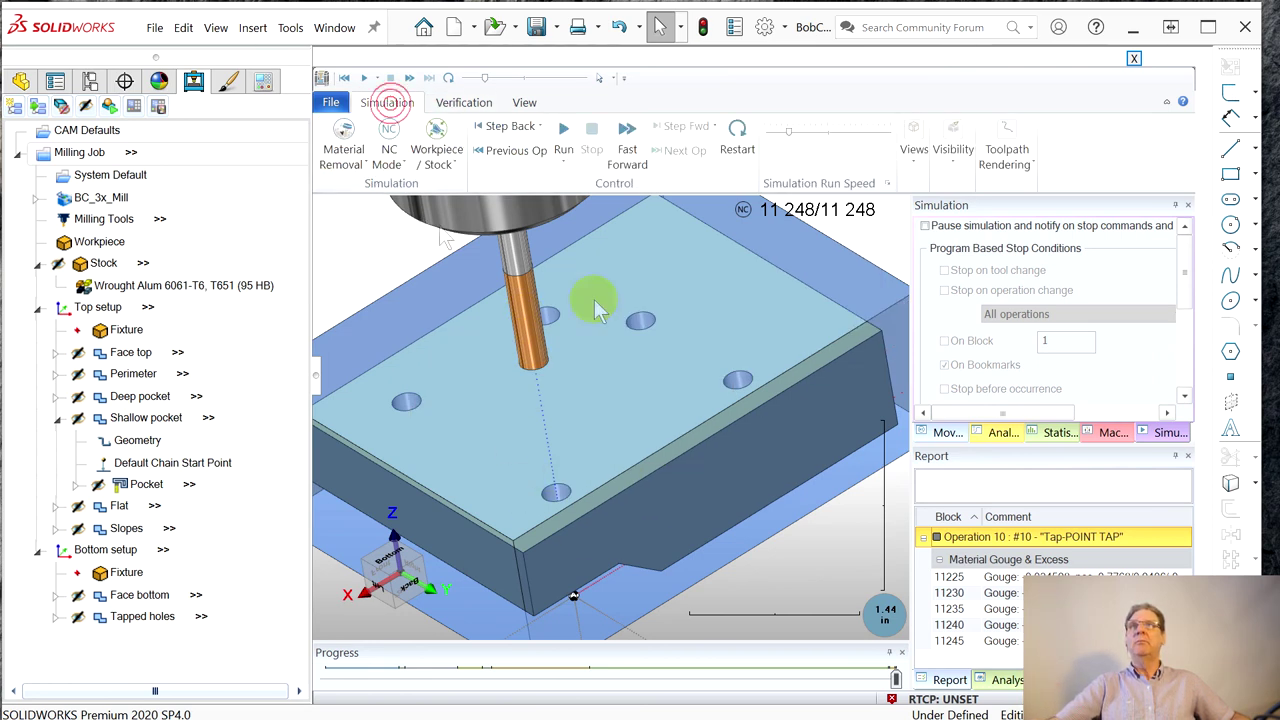
- Examine the tapped hole at the pocket wall on the simulated part's top side and close the simulation
middle_drag(583, 430, 630, 265)
scroll(630, 265, up, 5)
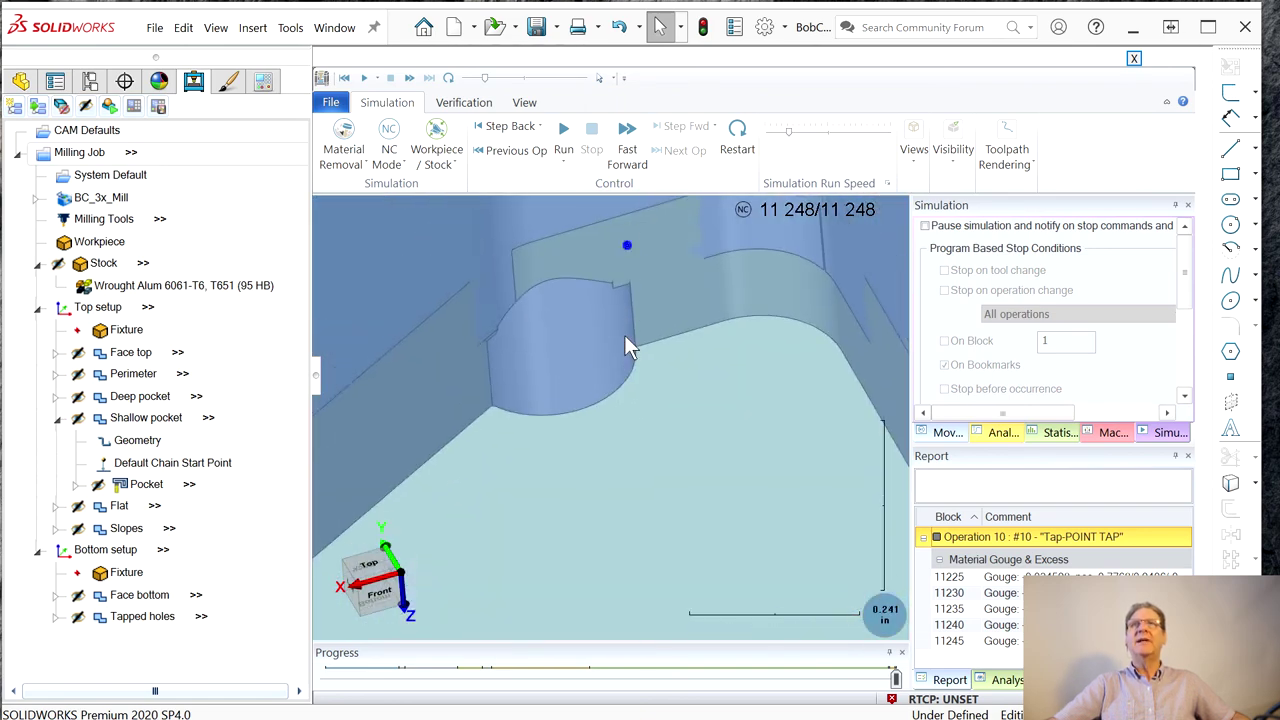
mouse_move(572, 314)
middle_down()
mouse_move(634, 371)
mouse_move(657, 358)
middle_up()
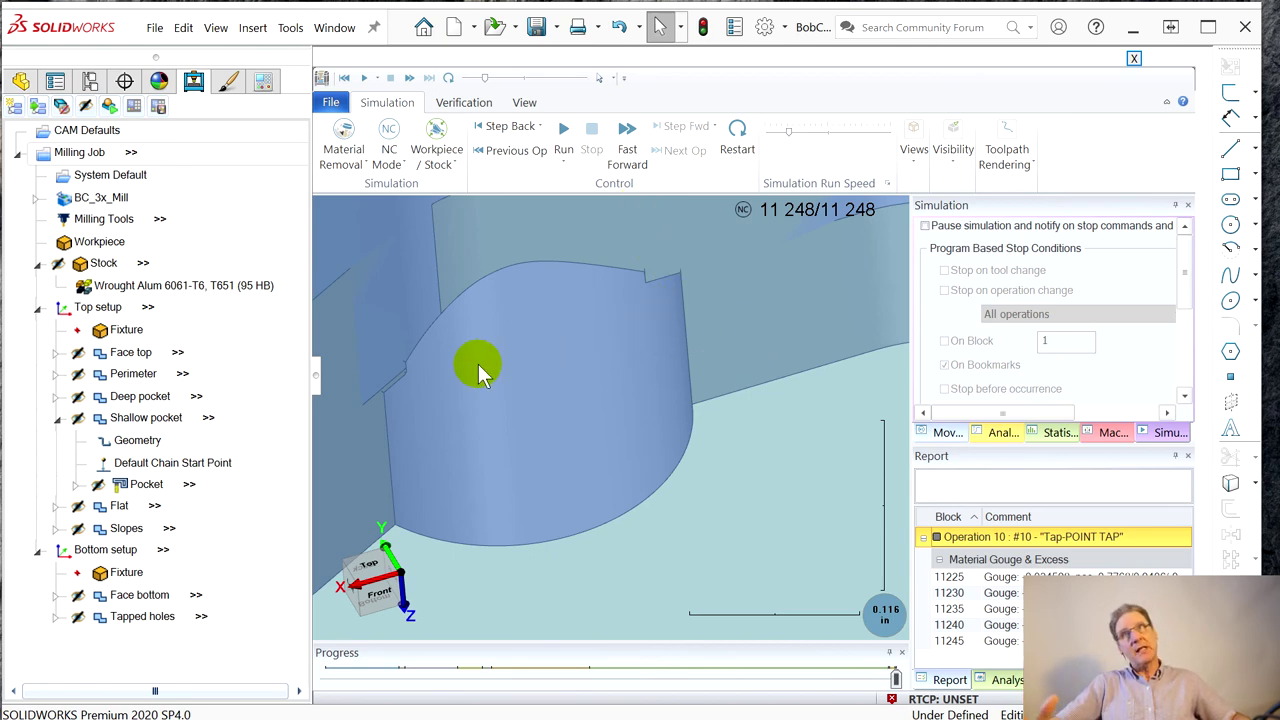
scroll(441, 365, up, 3)
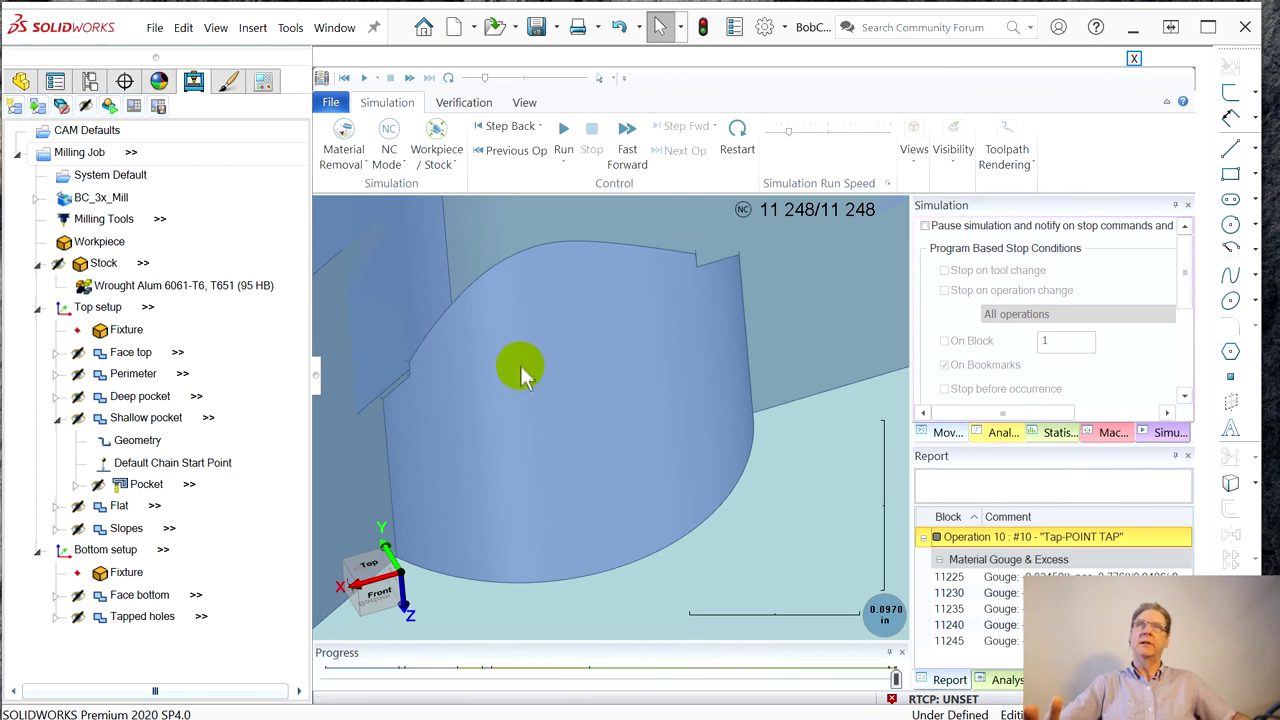
scroll(520, 366, down, 5)
scroll(500, 398, down, 1)
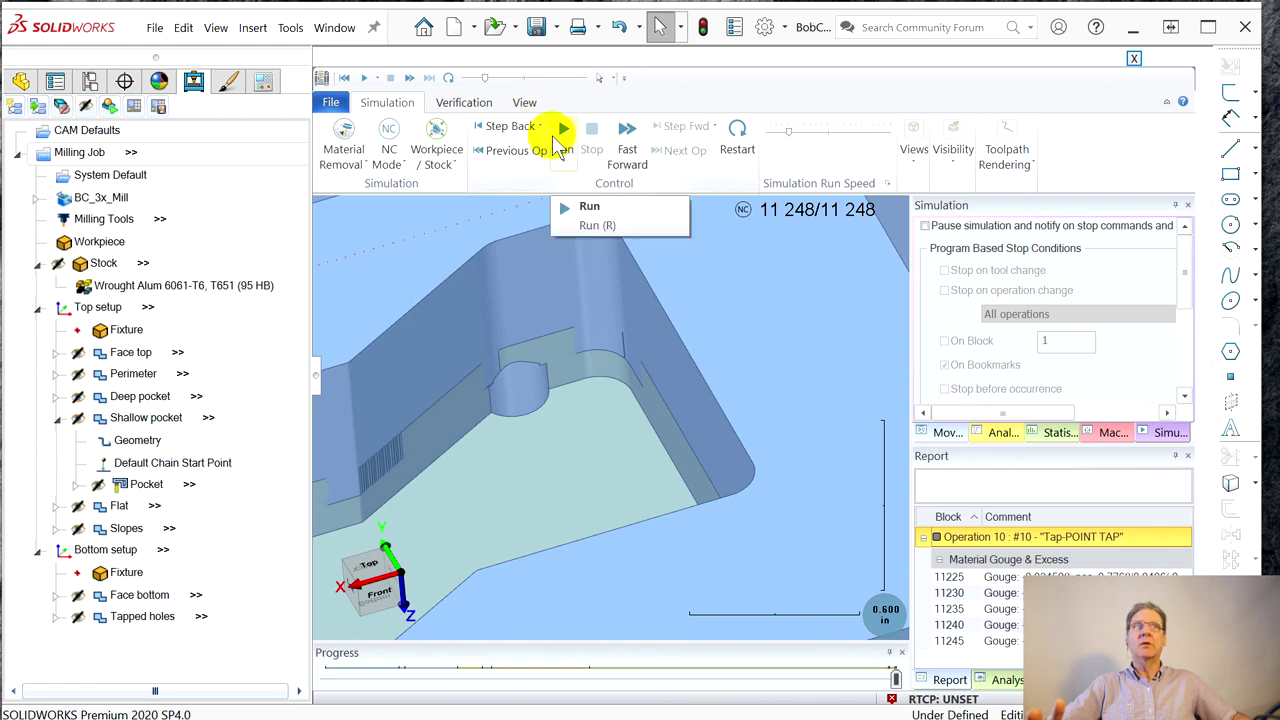
click(1135, 59)
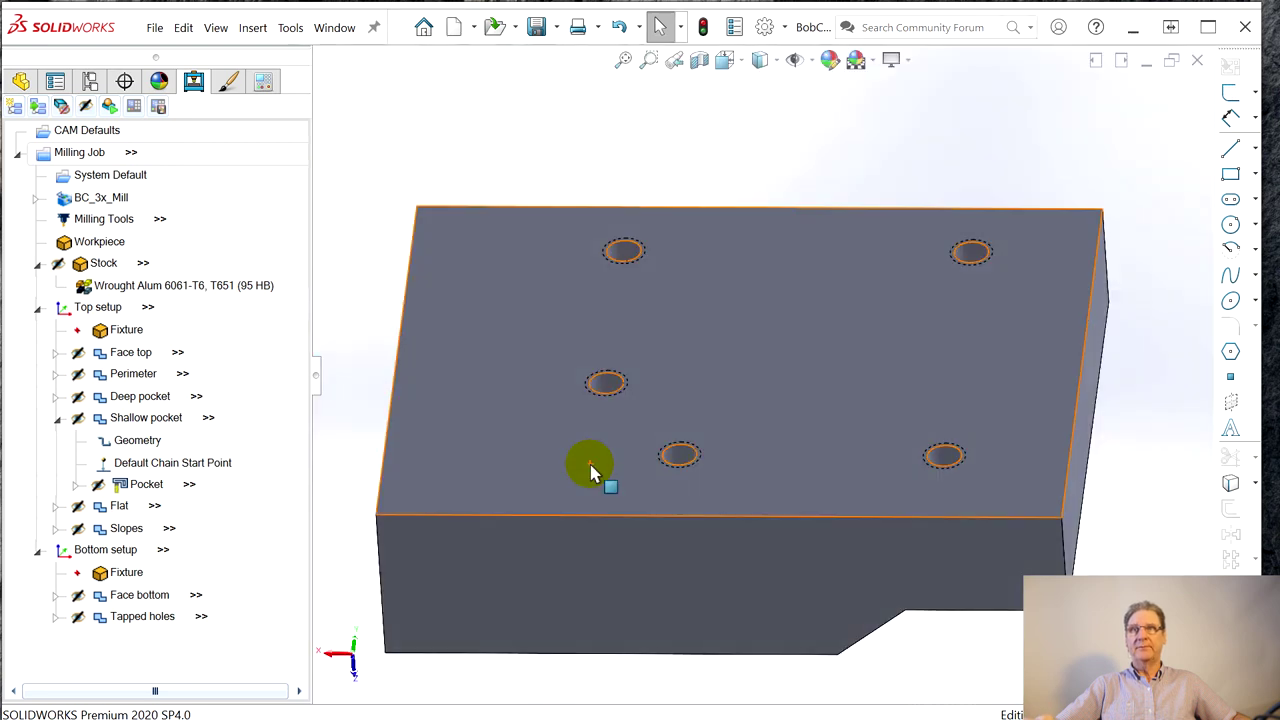
- Examine the 1/4-20 tapped hole where it meets the pocket's wall and floor in the solid model
click(752, 338)
drag(690, 470, 693, 458)
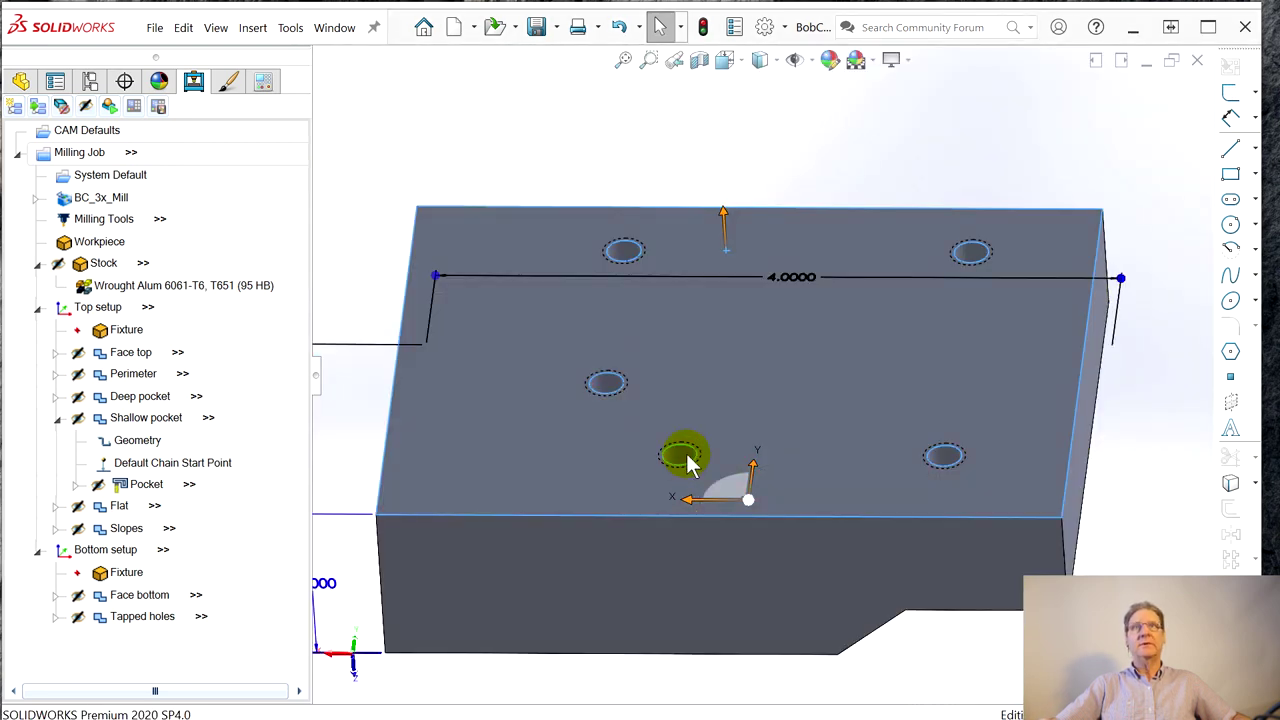
click(762, 430)
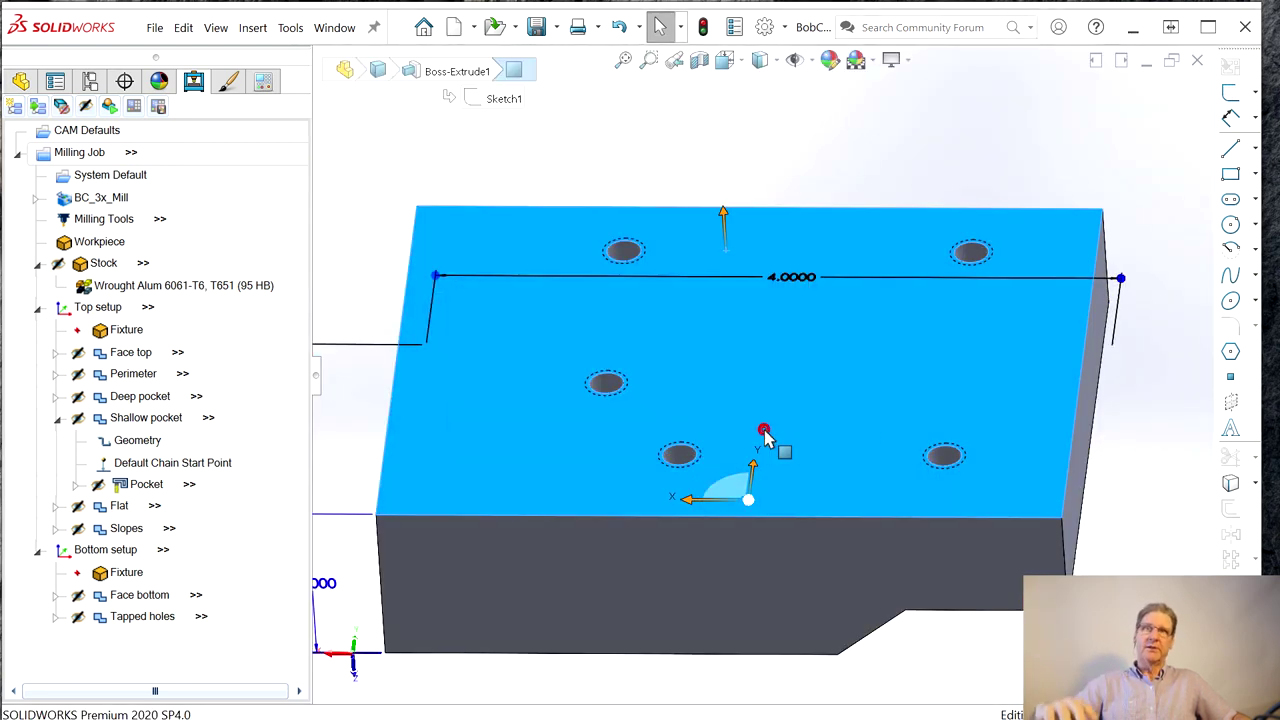
middle_drag(864, 160, 600, 366)
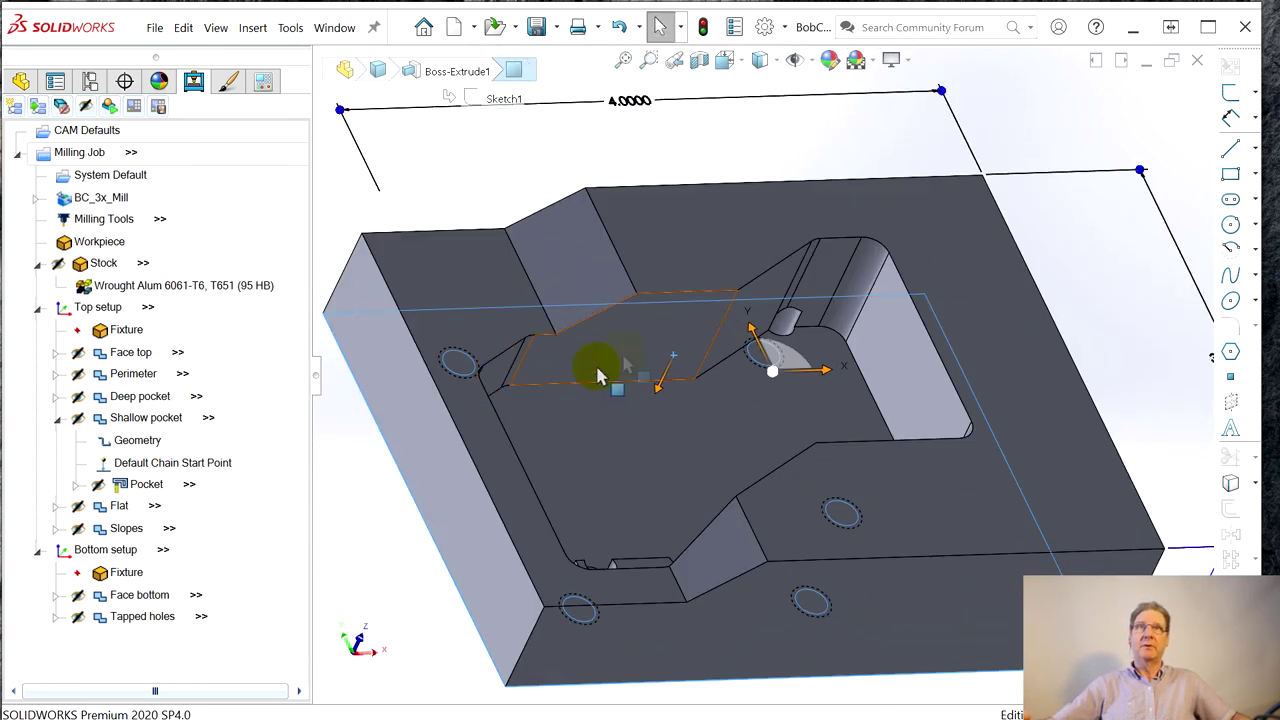
scroll(836, 340, down, 5)
scroll(836, 340, down, 3)
click(760, 510)
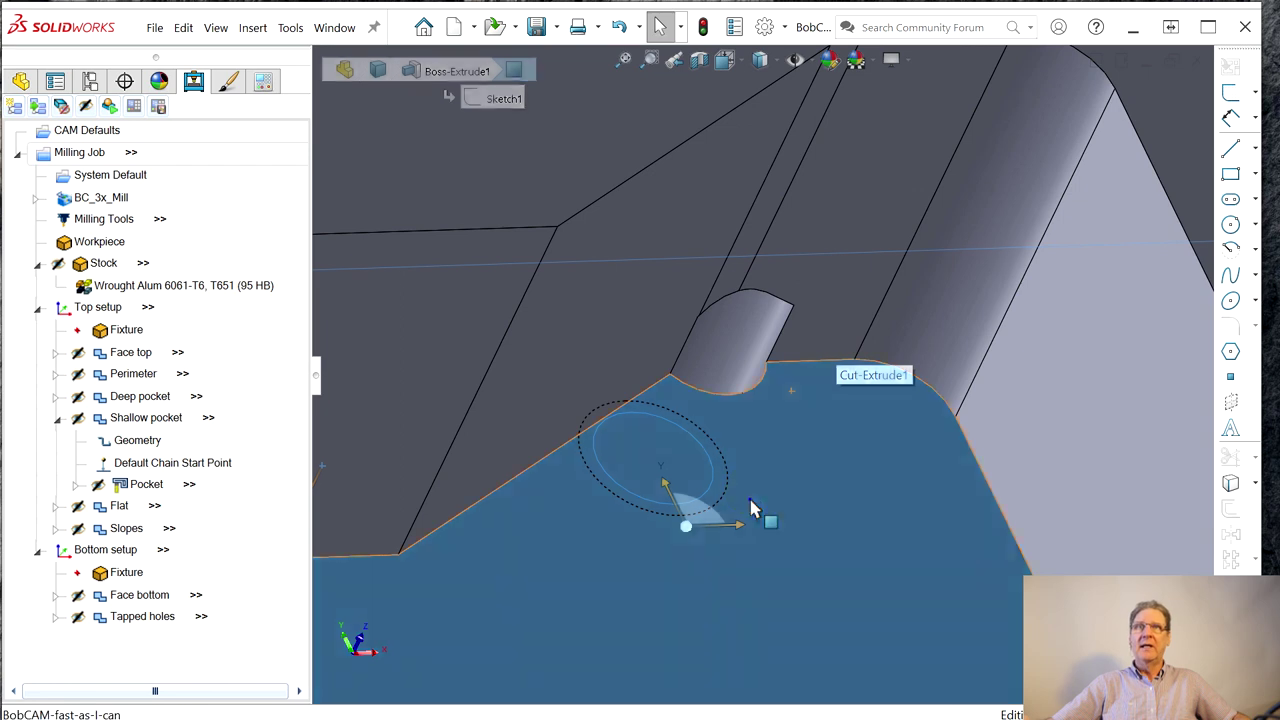
right_click(731, 500)
middle_drag(671, 506, 657, 434)
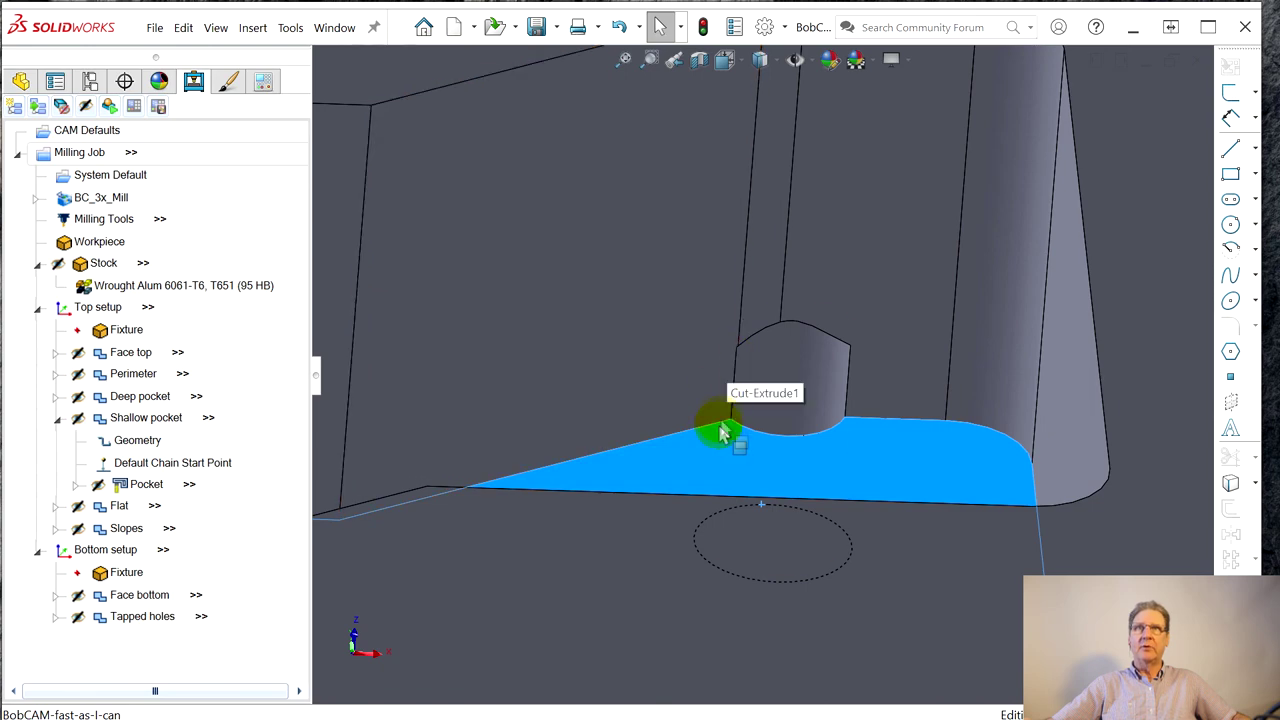
scroll(815, 362, up, 6)
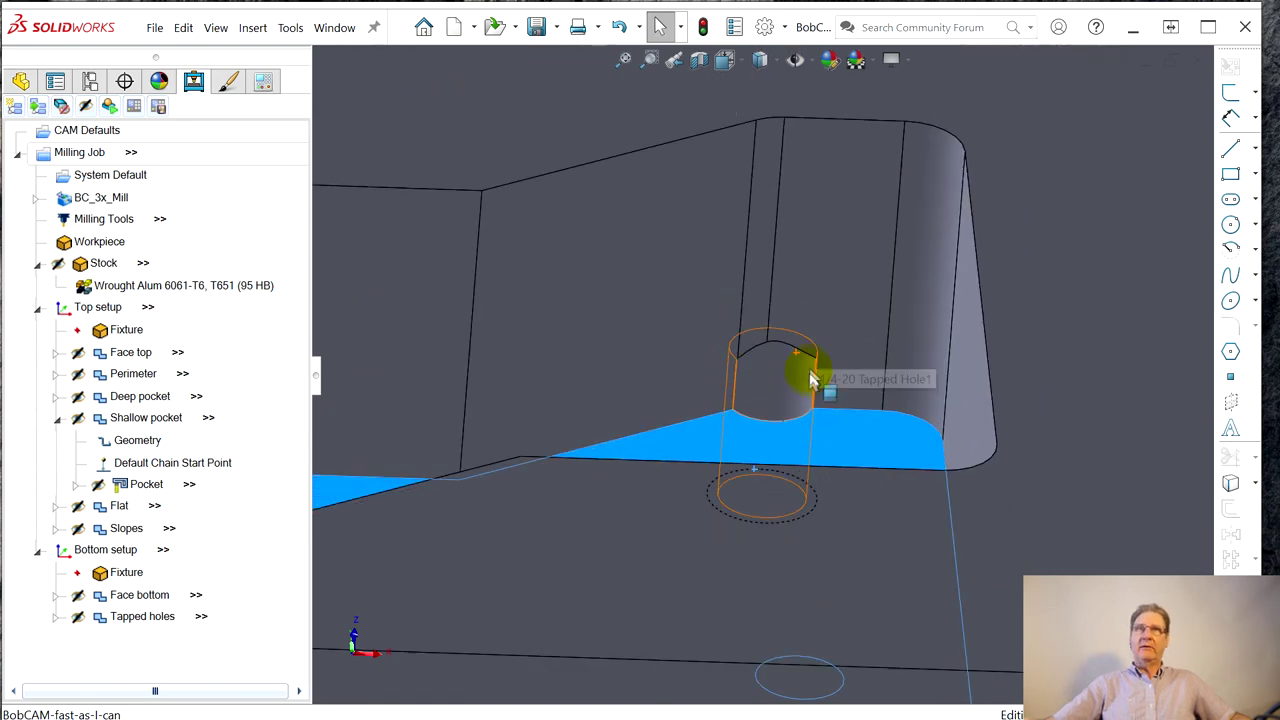
middle_drag(726, 462, 604, 612)
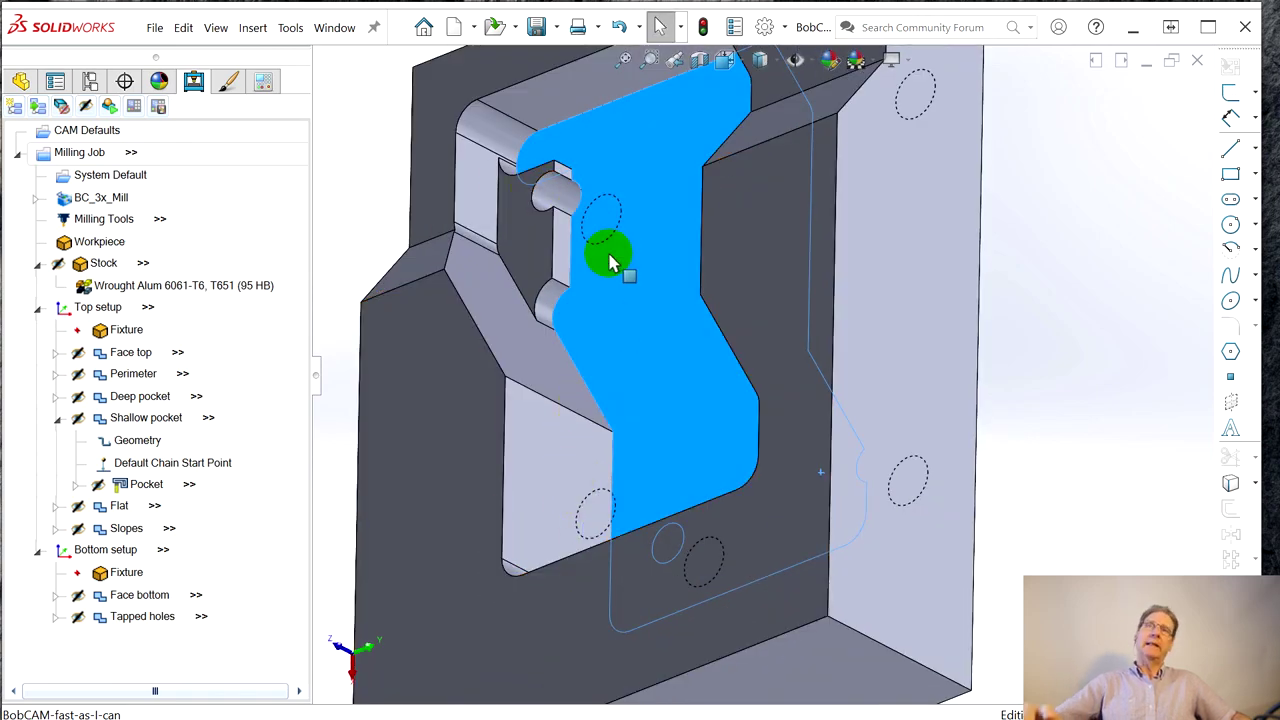